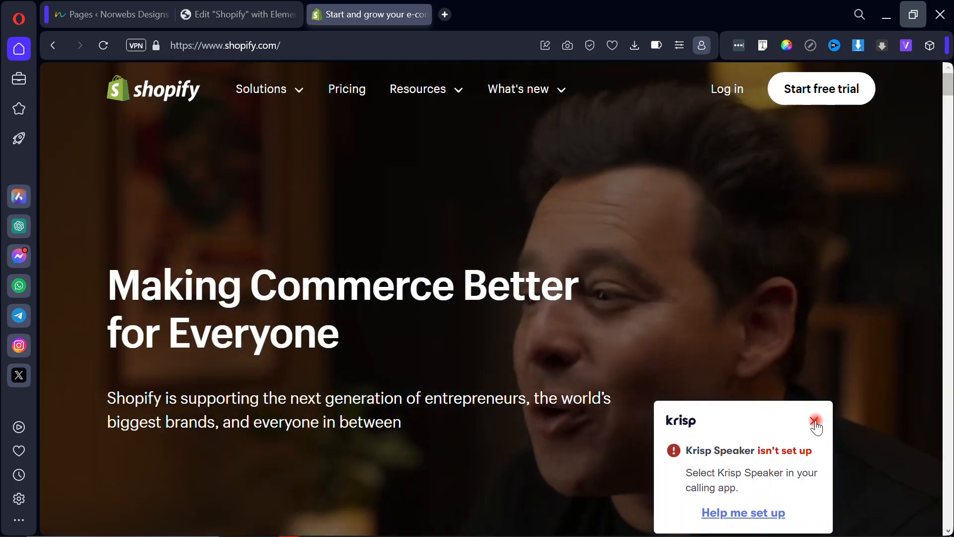
Play the Shopify story video from the homepage hero section, then close its floating player.
click(820, 421)
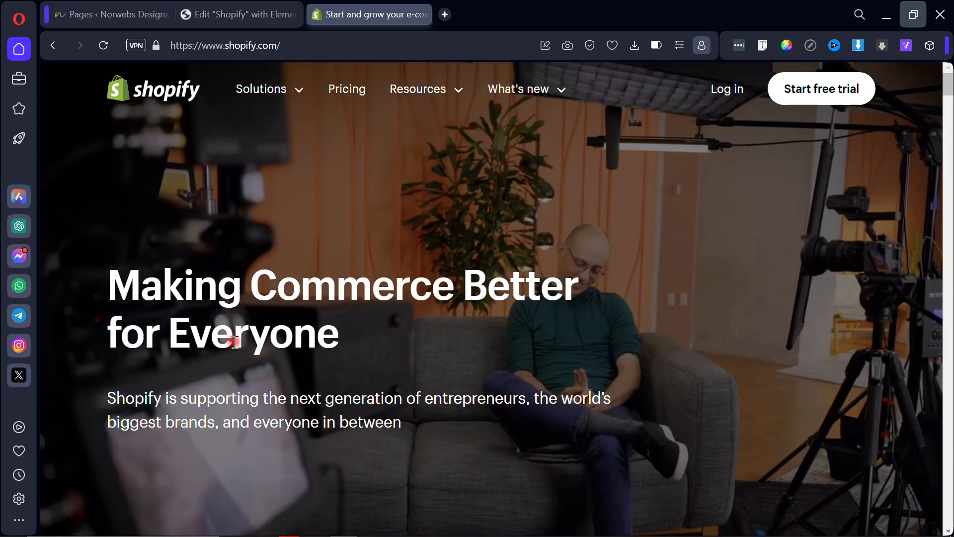
scroll(93, 261, down, 2)
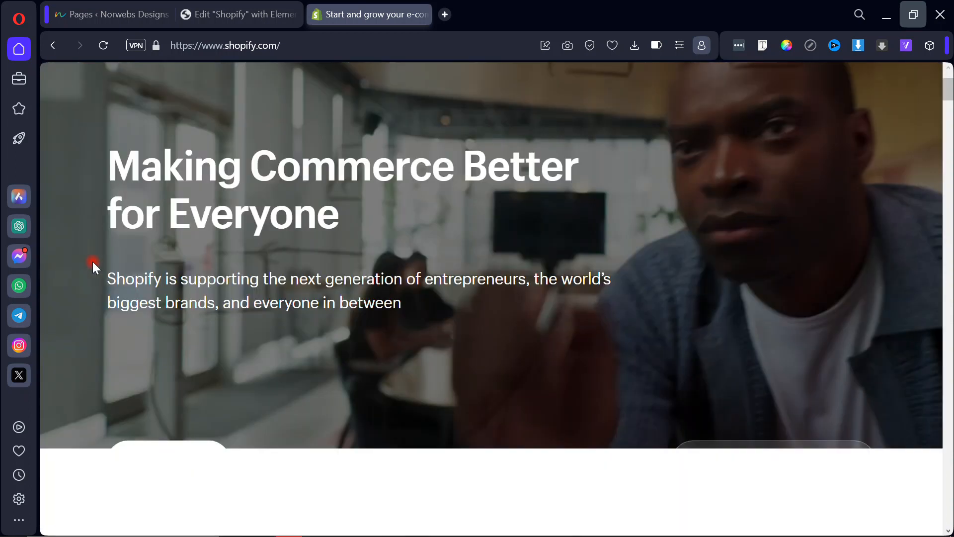
scroll(94, 264, down, 1)
scroll(158, 341, down, 2)
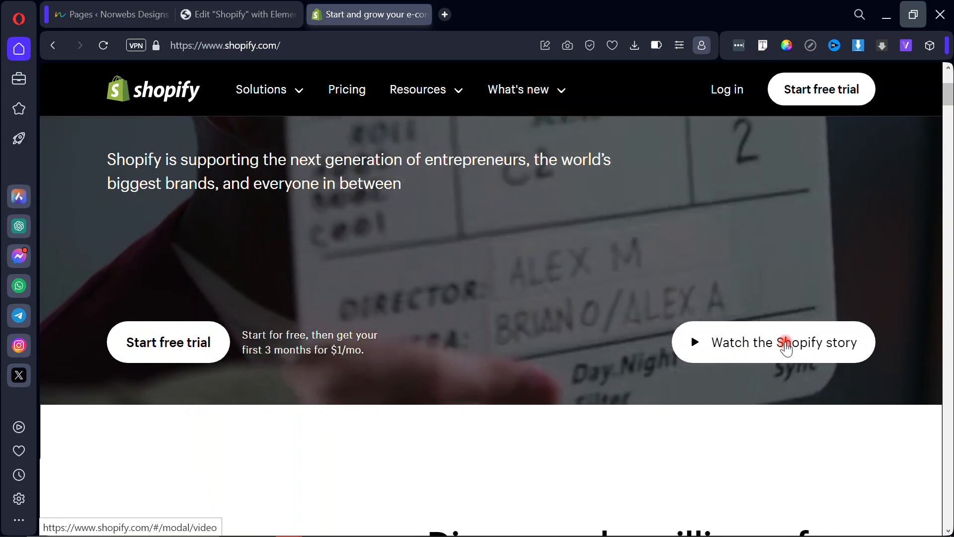
click(786, 344)
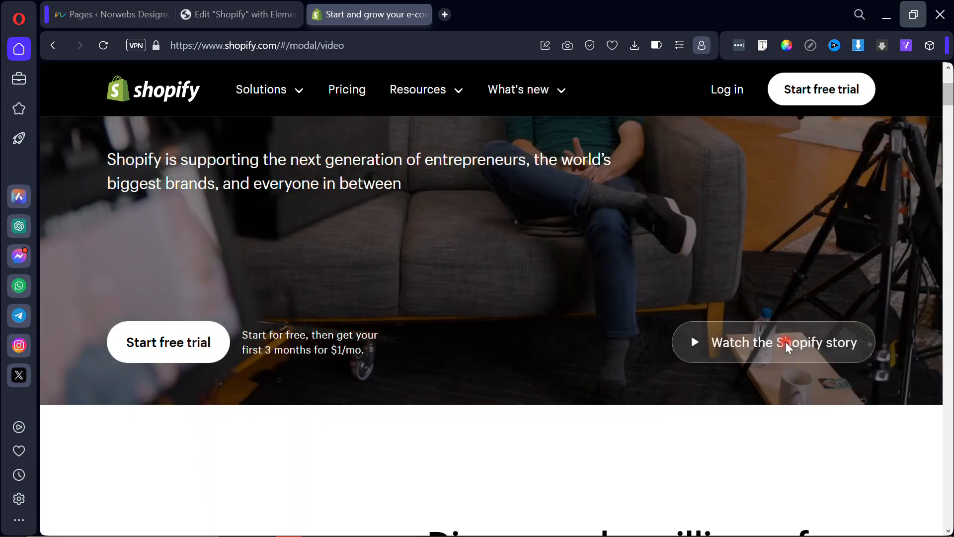
click(785, 344)
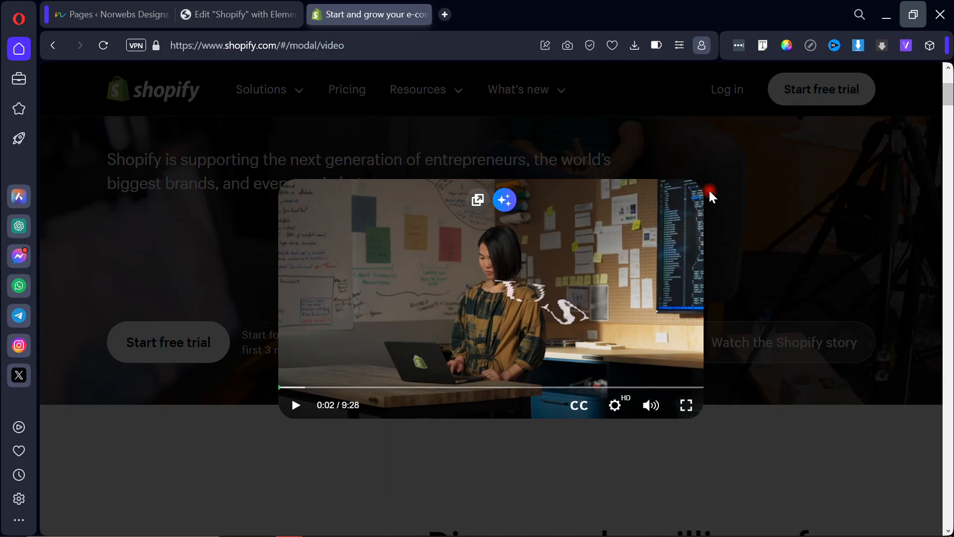
click(846, 238)
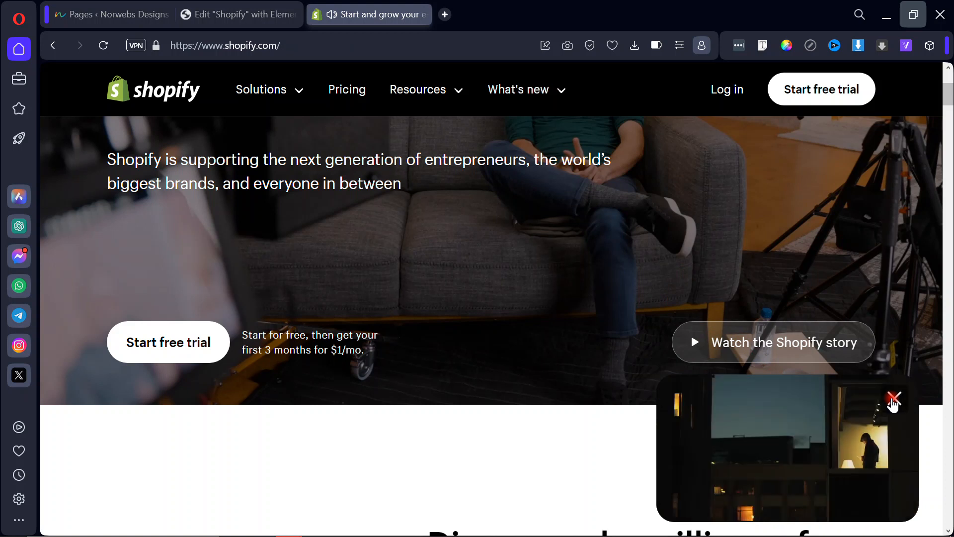
click(894, 398)
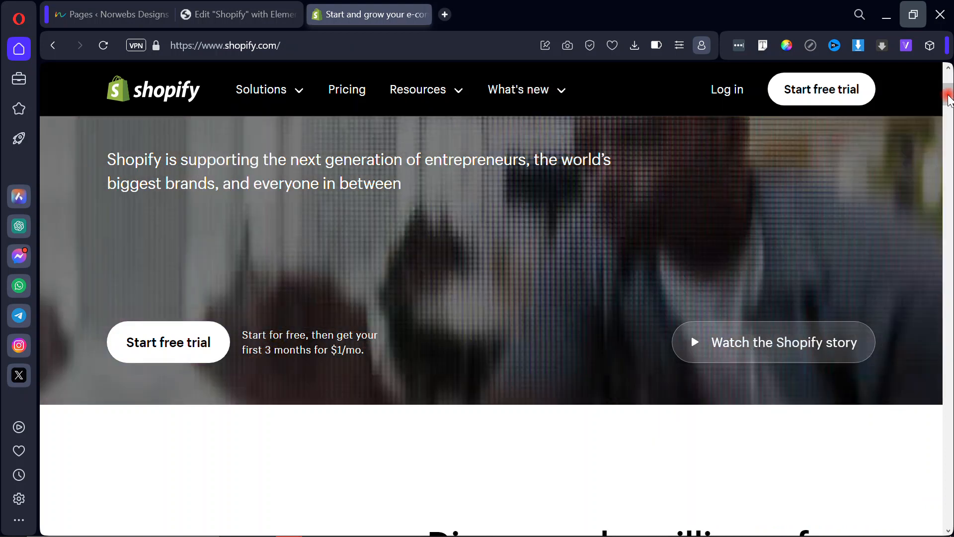
Compare the Shopify homepage's header and hero section with the blank Elementor page.
drag(948, 99, 947, 87)
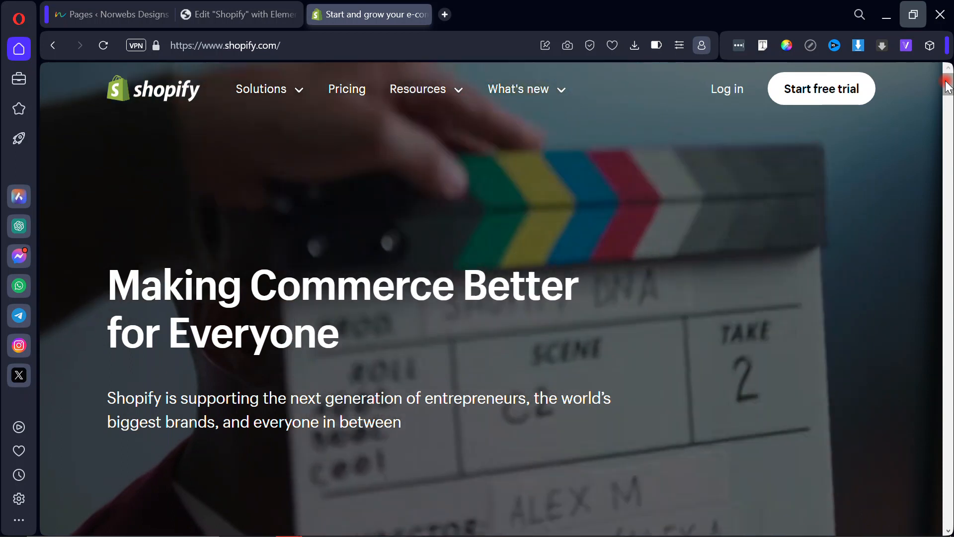
scroll(865, 365, down, 4)
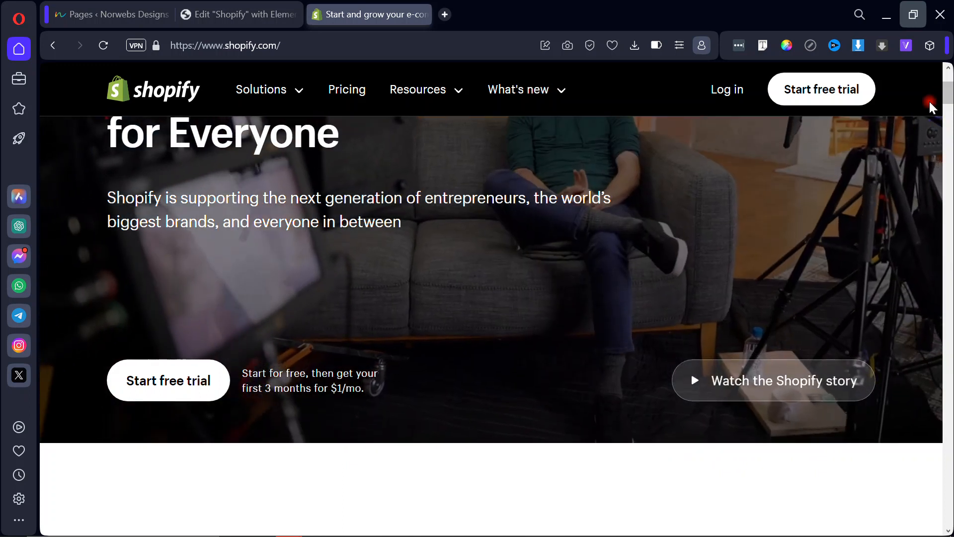
scroll(951, 68, up, 3)
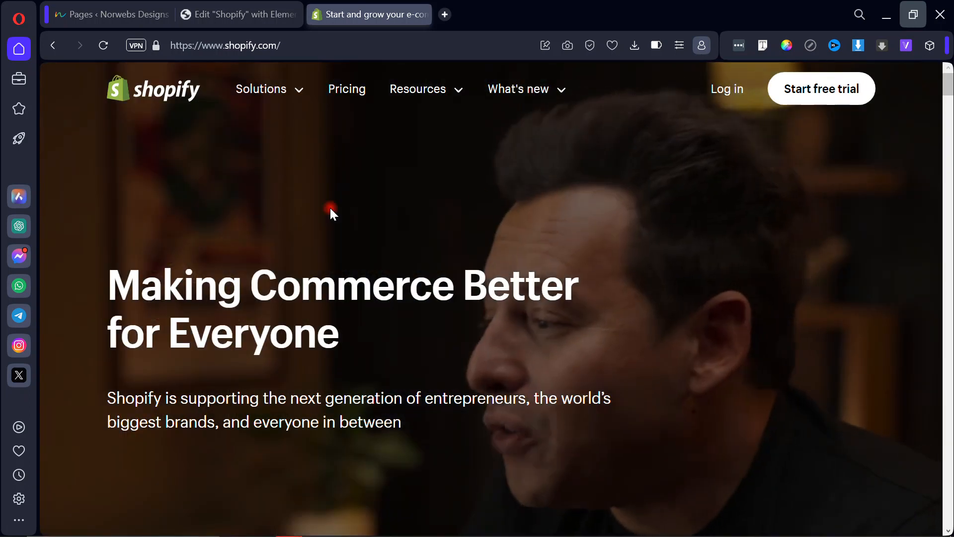
click(234, 16)
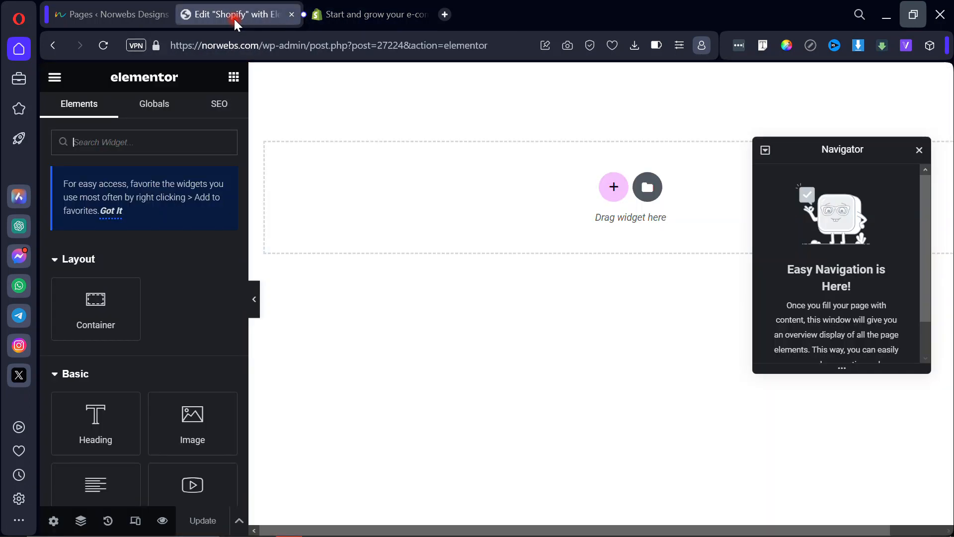
click(350, 22)
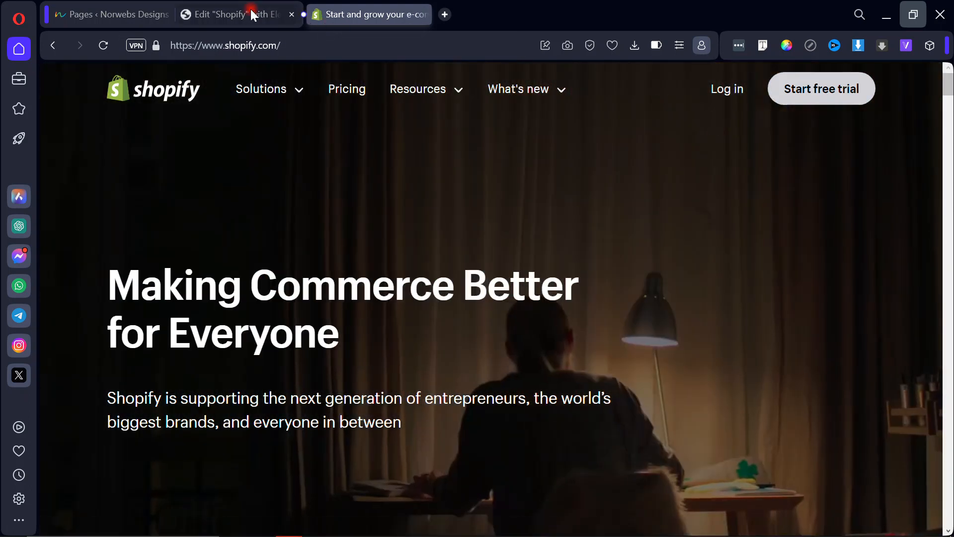
click(251, 11)
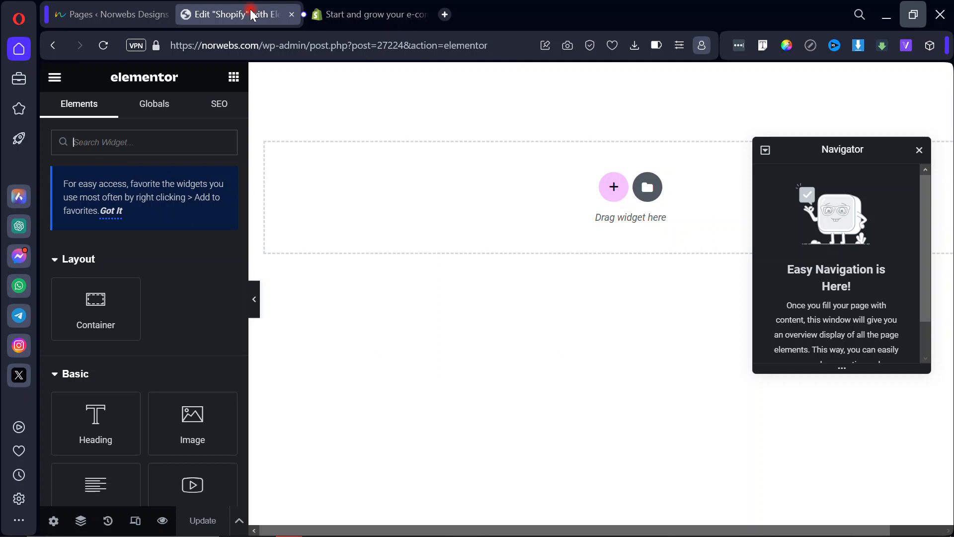
click(356, 14)
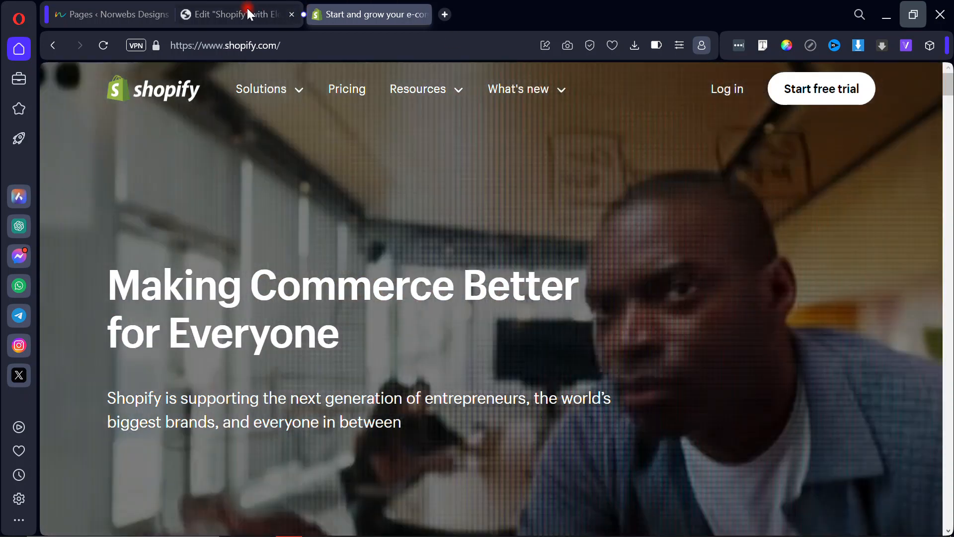
Switch to the Elementor editor, add a single-column container with vertical direction to the blank page, and bring up the widget list.
click(248, 13)
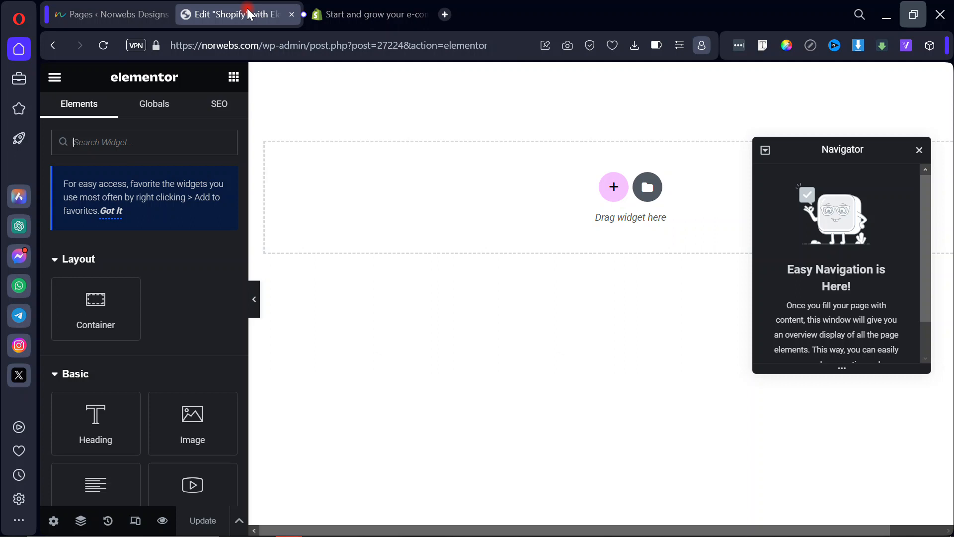
click(614, 188)
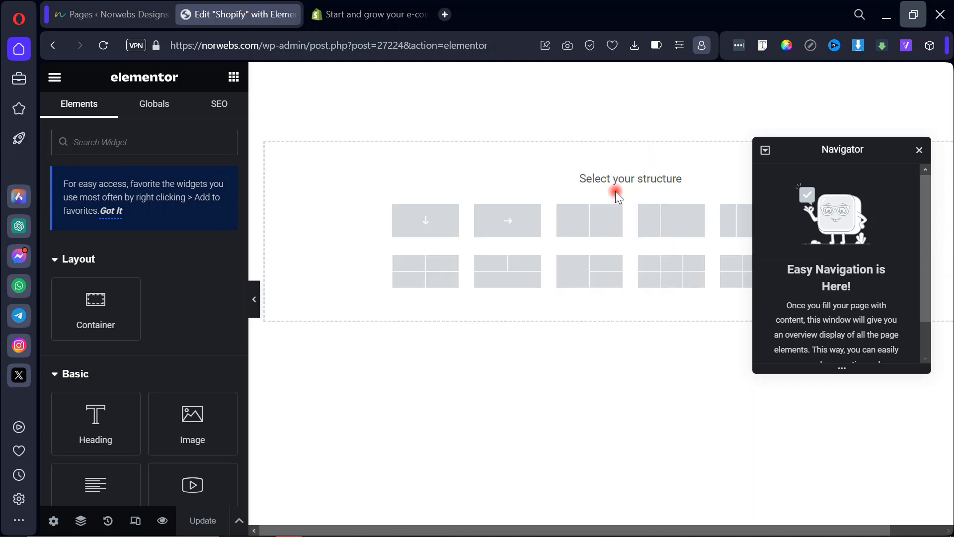
click(419, 224)
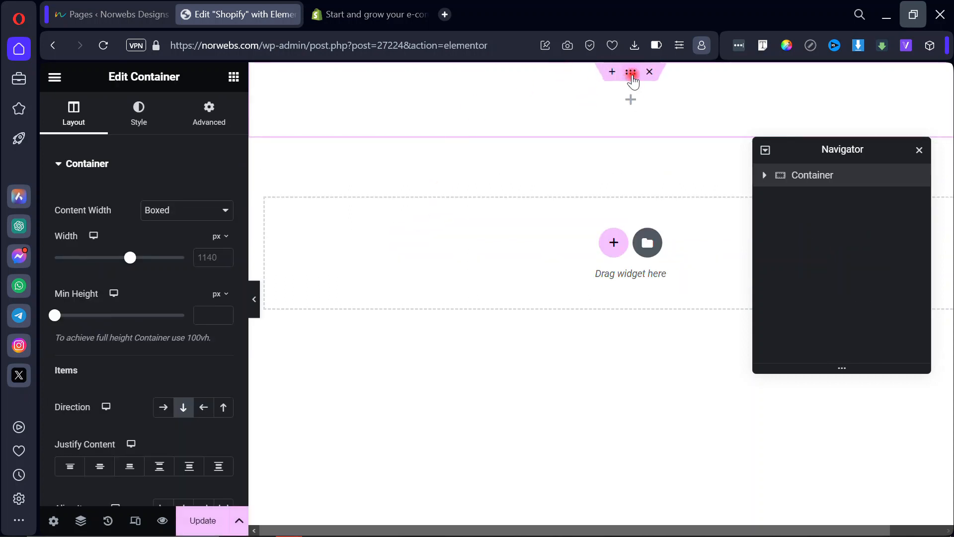
click(630, 102)
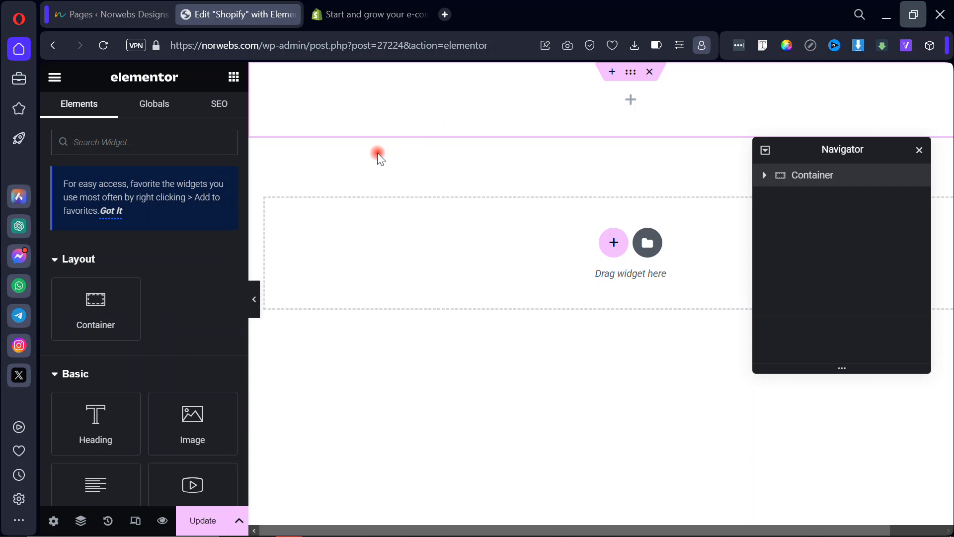
Switch to the Shopify homepage, extract its graphics with SVG Export, and select the Shopify logo.
click(366, 22)
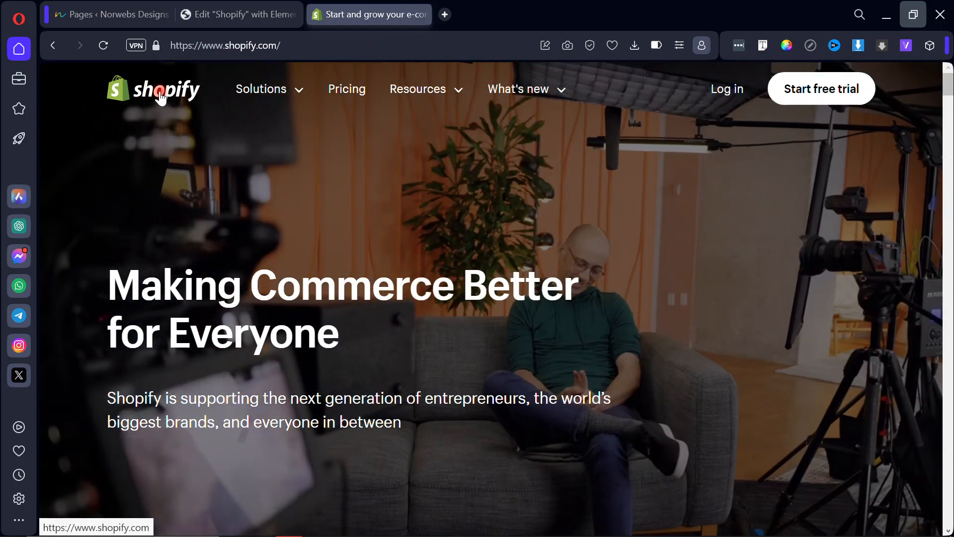
right_click(160, 93)
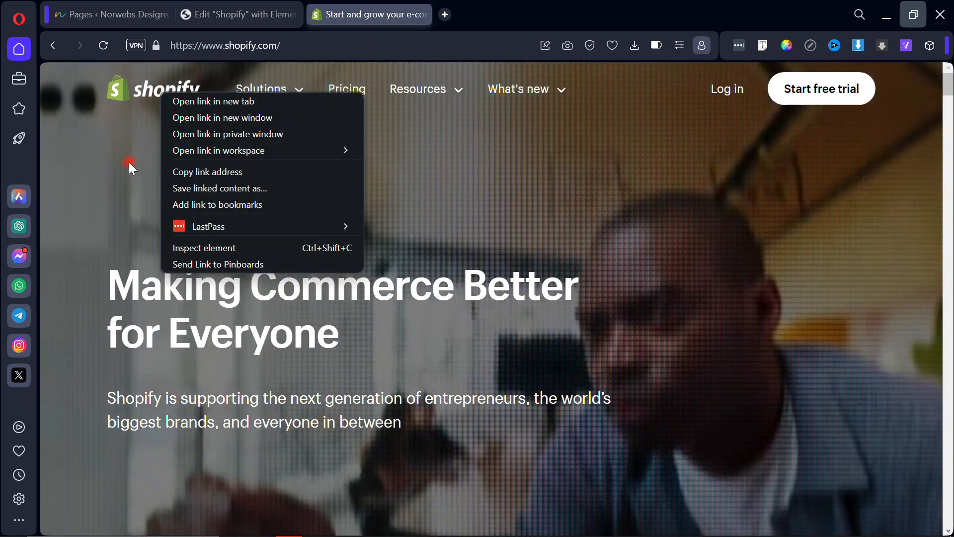
click(123, 174)
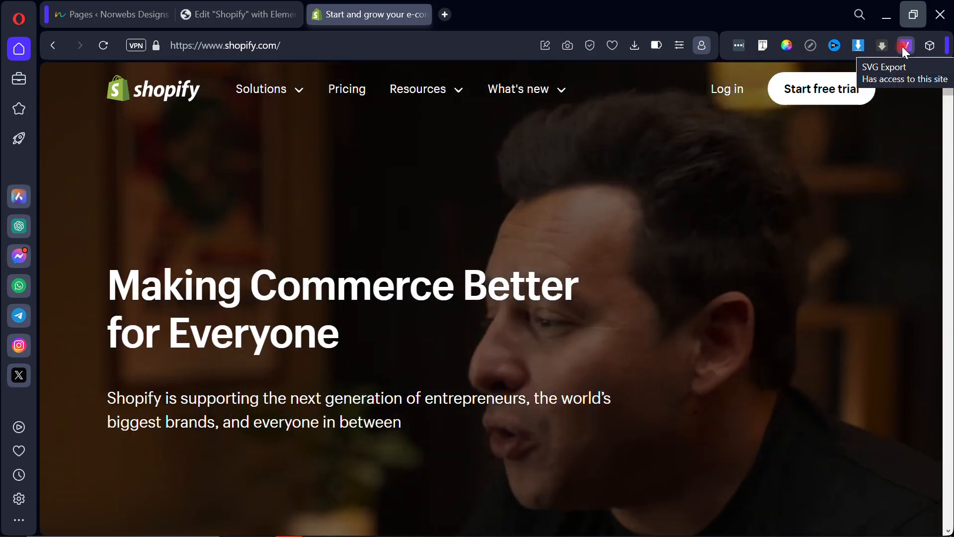
click(902, 46)
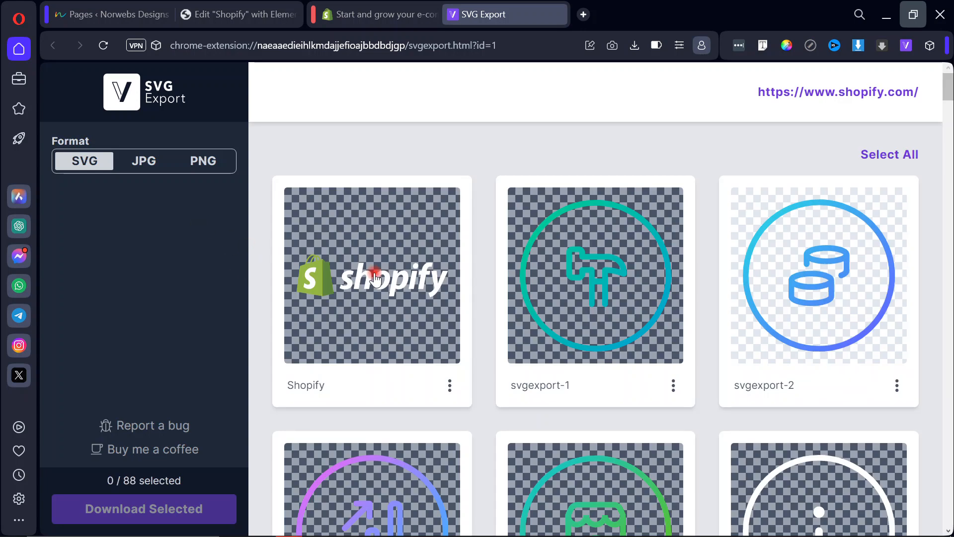
click(375, 279)
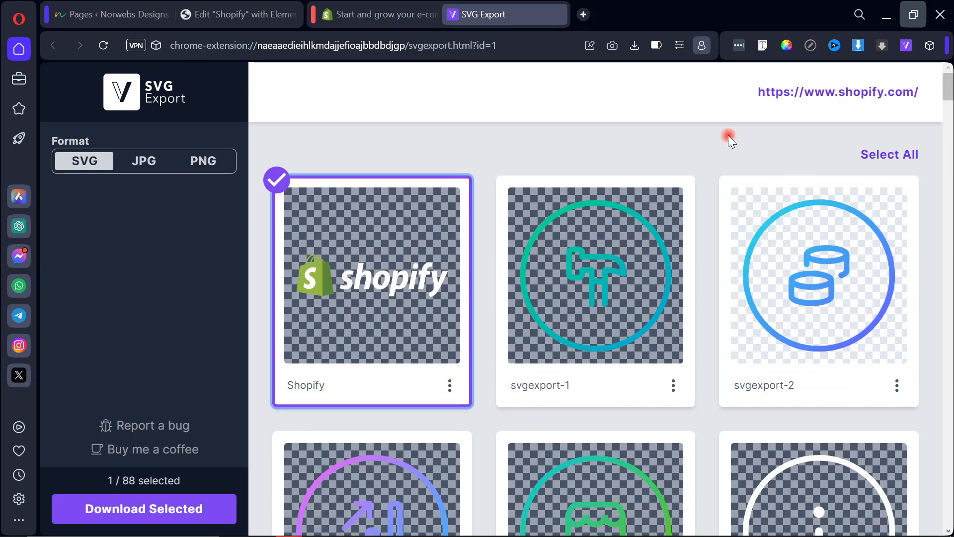
Save the selected logo in Downloads as an SVG document named Shopify, and close the SVG Export page.
click(351, 13)
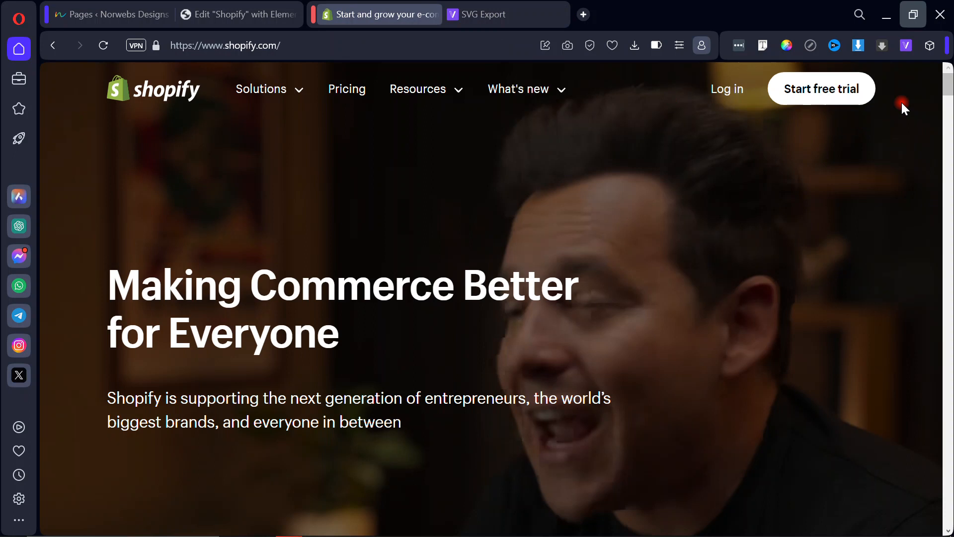
scroll(949, 91, down, 5)
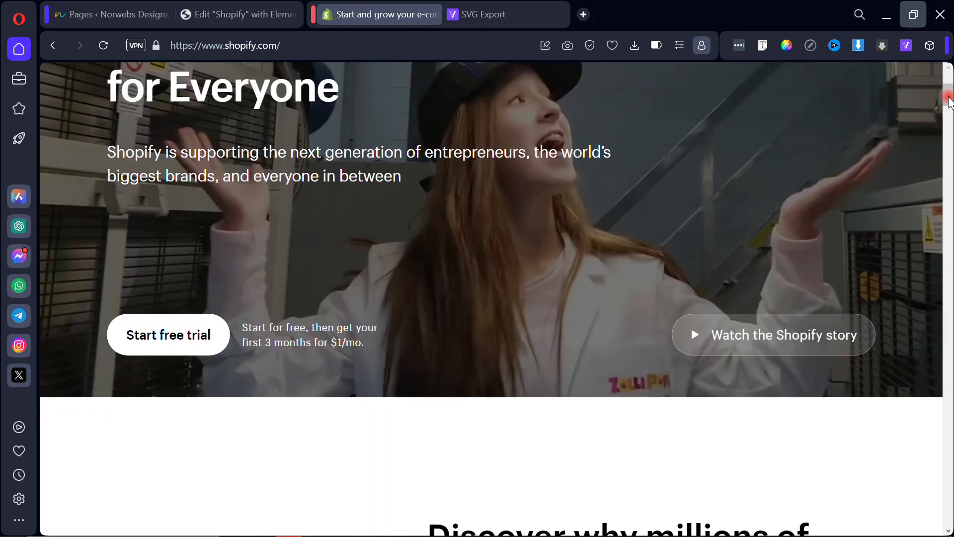
scroll(949, 91, up, 5)
click(496, 9)
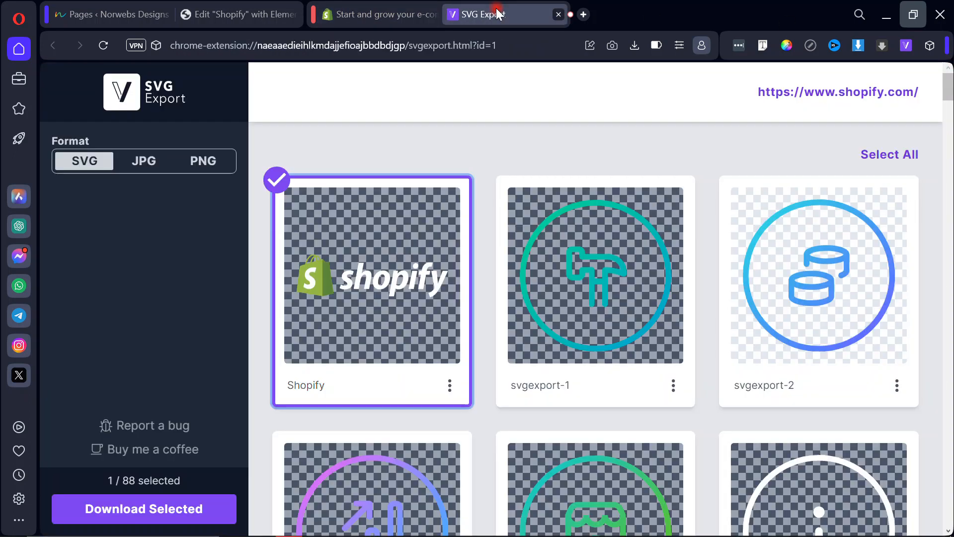
click(152, 514)
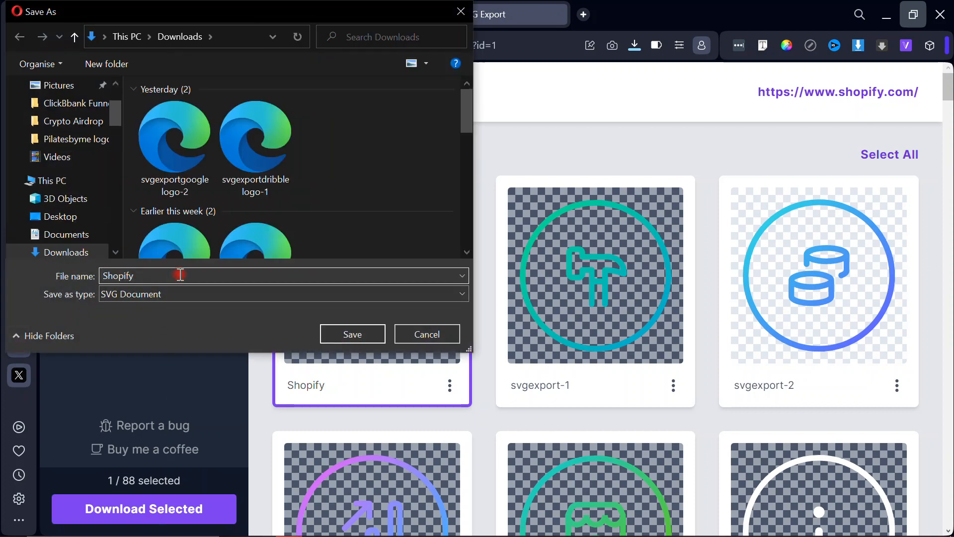
click(299, 294)
click(338, 330)
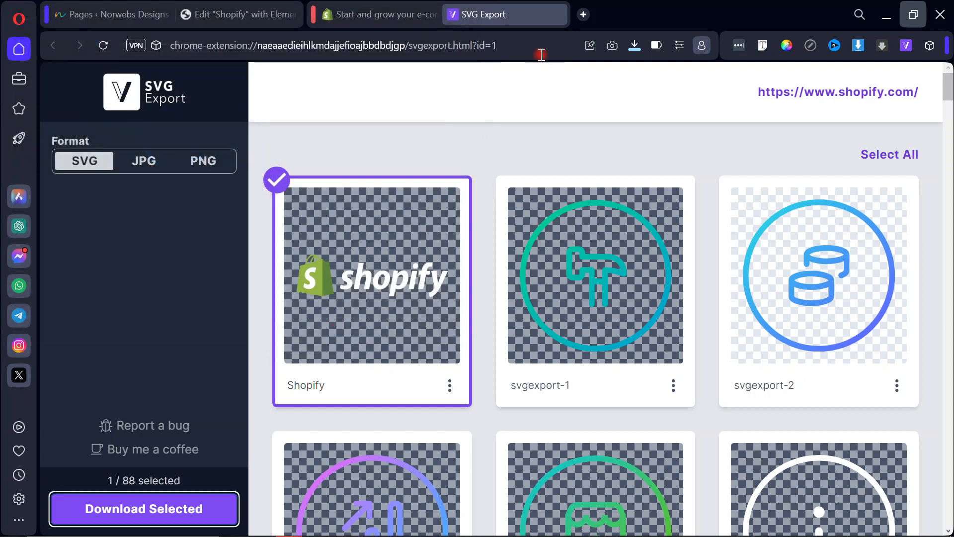
click(557, 15)
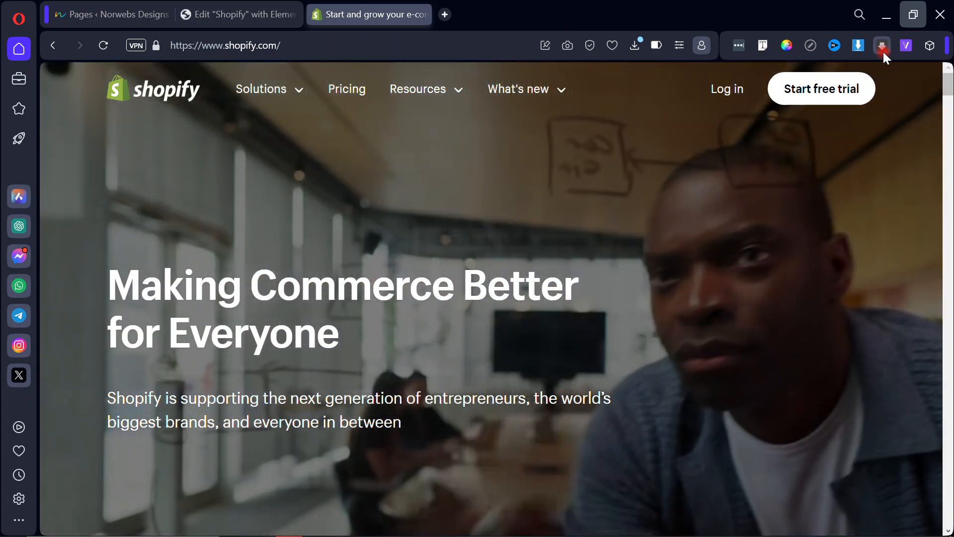
Check the Shopify homepage for a downloadable hero background video with Video Downloader PLUS.
click(883, 48)
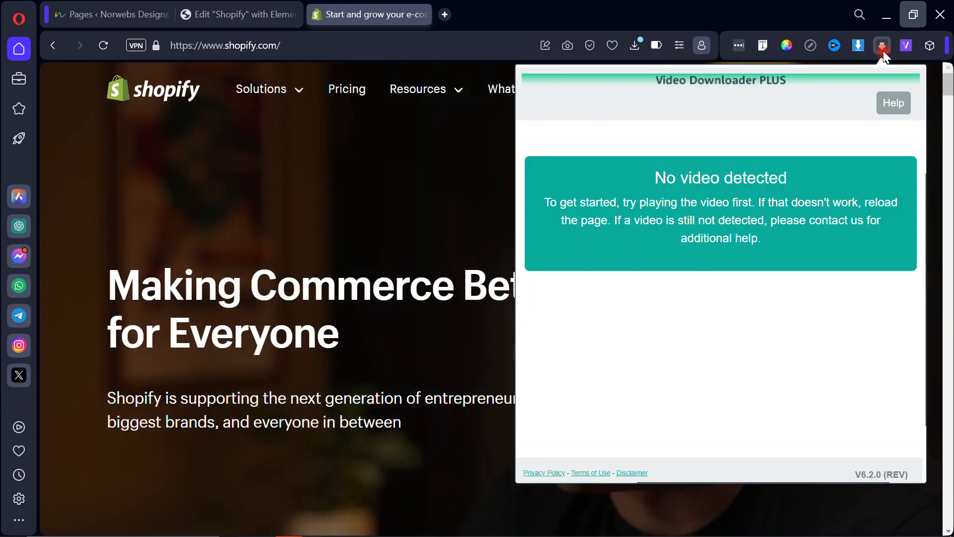
click(883, 50)
click(883, 49)
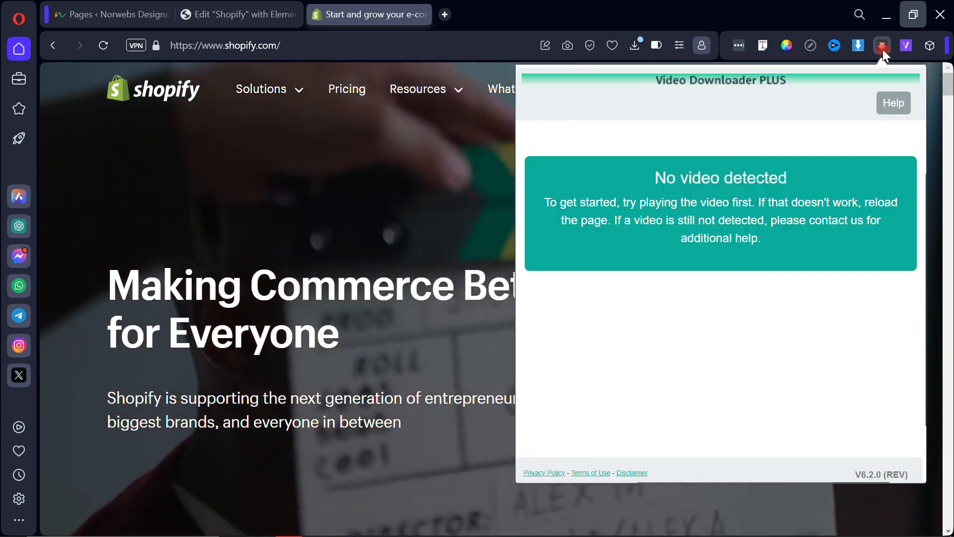
click(882, 49)
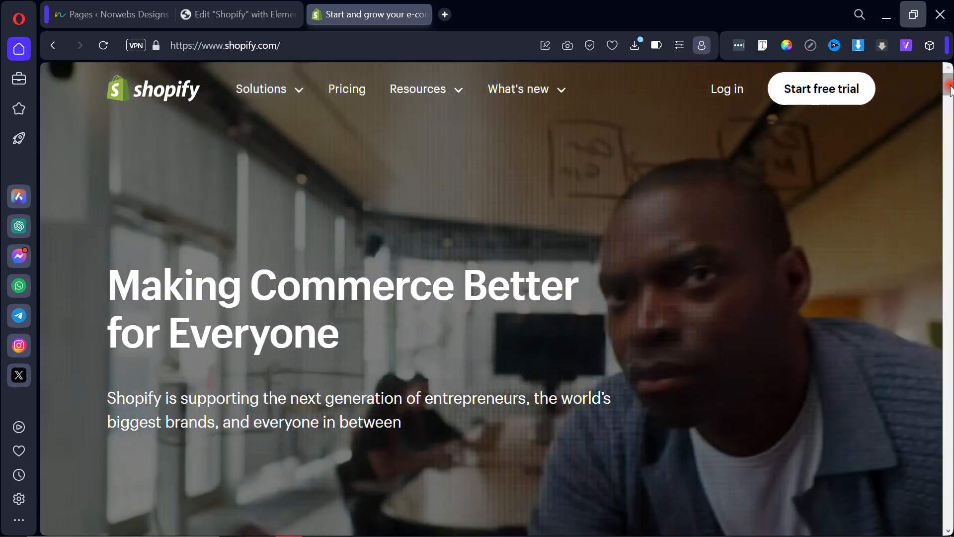
scroll(949, 90, down, 5)
scroll(949, 89, up, 5)
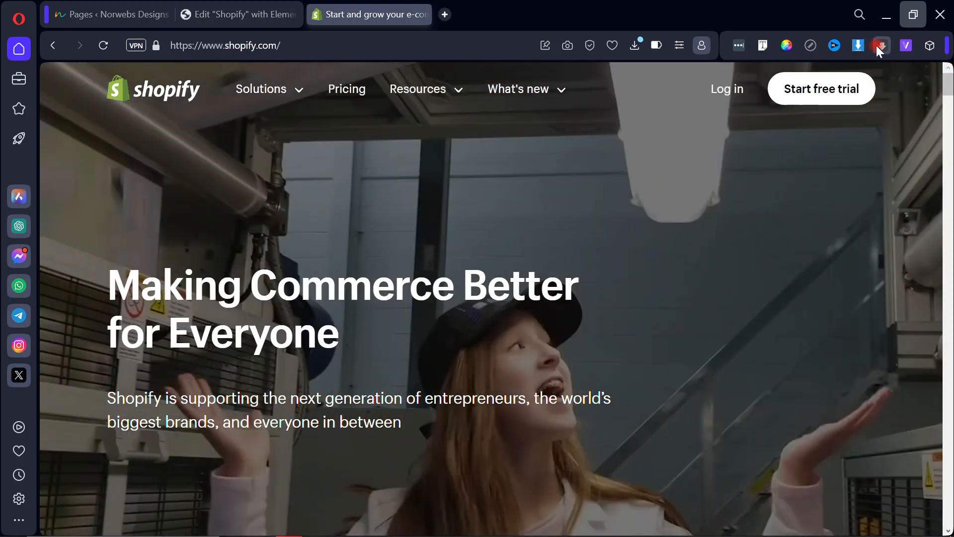
click(877, 45)
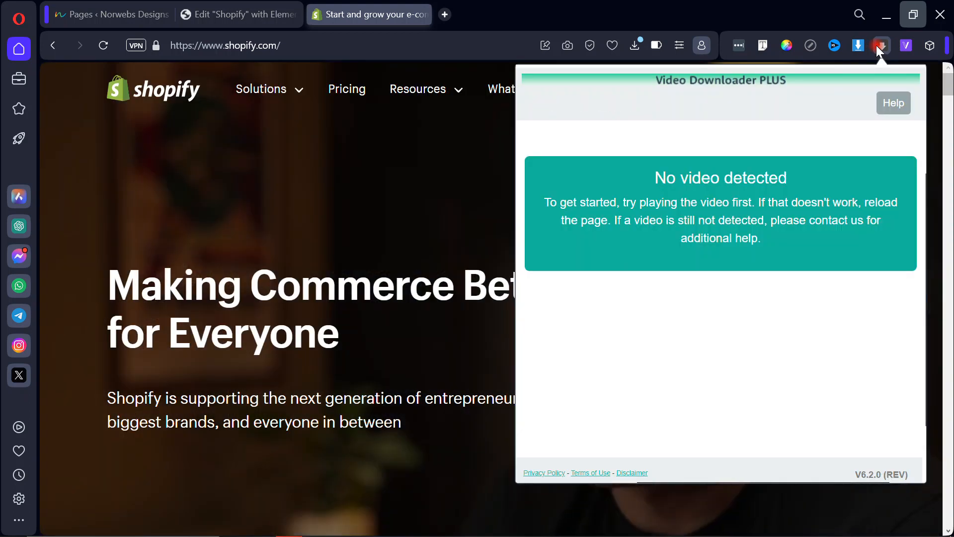
click(878, 46)
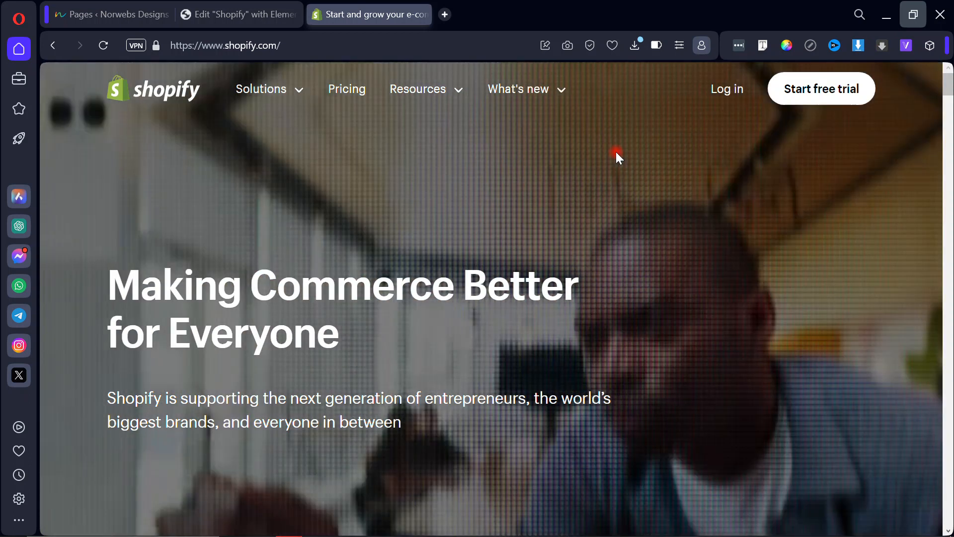
Inspect the Shopify hero section in the developer tools and bring up the Video Downloader PLUS list.
right_click(616, 152)
click(640, 422)
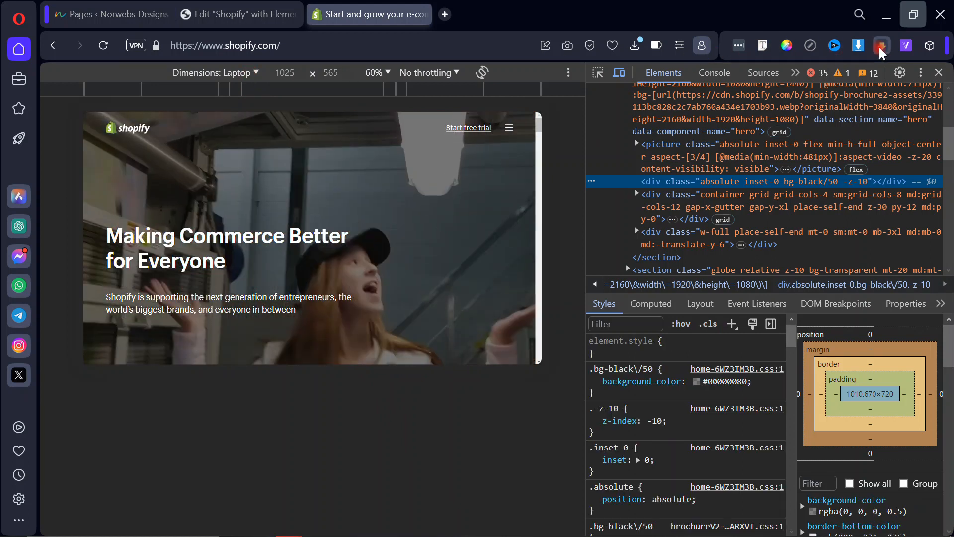
click(878, 46)
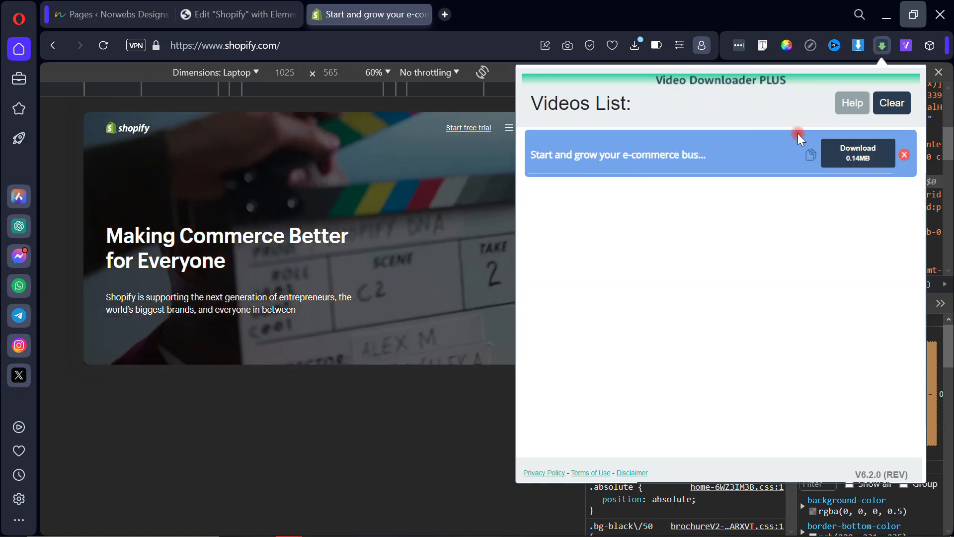
click(881, 48)
click(881, 48)
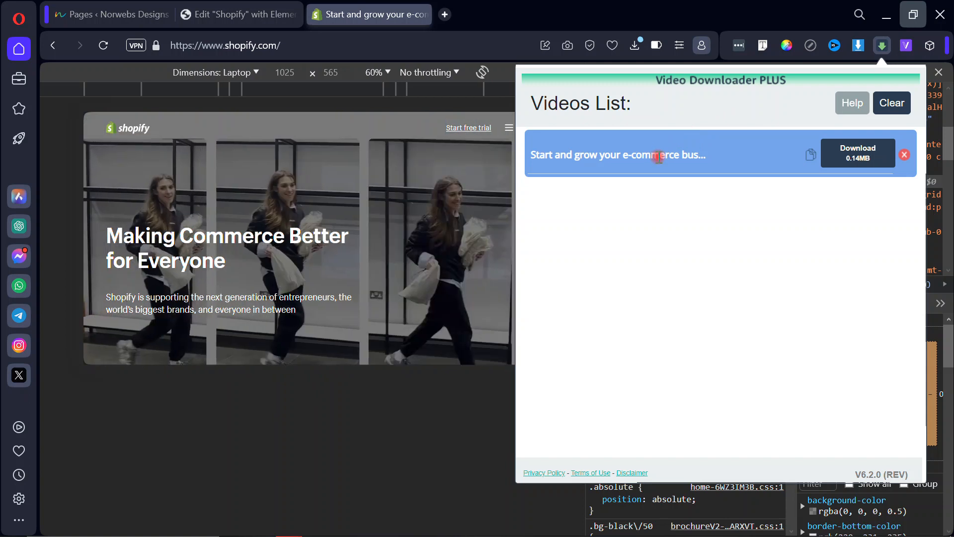
Try to download the listed Shopify video through FDOWN.net, examine the file it opens, and close that page.
click(858, 153)
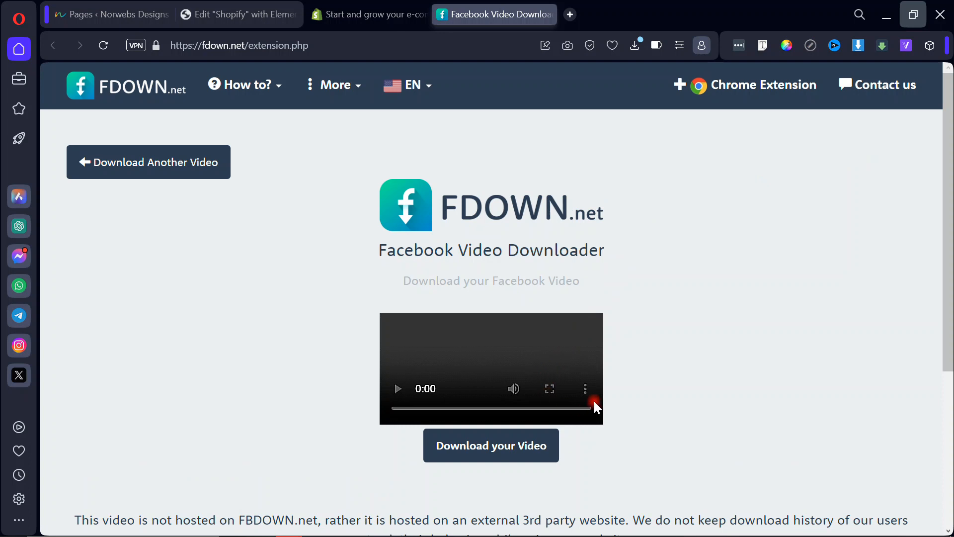
click(529, 447)
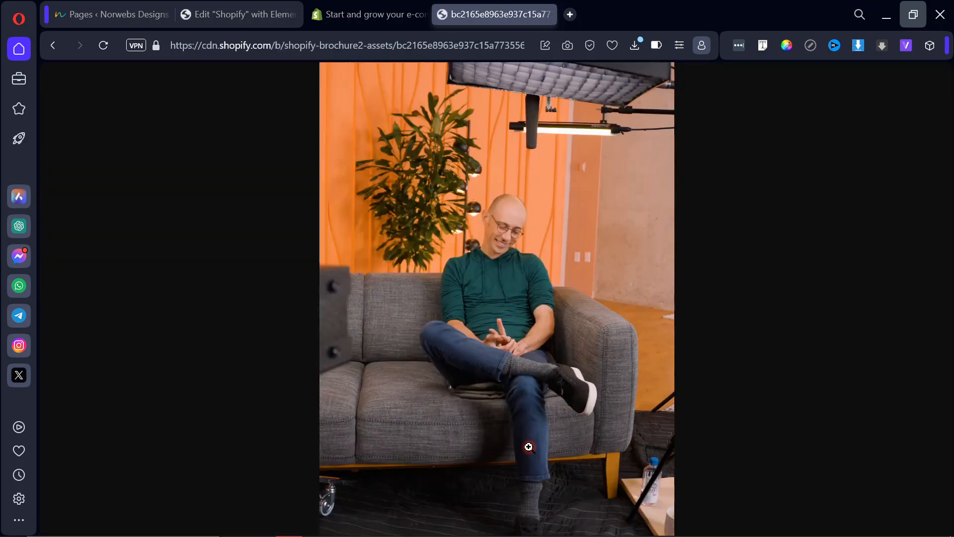
click(535, 270)
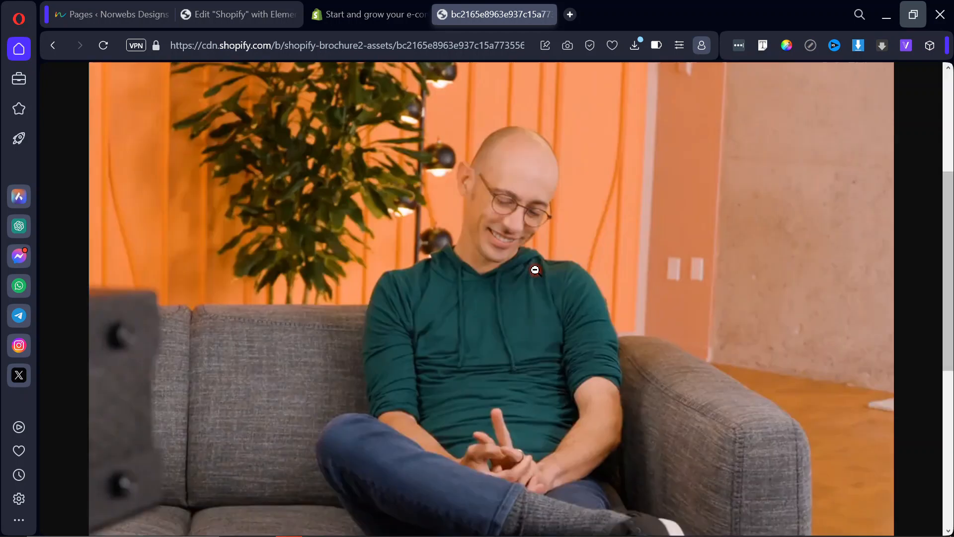
click(535, 270)
click(535, 270)
click(527, 268)
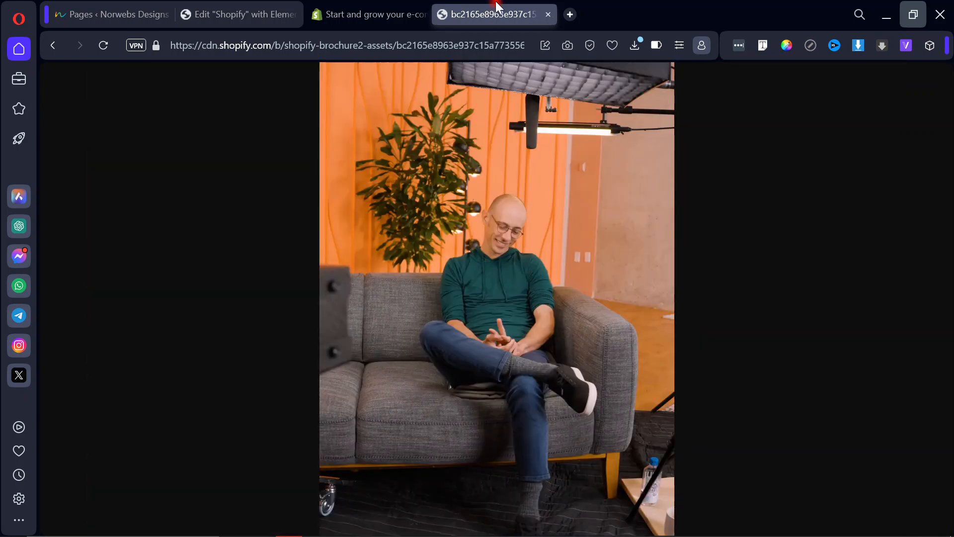
click(548, 15)
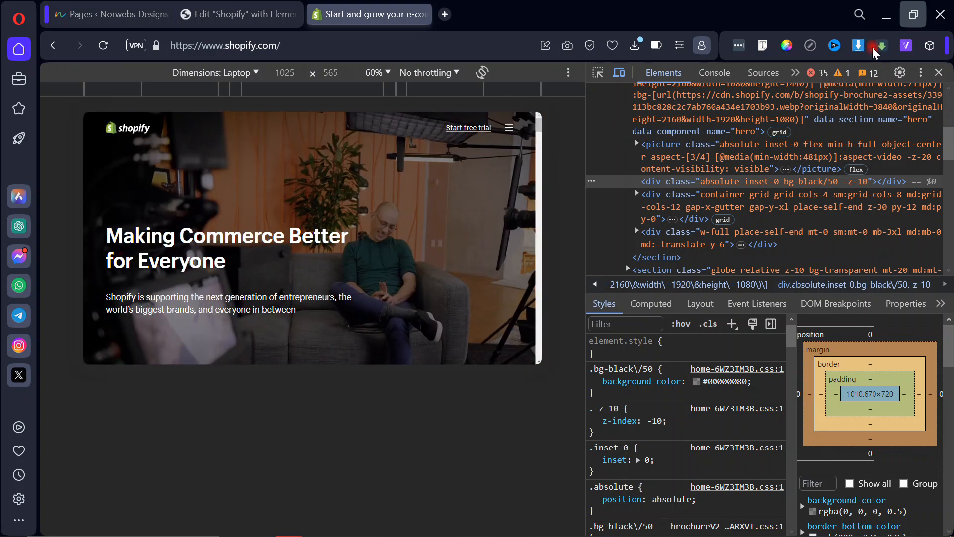
Recheck the Video Downloader PLUS list for the hero background video and close it.
click(881, 46)
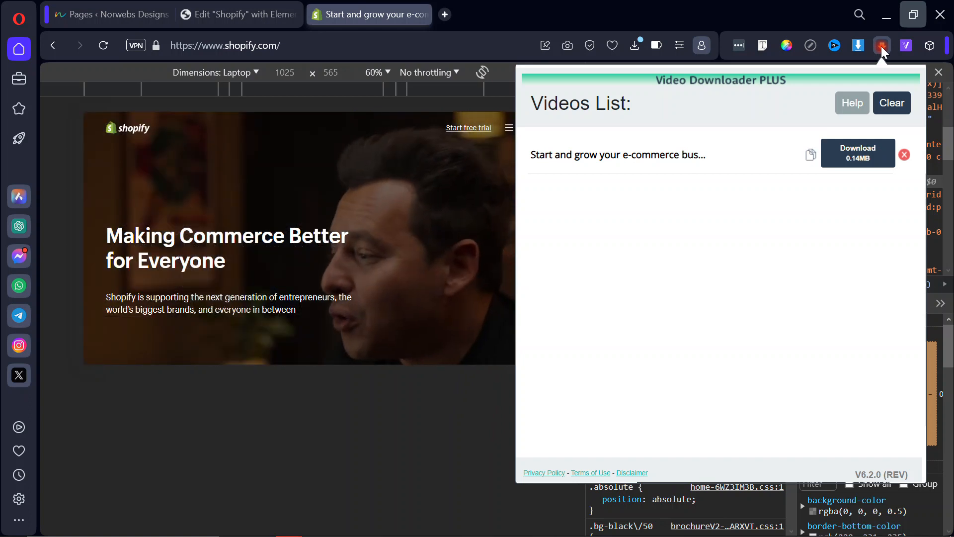
click(718, 148)
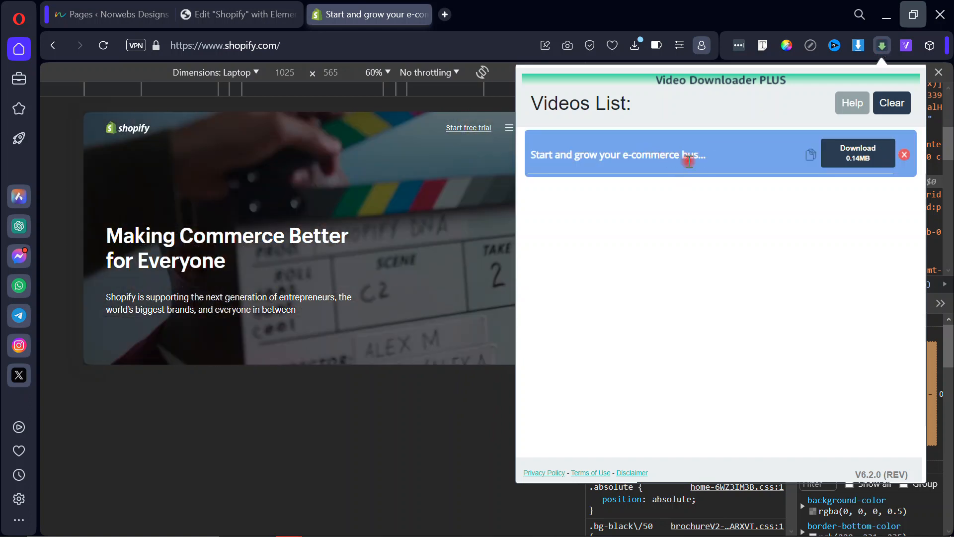
click(879, 43)
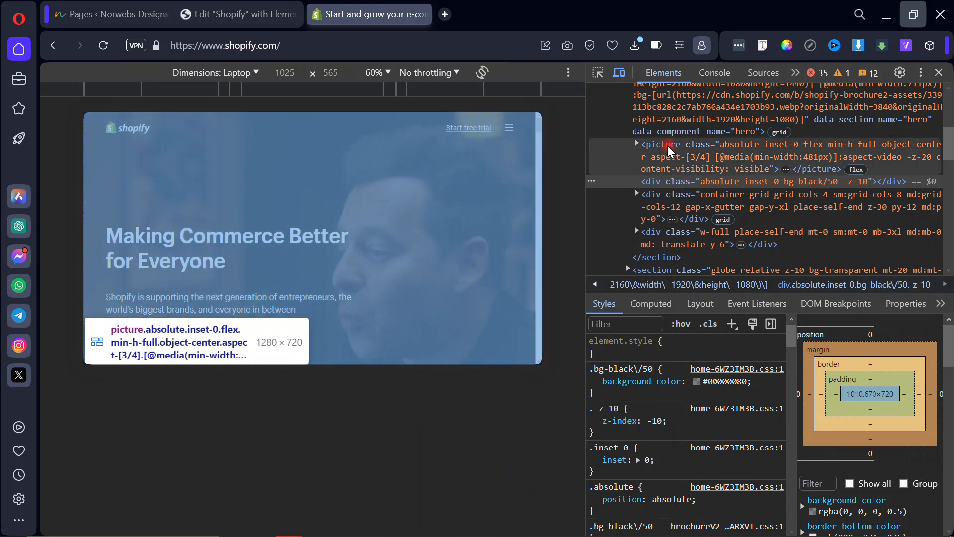
Select the hero section element in the inspected code and open its background-image source in a new tab.
click(696, 163)
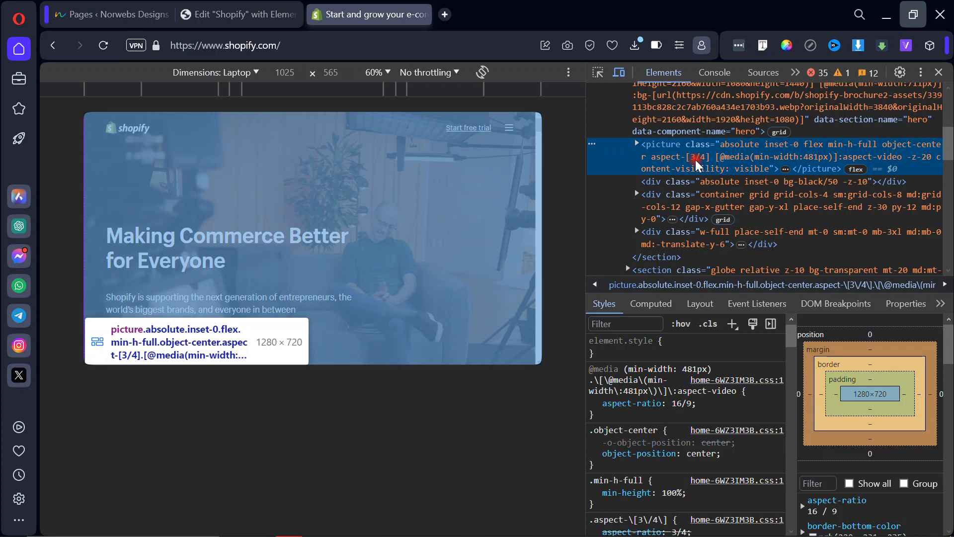
click(681, 103)
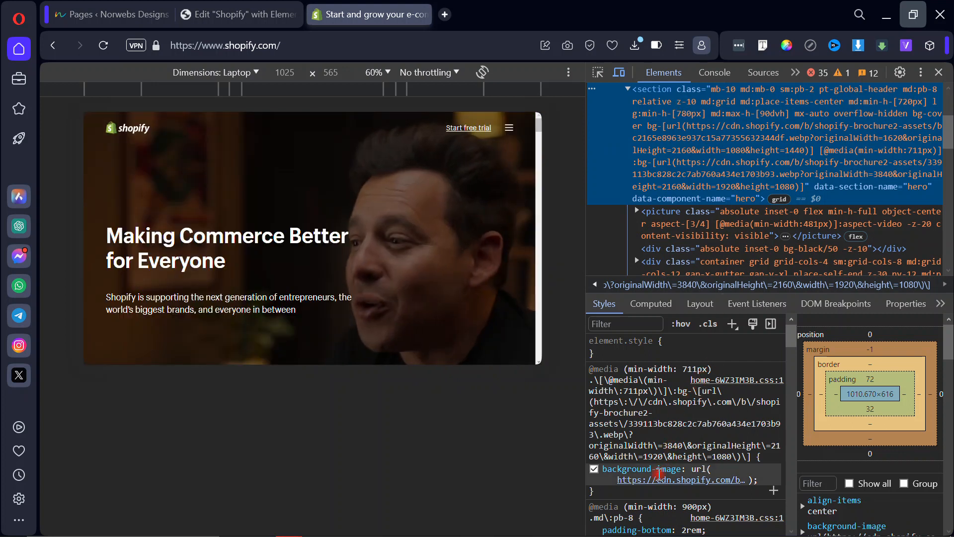
mouse_move(691, 485)
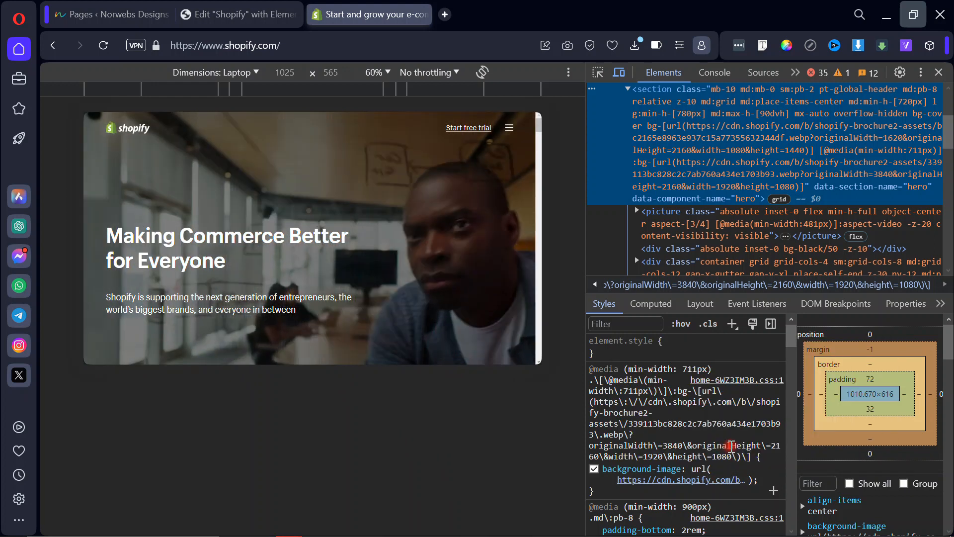
click(705, 481)
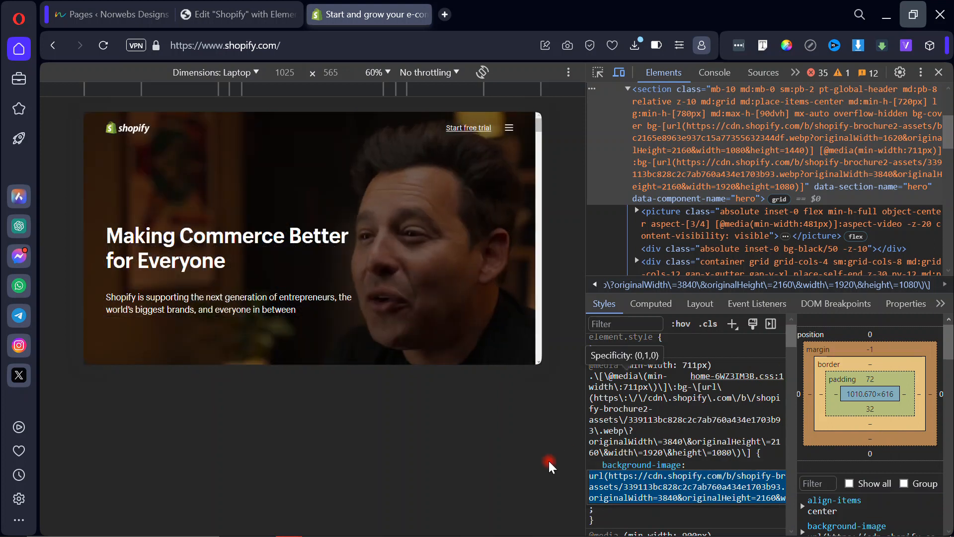
click(549, 461)
mouse_move(645, 477)
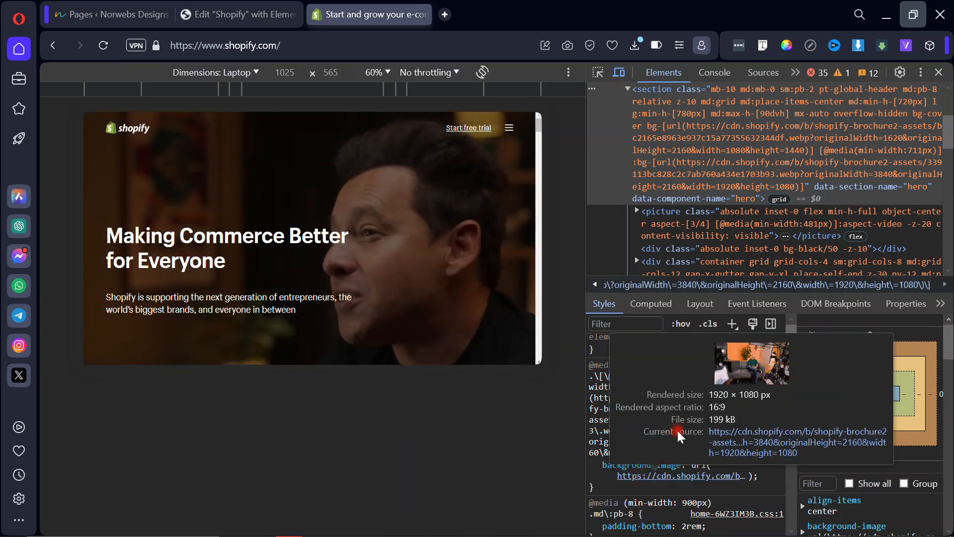
click(754, 434)
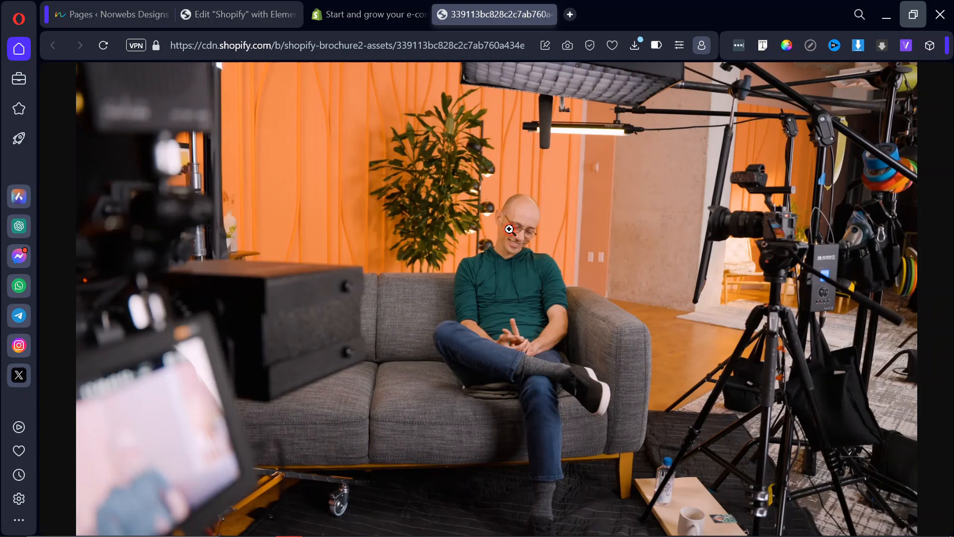
Save the opened hero background image to the computer.
right_click(498, 167)
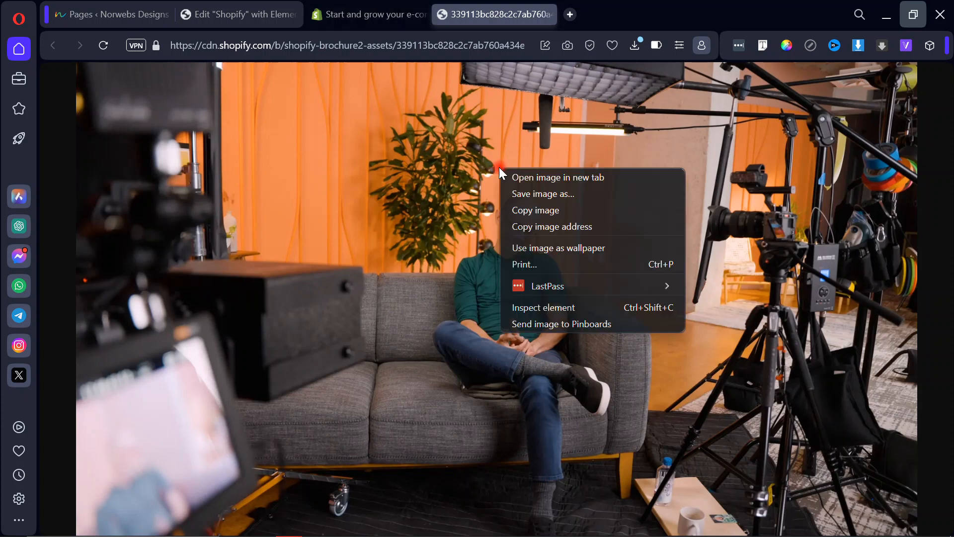
click(520, 192)
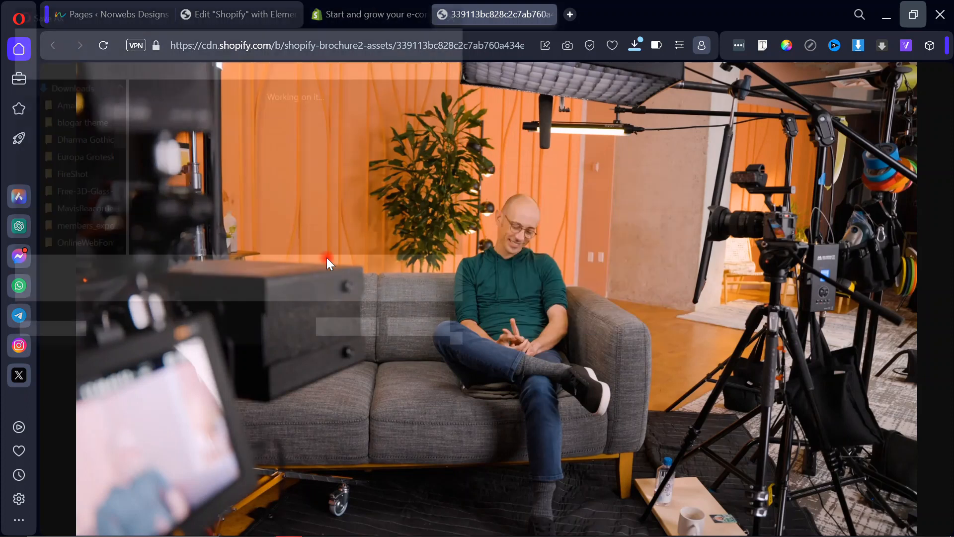
click(353, 333)
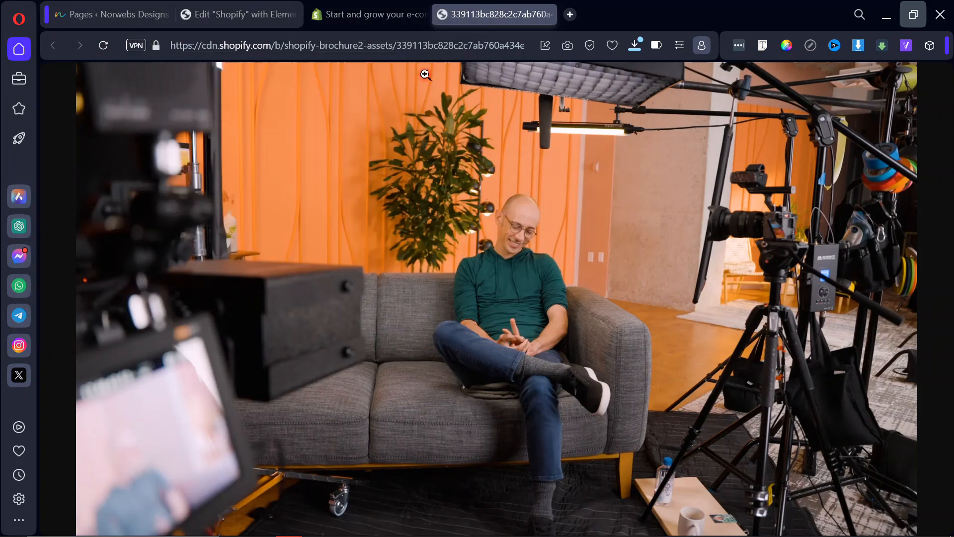
Return to the Shopify homepage, expand the hero's picture element, and select the MP4 address in its first source entry, for max-width 480px.
click(388, 13)
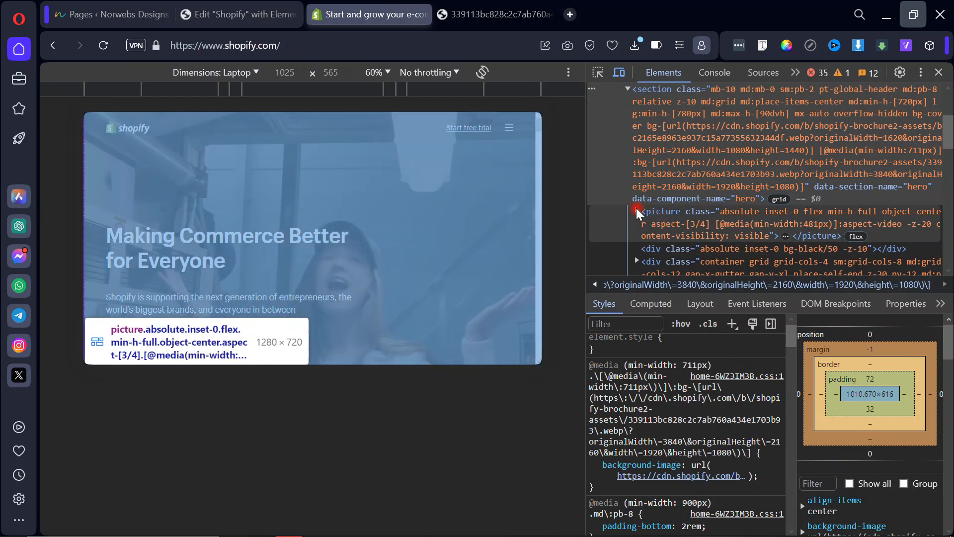
click(637, 211)
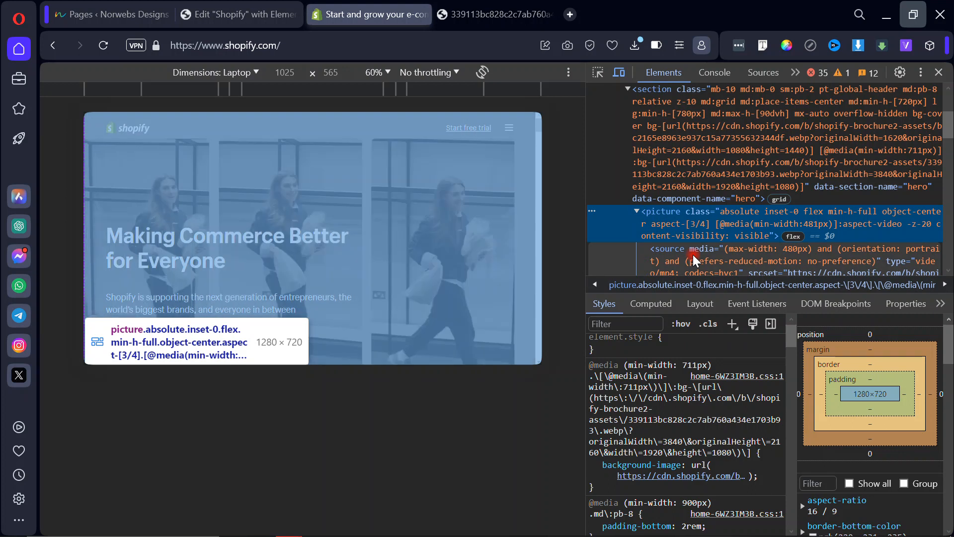
click(872, 249)
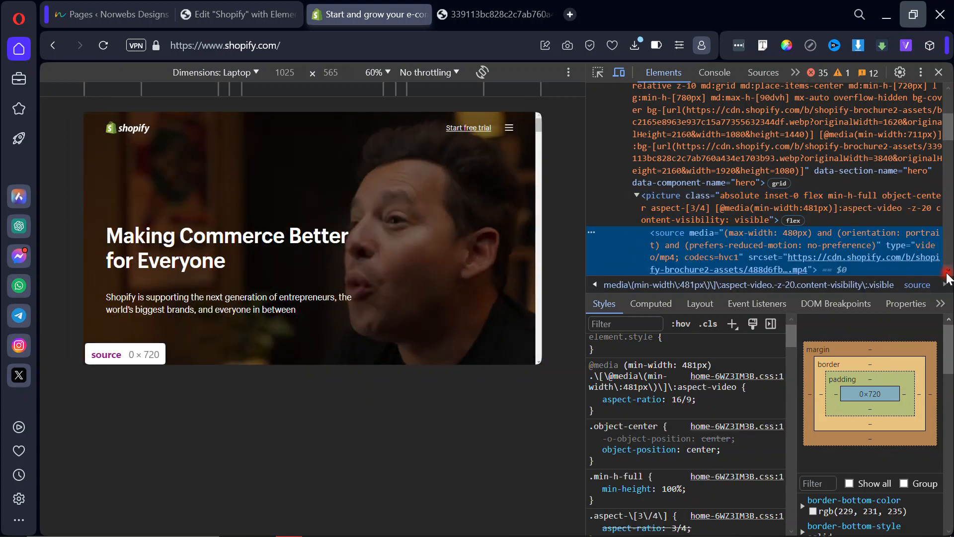
scroll(946, 272, down, 2)
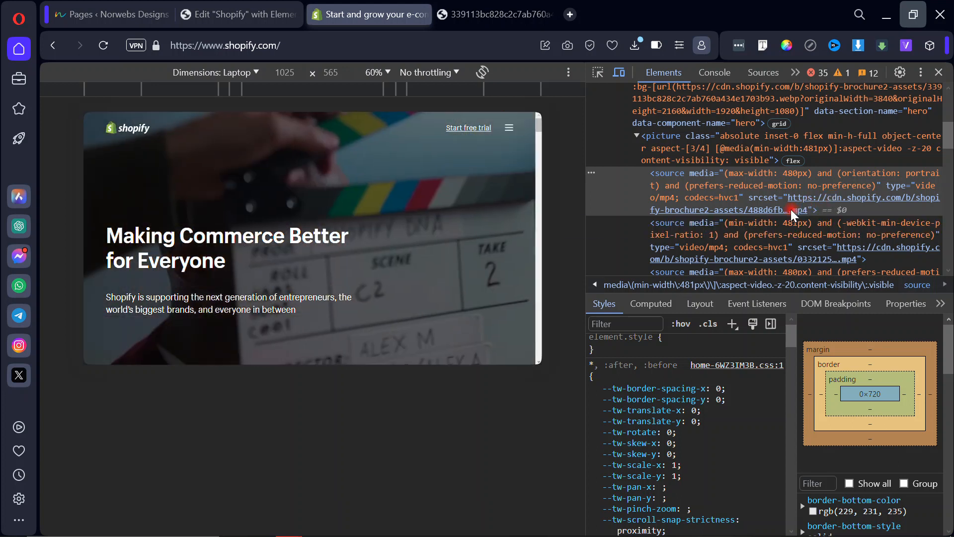
double_click(785, 209)
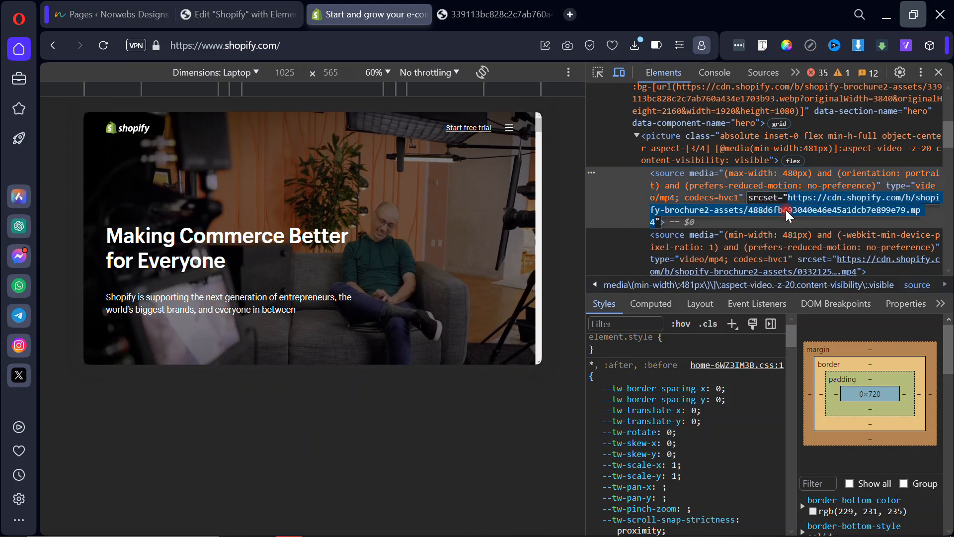
Load the MP4 address from the max-width 480px source in the background image's tab.
click(464, 9)
click(413, 45)
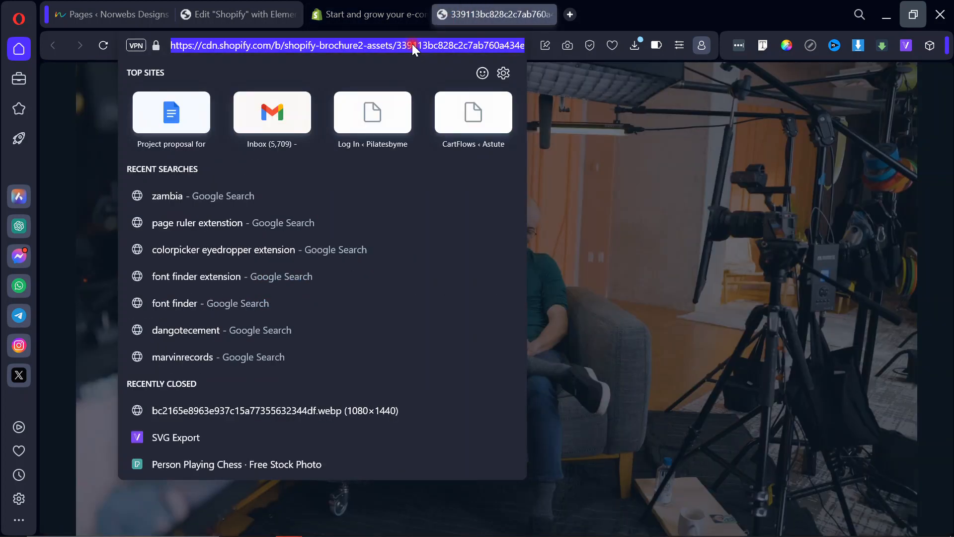
key(ctrl+v)
key(Return)
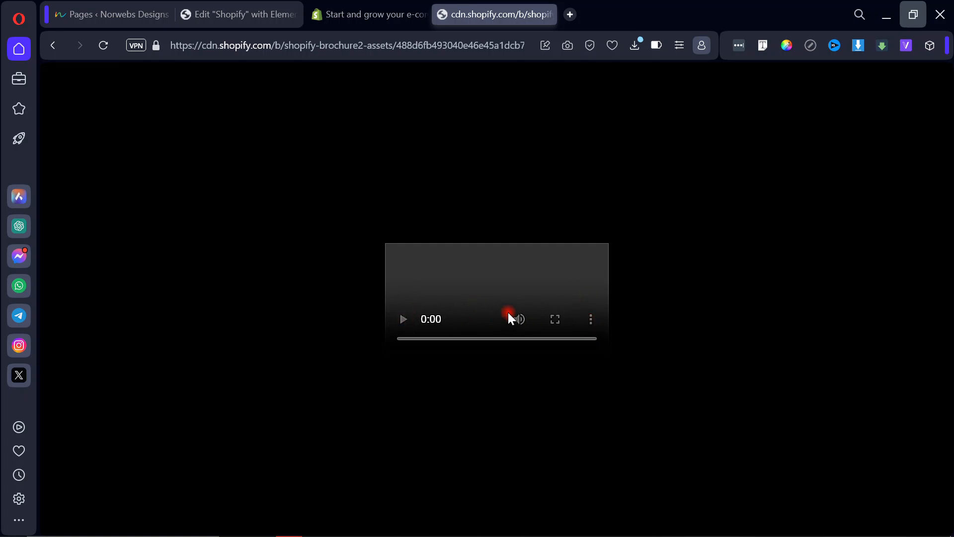
click(508, 45)
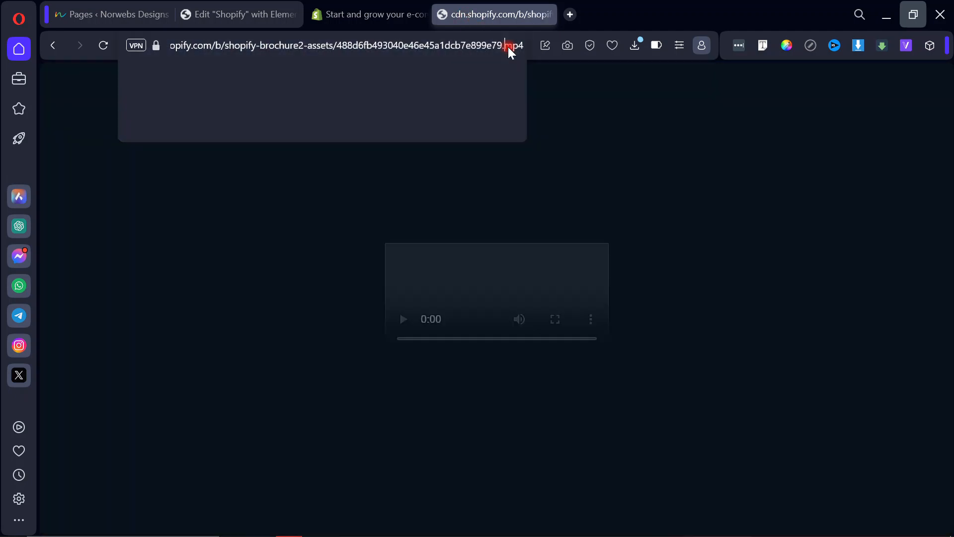
key(Return)
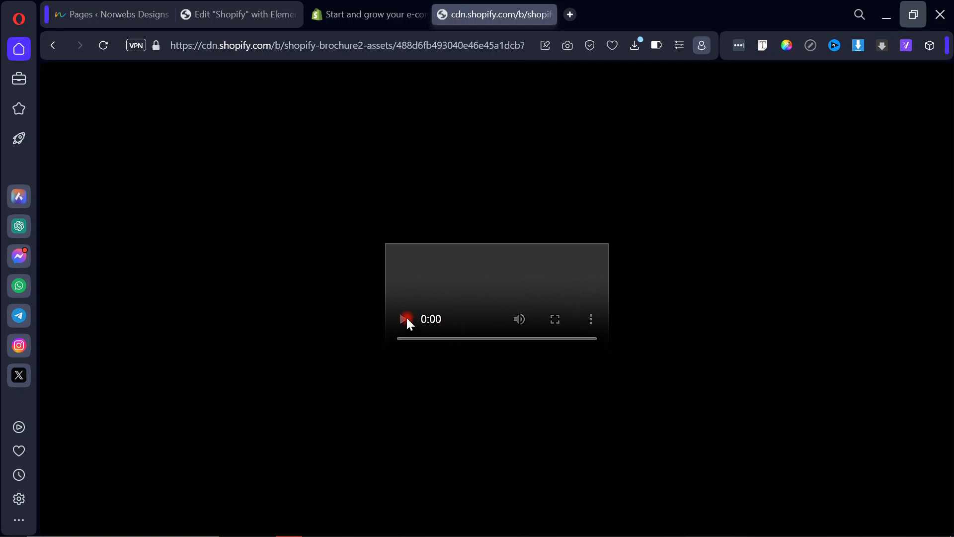
Copy the MP4 address from the picture element's min-width 481px source and load it in the video tab.
click(393, 14)
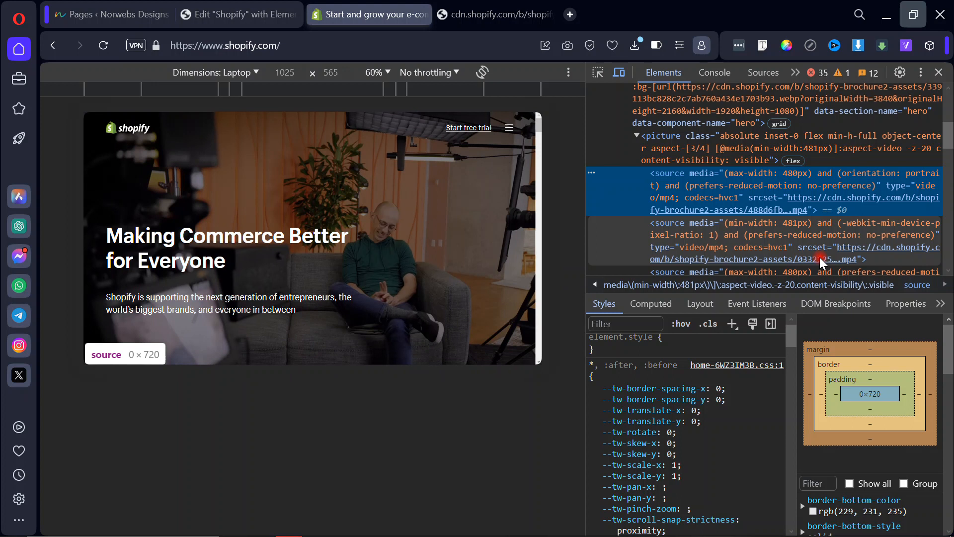
click(819, 257)
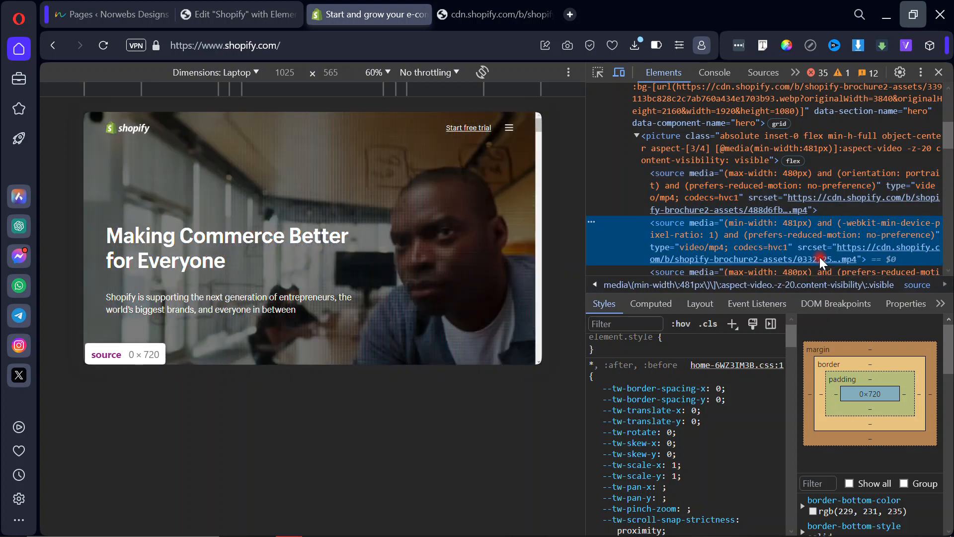
double_click(819, 257)
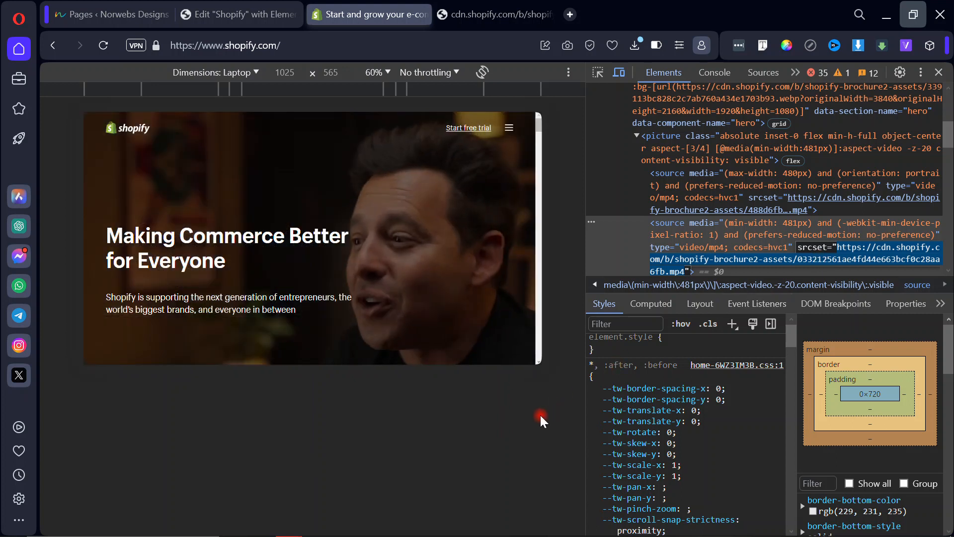
click(493, 14)
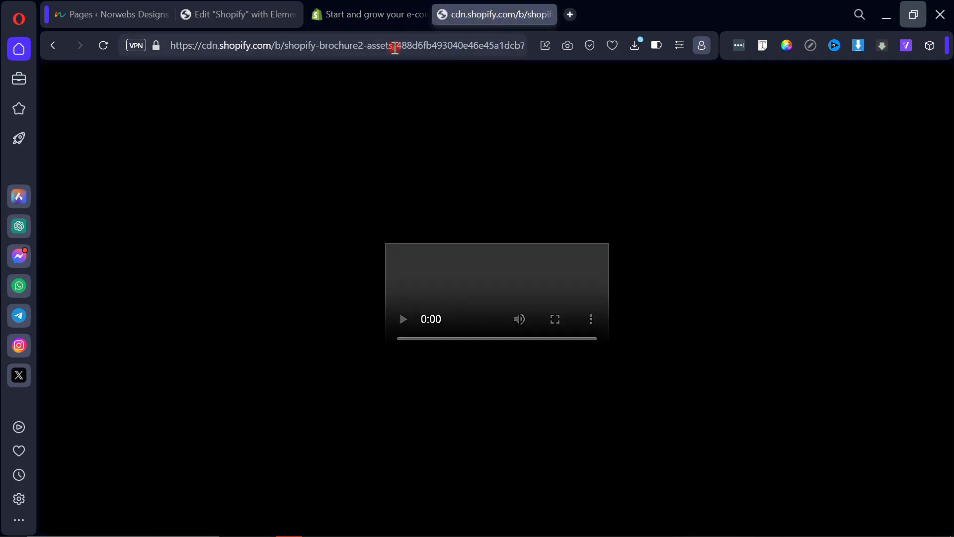
click(380, 49)
key(ctrl+v)
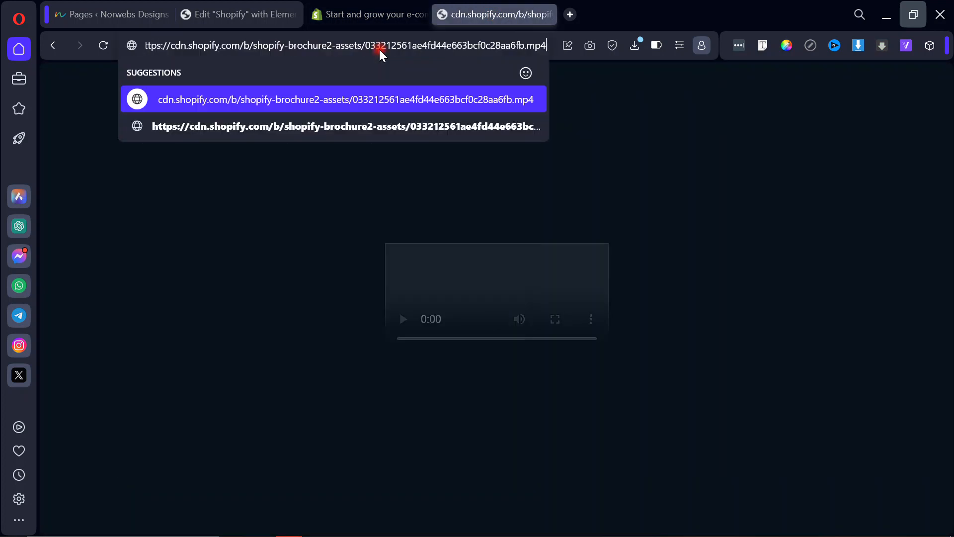
key(Return)
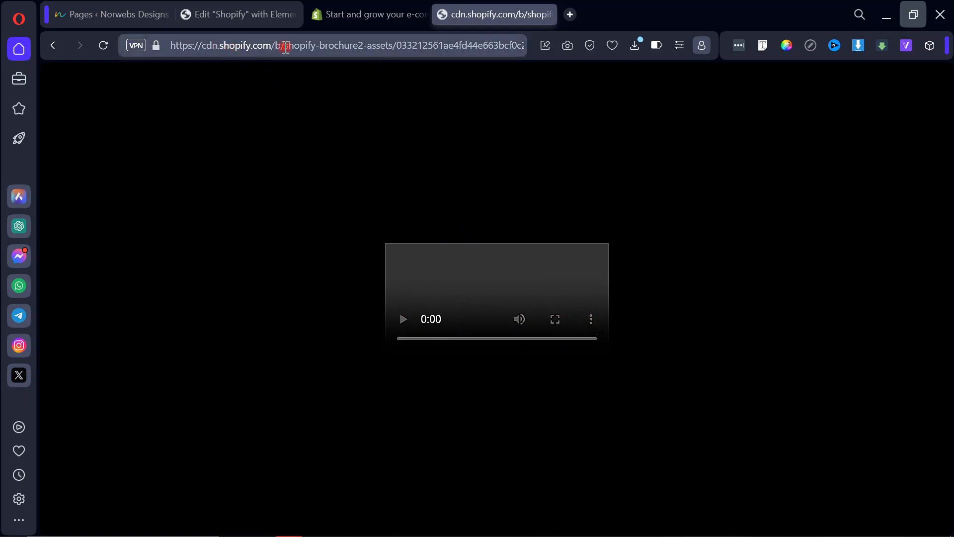
Reload the MP4 address in the video tab, return to the Shopify homepage, and examine the remaining source entries in the hero's picture element.
click(440, 48)
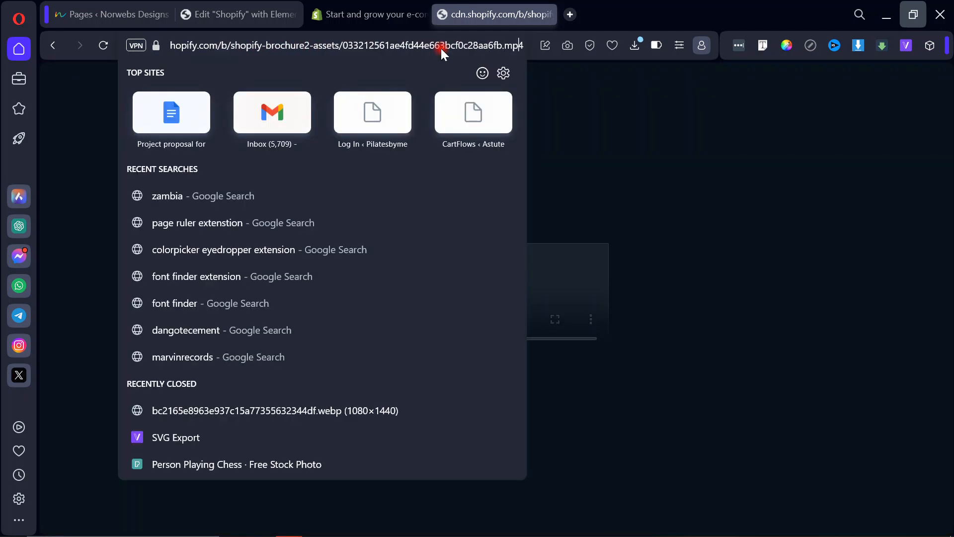
key(Return)
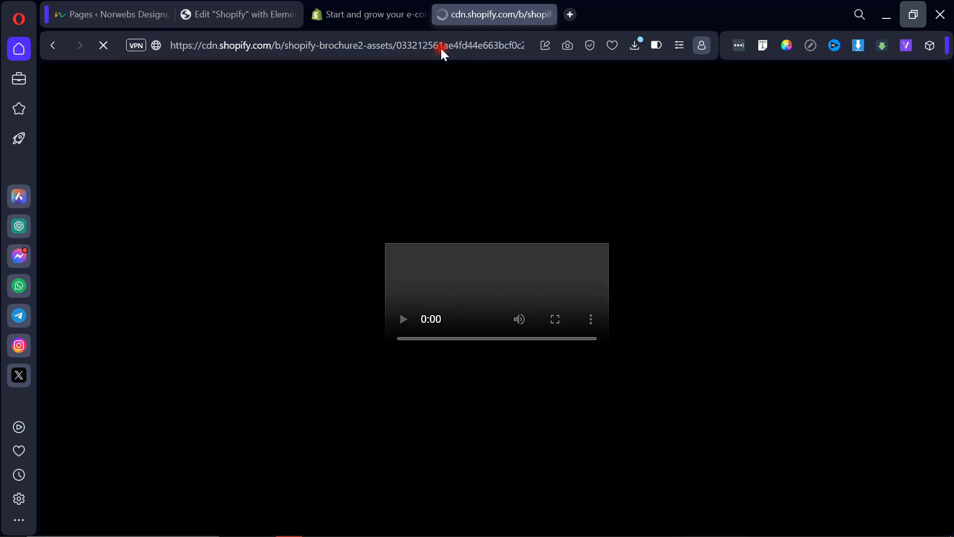
click(365, 11)
drag(948, 132, 950, 152)
scroll(899, 180, down, 3)
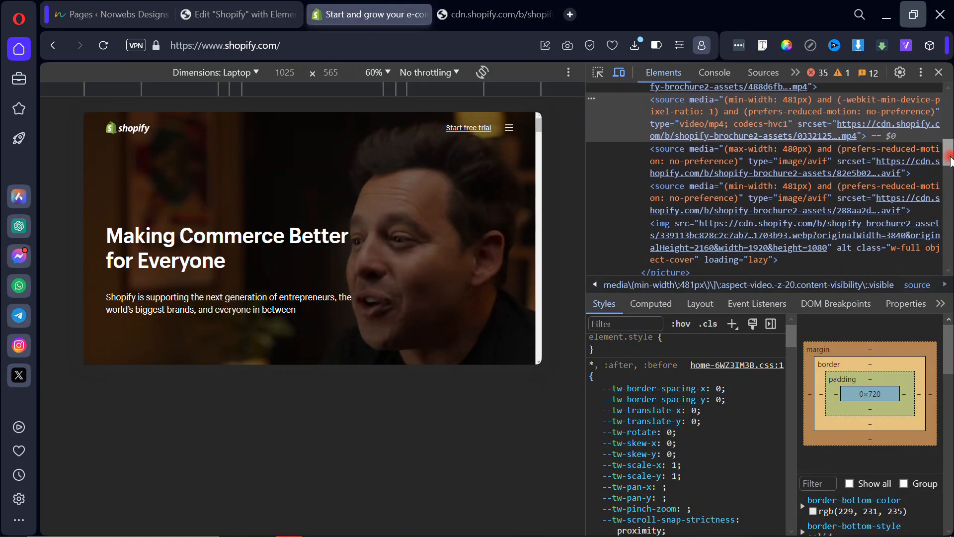
mouse_move(860, 210)
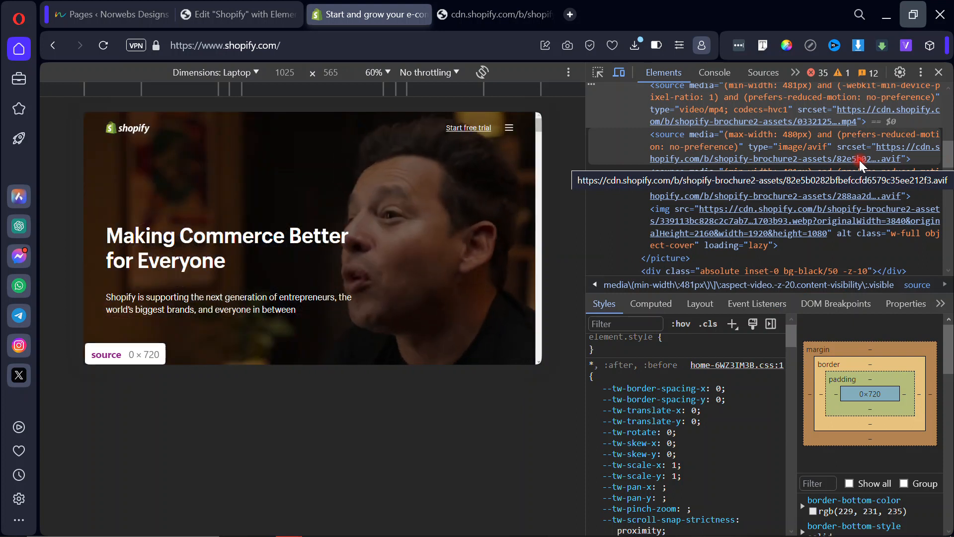
Download the MP4 opened in the video tab with the Video Downloader PLUS extension, using its FDOWN.net download page.
click(496, 10)
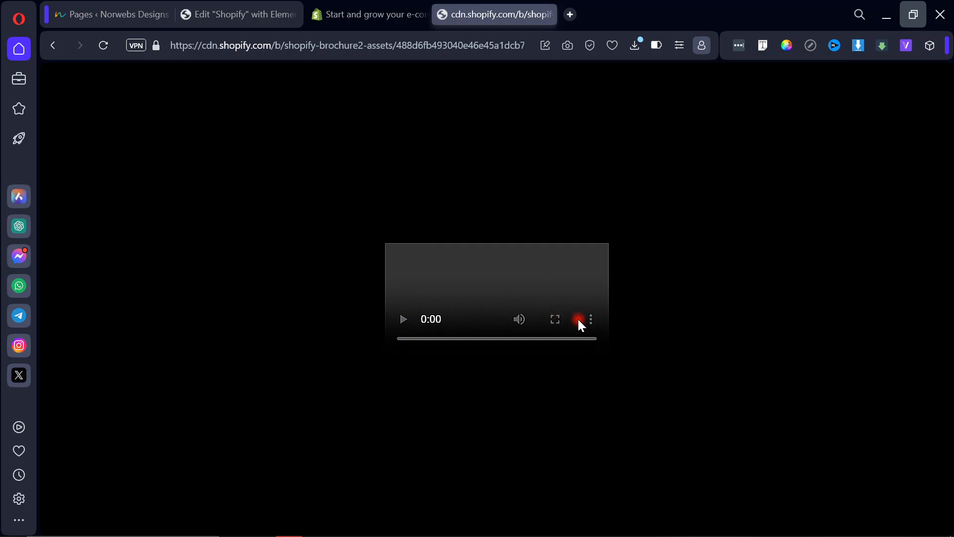
click(883, 44)
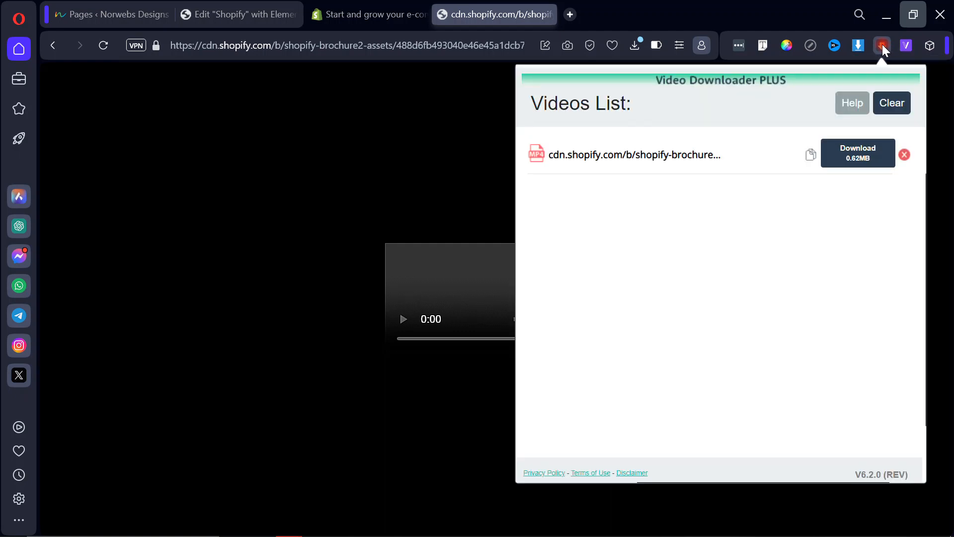
click(866, 161)
click(860, 152)
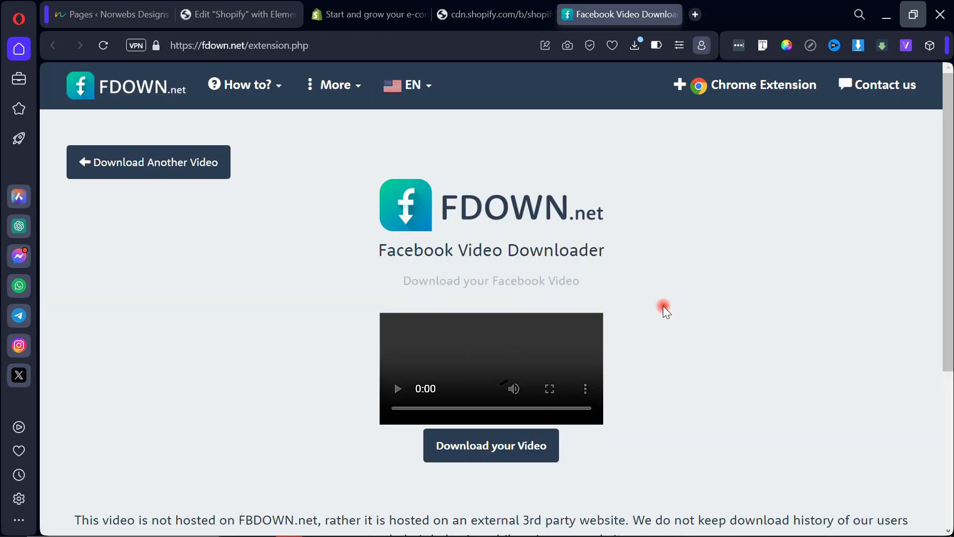
click(504, 446)
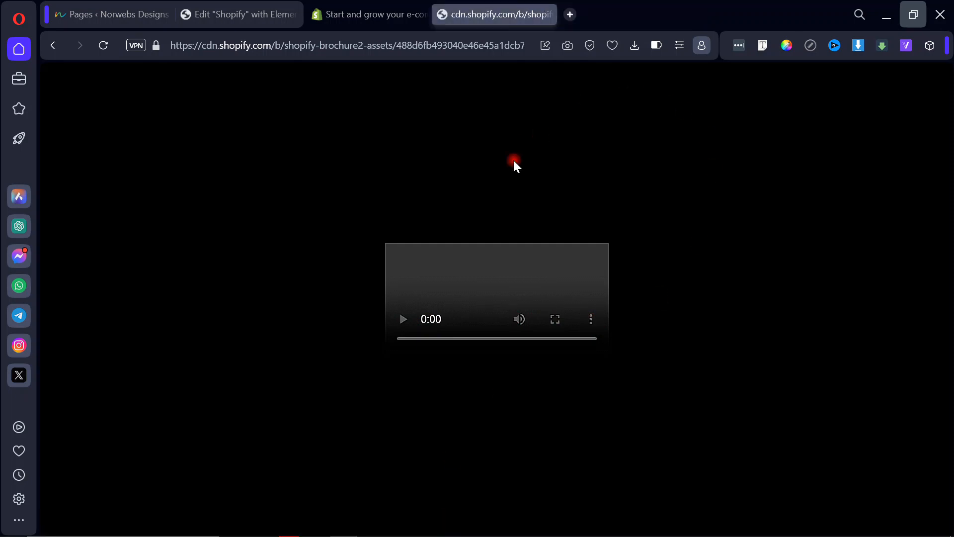
Load pexels.com in the video tab in place of the MP4.
click(372, 53)
text(px)
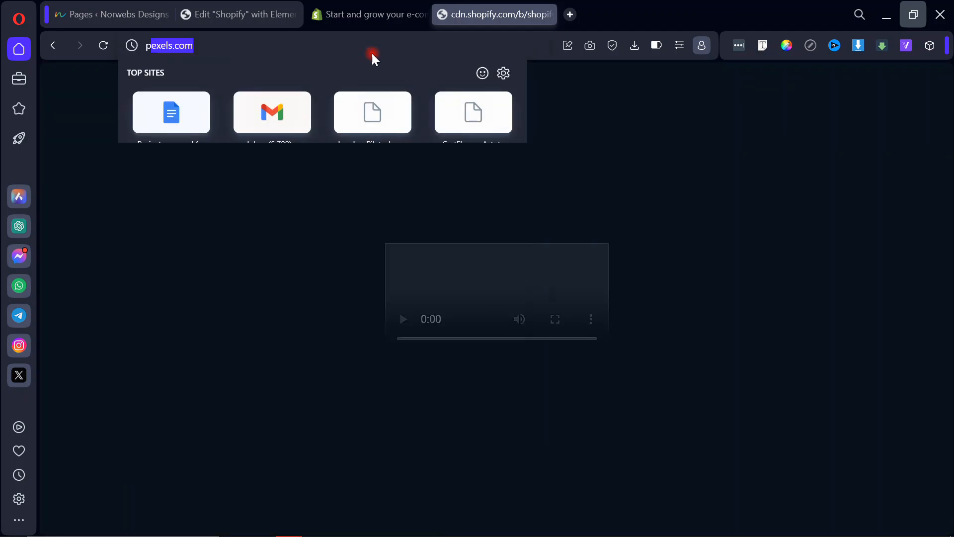
key(BackSpace)
text(exels)
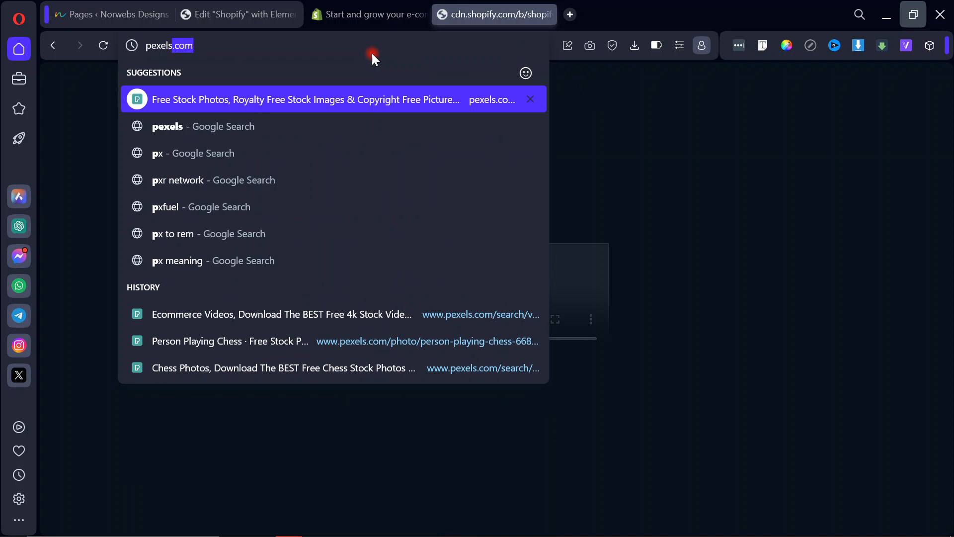
key(Return)
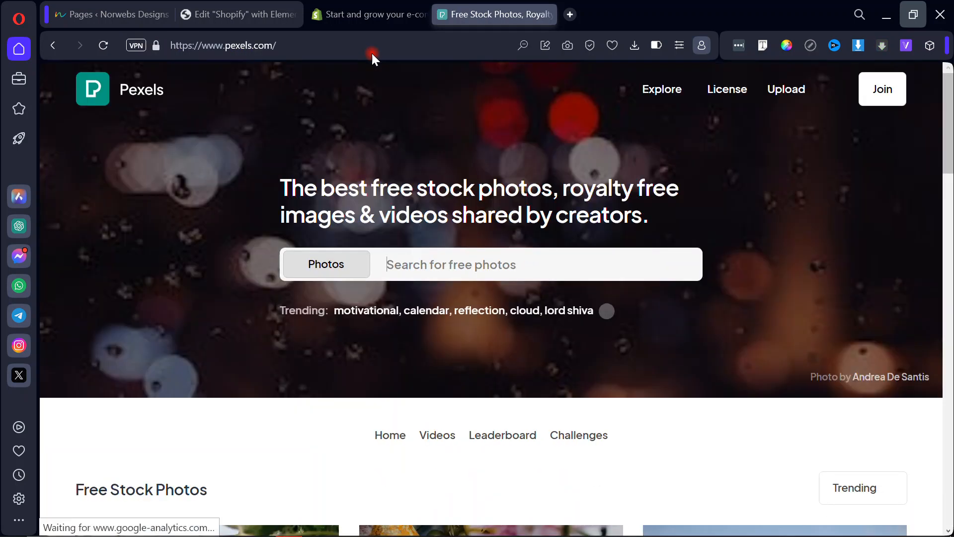
Set the Pexels search to Videos and search for "shopify".
click(350, 268)
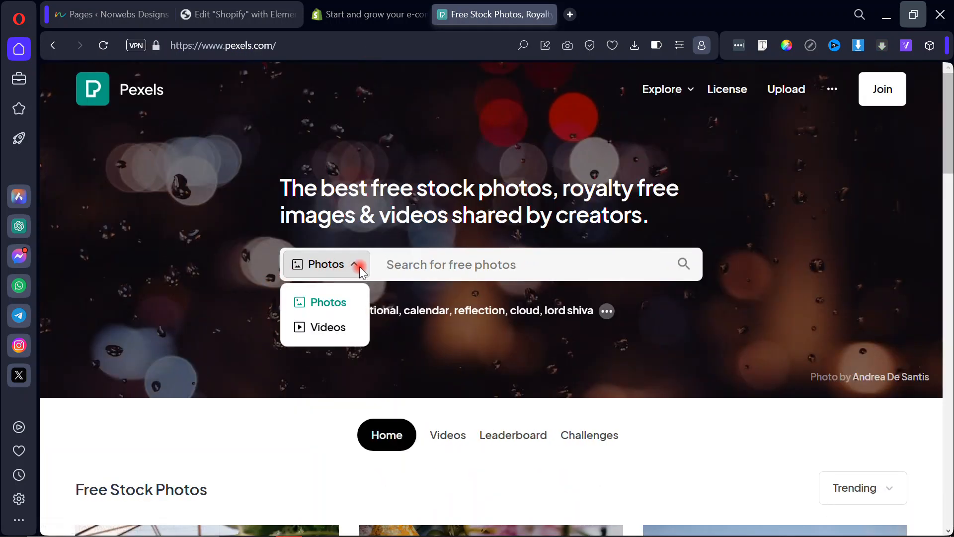
click(332, 327)
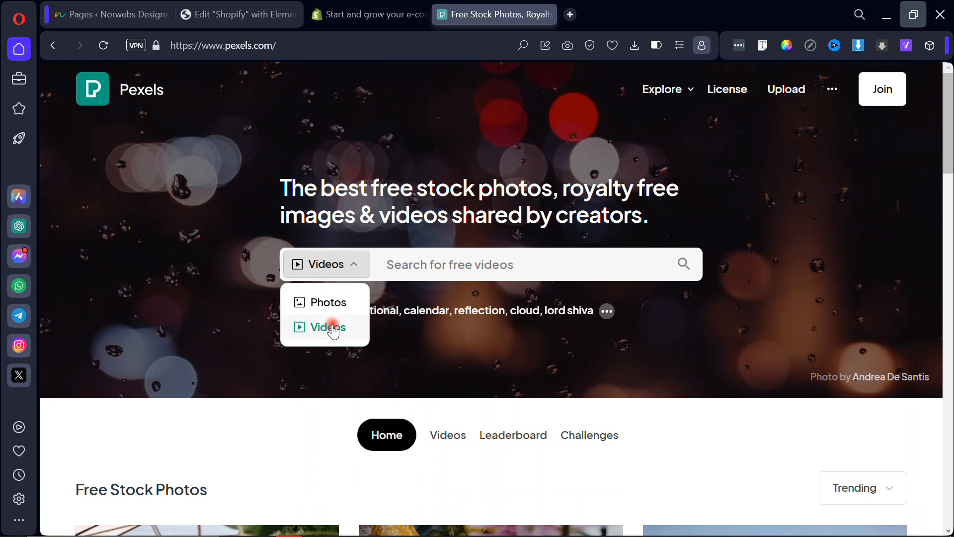
click(457, 271)
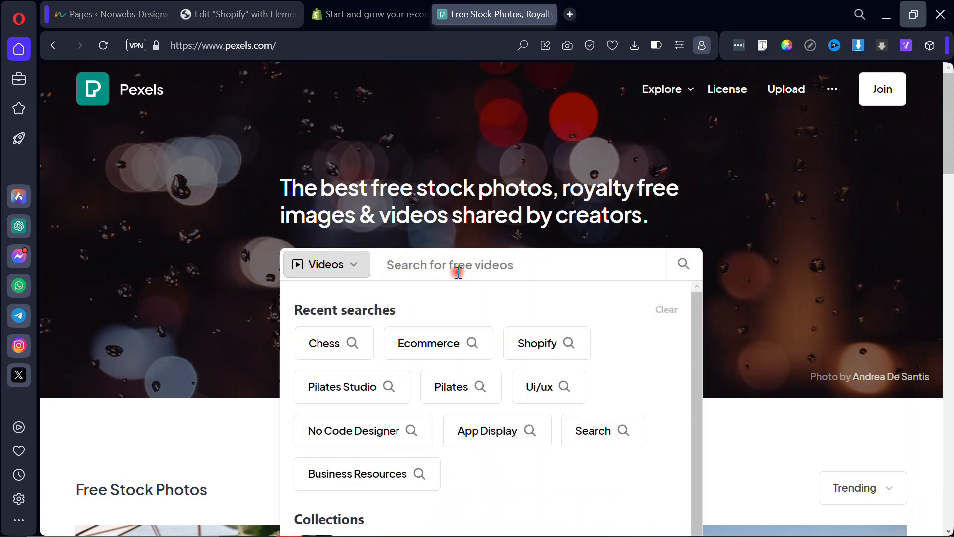
text(shopif)
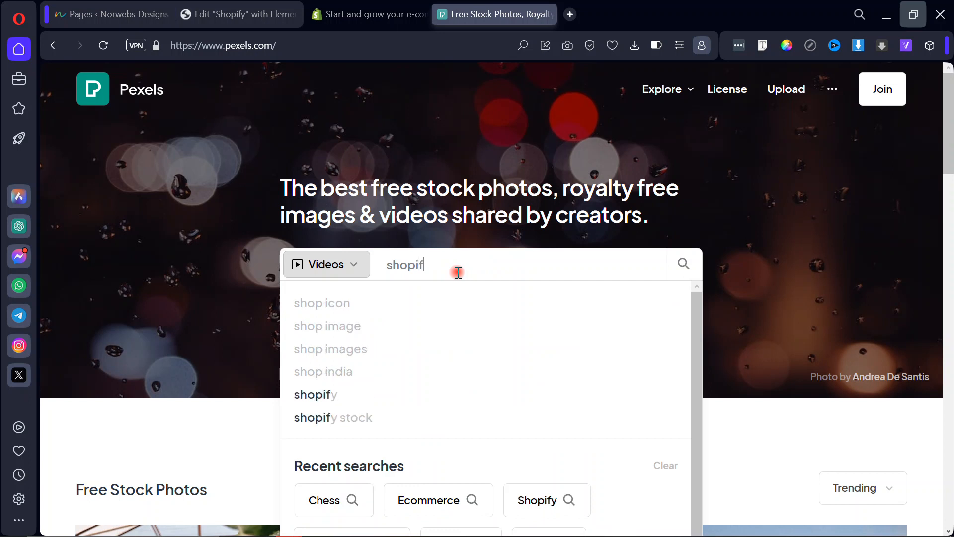
text(y)
key(Return)
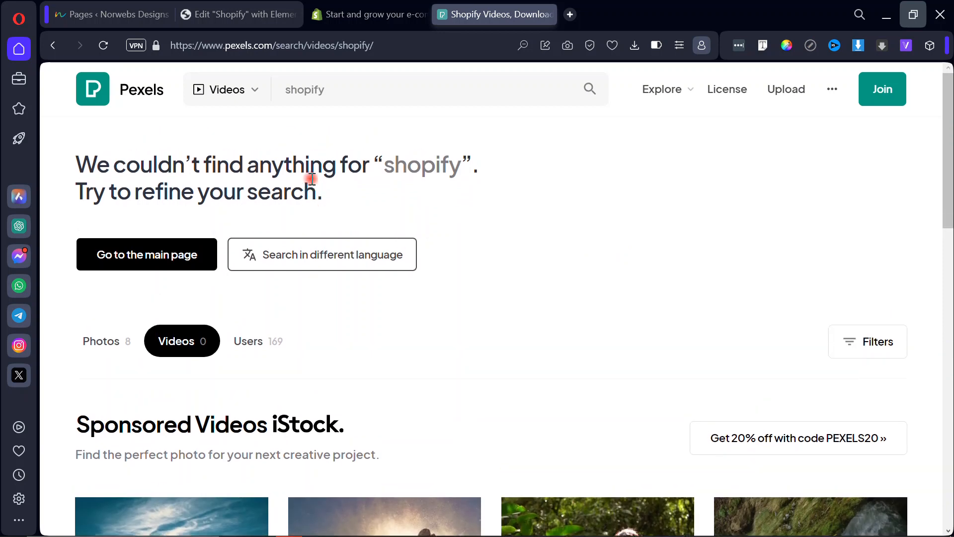
Open pixabay.com in a new browser tab.
click(570, 14)
text(ixaba)
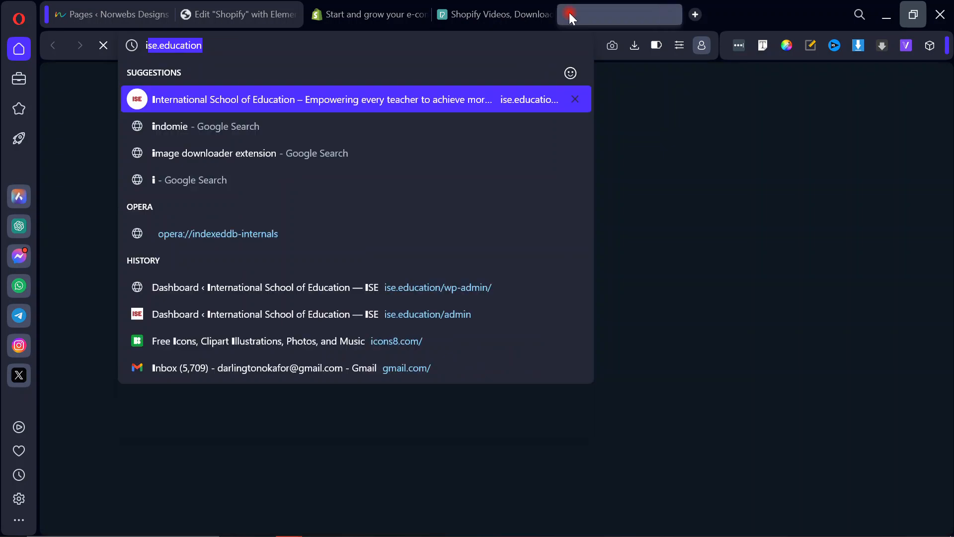
key(ctrl+a)
text(piax)
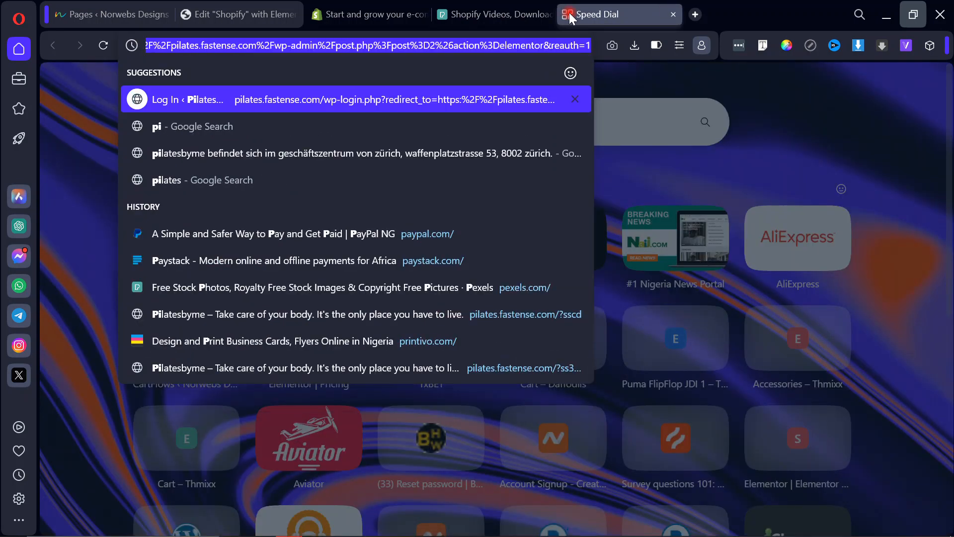
text(ax)
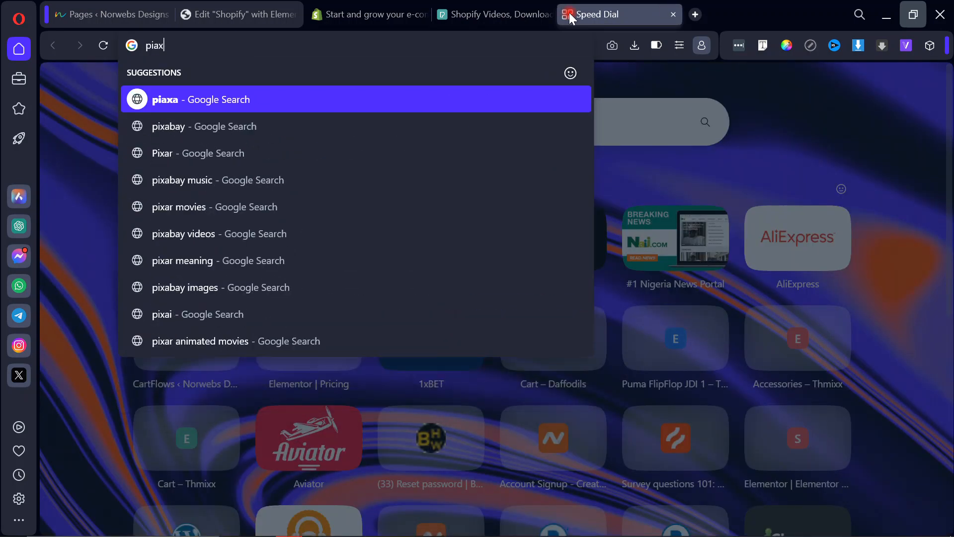
key(BackSpace)
key(BackSpace)
text(xabya)
text(.c)
key(BackSpace)
key(BackSpace)
key(BackSpace)
key(BackSpace)
text(ay.com)
key(Return)
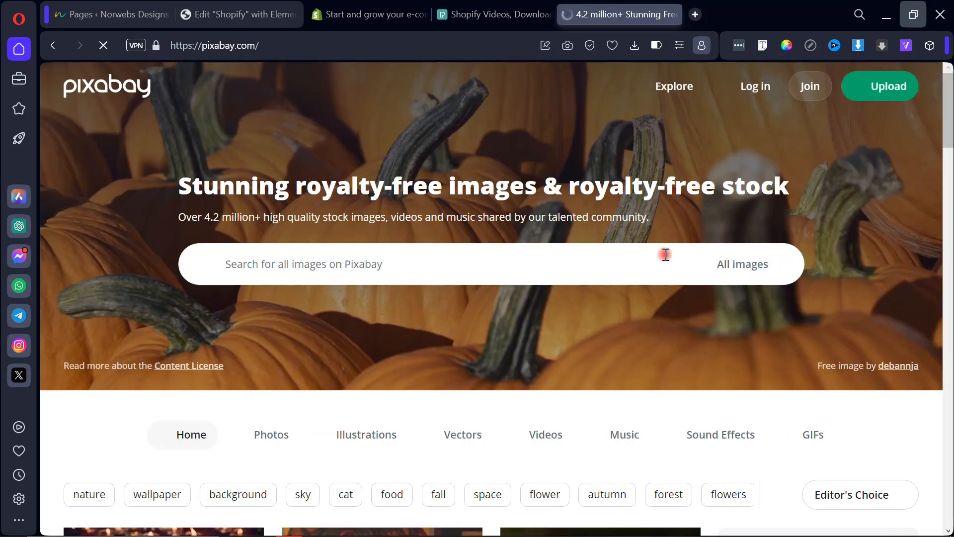
Set the Pixabay search to Videos and search for "shopify".
click(780, 267)
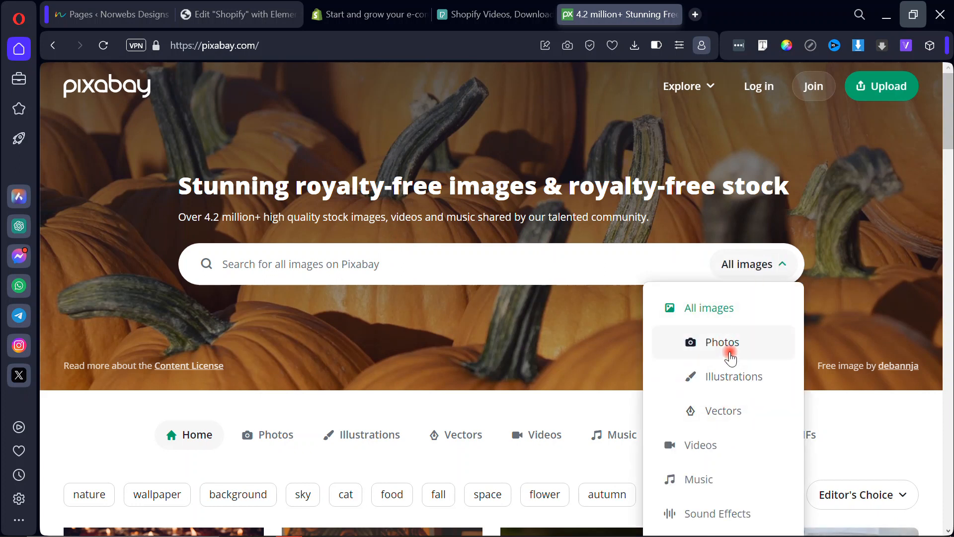
click(698, 445)
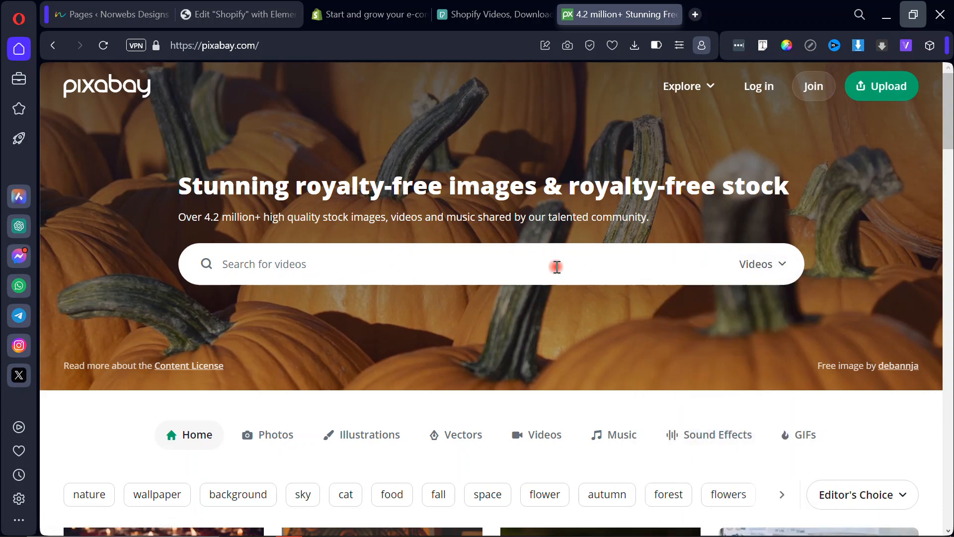
click(549, 262)
text(shopify)
key(Return)
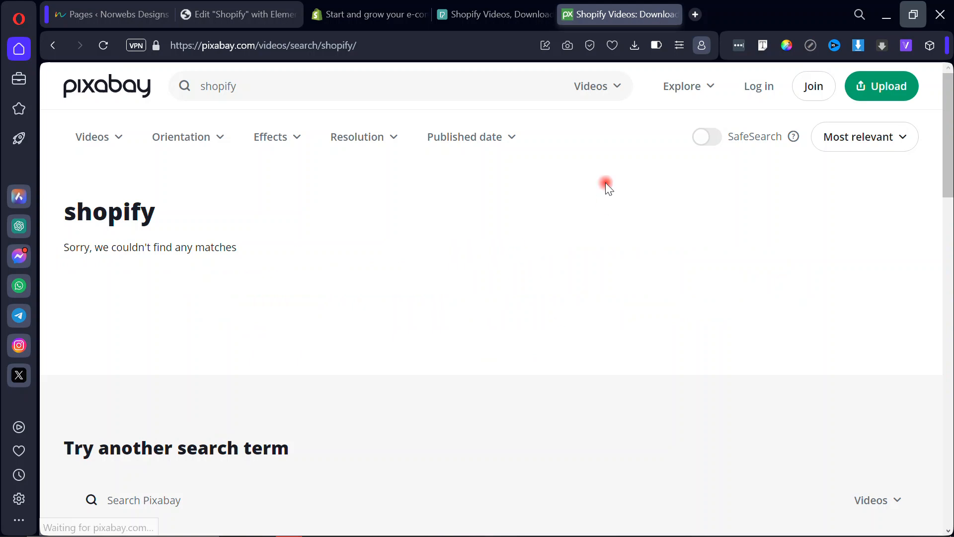
Check the Pexels results again, return to Pixabay, and search its videos for "ecommerce".
click(480, 13)
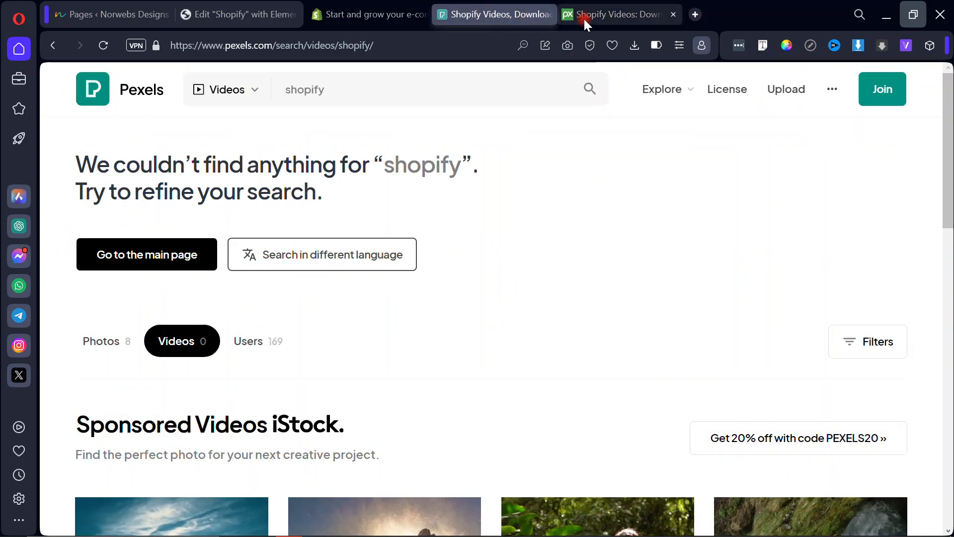
click(583, 17)
drag(263, 82, 154, 86)
text(e)
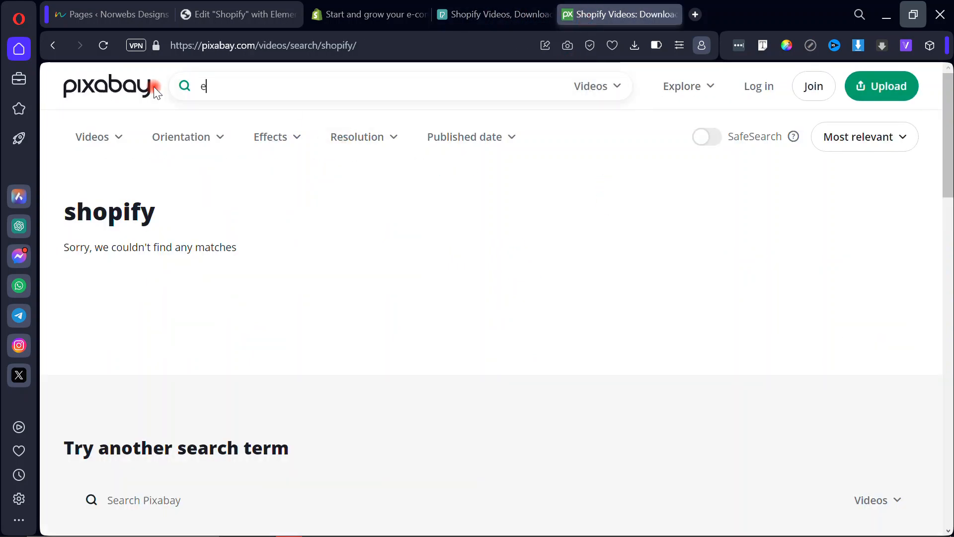
text(commerce)
key(Return)
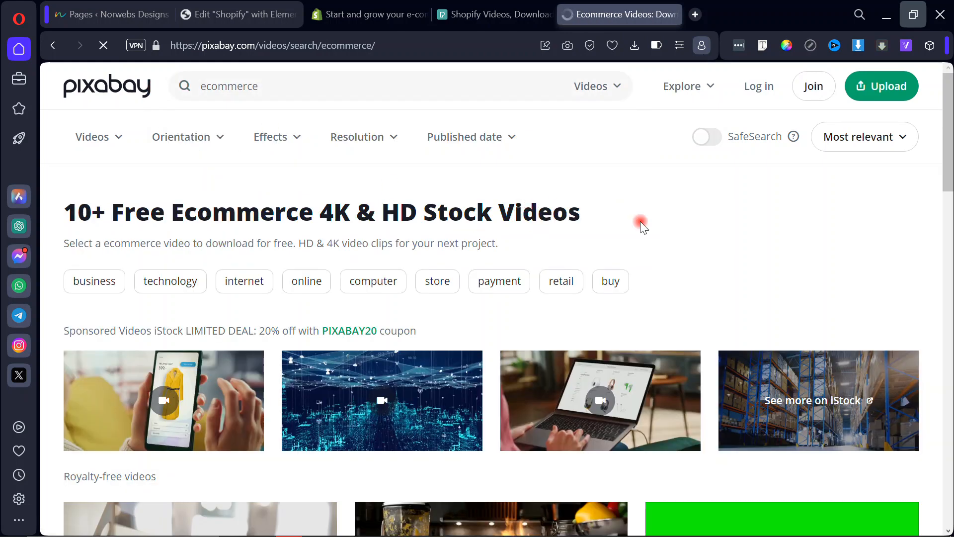
Browse the royalty-free ecommerce videos on Pixabay for a clip suitable as the hero background.
scroll(688, 244, down, 3)
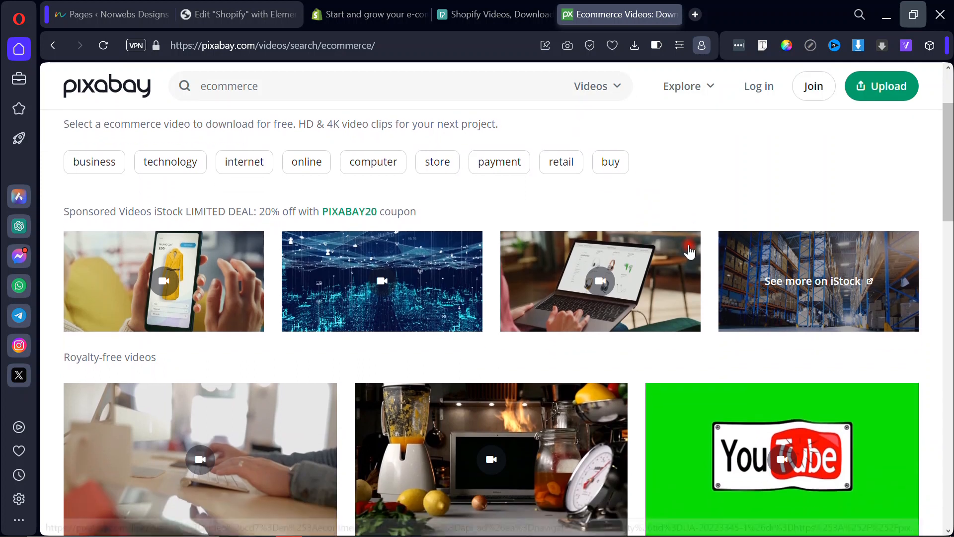
scroll(688, 246, down, 2)
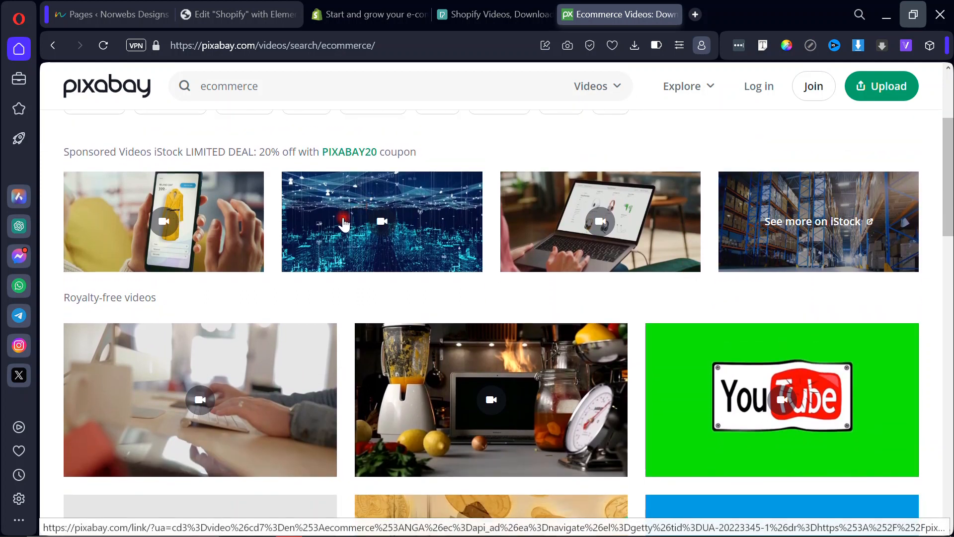
scroll(467, 230, down, 5)
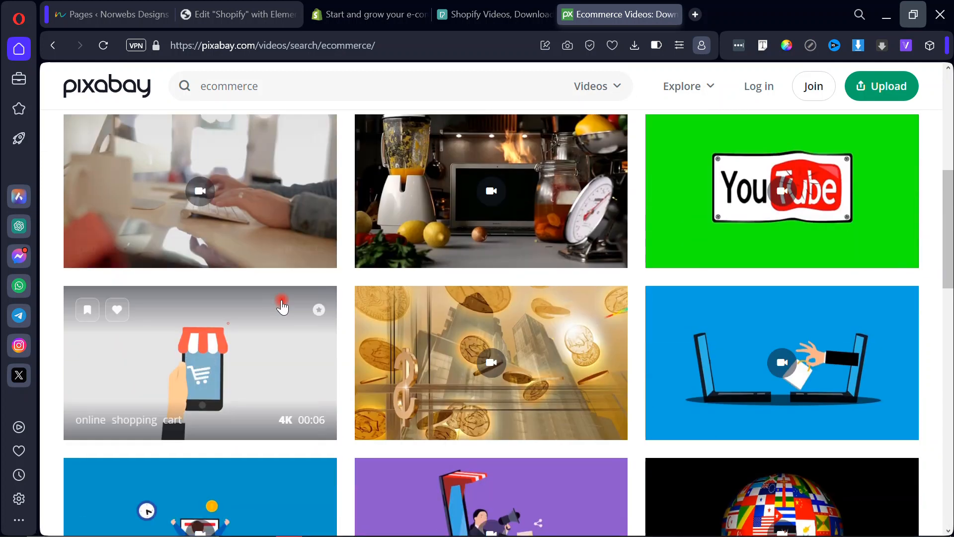
mouse_move(472, 228)
scroll(472, 227, down, 1)
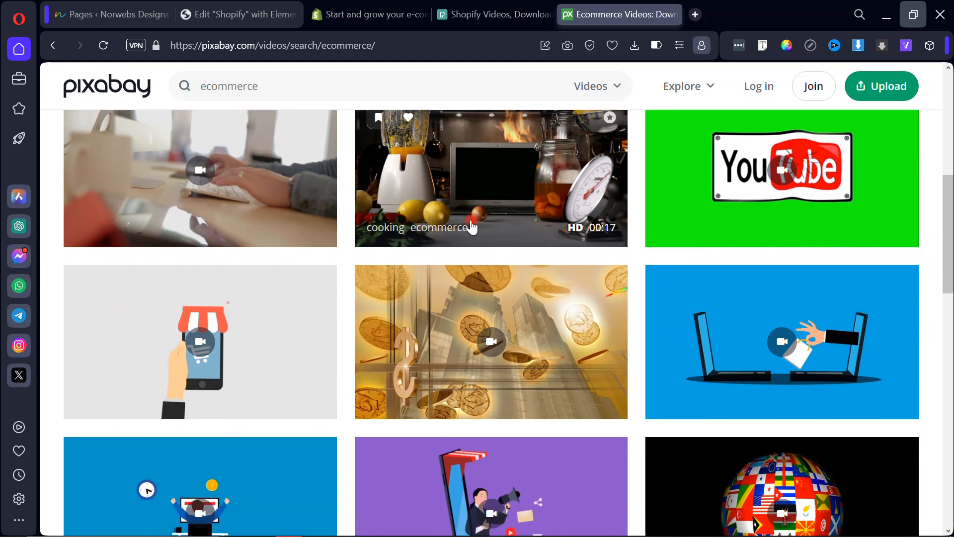
scroll(473, 227, down, 6)
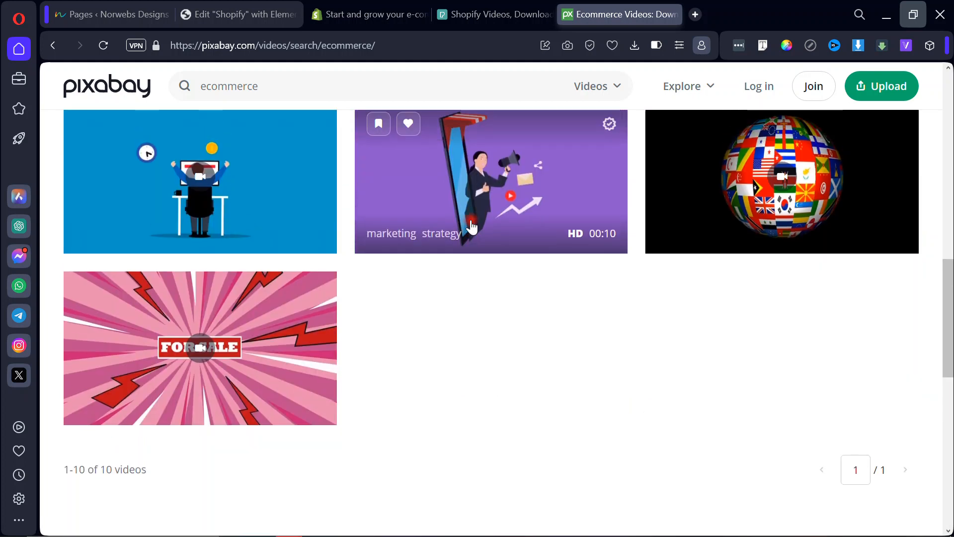
scroll(313, 170, up, 6)
scroll(232, 185, up, 1)
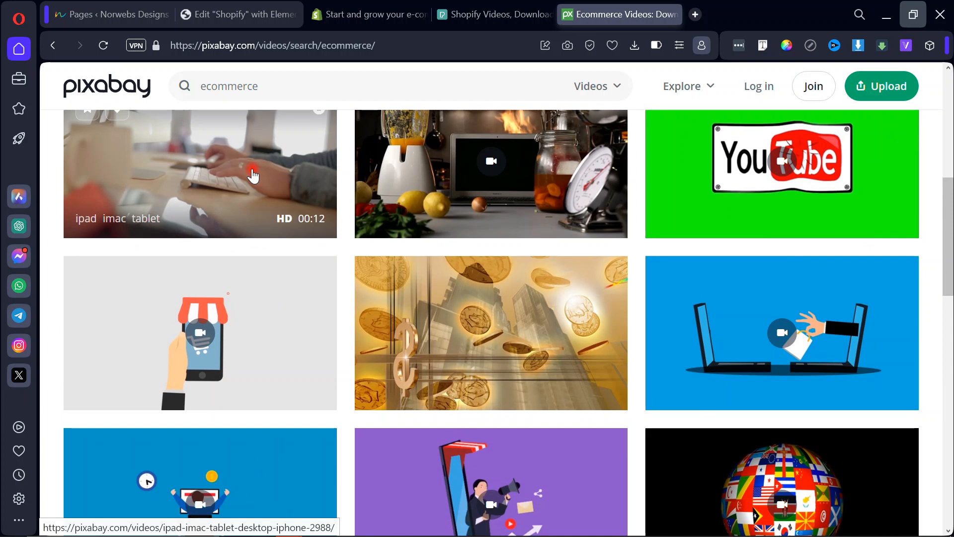
scroll(234, 198, up, 2)
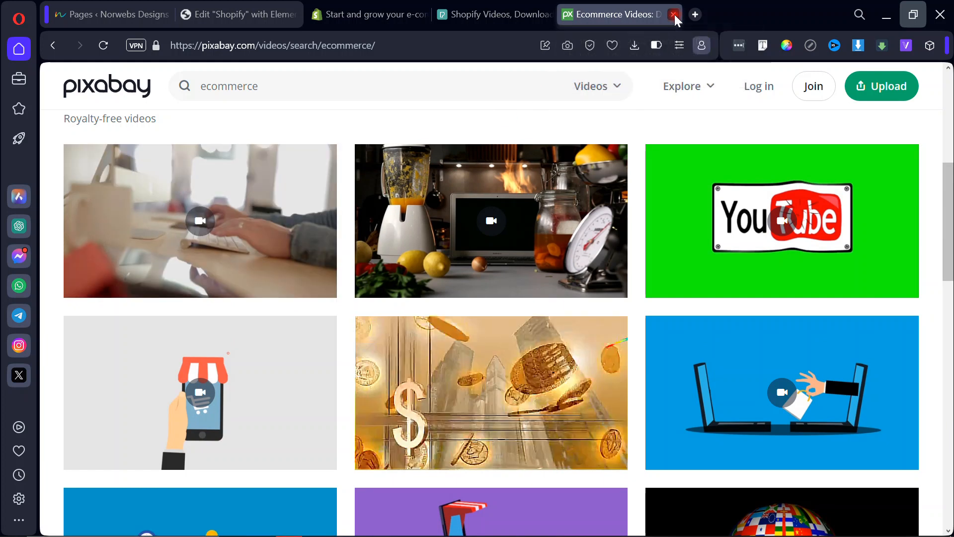
Close the Pixabay page and search the Pexels videos for "ecommerce".
click(675, 14)
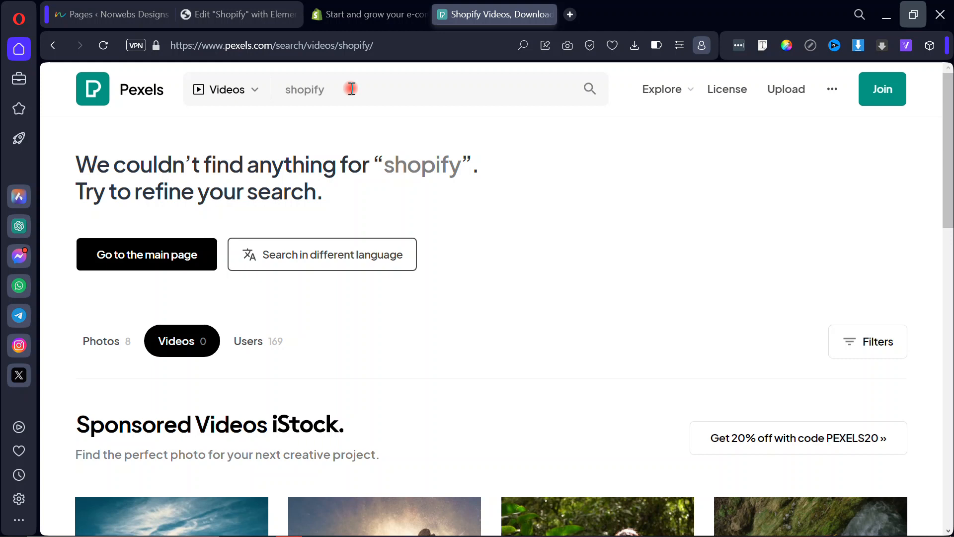
text(ecommerce)
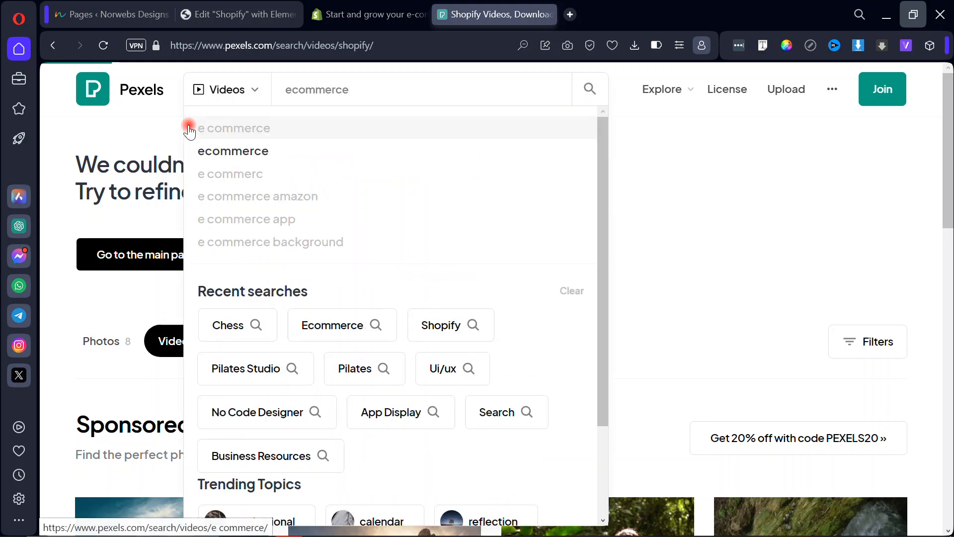
click(189, 129)
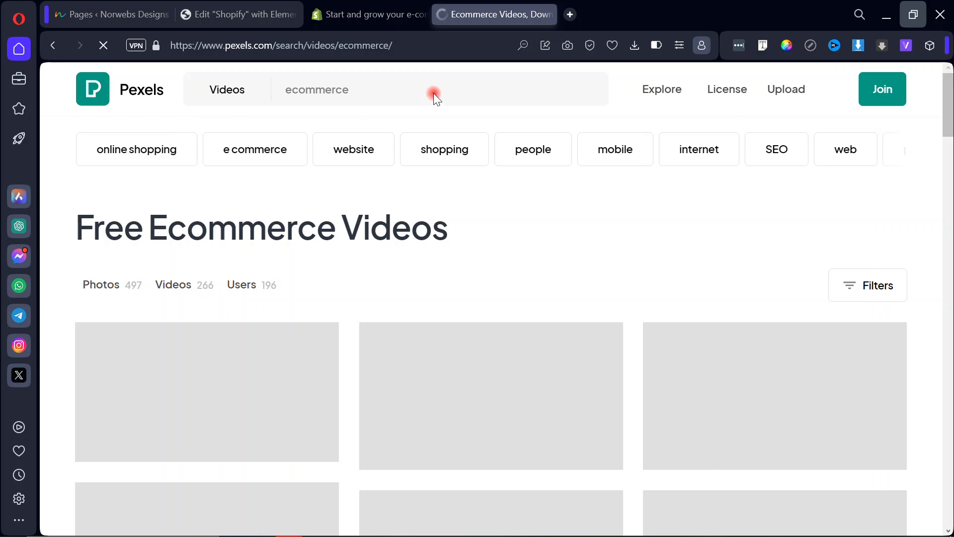
Open unsplash.com in a new browser tab.
click(569, 14)
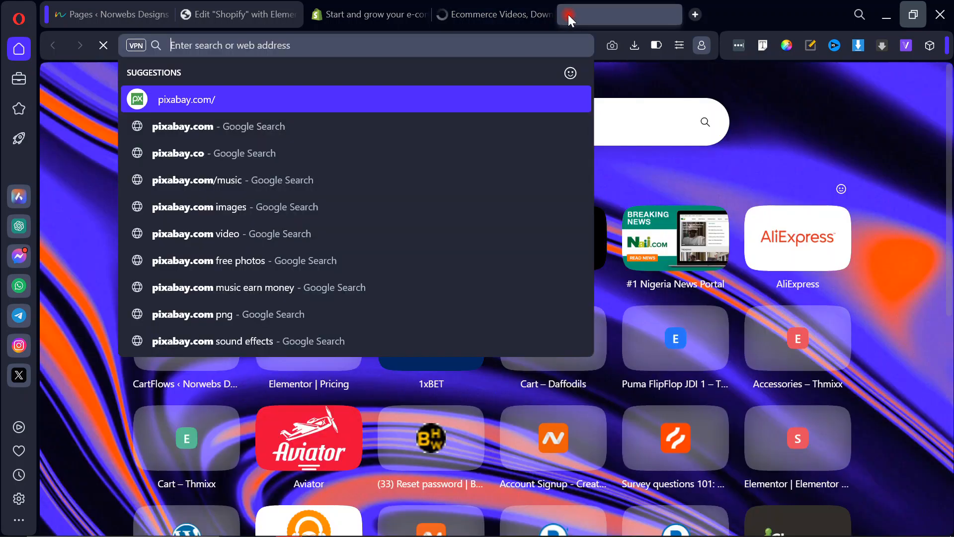
text(unsplash.com)
key(Return)
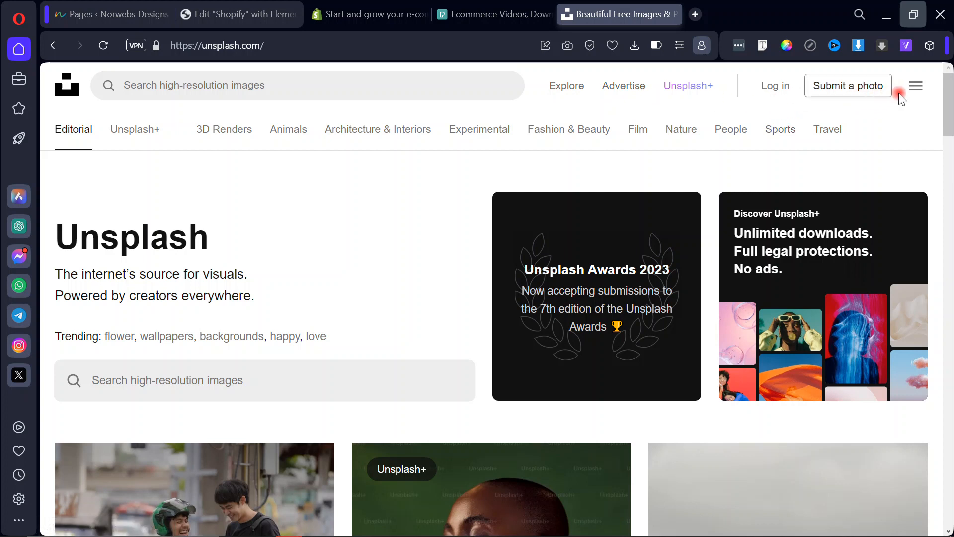
Check the Unsplash site menu and homepage for video content, and close the page.
click(919, 95)
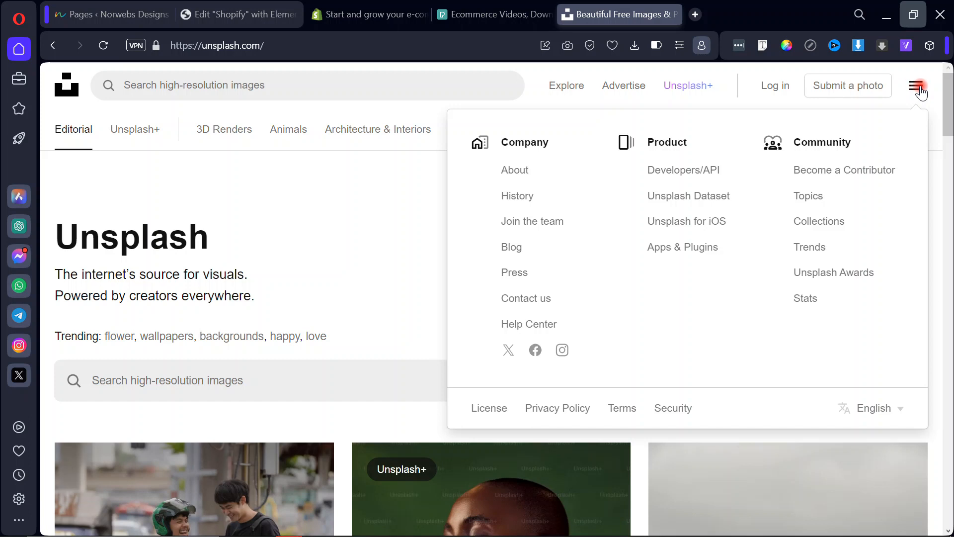
click(393, 194)
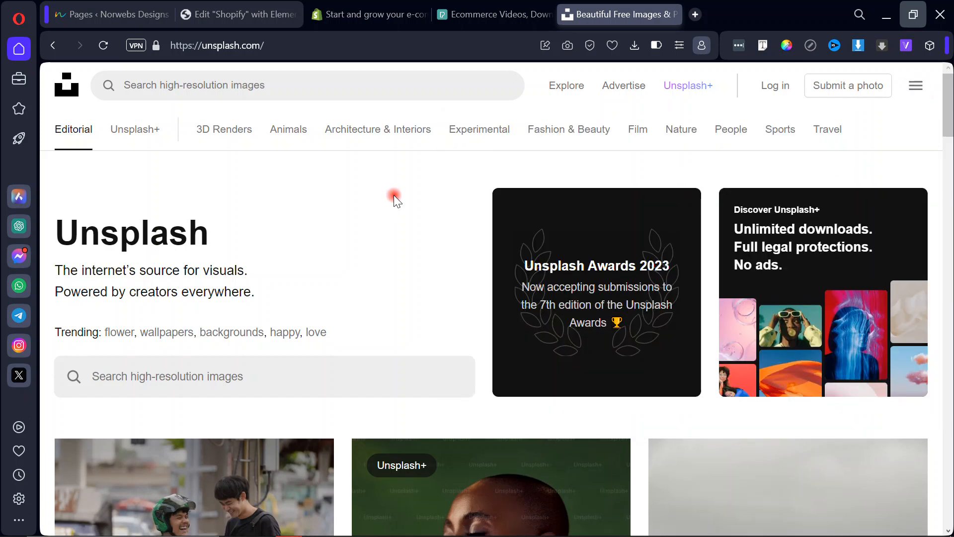
scroll(394, 195, down, 2)
scroll(393, 195, down, 2)
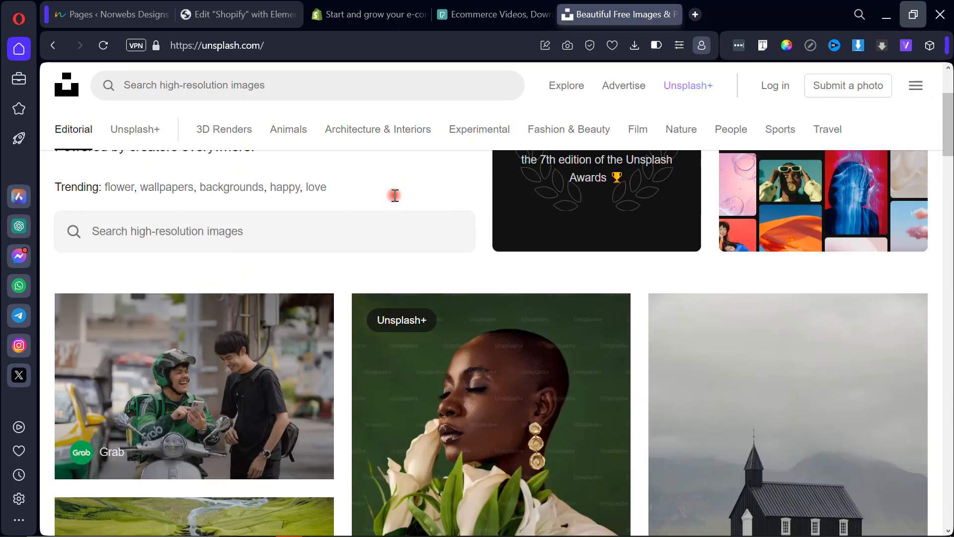
scroll(394, 194, up, 4)
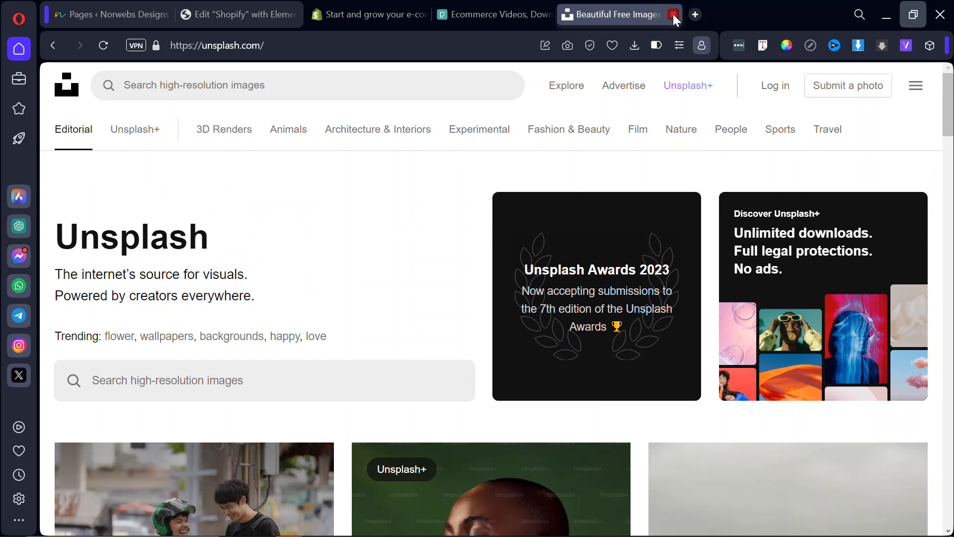
click(673, 14)
Browse the Pexels ecommerce videos and open the clip of the woman in a brown hijab presenting a pink garment.
scroll(570, 249, down, 2)
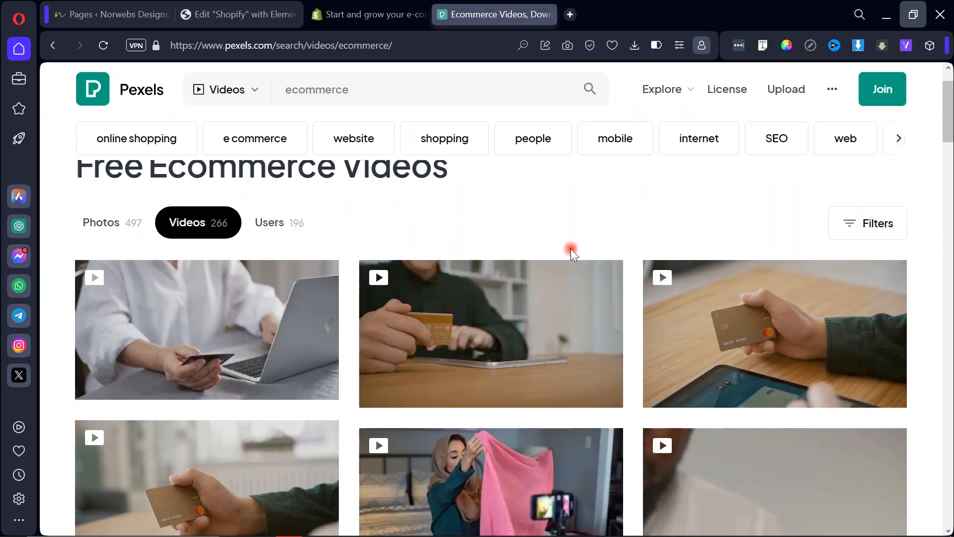
scroll(571, 248, down, 4)
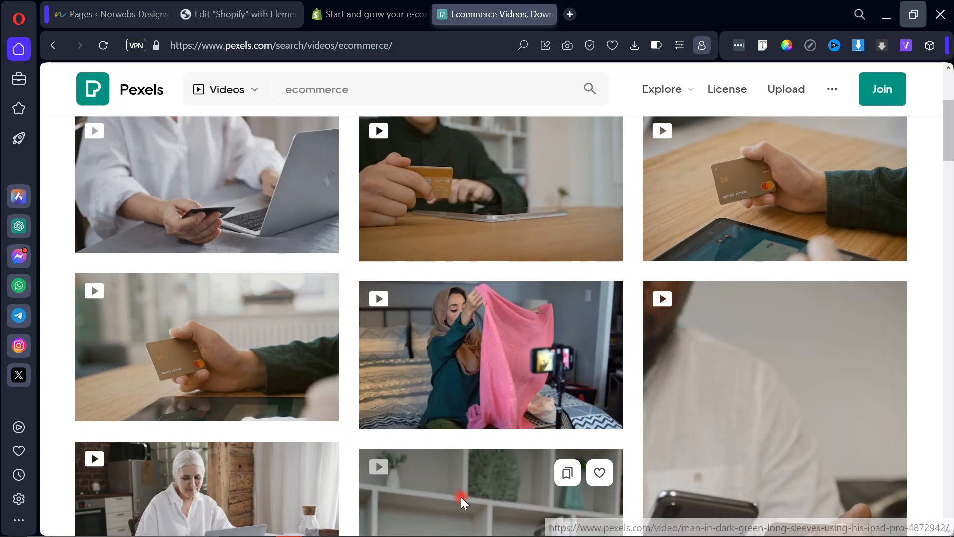
scroll(467, 348, down, 3)
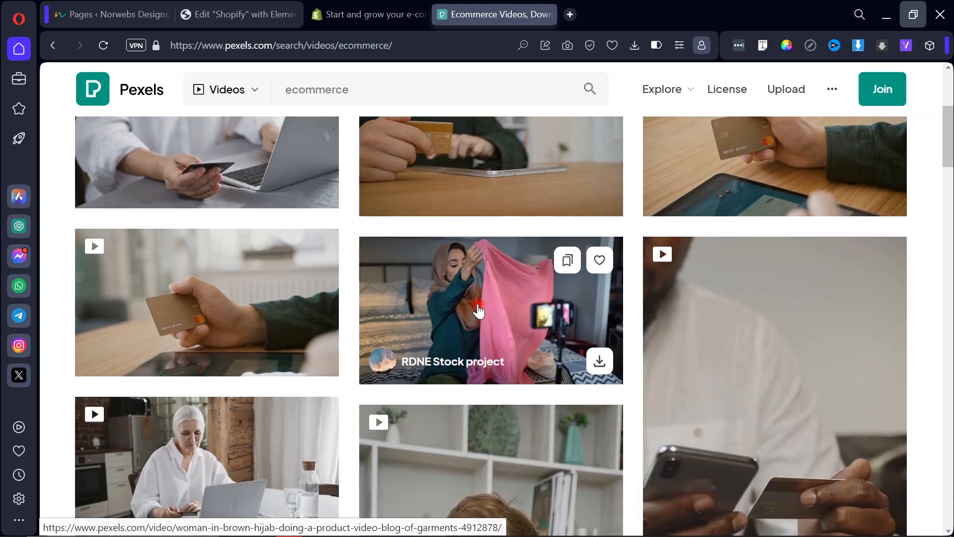
scroll(478, 311, down, 3)
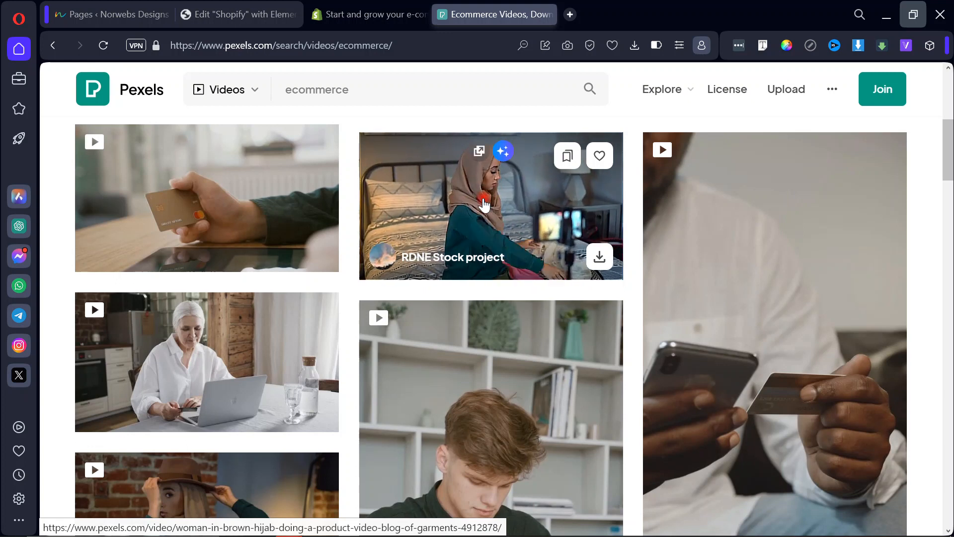
click(483, 200)
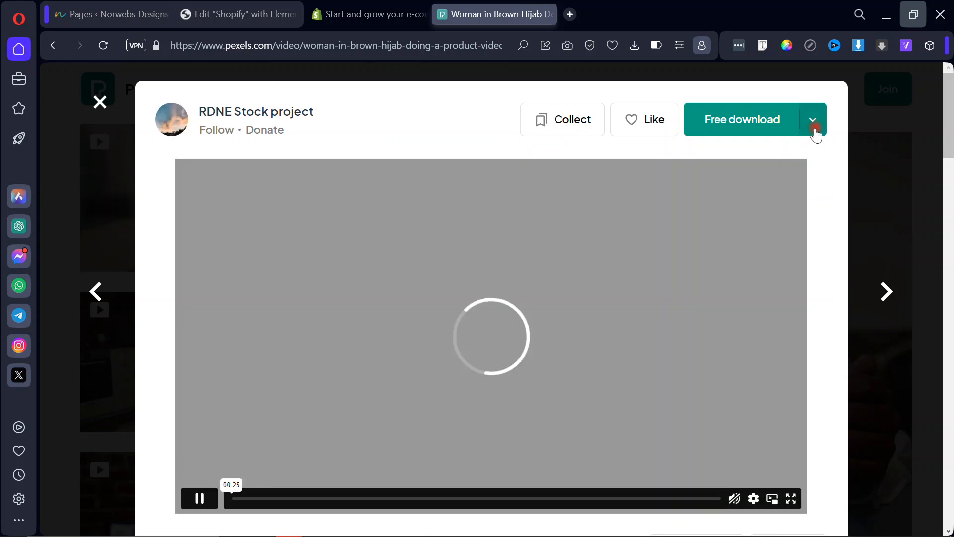
Download the garment product clip in HD 1280×720.
click(815, 130)
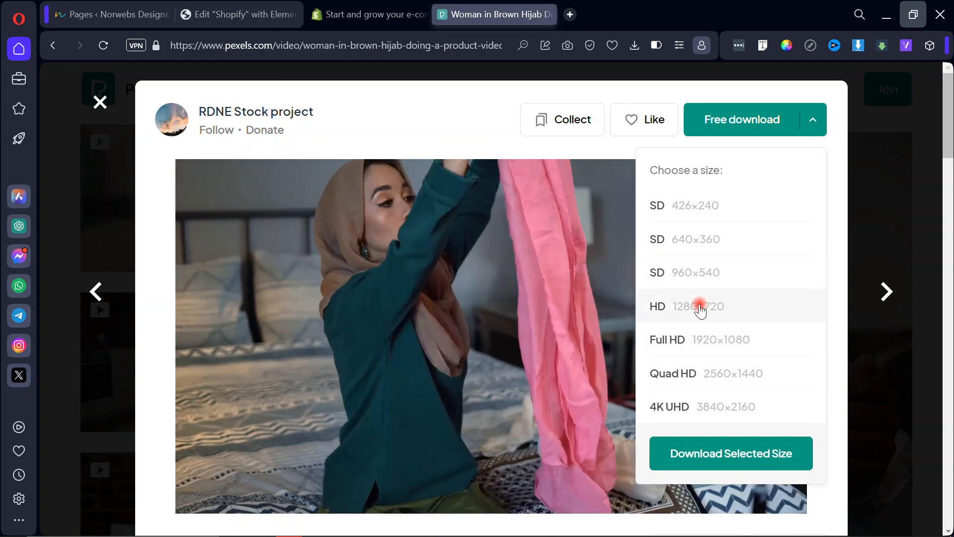
click(700, 308)
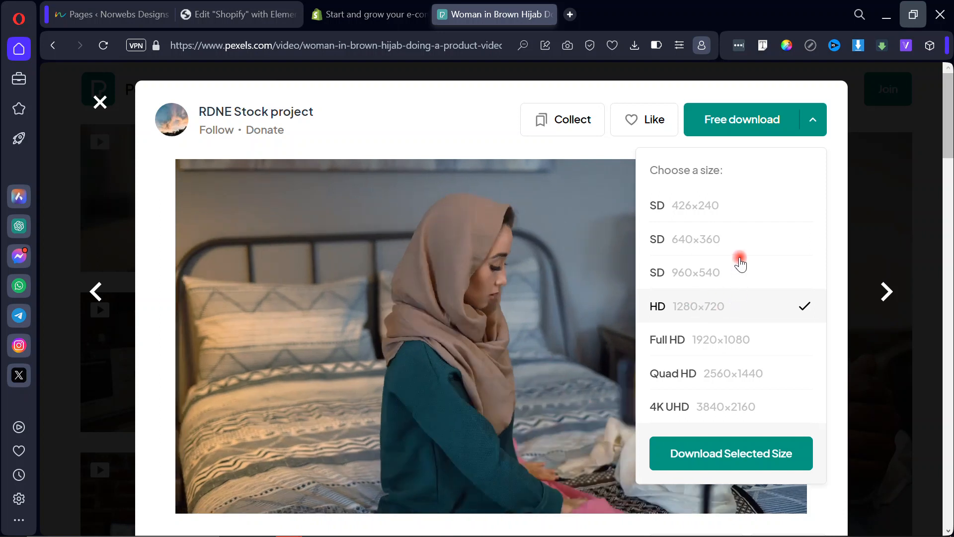
click(733, 460)
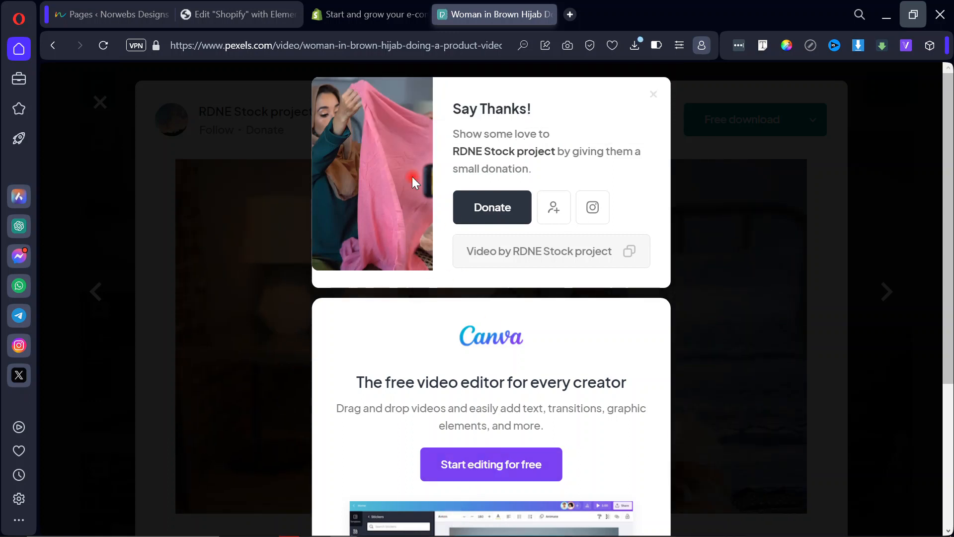
Close the Pexels page and the developer tools on the Shopify homepage, and return to the Elementor editor.
click(549, 14)
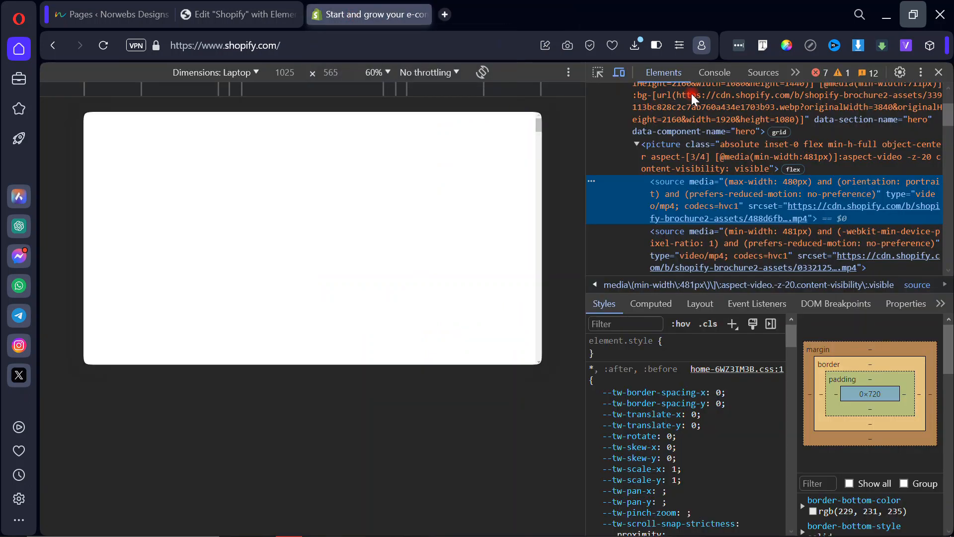
click(938, 72)
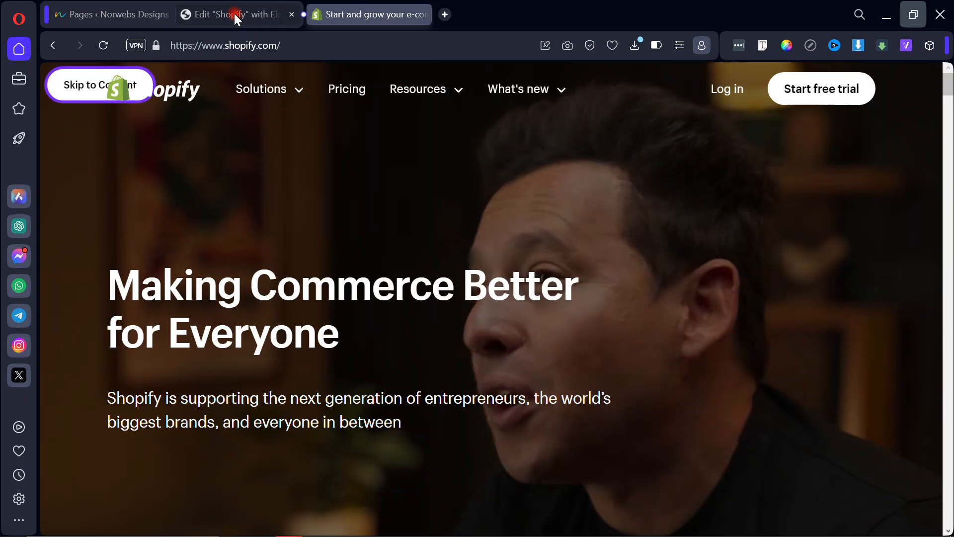
click(234, 13)
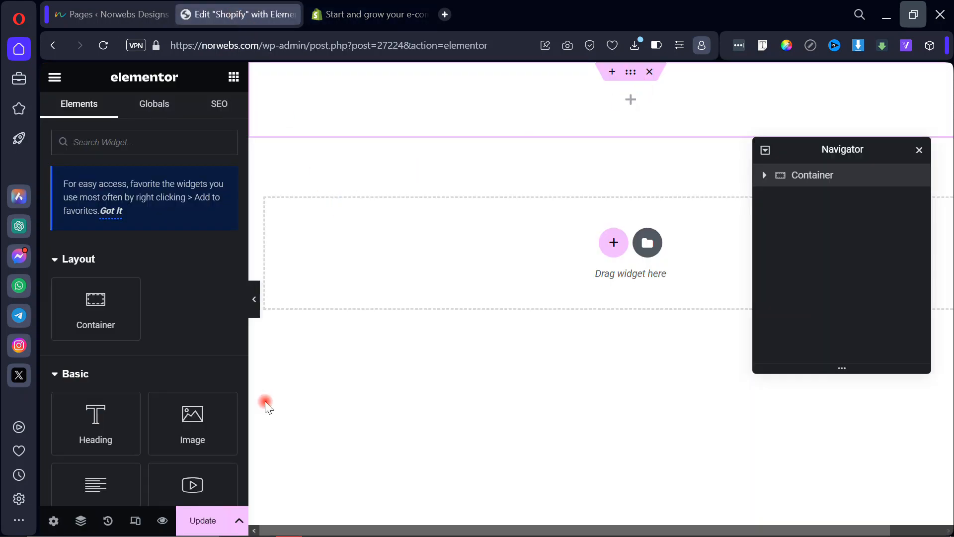
Add an Image widget to the container and set its image size to Full.
drag(354, 171, 390, 94)
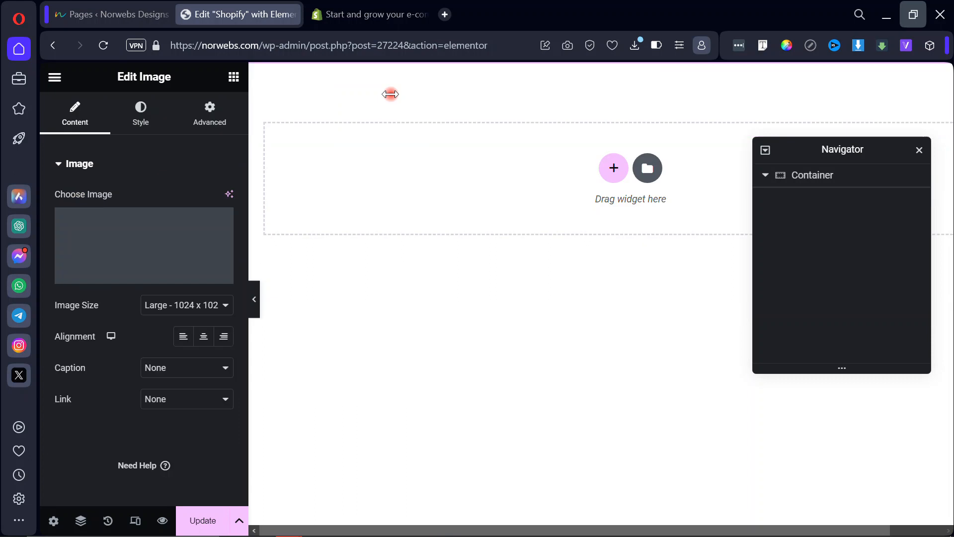
click(172, 300)
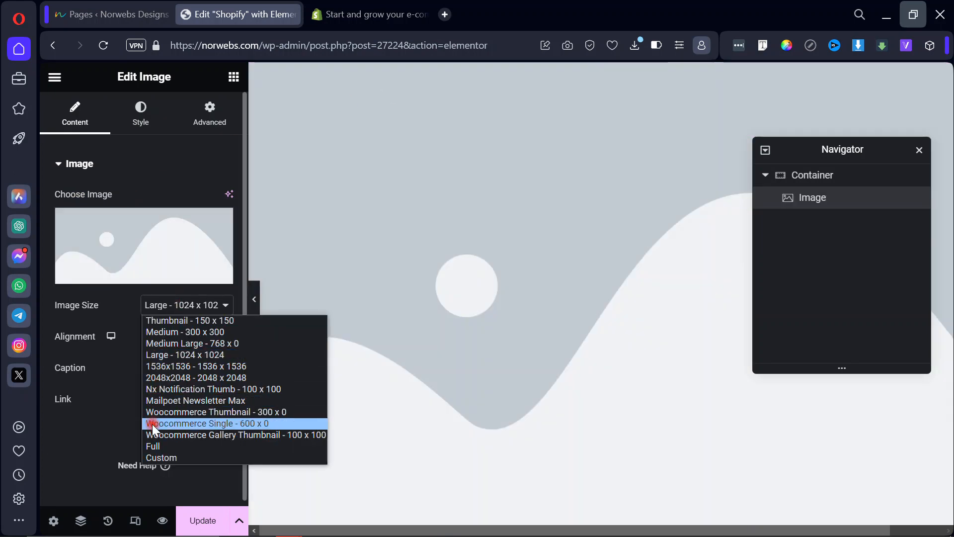
click(153, 450)
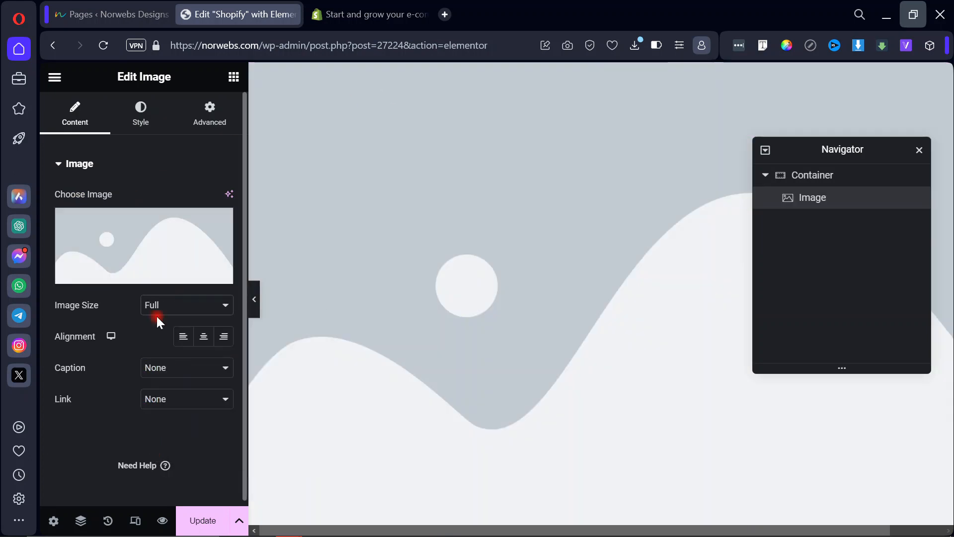
Upload Shopifylogo.svg as the Image widget's picture and align it left.
click(115, 255)
click(251, 137)
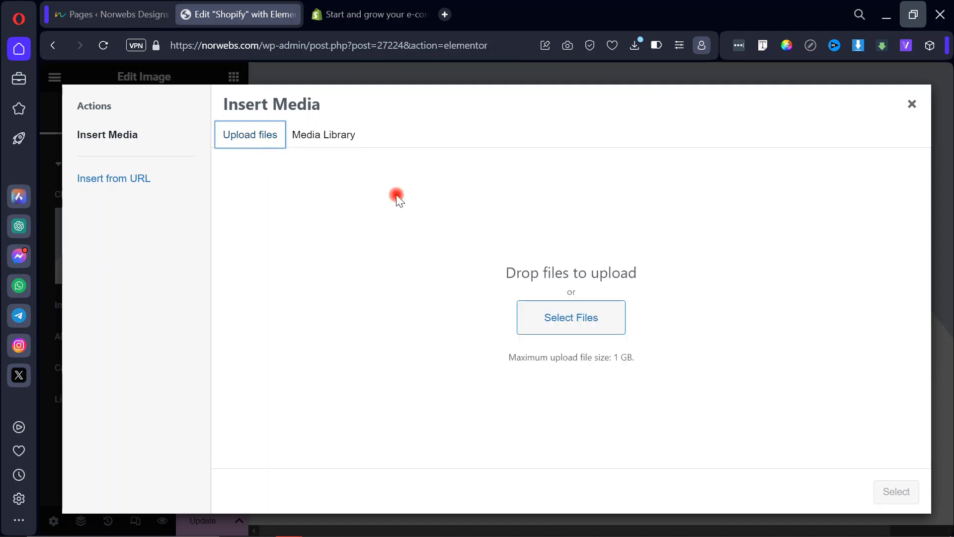
click(568, 306)
click(624, 113)
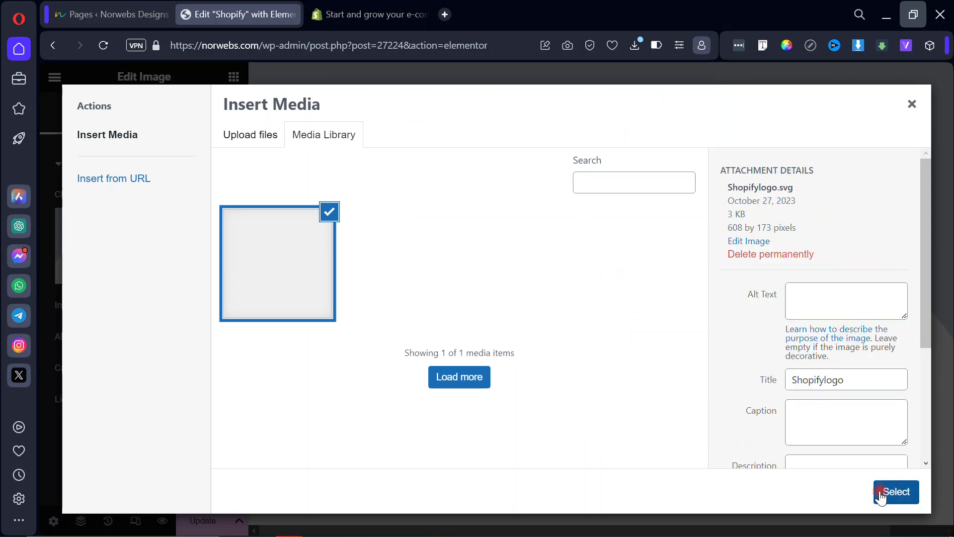
click(895, 491)
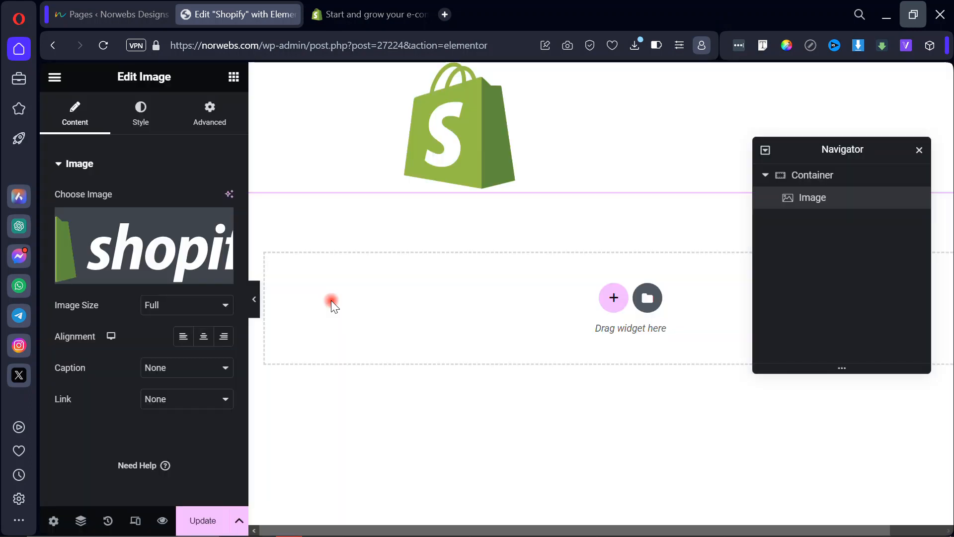
click(184, 338)
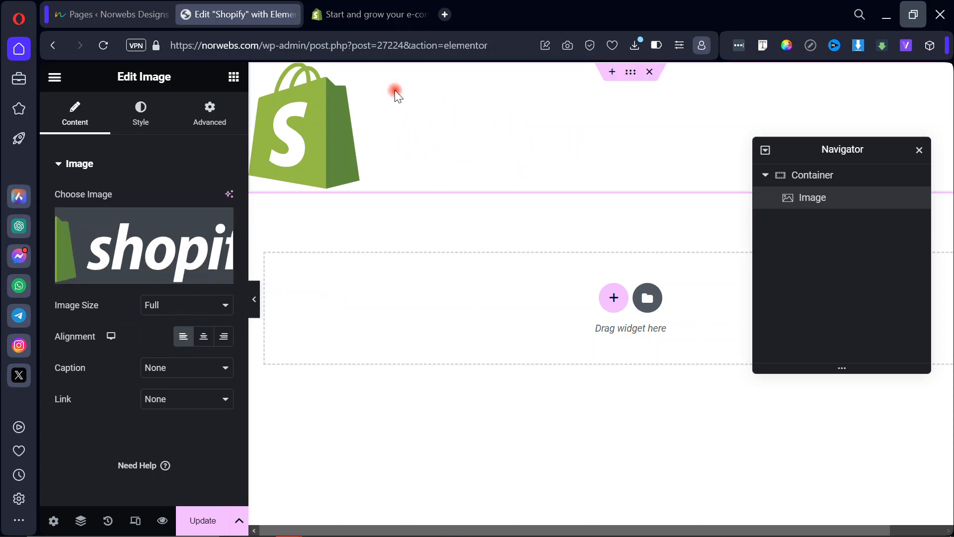
Examine the header layout on the Shopify homepage and return to the Elementor editor.
click(364, 12)
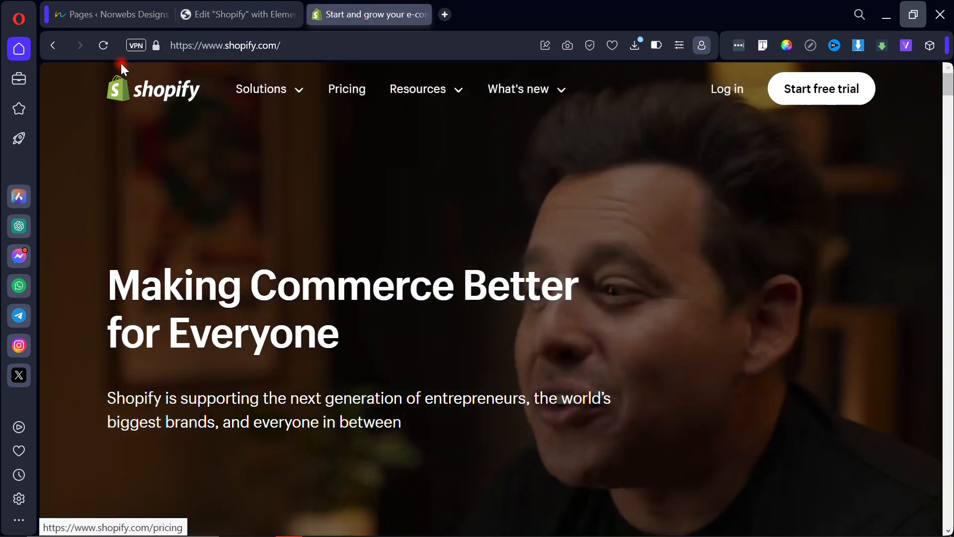
scroll(149, 134, down, 1)
scroll(340, 214, up, 1)
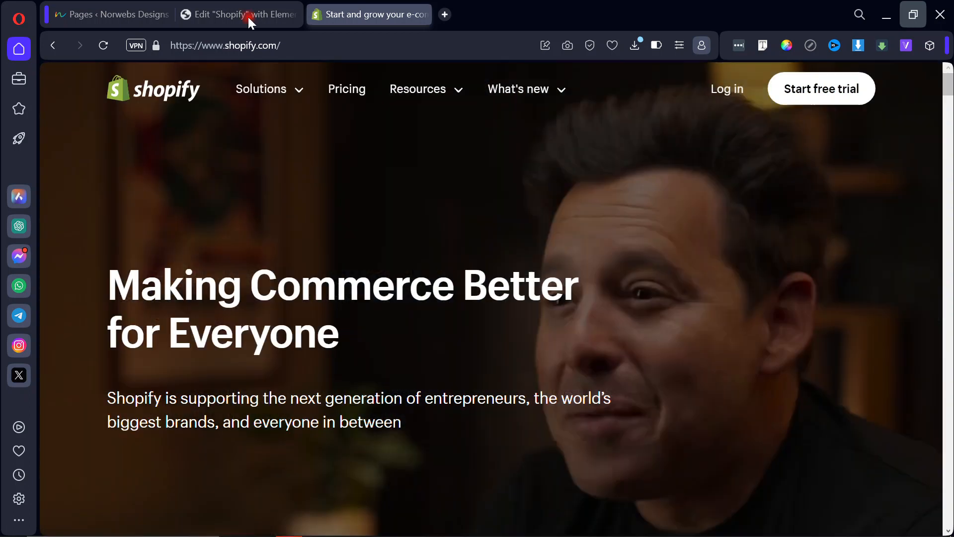
click(247, 16)
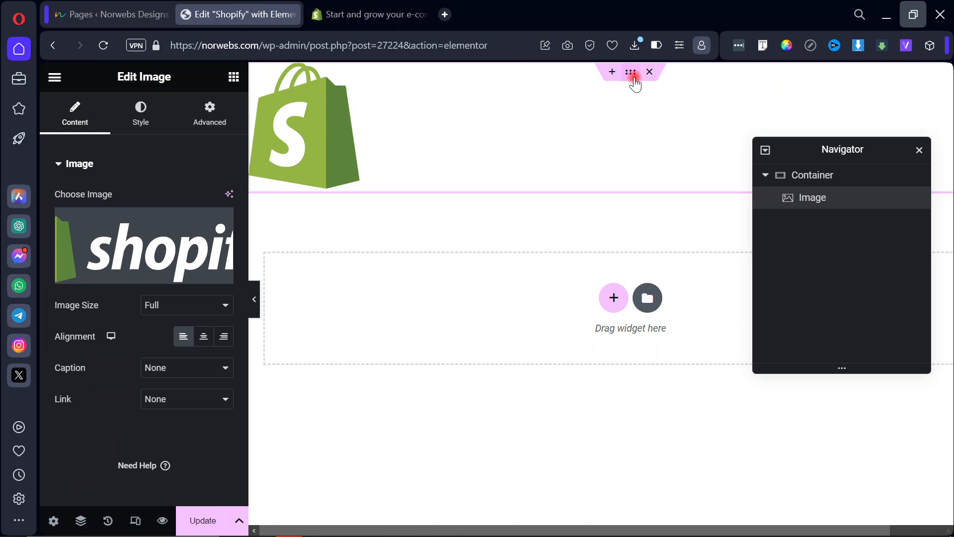
Search the widgets for "menu" and add the Menu widget below the logo in the container.
click(238, 78)
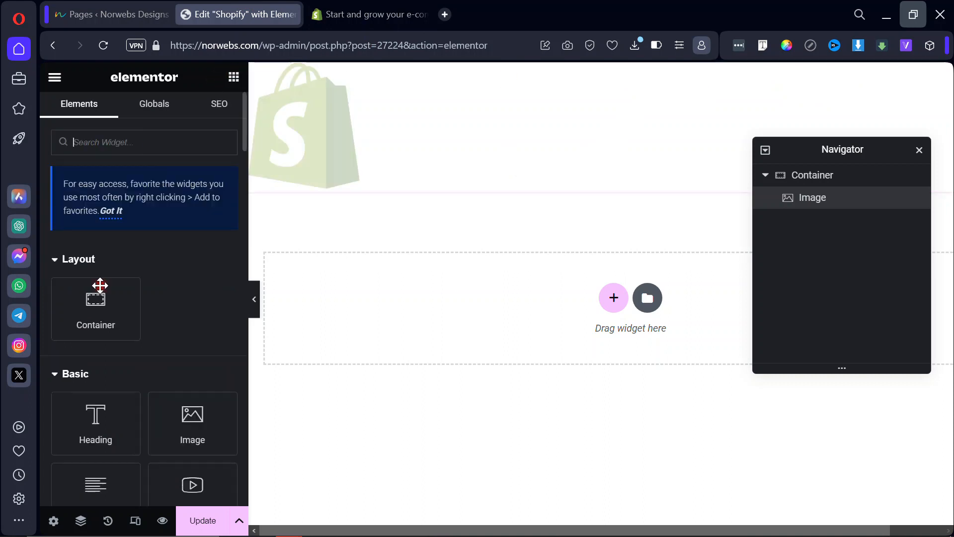
text(menu)
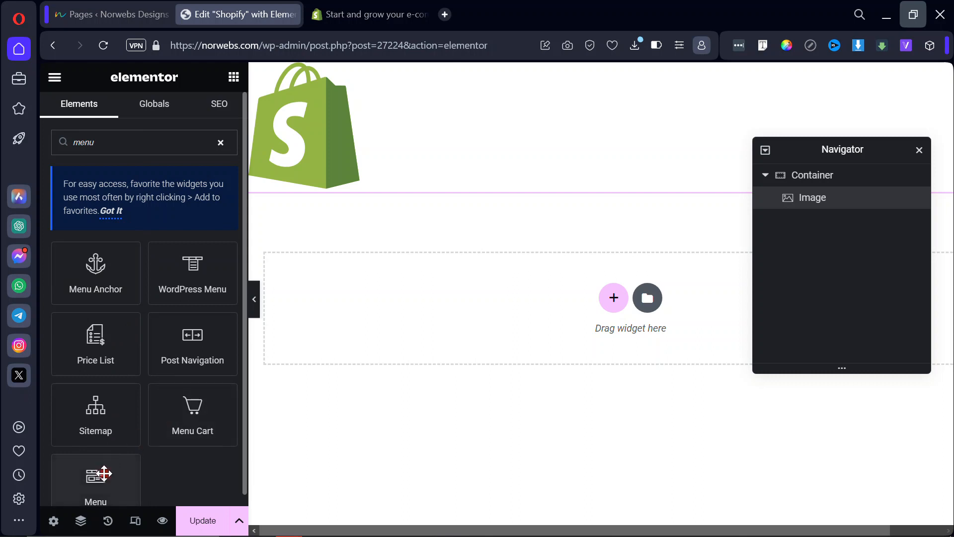
drag(104, 473, 388, 133)
Check the Shopify homepage header, then add a Button widget below the menu in the container and duplicate it.
click(378, 15)
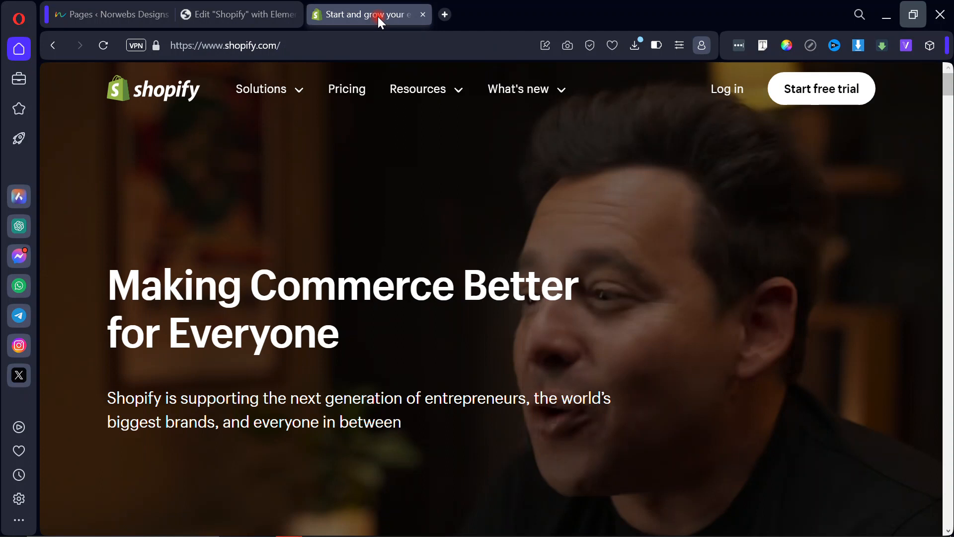
click(256, 16)
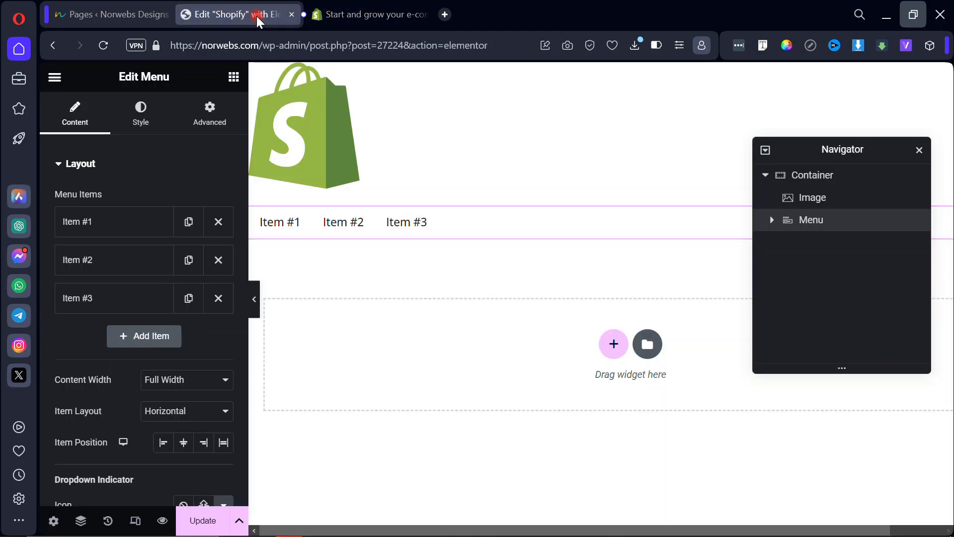
click(234, 77)
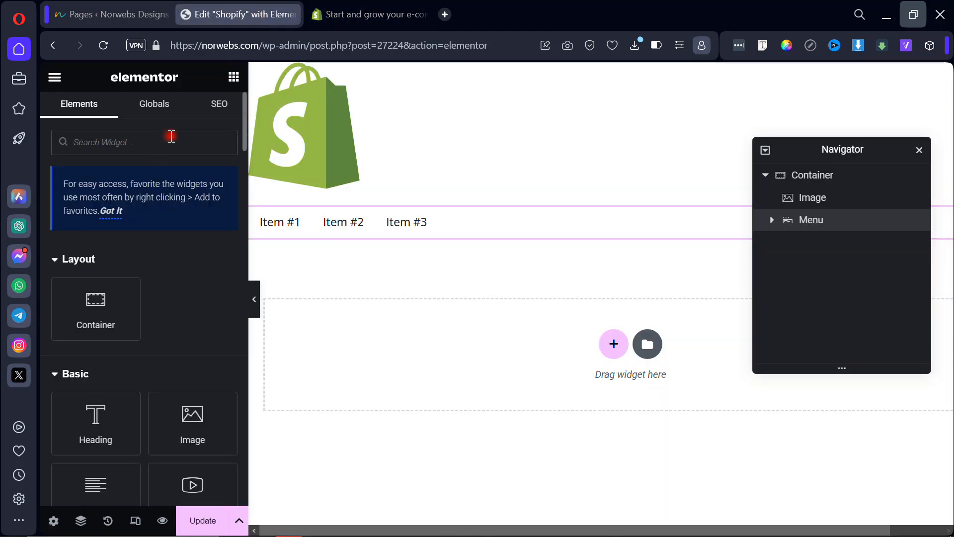
text(button)
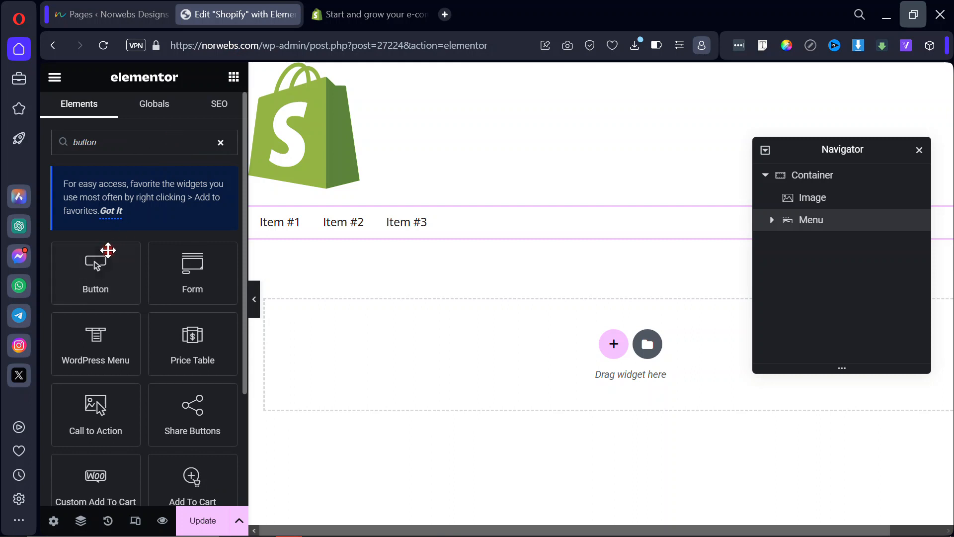
drag(105, 261, 371, 226)
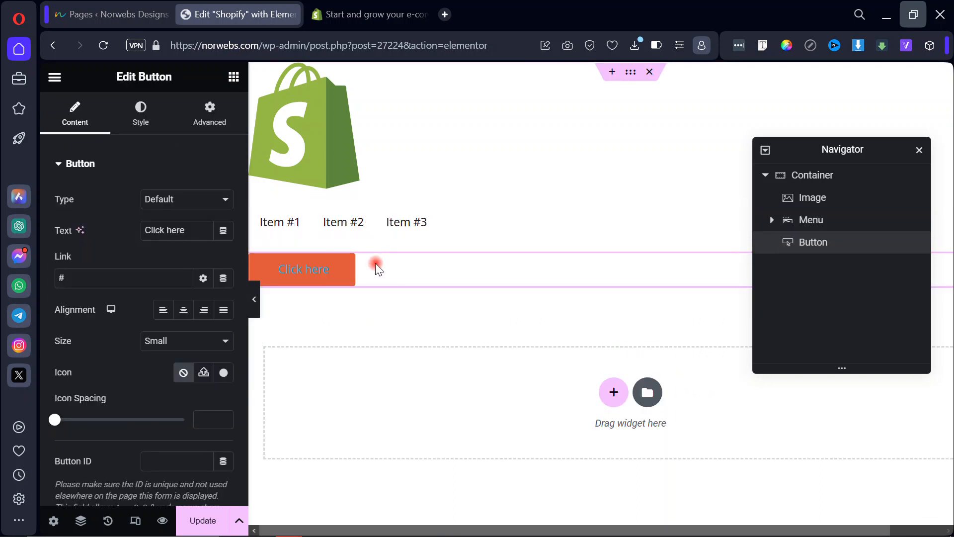
right_click(376, 266)
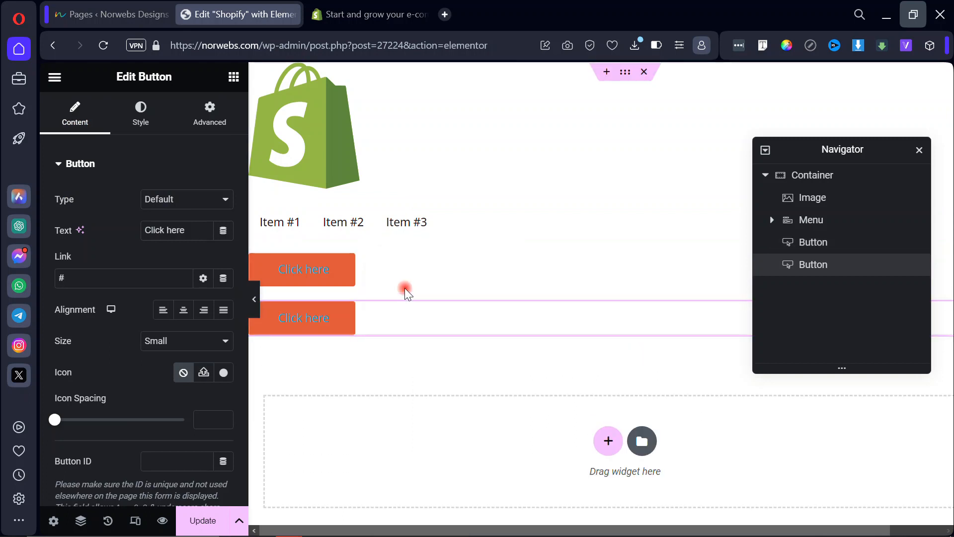
Change the first button's text to "Login".
click(386, 272)
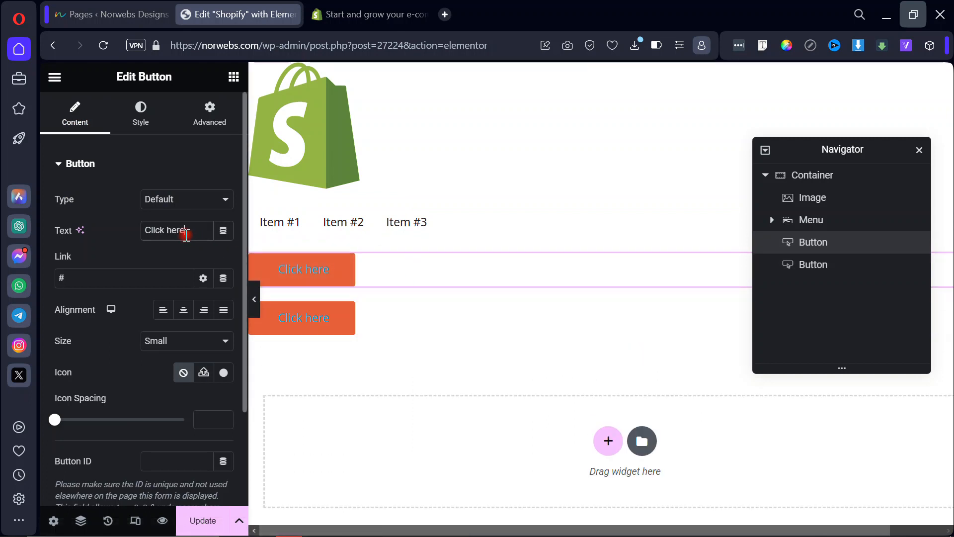
key(ctrl+a)
key(BackSpace)
key(BackSpace)
key(BackSpace)
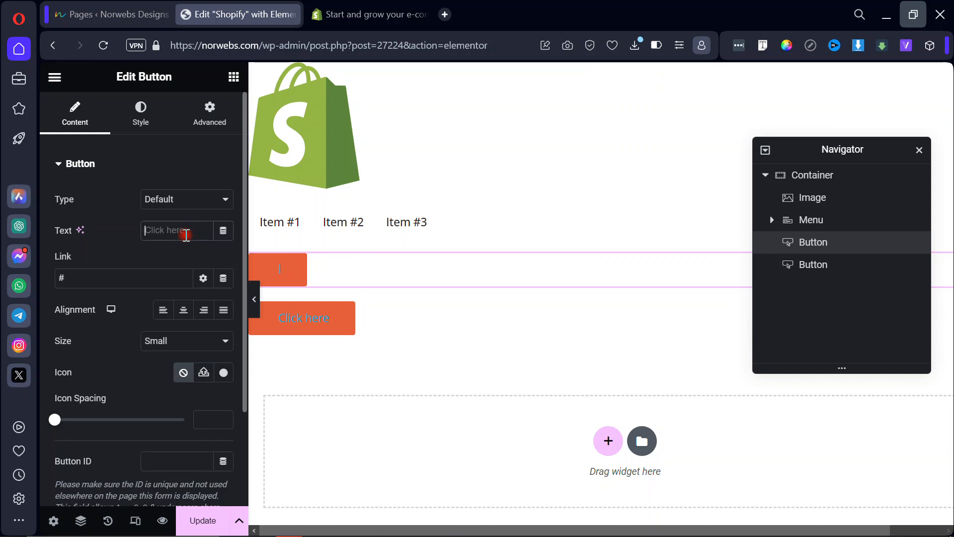
text(Login)
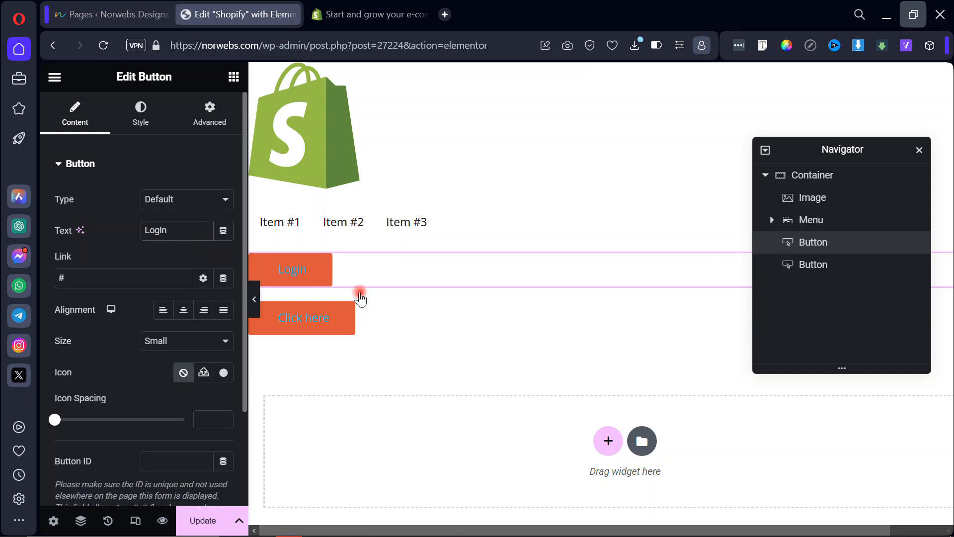
Set the second button's text to "Start free trial" and its icon spacing to 0.
click(395, 318)
click(356, 14)
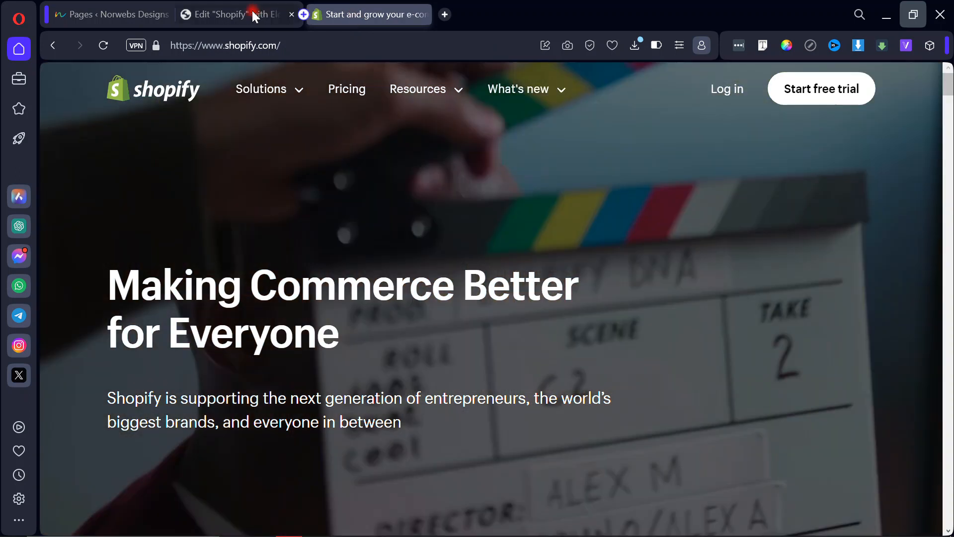
click(252, 13)
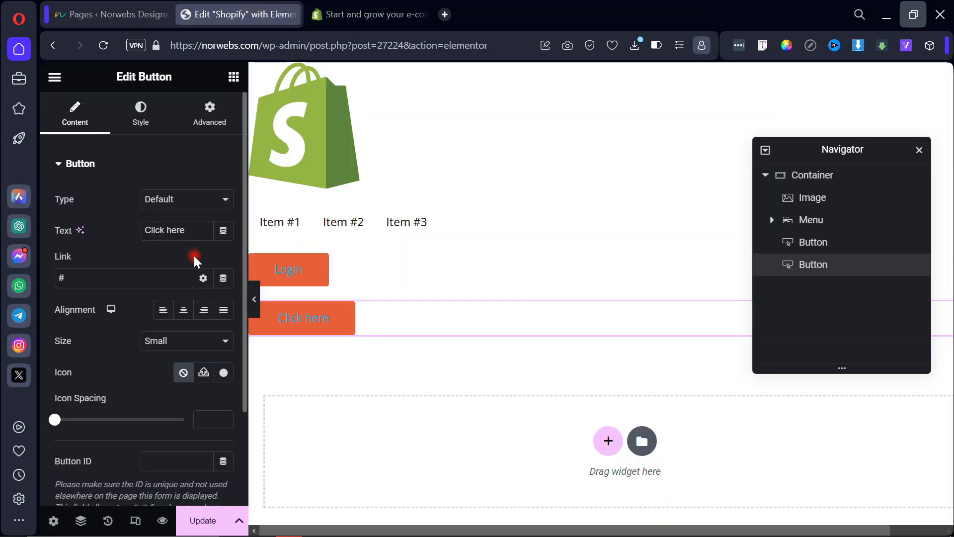
triple_click(179, 234)
text(Sta)
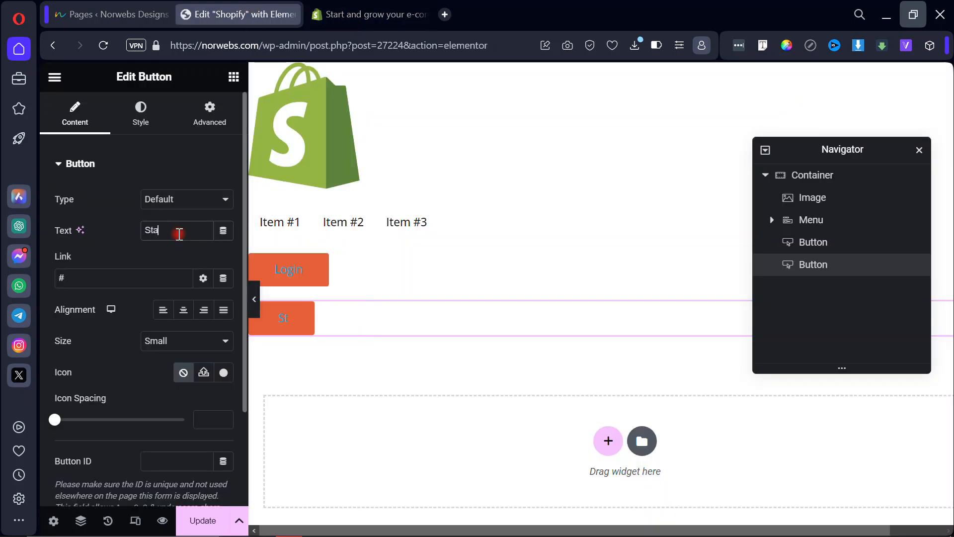
text(rt free trial)
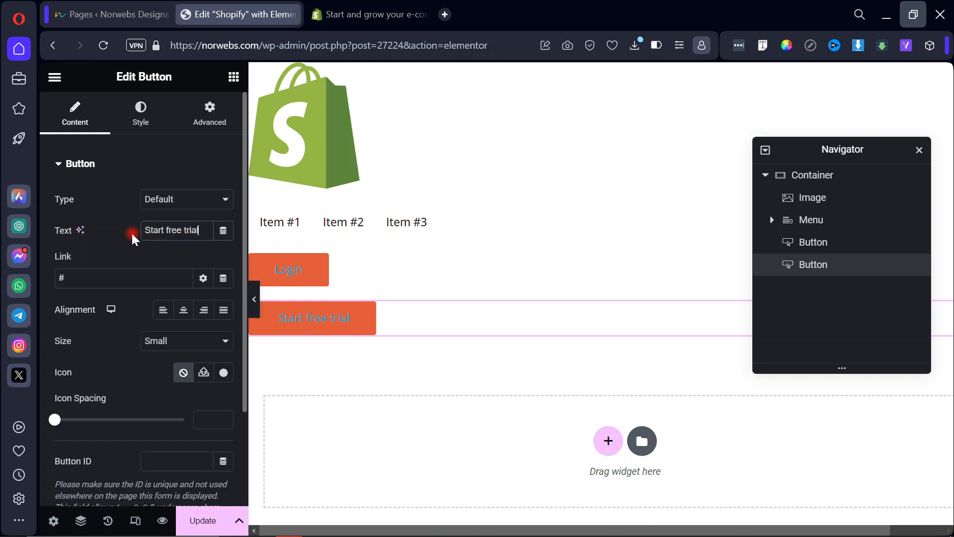
click(209, 419)
text(0)
click(354, 270)
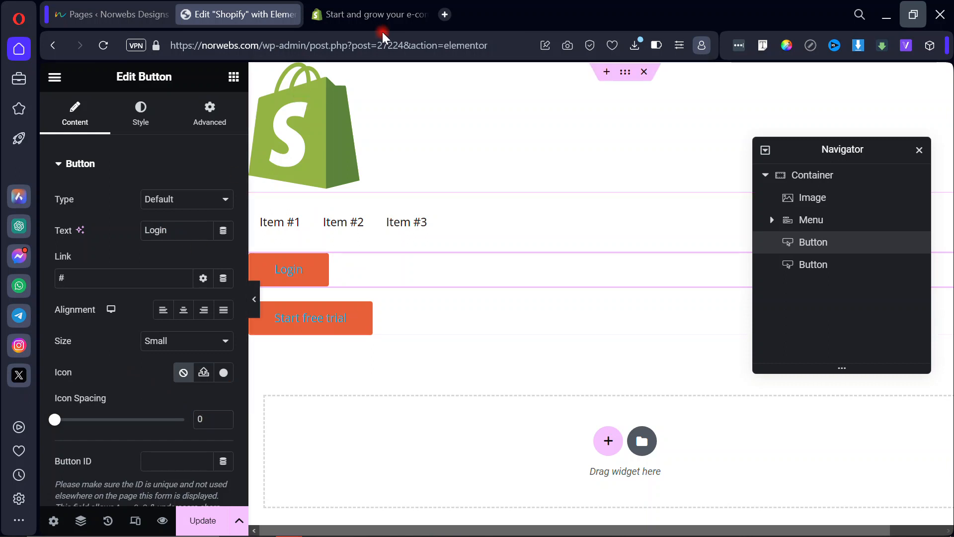
Open the container's style settings and inspect the colors of the Shopify homepage's Start free trial button with Font Finder.
click(625, 73)
click(138, 130)
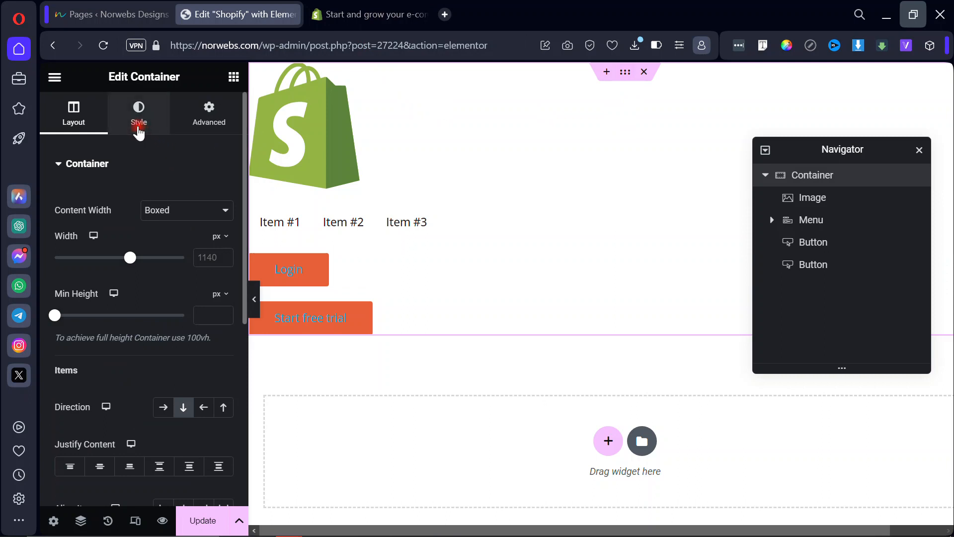
click(352, 11)
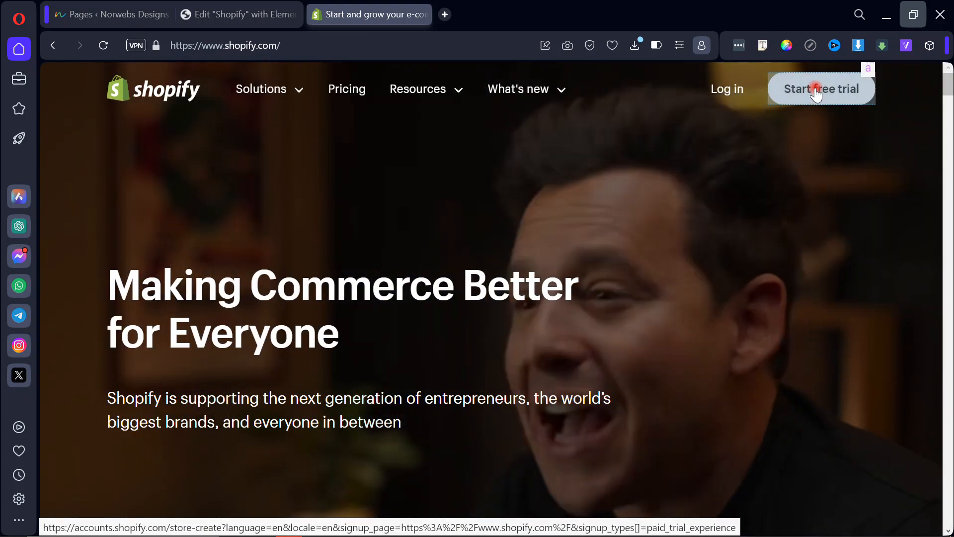
click(817, 93)
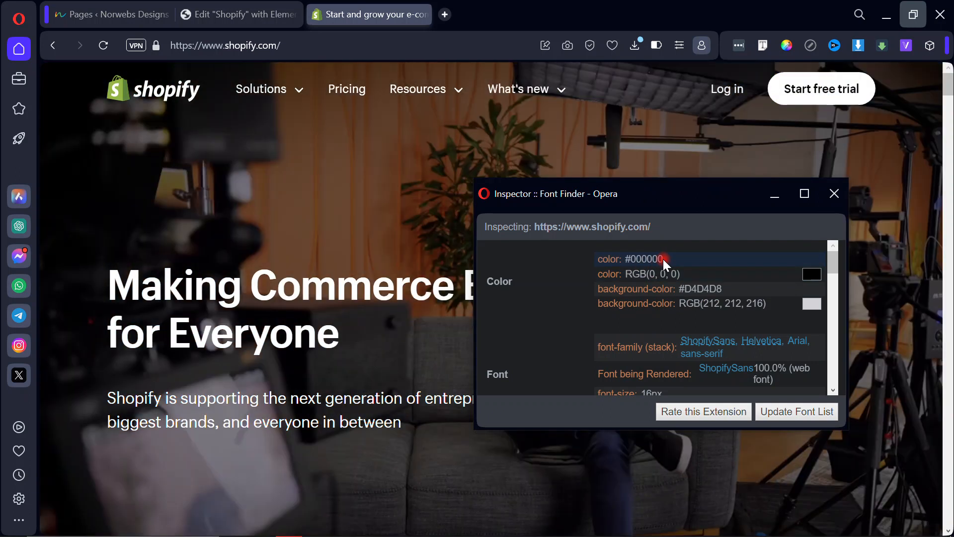
drag(663, 259, 626, 259)
click(627, 259)
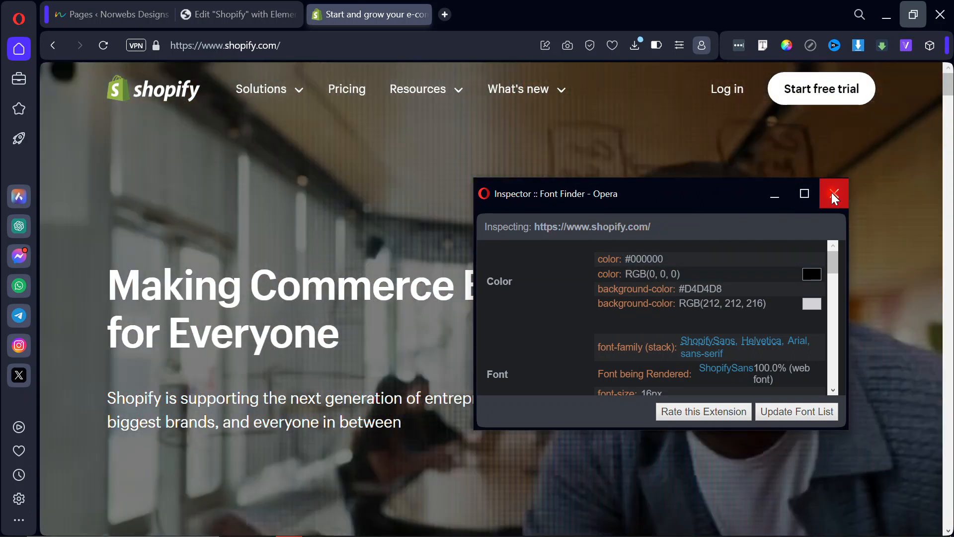
click(834, 193)
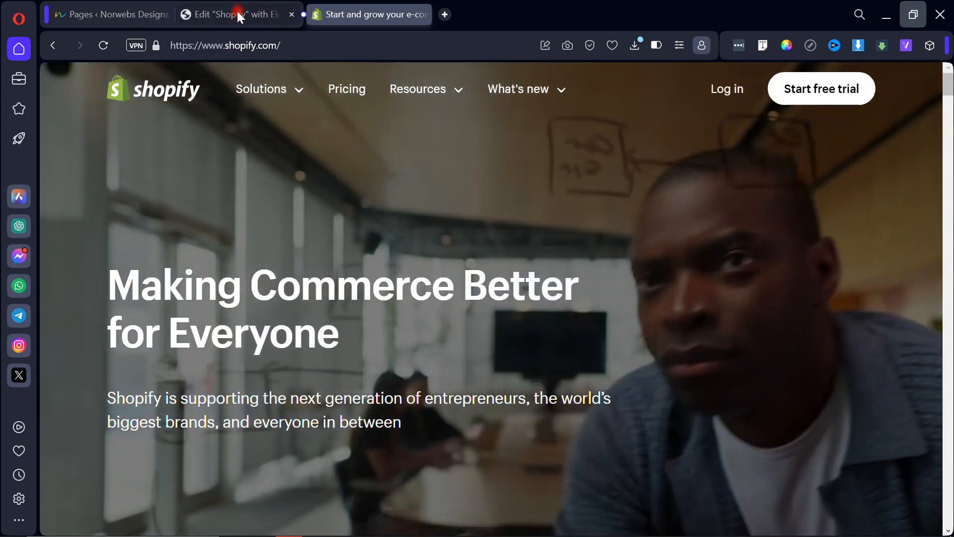
Return to the Elementor editor and give the container a classic background in black.
click(237, 11)
click(161, 231)
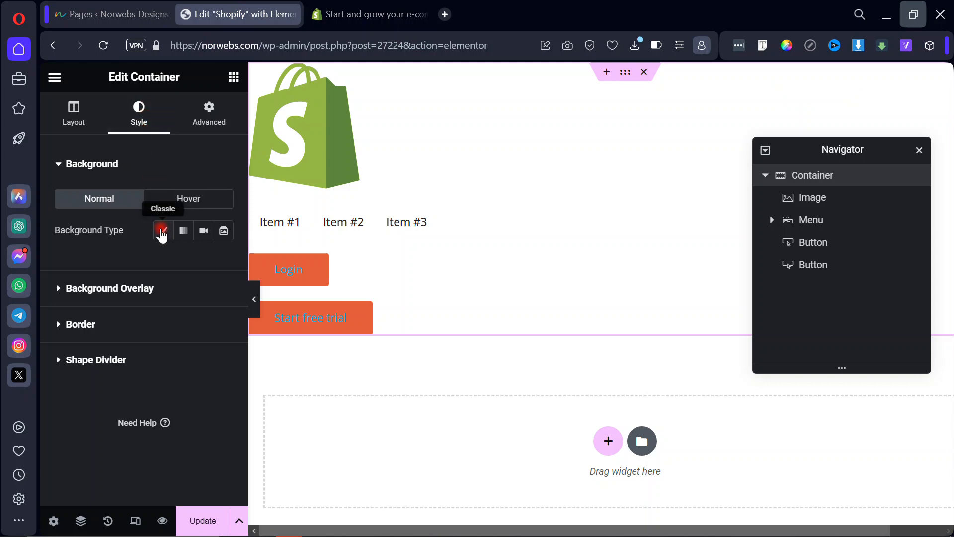
click(223, 261)
click(160, 421)
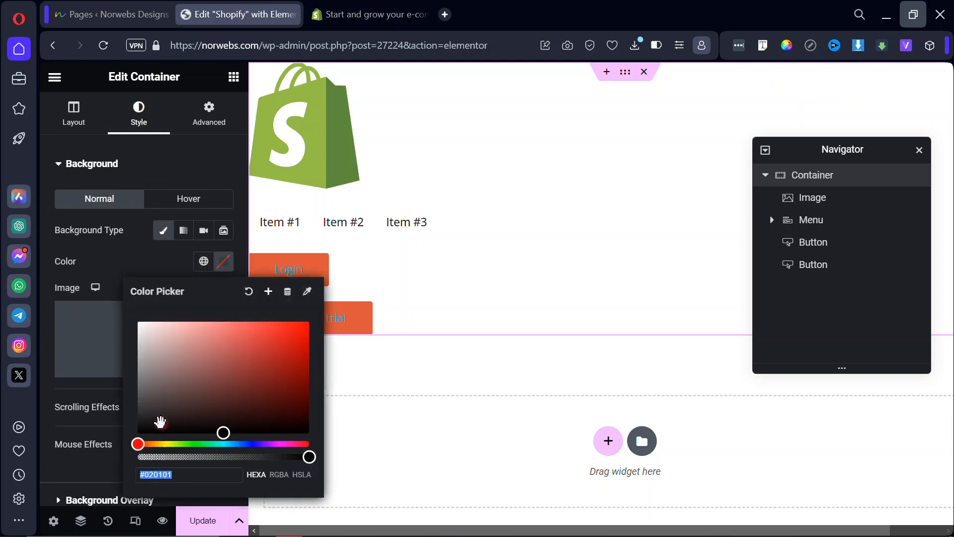
click(100, 259)
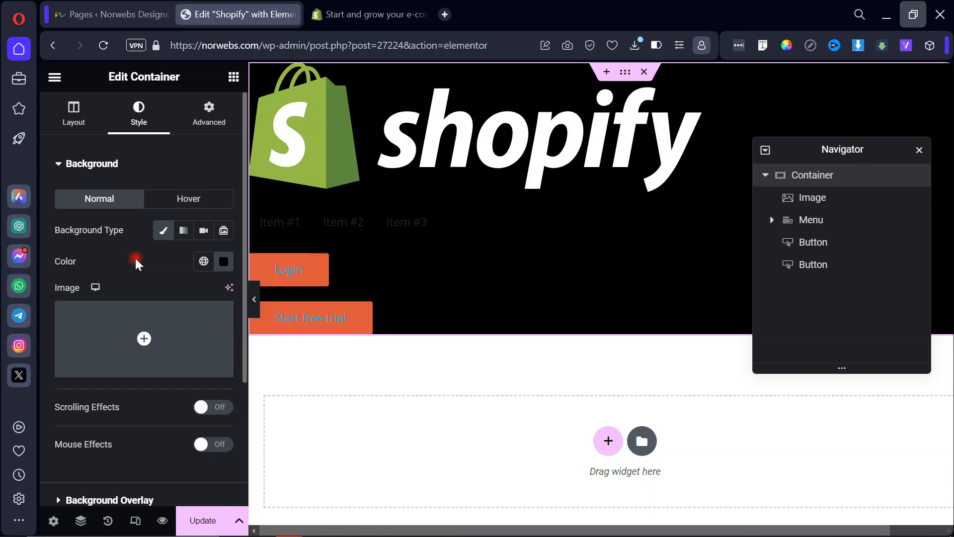
Set the container's item direction to horizontal row and align its items to center.
click(77, 128)
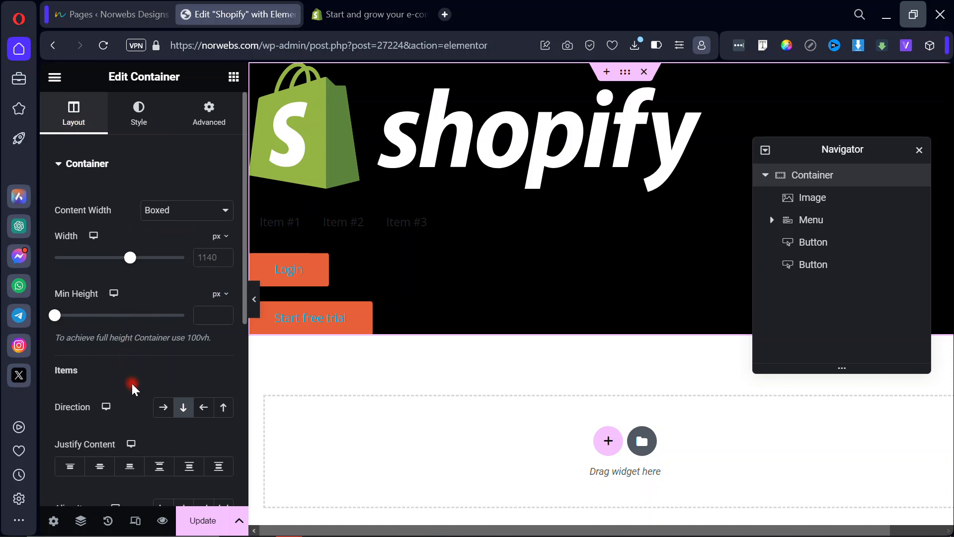
scroll(131, 382, down, 2)
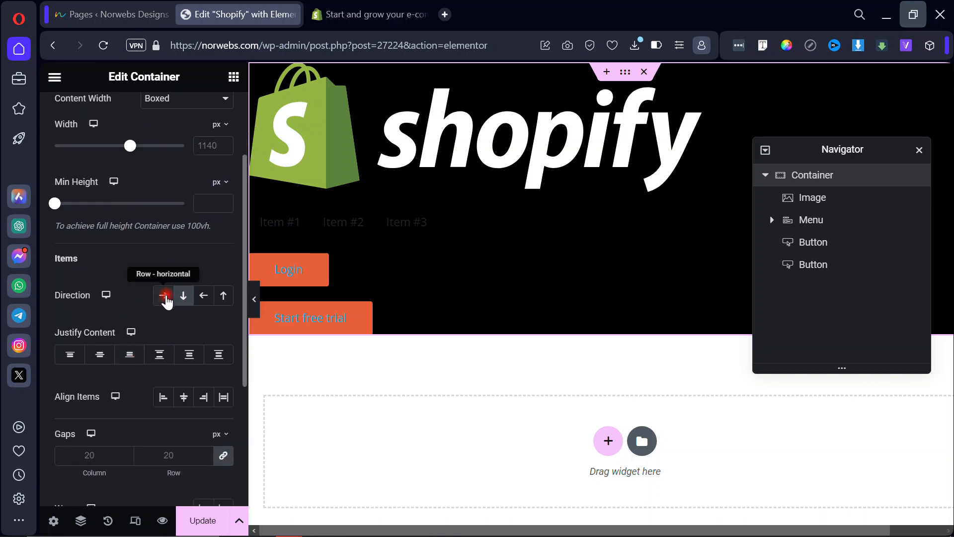
click(164, 296)
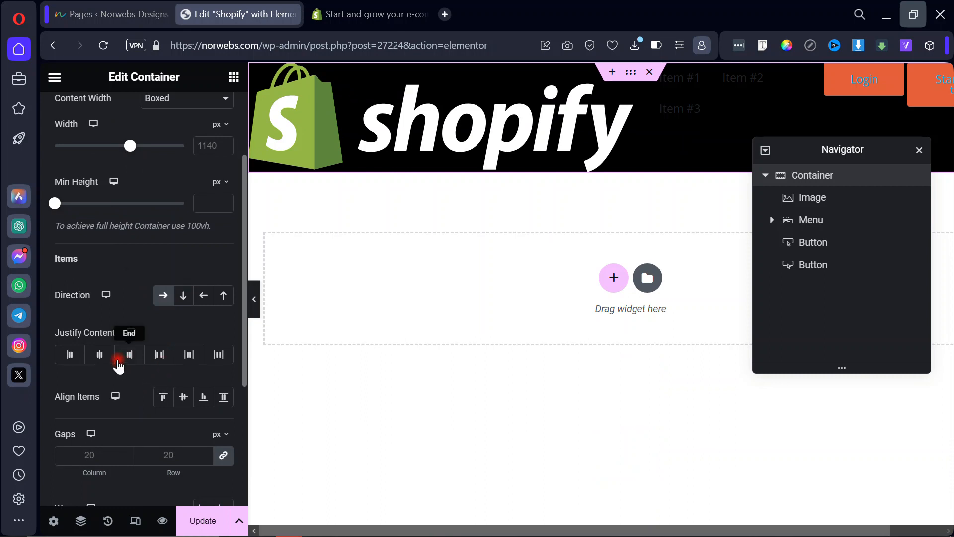
click(185, 397)
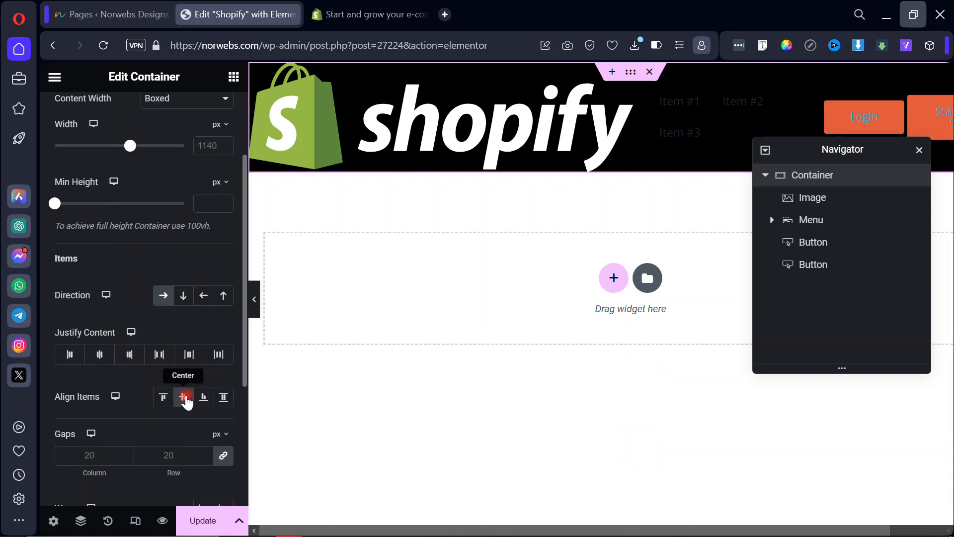
Set the logo image's width to 120 px, checking its size against the Shopify homepage.
click(623, 96)
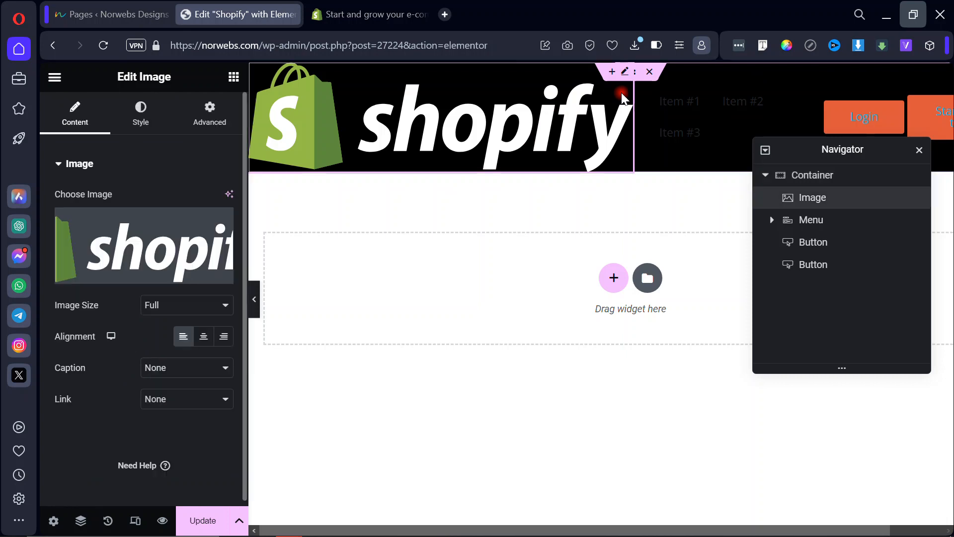
click(141, 126)
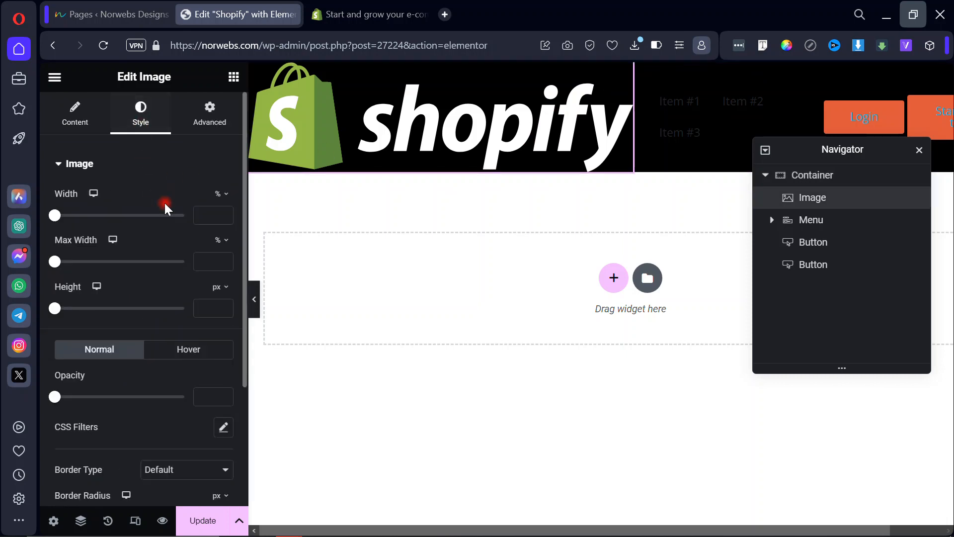
click(220, 194)
click(219, 195)
text(100)
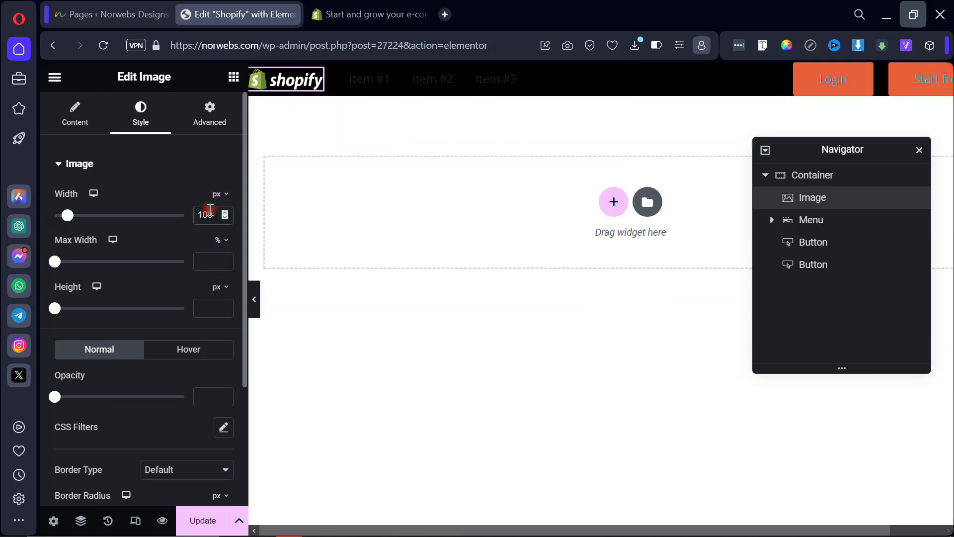
click(374, 11)
click(231, 16)
key(BackSpace)
text(2)
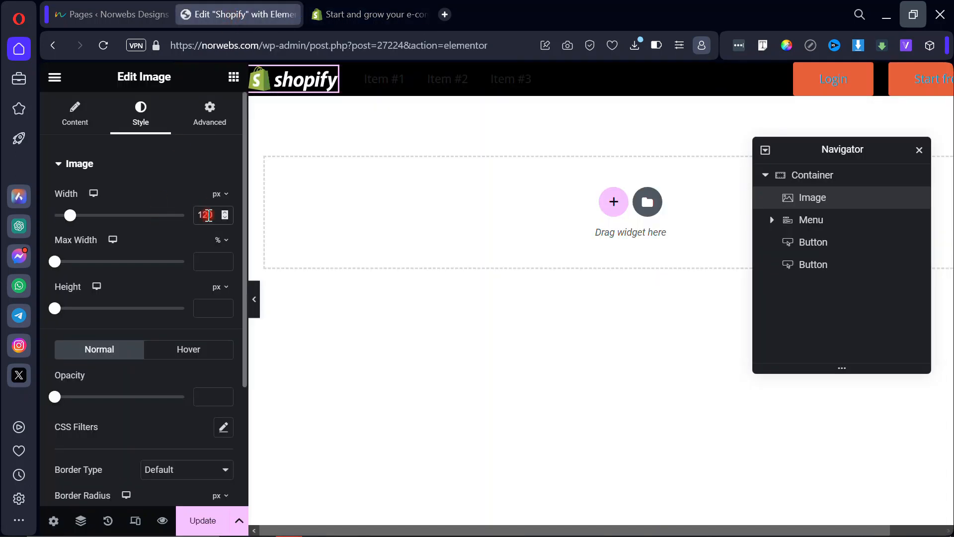
Preview the header with the editing panel hidden, compare it with the Shopify homepage, and restore the panel.
click(256, 284)
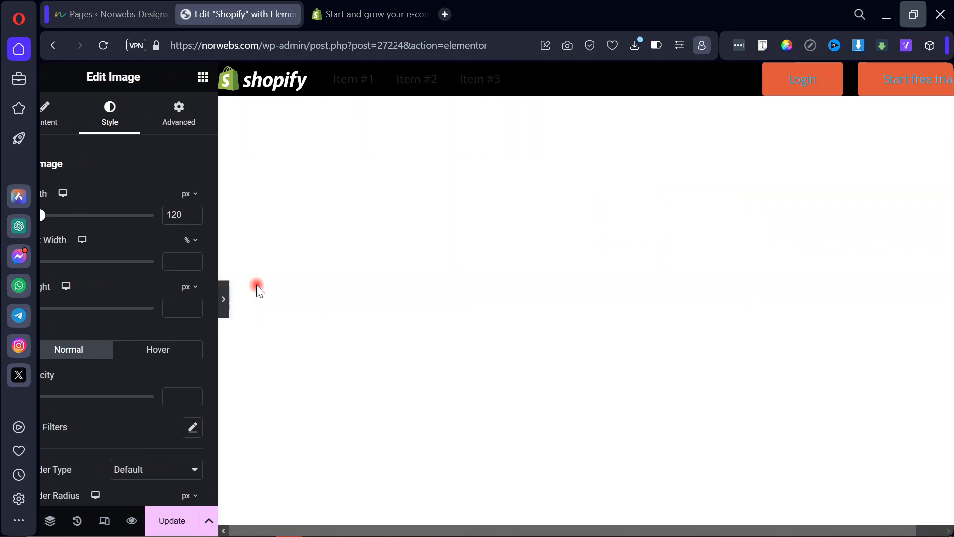
click(343, 13)
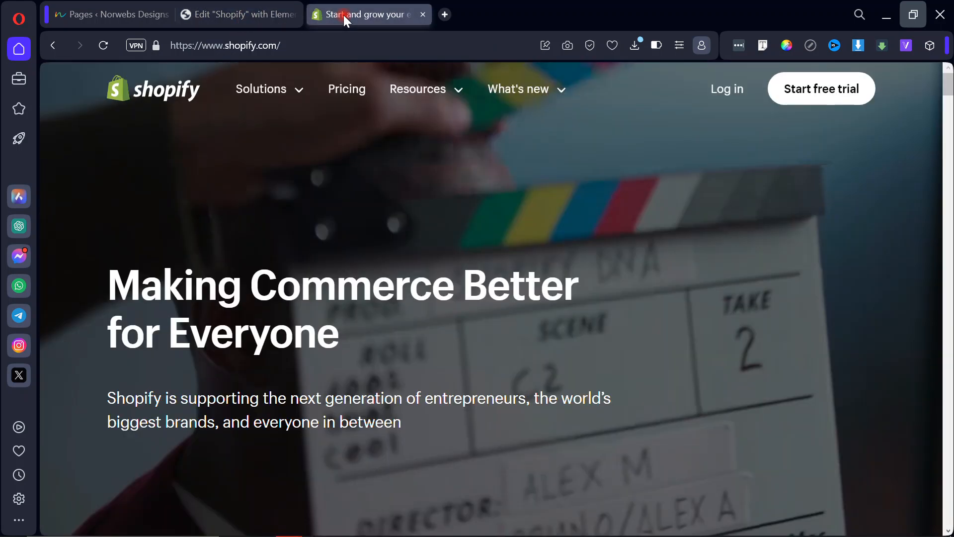
click(237, 12)
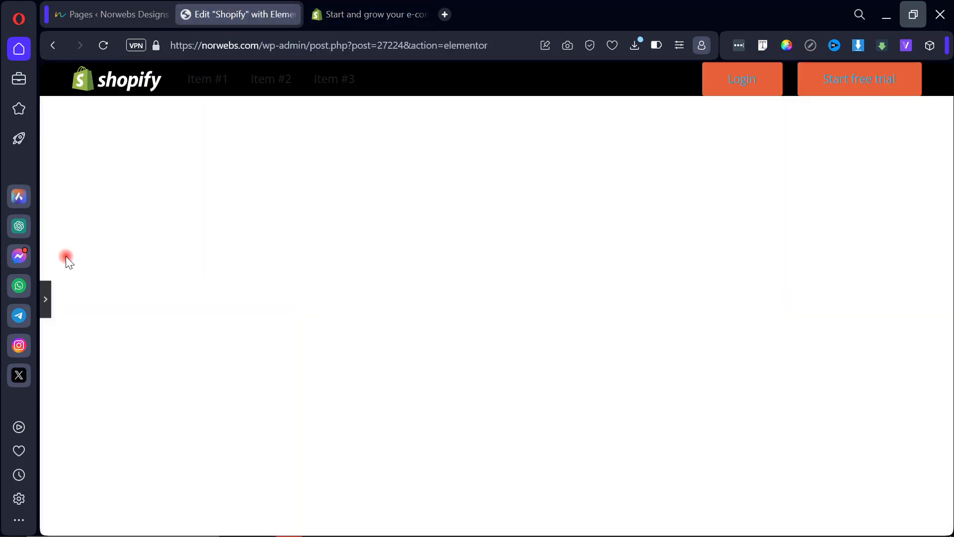
click(46, 300)
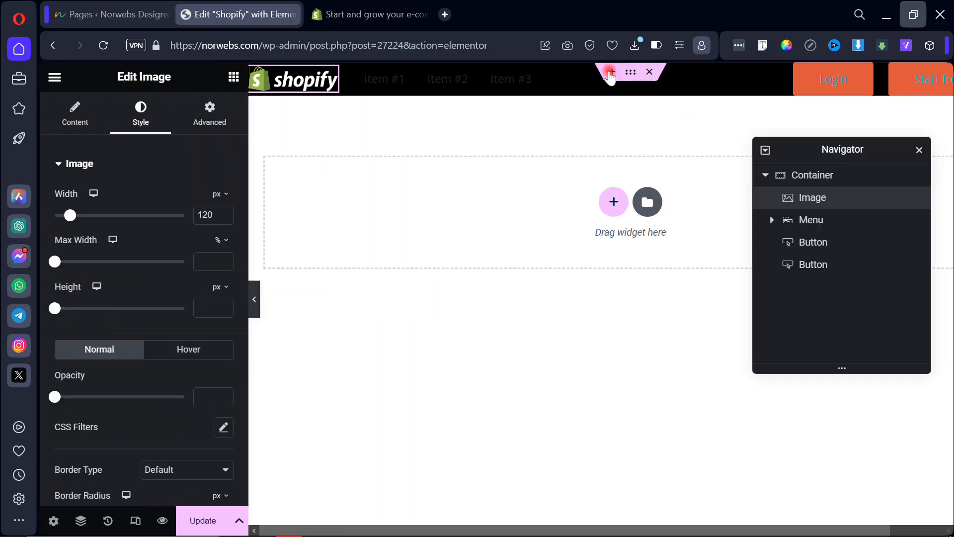
Set the menu items' normal text color to white, checking the Shopify homepage's header for reference.
click(769, 76)
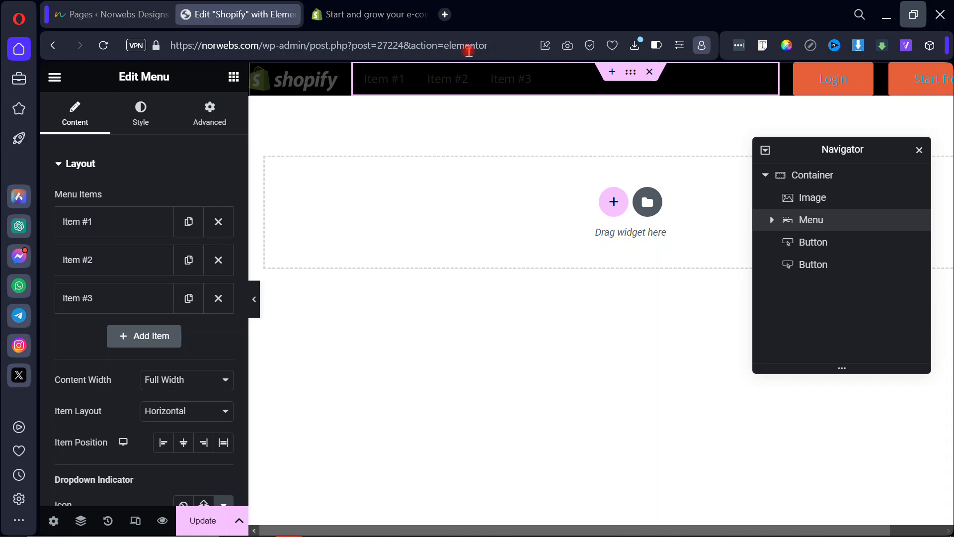
click(363, 13)
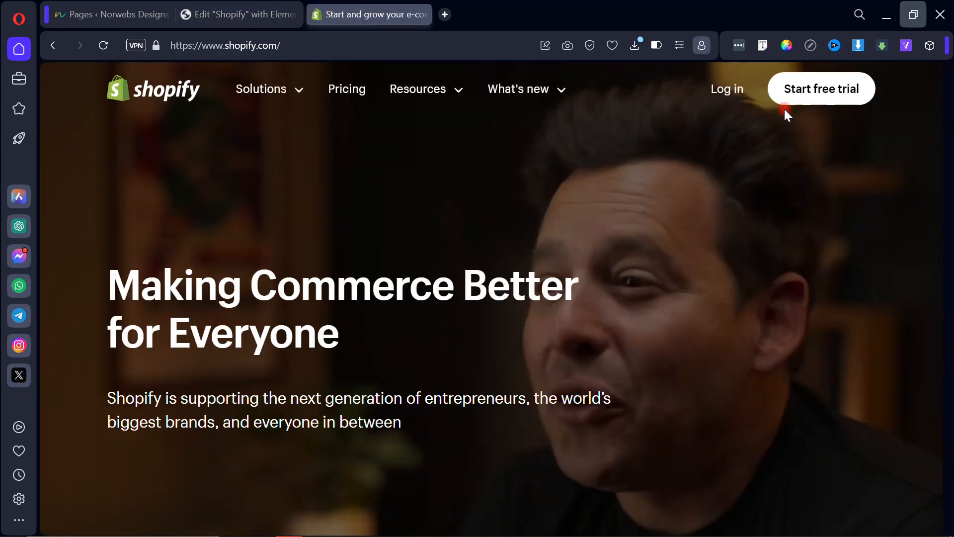
click(762, 45)
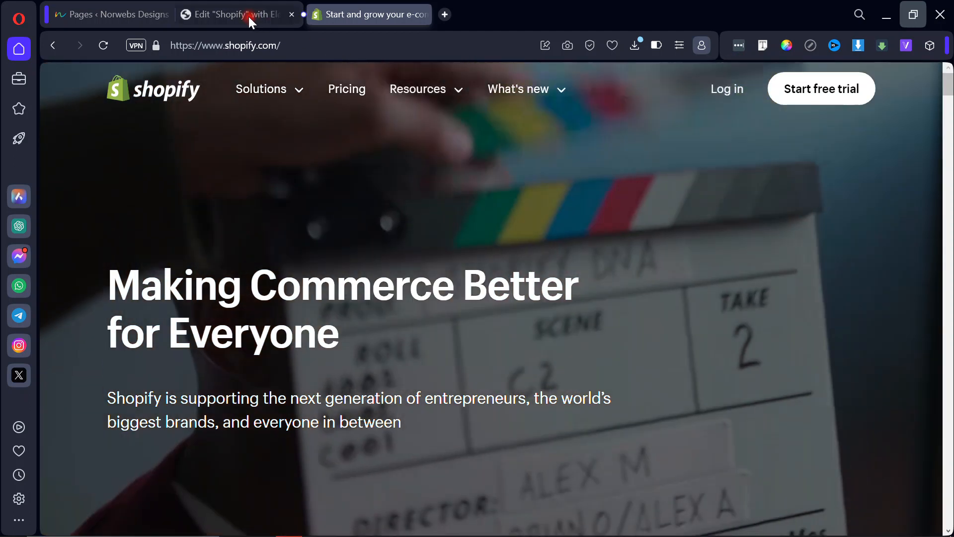
click(249, 15)
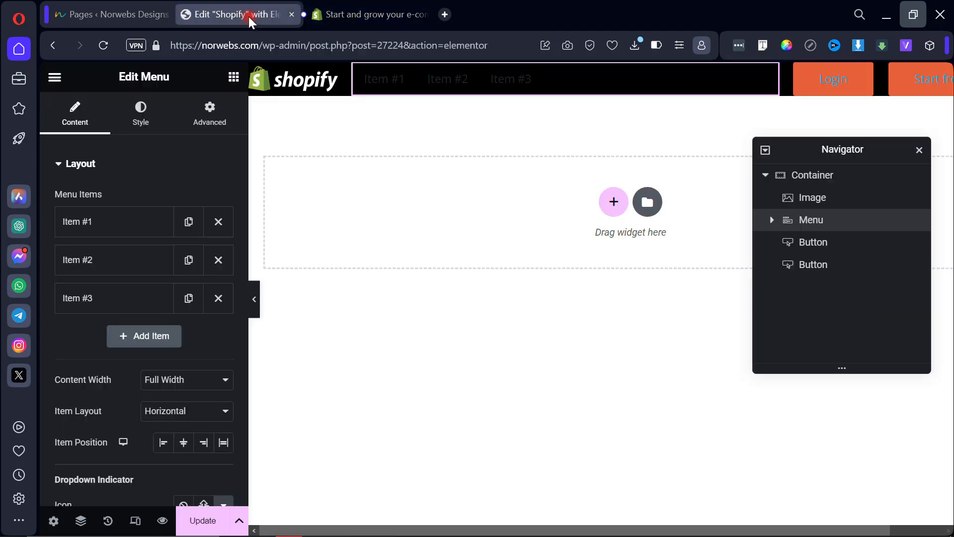
click(137, 128)
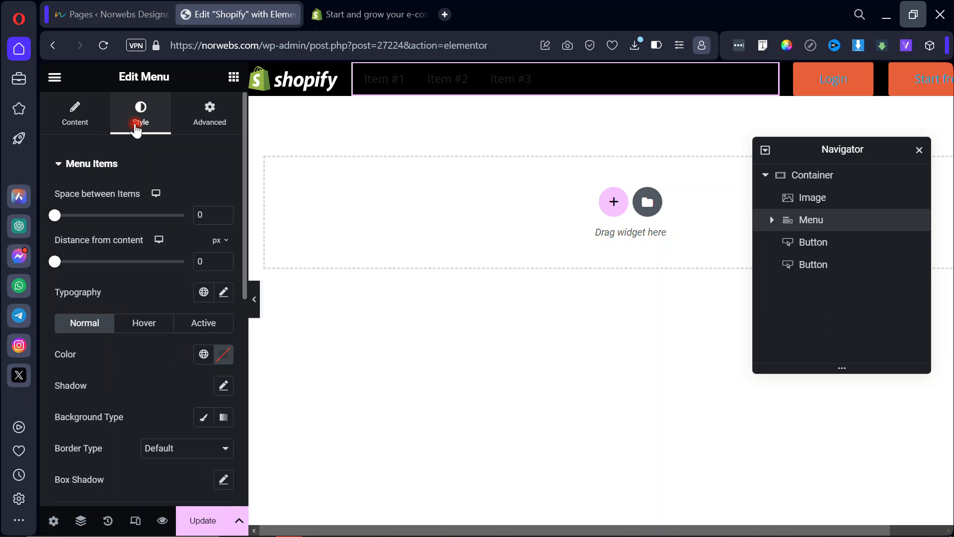
click(224, 354)
drag(167, 202, 100, 135)
click(128, 399)
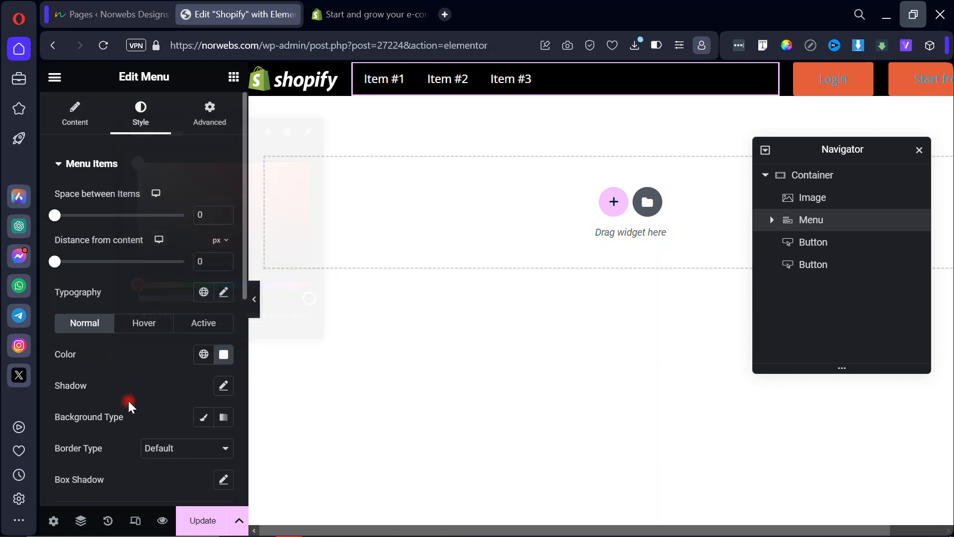
Check the Shopify homepage's navigation labels and retitle the first menu item Solutions in the Elementor editor.
click(69, 116)
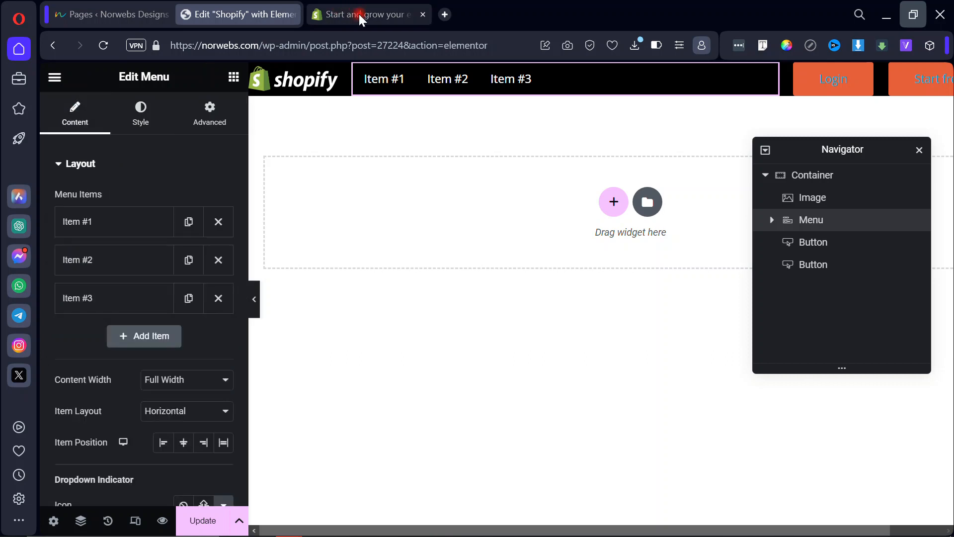
click(359, 14)
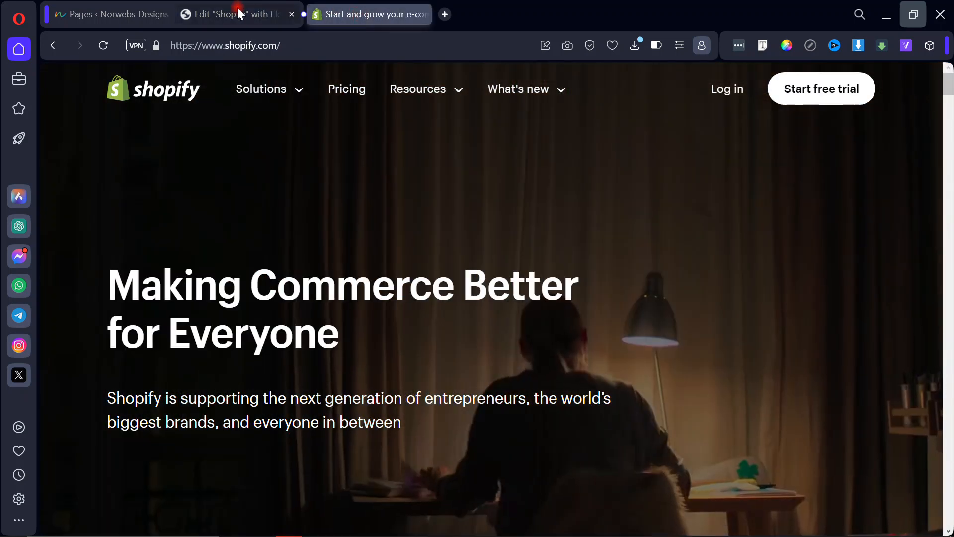
click(238, 11)
click(142, 227)
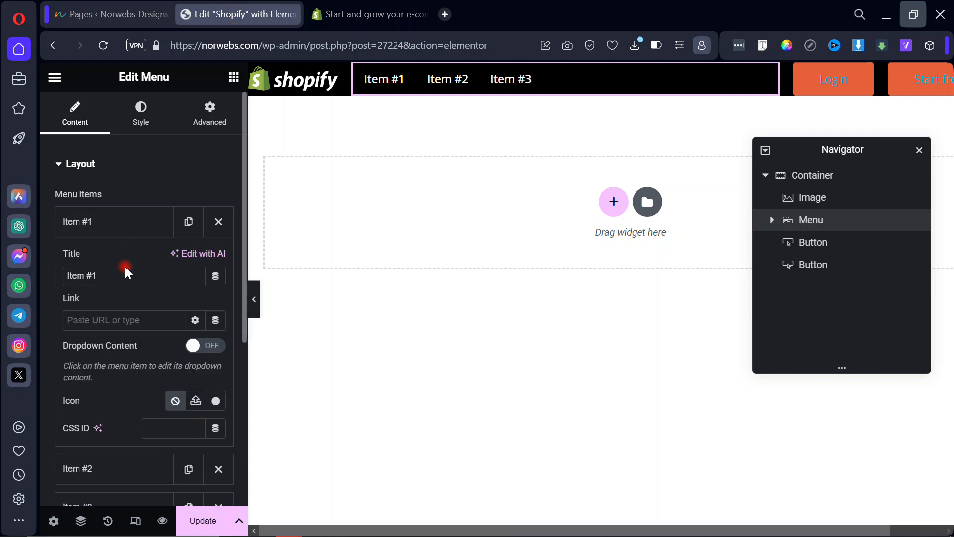
triple_click(121, 281)
text(SO)
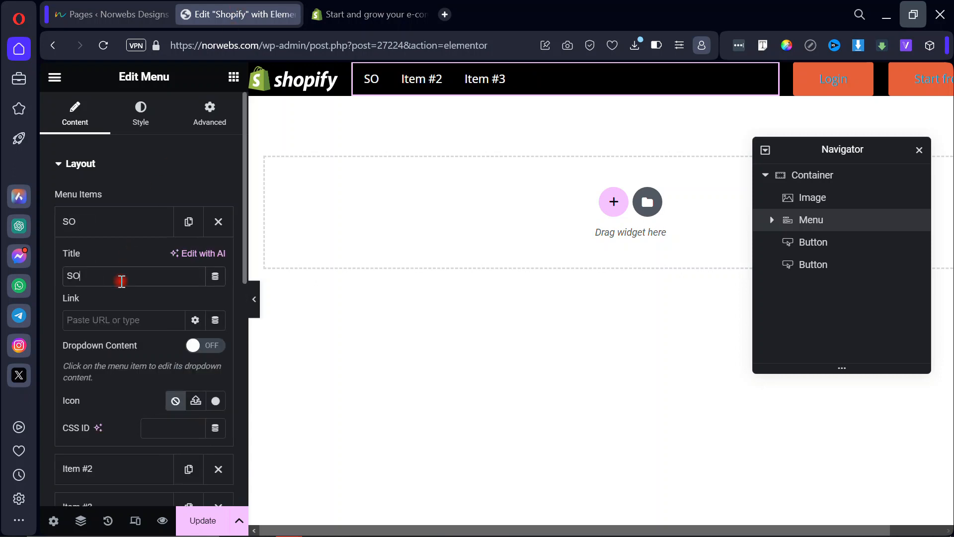
key(BackSpace)
text(oluti)
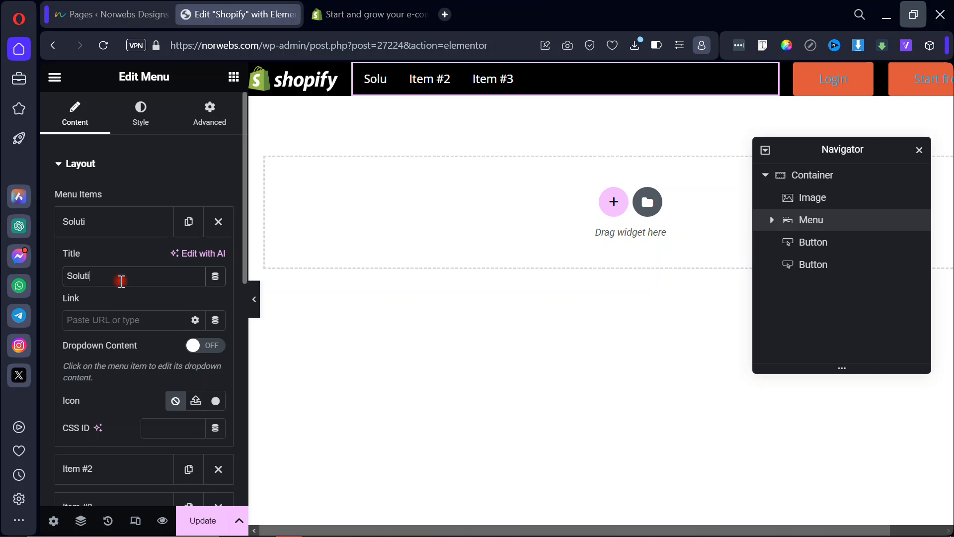
text(ons)
click(111, 231)
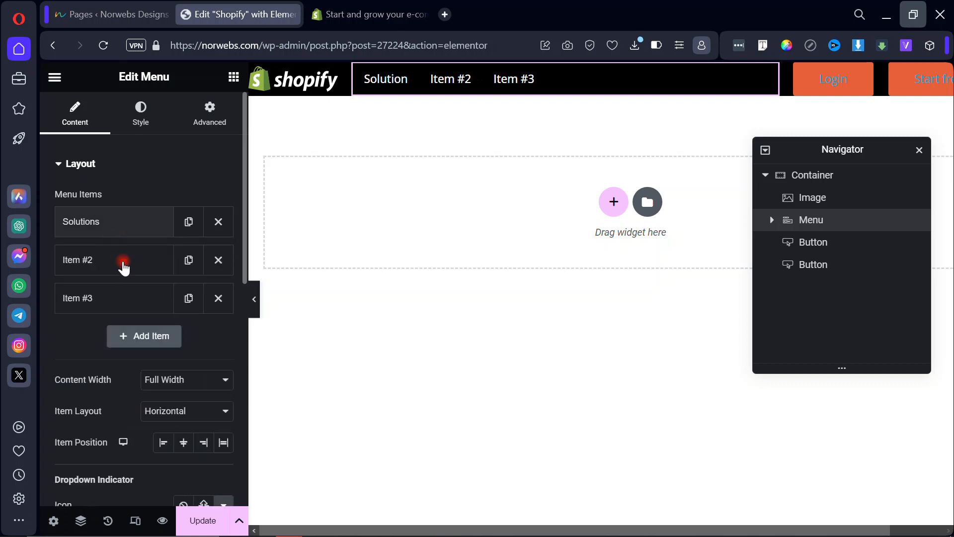
Retitle the second menu item Pricing and the third menu item Resources.
click(124, 272)
click(114, 316)
text(Pricing)
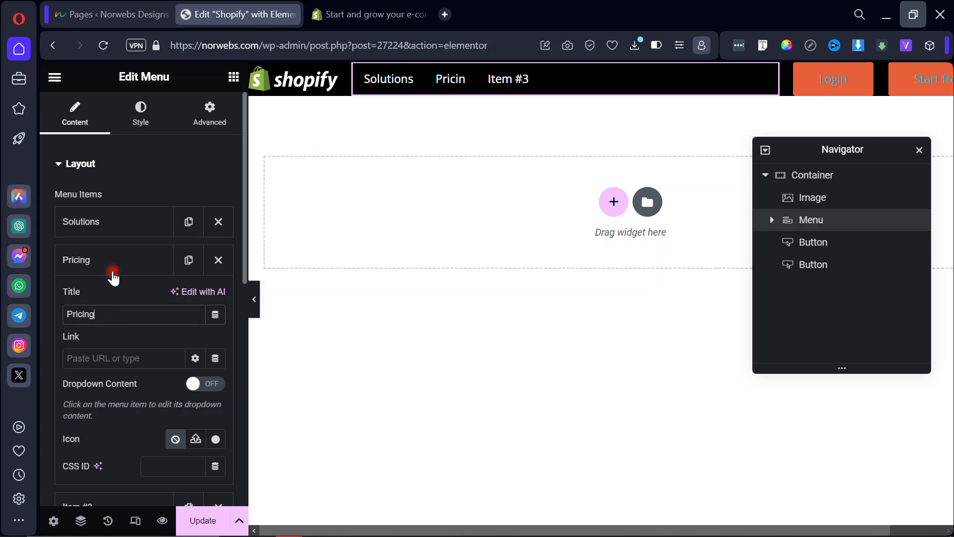
click(113, 278)
click(113, 305)
click(104, 353)
text(Resources)
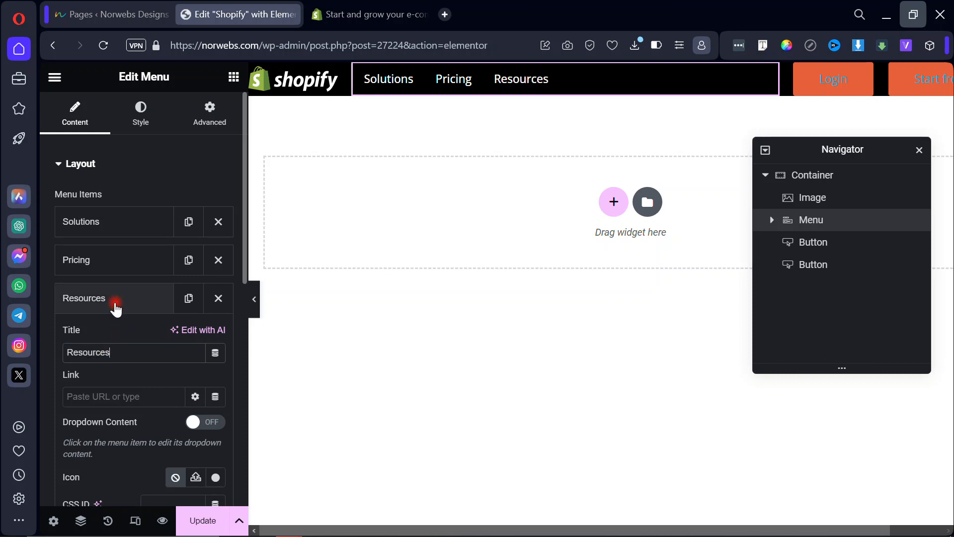
click(115, 305)
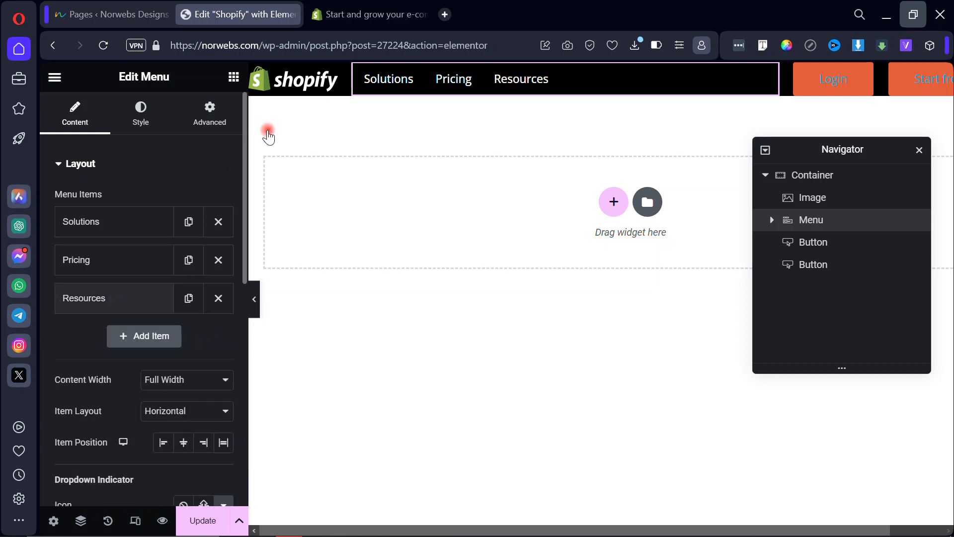
Check the Shopify homepage for the fourth navigation label, duplicate the Resources menu item and retitle the copy What's new.
click(337, 15)
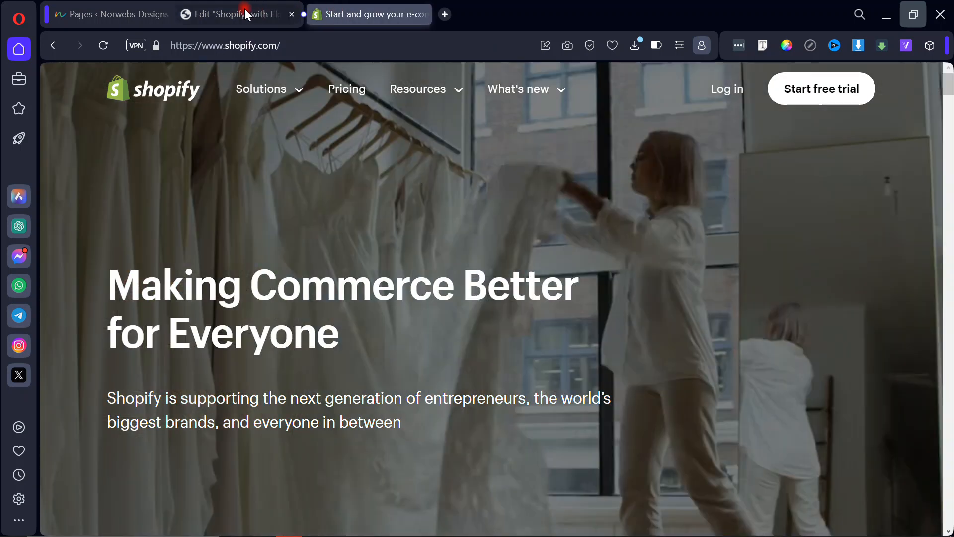
click(245, 10)
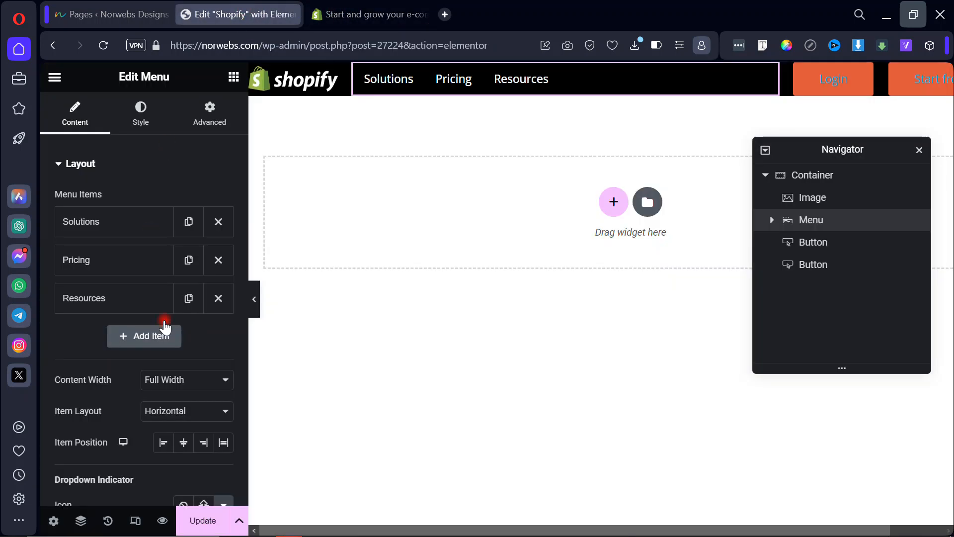
click(189, 299)
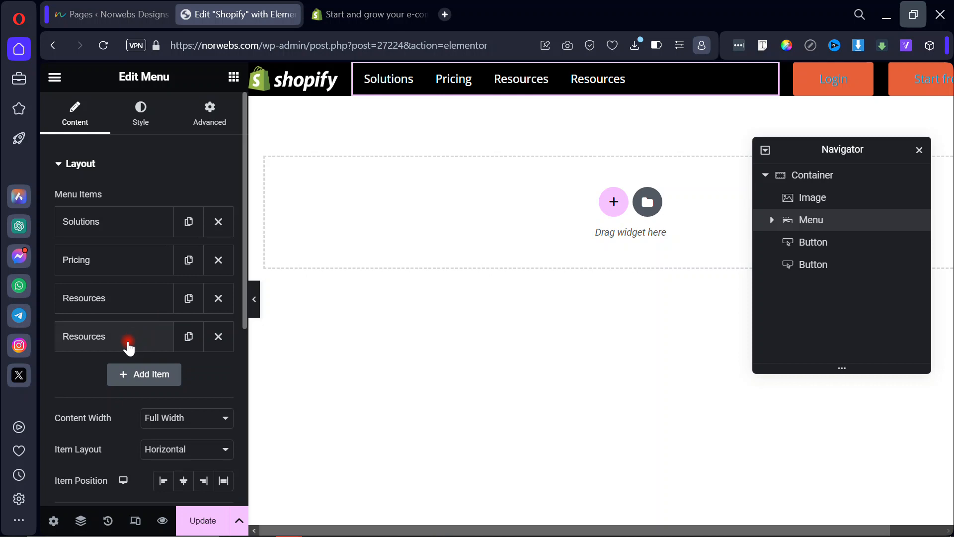
click(125, 336)
double_click(123, 393)
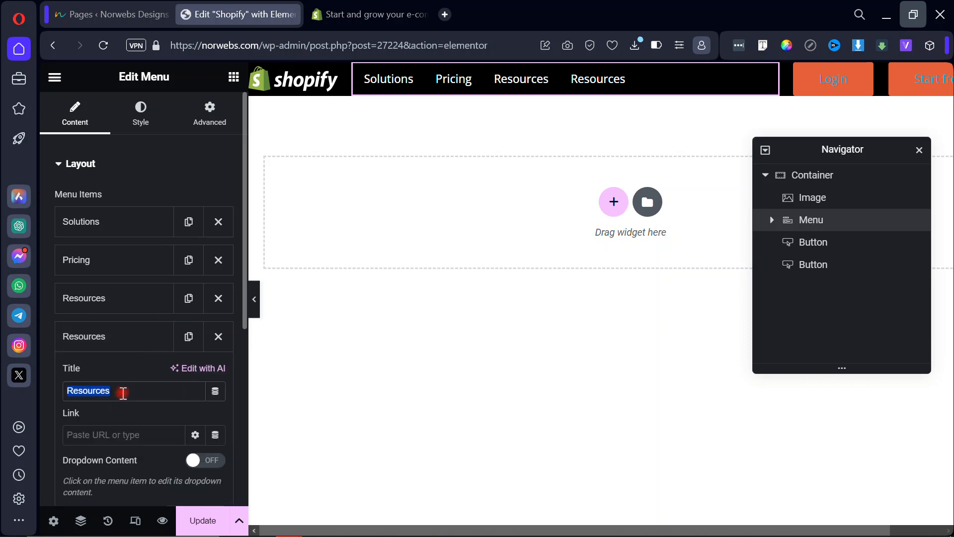
text(What's N)
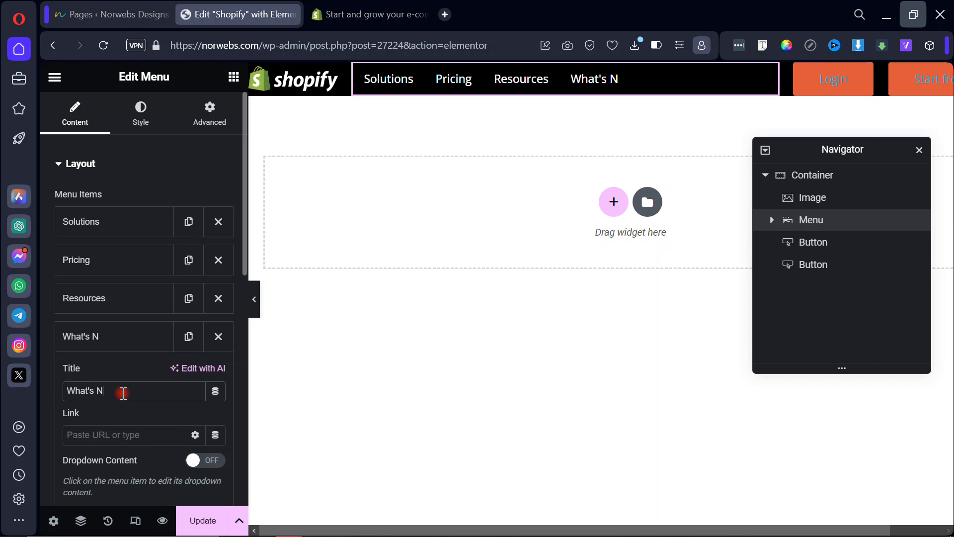
click(115, 343)
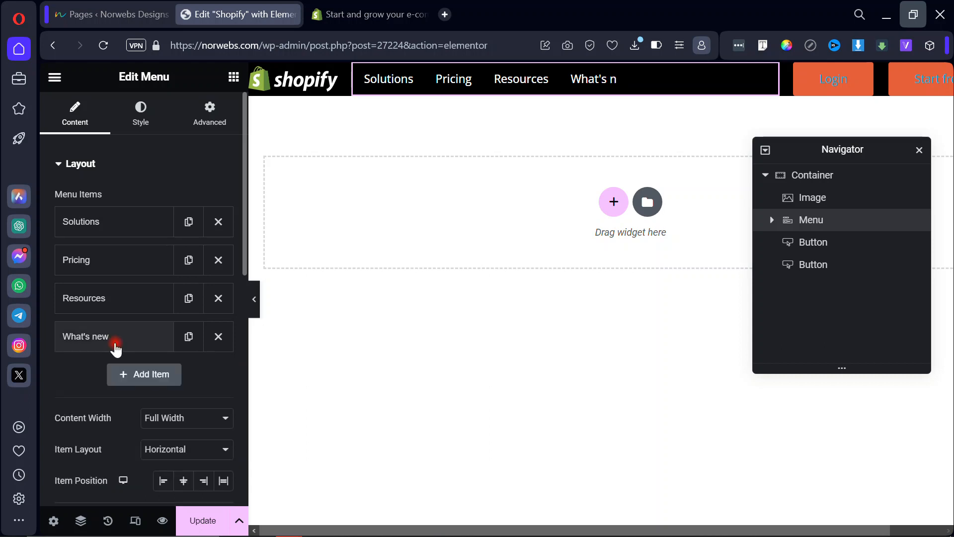
Examine the Solutions, Resources and What's new dropdowns on the Shopify homepage.
click(350, 15)
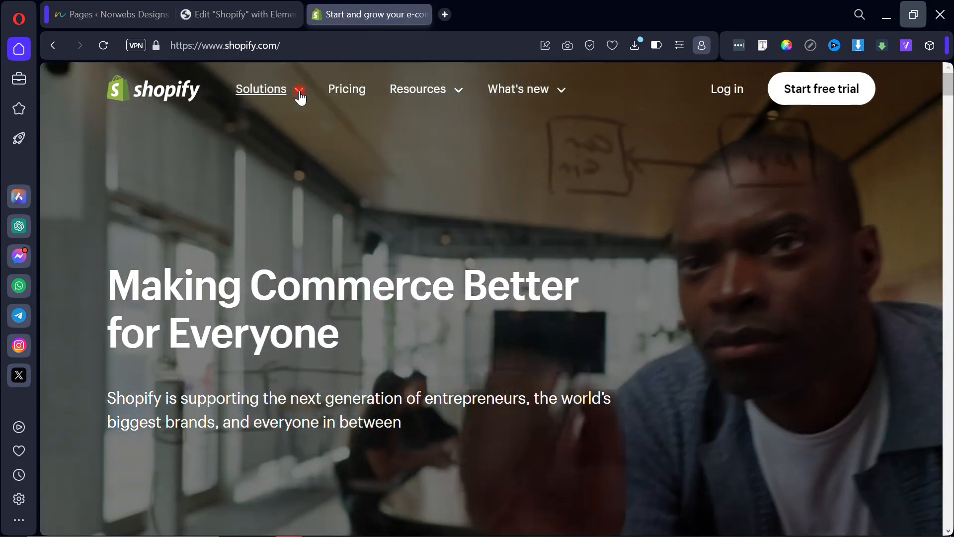
click(300, 93)
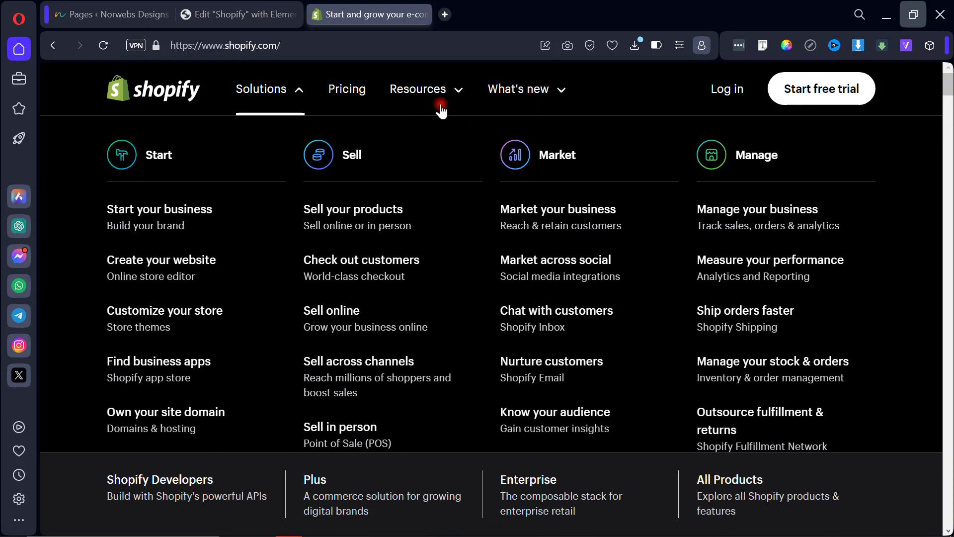
click(456, 92)
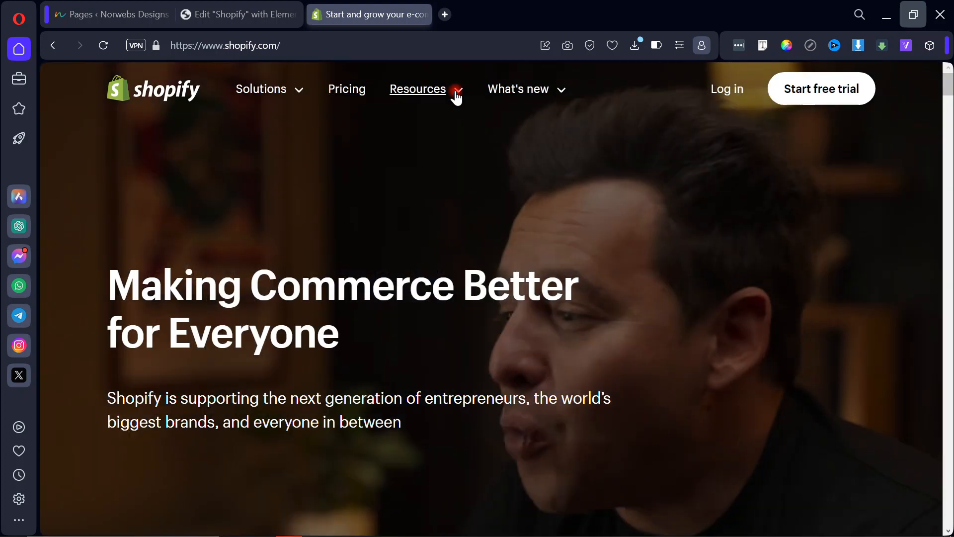
click(456, 93)
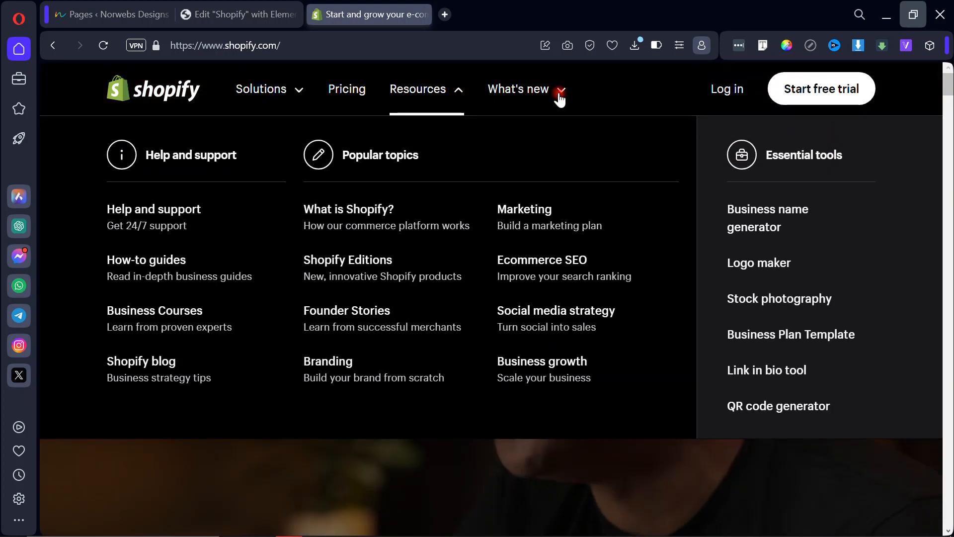
click(559, 95)
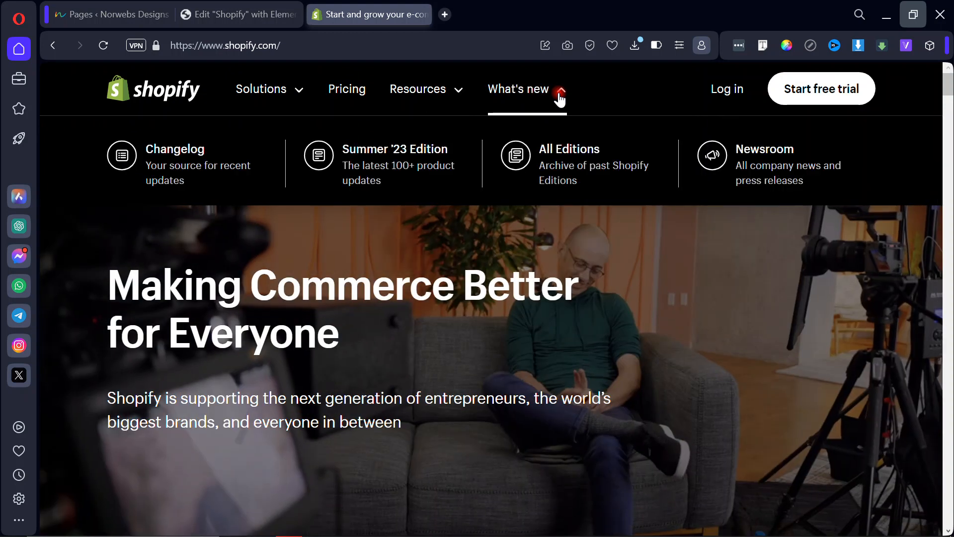
click(297, 103)
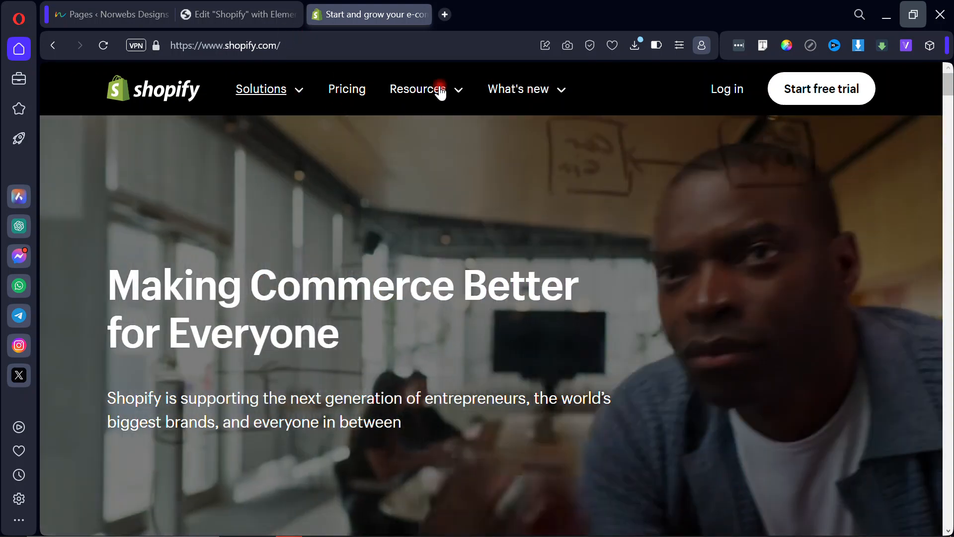
Return to the Elementor editor and enable dropdown content for the Solutions, Resources and What's new menu items.
click(236, 14)
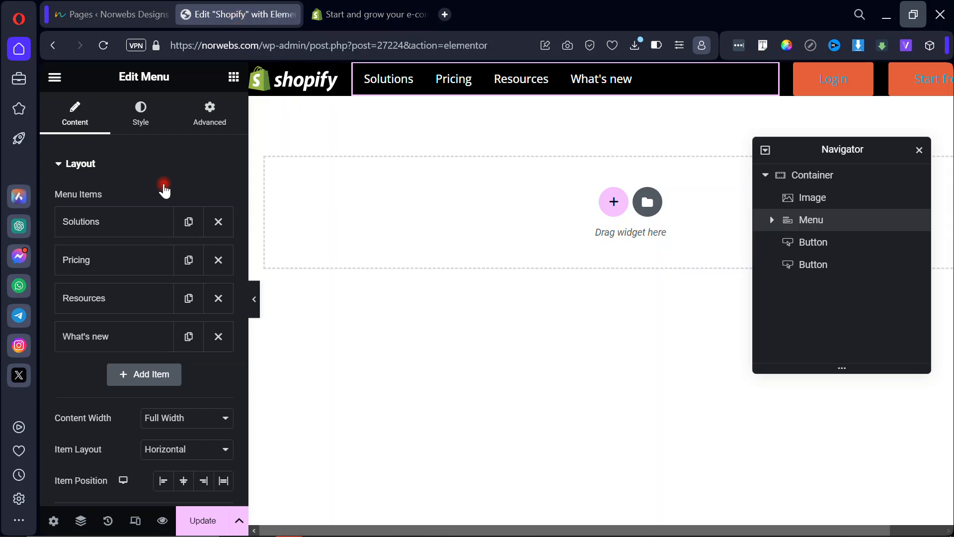
click(132, 217)
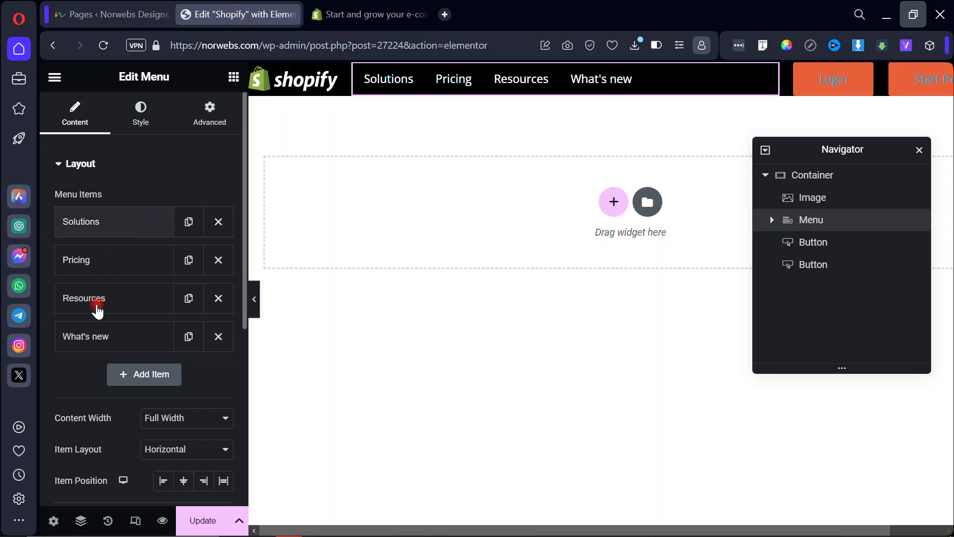
click(206, 346)
click(101, 222)
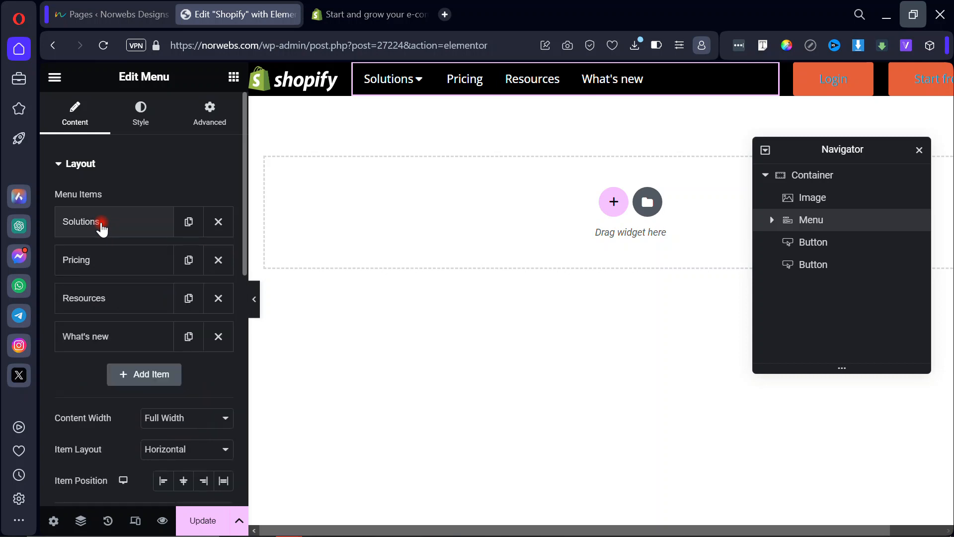
click(101, 318)
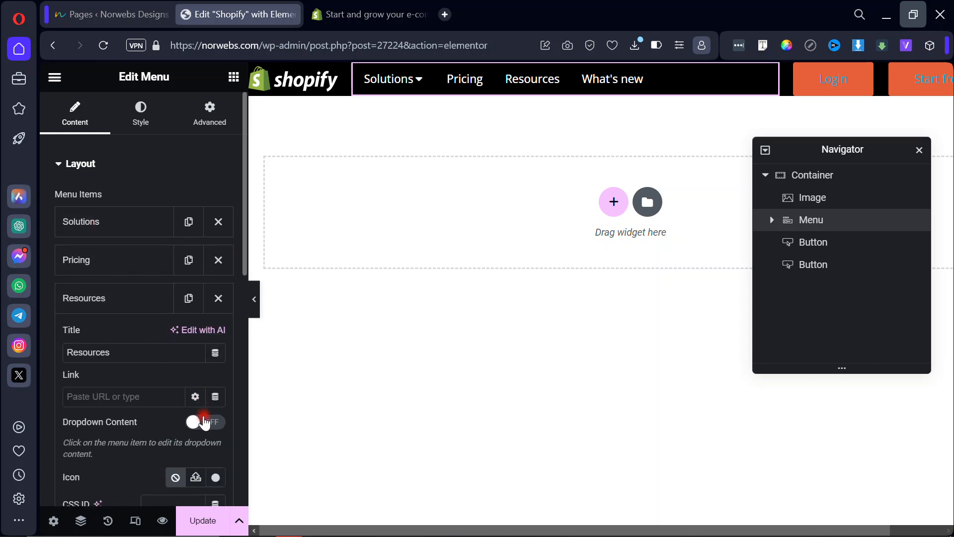
click(205, 422)
click(104, 295)
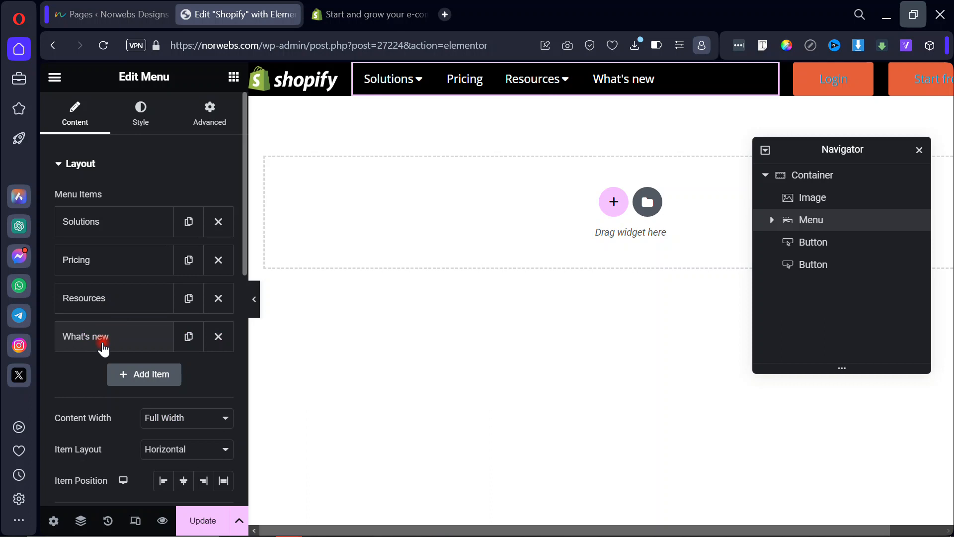
click(102, 338)
click(204, 464)
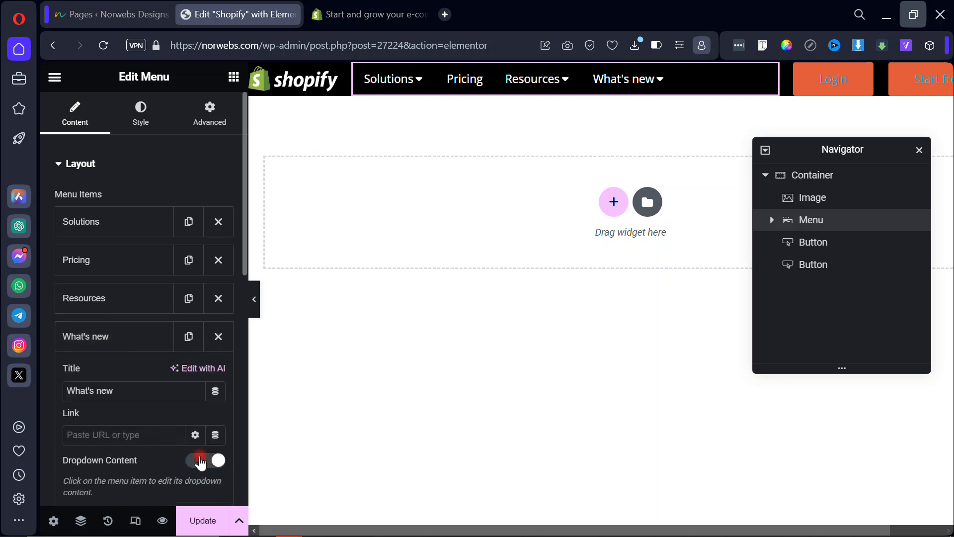
click(111, 338)
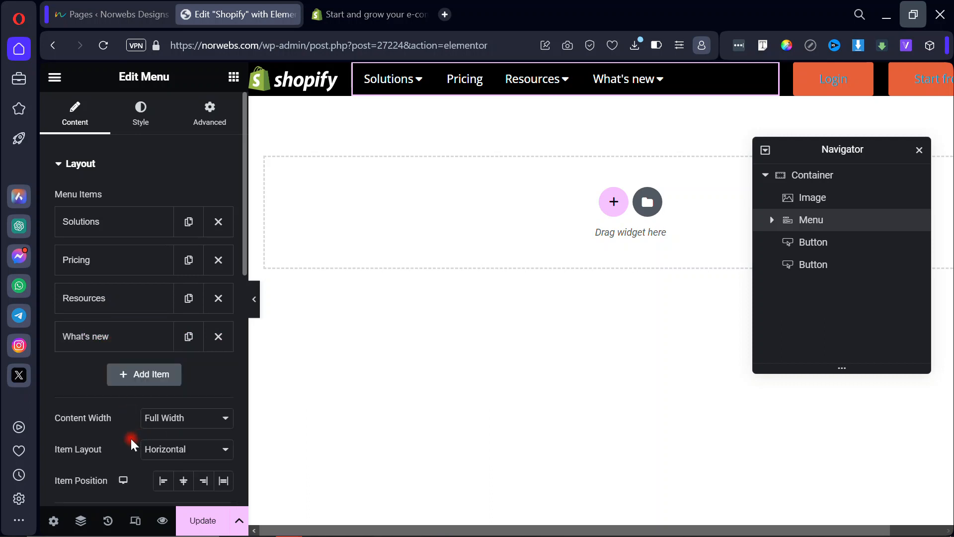
scroll(131, 439, down, 5)
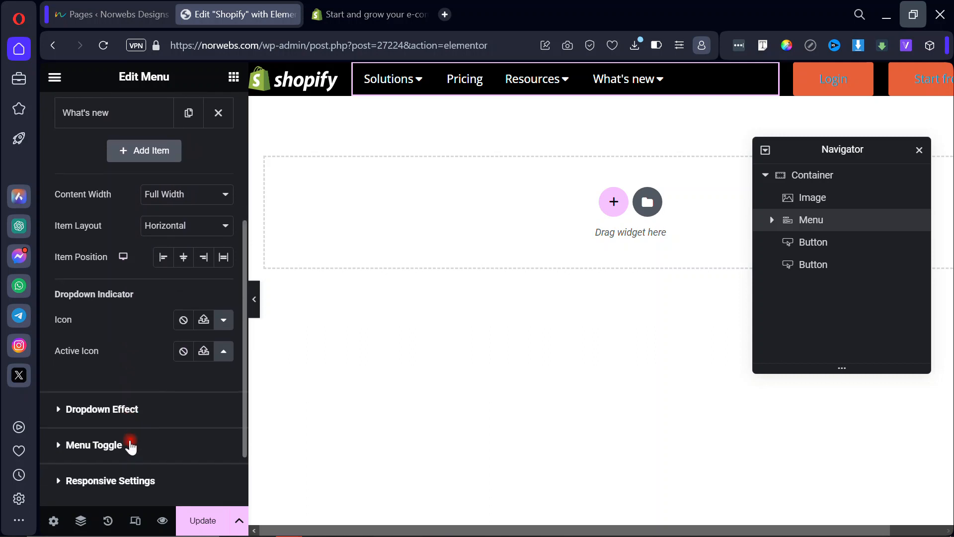
Set the menu's dropdown indicator icon to Angle down and its active icon to Angle up.
drag(76, 270, 132, 272)
click(132, 273)
click(222, 298)
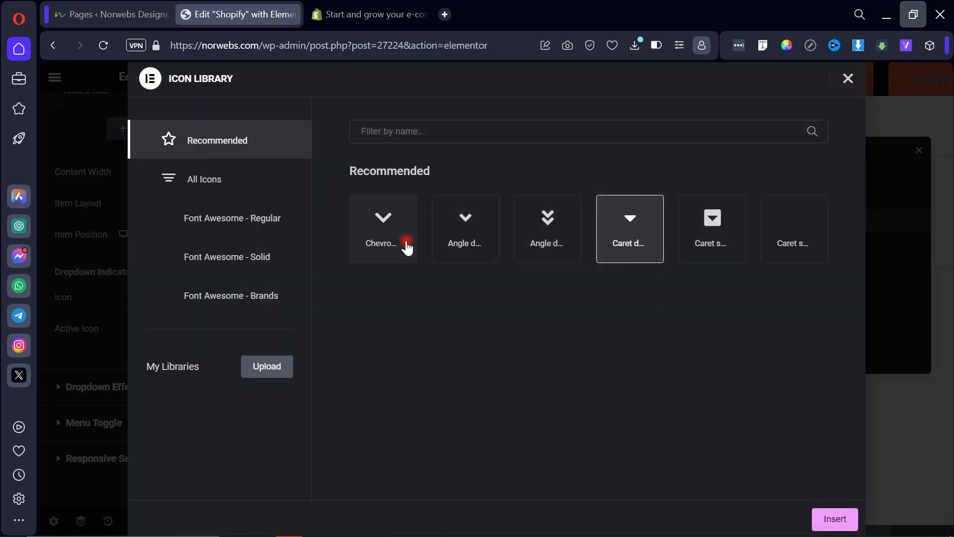
click(454, 239)
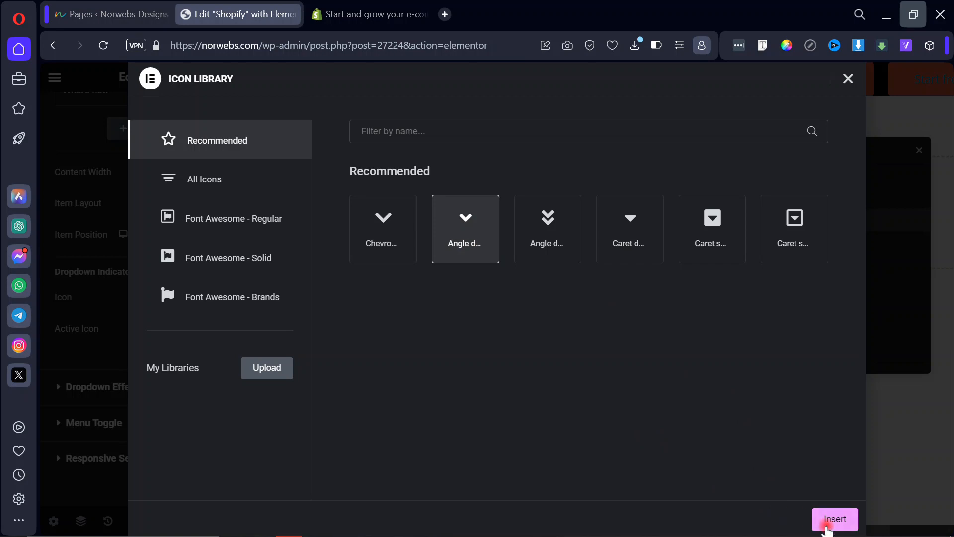
click(827, 527)
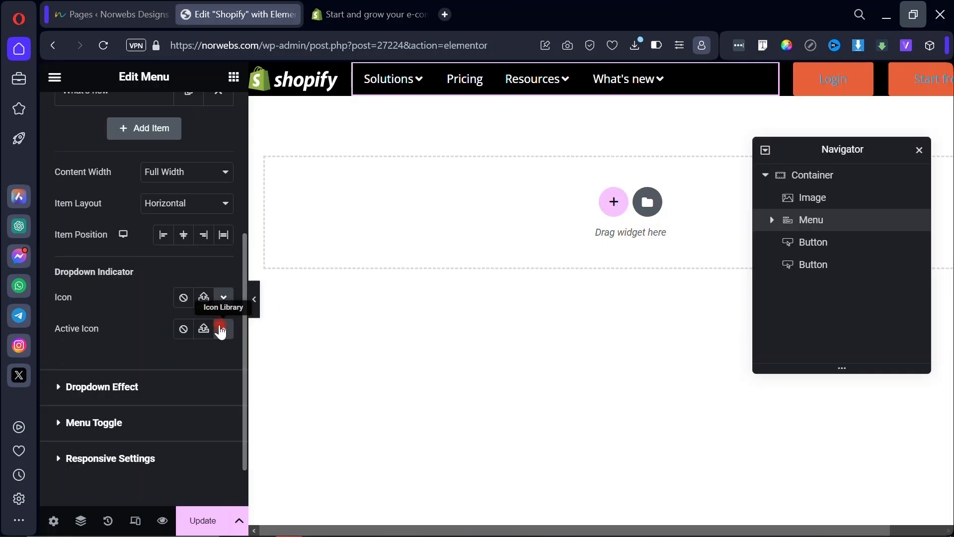
click(222, 330)
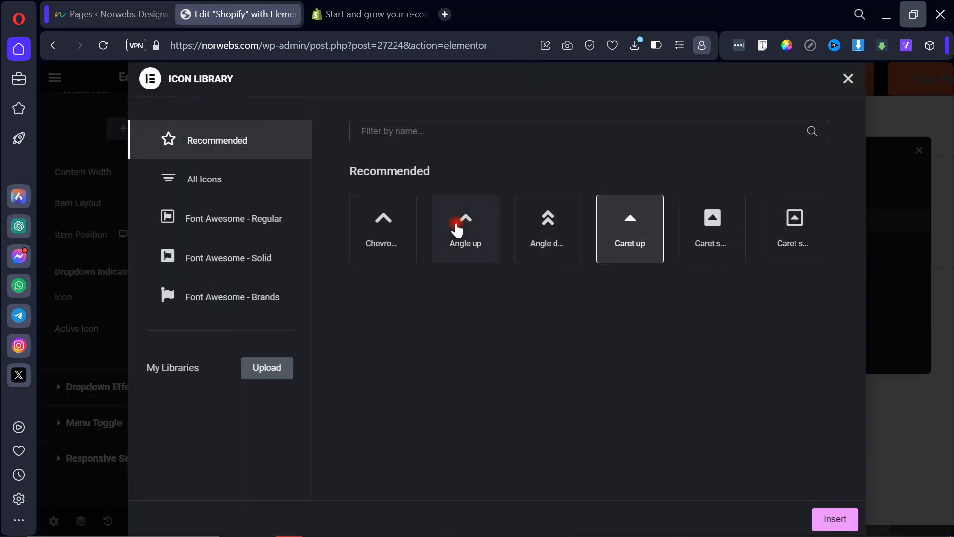
click(458, 228)
click(833, 523)
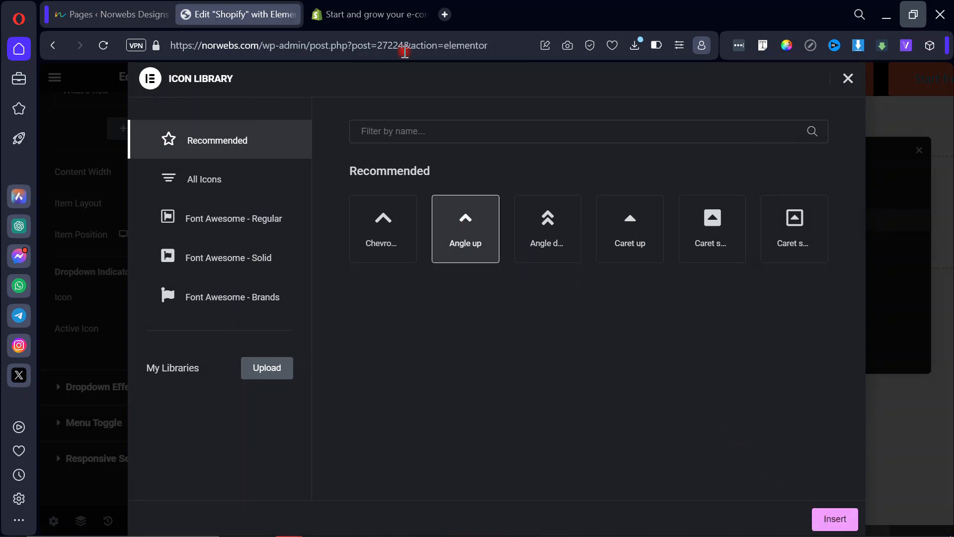
Compare the menu's dropdown arrows with those on the Shopify homepage, then return to the Elementor editor.
click(351, 11)
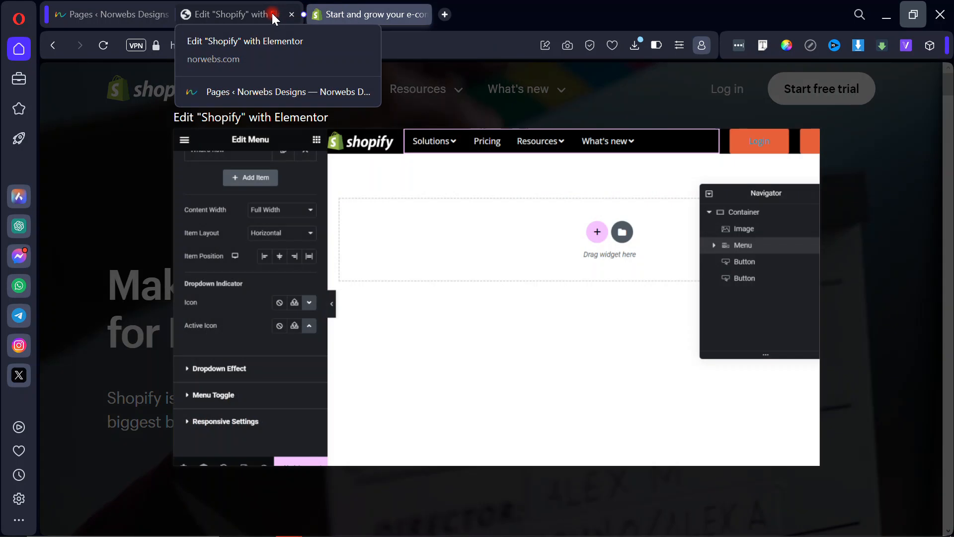
click(272, 13)
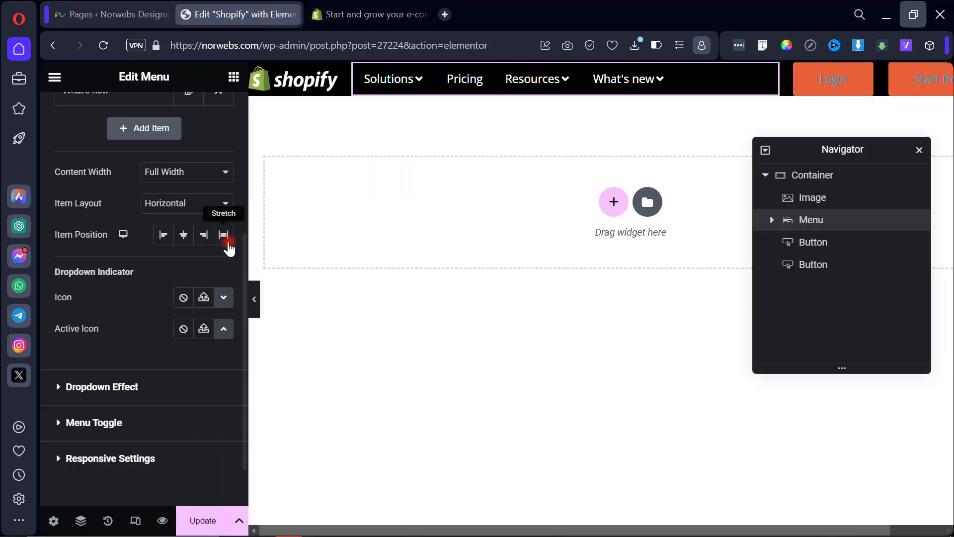
scroll(156, 310, up, 5)
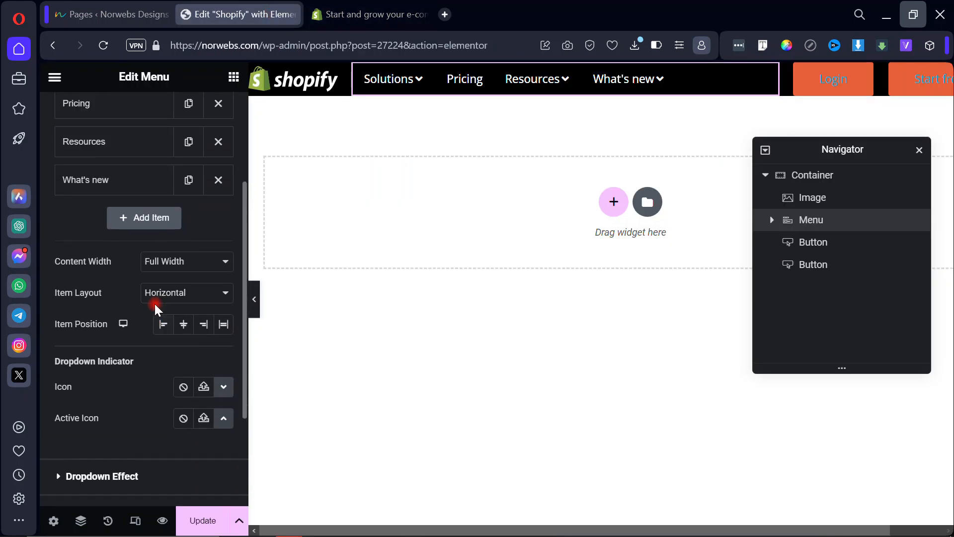
scroll(155, 309, up, 1)
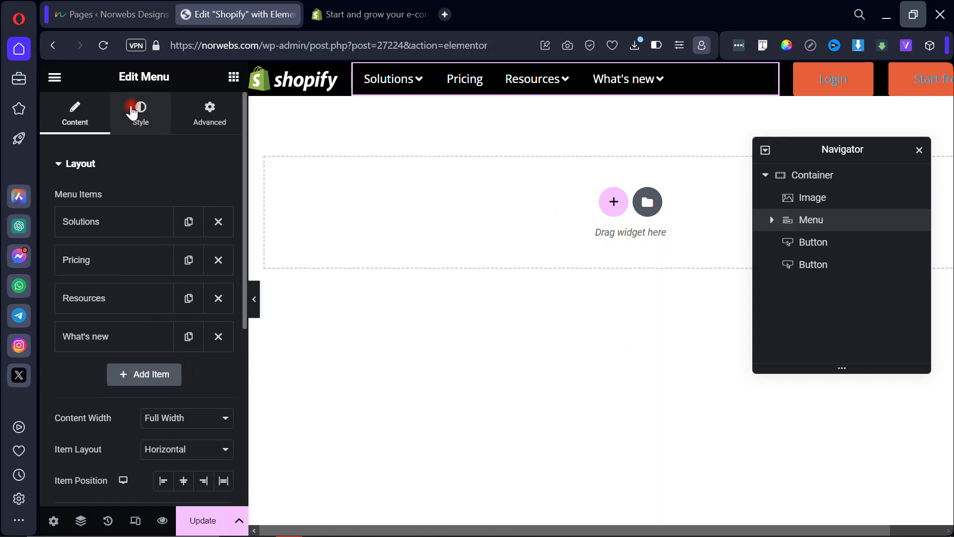
Inspect the Pricing link on the Shopify homepage with Font Finder for its color, font family, size, spacing and weight.
click(362, 19)
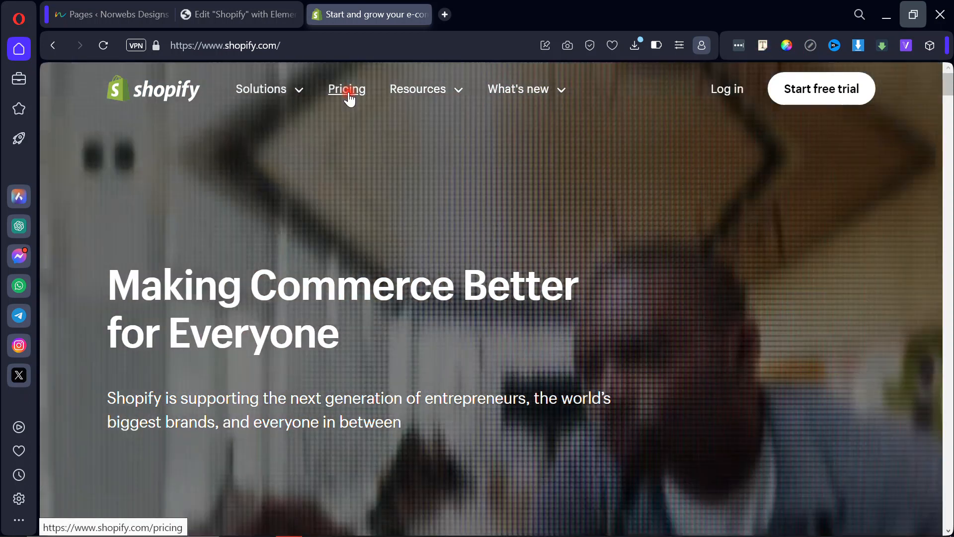
click(347, 90)
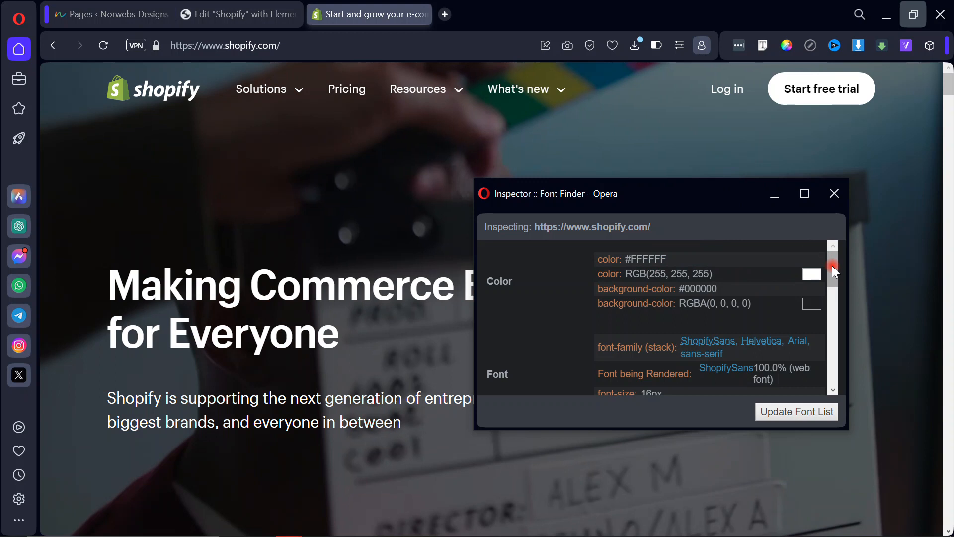
drag(832, 265, 828, 291)
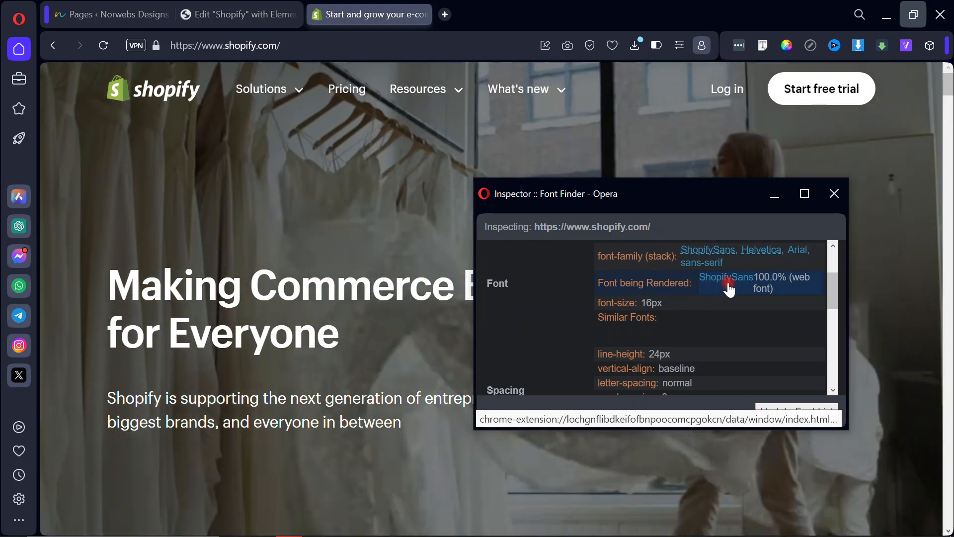
mouse_move(729, 288)
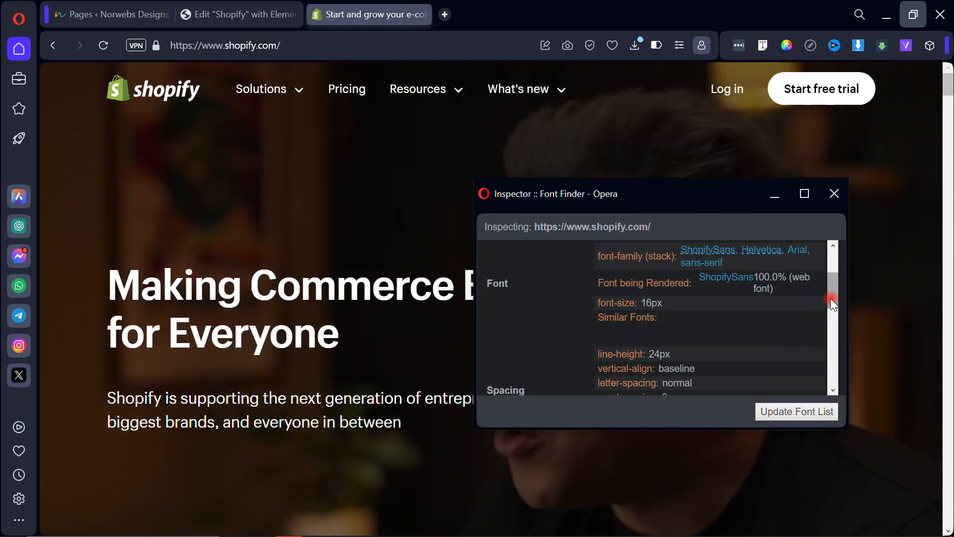
drag(830, 298, 830, 302)
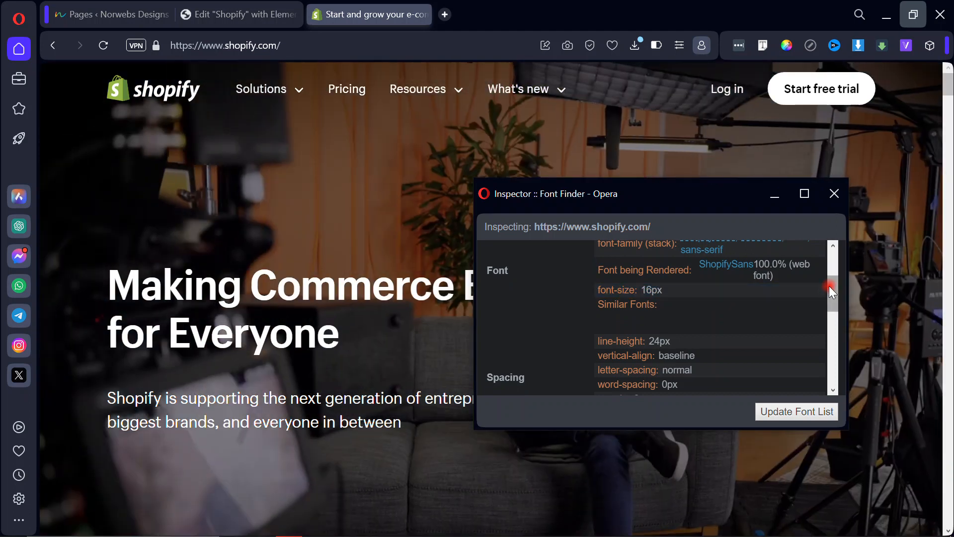
drag(831, 294, 828, 321)
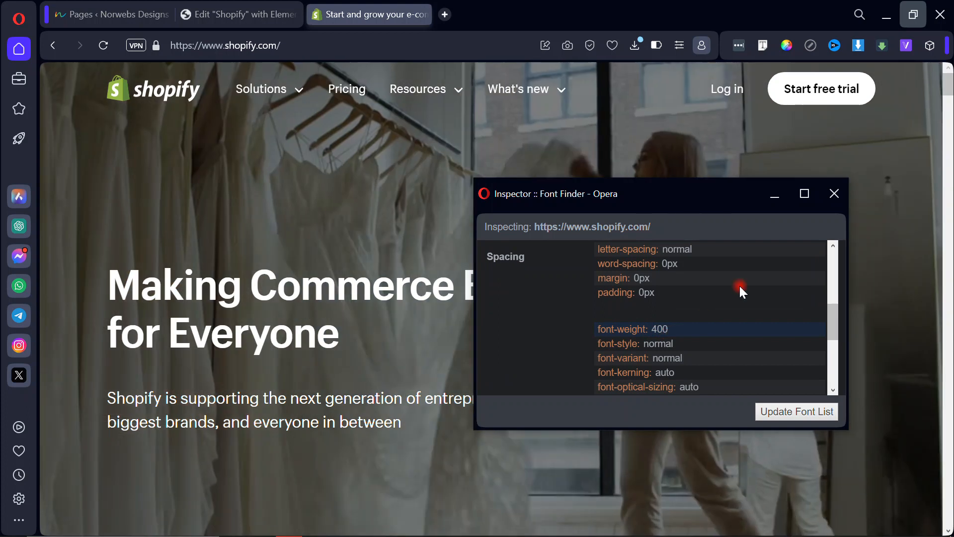
click(834, 194)
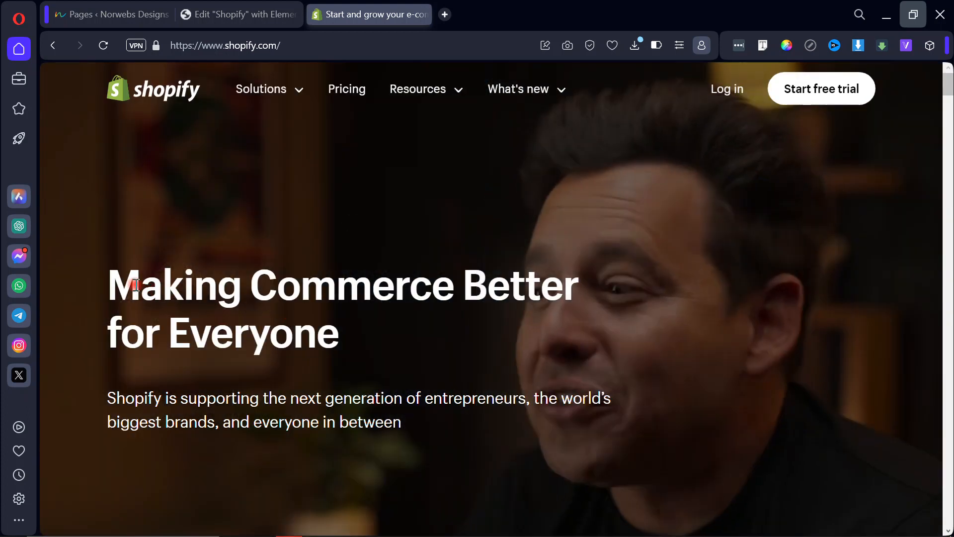
triple_click(353, 334)
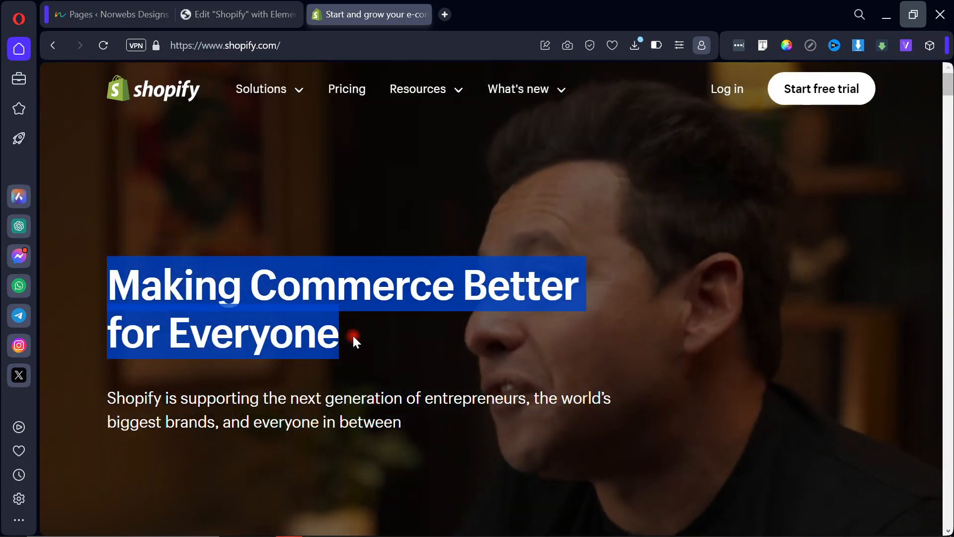
click(353, 334)
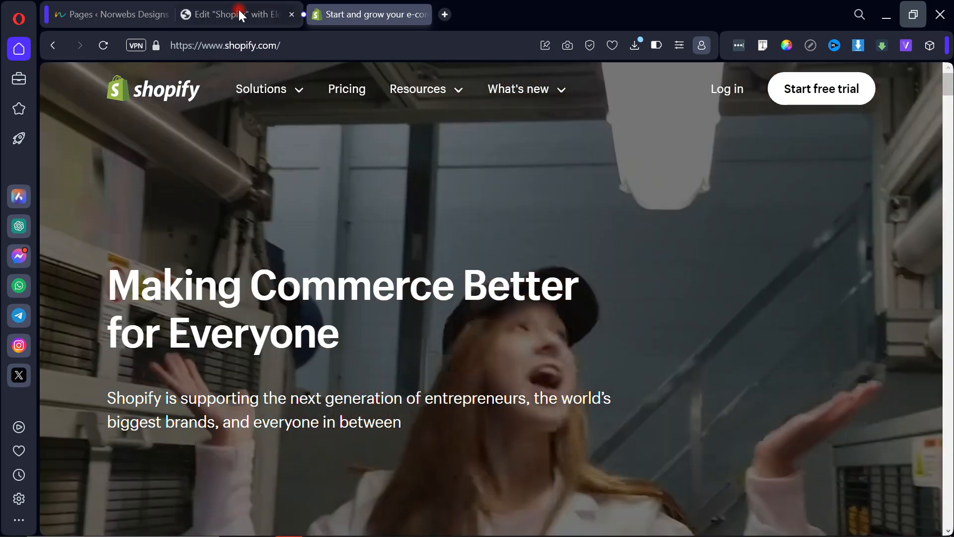
Return to the Elementor editor and set the menu items' typography to Roboto, 16 px, weight 400 (Normal).
click(238, 12)
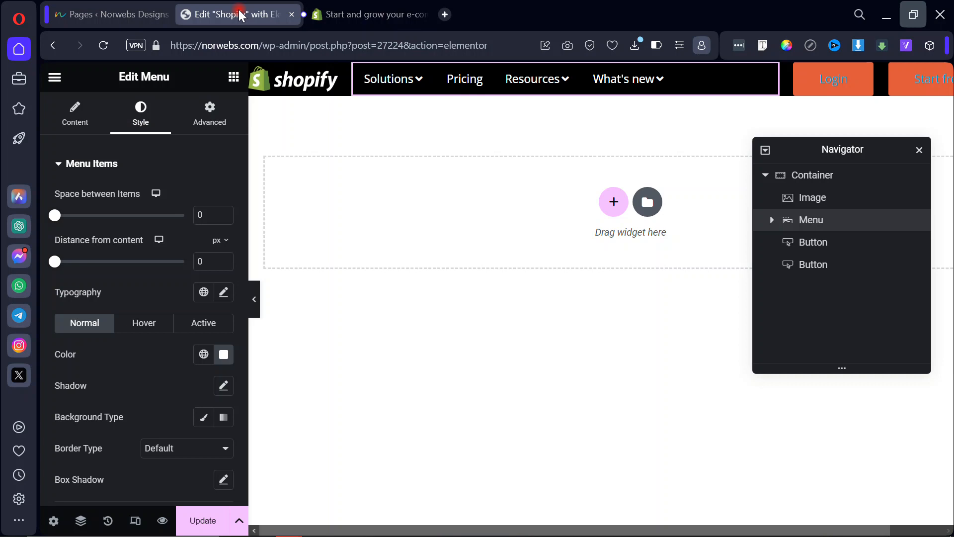
scroll(164, 279, down, 5)
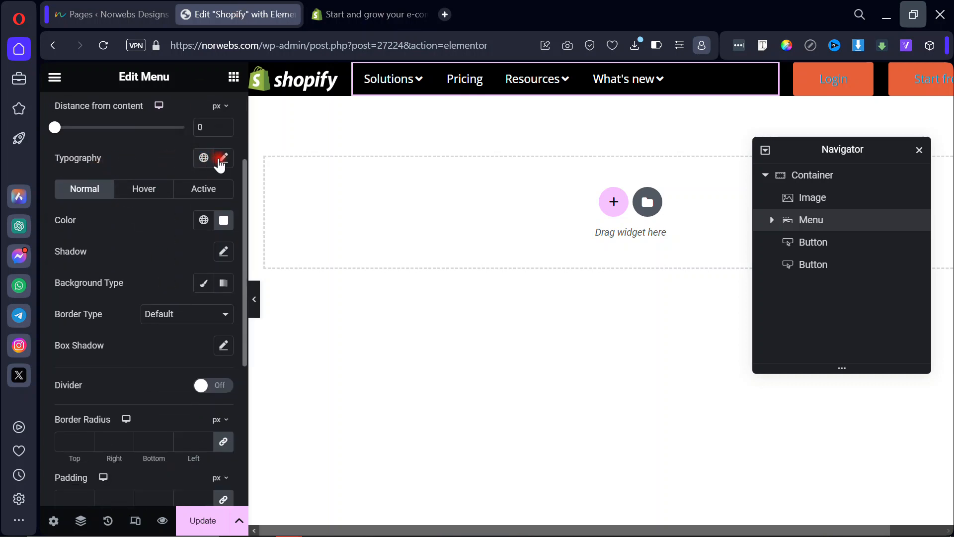
click(223, 159)
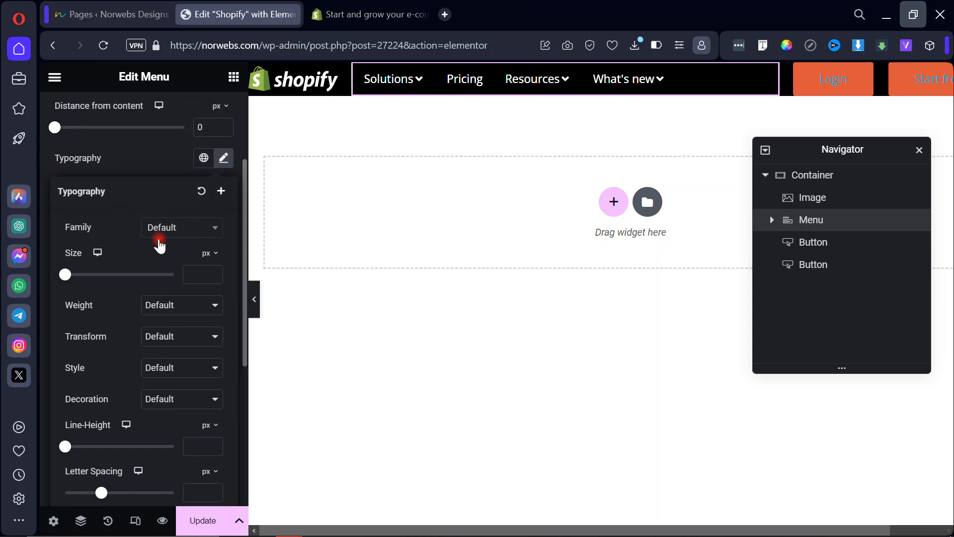
click(161, 234)
text(roboto)
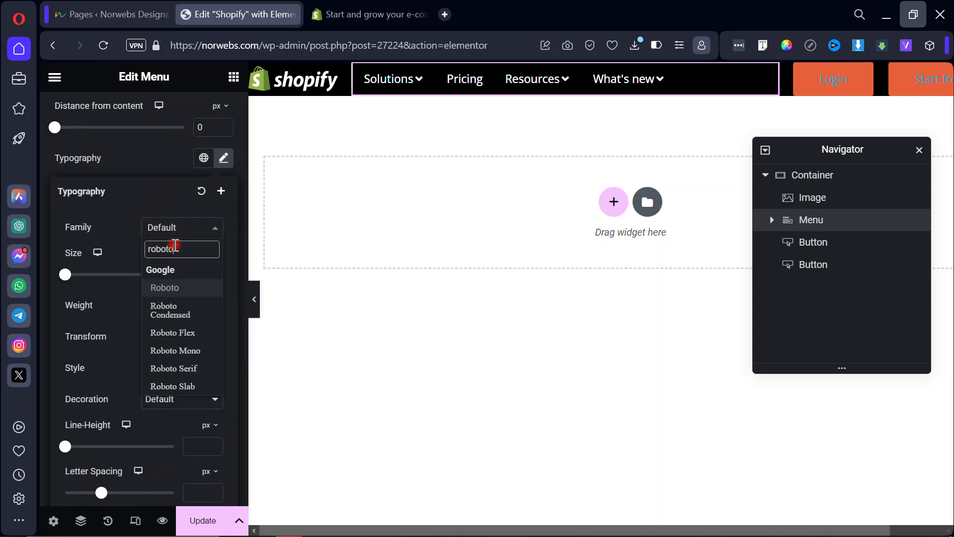
click(167, 288)
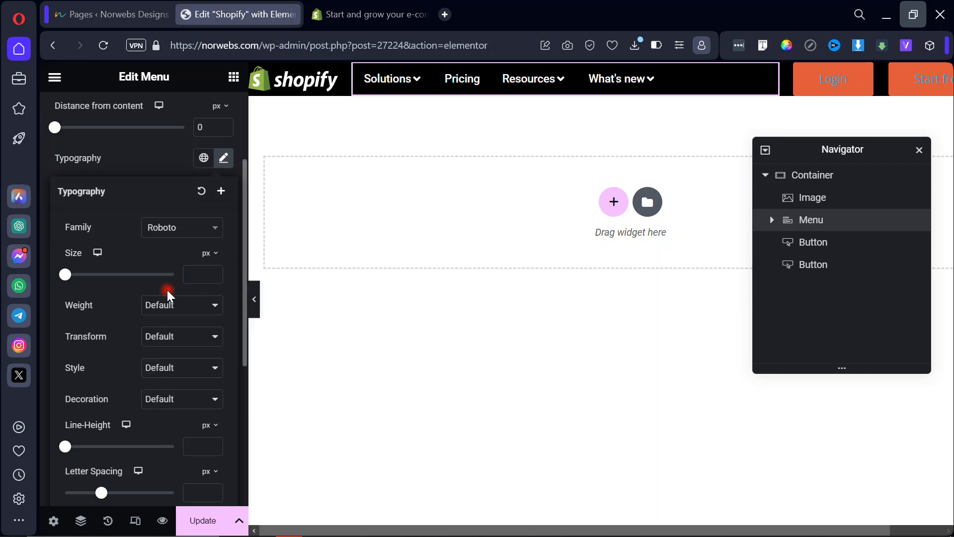
click(195, 277)
text(16)
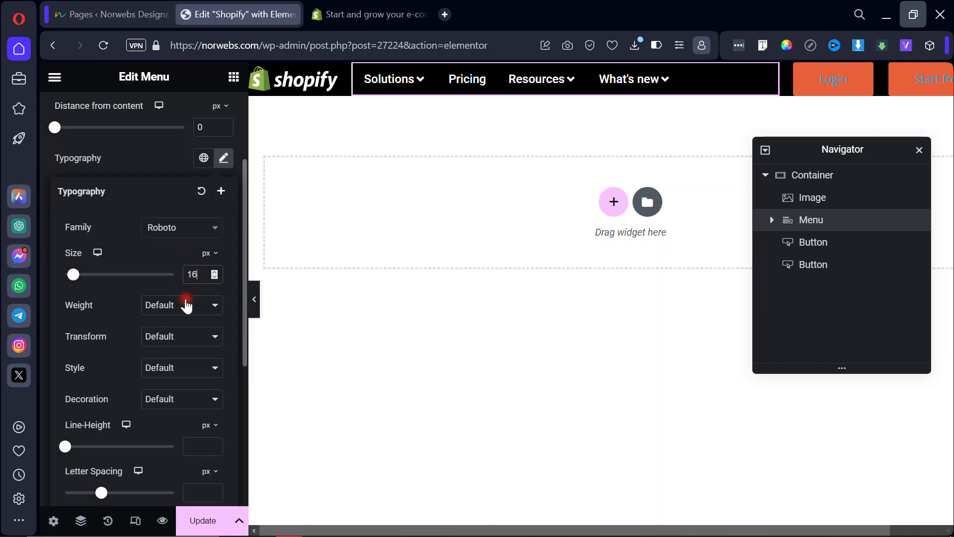
click(184, 309)
click(168, 356)
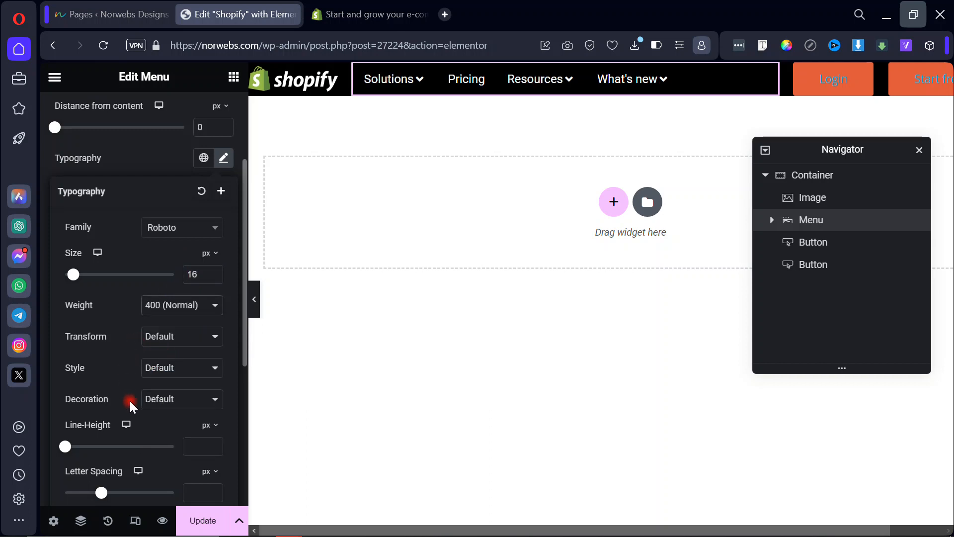
click(180, 158)
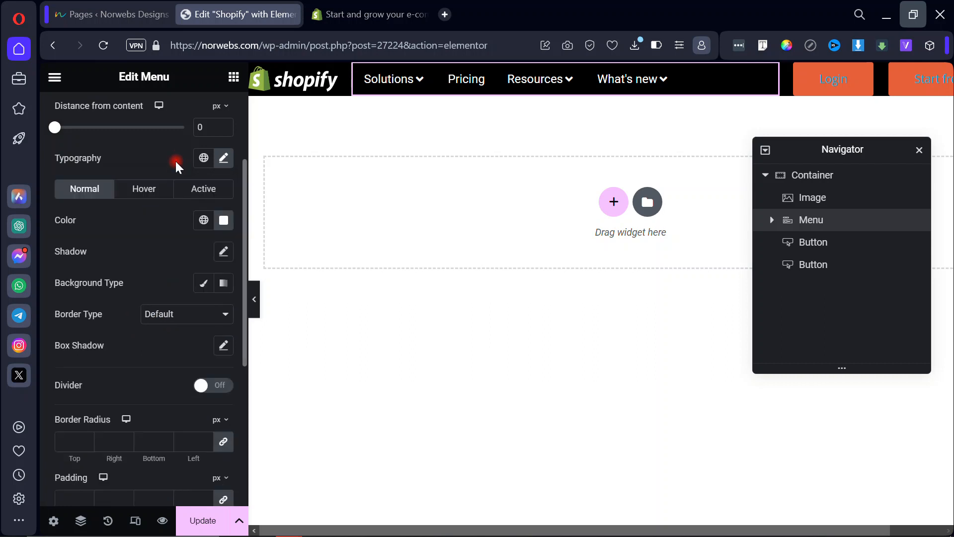
Give the menu items a solid border with unlinked widths of 1 px at the bottom and 0 on the other sides.
scroll(168, 228, up, 3)
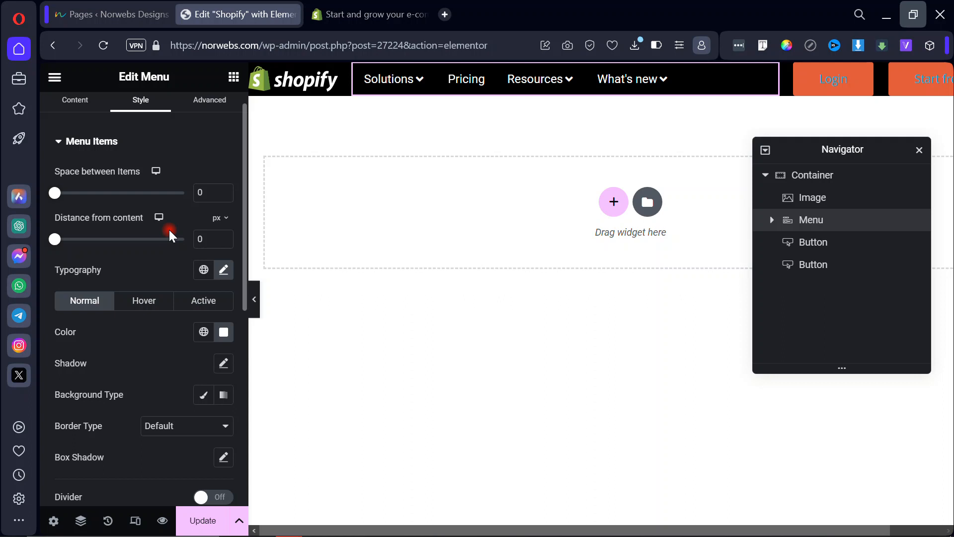
scroll(169, 230, down, 3)
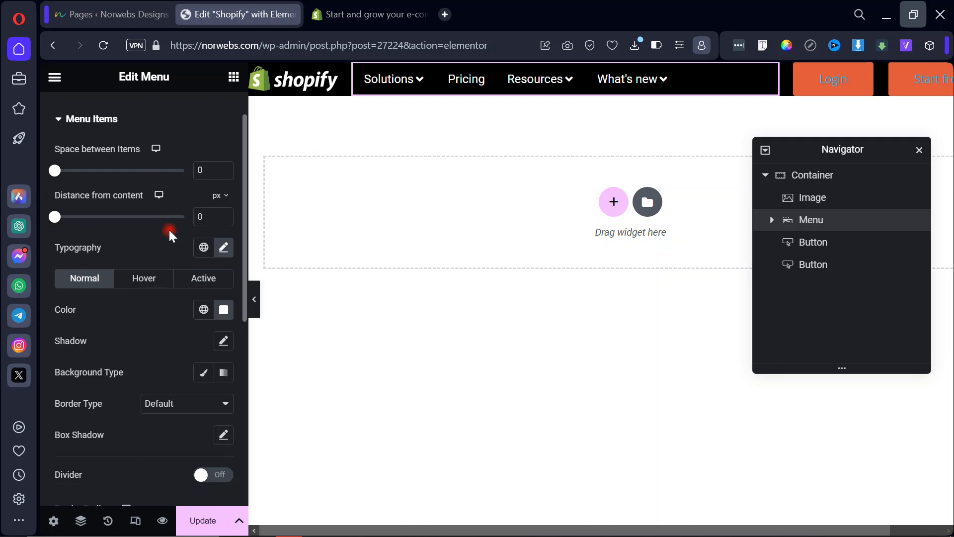
scroll(169, 228, down, 1)
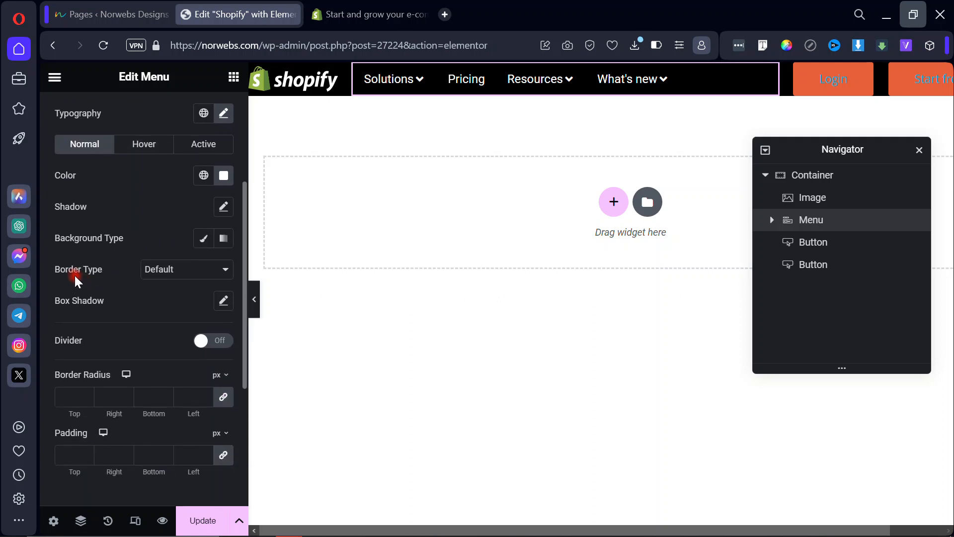
click(179, 272)
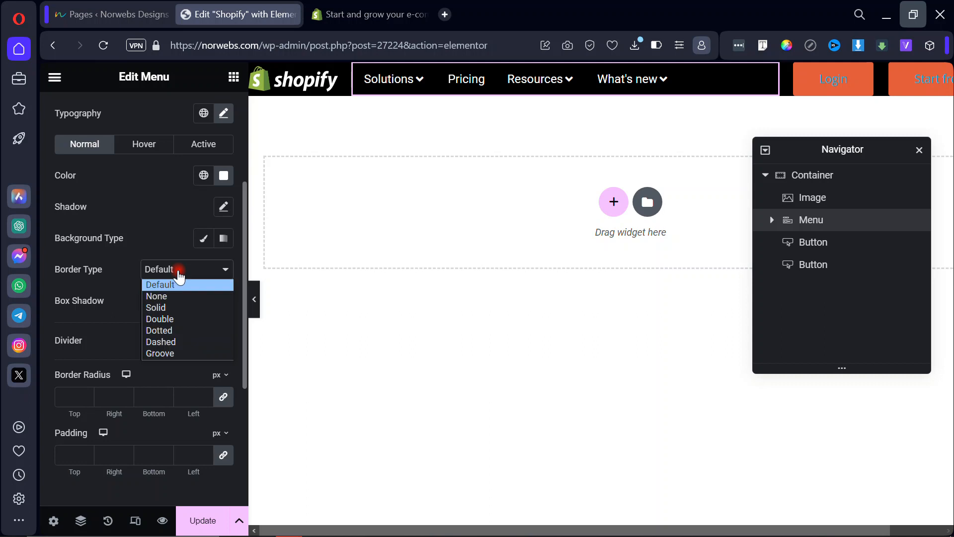
click(163, 307)
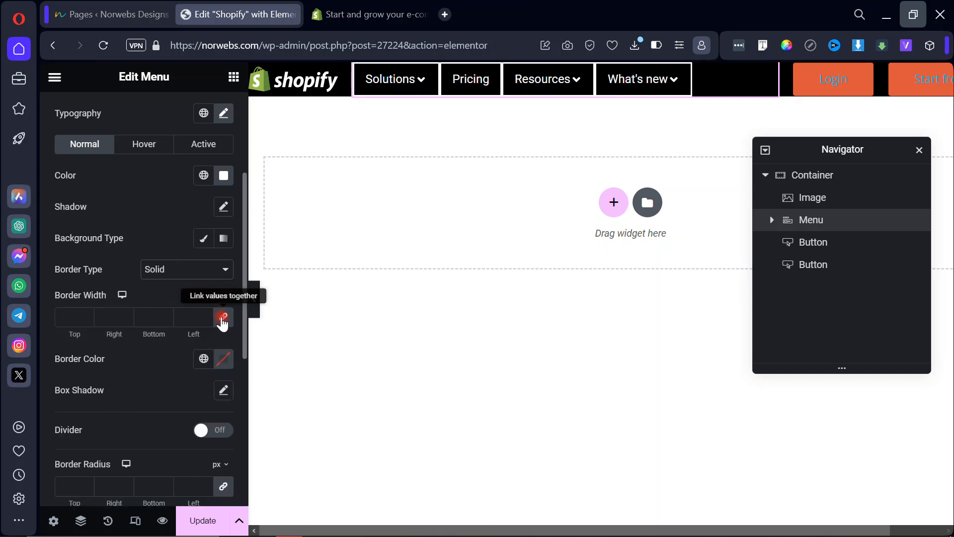
click(222, 319)
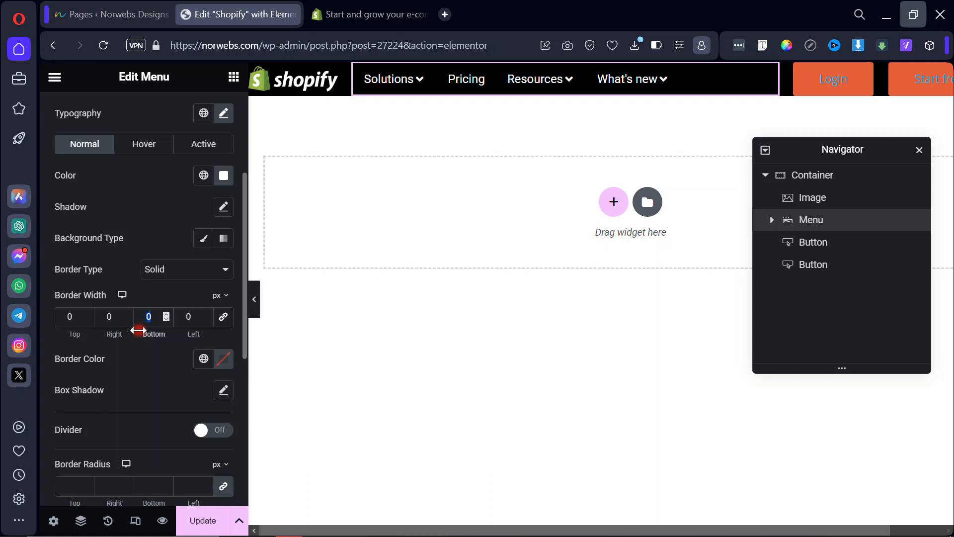
text(1)
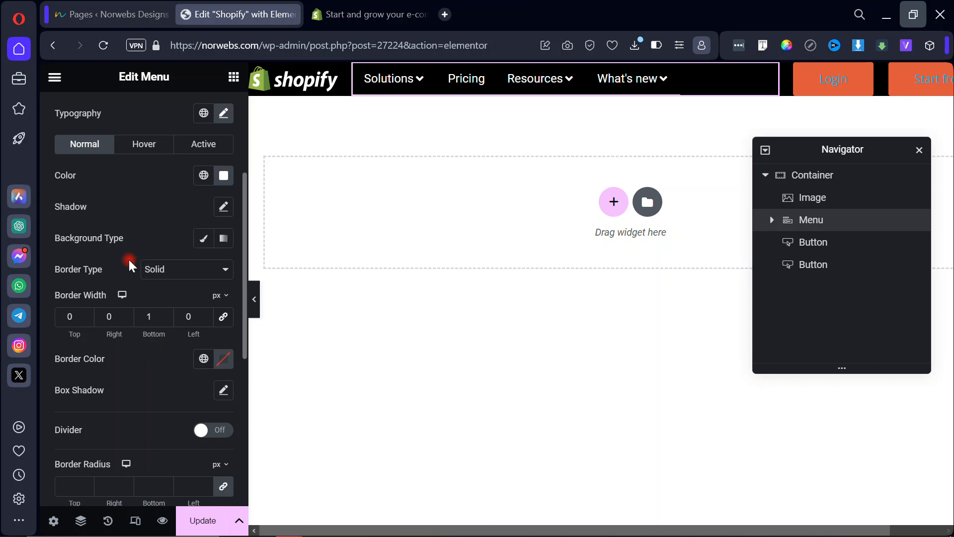
Unlink the menu items' padding and border radius values so that all sides are 0.
scroll(128, 260, up, 2)
scroll(127, 267, up, 2)
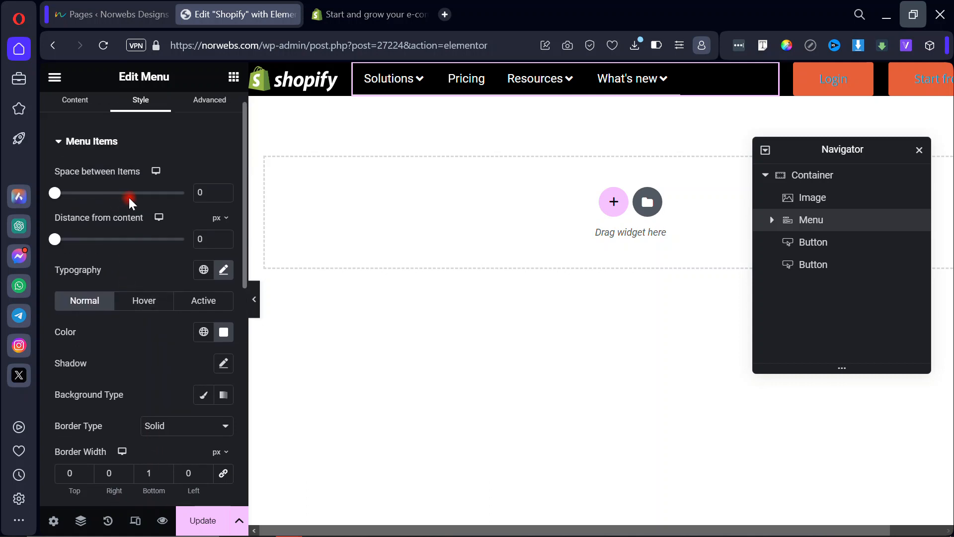
scroll(149, 320, down, 6)
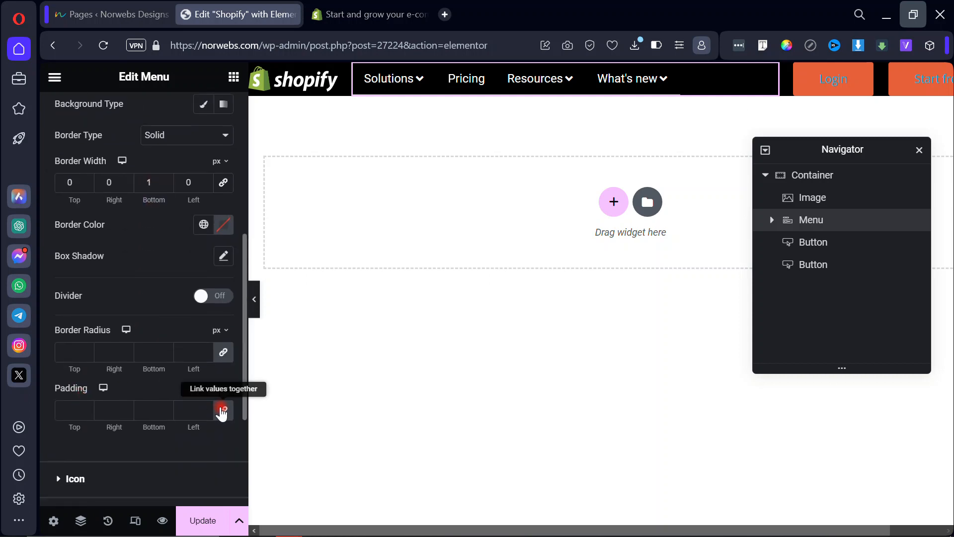
click(223, 412)
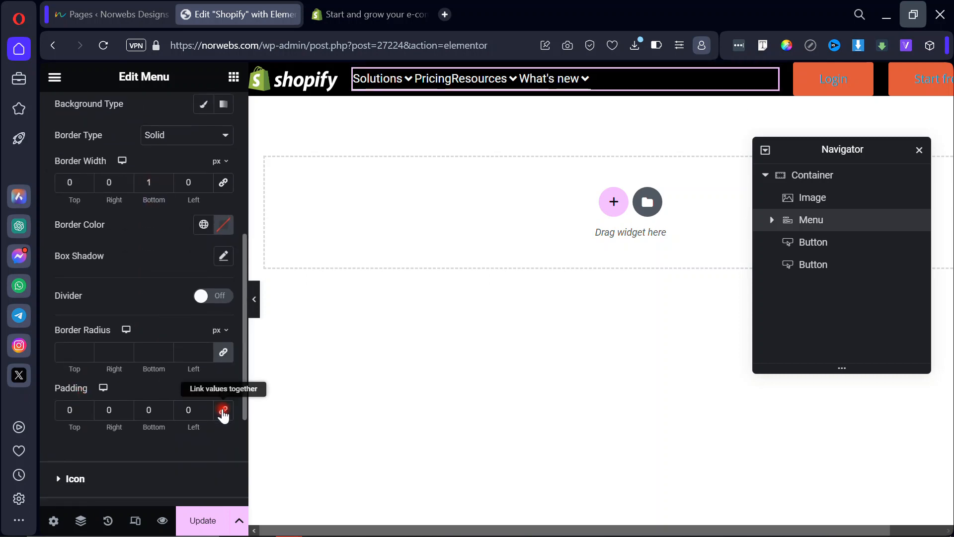
click(225, 354)
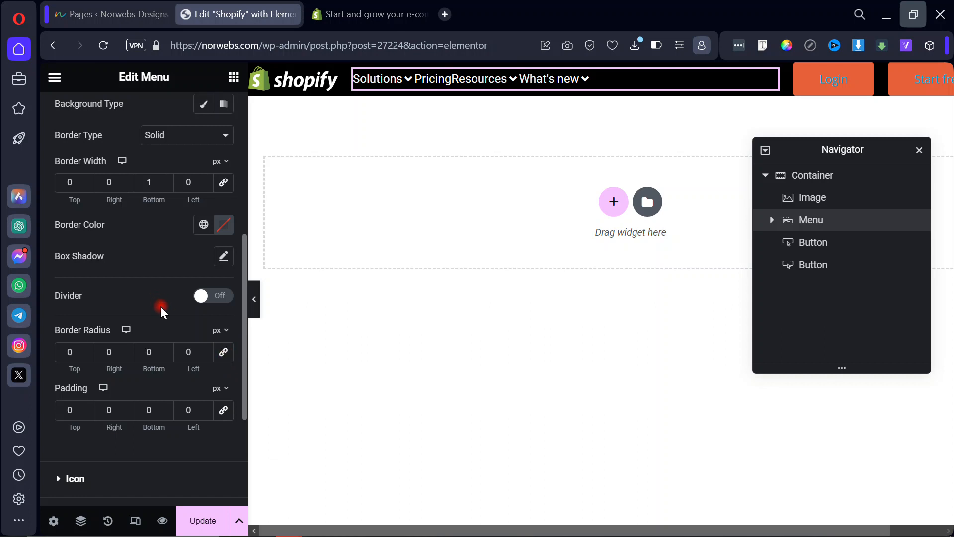
Set the space between the menu items to 30.
scroll(163, 311, up, 6)
click(57, 214)
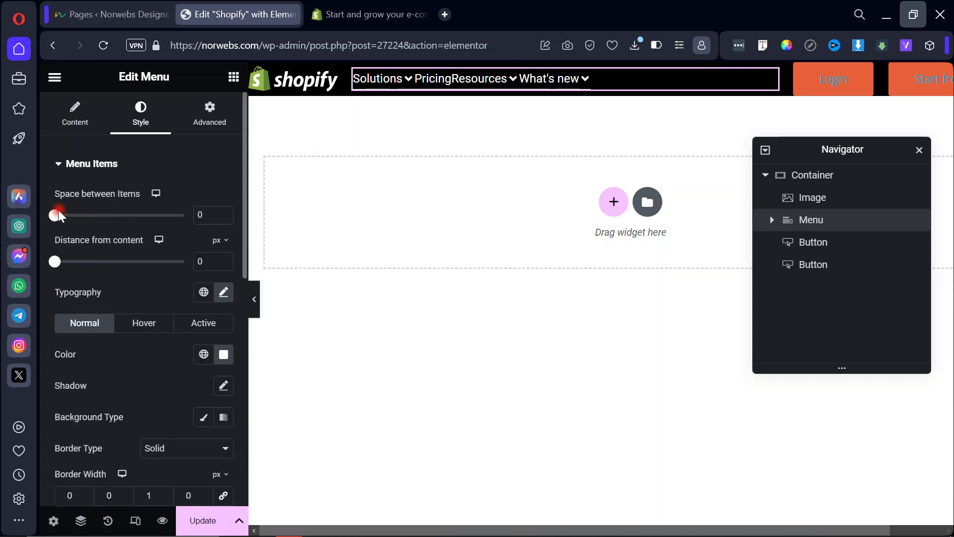
drag(67, 221, 72, 222)
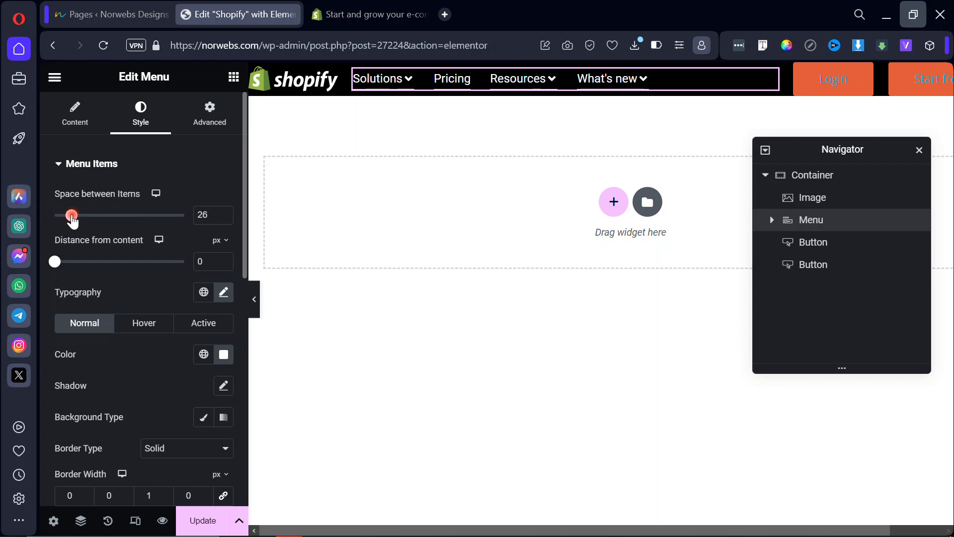
drag(73, 222, 74, 222)
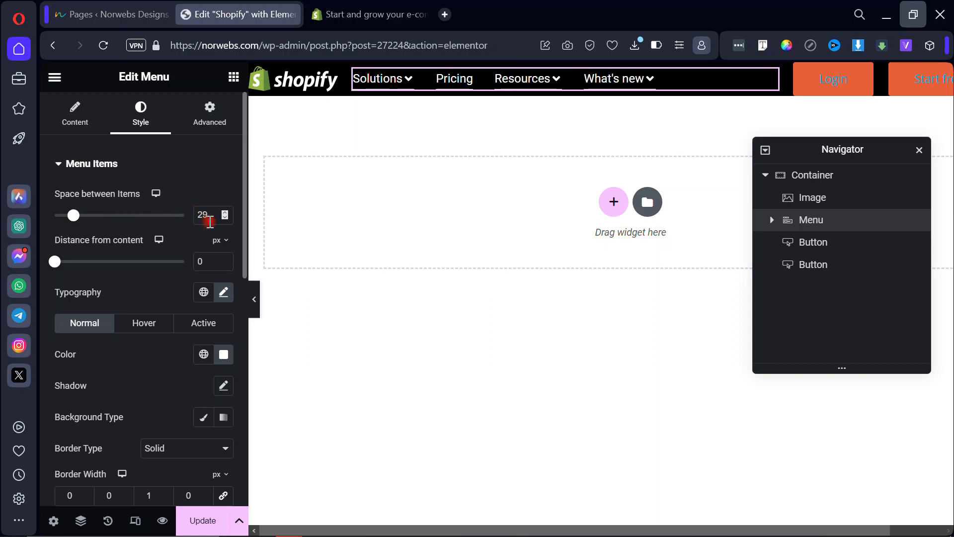
text(30)
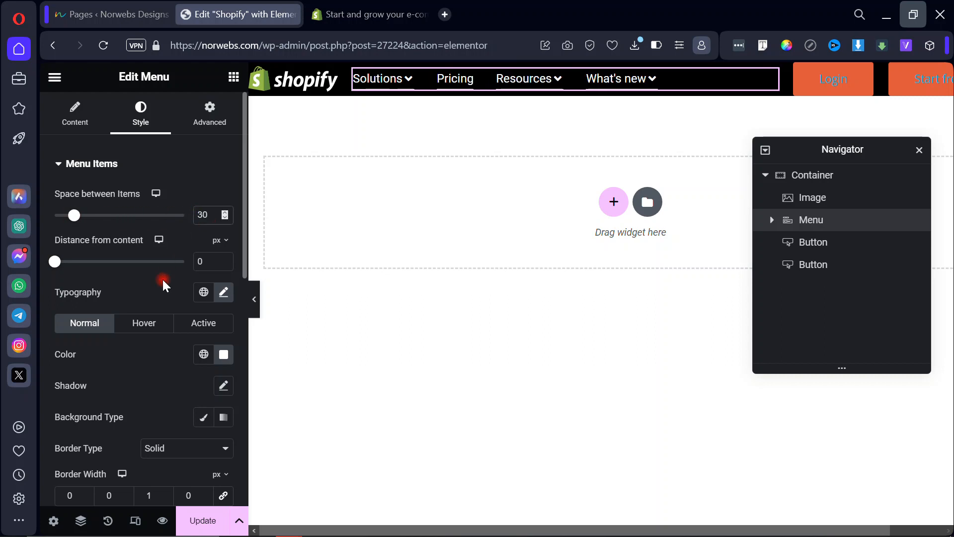
Set the menu items' normal-state border color to fully transparent white, #FFFFFF00.
scroll(156, 298, down, 4)
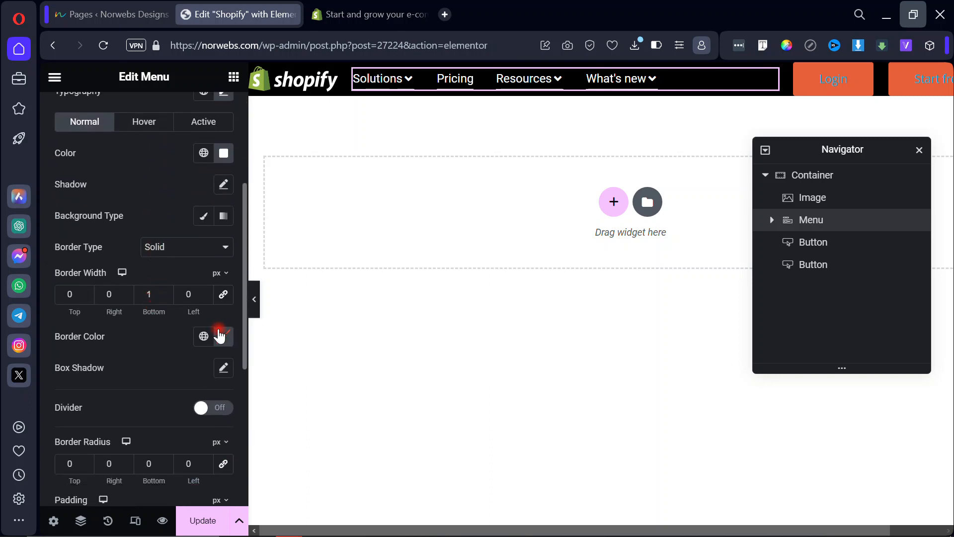
click(222, 336)
drag(148, 160, 126, 135)
click(102, 183)
click(224, 342)
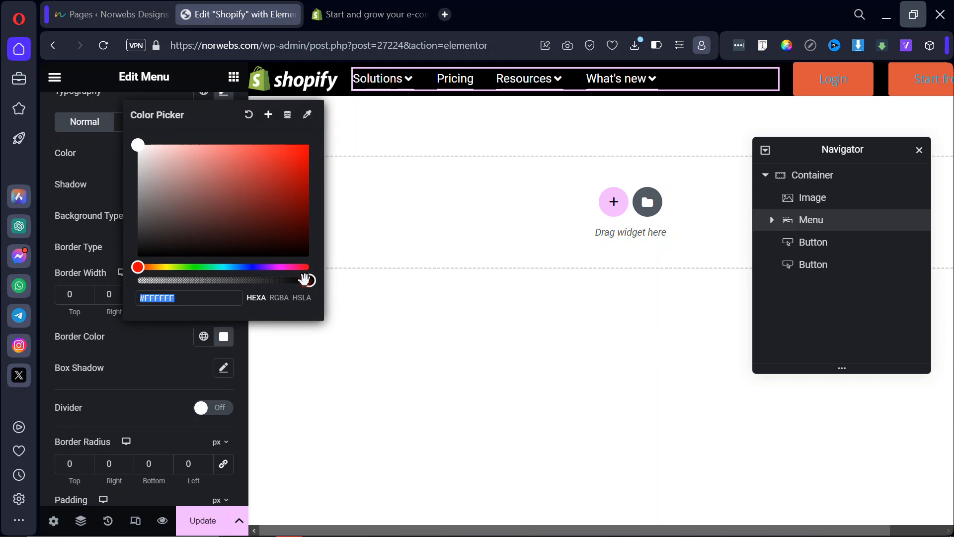
drag(306, 282, 117, 292)
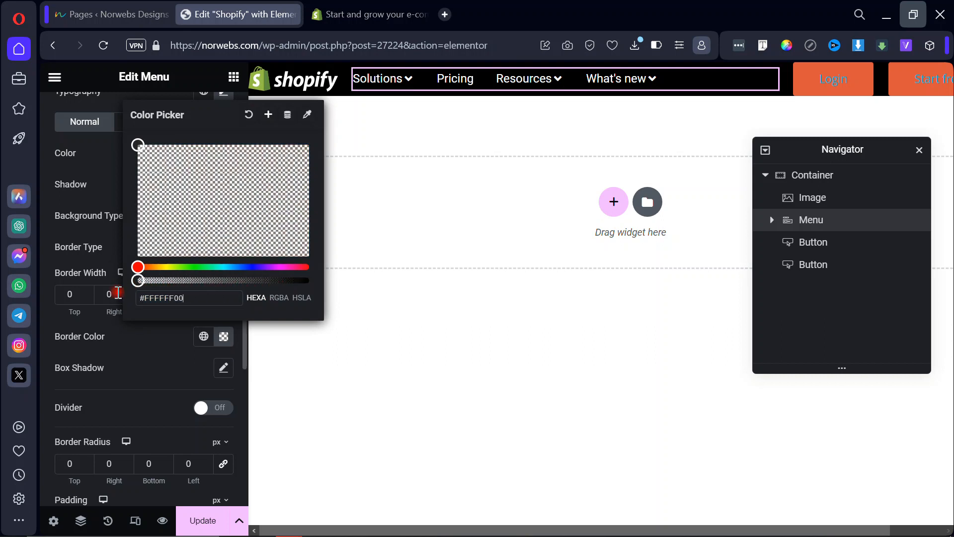
click(123, 339)
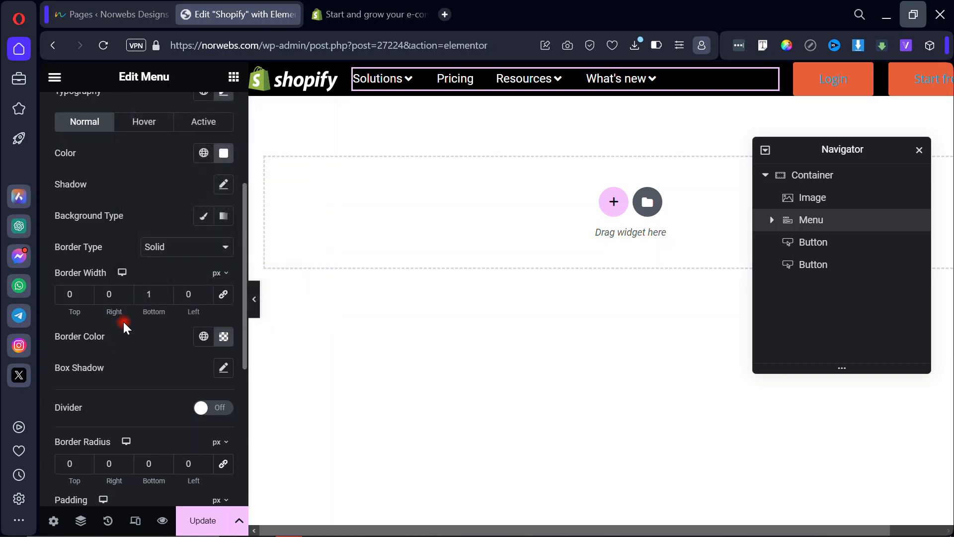
Give the menu items' hover state a white (#FFFFFF) solid border, 1 px at the bottom and 0 on the other sides.
click(142, 132)
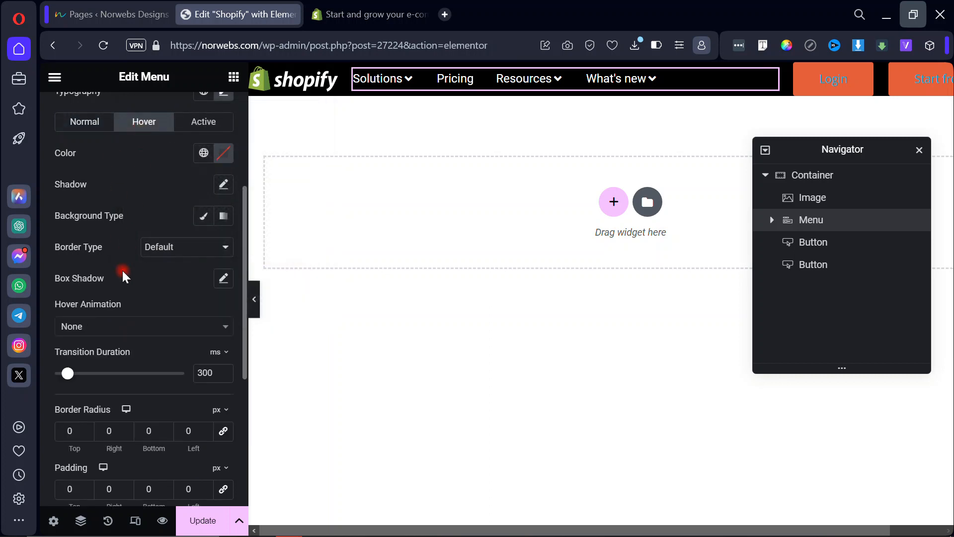
click(192, 247)
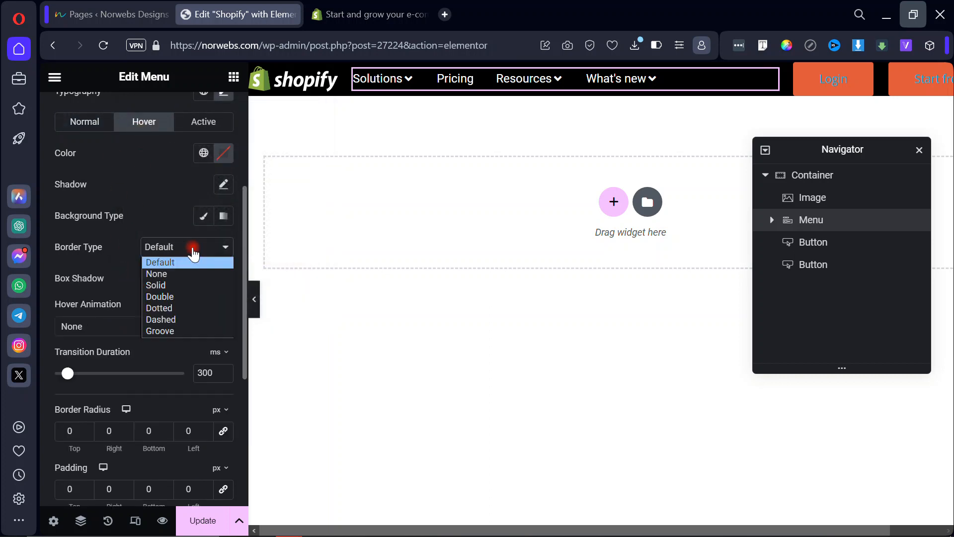
click(165, 284)
click(223, 295)
click(154, 295)
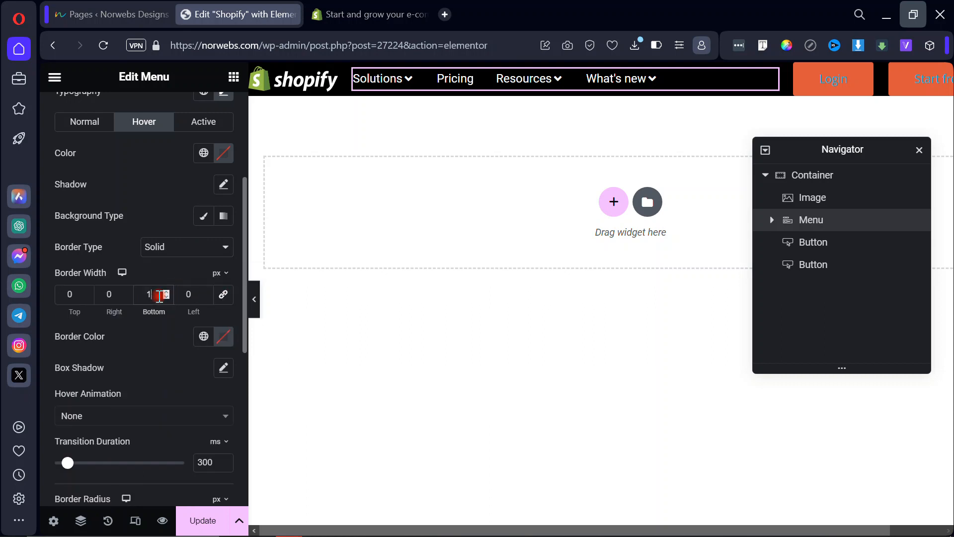
click(222, 342)
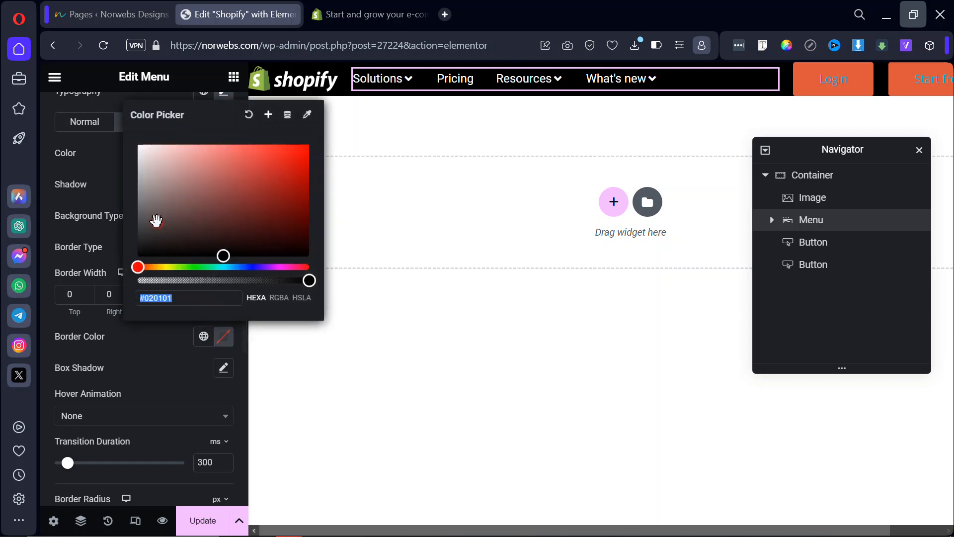
drag(148, 177, 115, 125)
click(101, 151)
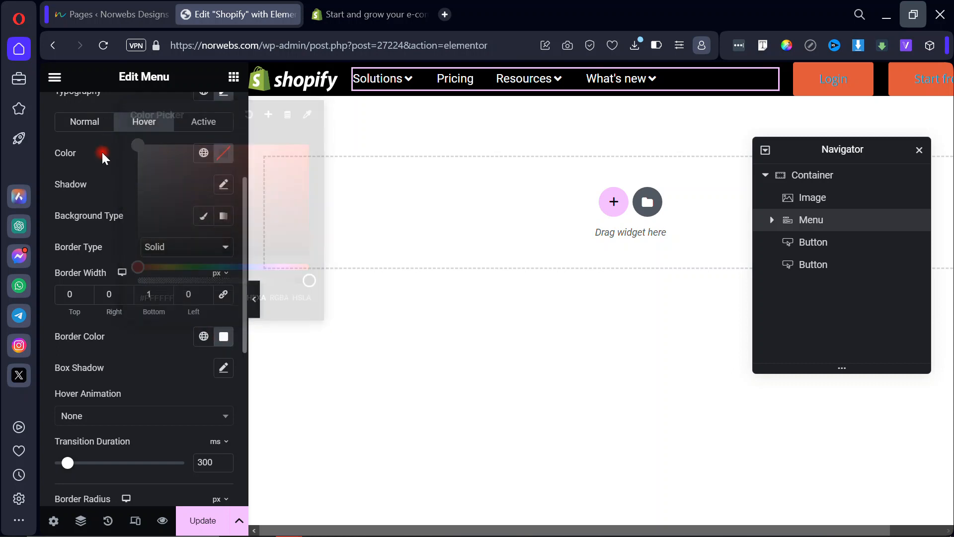
Preview the menu's hover effect without the editing panel and set the hover text color to white, #FFFFFF.
click(255, 302)
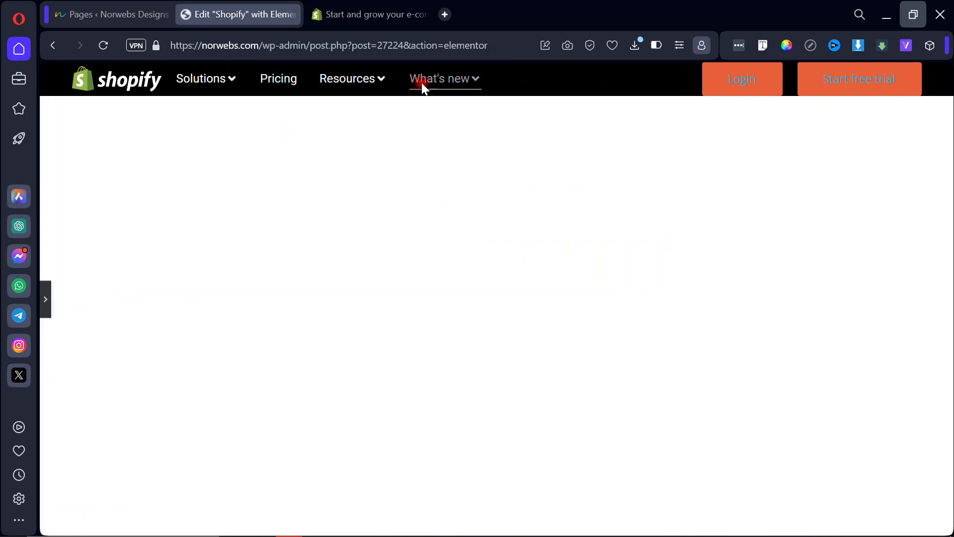
click(47, 300)
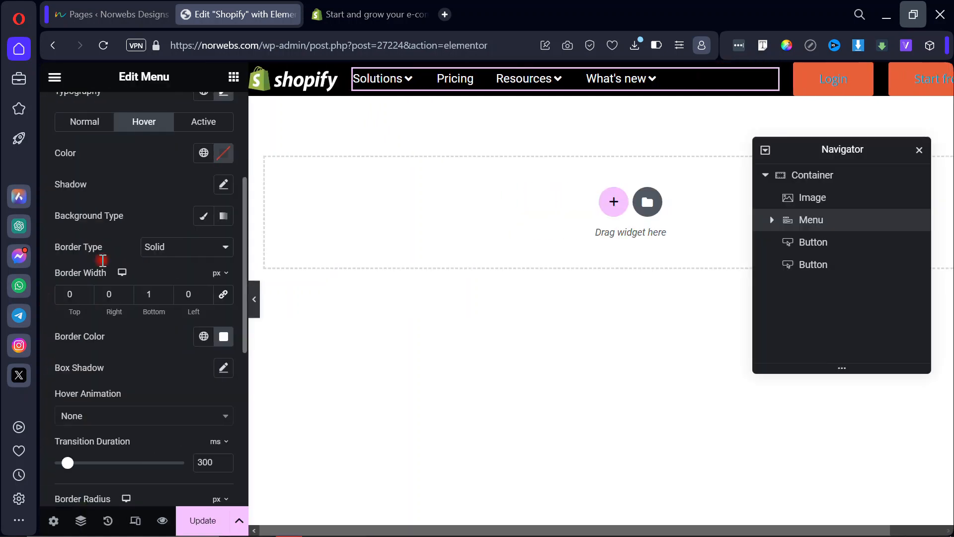
scroll(137, 185, up, 1)
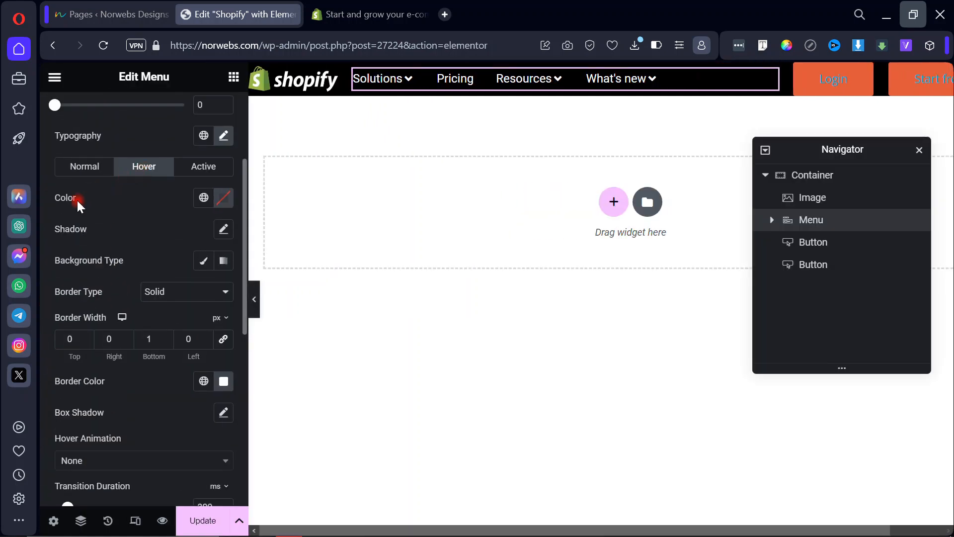
click(224, 198)
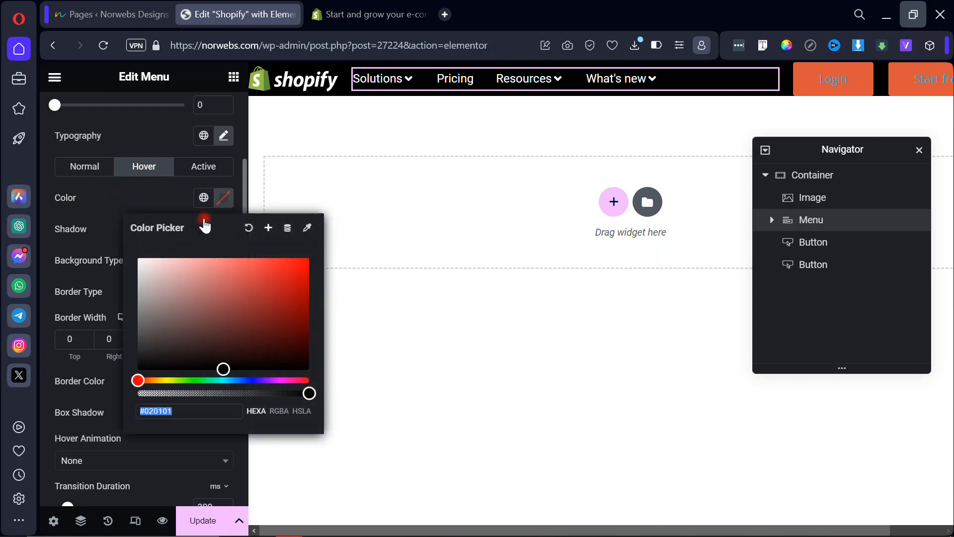
drag(135, 273, 112, 203)
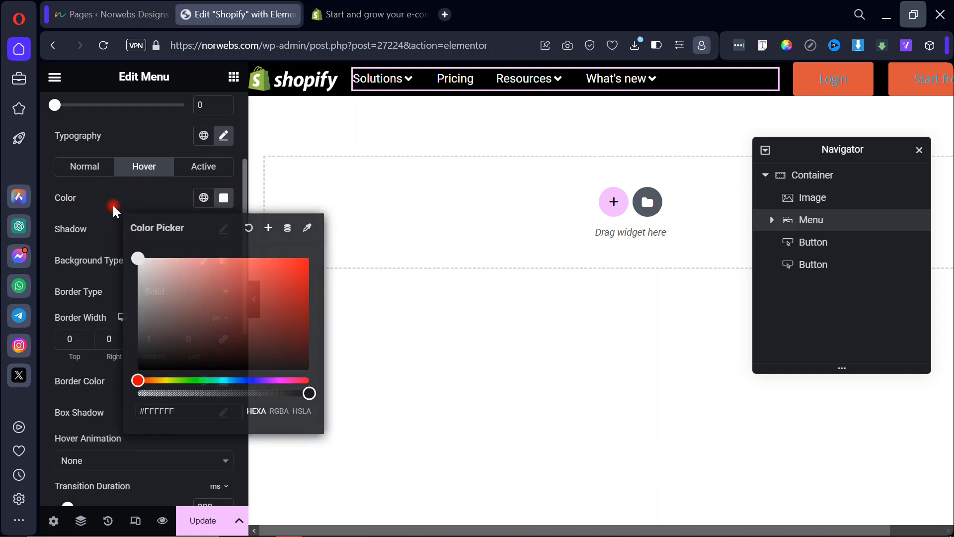
click(112, 204)
Preview the menu's hover underline, compare it with the Shopify homepage's, and return to the Elementor editor.
click(255, 300)
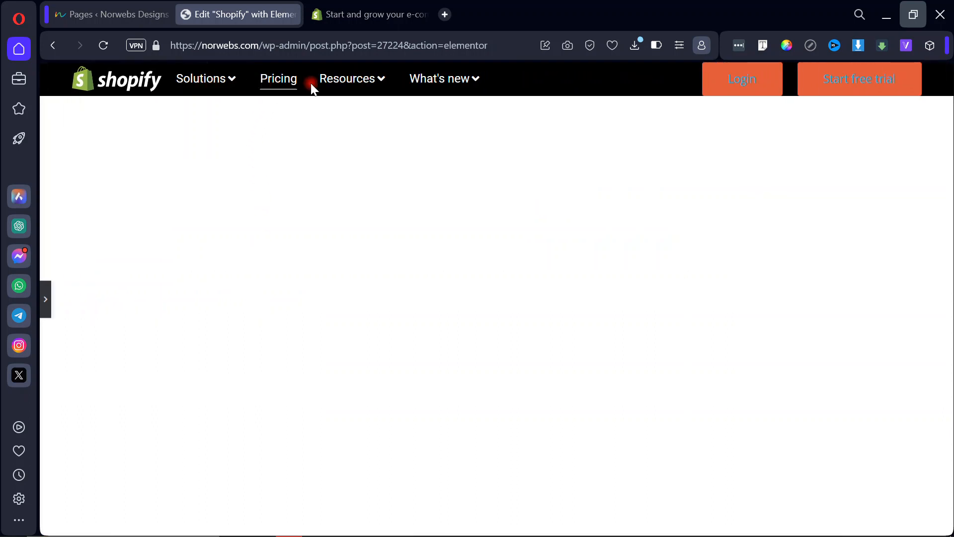
click(366, 14)
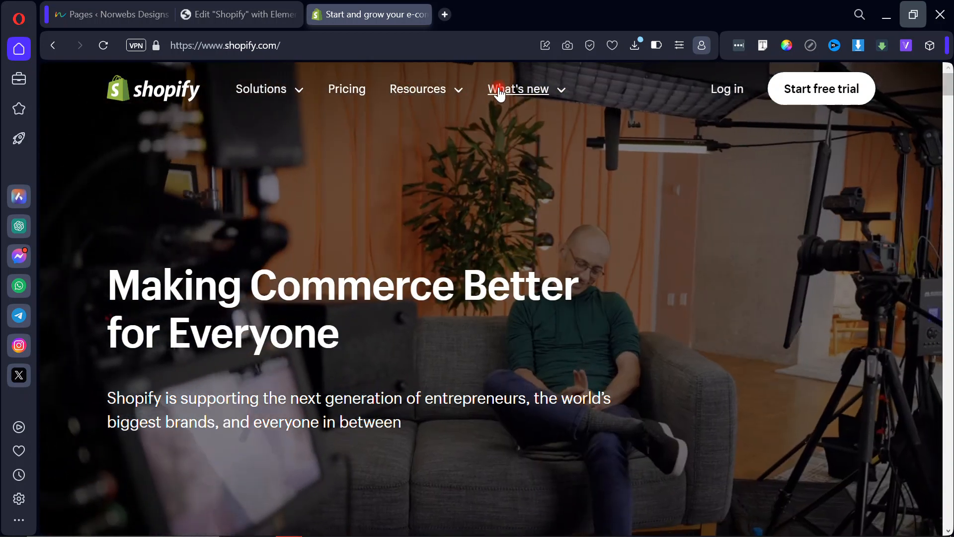
click(261, 7)
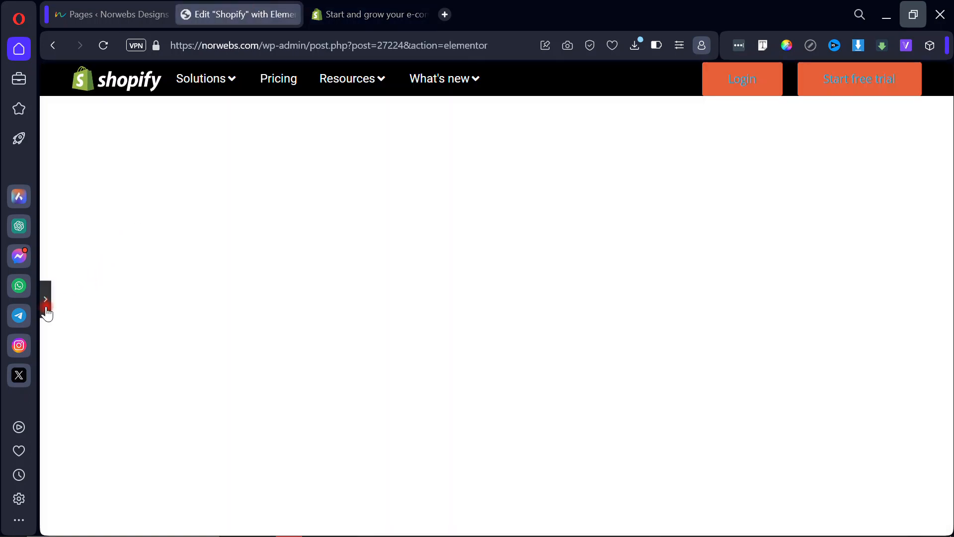
click(45, 315)
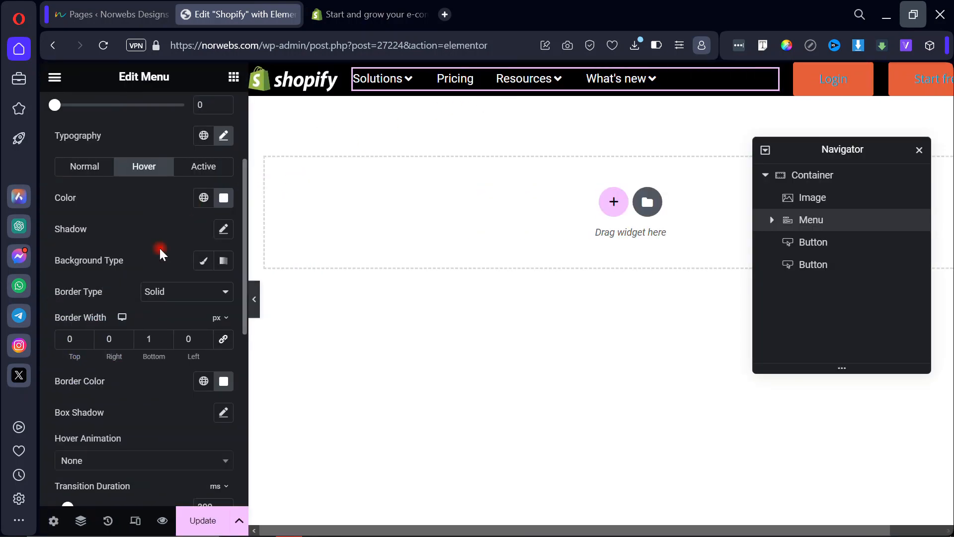
Set the menu items' bottom border width to 2 px in both hover and normal states, and preview the underline.
drag(150, 340, 140, 345)
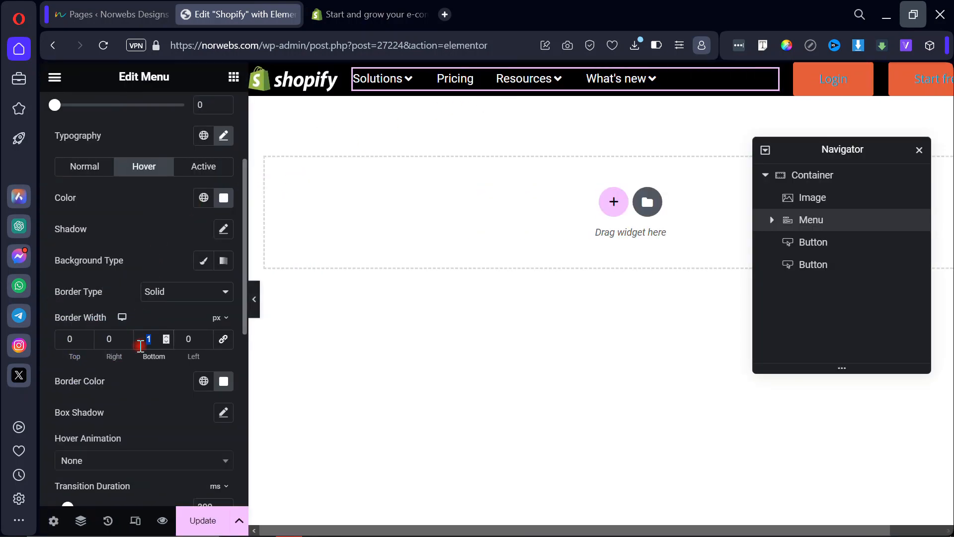
click(83, 172)
text(2)
click(254, 298)
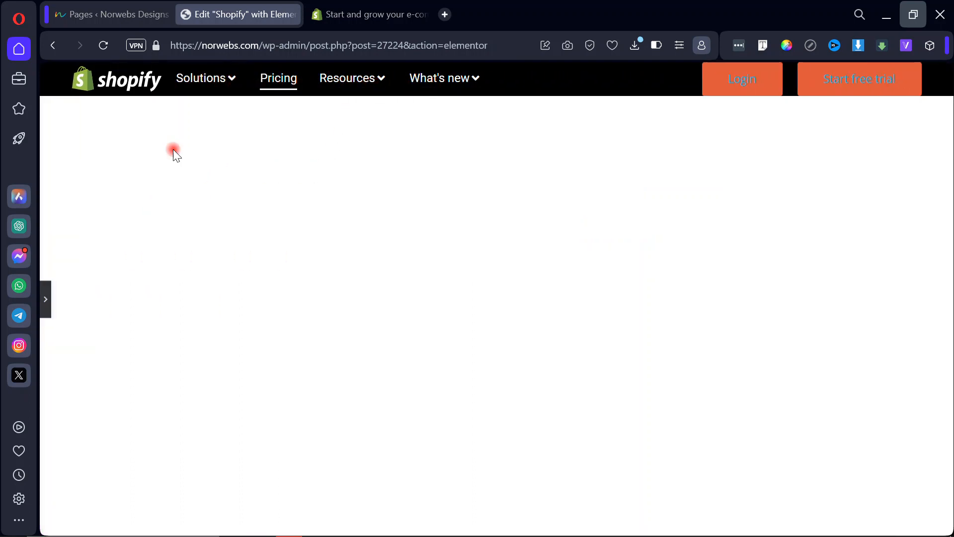
click(46, 300)
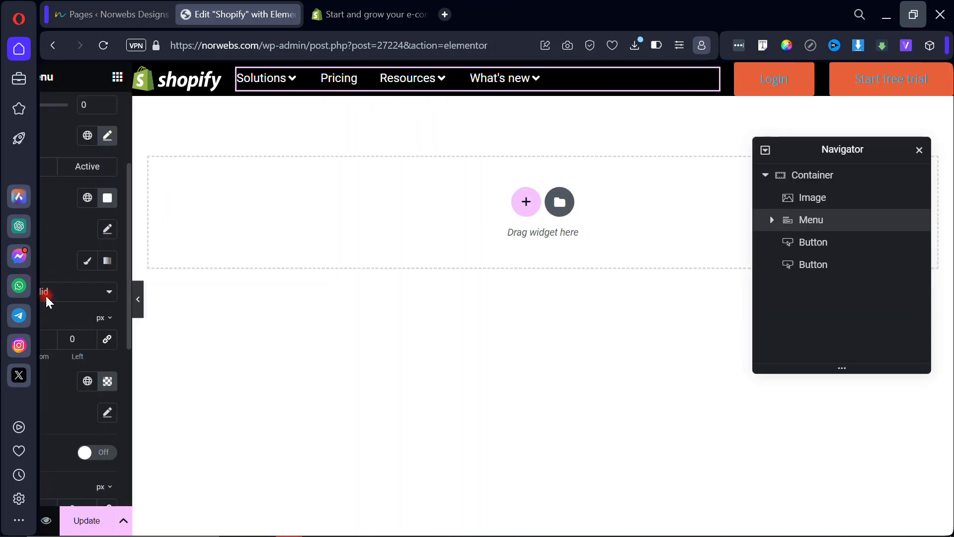
Check the menu items' typography settings and adjust the bottom border width of their normal state.
scroll(133, 278, up, 2)
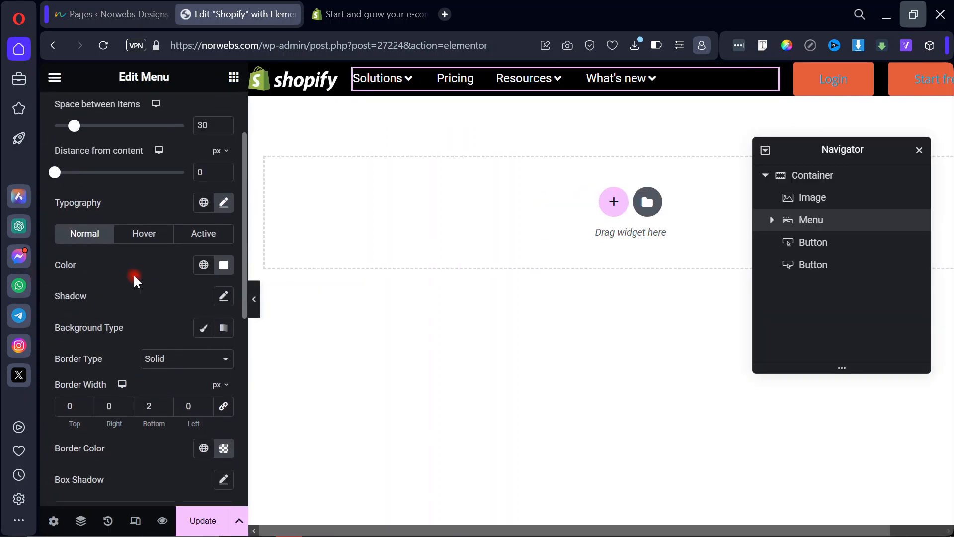
click(225, 202)
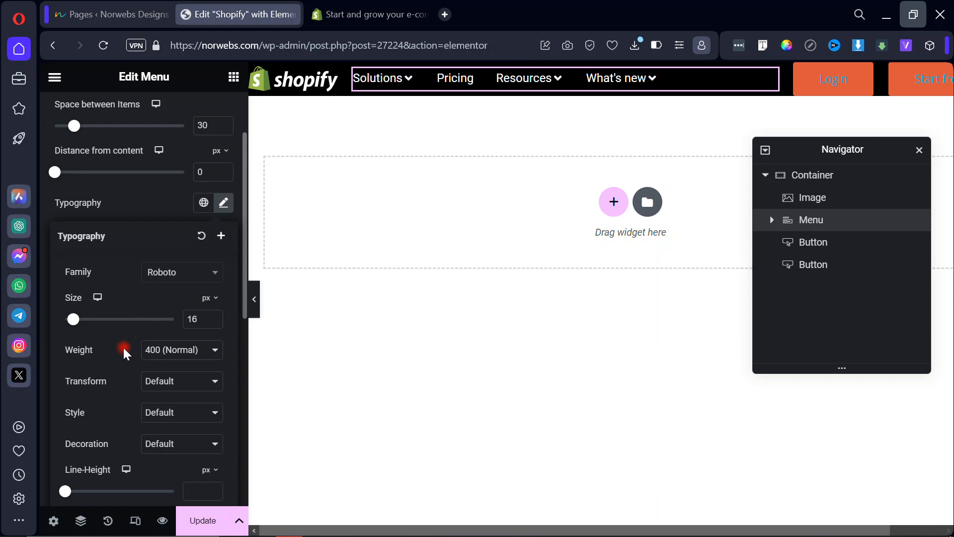
scroll(124, 349, down, 3)
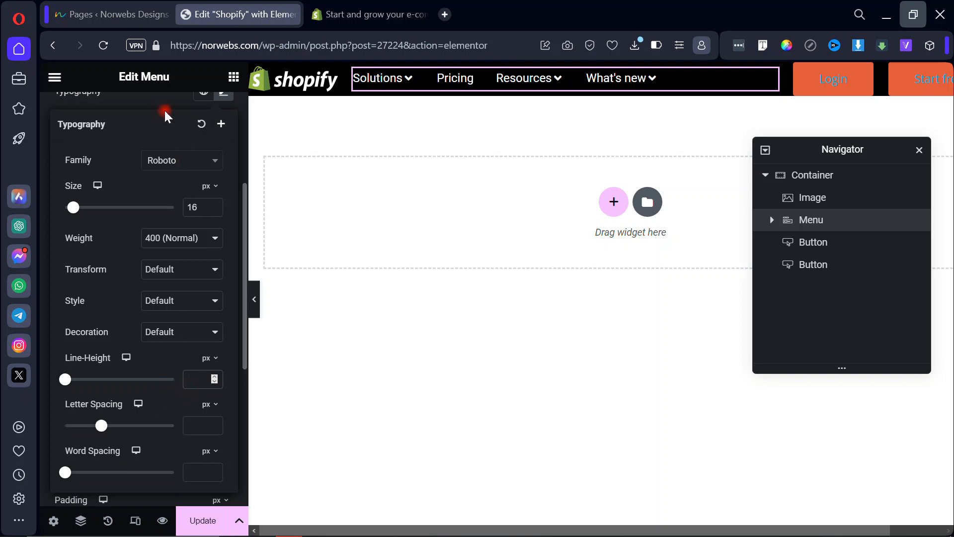
click(148, 104)
scroll(152, 198, down, 1)
click(155, 224)
key(Down)
key(Down)
key(Up)
key(Up)
key(Up)
key(Up)
key(Return)
Switch to the Shopify homepage and inspect the Log in link's color, font and text decoration with Font Finder.
click(368, 5)
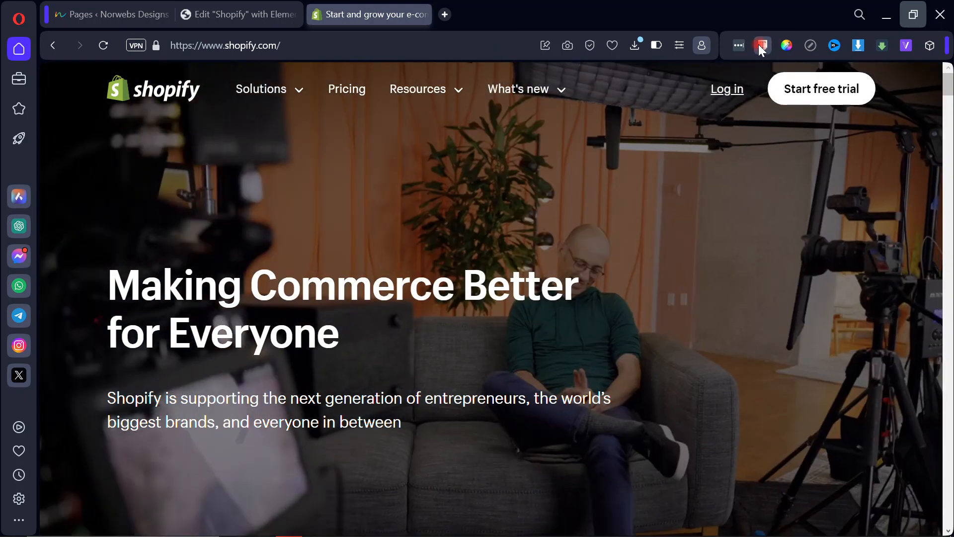
click(759, 44)
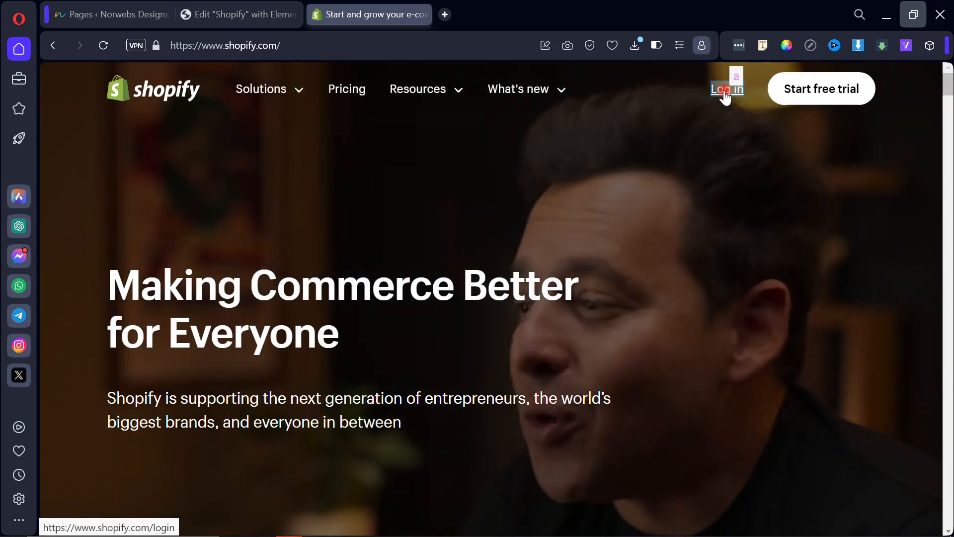
click(725, 95)
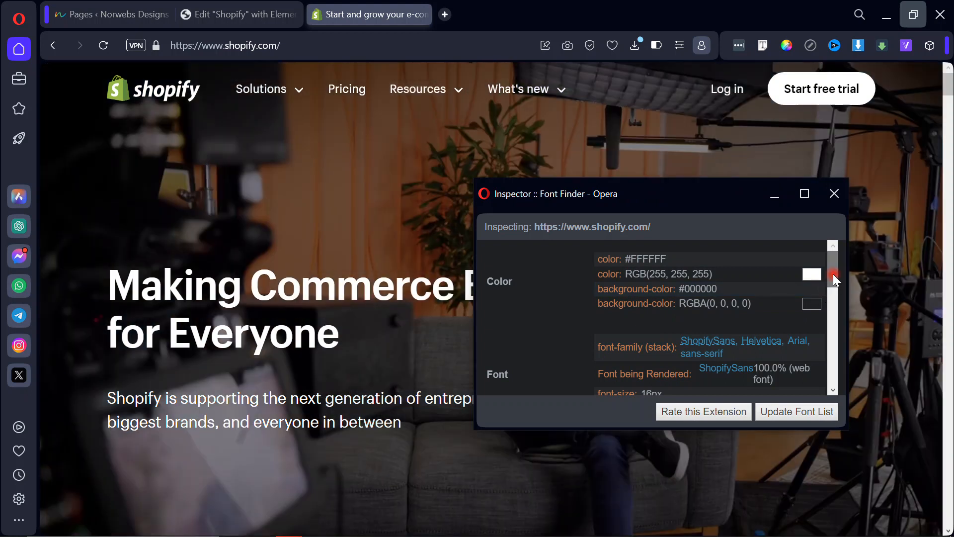
drag(833, 273, 823, 358)
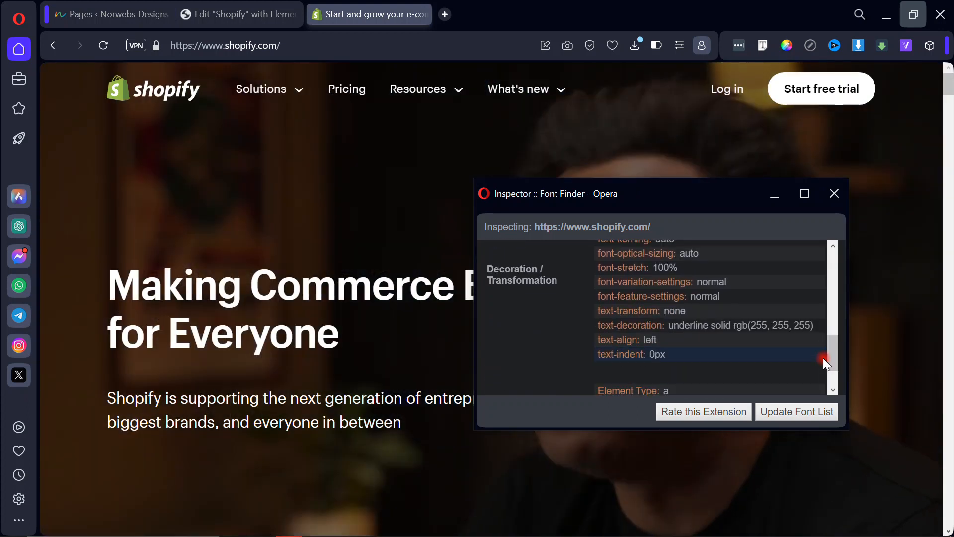
click(834, 190)
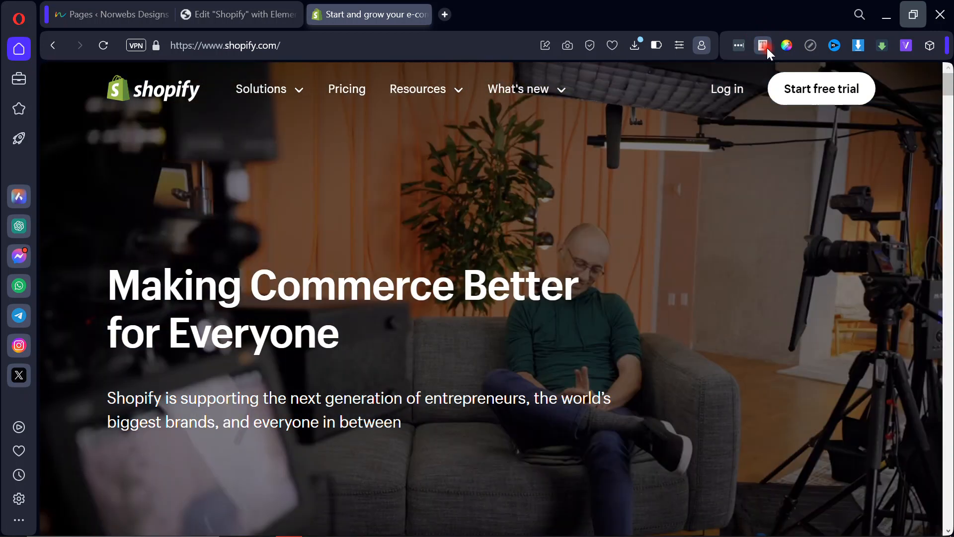
Inspect the Start free trial button's colors, font weight and padding on the Shopify homepage with Font Finder.
click(763, 45)
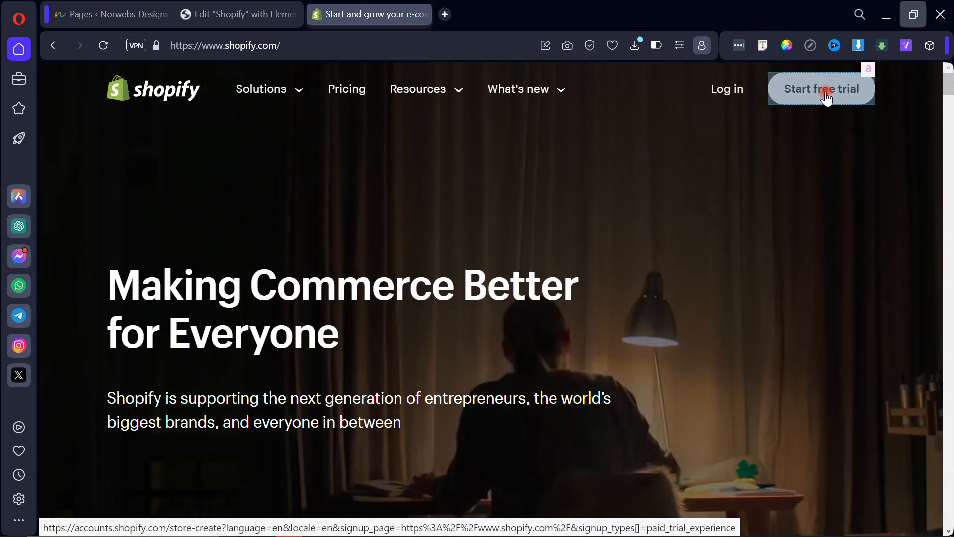
click(826, 98)
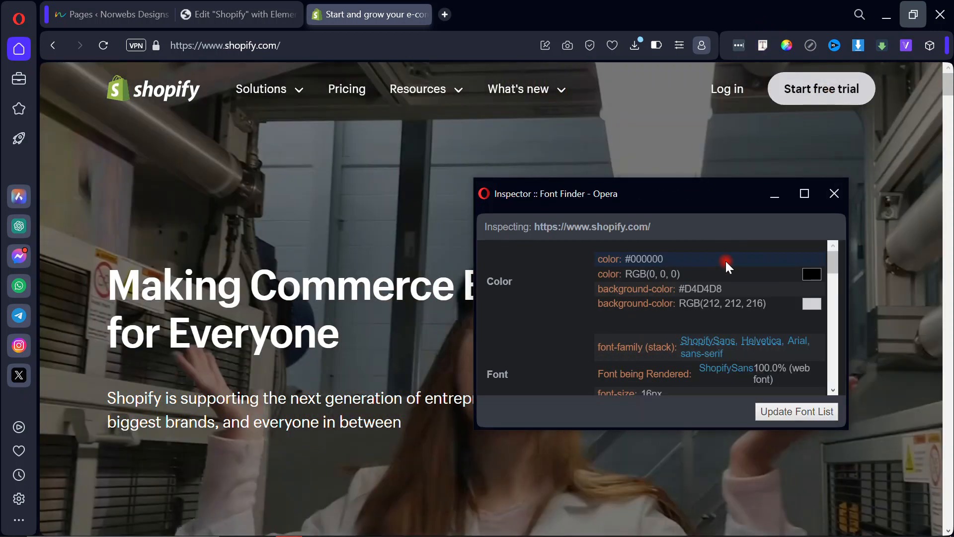
drag(828, 261, 828, 294)
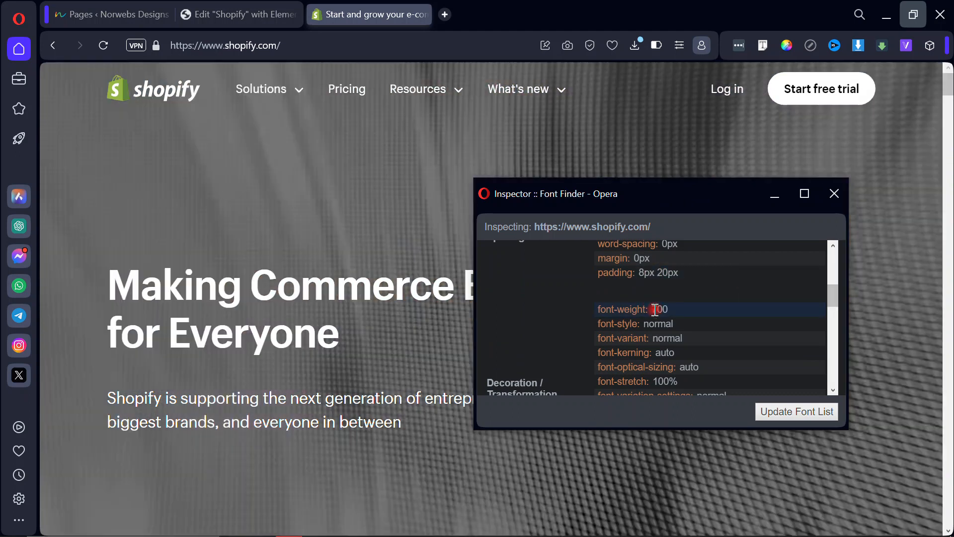
drag(652, 310, 671, 309)
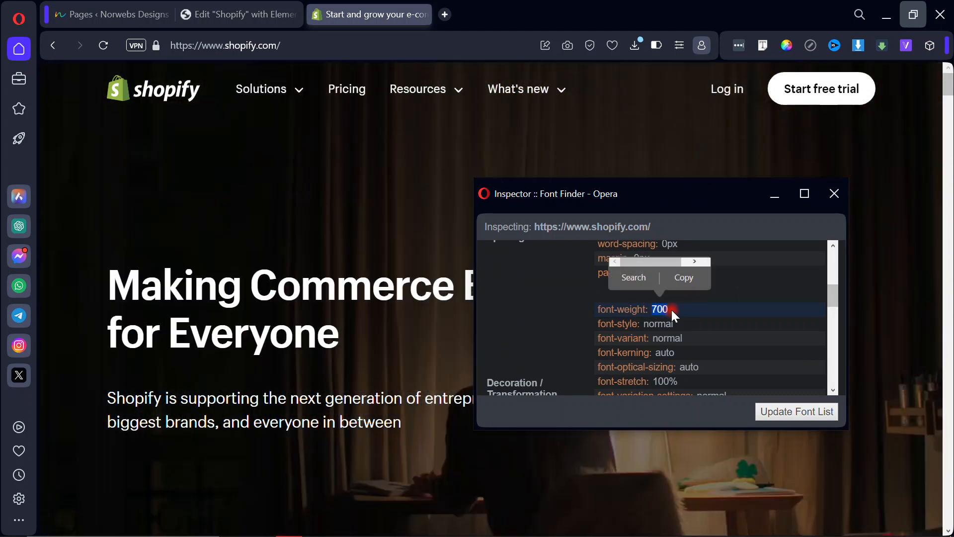
click(671, 308)
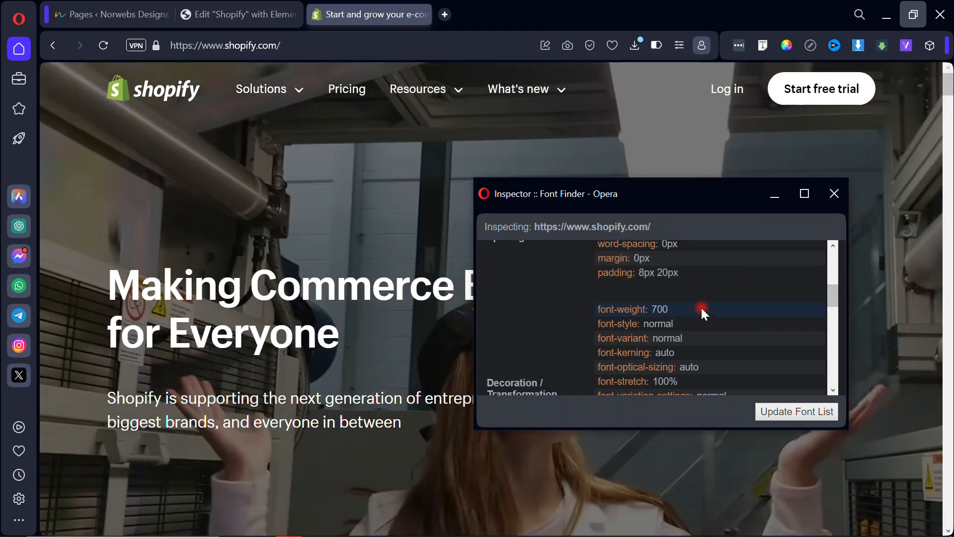
drag(832, 300, 831, 300)
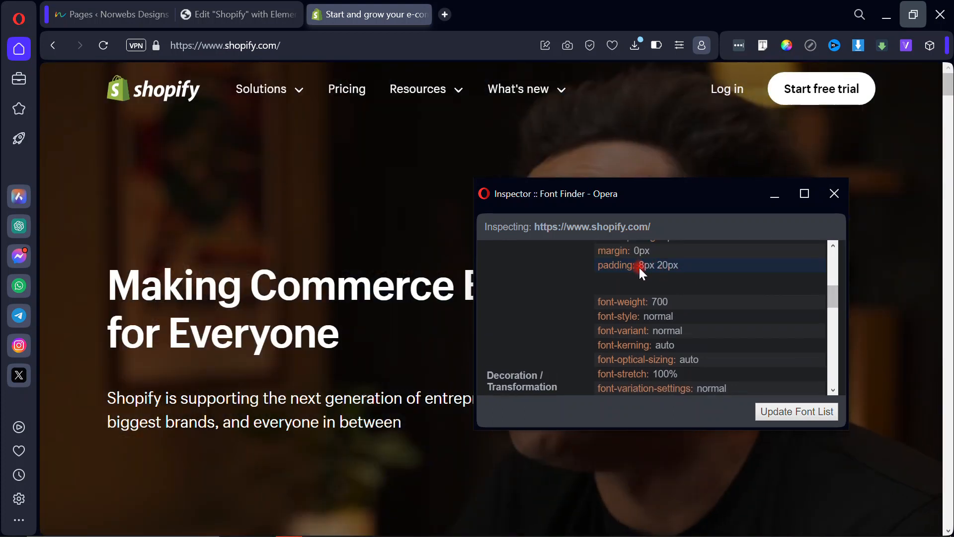
drag(640, 269, 646, 270)
click(660, 267)
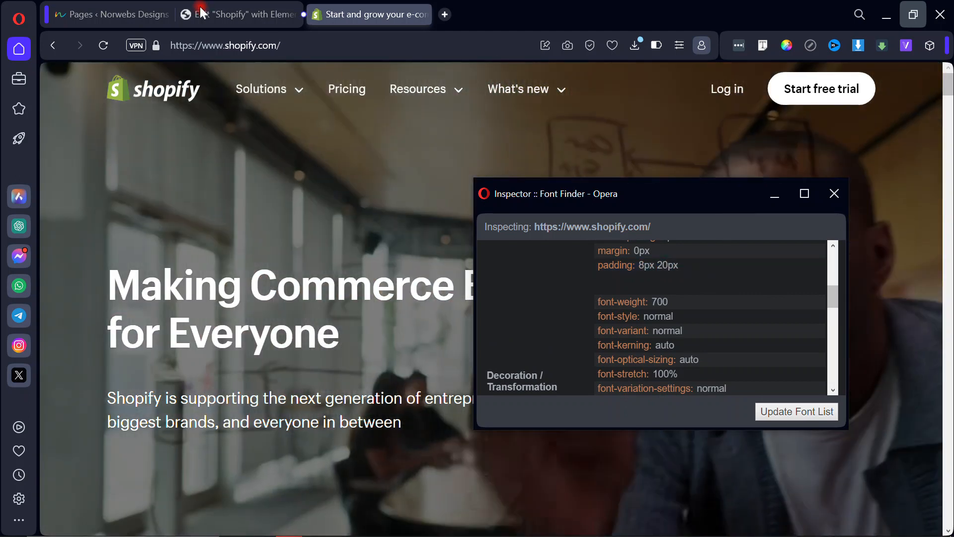
Return to the Elementor editor and set the header container's minimum height to 100 px.
click(201, 10)
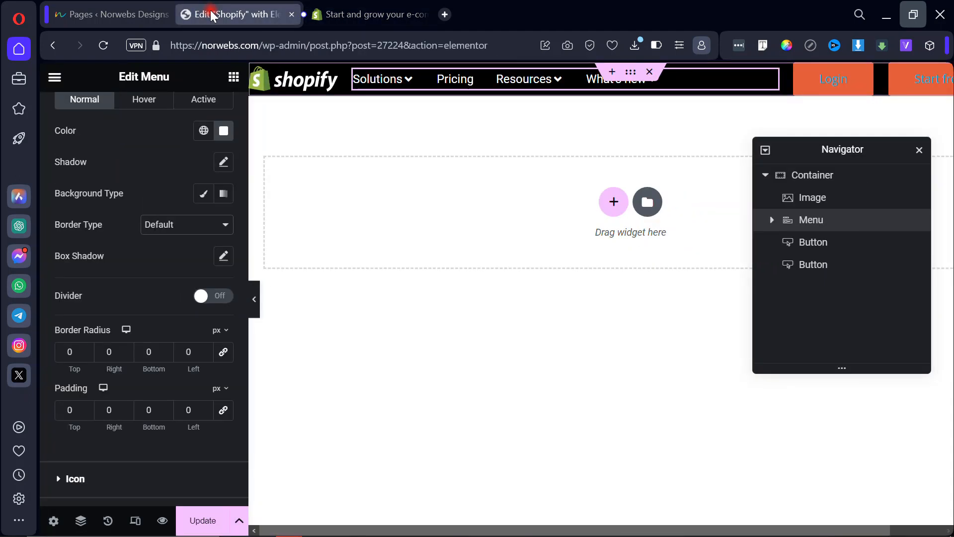
click(914, 76)
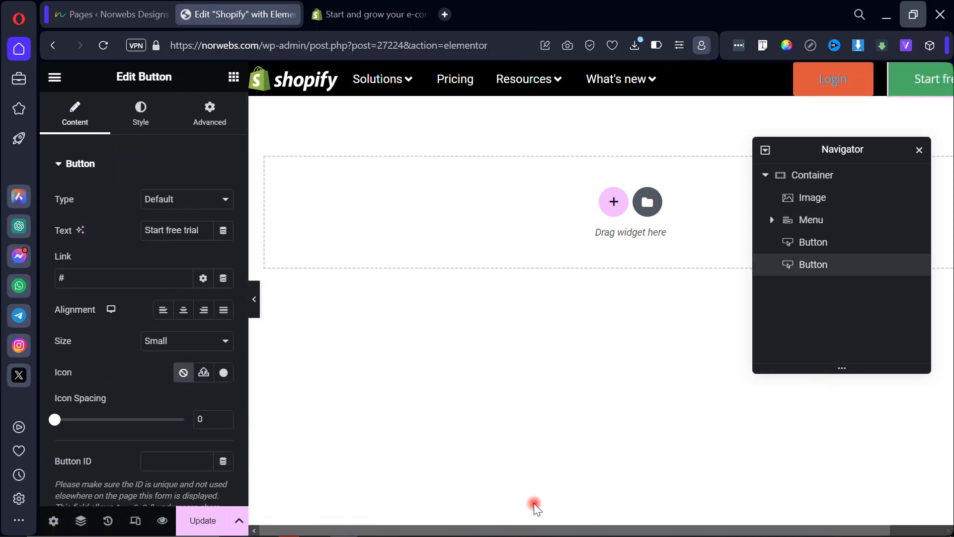
drag(620, 531, 657, 505)
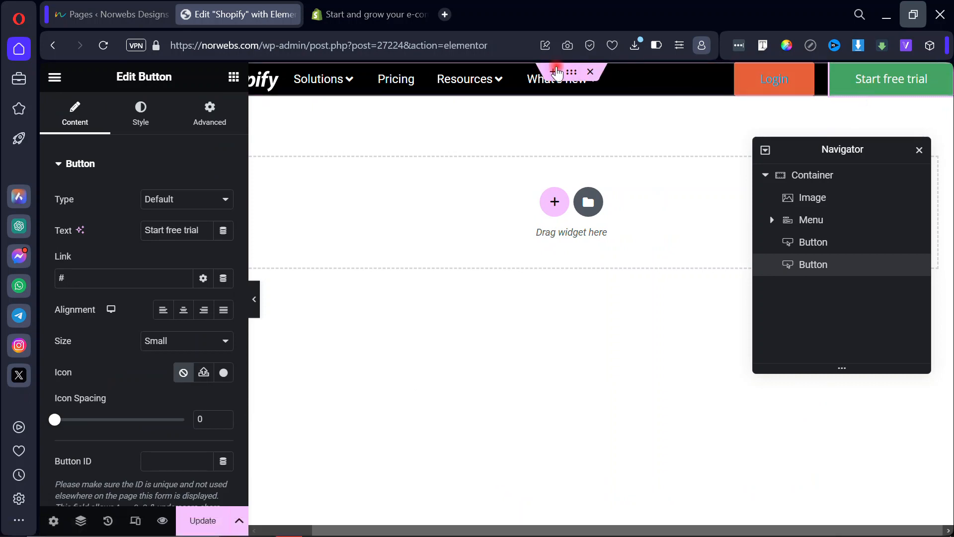
click(572, 74)
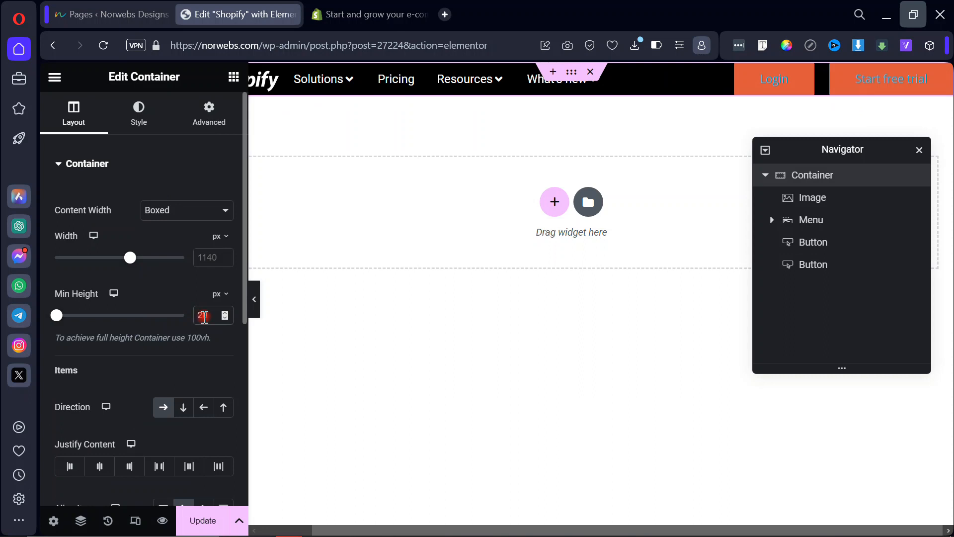
click(203, 317)
text(100)
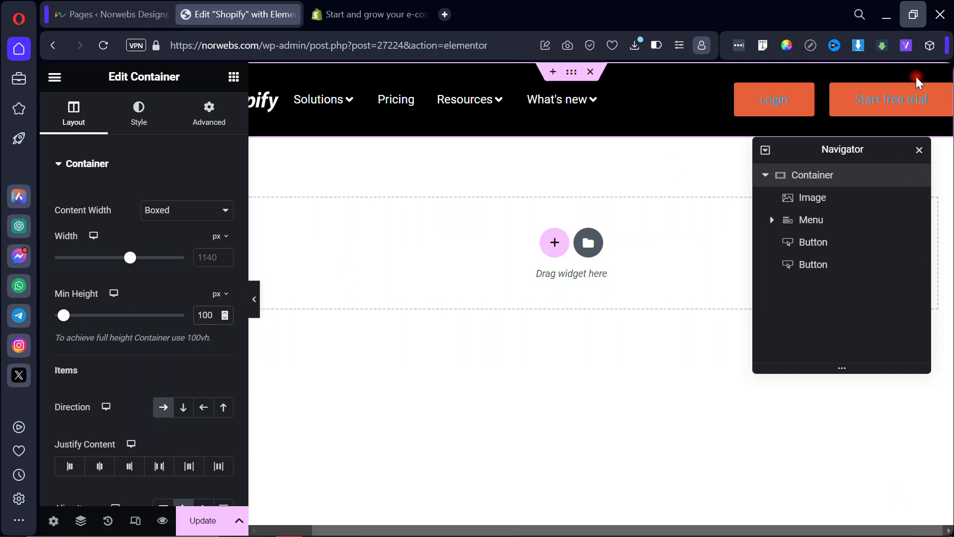
Set the Start free trial button's typography to Roboto, size 16 px, weight 700 (Bold).
click(946, 99)
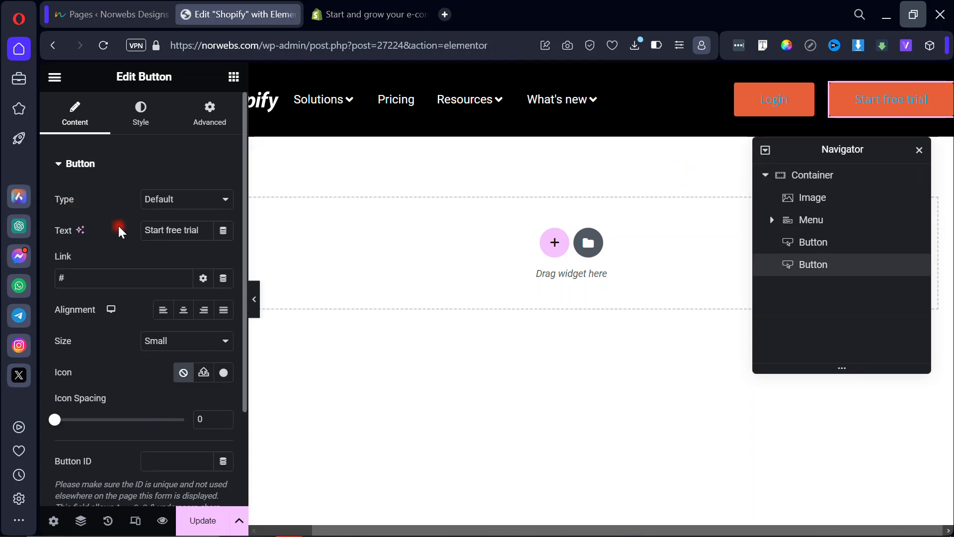
click(136, 109)
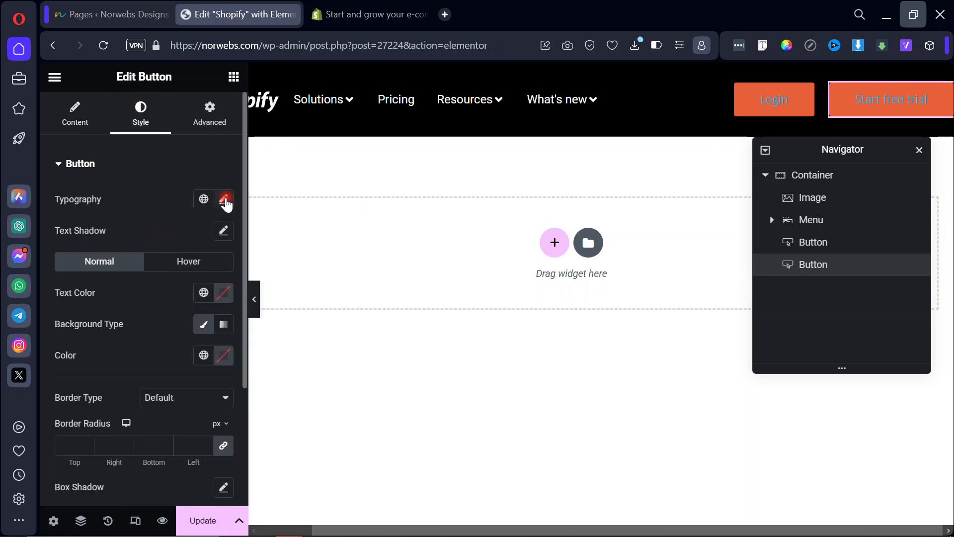
click(225, 200)
click(180, 271)
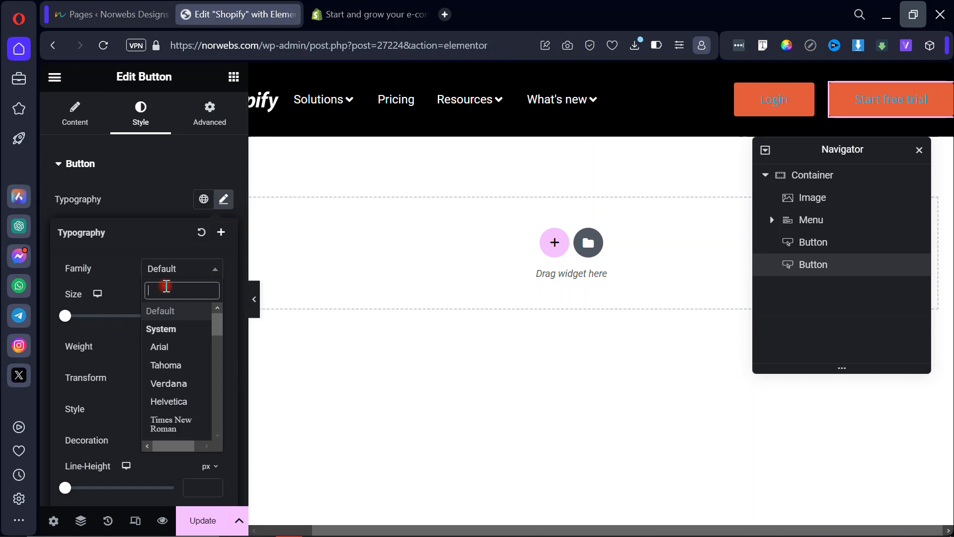
text(roboto)
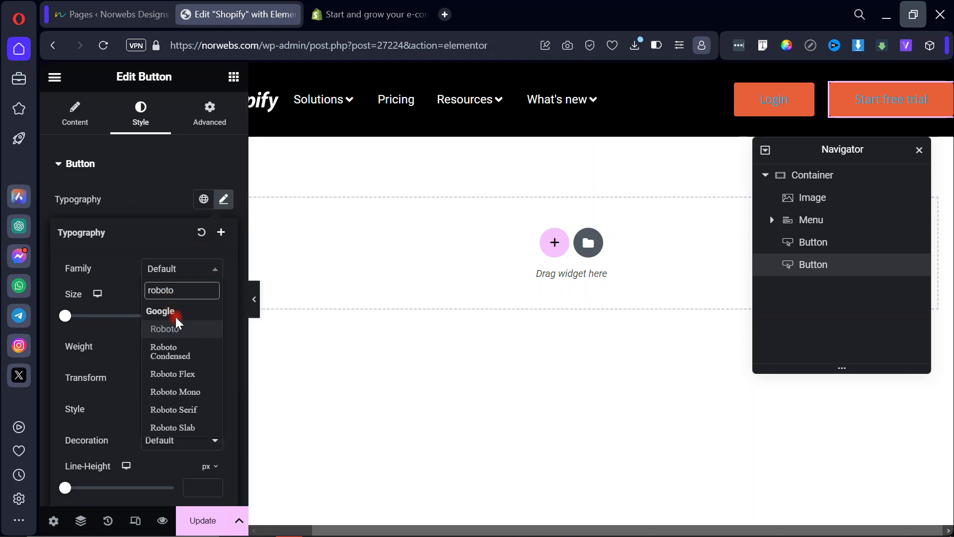
click(178, 330)
text(16)
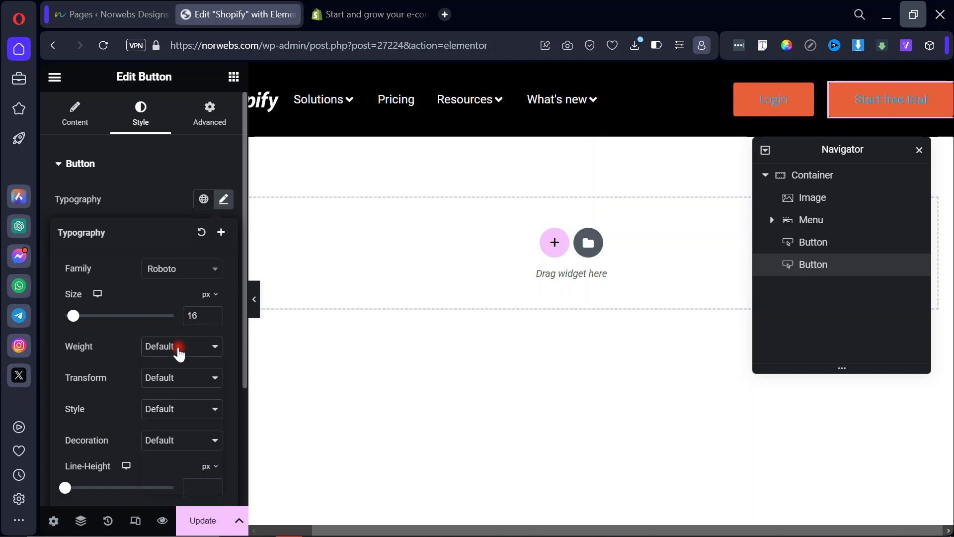
click(179, 347)
click(171, 431)
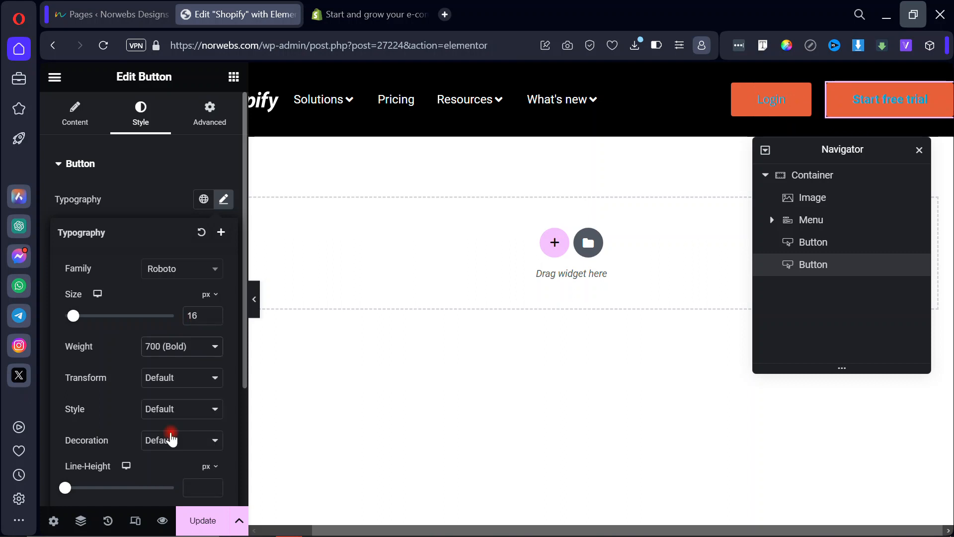
click(168, 202)
Give the Start free trial button a white background and near-black text, #020101, in its normal state.
scroll(168, 203, down, 1)
scroll(168, 202, down, 2)
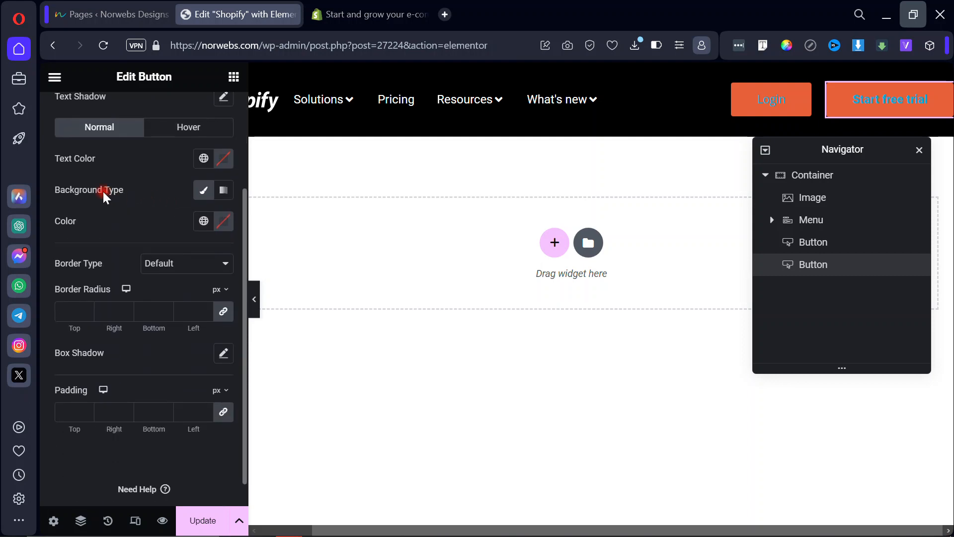
click(222, 222)
drag(143, 298, 139, 284)
click(121, 226)
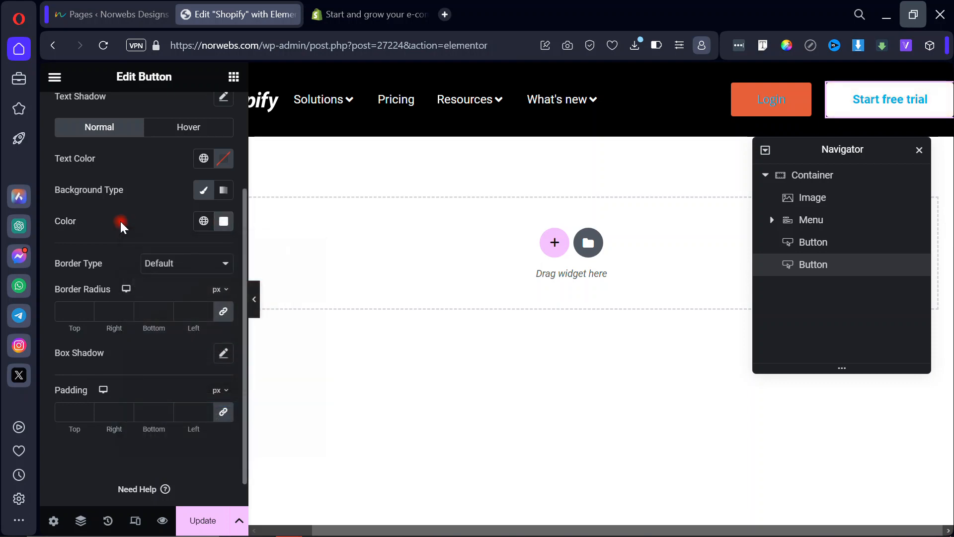
click(220, 159)
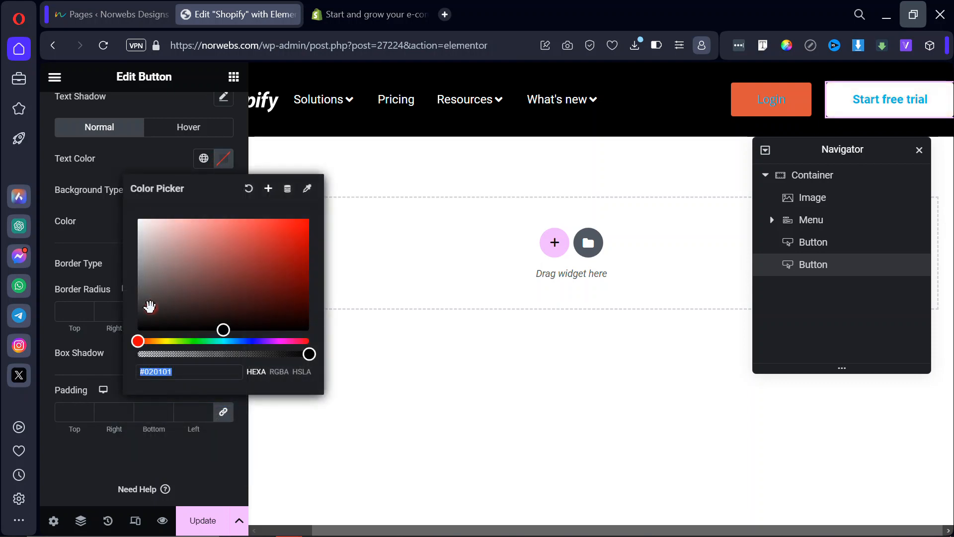
click(86, 234)
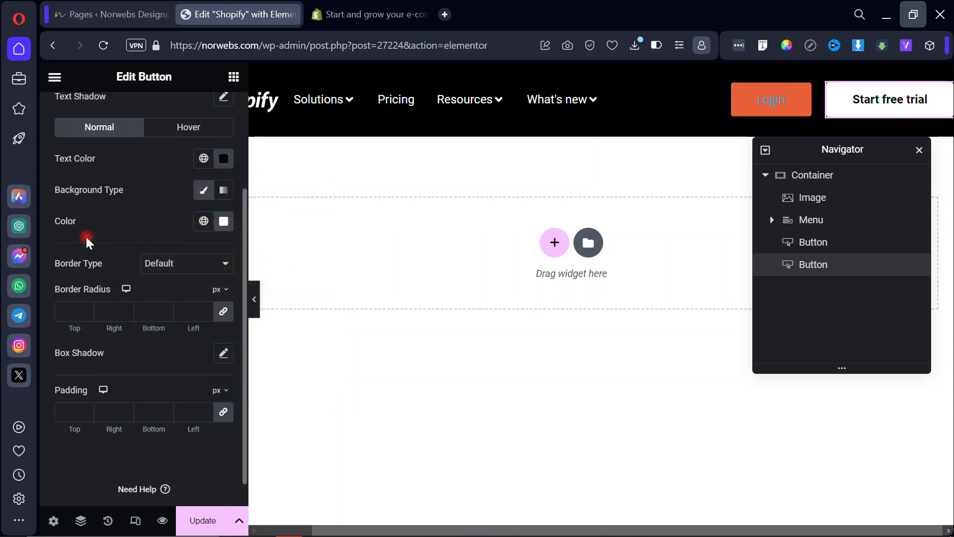
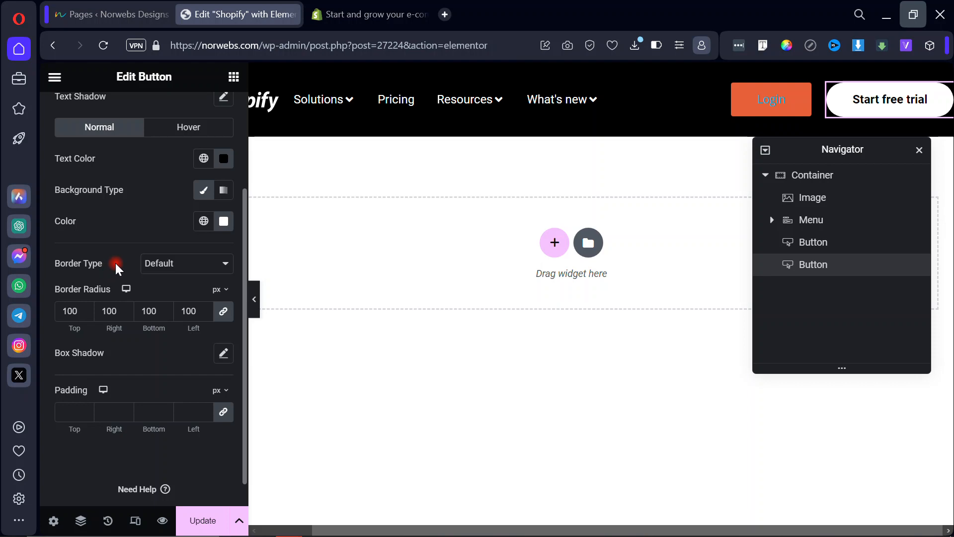
Set the Start free trial button's padding to 8 px, unlink the sides, and set the right padding to 20 px.
click(70, 411)
text(8)
click(222, 420)
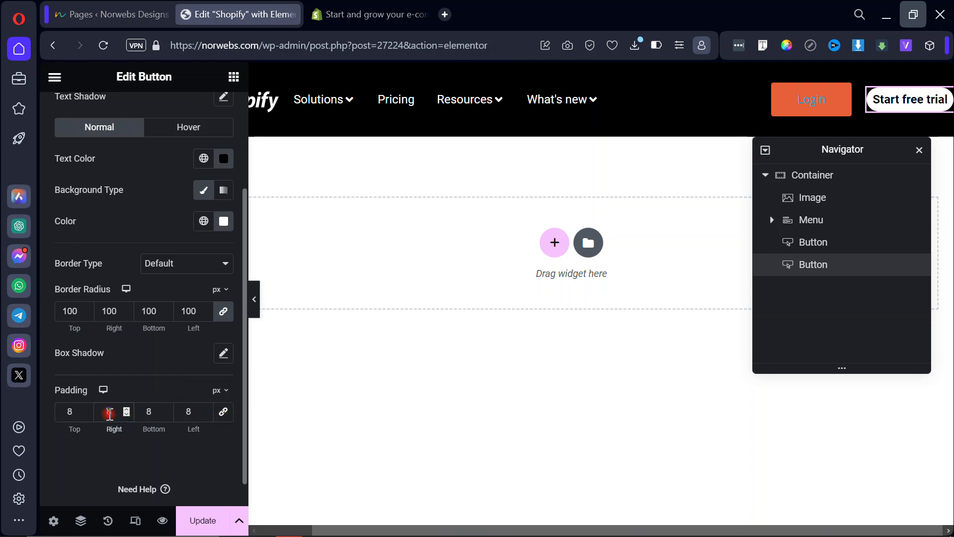
double_click(110, 414)
text(20)
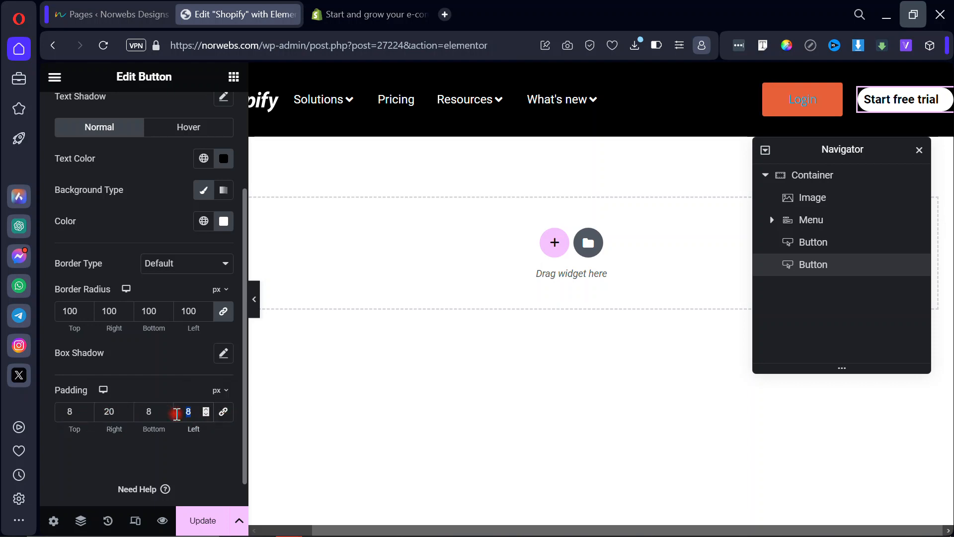
Set the Start free trial button's left padding to 20 px and preview the header at full width.
text(20)
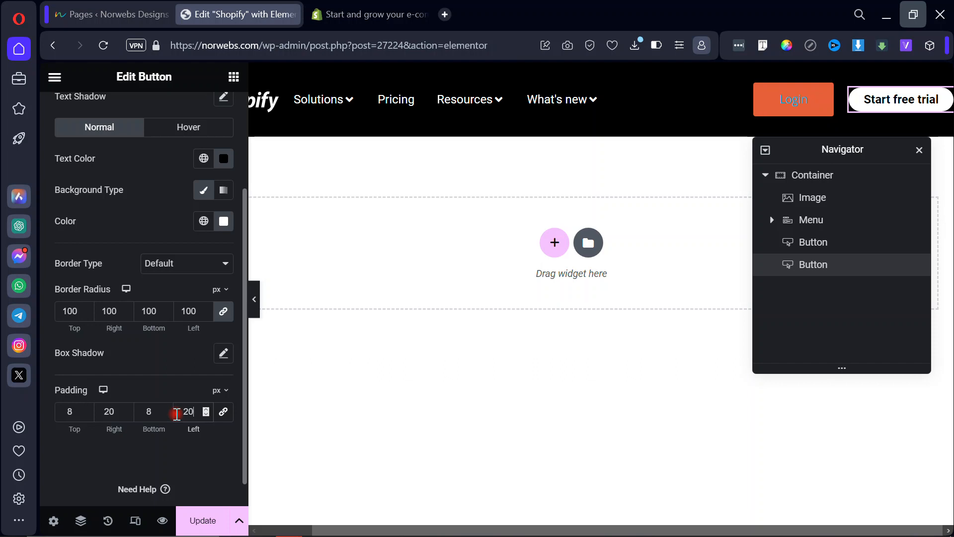
click(165, 389)
click(254, 304)
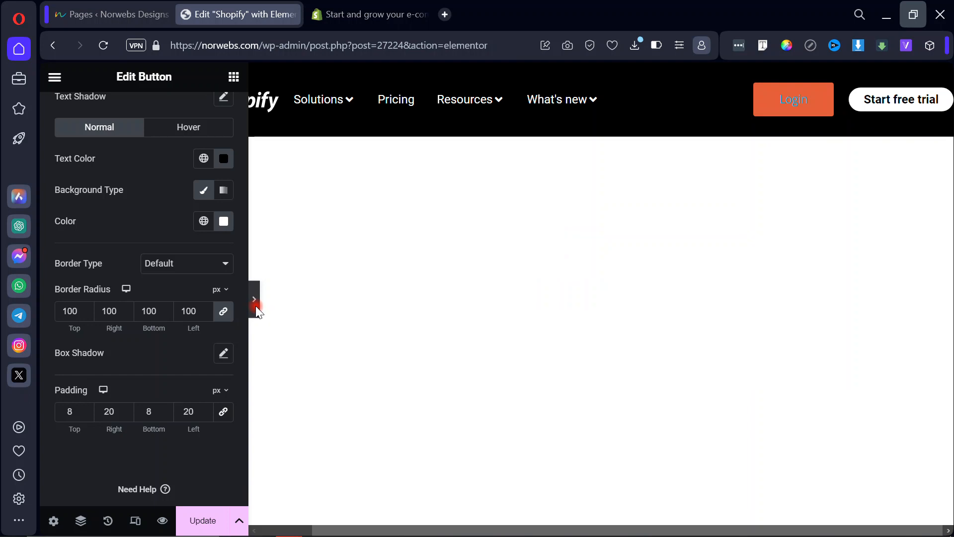
Inspect the line height of the original Shopify button in the Font Finder inspector, then close the inspector.
click(378, 15)
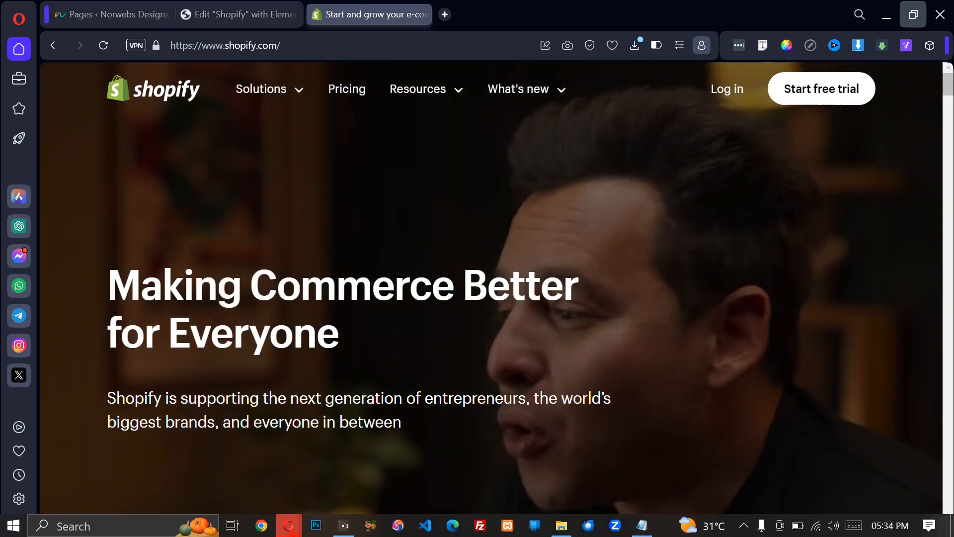
mouse_move(295, 532)
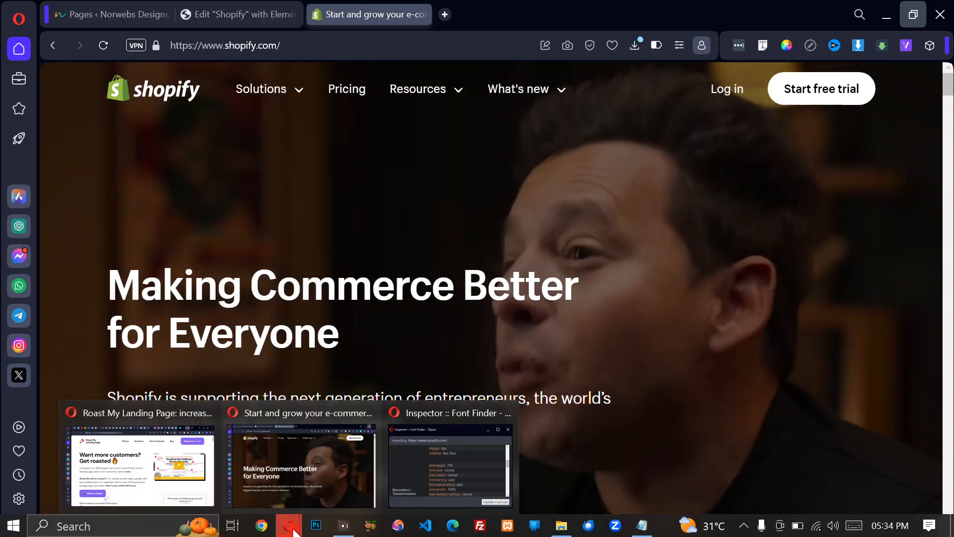
click(408, 476)
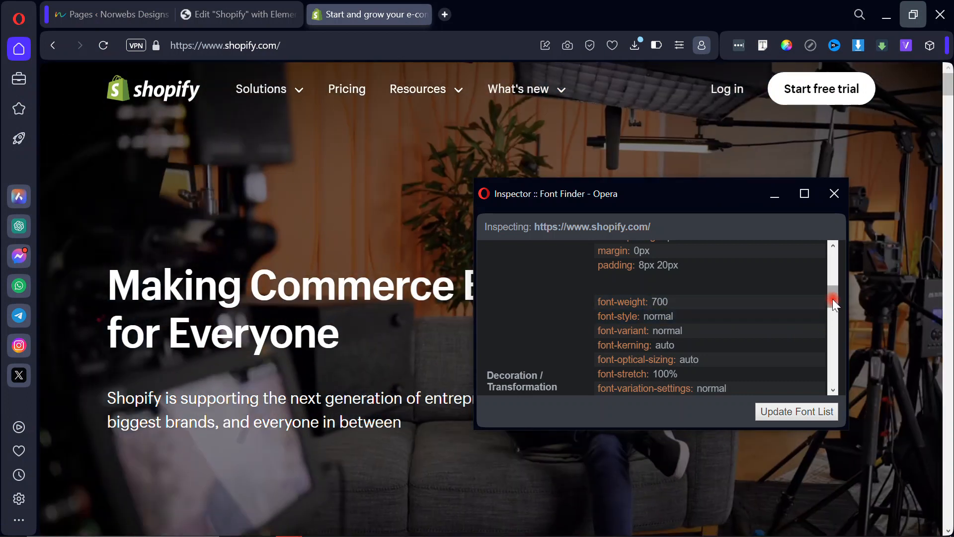
drag(833, 299, 834, 286)
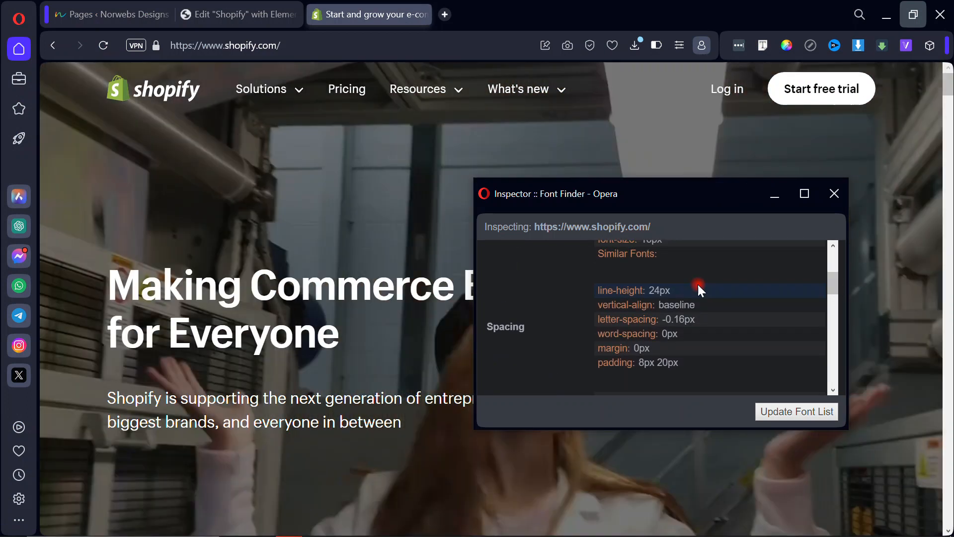
drag(648, 293, 662, 291)
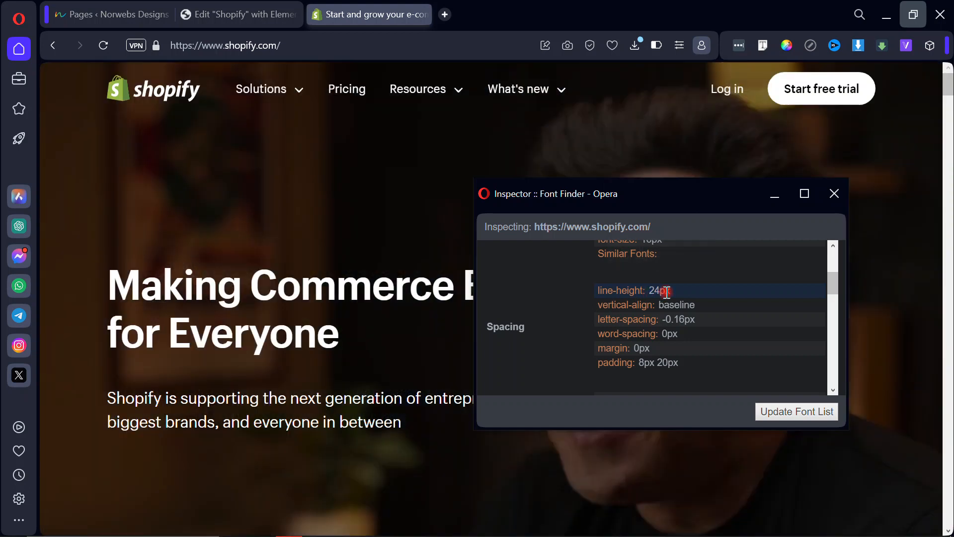
click(835, 193)
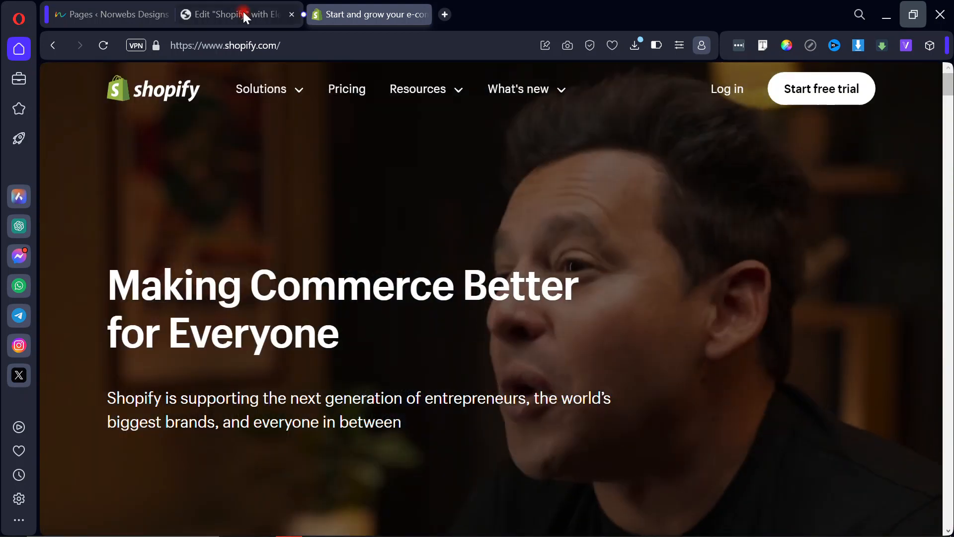
Check the Start free trial button's typography settings in Elementor and preview the header at full width.
click(244, 11)
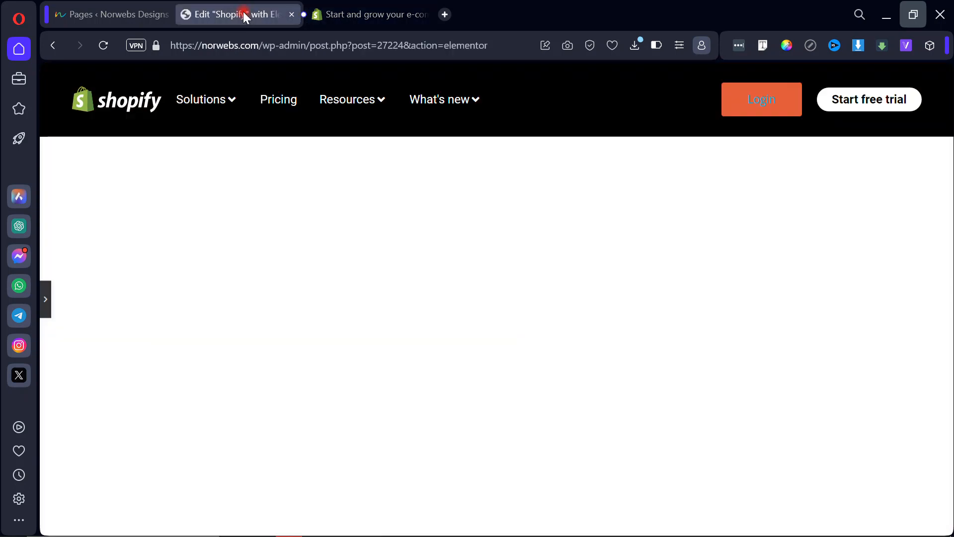
click(45, 314)
scroll(124, 224, up, 3)
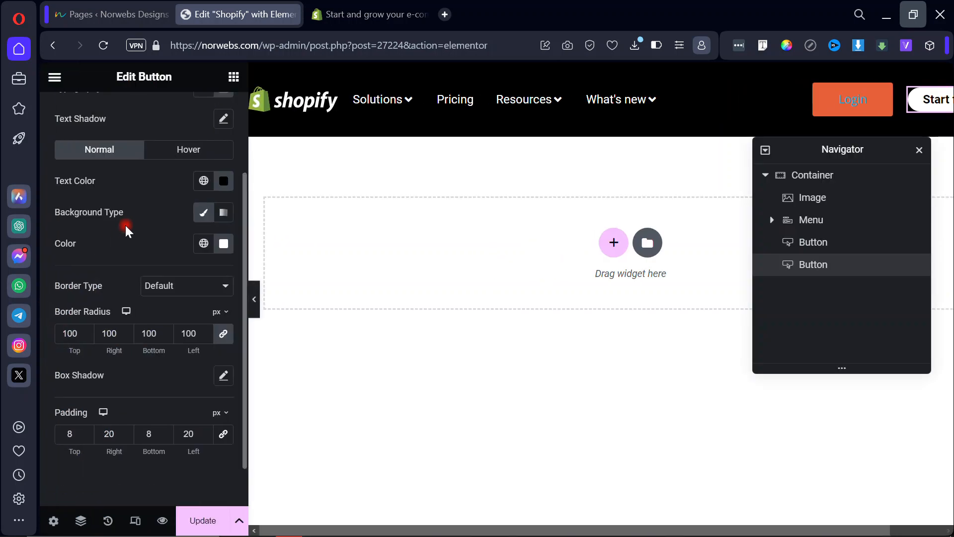
click(224, 178)
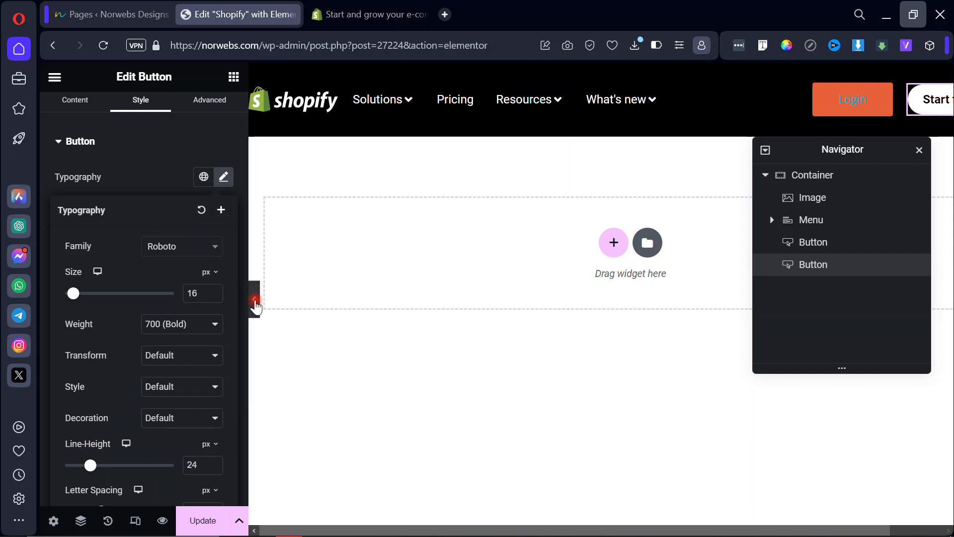
click(255, 301)
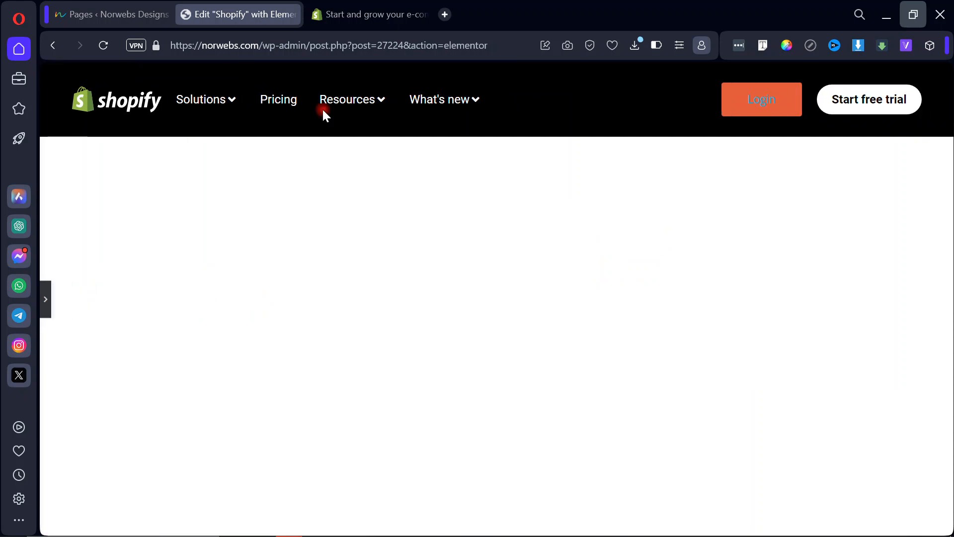
Compare the original Shopify site's header buttons with the rebuilt header in Elementor.
click(389, 14)
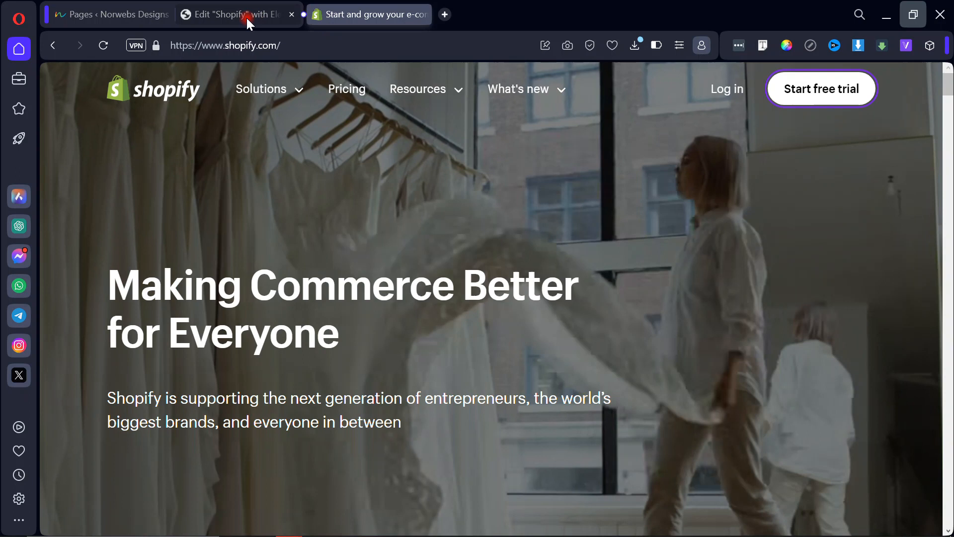
click(247, 17)
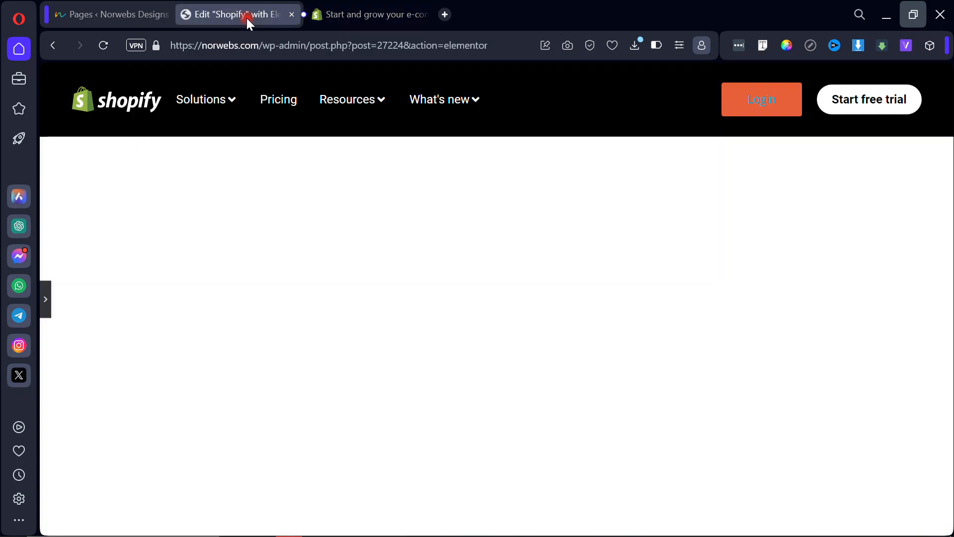
click(347, 13)
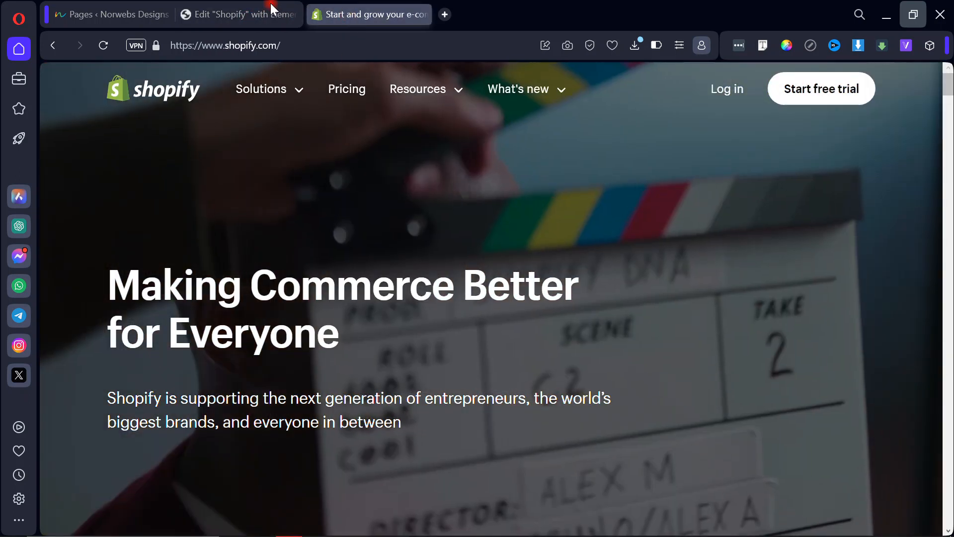
click(254, 15)
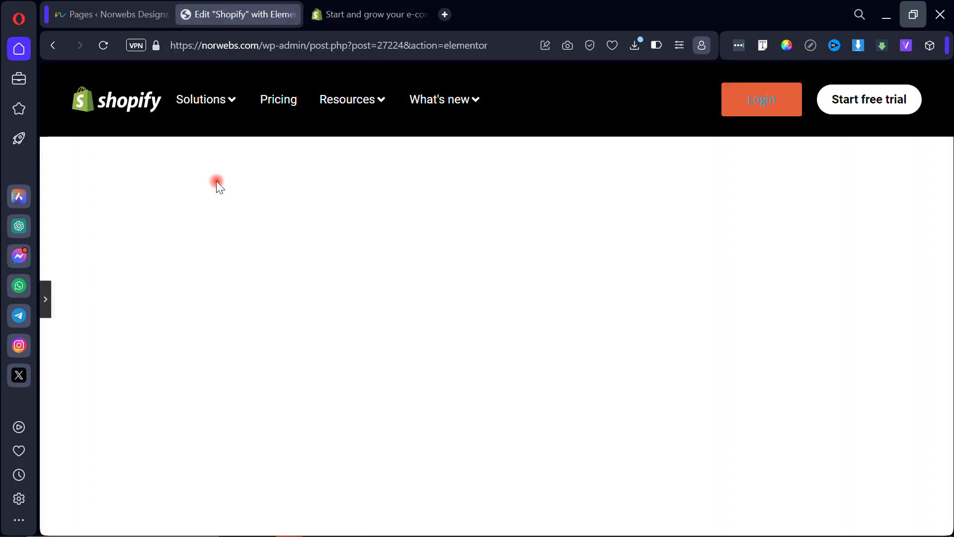
Give the Start free trial button a solid border 1 px wide on all sides in white #FFFFFF.
click(44, 311)
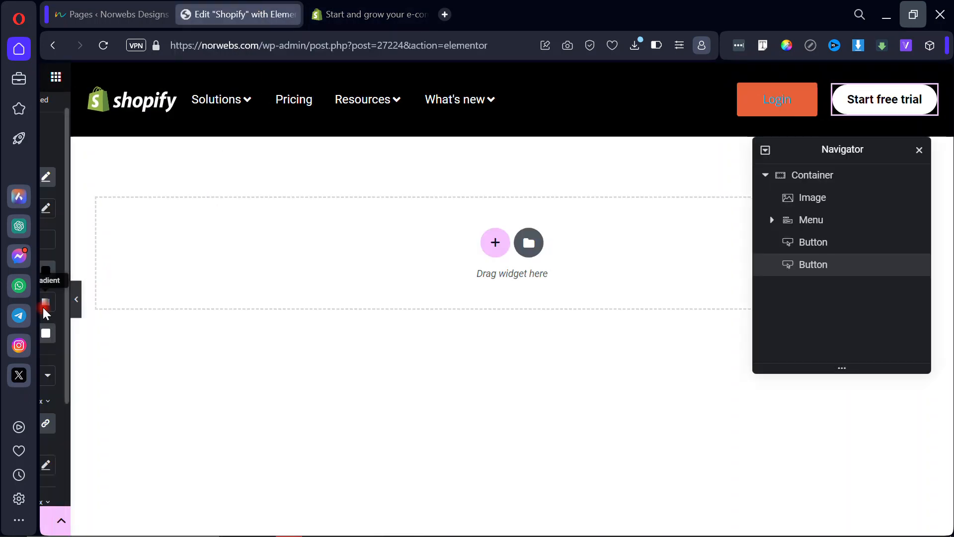
scroll(139, 336, down, 3)
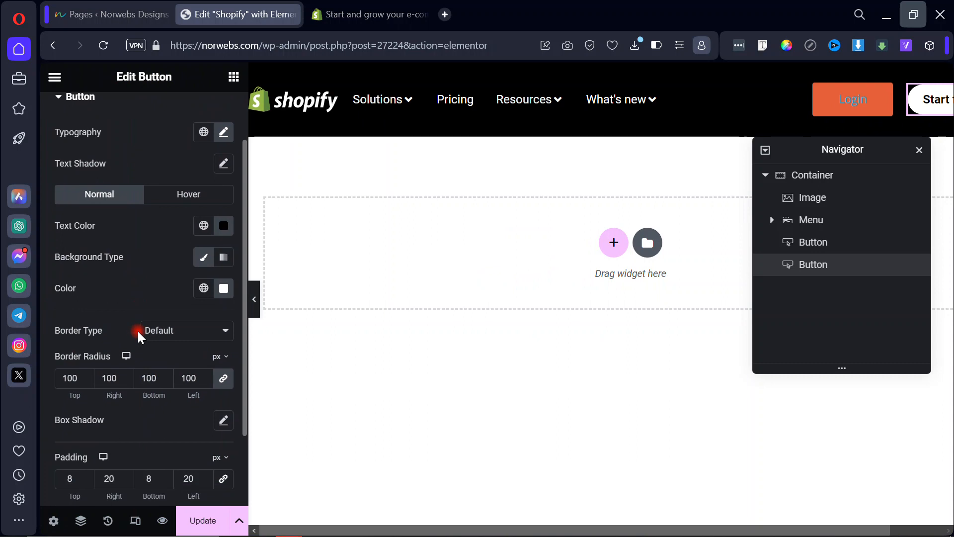
click(165, 268)
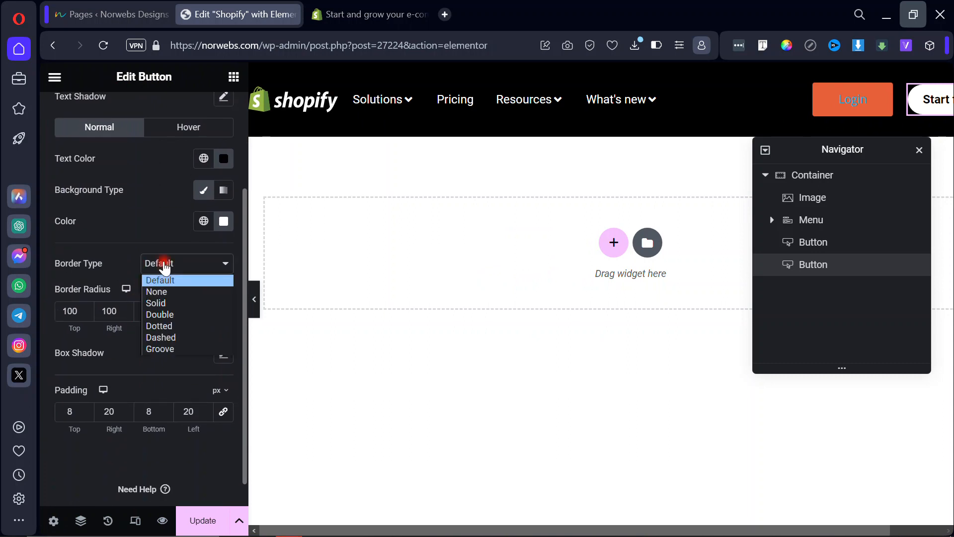
click(159, 300)
click(73, 310)
text(1)
click(217, 354)
mouse_move(181, 259)
mouse_down()
mouse_move(149, 180)
mouse_move(120, 141)
mouse_up()
click(94, 217)
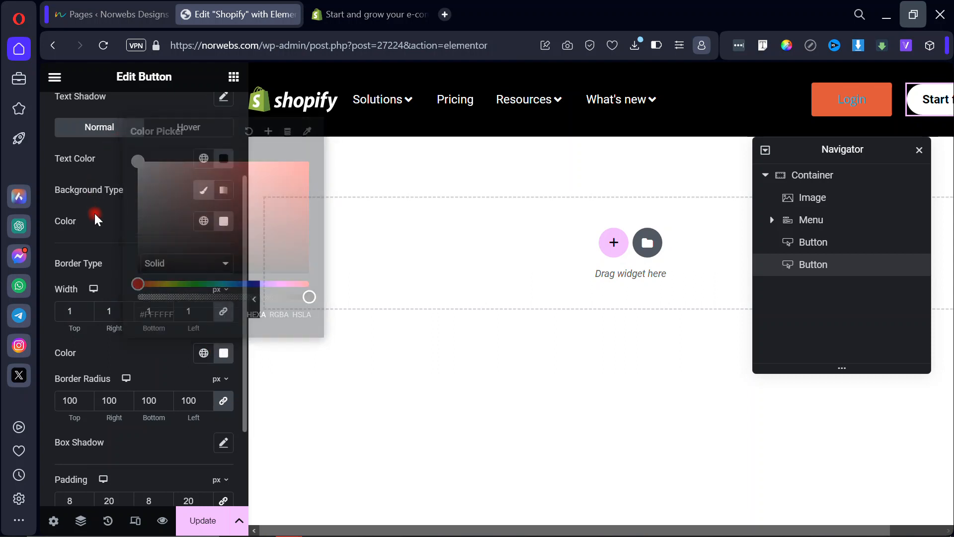
Check the original button's hover effect and set the Start free trial button's hover background color to semi-transparent #020101DB.
click(379, 17)
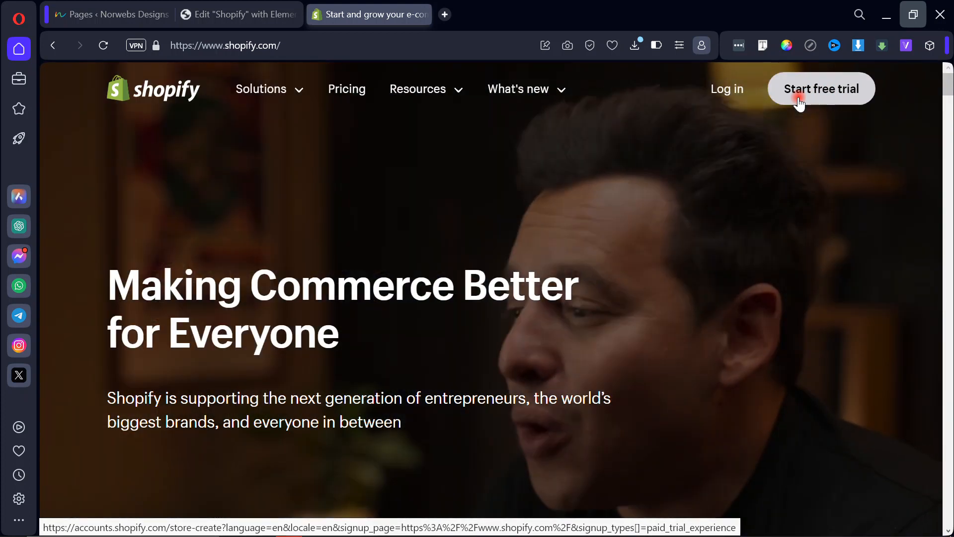
click(248, 10)
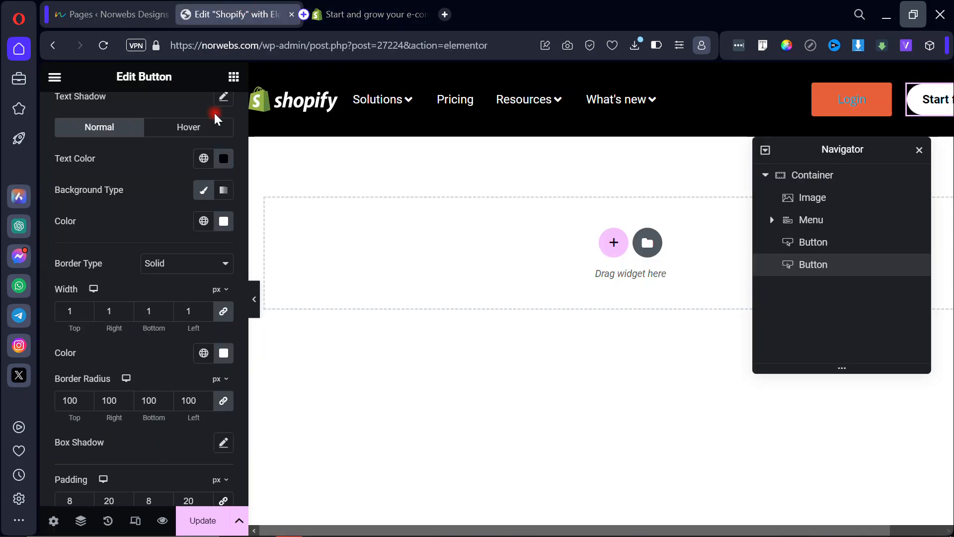
click(172, 130)
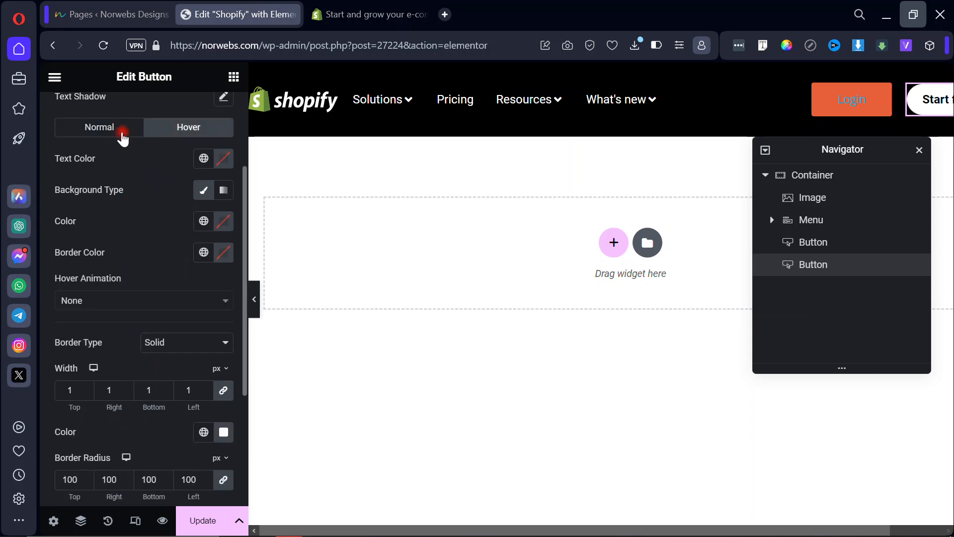
click(122, 133)
click(180, 134)
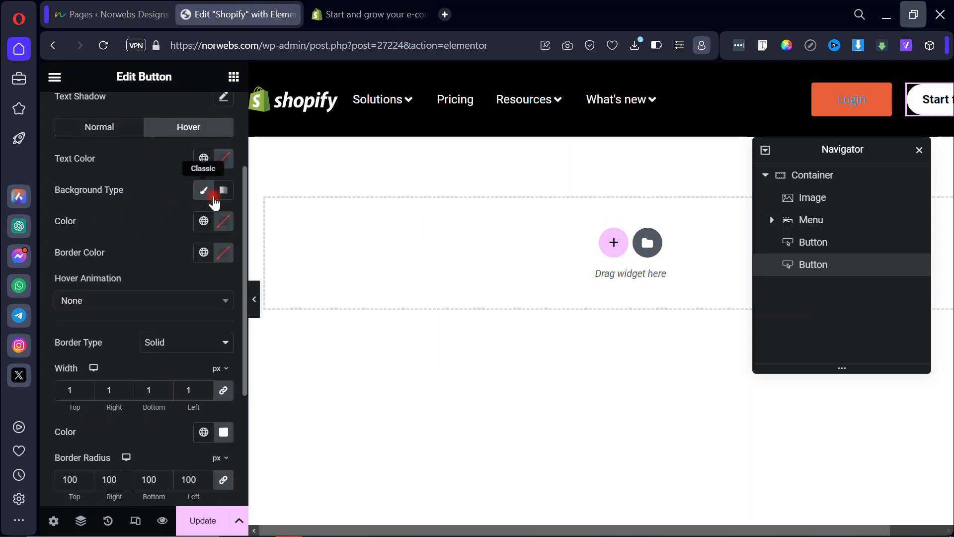
click(222, 221)
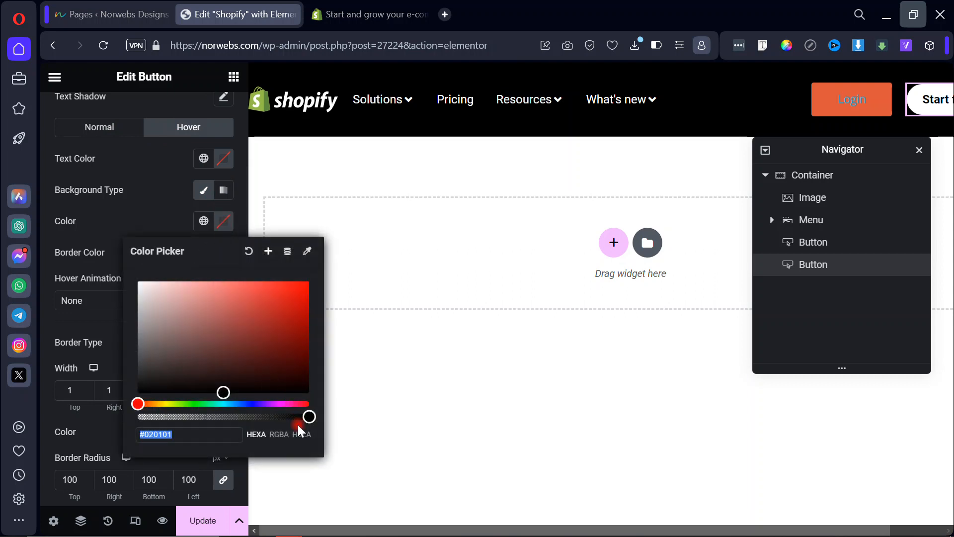
drag(295, 420, 287, 419)
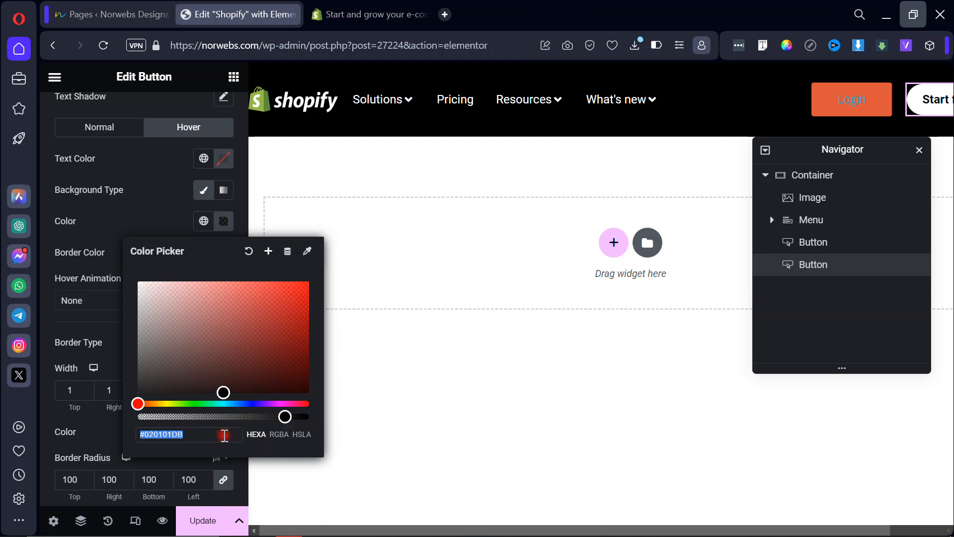
click(156, 195)
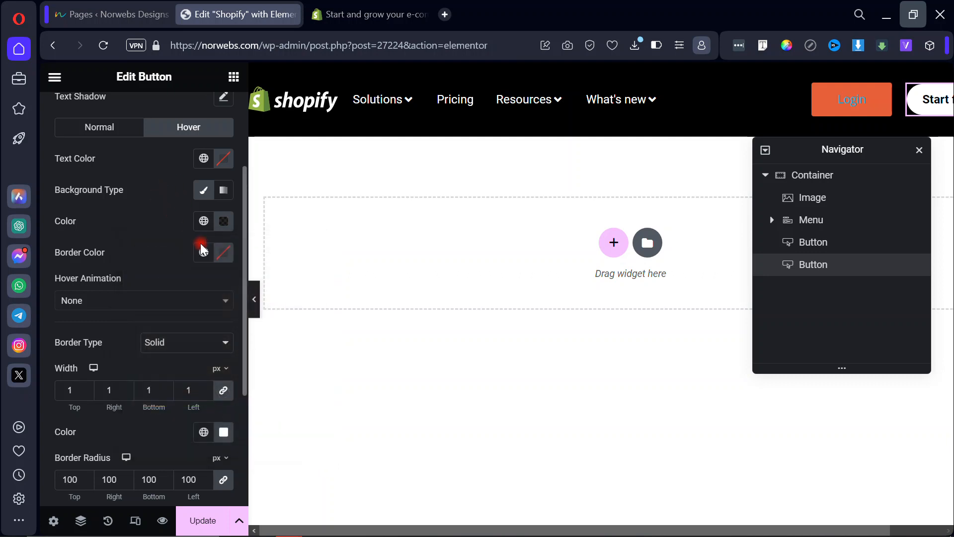
Set the Start free trial button's hover border color to #020101DB.
click(222, 254)
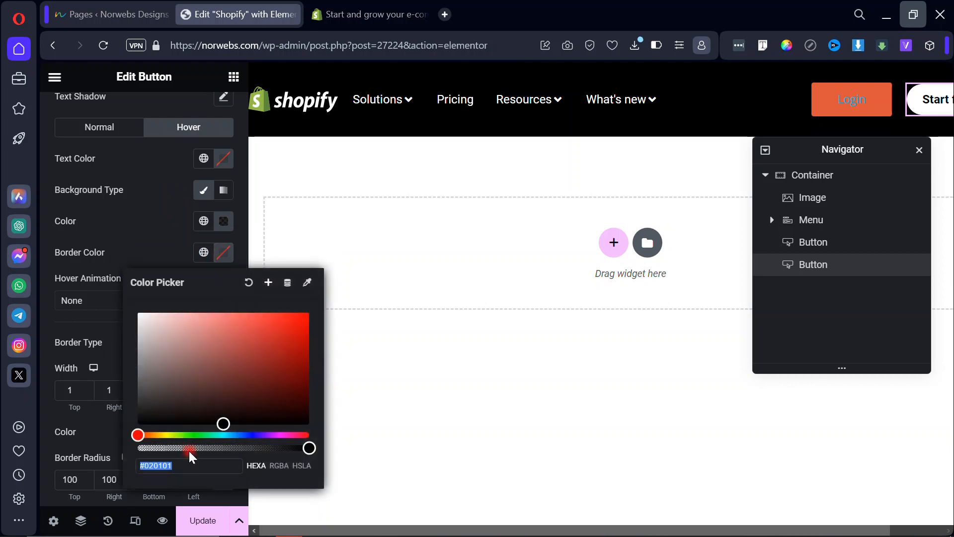
key(End)
text(DB)
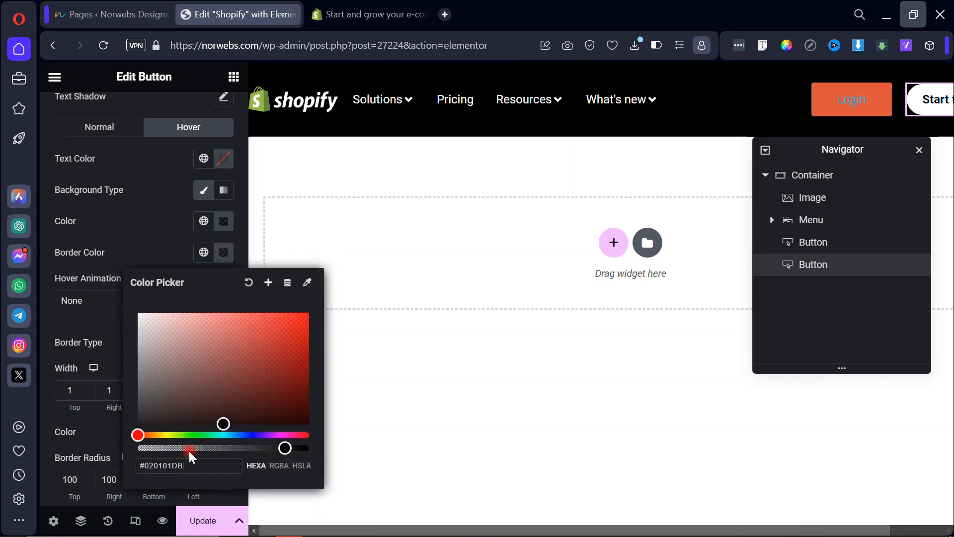
click(169, 242)
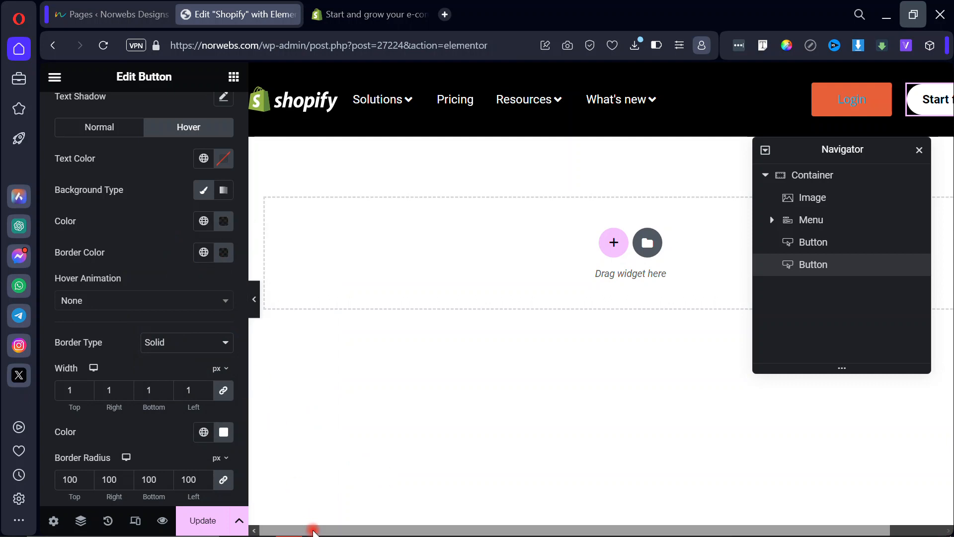
Move the Navigator away from the header and change the Start free trial button's hover background color to #FFFFFFDB.
drag(313, 531, 366, 531)
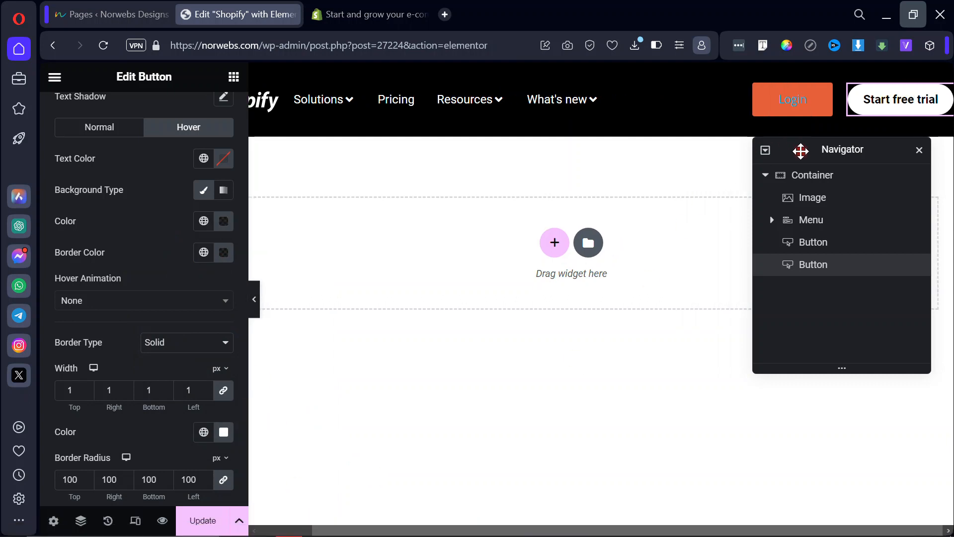
drag(801, 150, 723, 210)
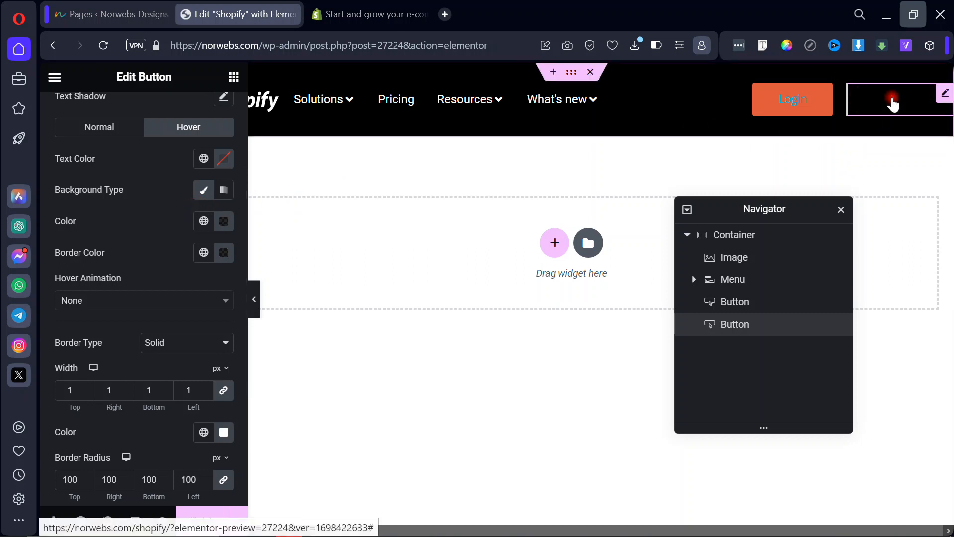
click(225, 222)
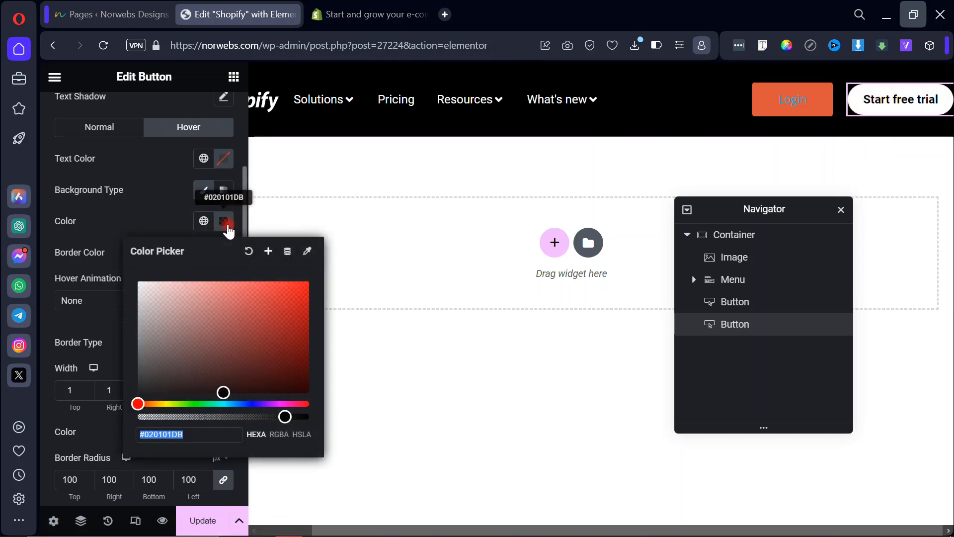
drag(146, 302, 134, 271)
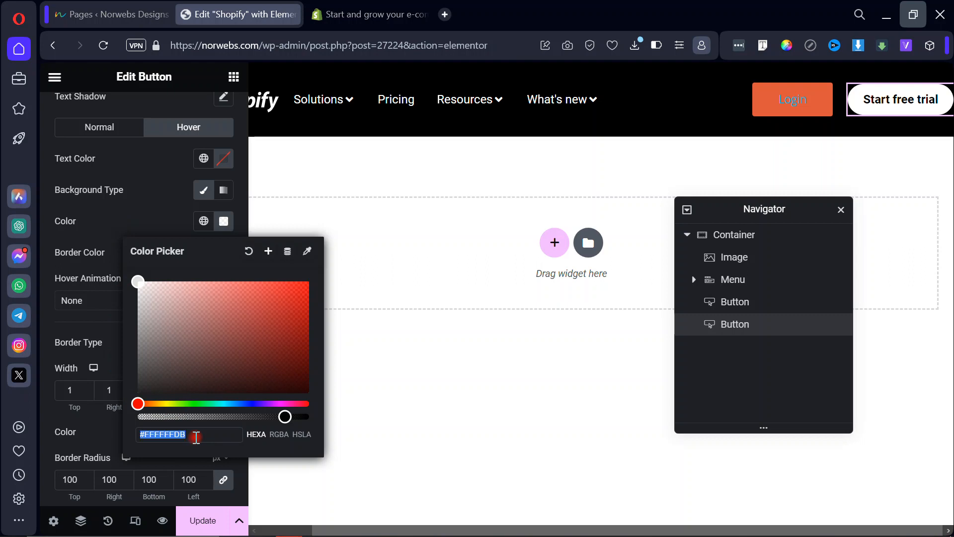
click(315, 227)
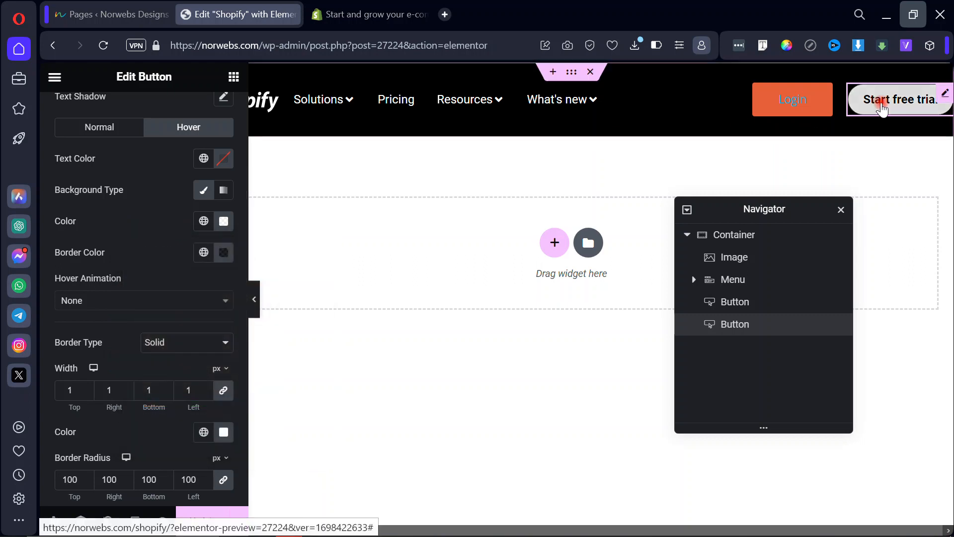
Change the Start free trial button's hover border color to semi-transparent white #FFFFFFDB.
click(224, 252)
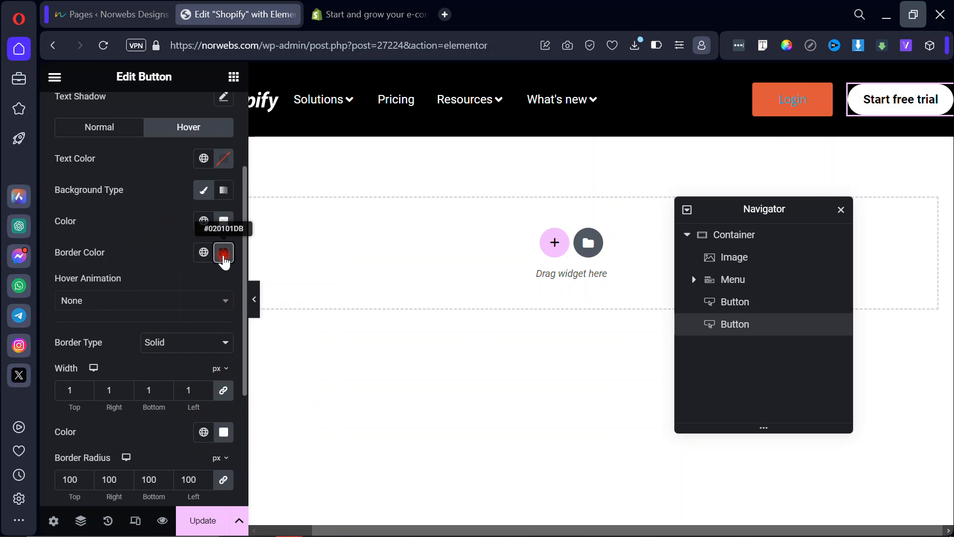
click(173, 266)
click(871, 153)
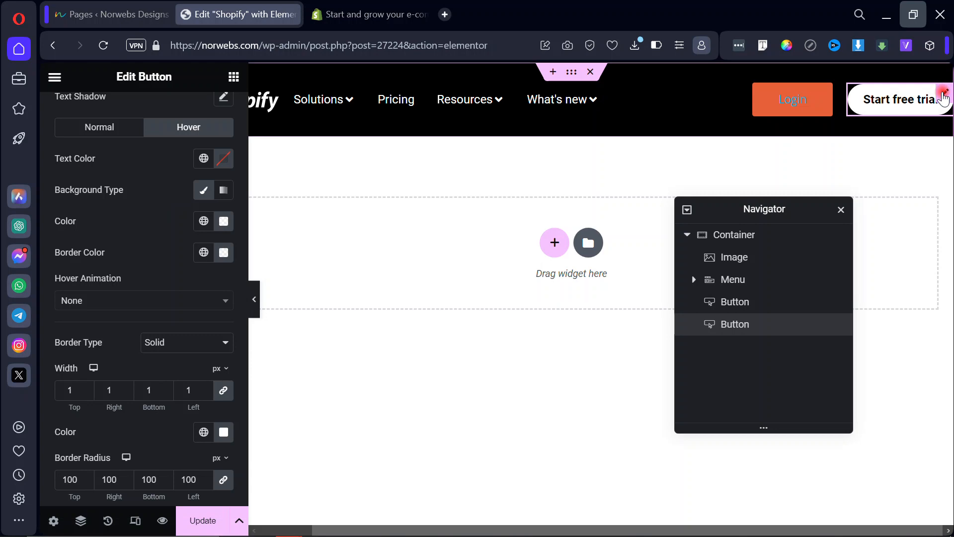
Copy the Start free trial button and paste its style onto the Login button.
right_click(943, 99)
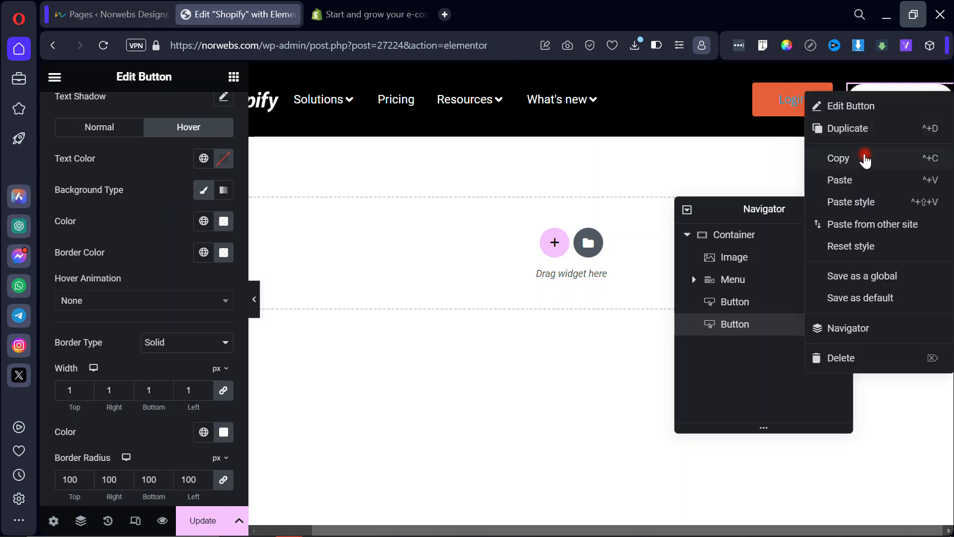
click(866, 158)
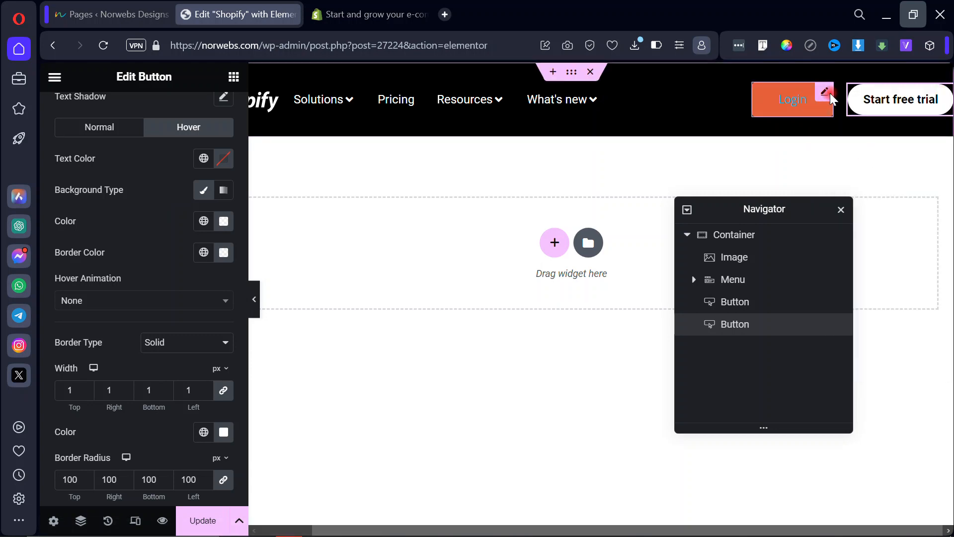
right_click(831, 99)
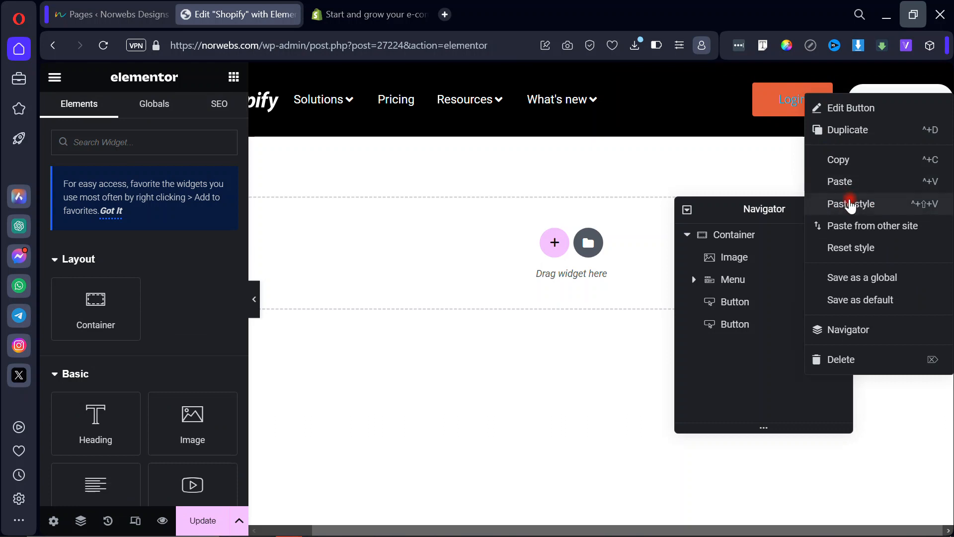
click(851, 204)
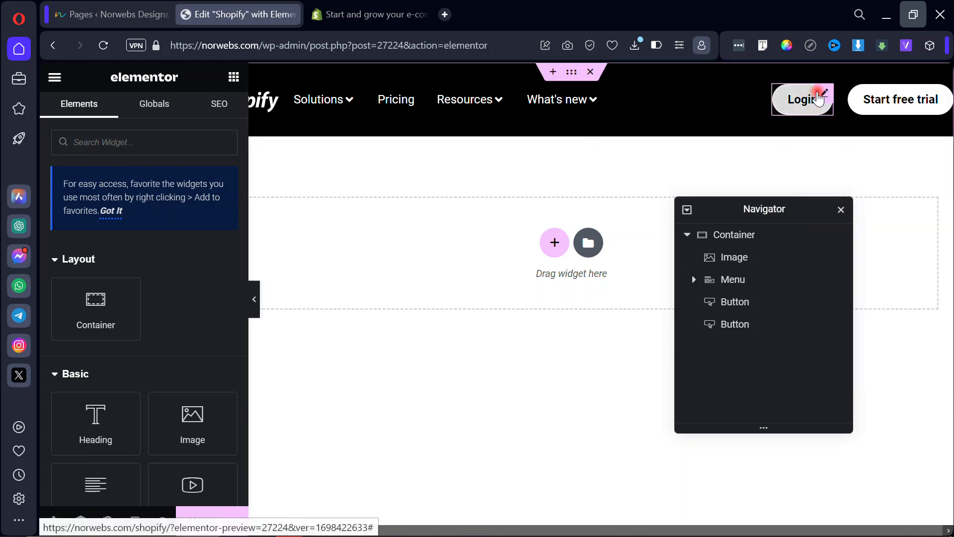
Set the Login button's padding to 0 px on all sides.
click(827, 99)
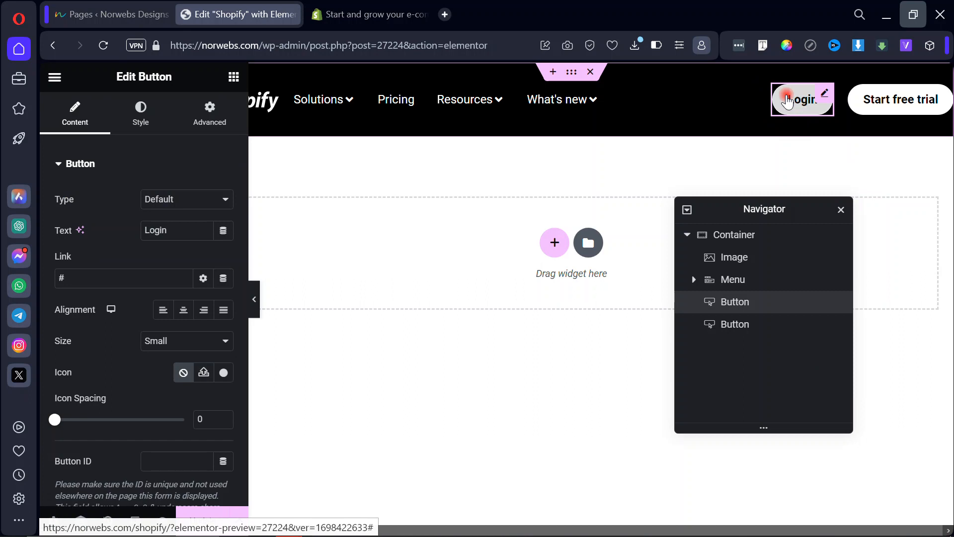
click(124, 128)
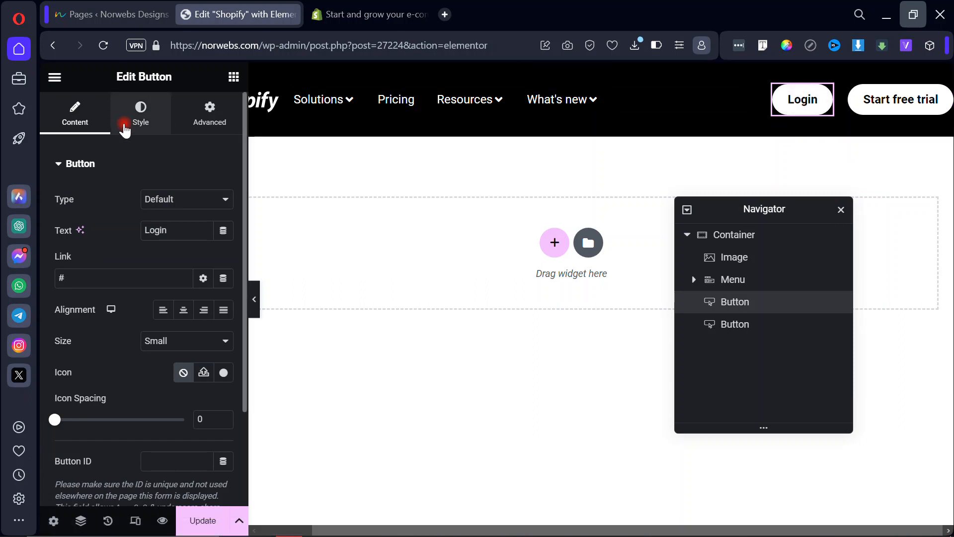
click(137, 119)
scroll(144, 304, down, 1)
scroll(144, 304, down, 4)
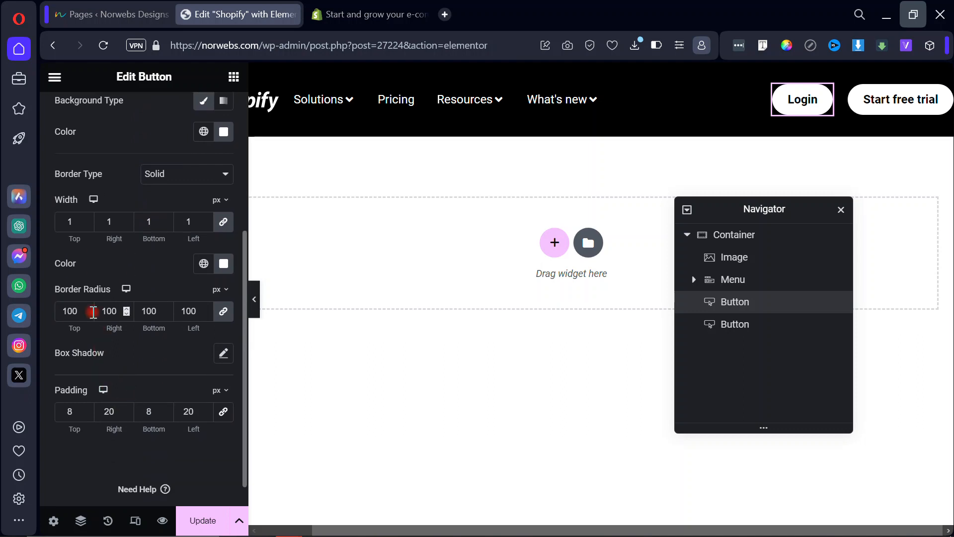
click(224, 411)
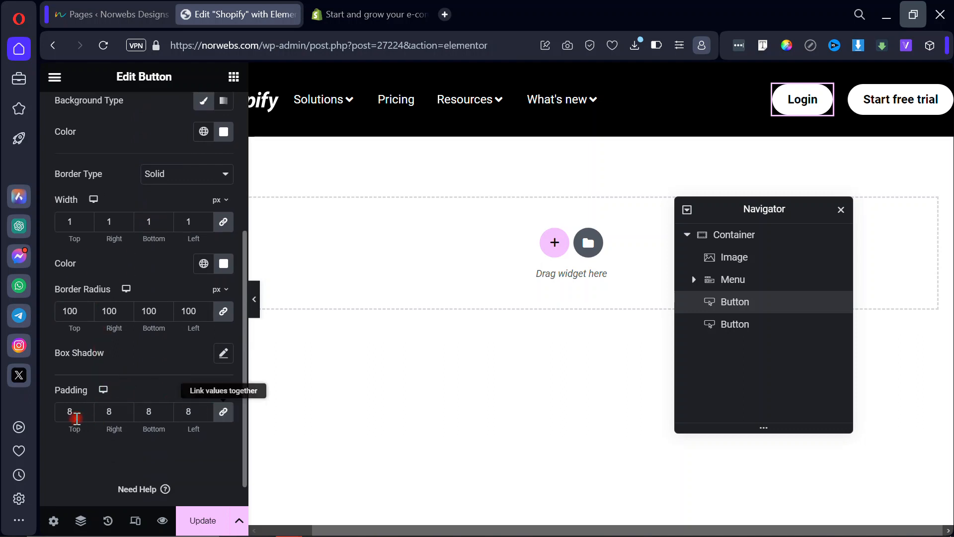
key(BackSpace)
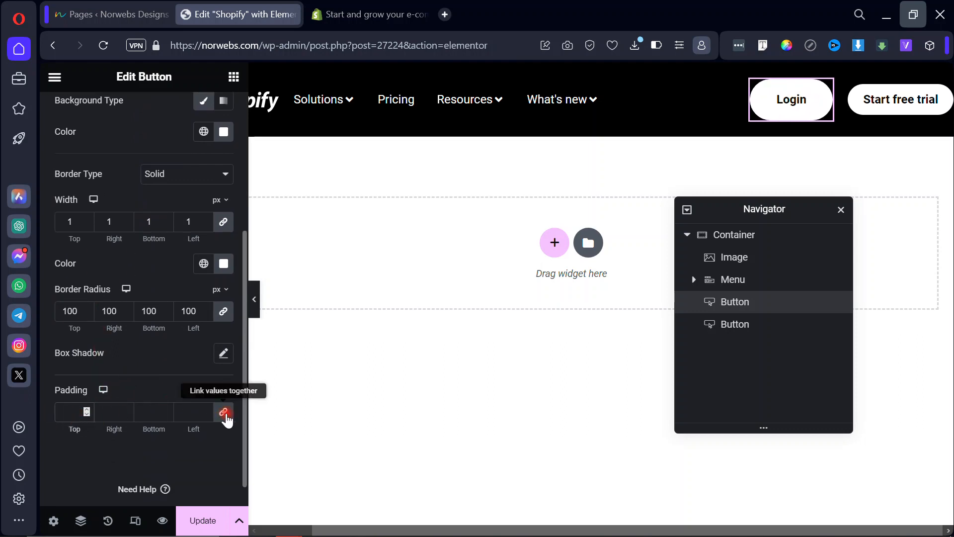
click(223, 411)
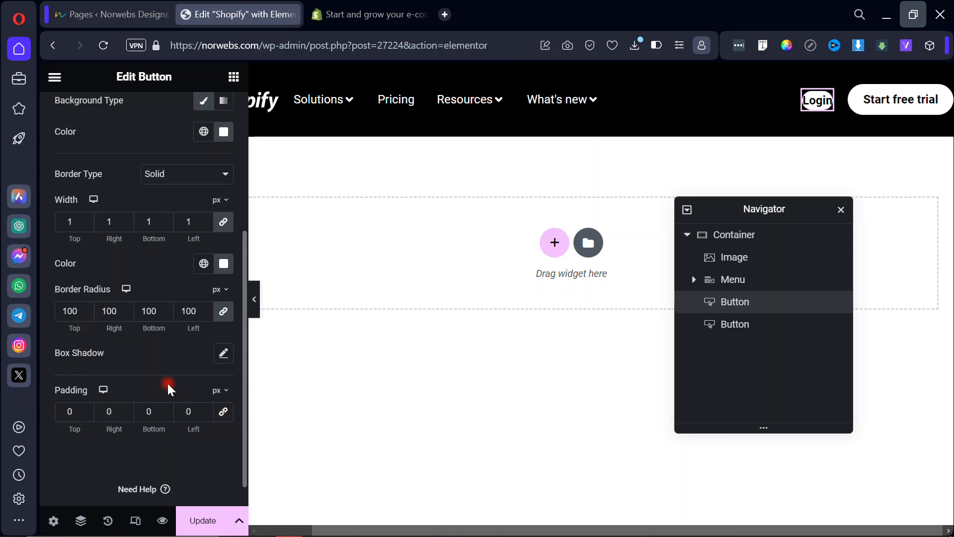
Make the Login button's background fully transparent and reset its border to type Default with an empty border radius.
scroll(168, 390, up, 1)
click(223, 176)
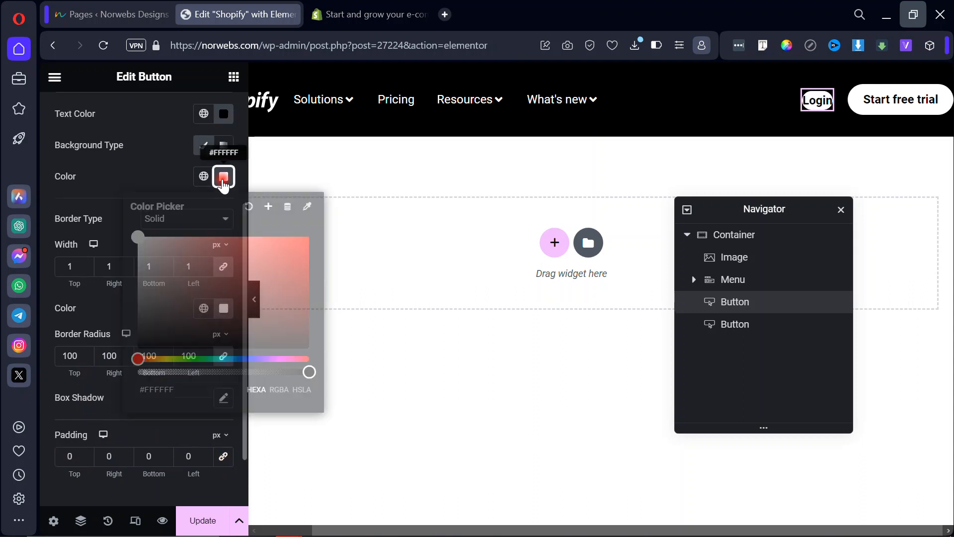
drag(308, 374, 111, 371)
click(93, 315)
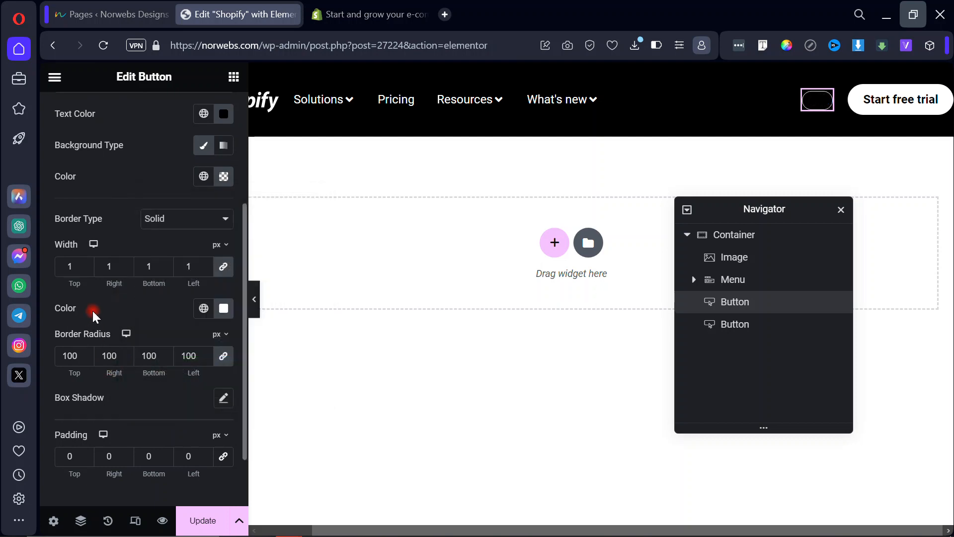
click(182, 219)
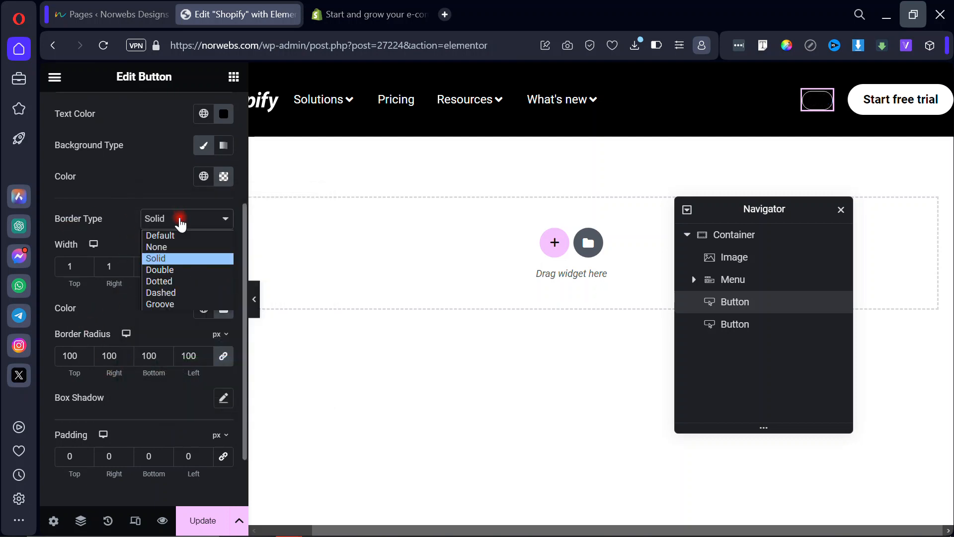
click(171, 232)
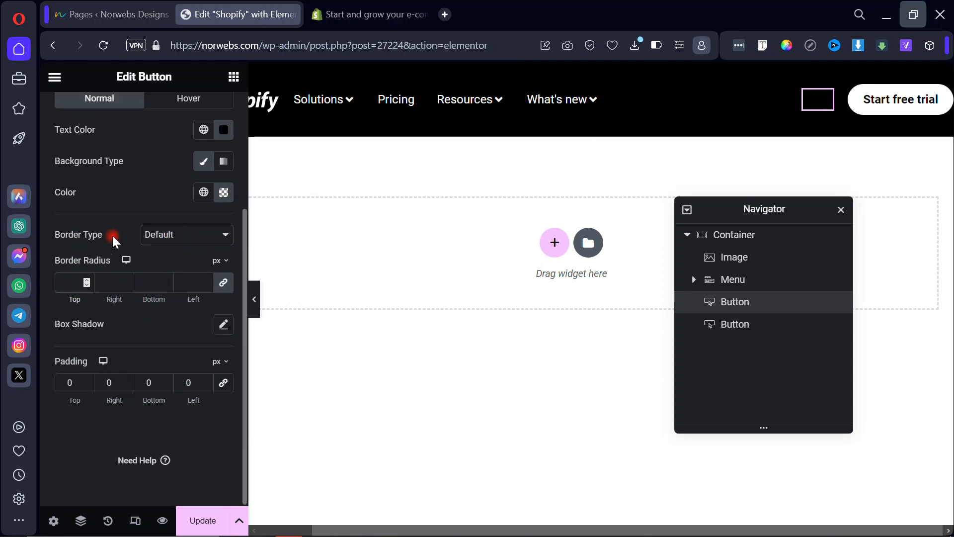
Set the Login button's normal text color to white.
scroll(114, 240, up, 2)
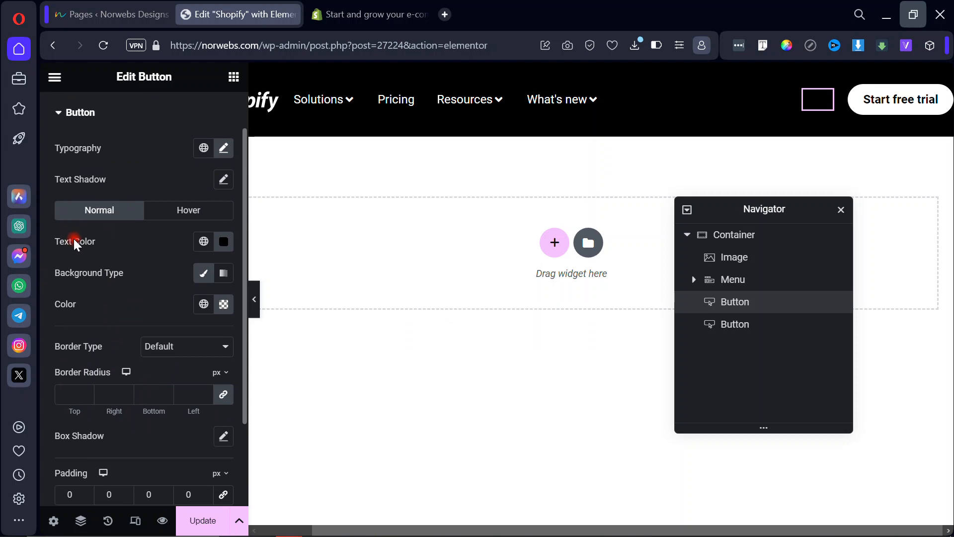
click(223, 241)
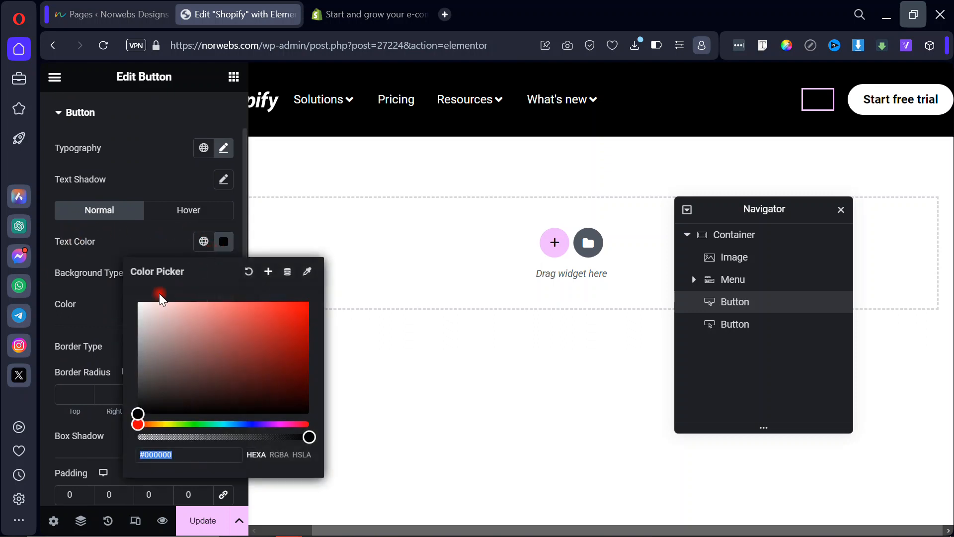
drag(150, 310, 138, 302)
click(111, 246)
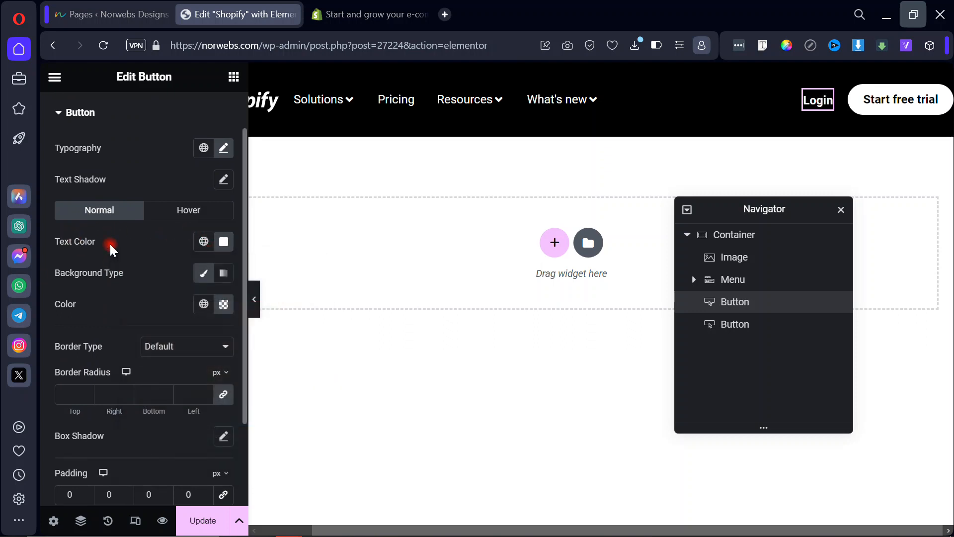
Remove the Login button's hover background and clear its hover border color.
click(161, 212)
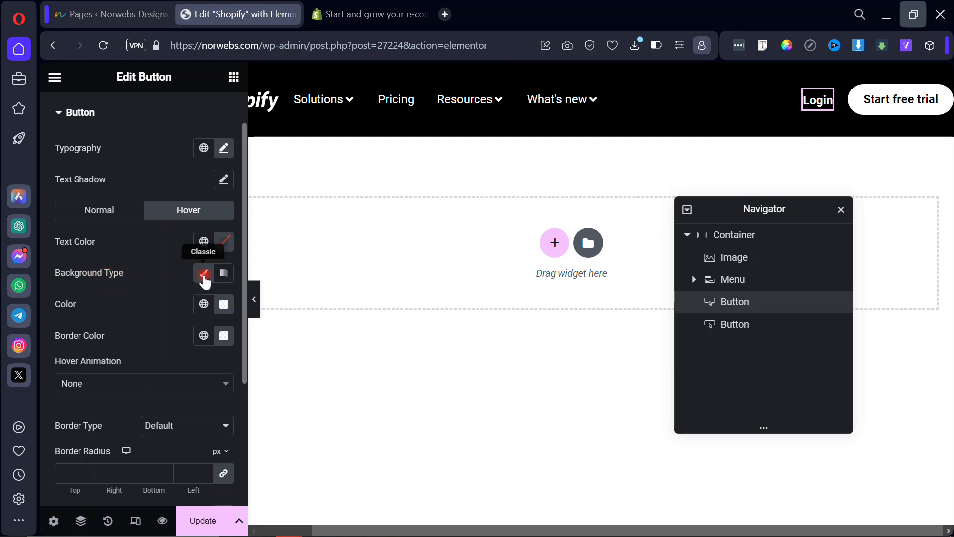
click(204, 279)
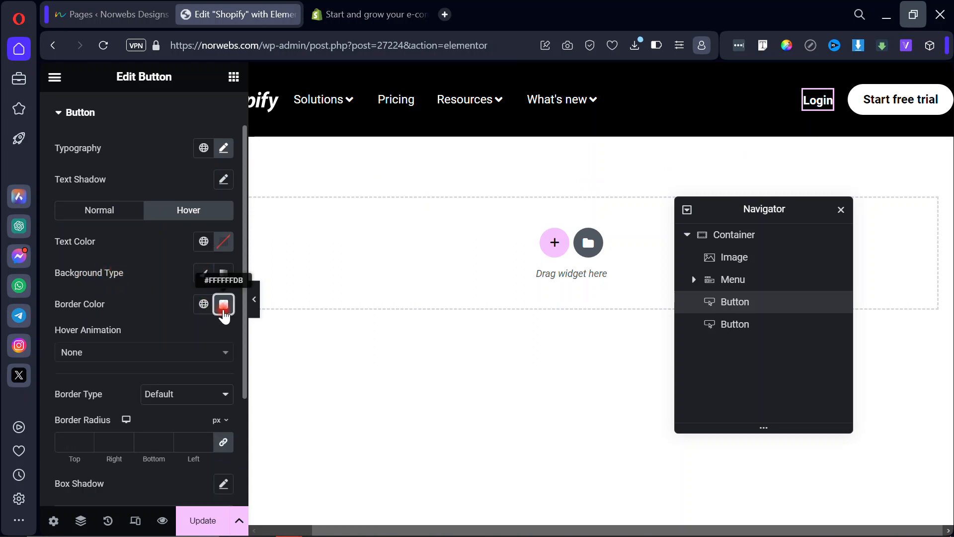
click(224, 306)
click(248, 83)
click(177, 307)
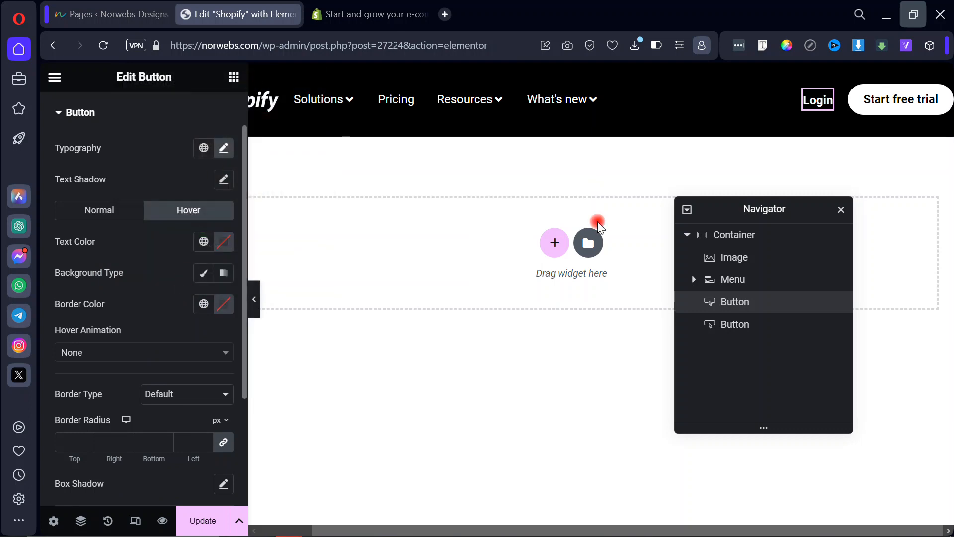
Compare the previewed header with the original Shopify site and give the Login button's text a lighter font weight than 700 (Bold).
click(255, 304)
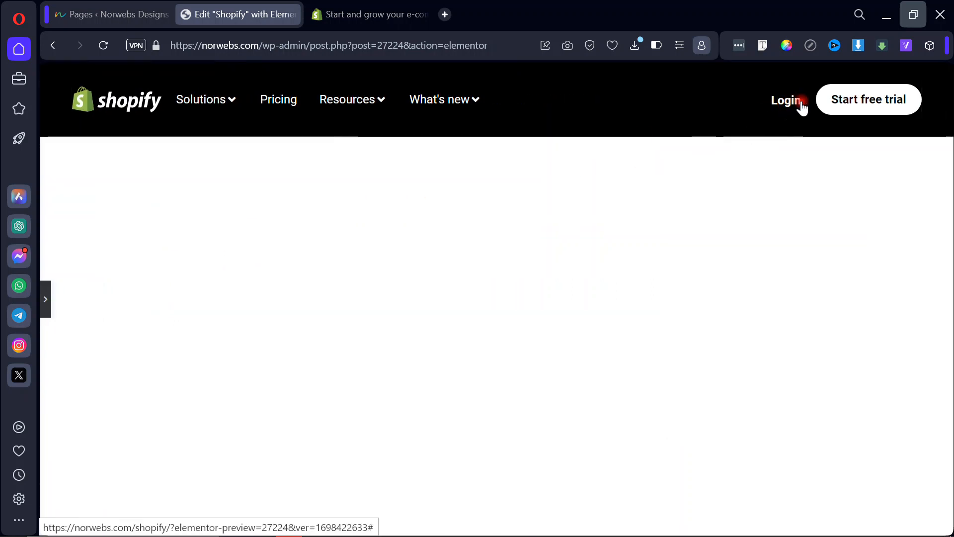
click(382, 16)
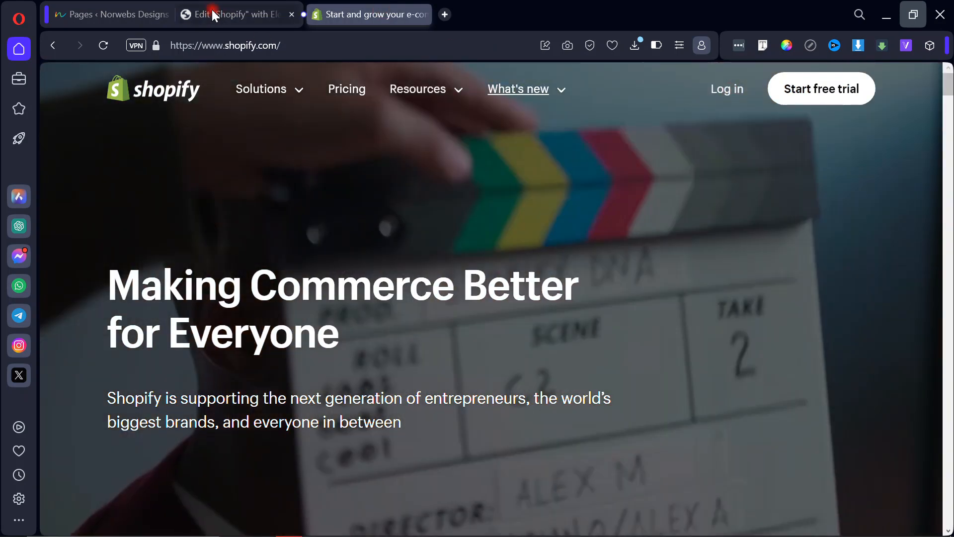
click(212, 12)
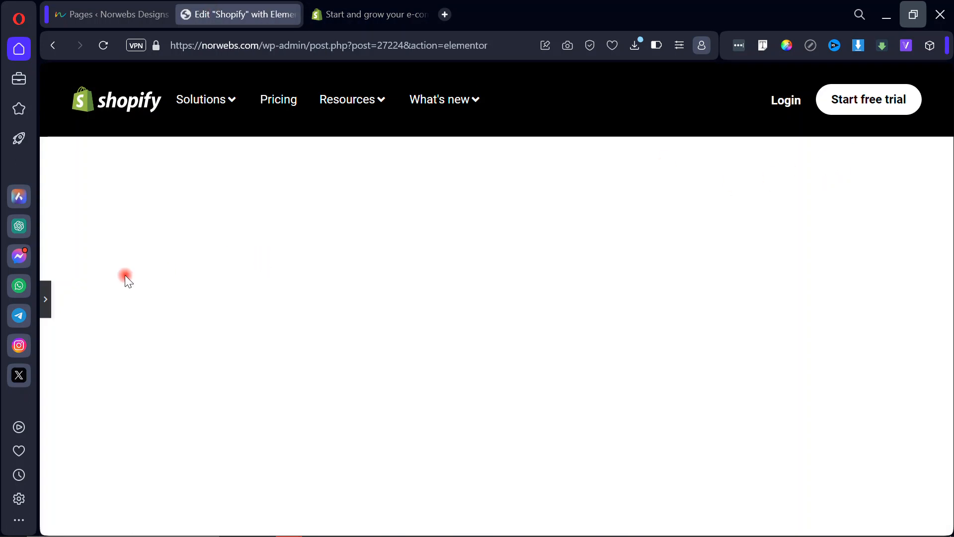
click(50, 309)
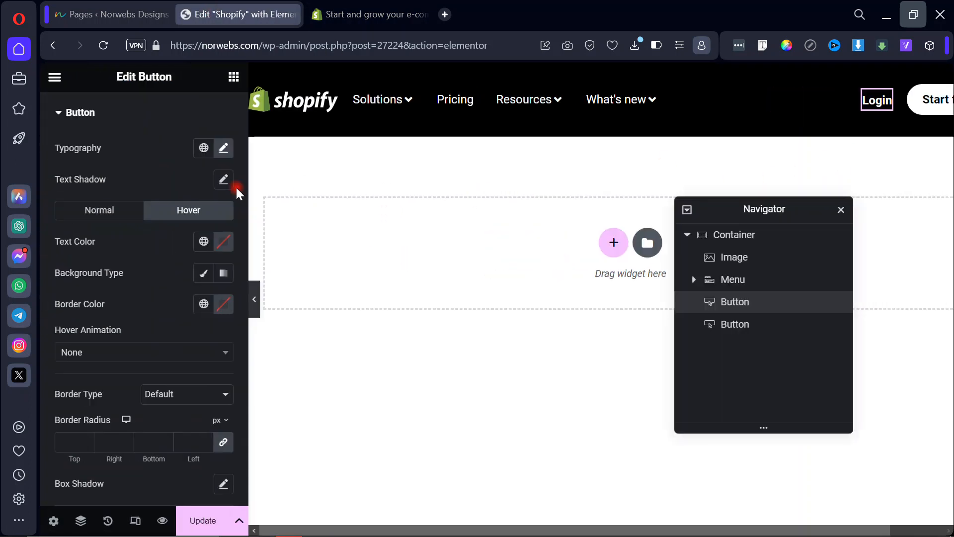
click(223, 149)
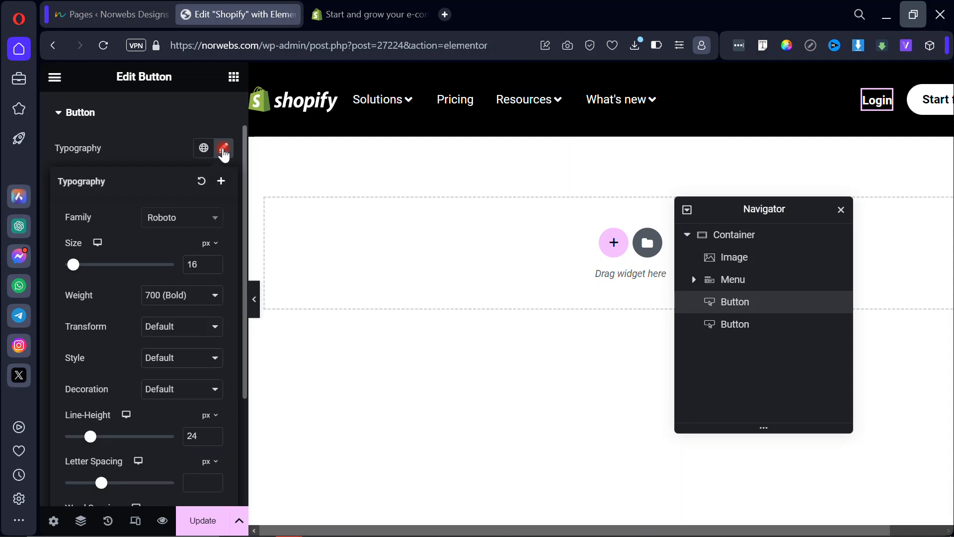
click(171, 299)
click(158, 346)
click(132, 150)
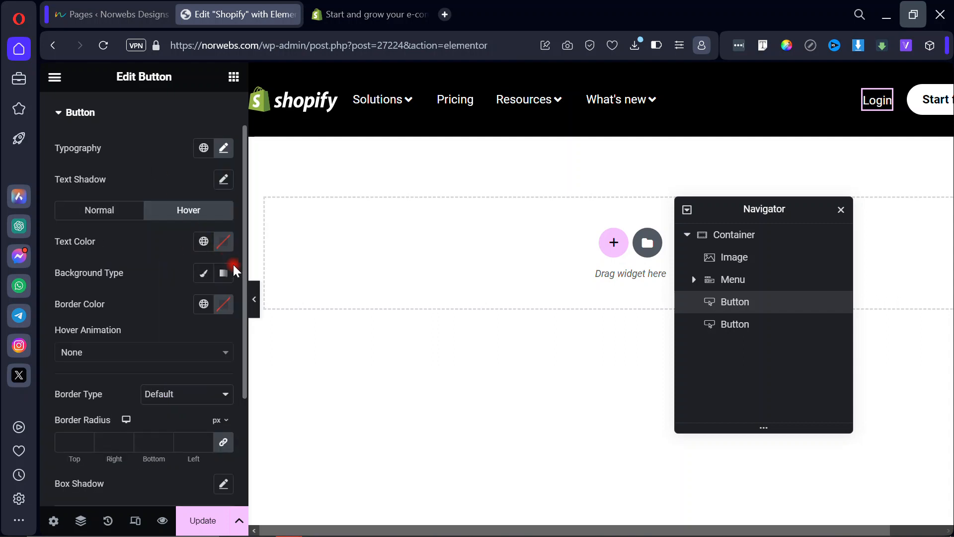
Compare the header spacing with the original Shopify site, set the header container's column and row gaps to 40 px, and preview it.
click(255, 302)
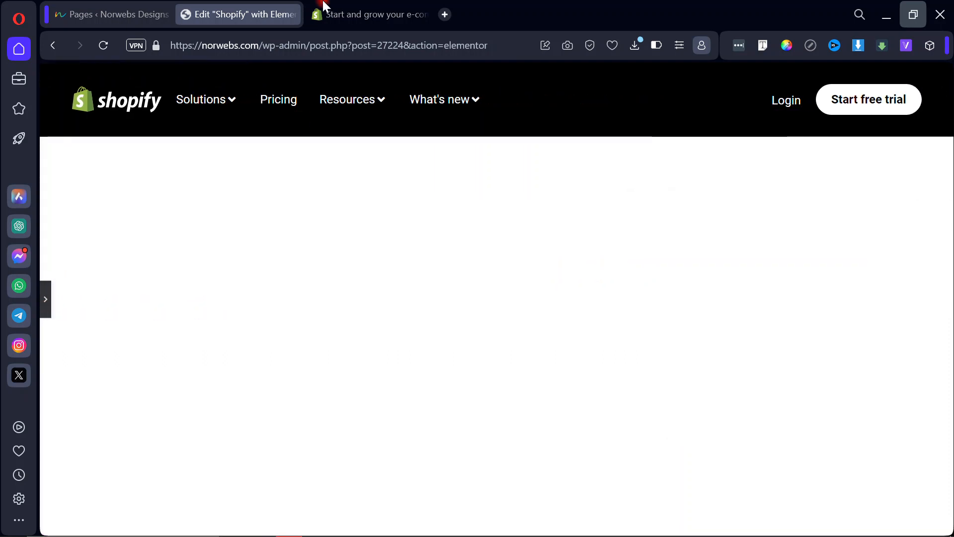
click(345, 13)
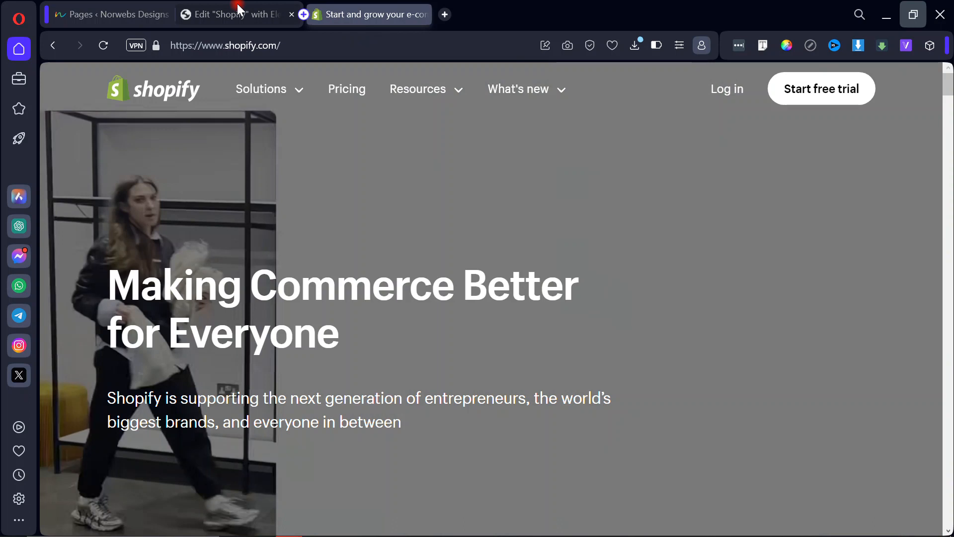
click(240, 10)
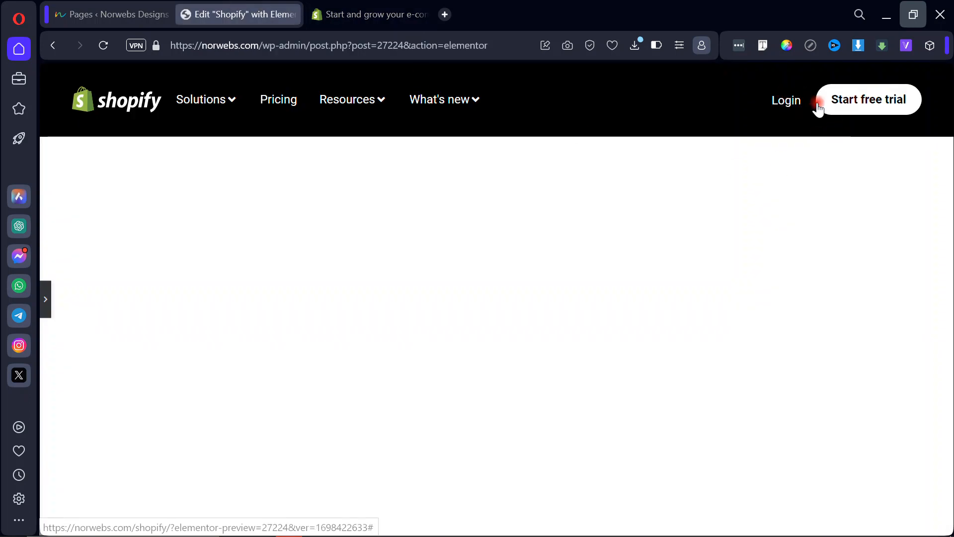
click(45, 298)
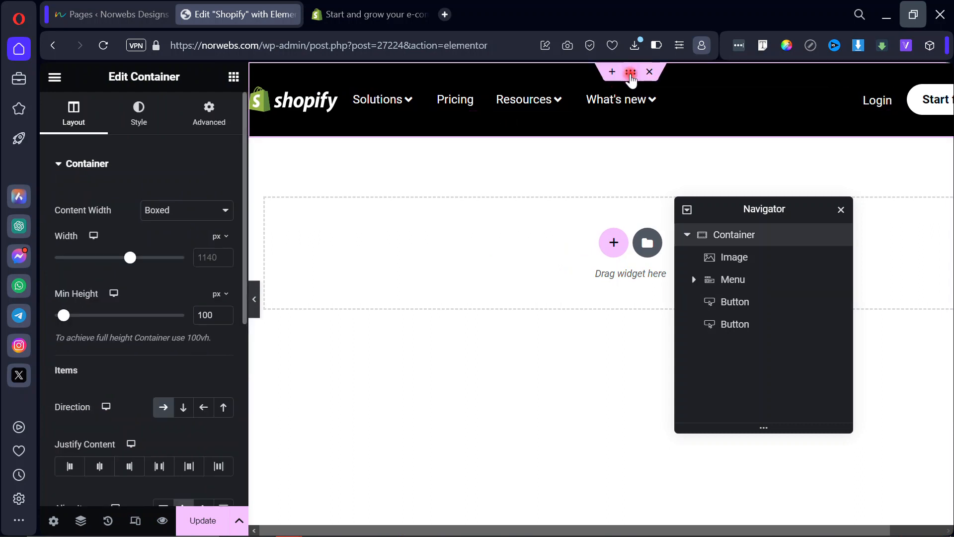
scroll(117, 367, down, 4)
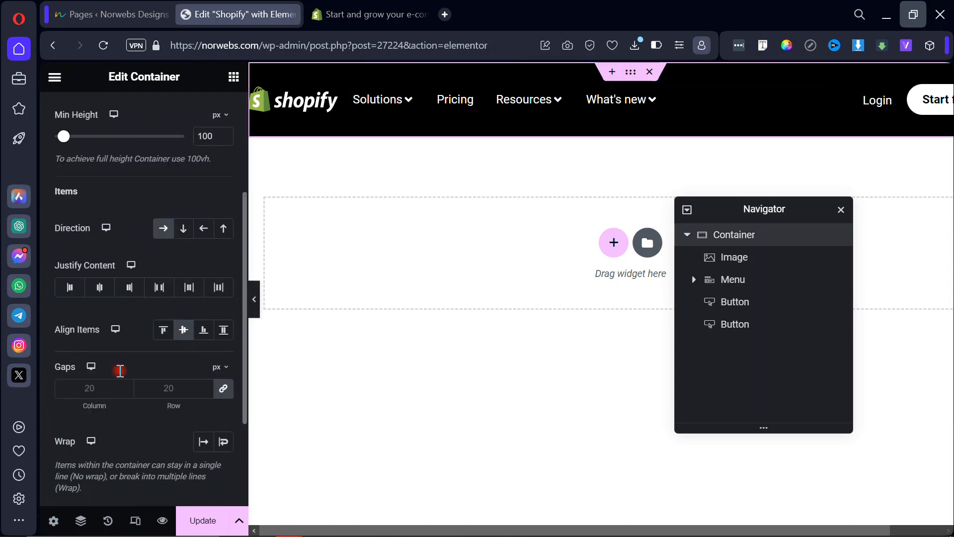
click(85, 368)
text(40)
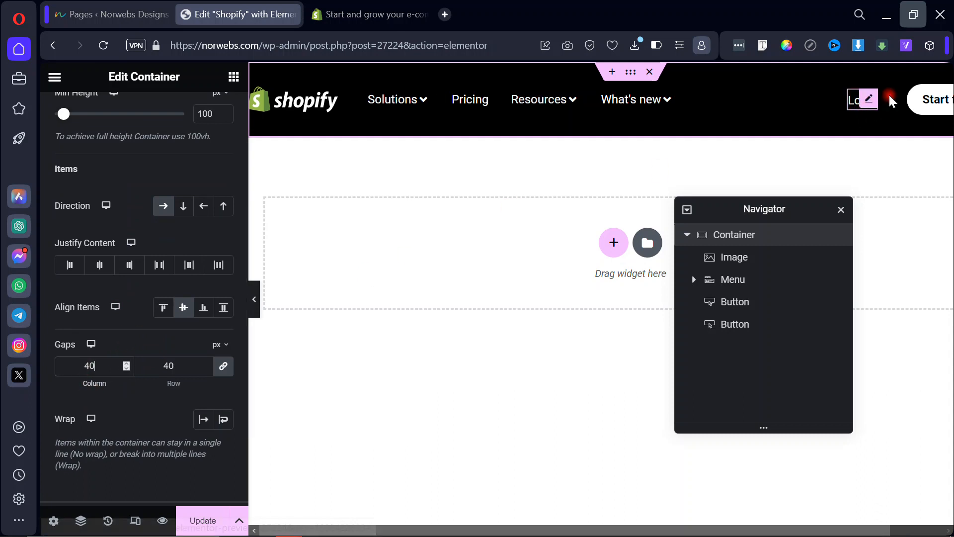
click(255, 296)
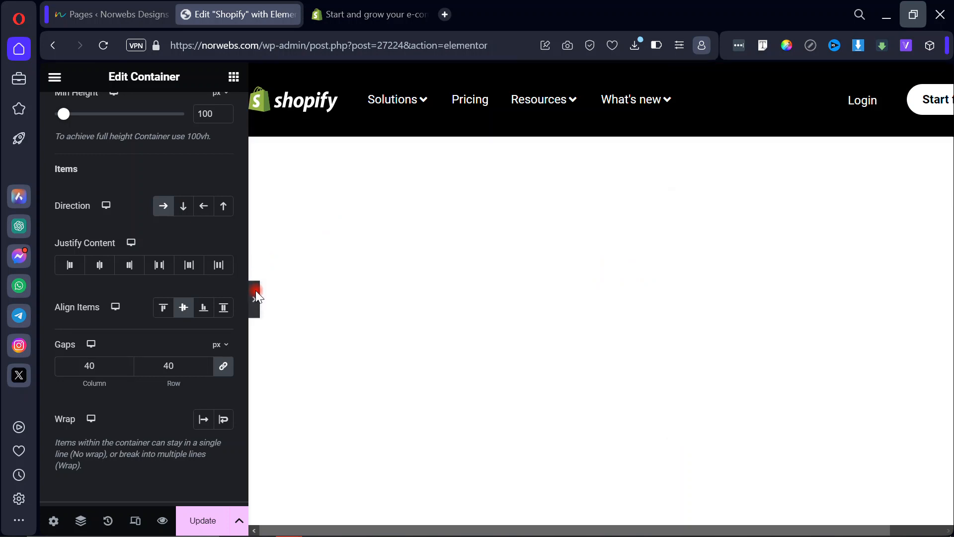
Compare the header with the original Shopify site, set the header container's column and row gaps to 30 px, and preview it against the original.
click(348, 11)
click(251, 7)
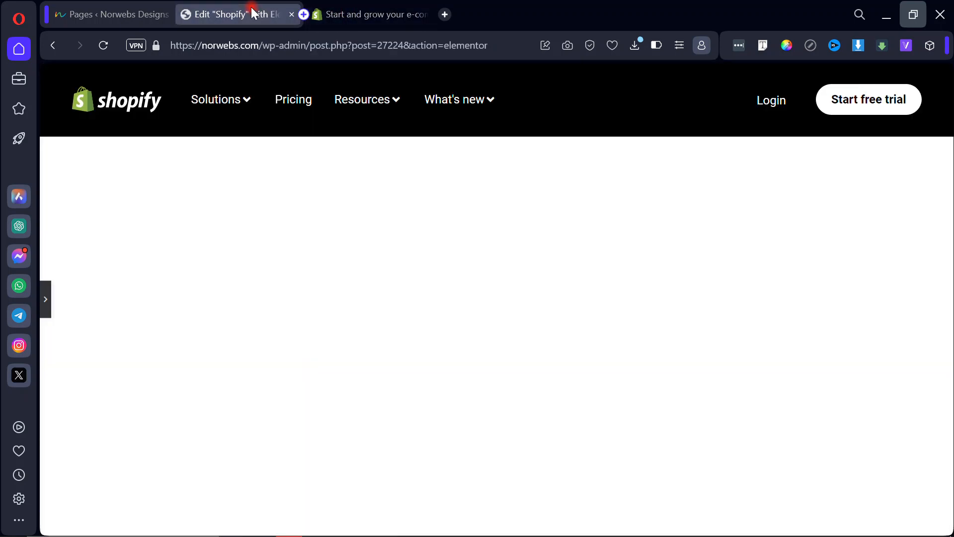
click(43, 305)
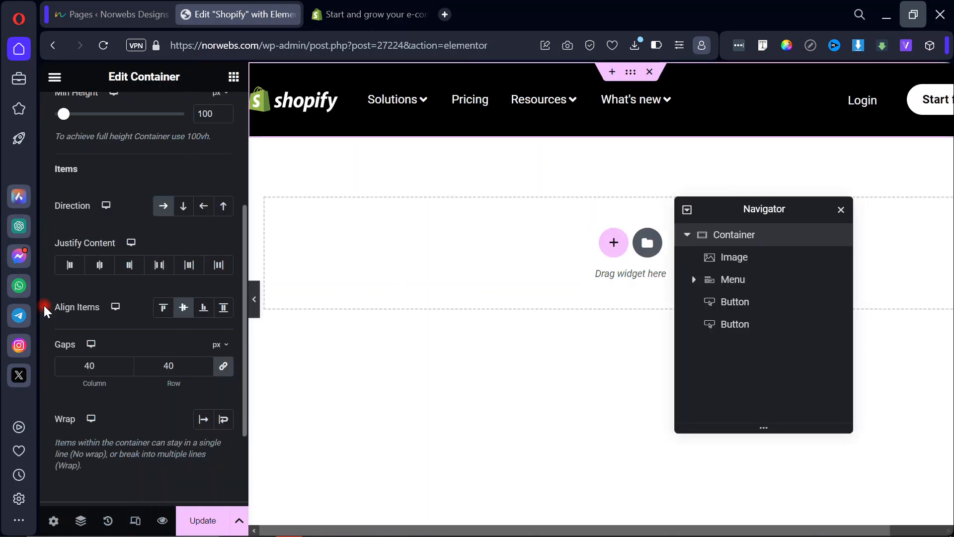
click(375, 13)
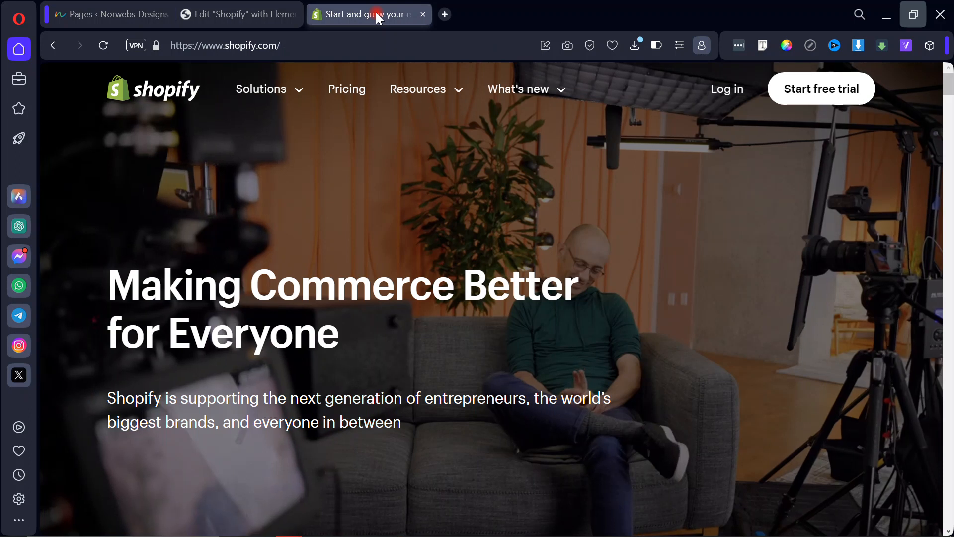
click(259, 16)
click(92, 366)
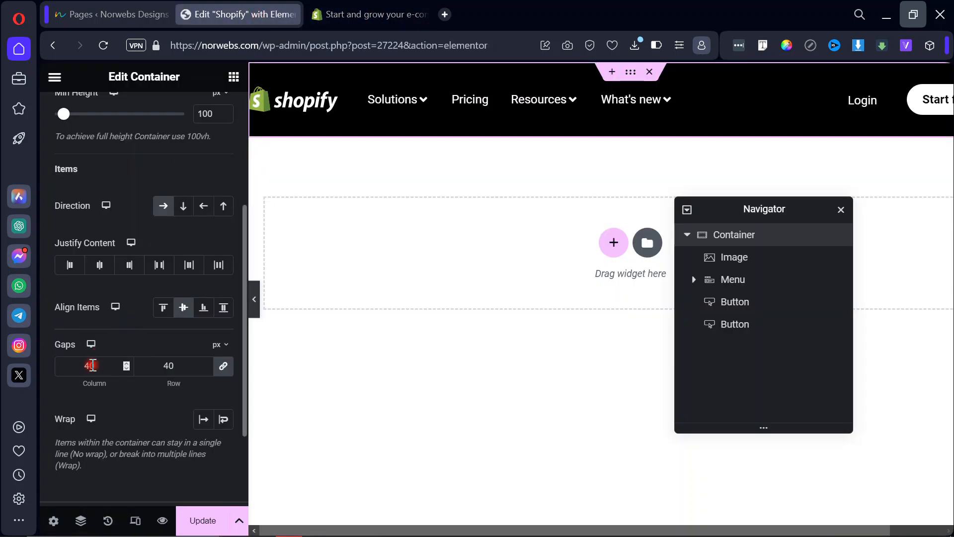
drag(93, 365, 60, 371)
text(30)
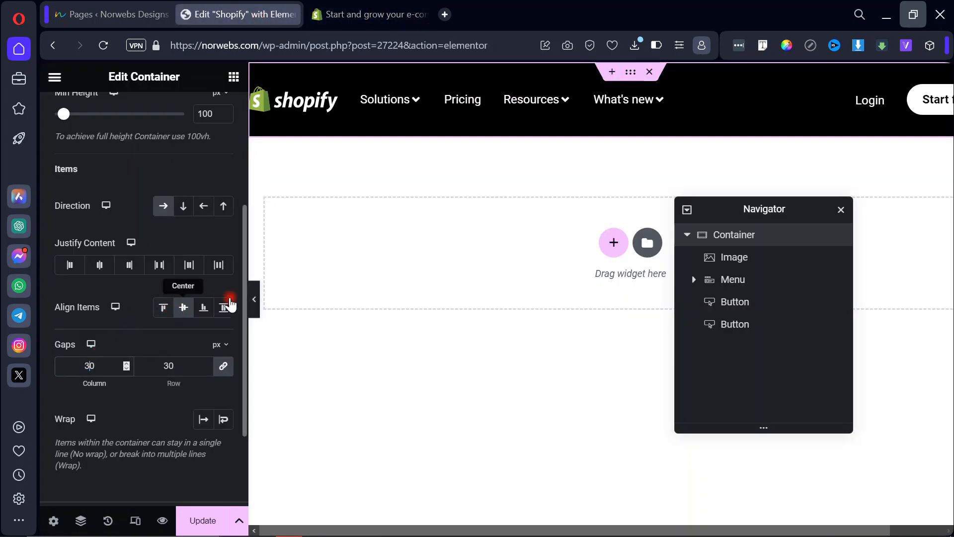
click(255, 301)
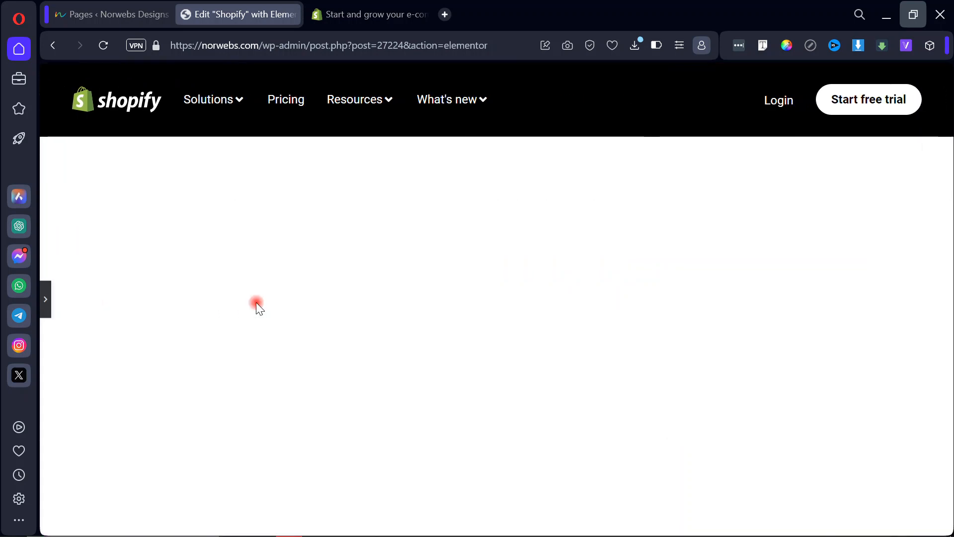
click(335, 10)
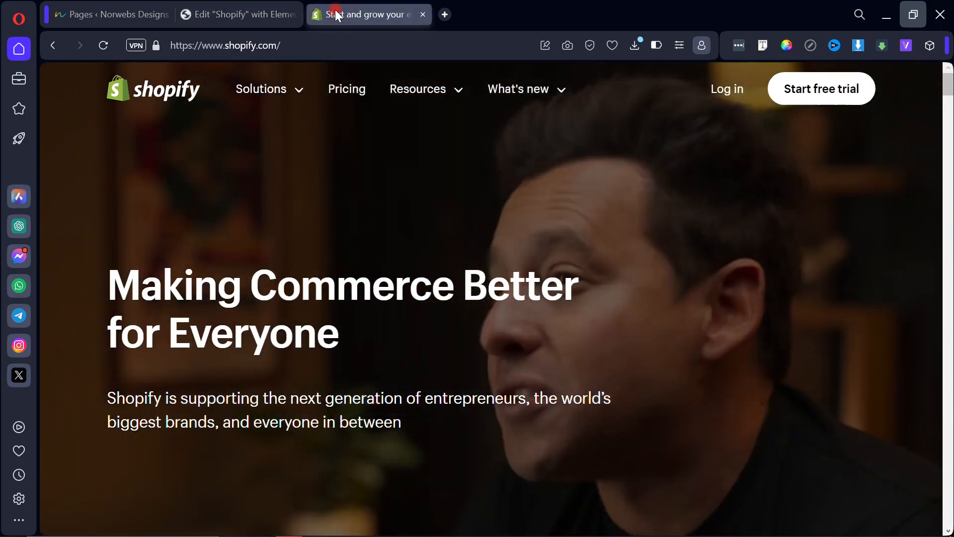
click(215, 10)
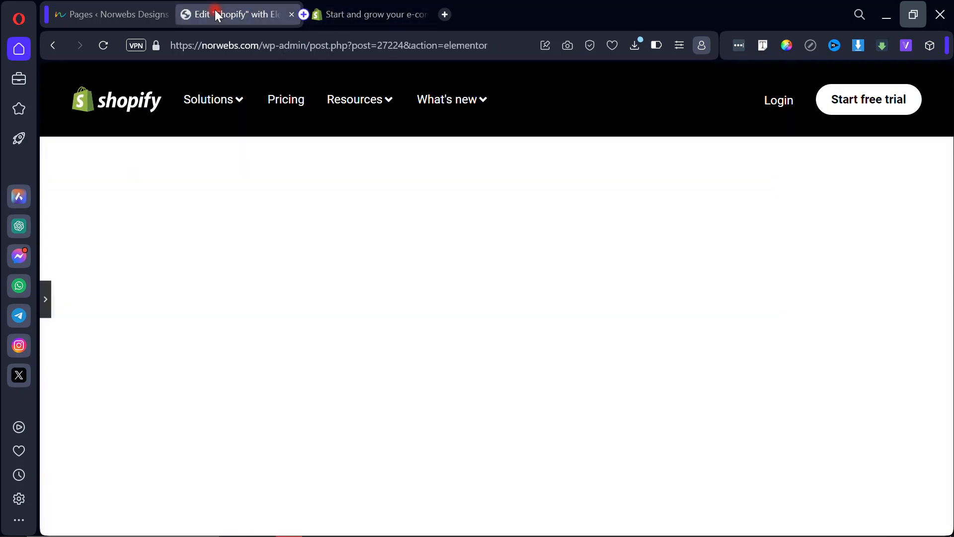
Set the header container's column and row gaps to 35 px and compare the previewed header with the original Shopify site.
click(47, 299)
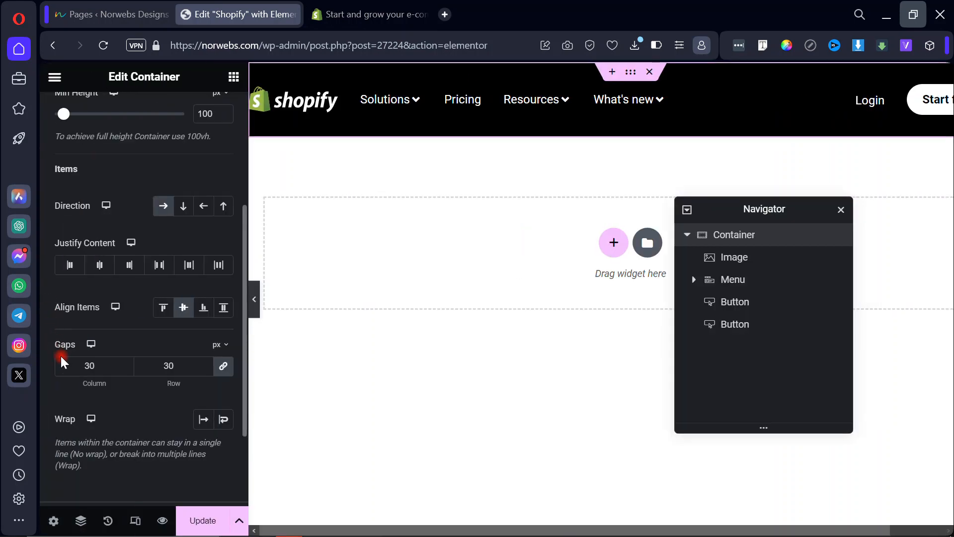
drag(80, 366, 140, 366)
text(35)
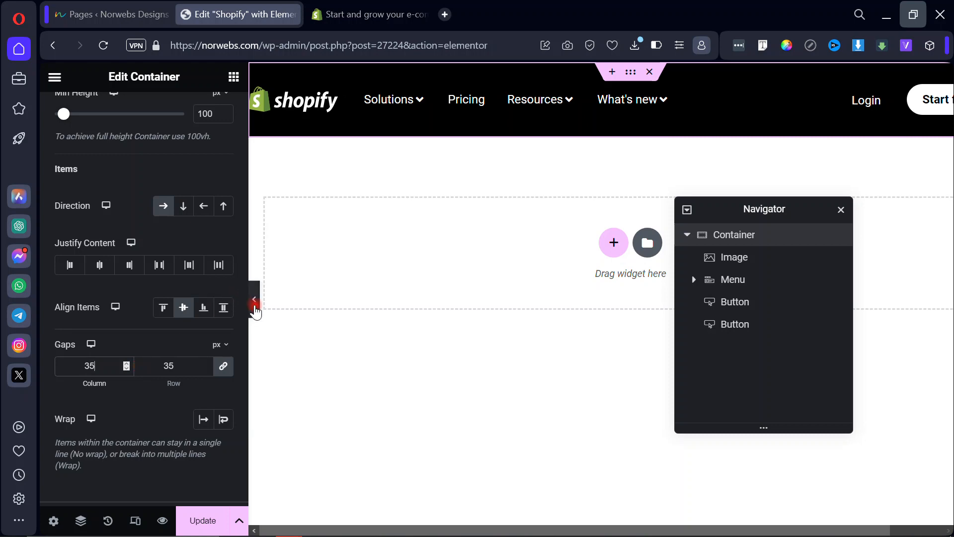
click(255, 308)
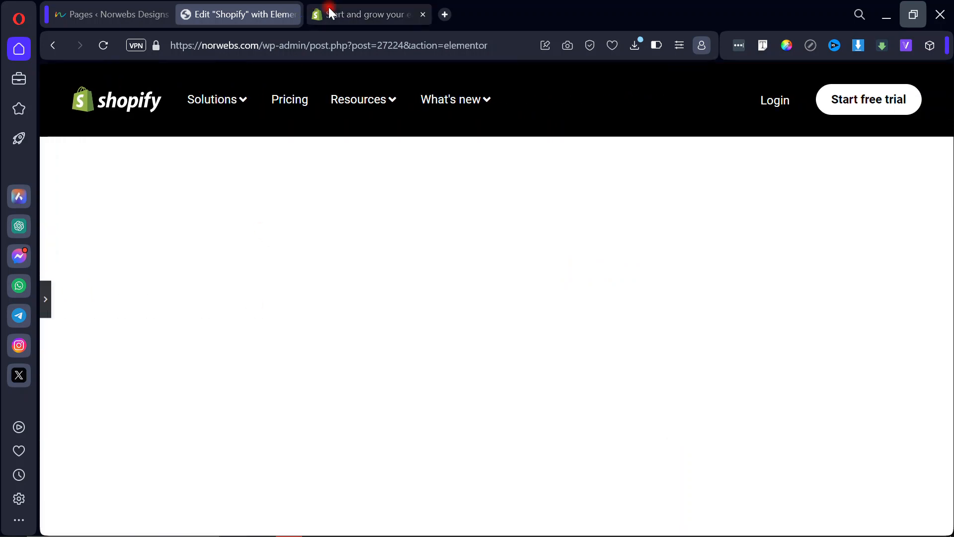
click(347, 19)
click(227, 10)
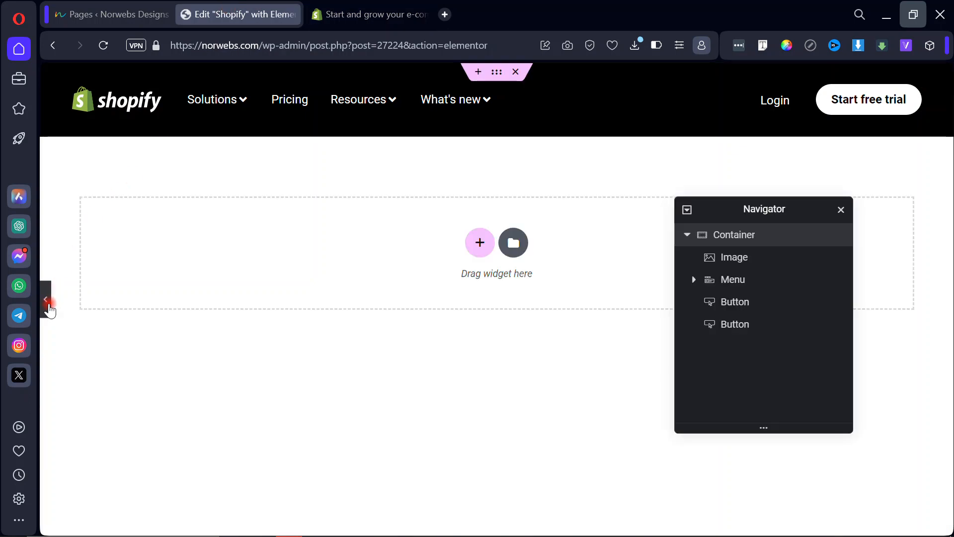
click(49, 303)
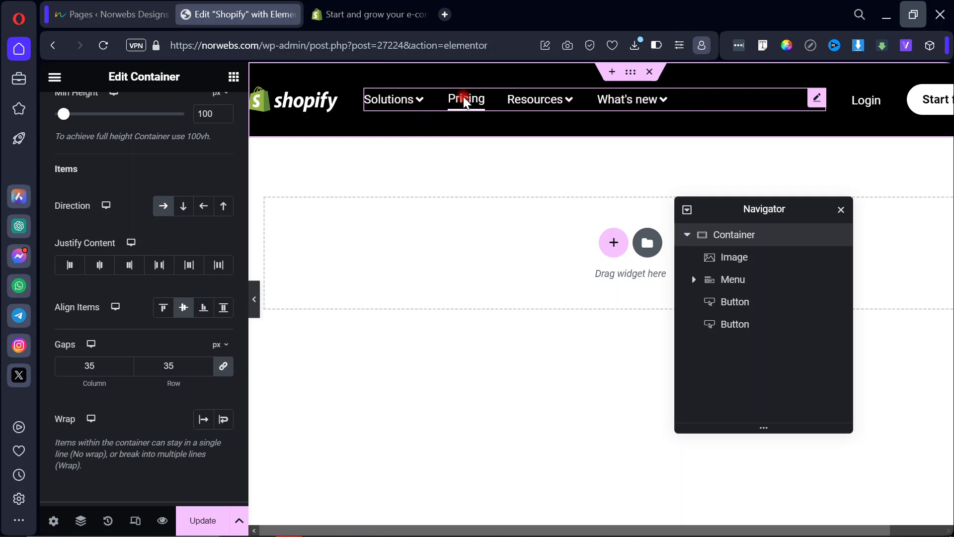
click(253, 302)
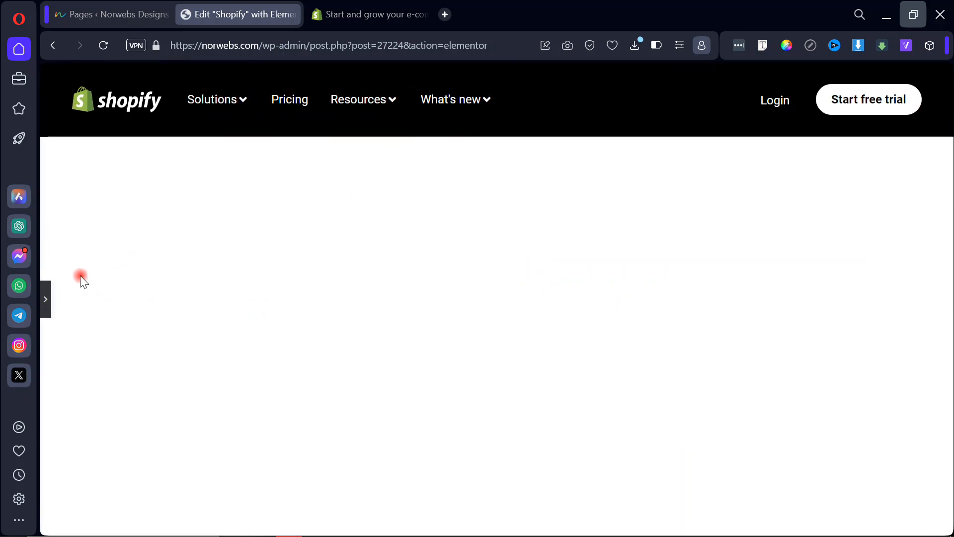
click(47, 312)
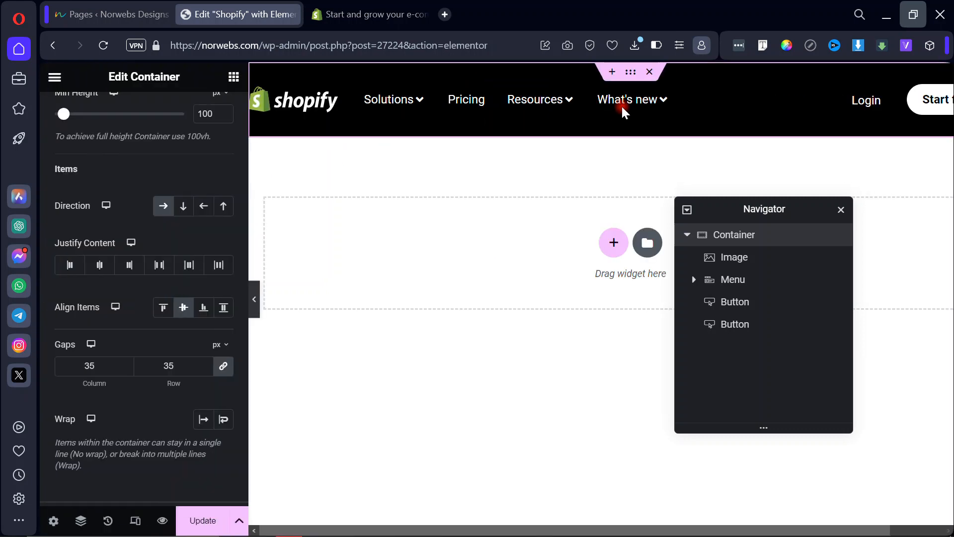
Set the header menu items' normal border type to Solid, check its transparent border color, and preview the hover underline.
click(704, 99)
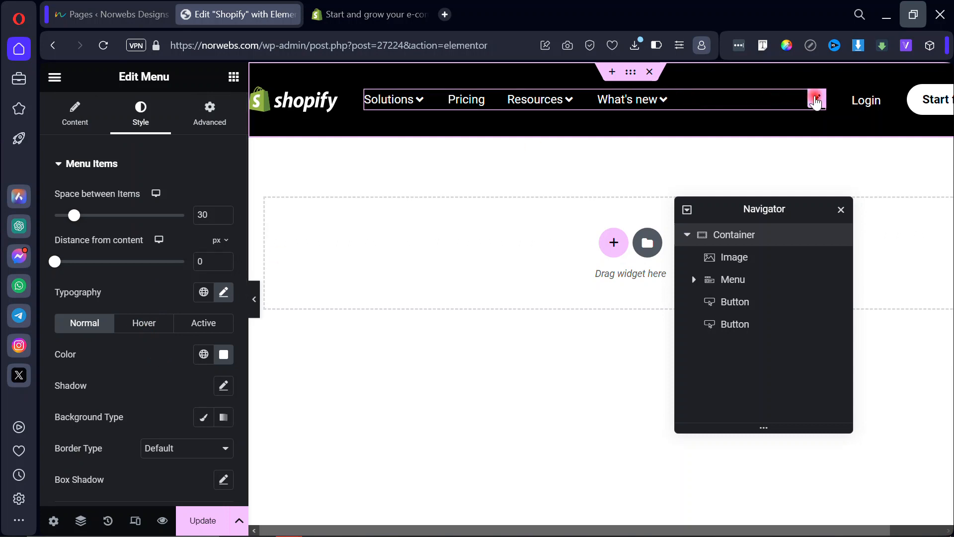
scroll(159, 360, down, 3)
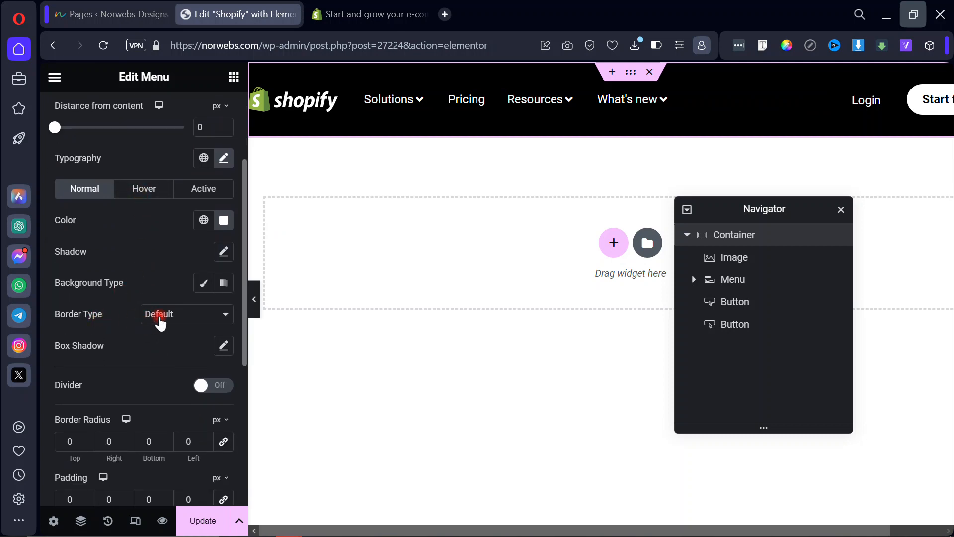
click(155, 197)
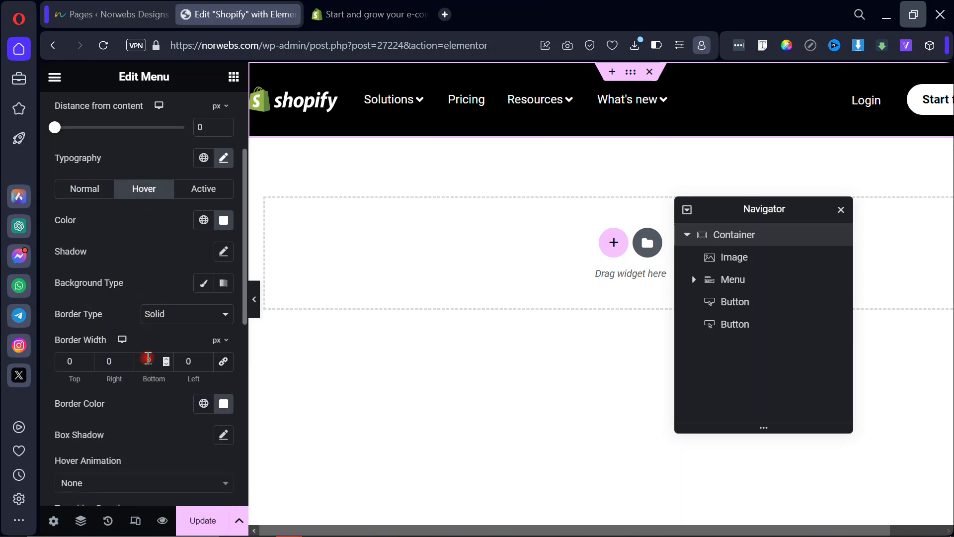
click(102, 192)
click(159, 314)
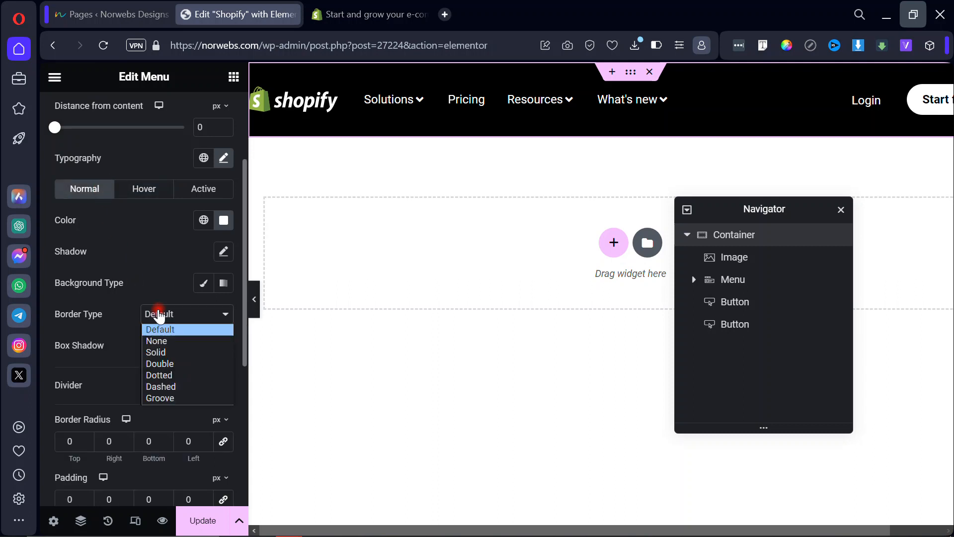
click(156, 349)
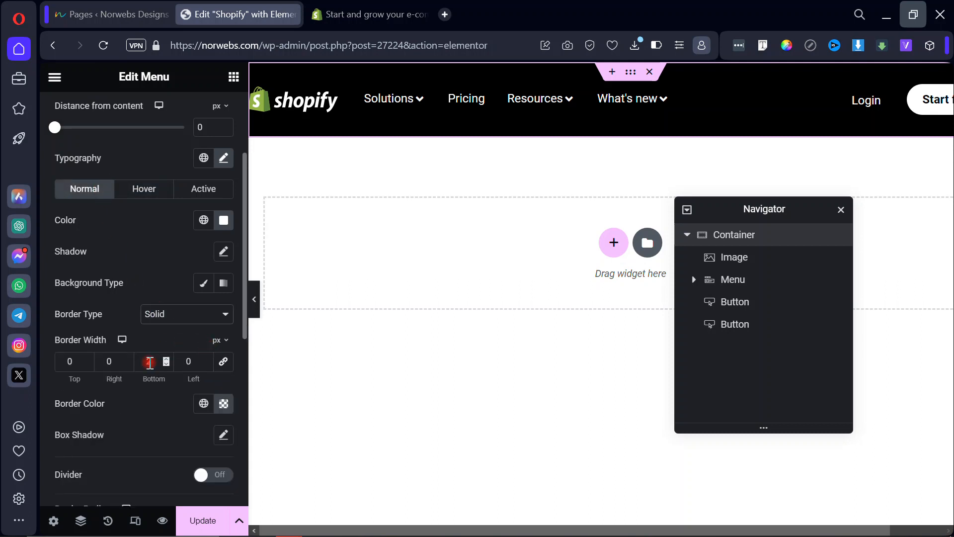
click(225, 404)
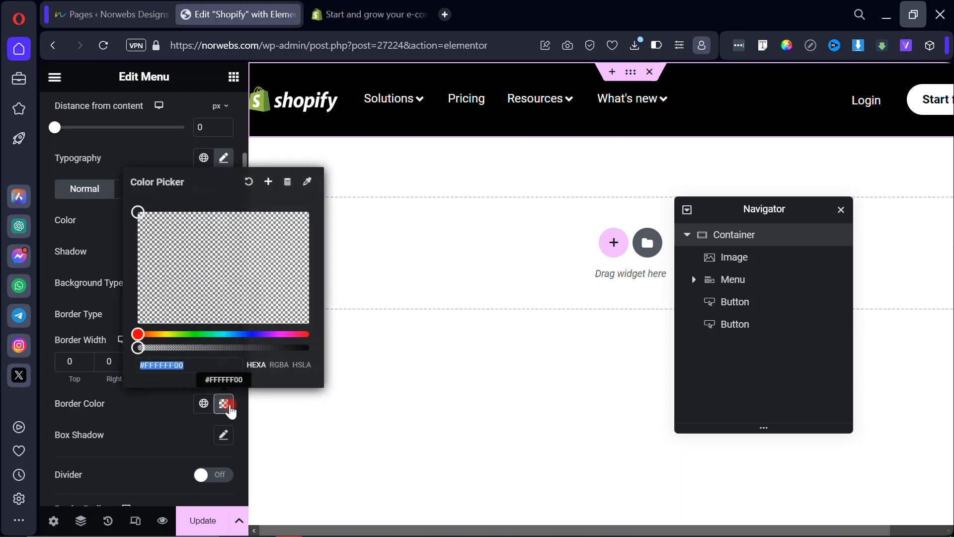
click(228, 407)
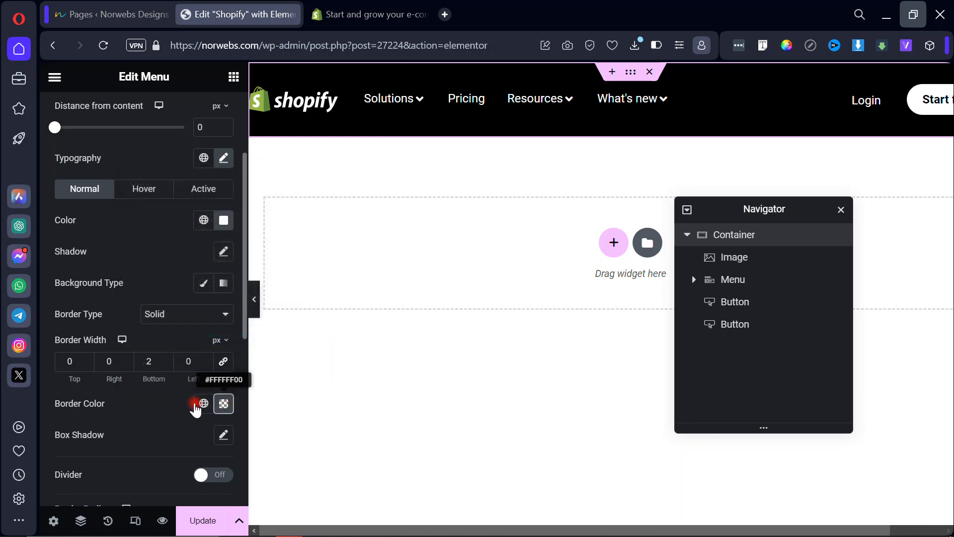
click(257, 300)
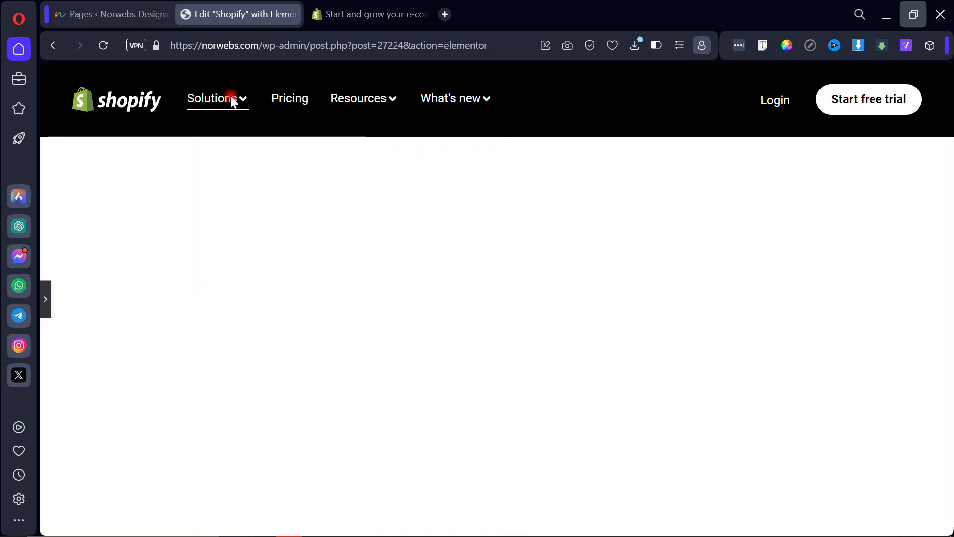
click(48, 293)
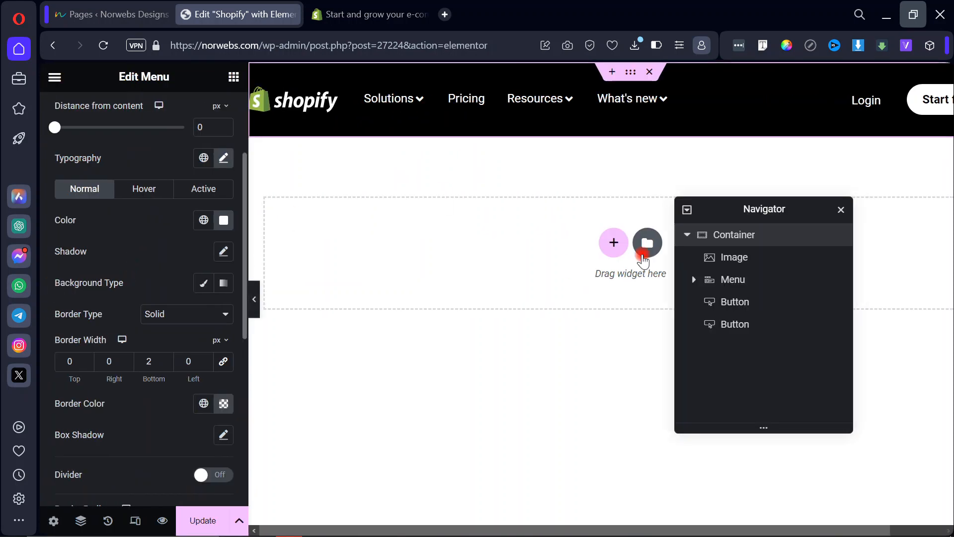
Review the hero section on the original Shopify page and add a single-column container with downward direction below the header.
click(612, 243)
click(375, 13)
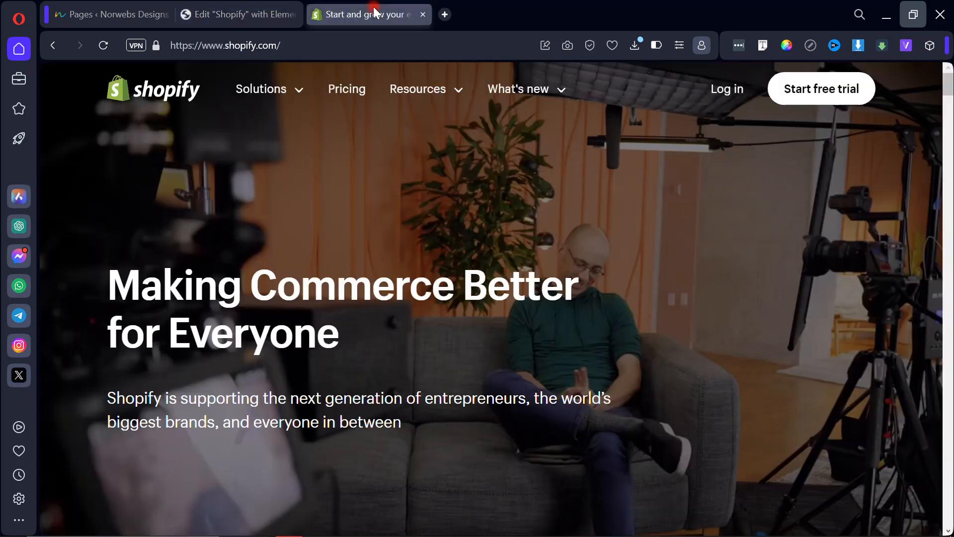
scroll(432, 230, down, 2)
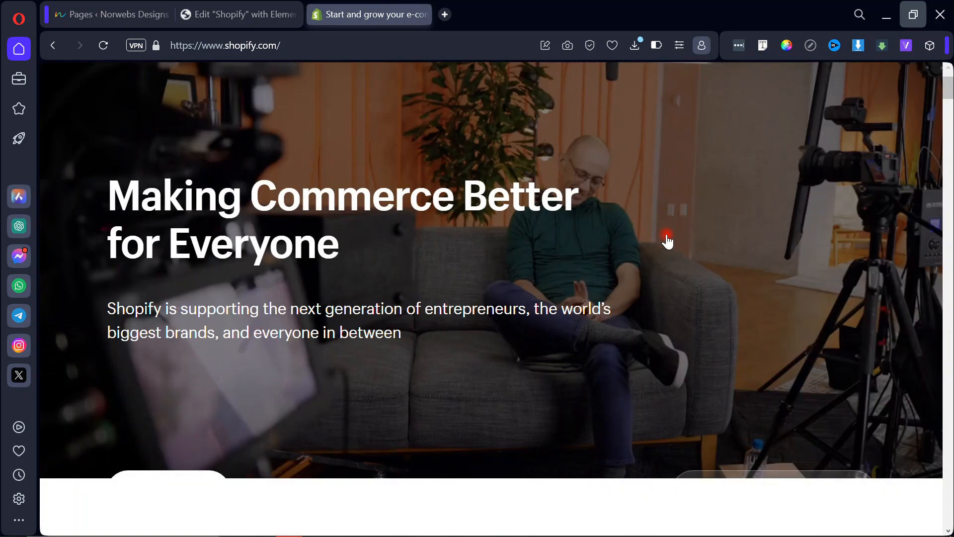
scroll(531, 321, down, 1)
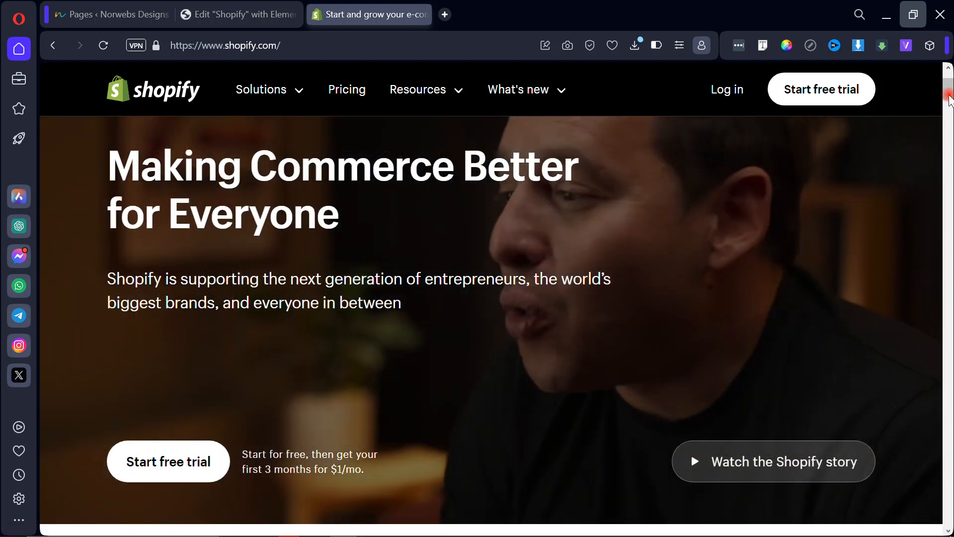
drag(949, 97, 950, 97)
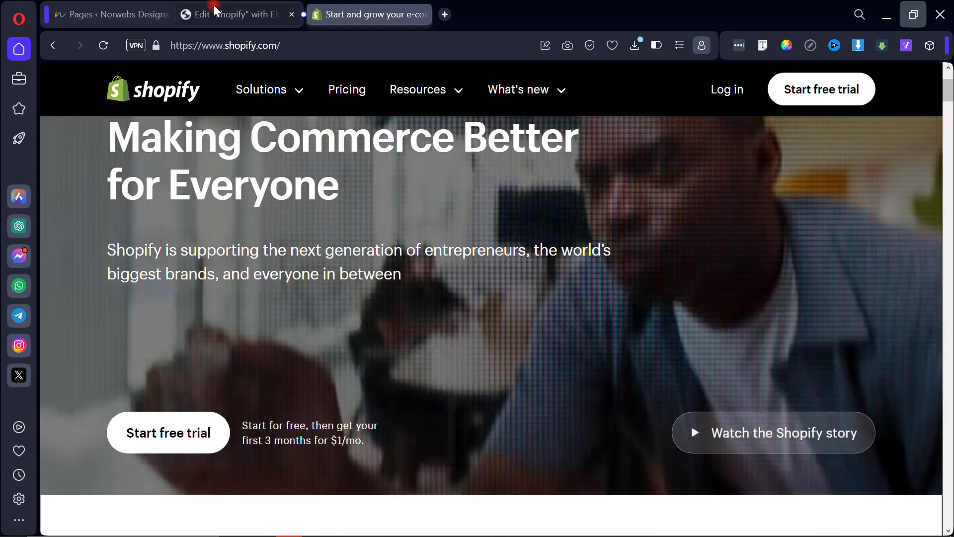
click(215, 10)
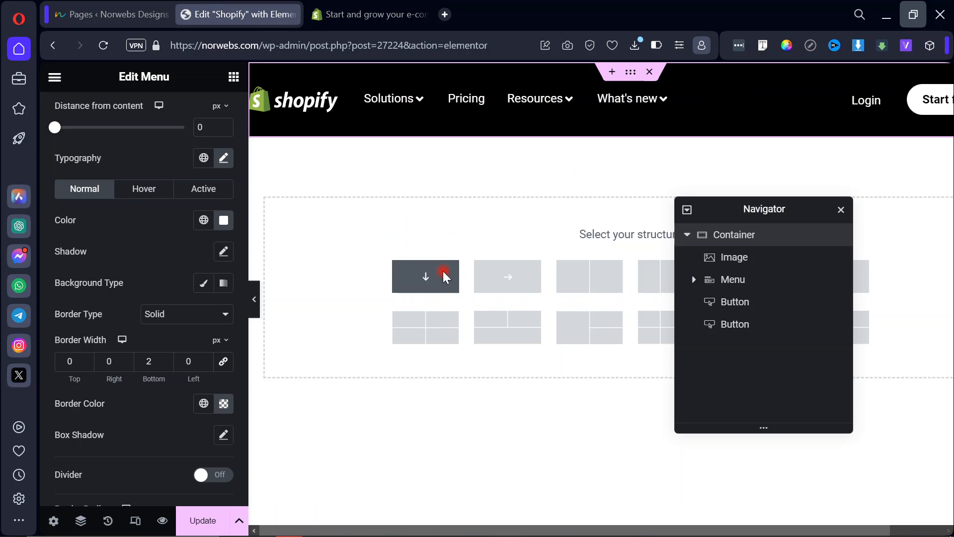
click(443, 276)
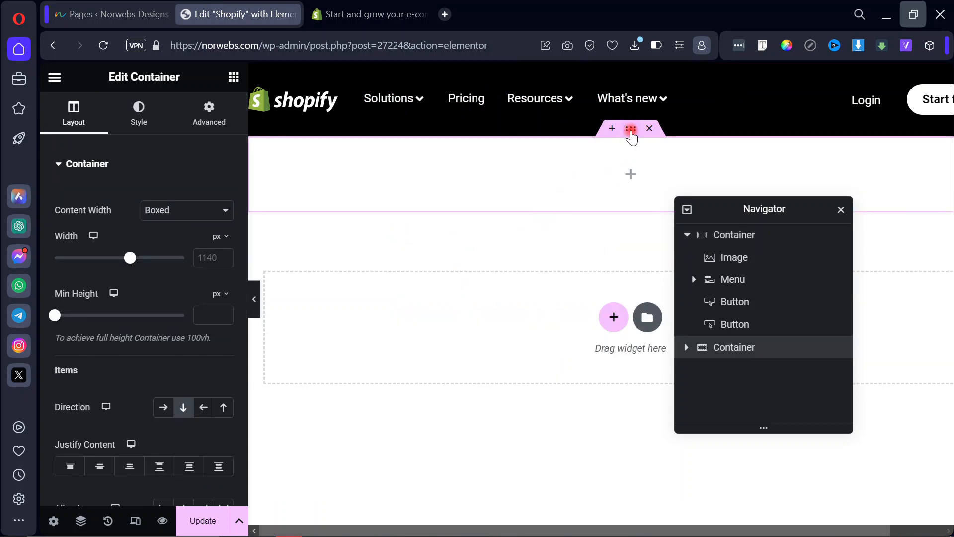
Give the new container a classic background in solid black.
click(144, 124)
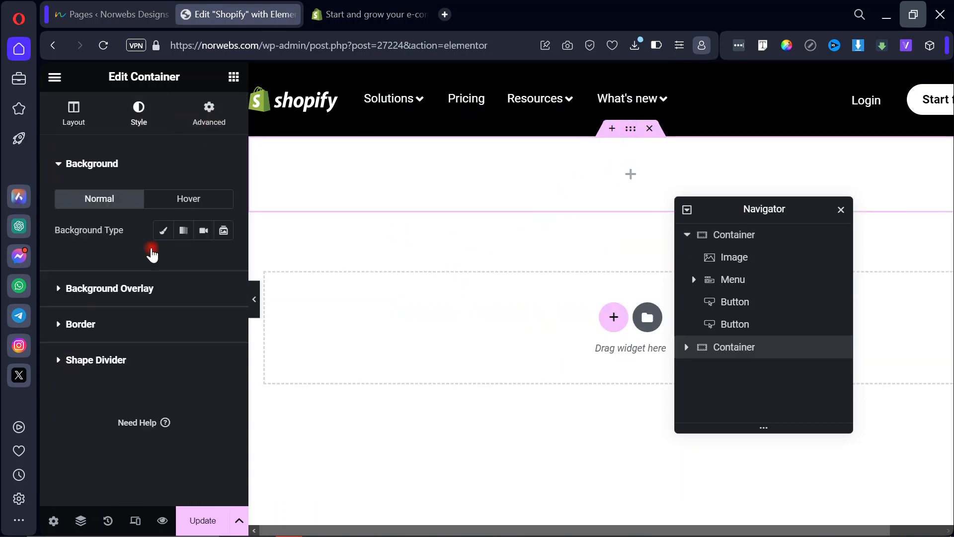
click(167, 234)
click(223, 264)
drag(148, 422, 108, 455)
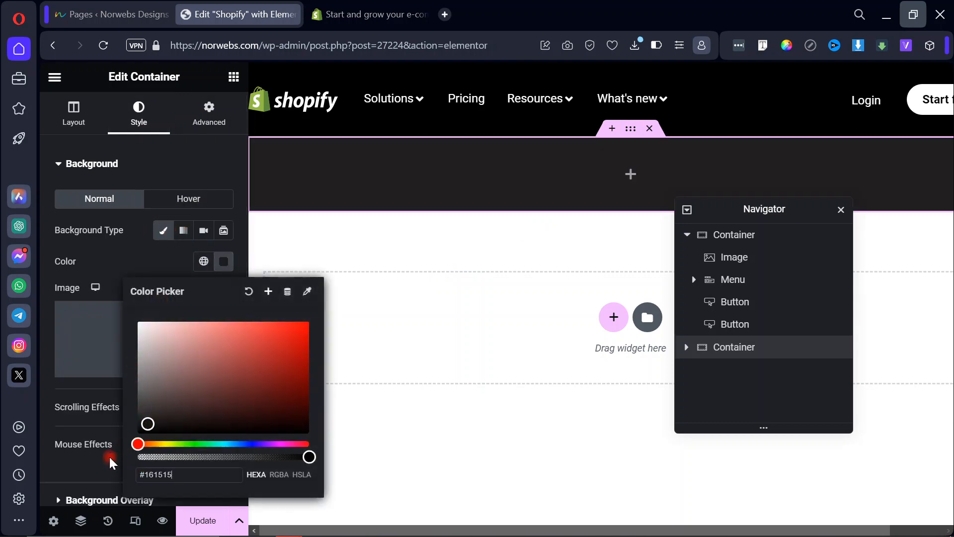
click(83, 230)
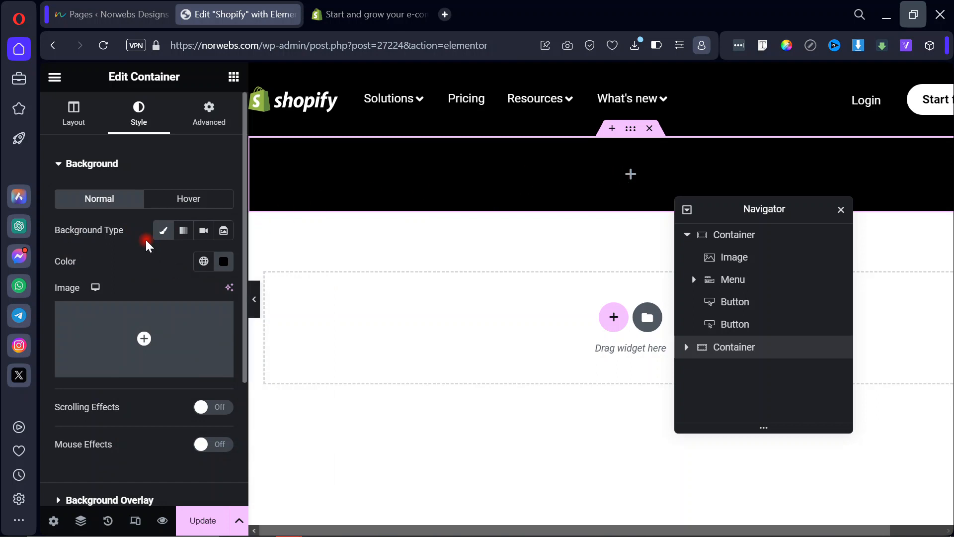
Add a Heading widget to the black container and bring up the original Shopify hero section for reference.
click(630, 175)
drag(99, 442, 469, 189)
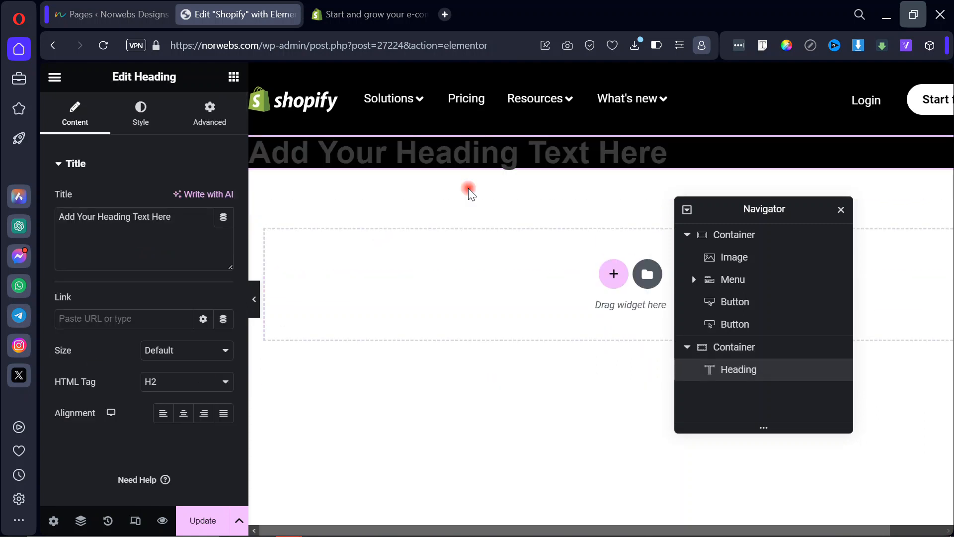
click(340, 22)
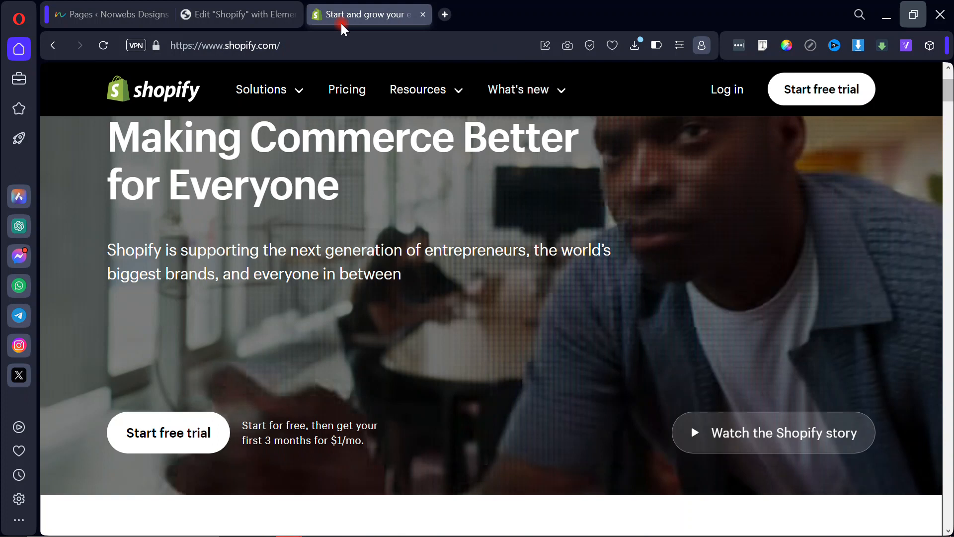
Set the hero heading's HTML tag to H1 and add a Text Editor widget beneath it.
click(256, 12)
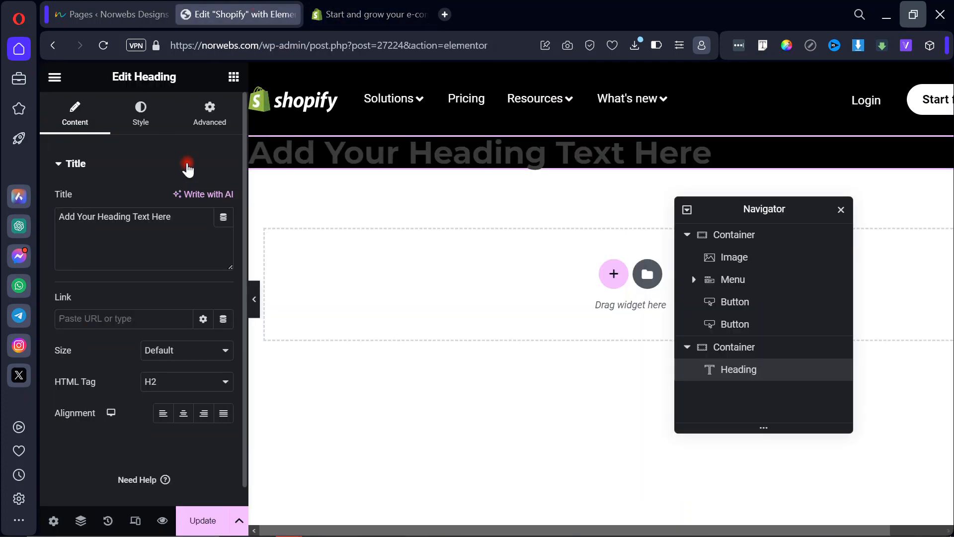
click(170, 386)
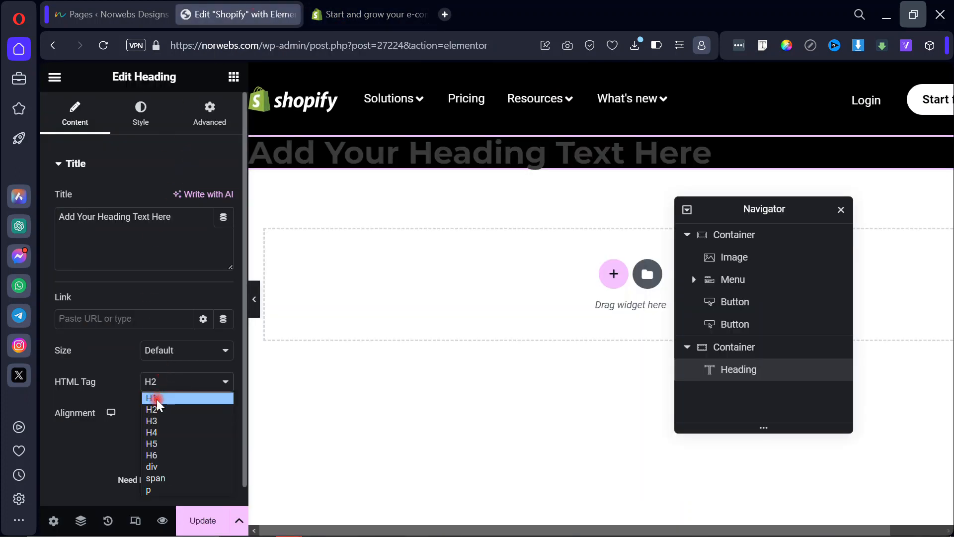
click(156, 396)
click(234, 76)
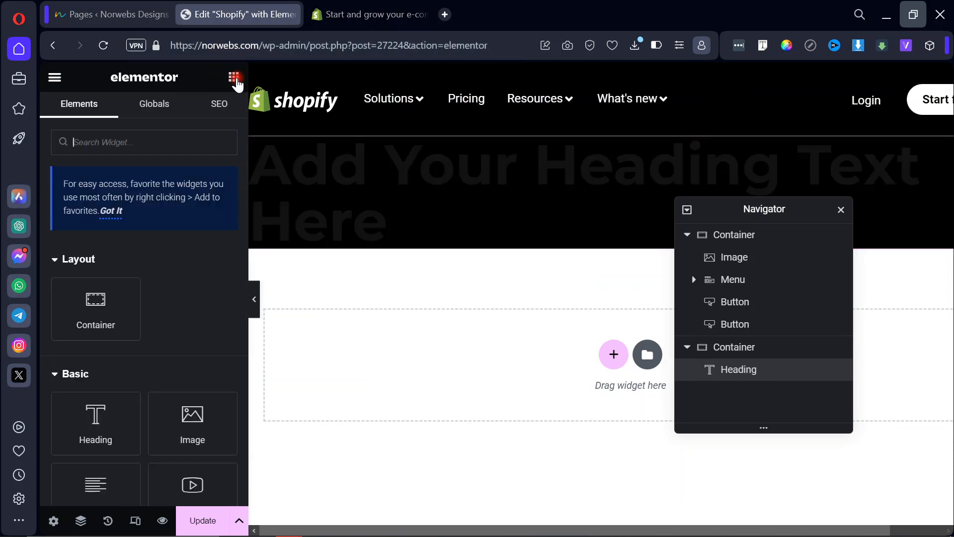
drag(95, 483, 338, 197)
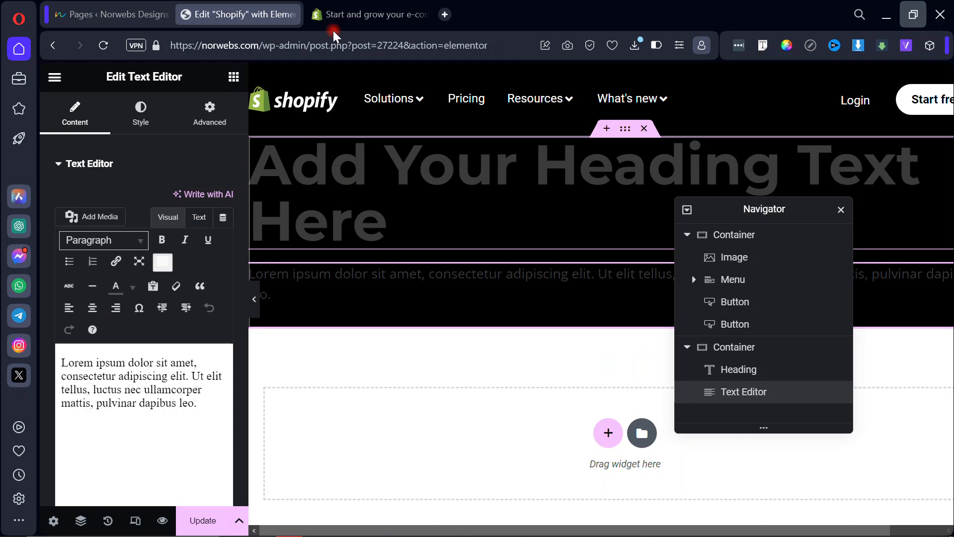
Check the original Shopify hero section, then copy the header's "Start free trial" button and paste it below the hero text.
click(361, 15)
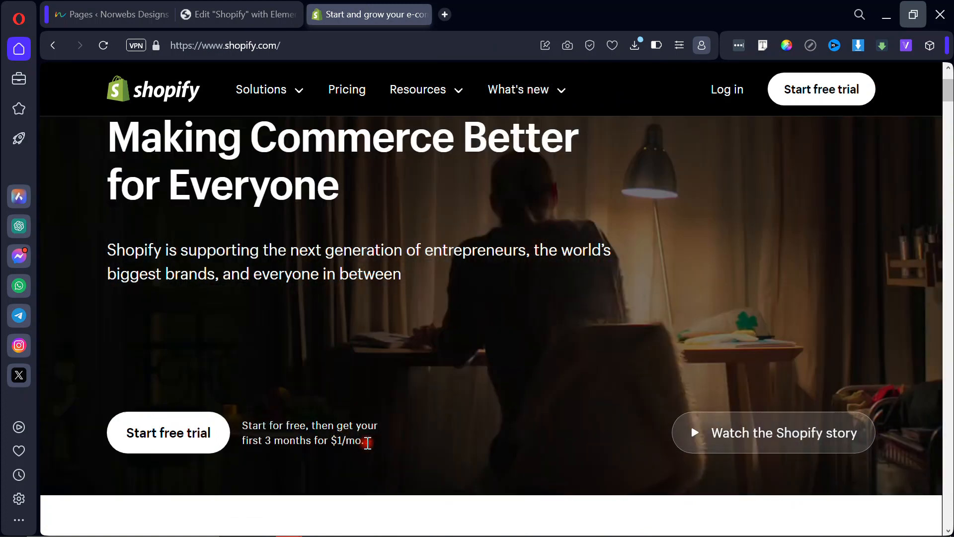
triple_click(366, 442)
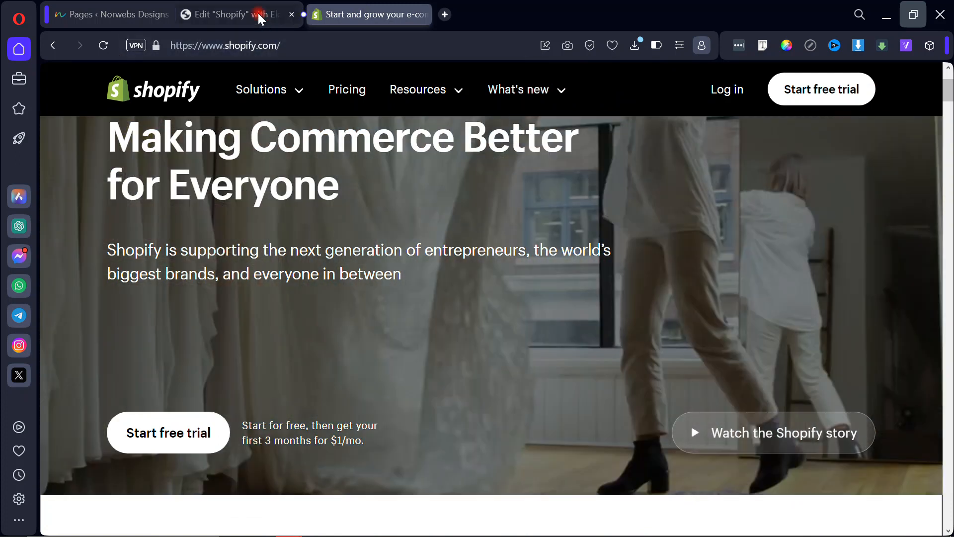
click(259, 15)
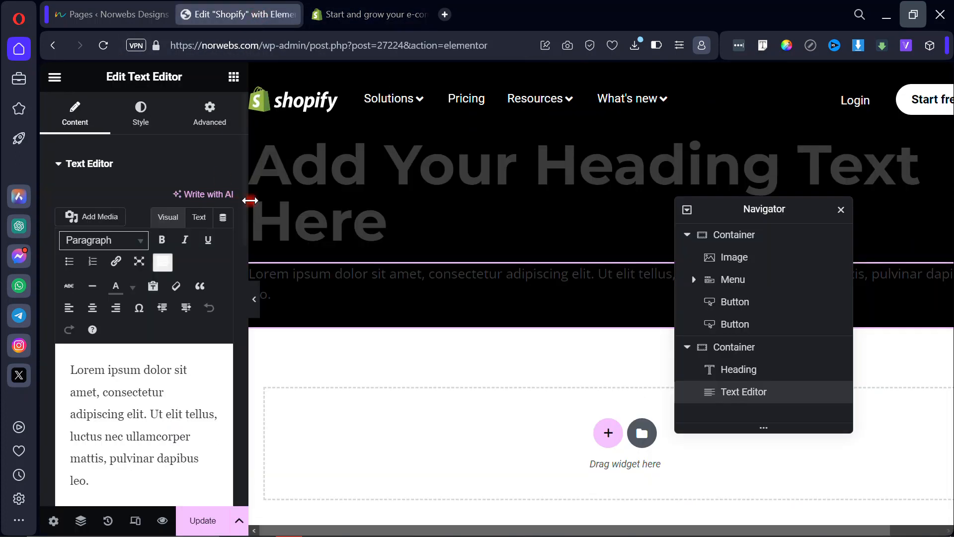
right_click(906, 109)
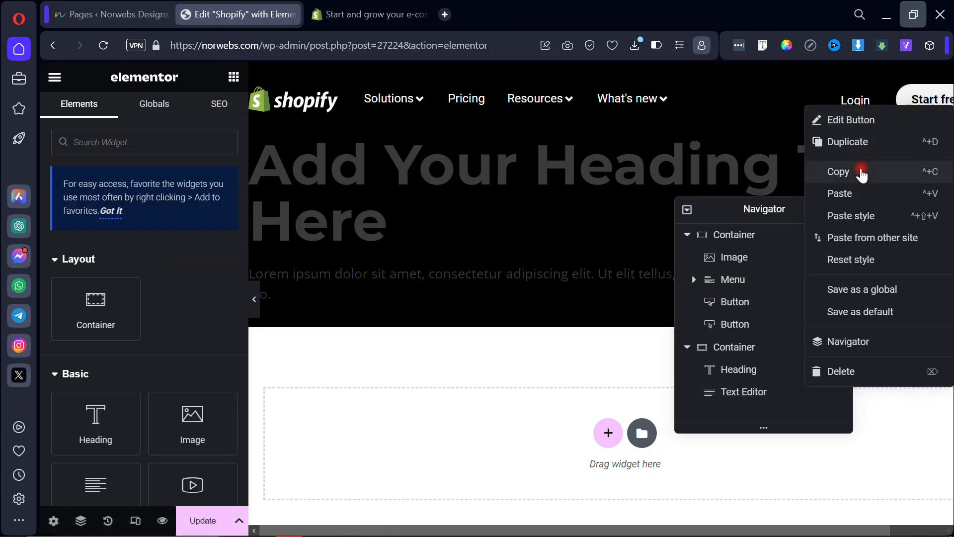
click(845, 171)
right_click(497, 273)
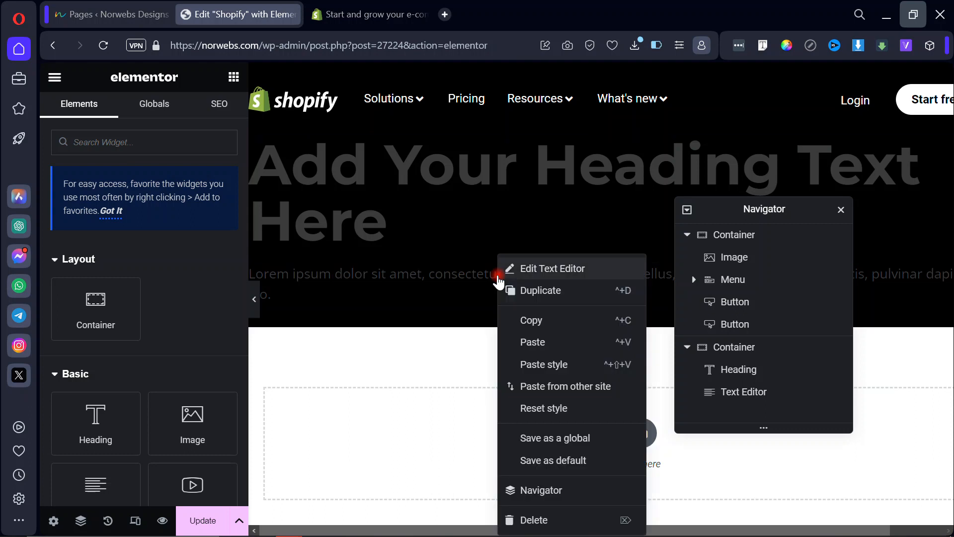
click(519, 342)
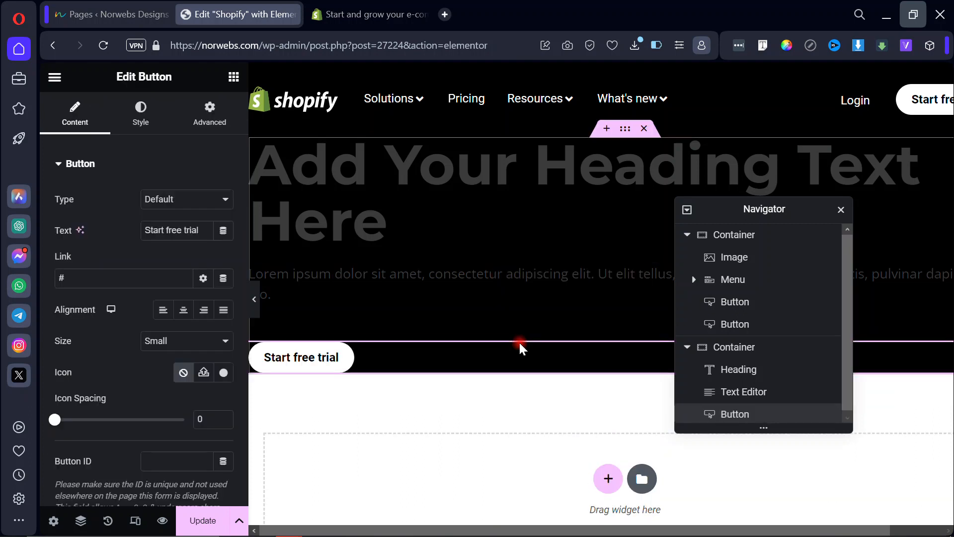
Copy the hero's Text Editor widget and paste it below the "Start free trial" button.
right_click(507, 273)
click(540, 321)
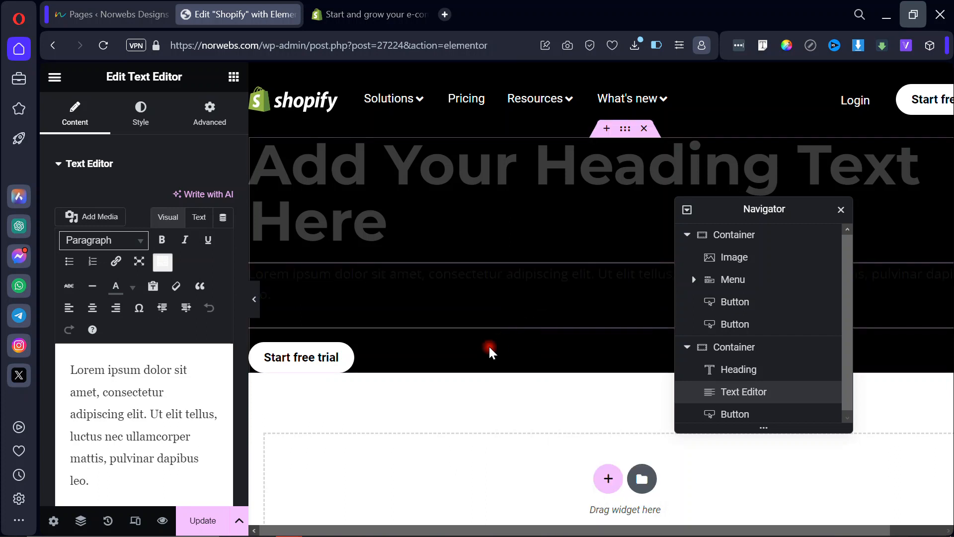
right_click(487, 354)
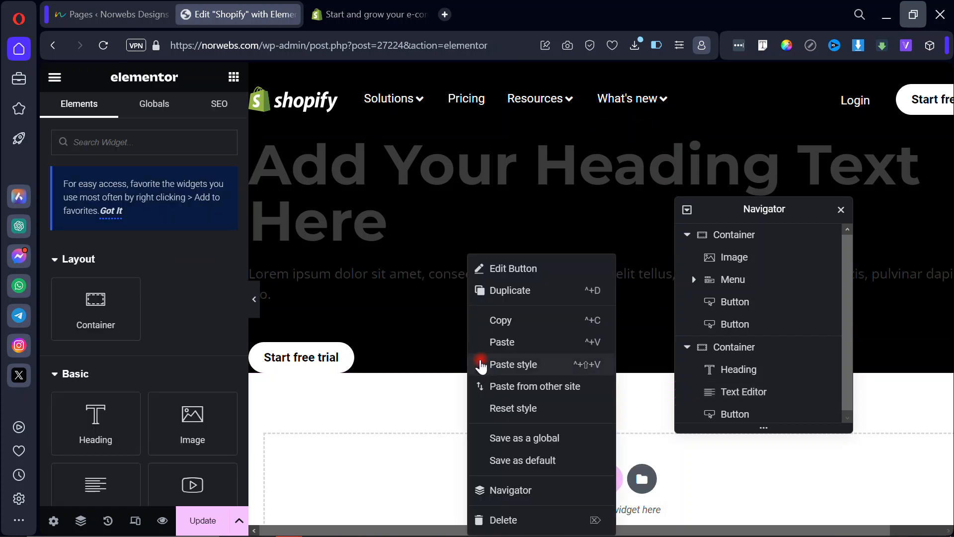
click(508, 344)
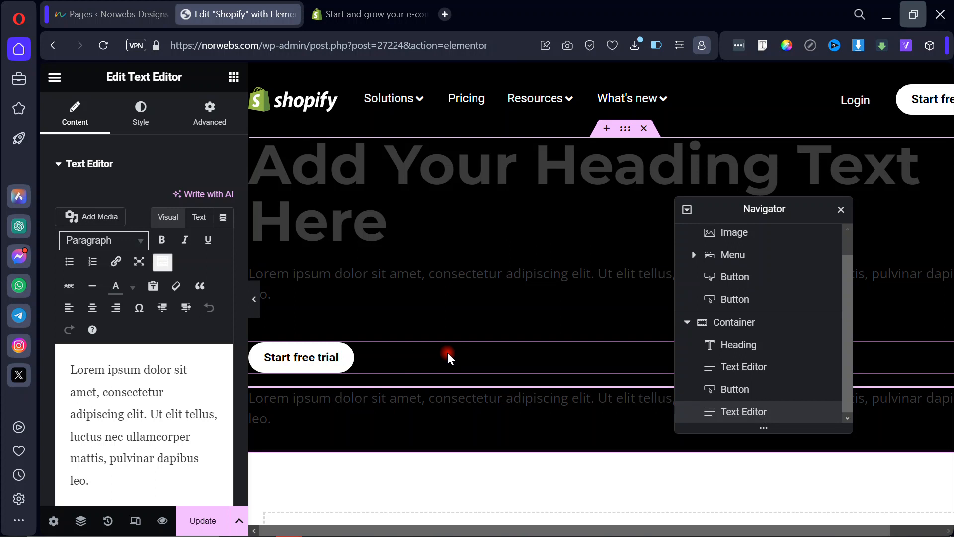
Copy the hero's "Start free trial" button and paste it below the second Text Editor widget.
right_click(452, 356)
click(487, 322)
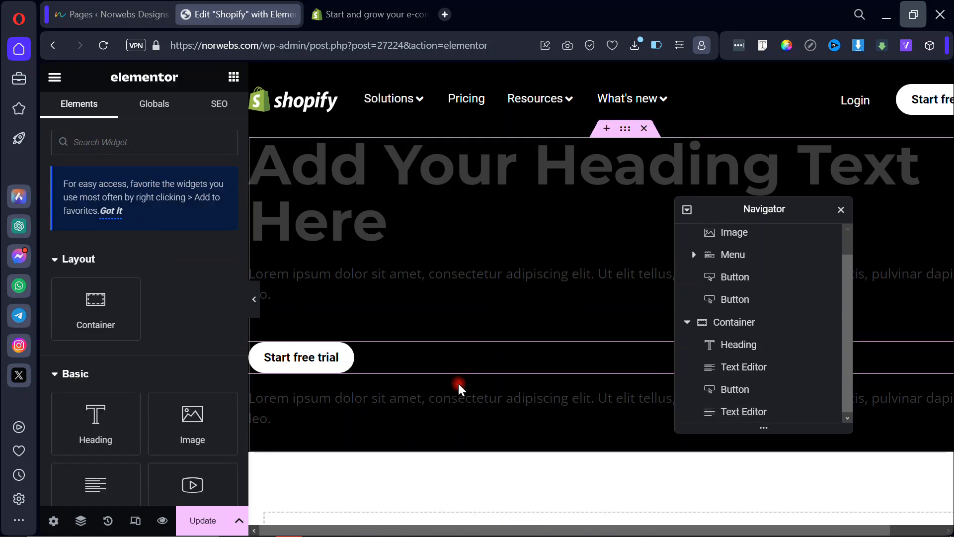
right_click(457, 413)
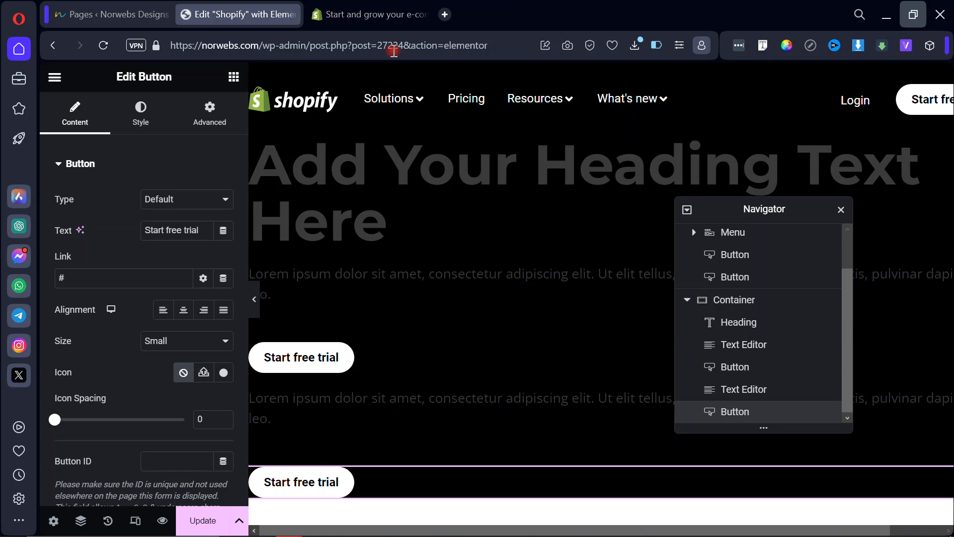
Set the hero heading's text color to white.
click(458, 163)
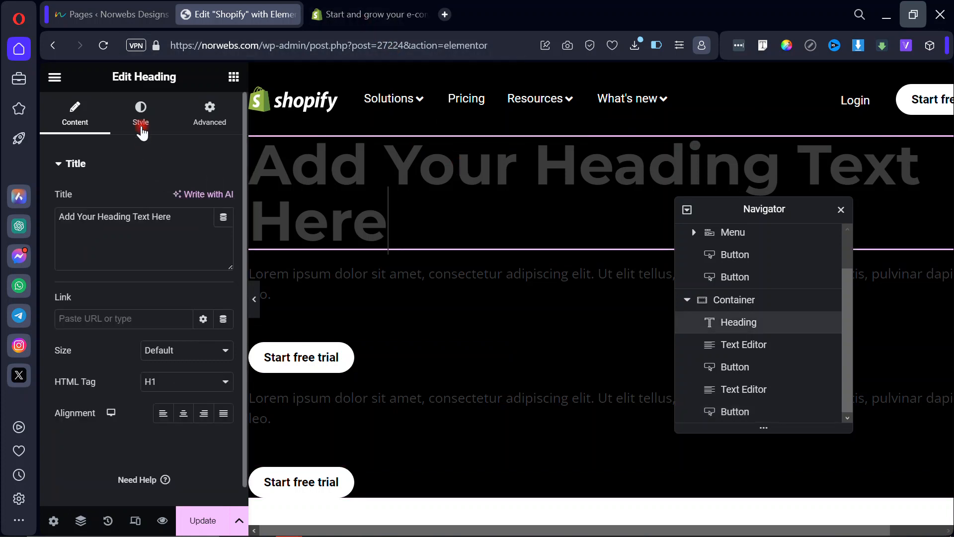
click(141, 124)
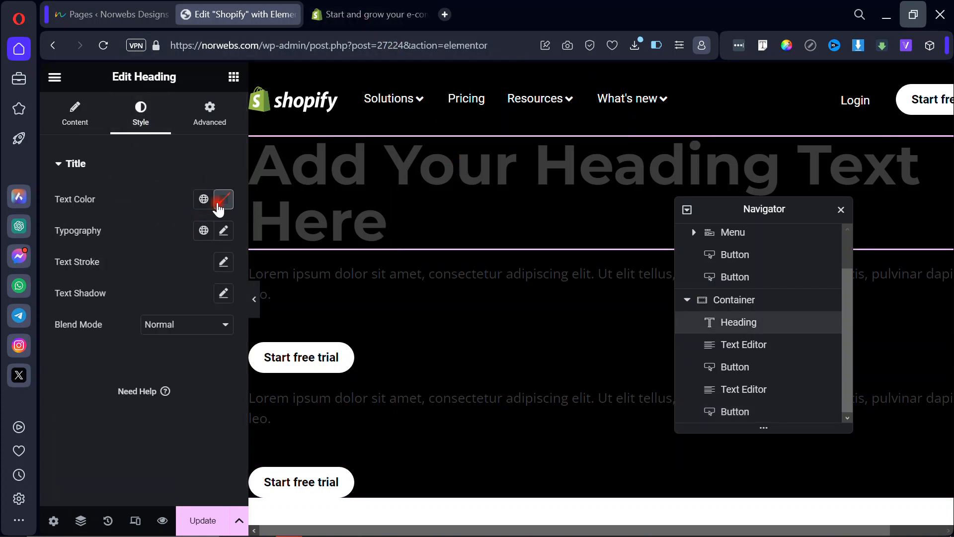
click(221, 199)
drag(150, 270, 114, 192)
click(113, 192)
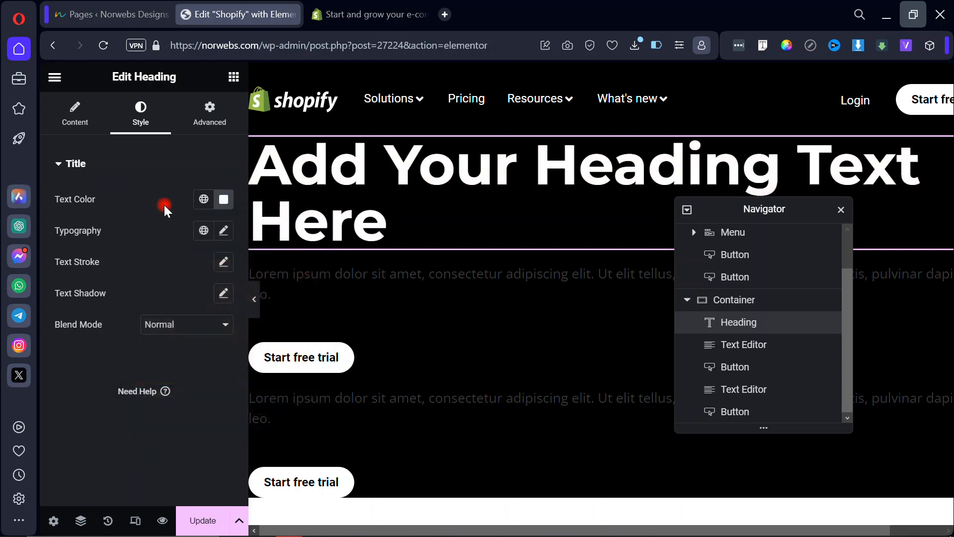
Set the text color of the first Text Editor widget, directly under the heading, to white.
click(347, 268)
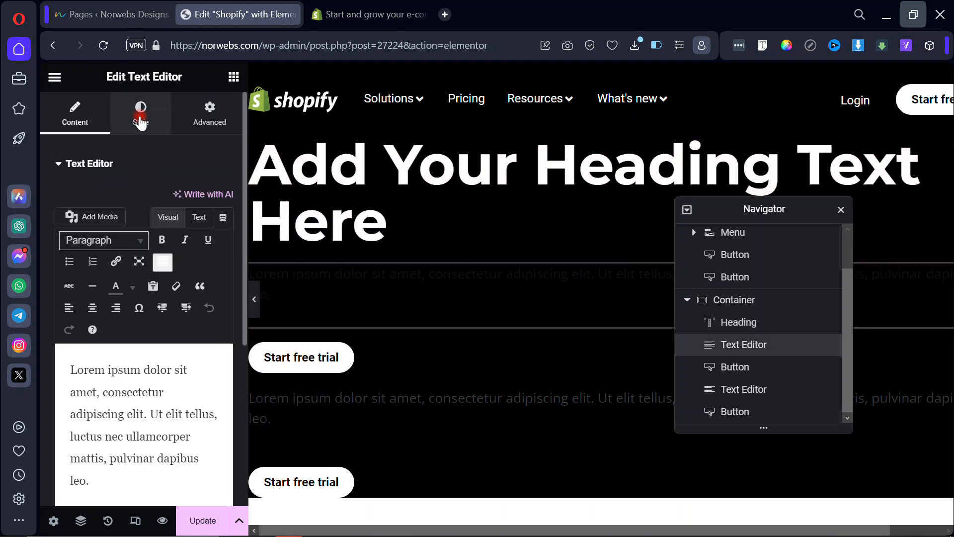
click(141, 115)
click(222, 230)
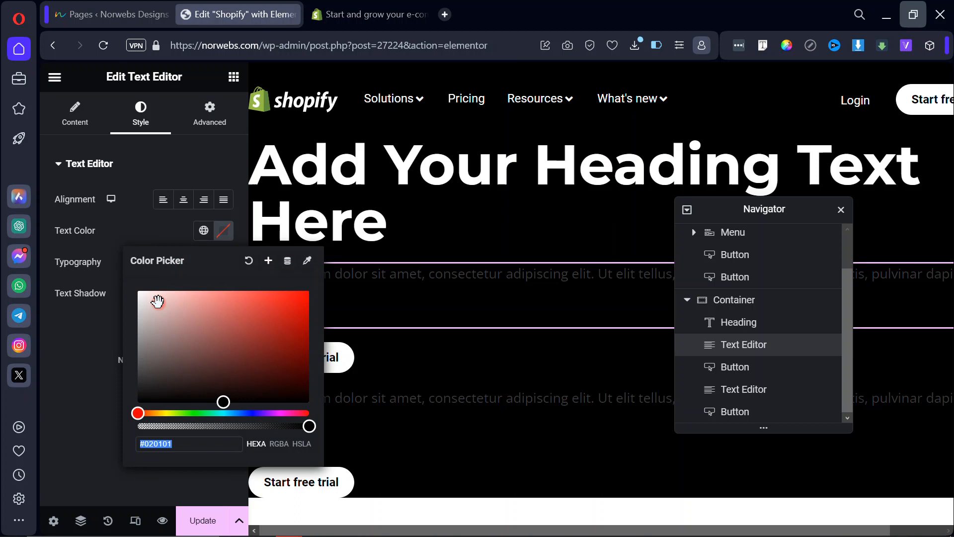
drag(140, 292, 122, 240)
click(121, 240)
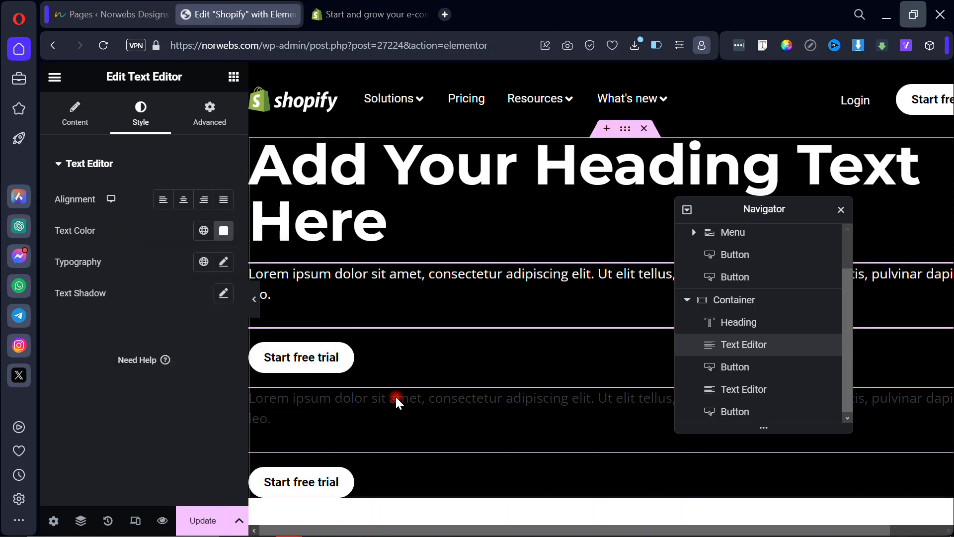
Set the text color of the second Text Editor widget, between the two hero buttons, to white.
click(347, 398)
click(141, 115)
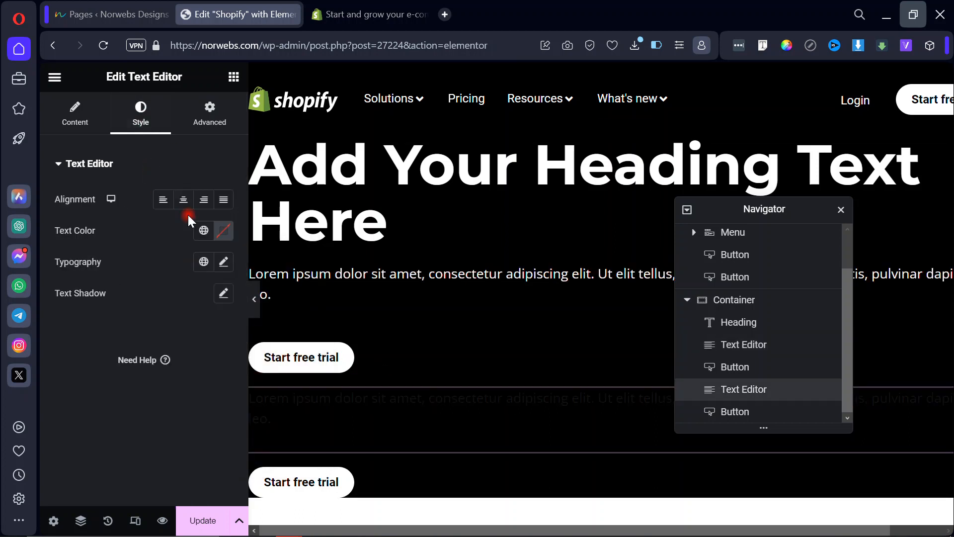
click(222, 232)
drag(140, 295, 333, 14)
click(116, 224)
Copy the hero title from the original Shopify page and replace the heading's title with "Making Commerce Better for Everyone".
click(333, 13)
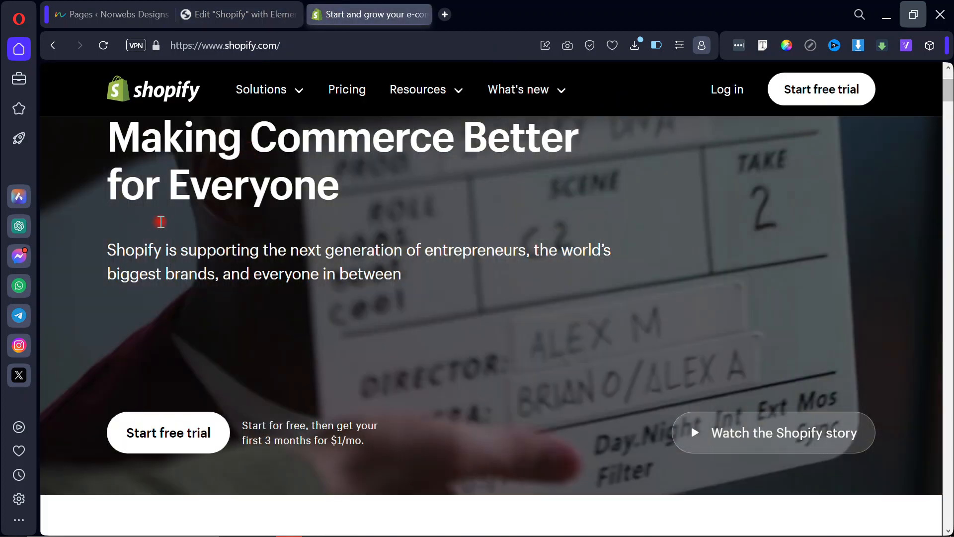
scroll(161, 222, up, 2)
scroll(293, 277, up, 1)
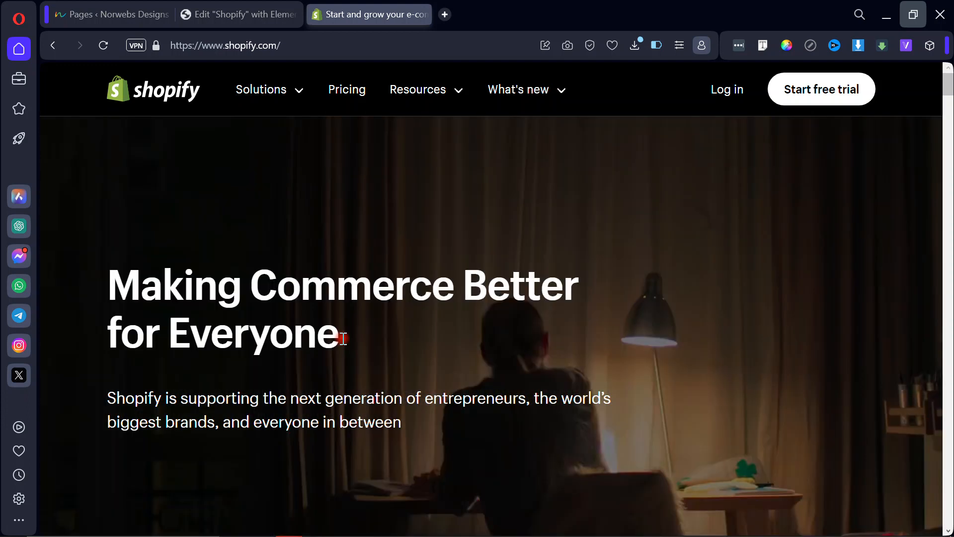
drag(343, 338, 110, 282)
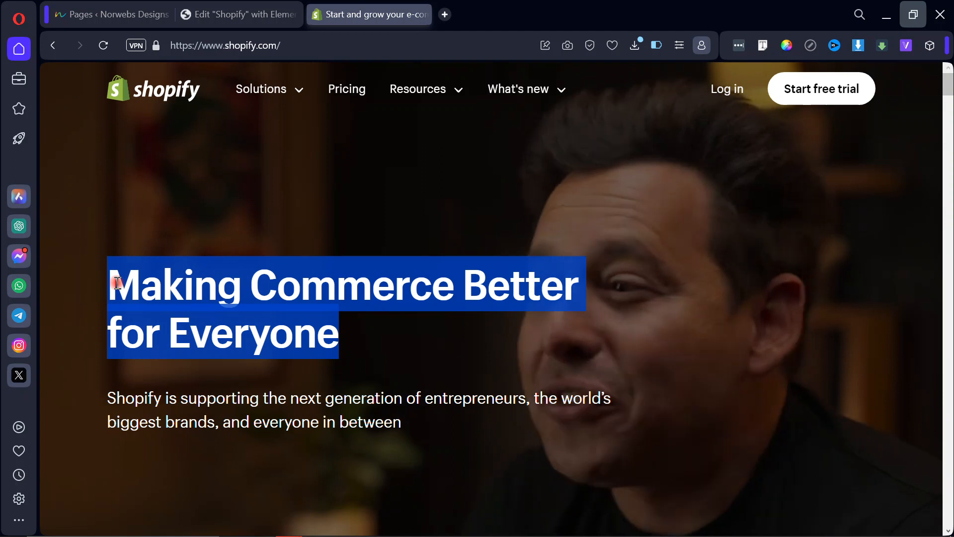
click(234, 13)
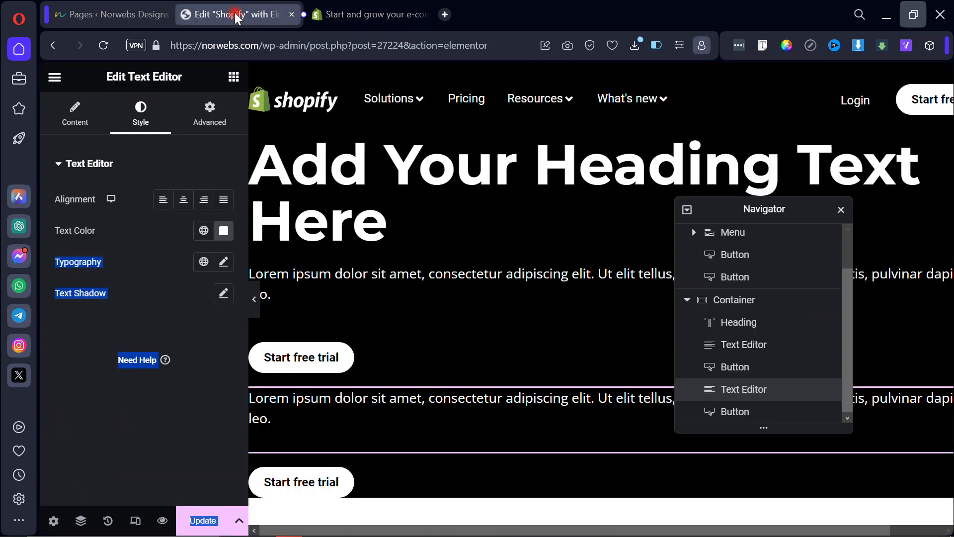
click(381, 161)
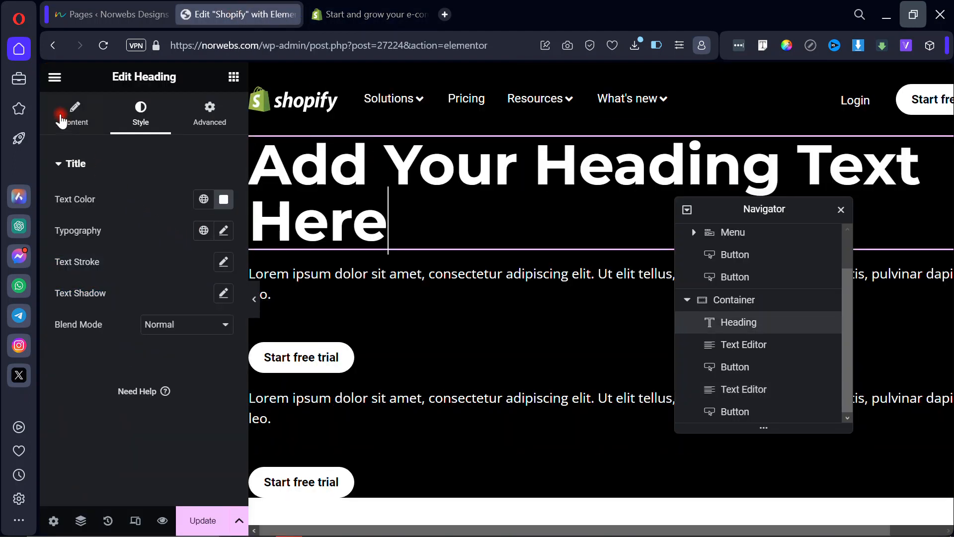
click(69, 114)
key(ctrl+a)
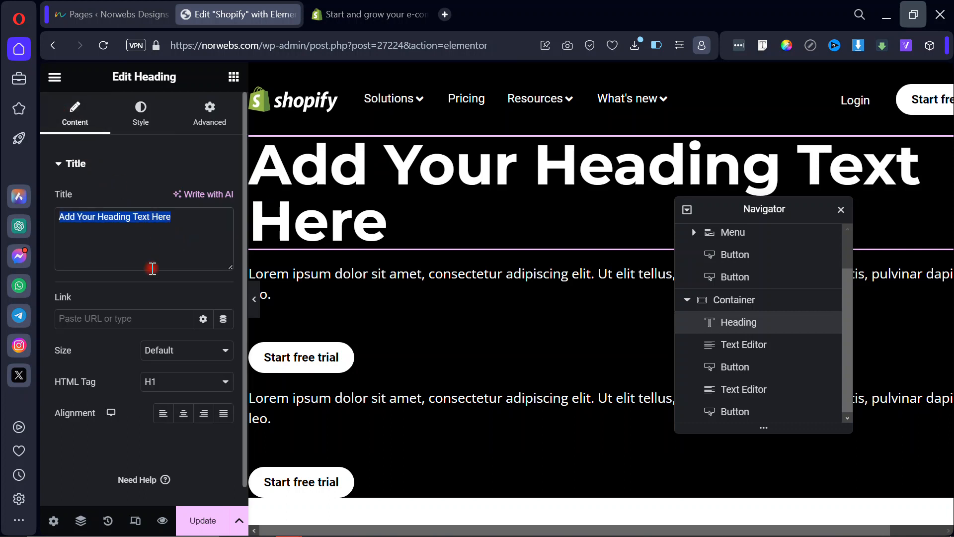
key(ctrl+v)
Replace the first Text Editor's placeholder with the Shopify page's hero paragraph, "Shopify is supporting the next generation of entrepreneurs, the world's biggest brands, and everyone in between".
click(380, 9)
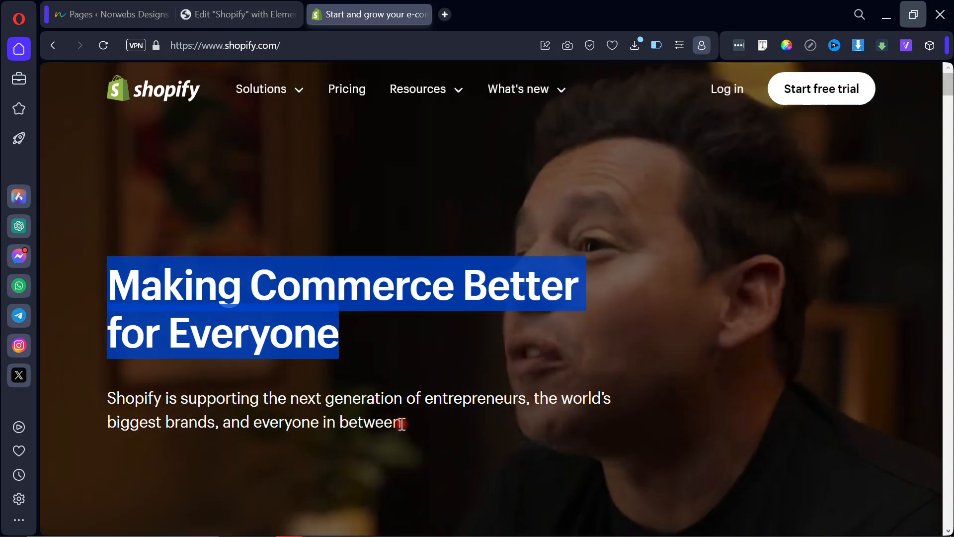
click(402, 424)
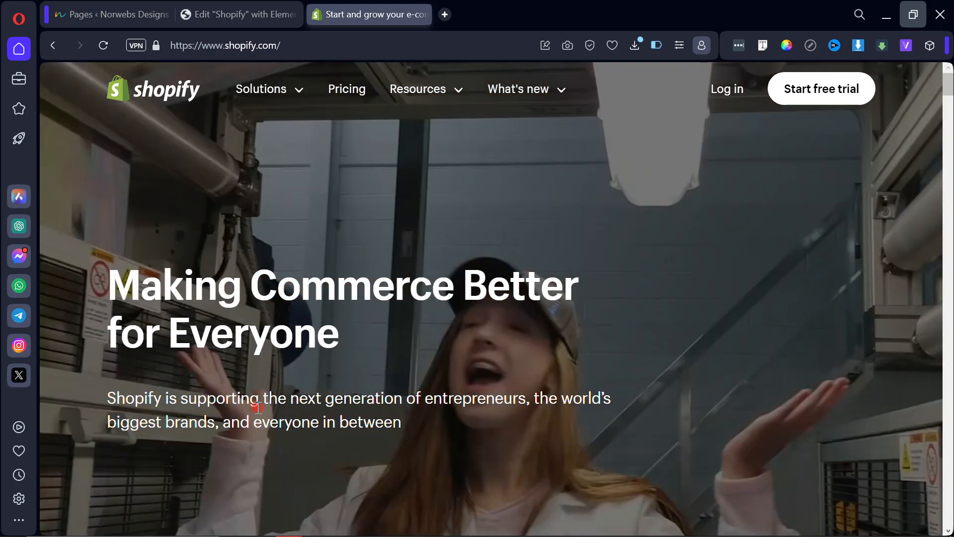
drag(109, 400, 403, 428)
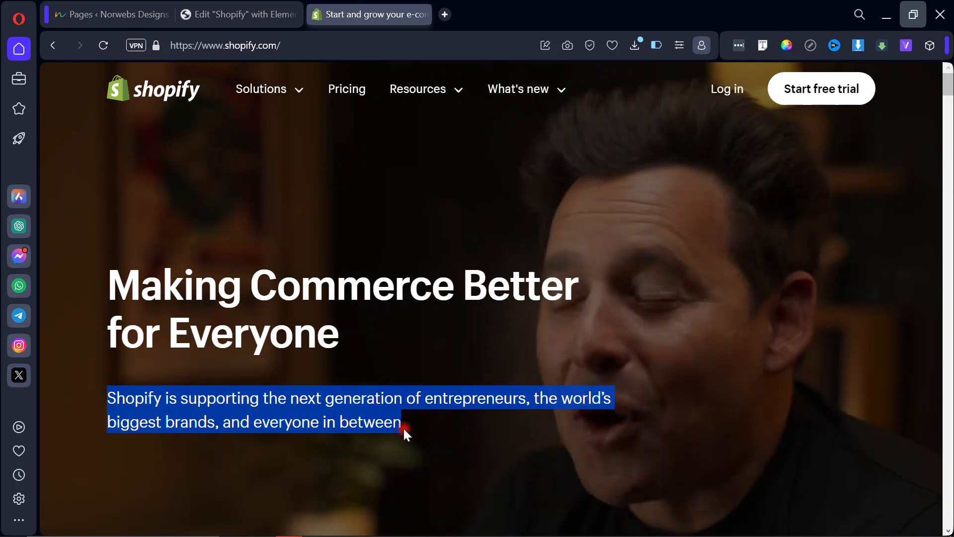
click(258, 10)
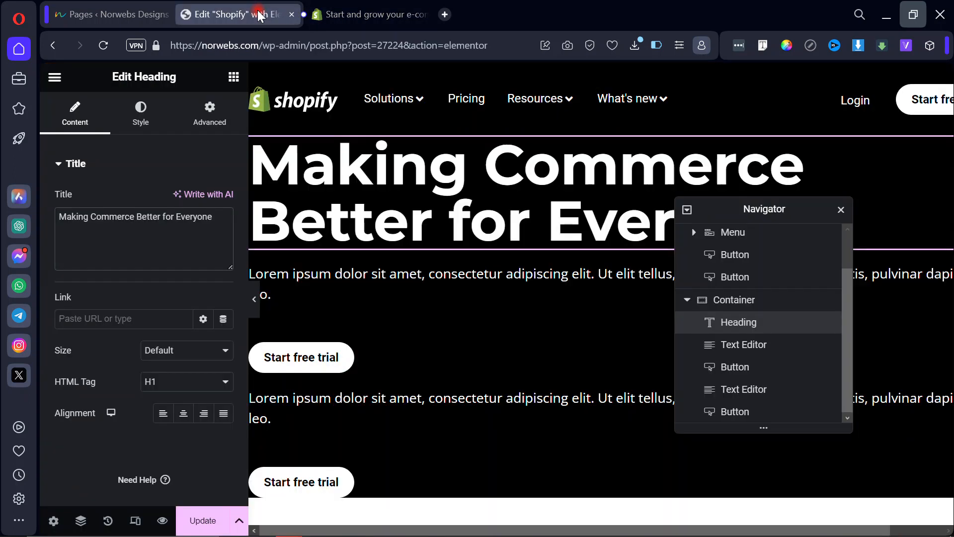
click(351, 269)
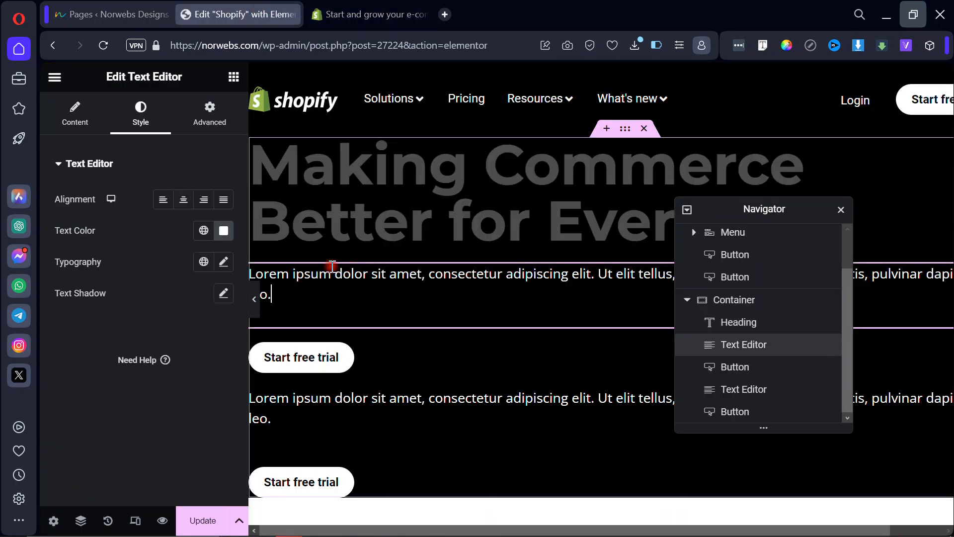
click(82, 122)
click(136, 357)
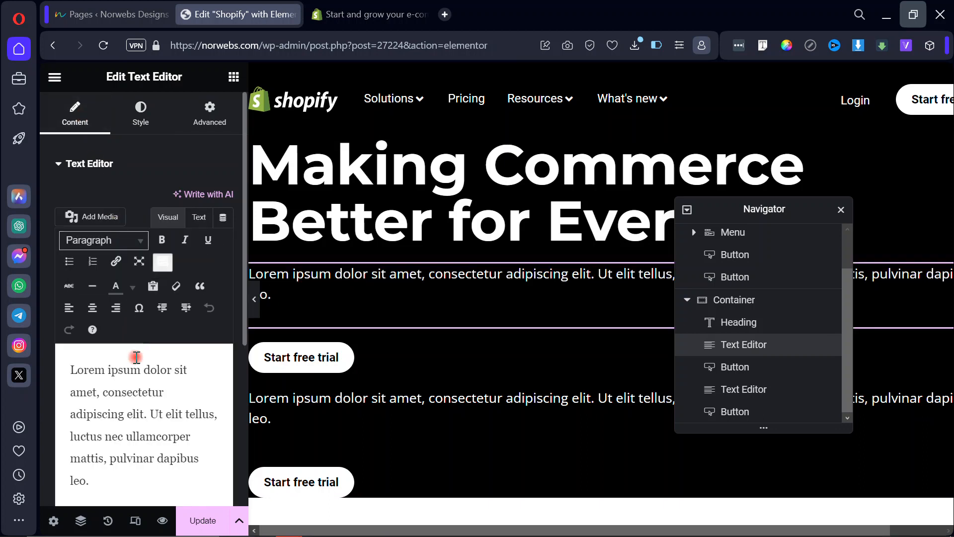
key(ctrl+a)
key(ctrl+v)
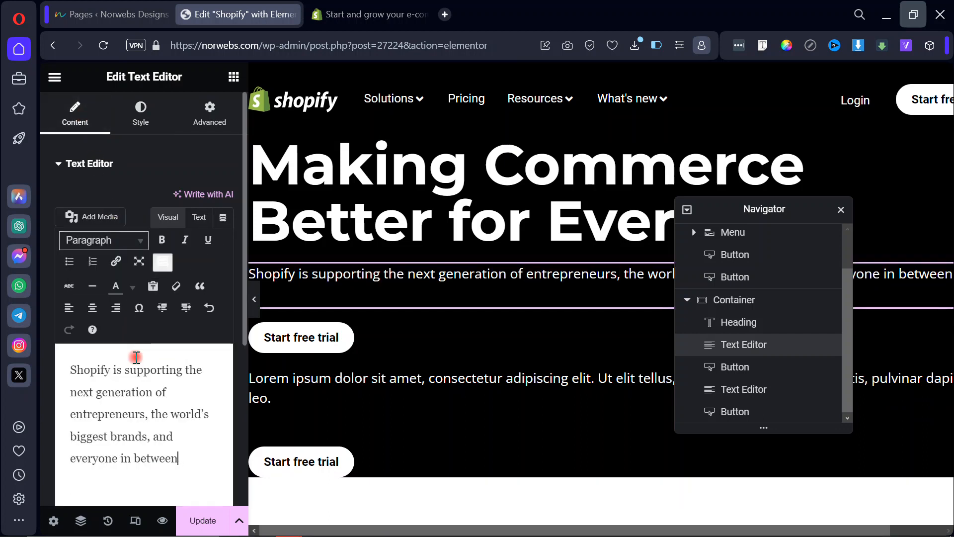
Copy the offer line beside the original Shopify page's hero button and replace the second Text Editor's placeholder with "Start for free, then get your first 3 months for $1/mo.".
click(363, 15)
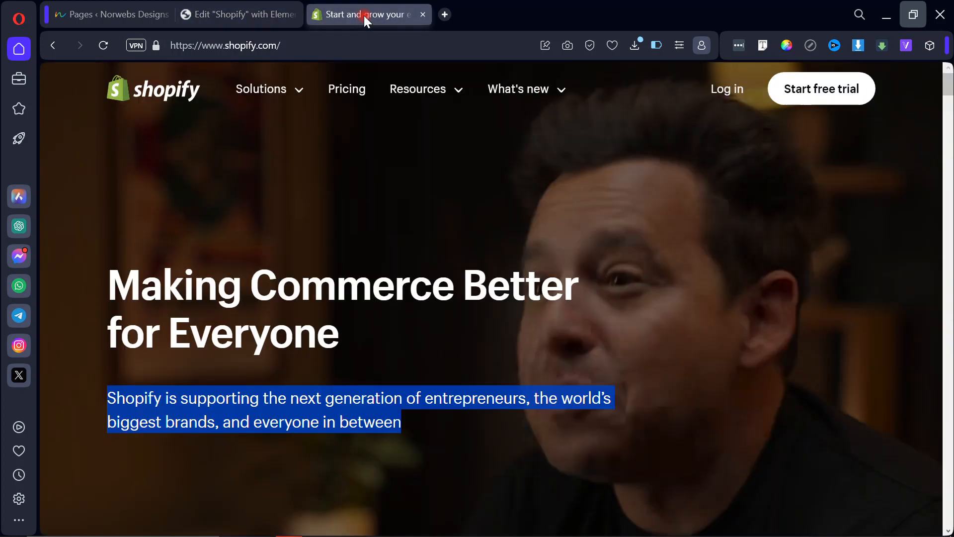
click(383, 427)
scroll(382, 428, down, 2)
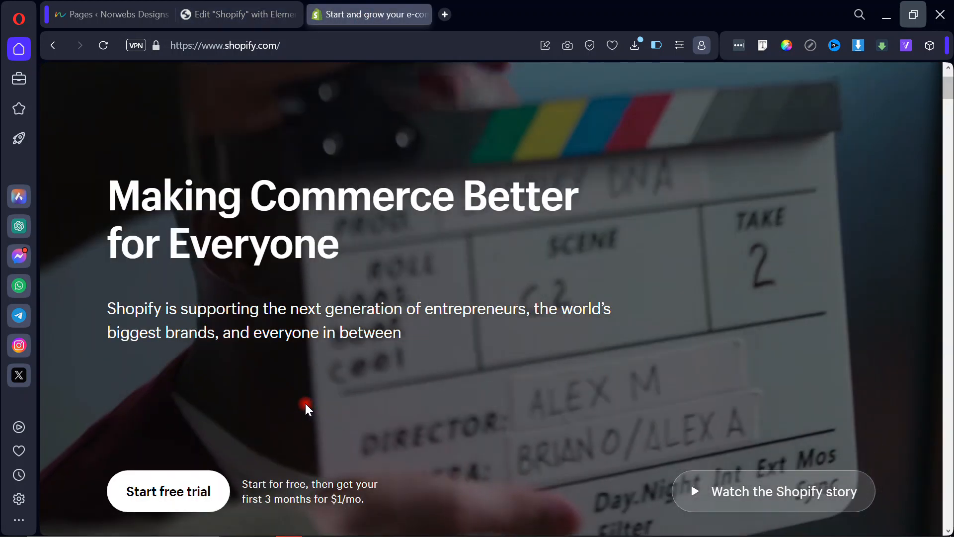
scroll(305, 407, down, 2)
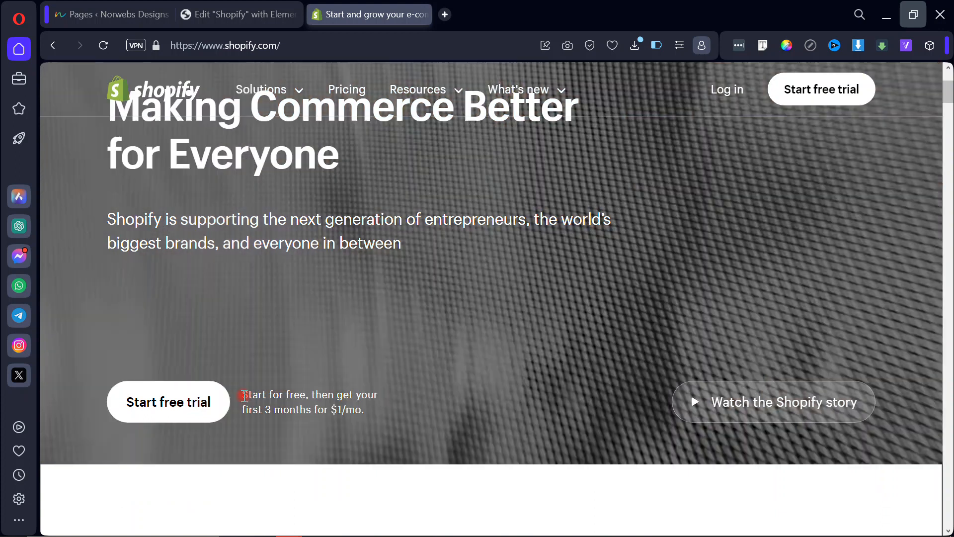
drag(243, 395, 374, 414)
key(ctrl+c)
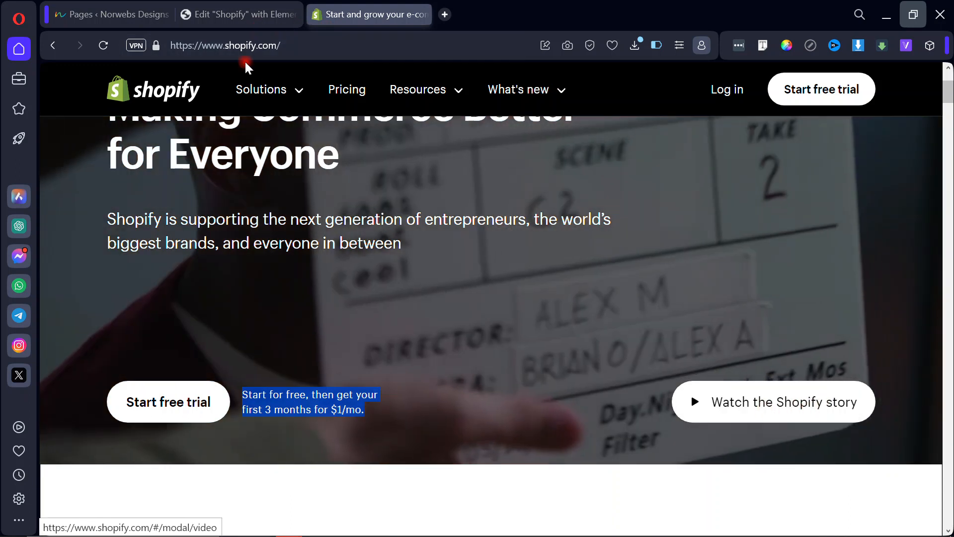
click(237, 15)
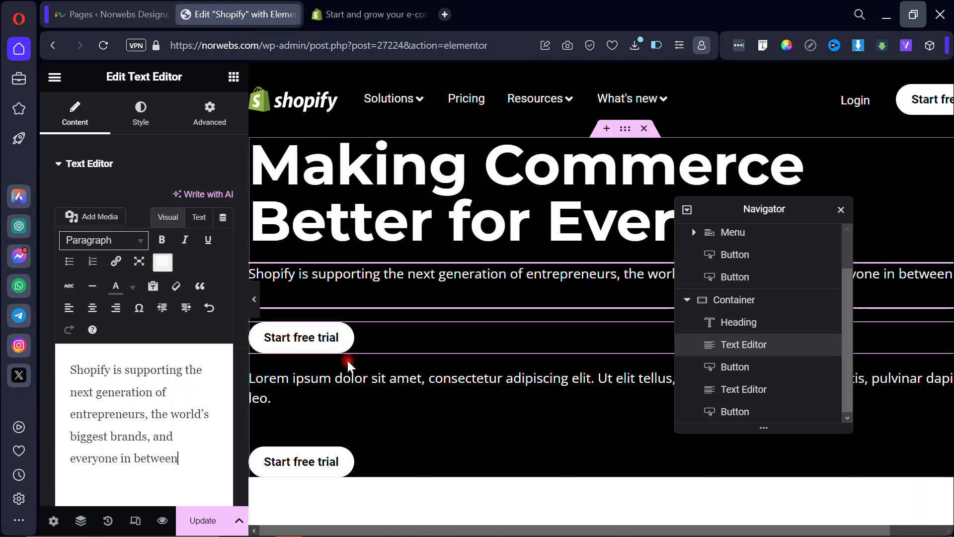
click(352, 377)
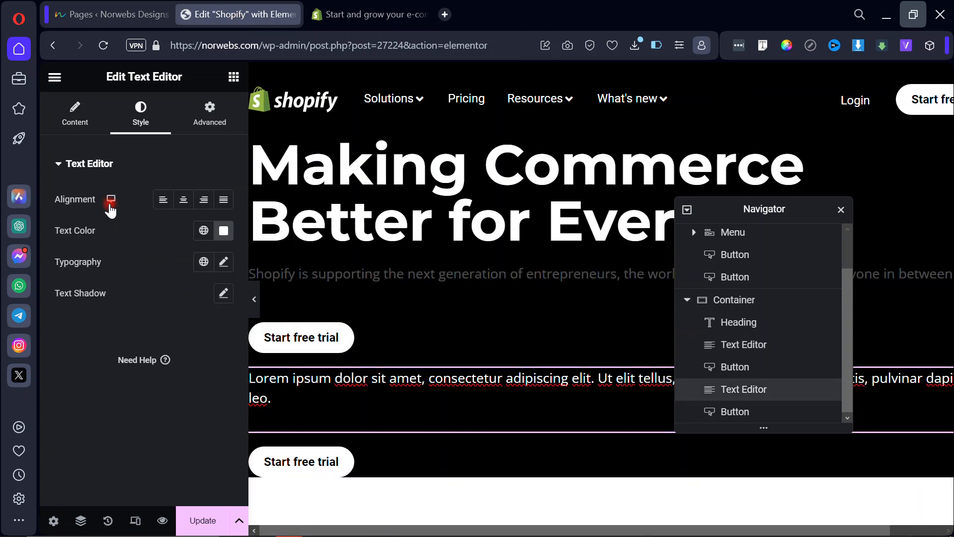
click(75, 115)
click(122, 372)
key(ctrl+a)
key(ctrl+v)
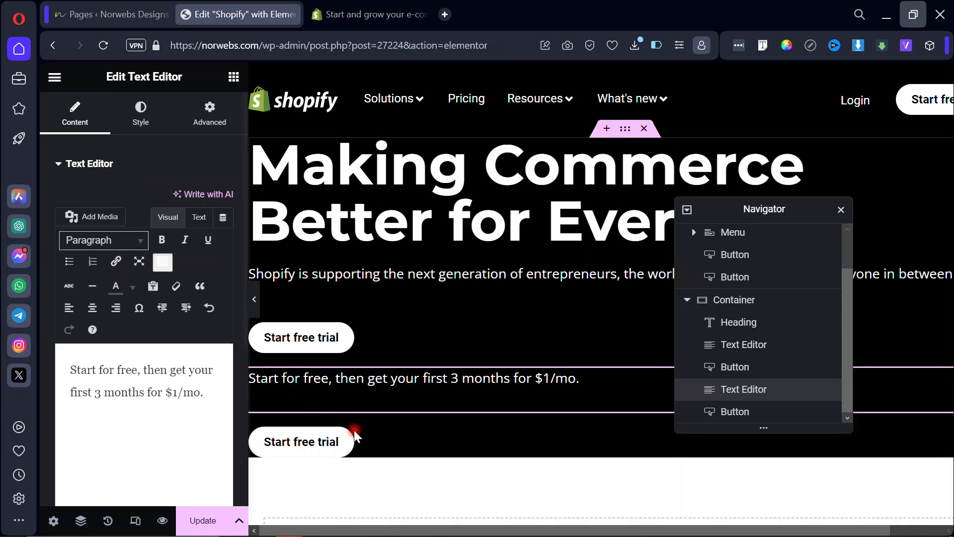
Change the text of the lower hero button, under the trial offer line, to "Watch the Shopify story".
click(366, 443)
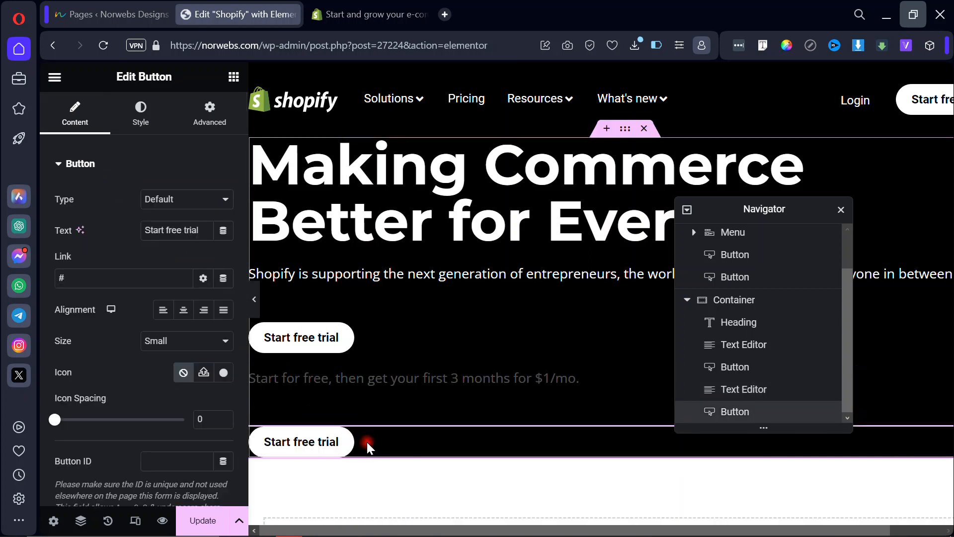
click(182, 231)
key(ctrl+a)
text(Watch the Sh)
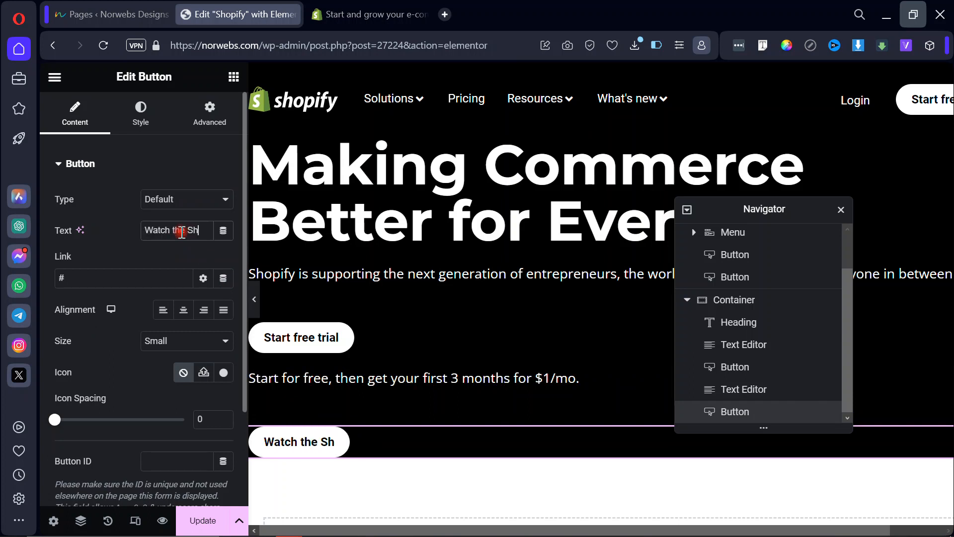
text(opify story)
Find the solid Play icon in the icon library and insert it into the "Watch the Shopify story" button.
click(224, 376)
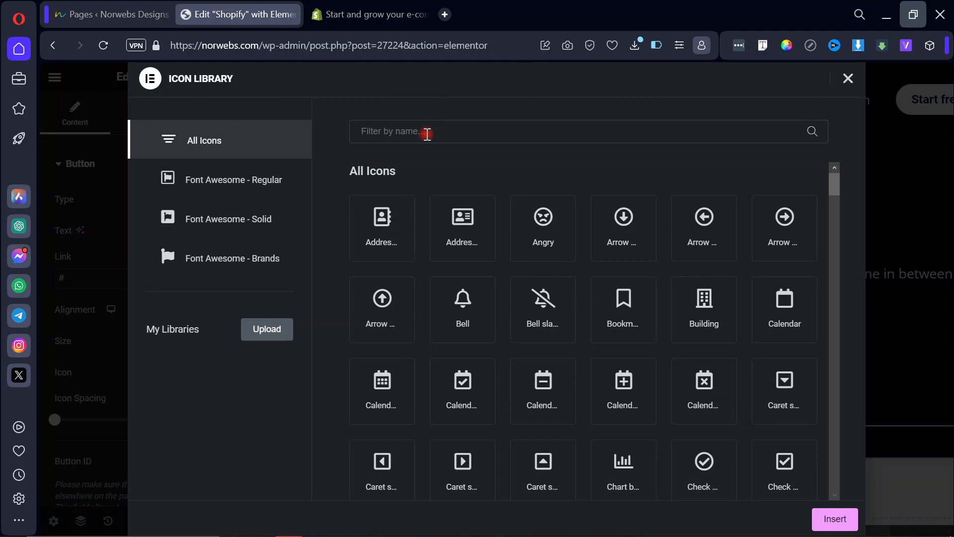
click(427, 133)
text(play)
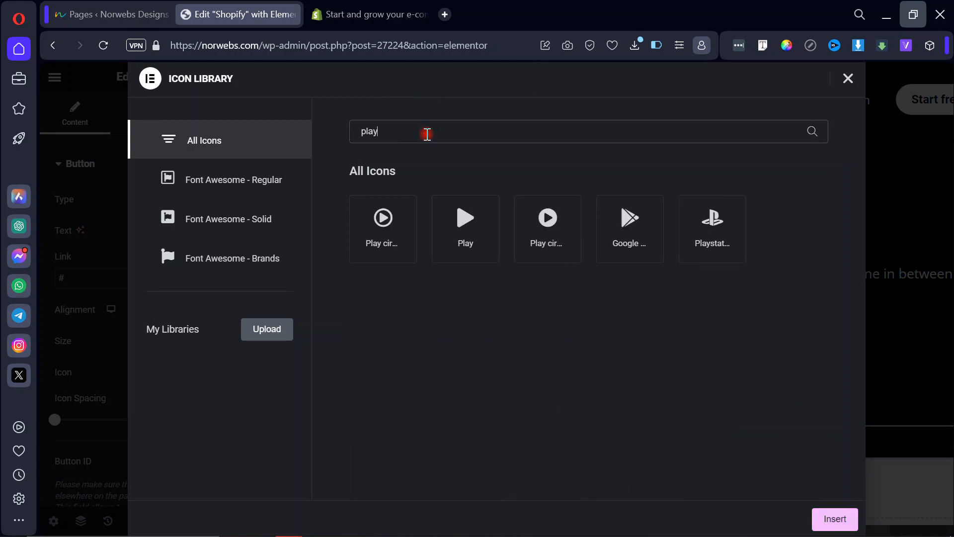
click(470, 232)
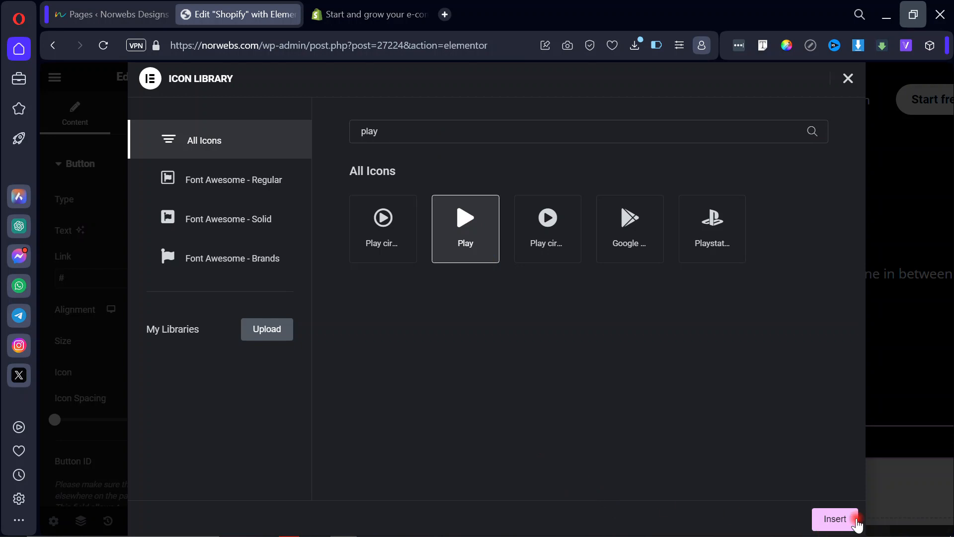
click(855, 521)
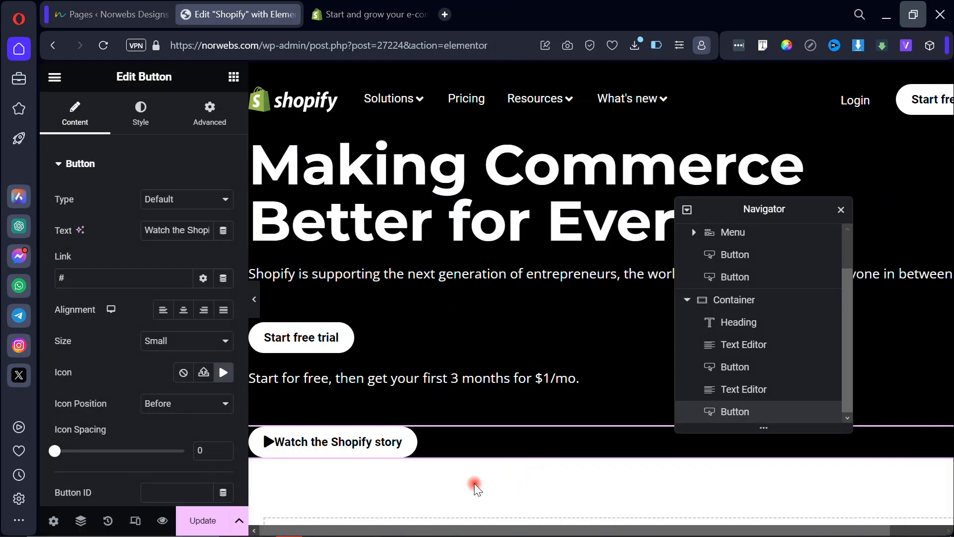
Set the icon spacing of the "Watch the Shopify story" button to 10.
scroll(128, 371, down, 2)
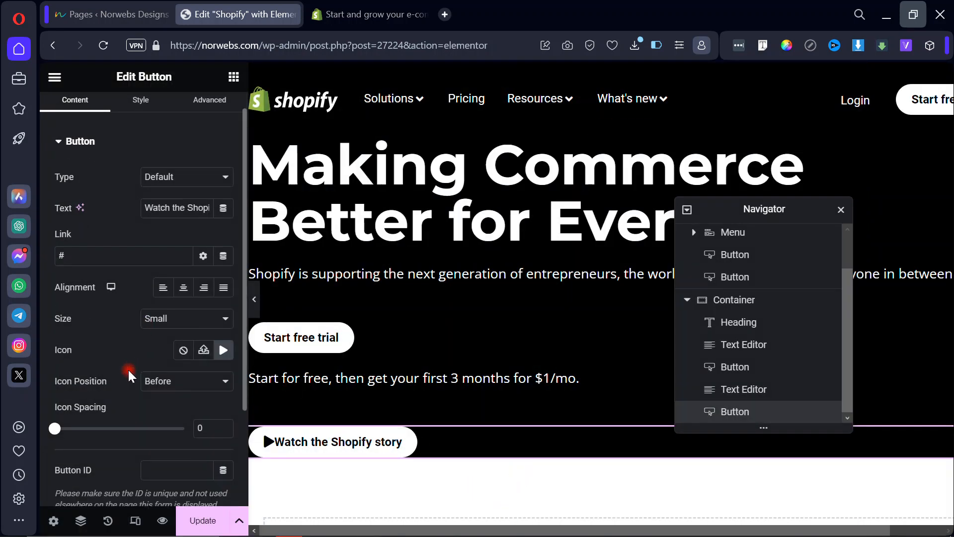
click(199, 362)
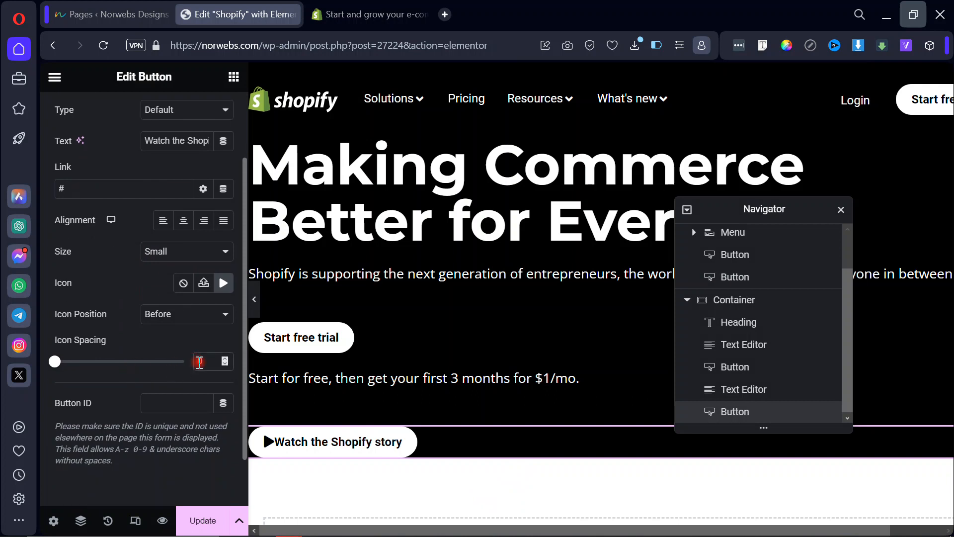
text(10)
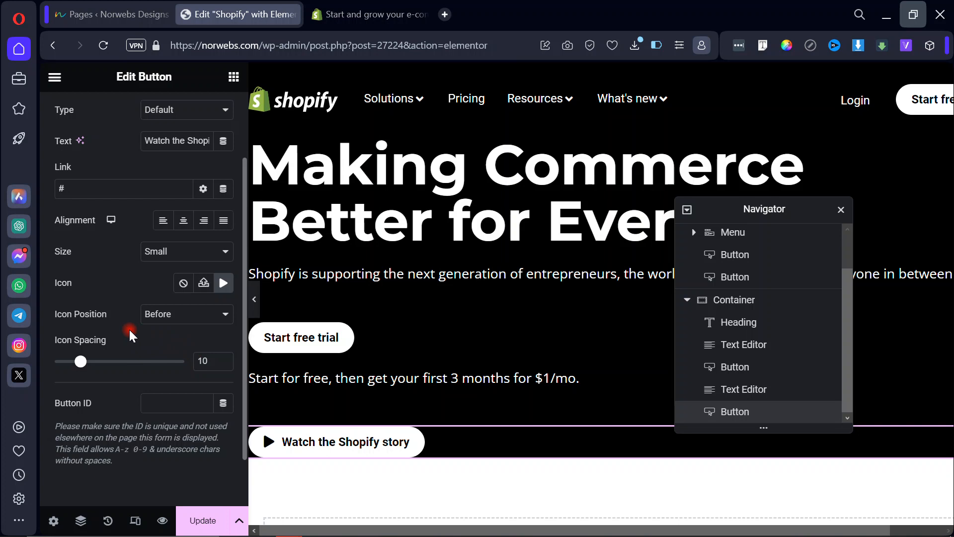
scroll(129, 328, up, 2)
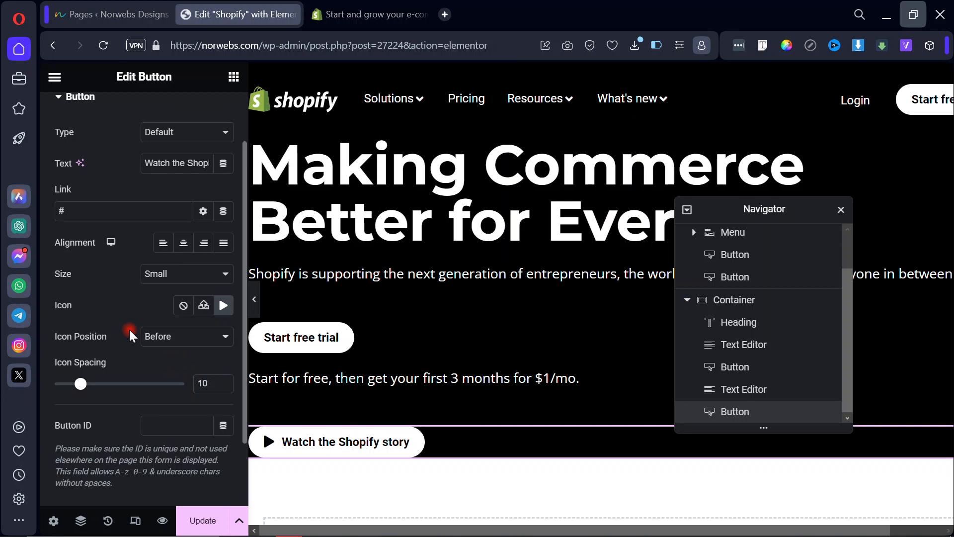
Set the hero container's item direction to Row - horizontal and let its items Wrap onto multiple lines.
mouse_move(583, 243)
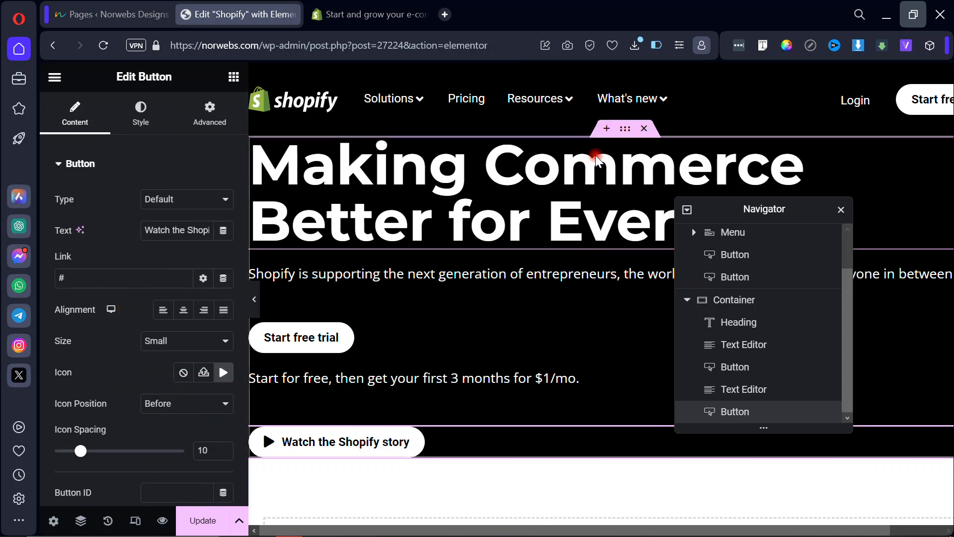
click(632, 130)
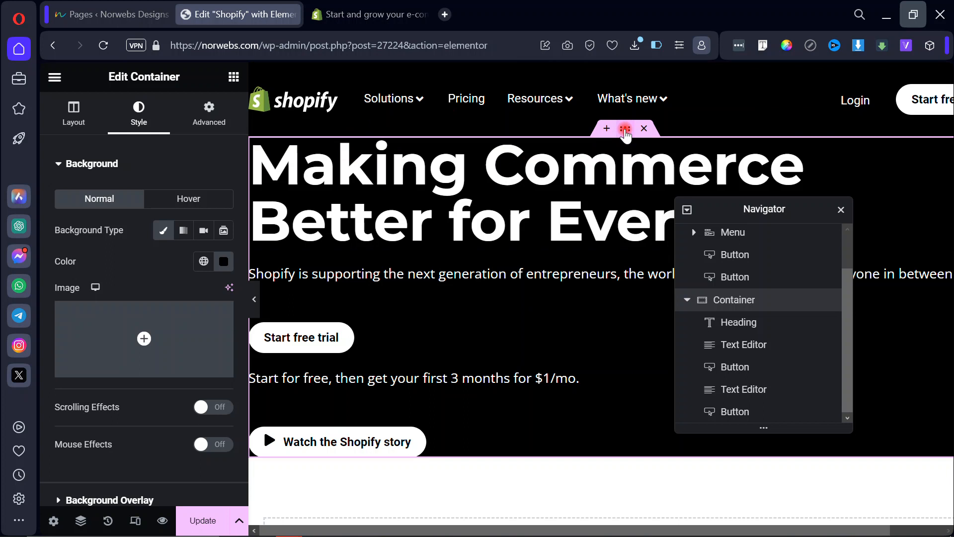
click(85, 110)
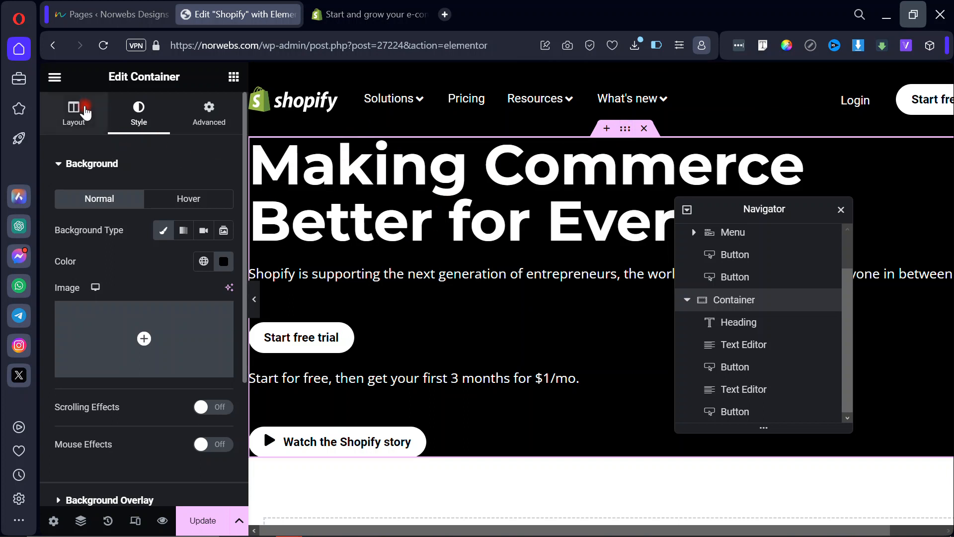
scroll(137, 386, down, 2)
scroll(137, 385, down, 2)
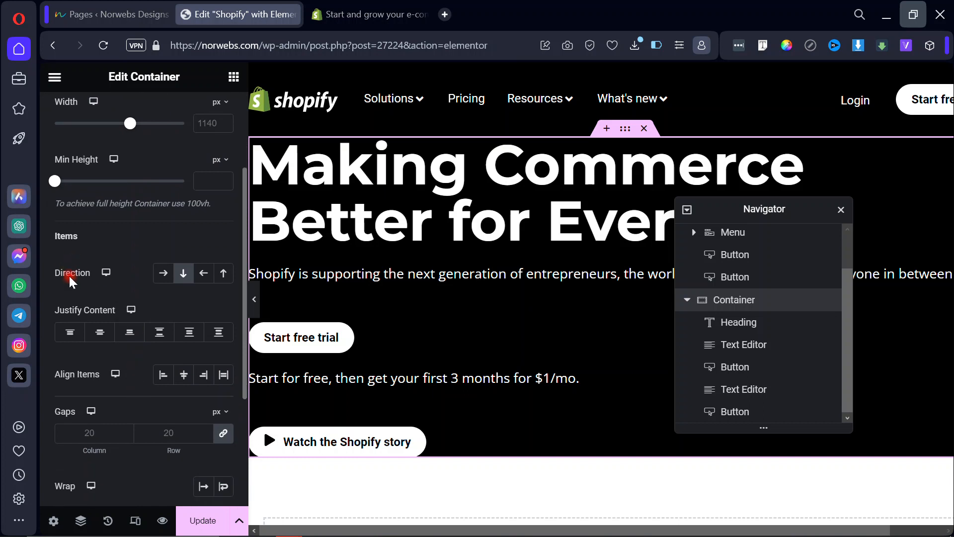
click(163, 273)
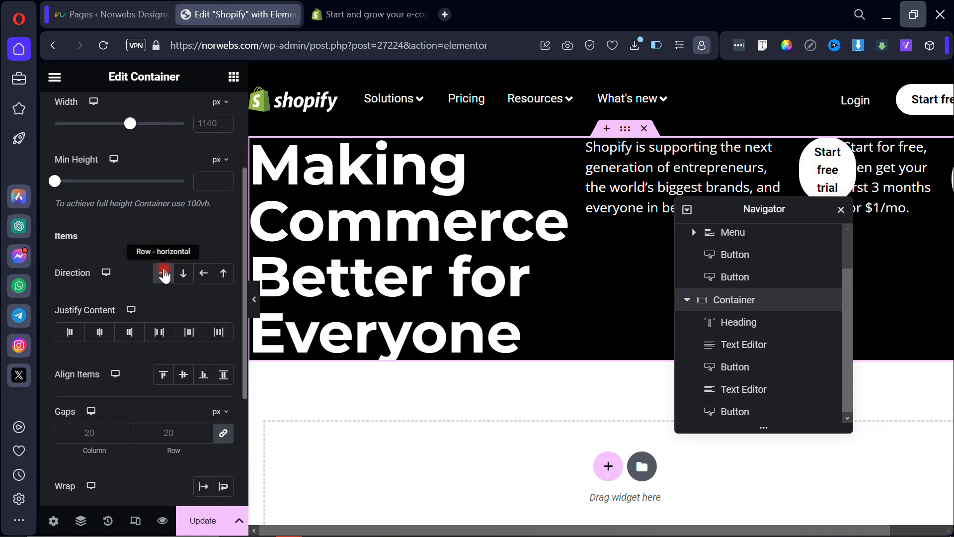
scroll(141, 375, down, 2)
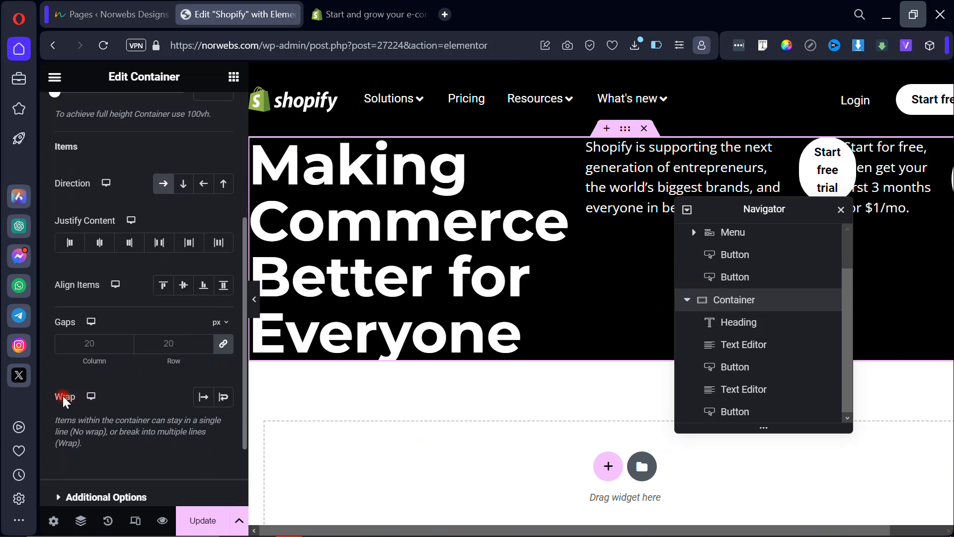
click(224, 397)
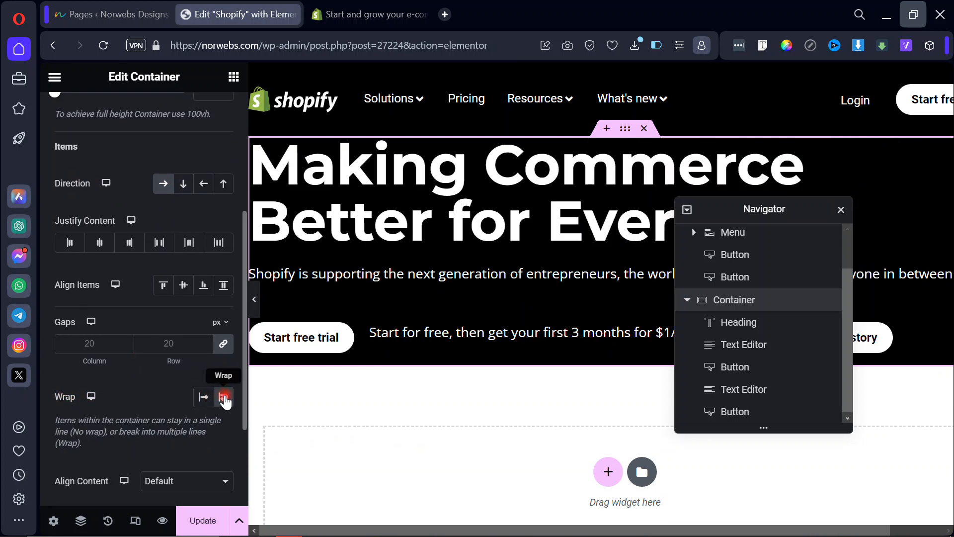
Move the Navigator off the hero content, compare Start with Space Between, and set the hero container's Justify Content to Space Between.
drag(741, 211, 657, 417)
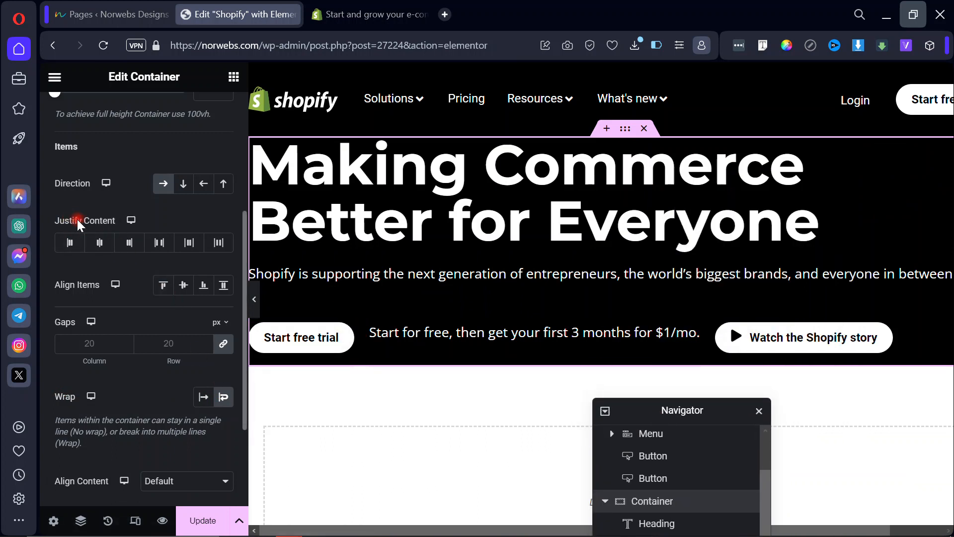
click(159, 242)
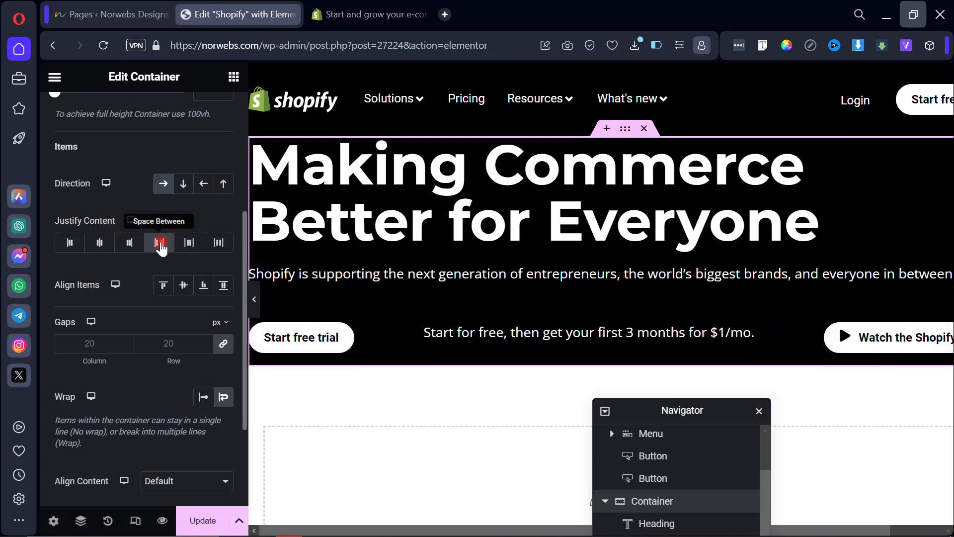
click(160, 243)
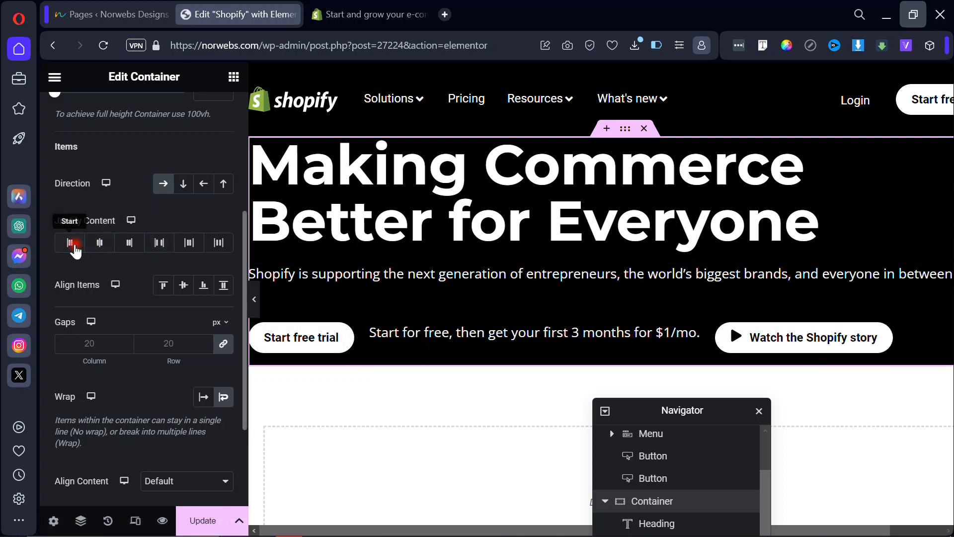
click(70, 243)
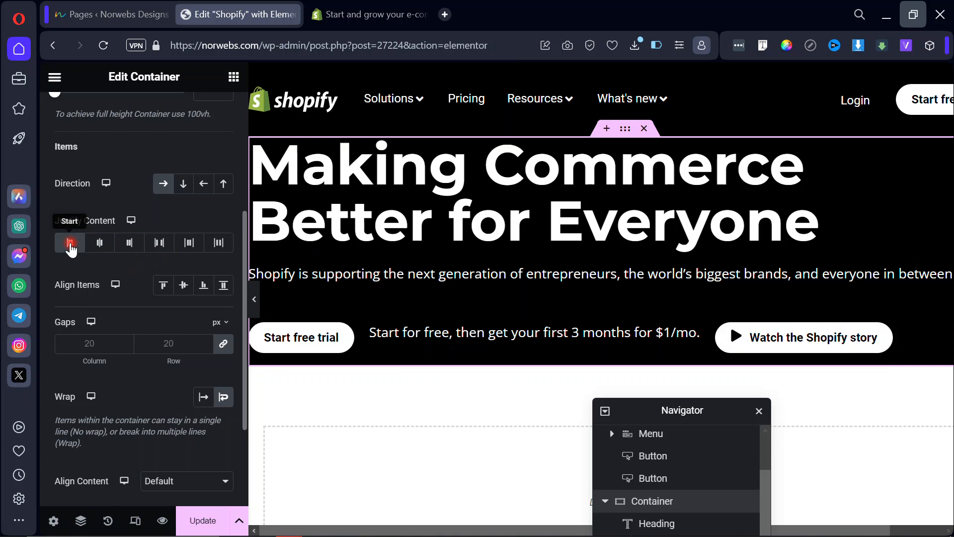
click(160, 243)
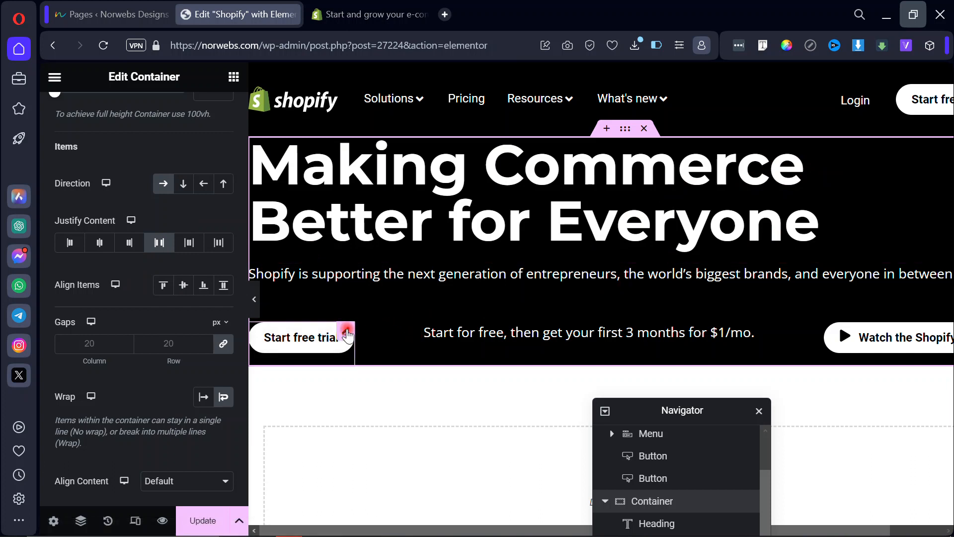
Left-align both the hero's "Start free trial" button and the trial offer text beside it.
click(346, 338)
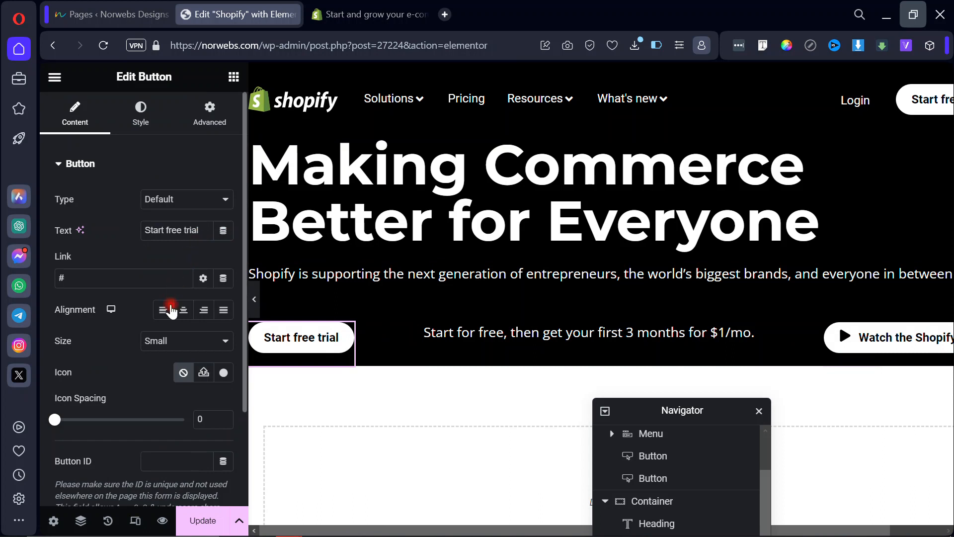
click(164, 316)
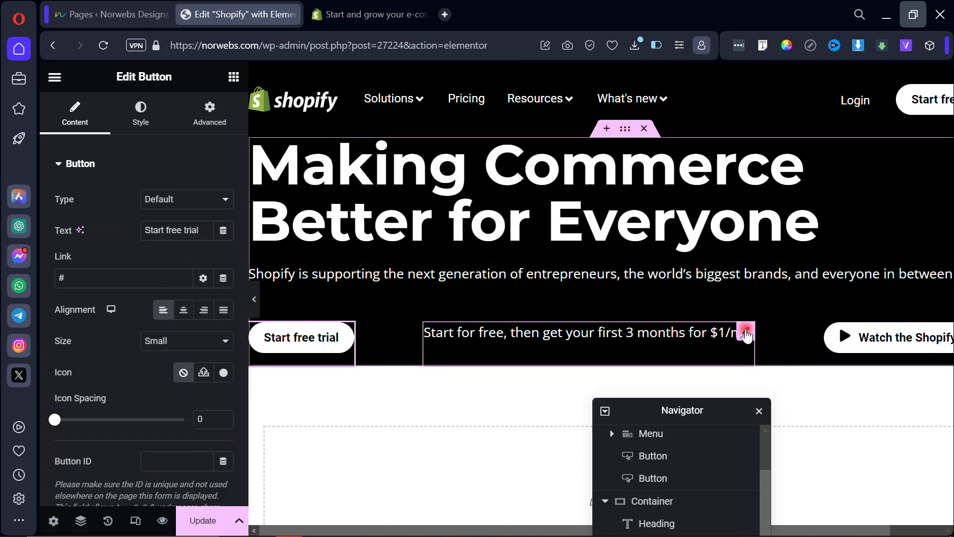
click(745, 332)
click(142, 112)
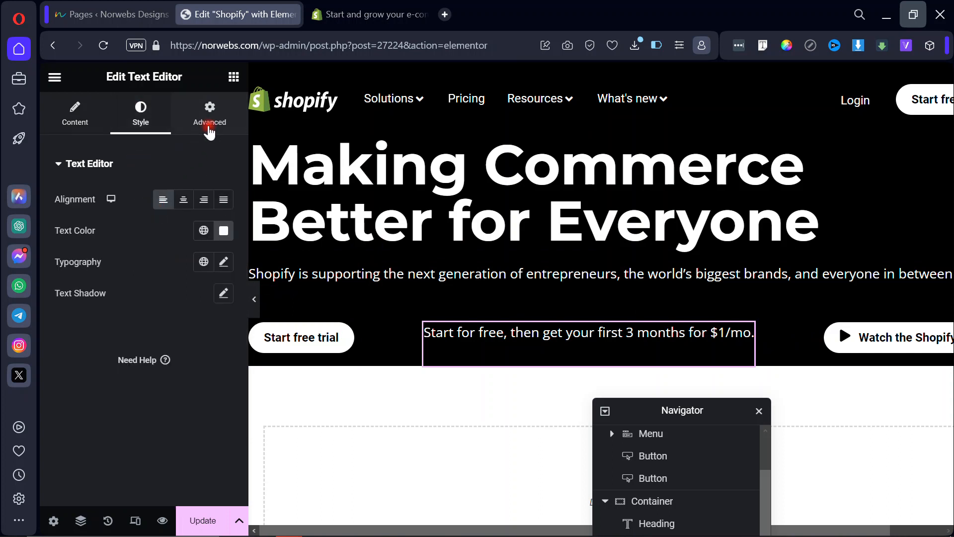
Set the trial offer Text Editor's size to Grow so it fills the free space between the two hero buttons.
click(209, 130)
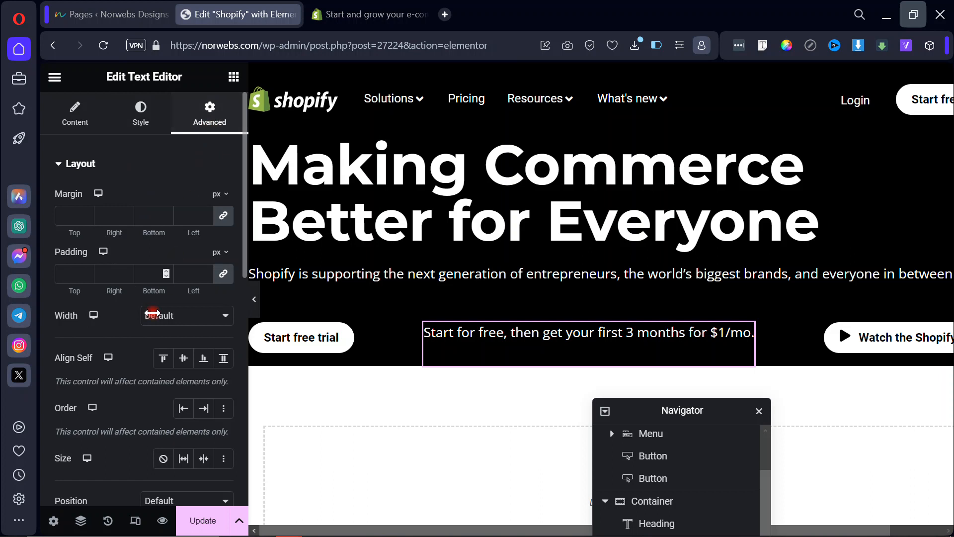
scroll(157, 400, down, 2)
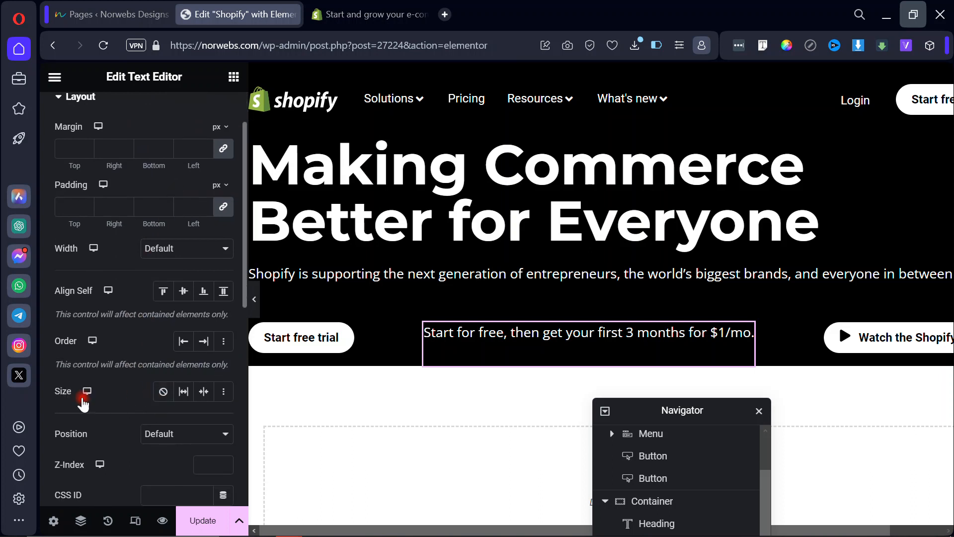
click(185, 392)
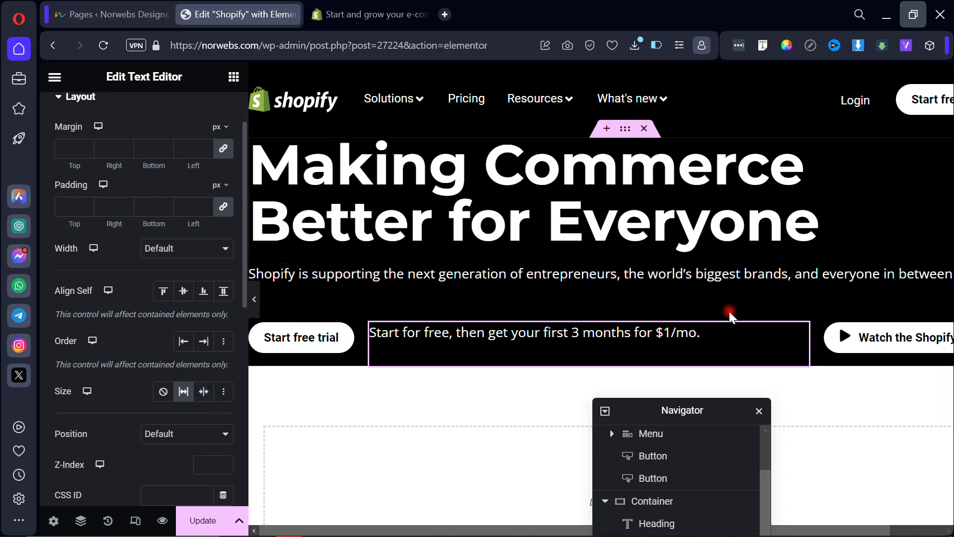
Align the hero's "Watch the Shopify story" button to the right.
click(889, 365)
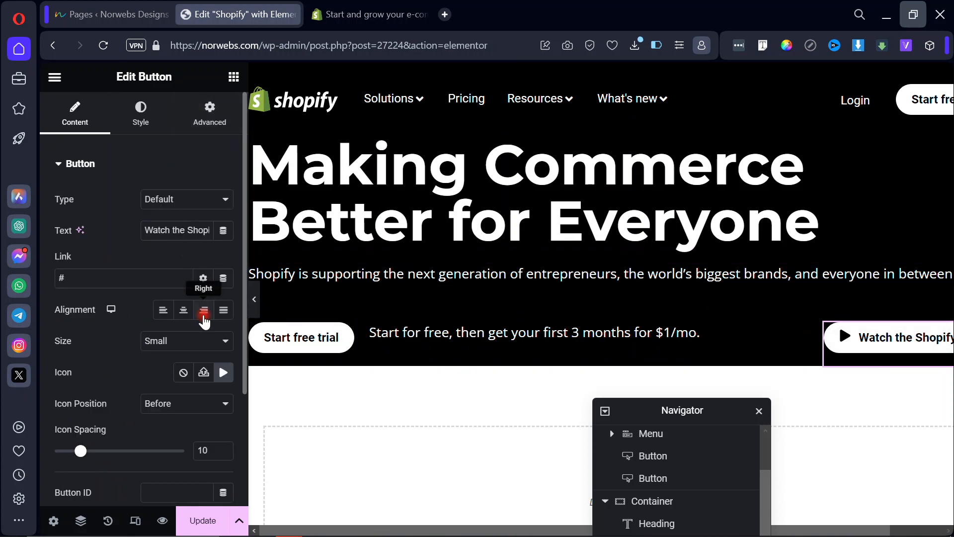
click(204, 310)
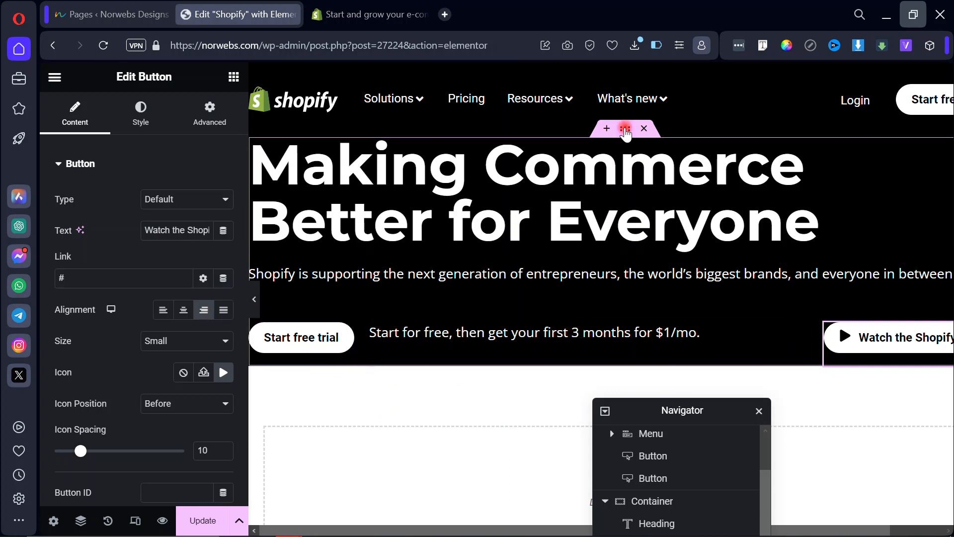
Set the hero container's Align Items to Center.
click(626, 131)
scroll(136, 371, down, 3)
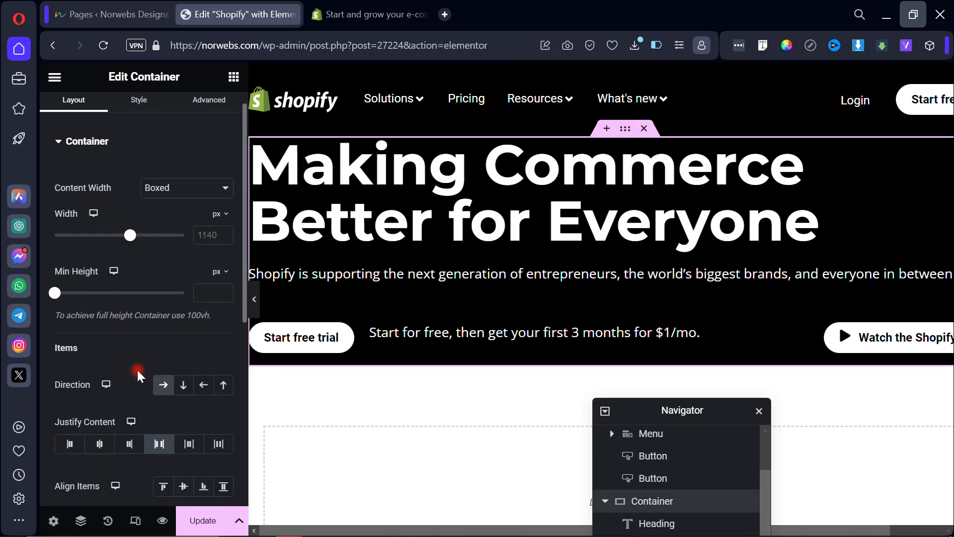
scroll(138, 376, down, 1)
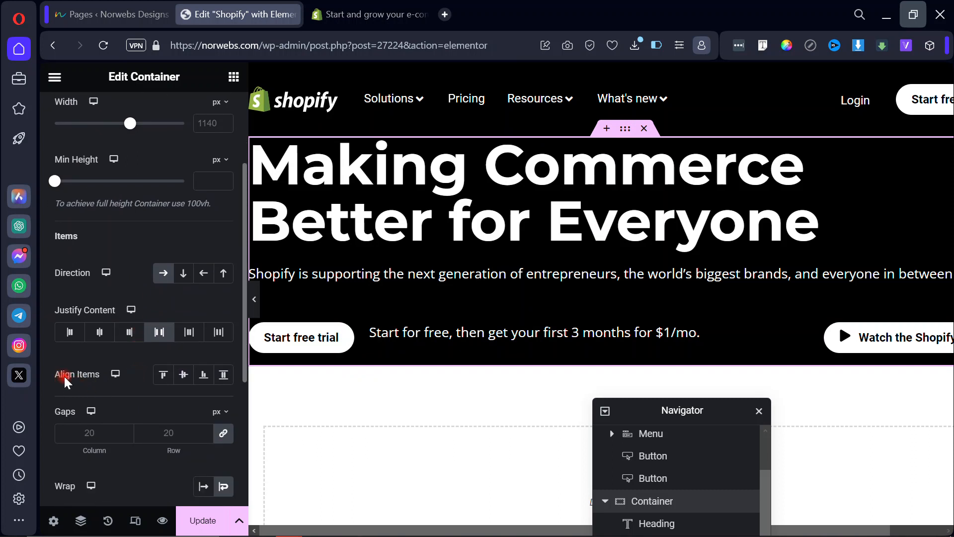
click(190, 378)
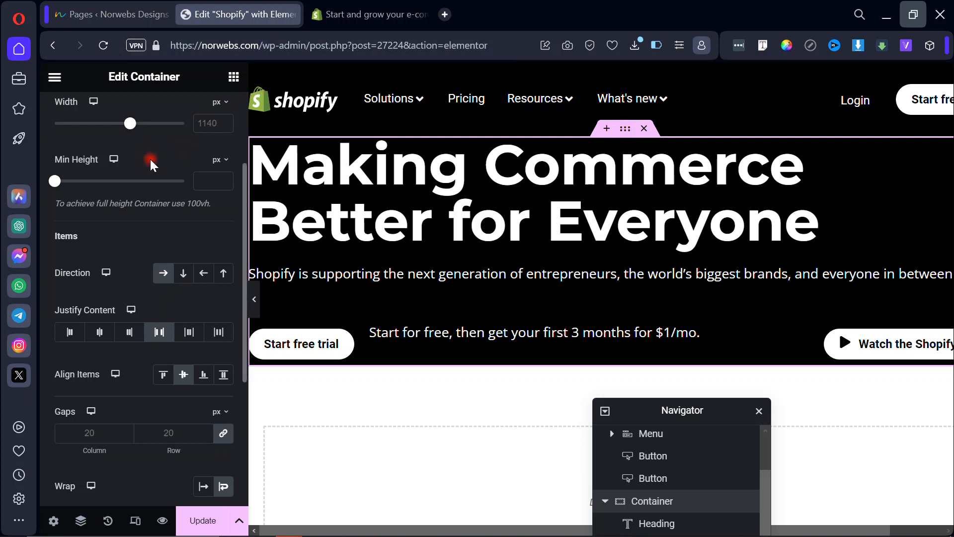
scroll(144, 179, up, 3)
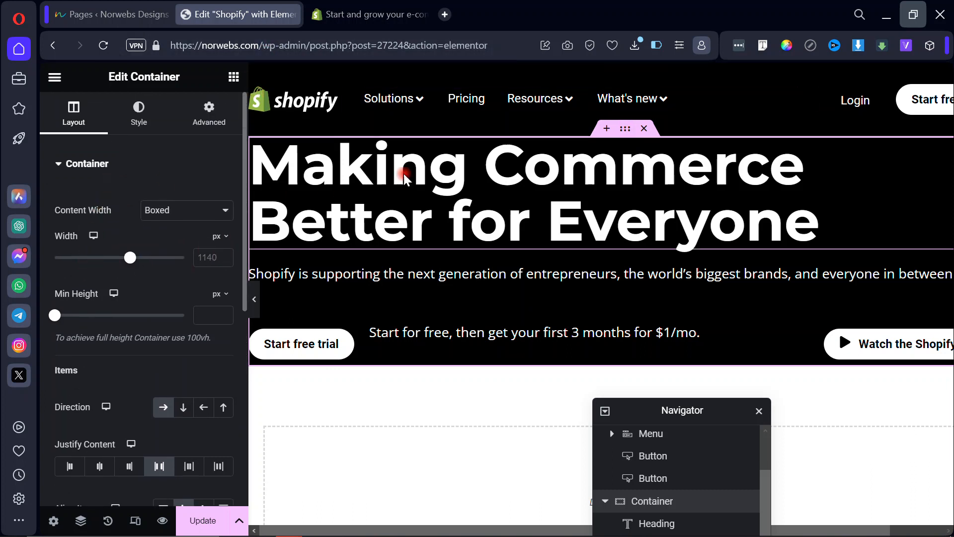
Switch to the original Shopify homepage and examine the hero section's height and the placement of its texts and buttons.
click(372, 15)
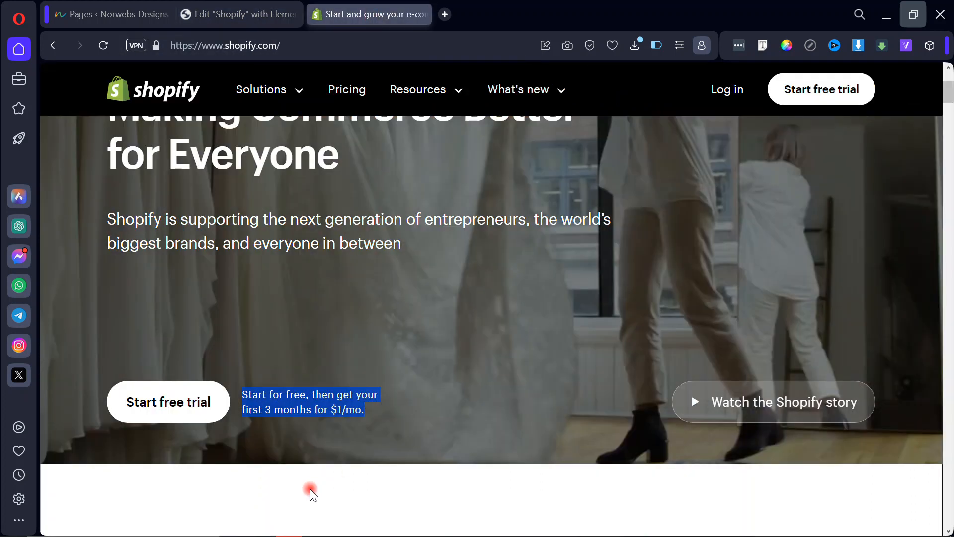
click(309, 489)
scroll(309, 489, up, 3)
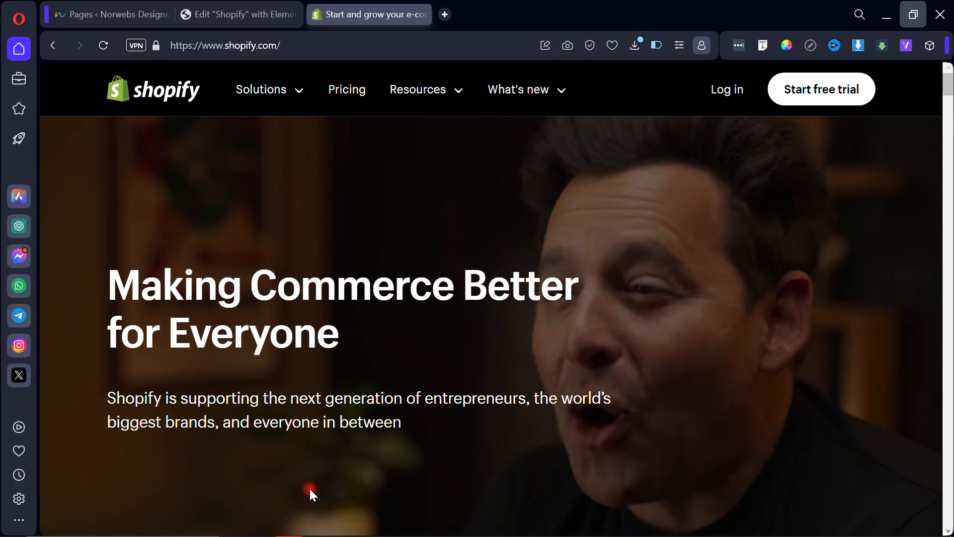
scroll(310, 490, down, 3)
scroll(310, 489, down, 1)
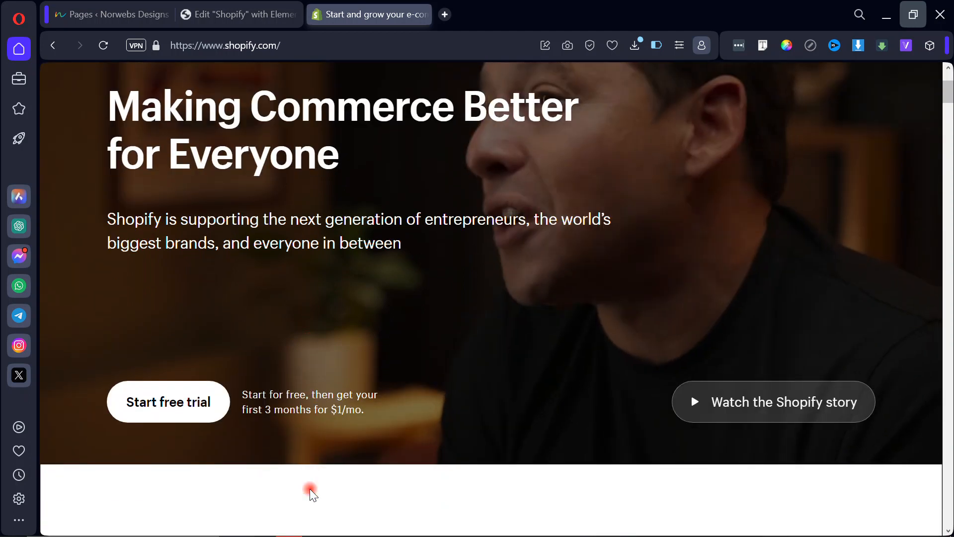
scroll(310, 490, up, 1)
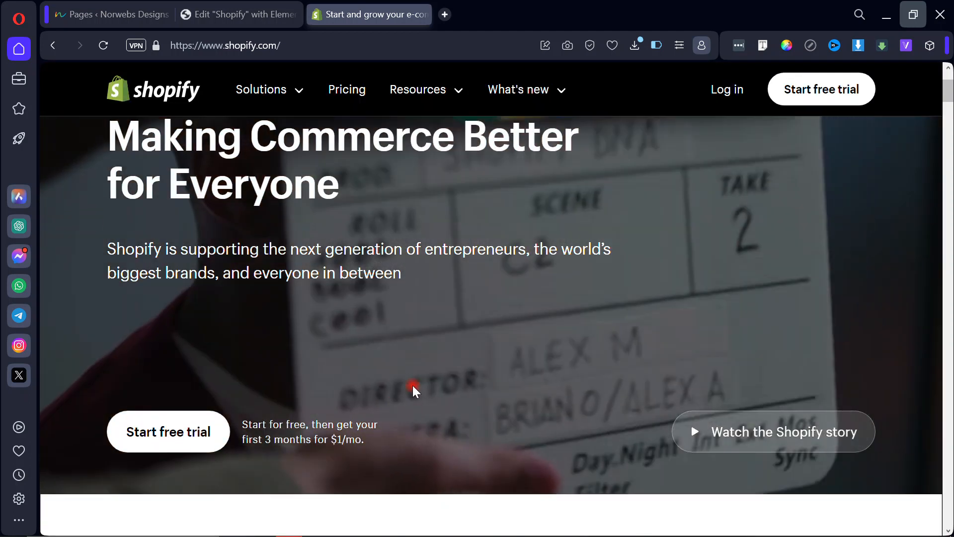
scroll(412, 385, up, 3)
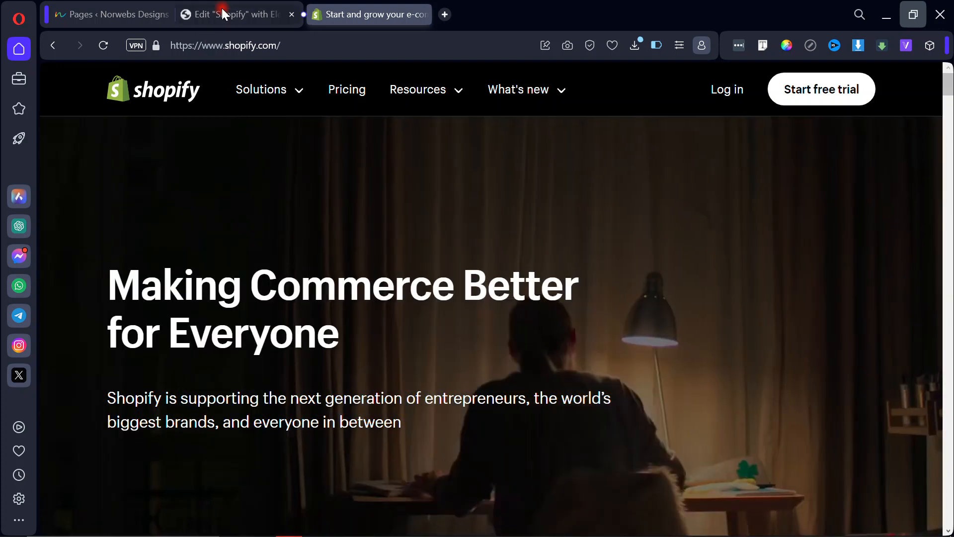
Return to the Elementor editor, set the hero container's Min Height to 100 vh, and check the layout at full page width.
click(222, 8)
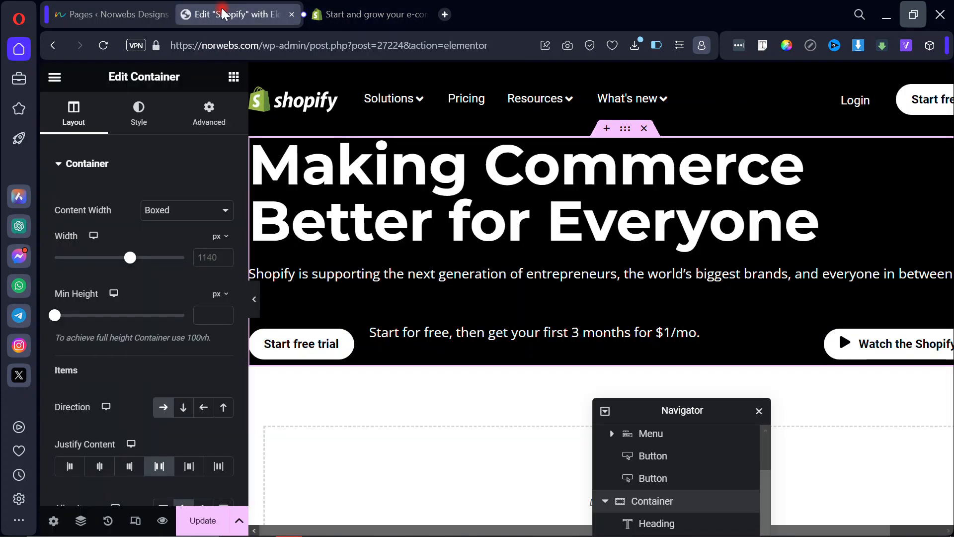
click(221, 295)
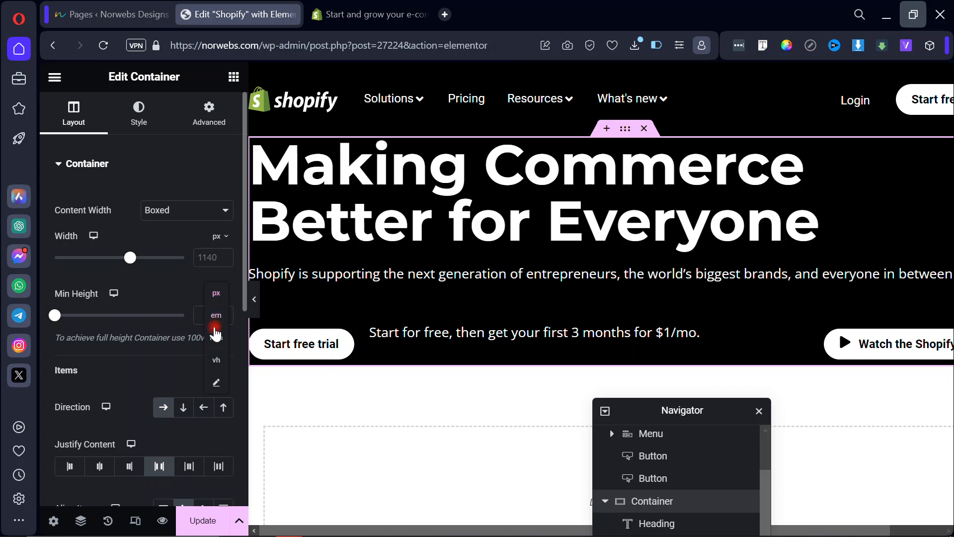
click(216, 357)
click(208, 310)
text(100)
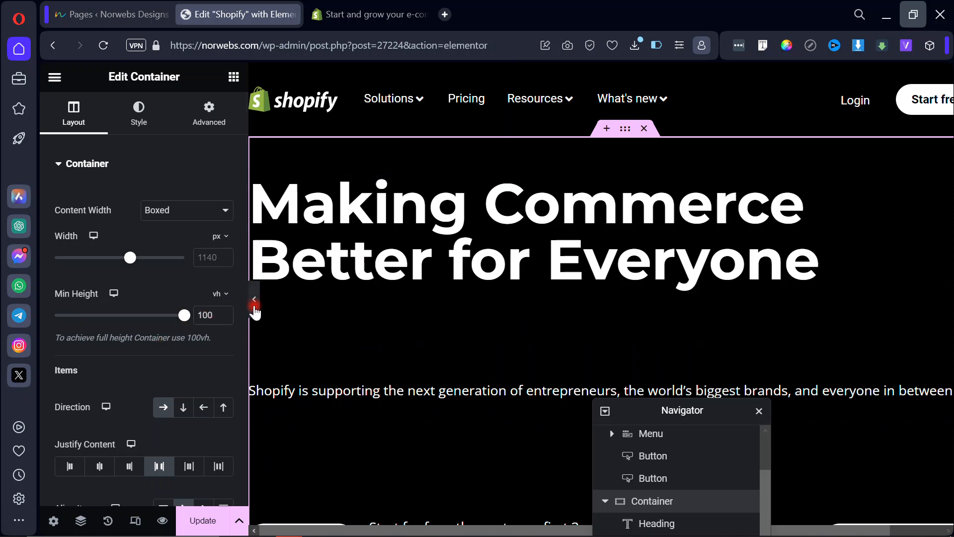
click(254, 307)
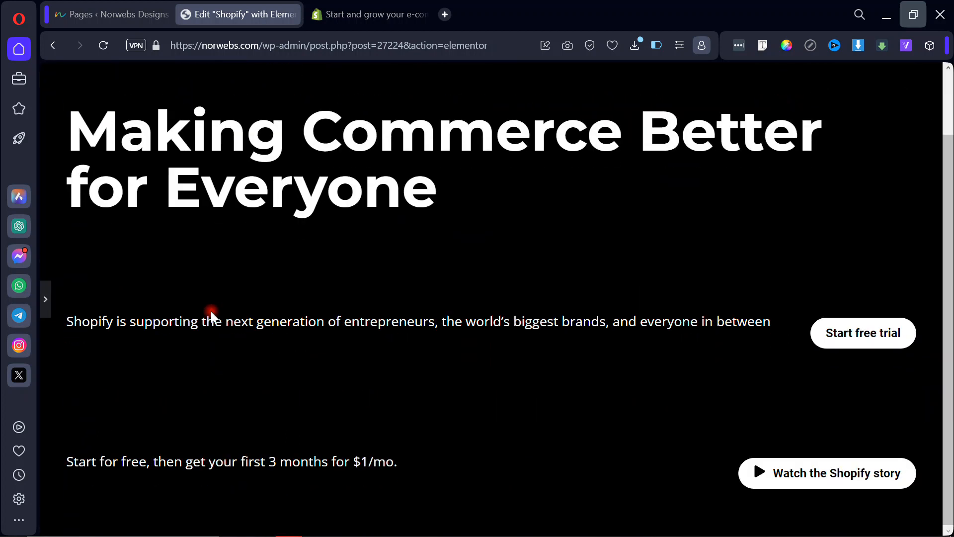
scroll(211, 311, up, 2)
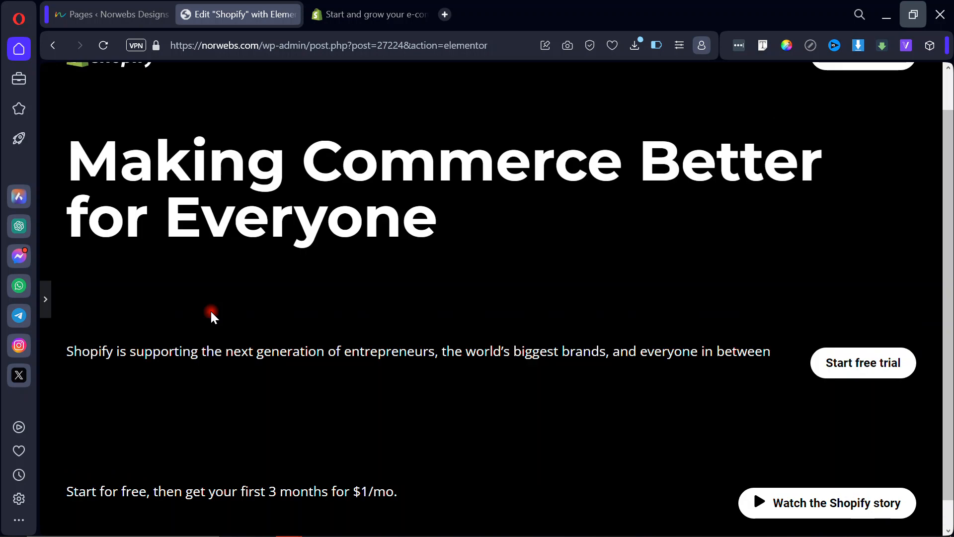
click(44, 313)
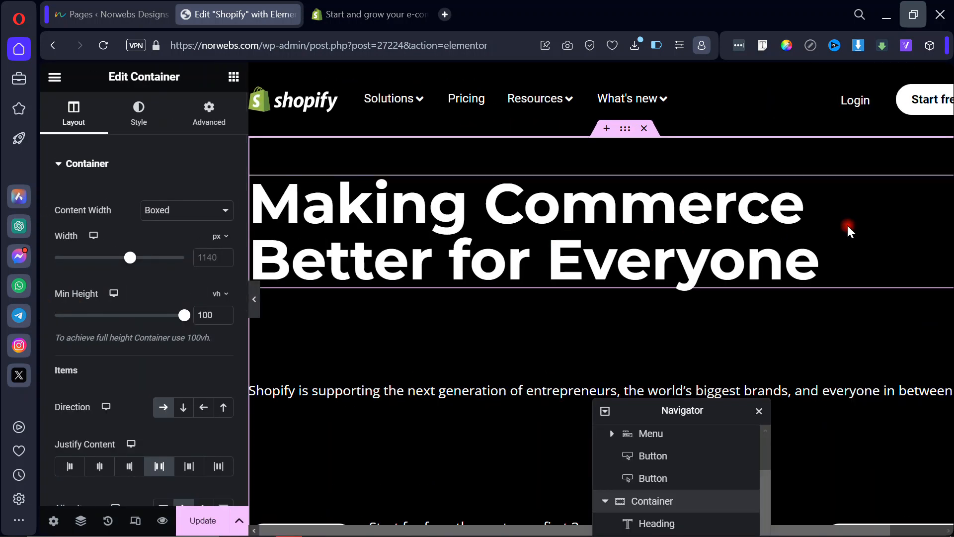
click(851, 227)
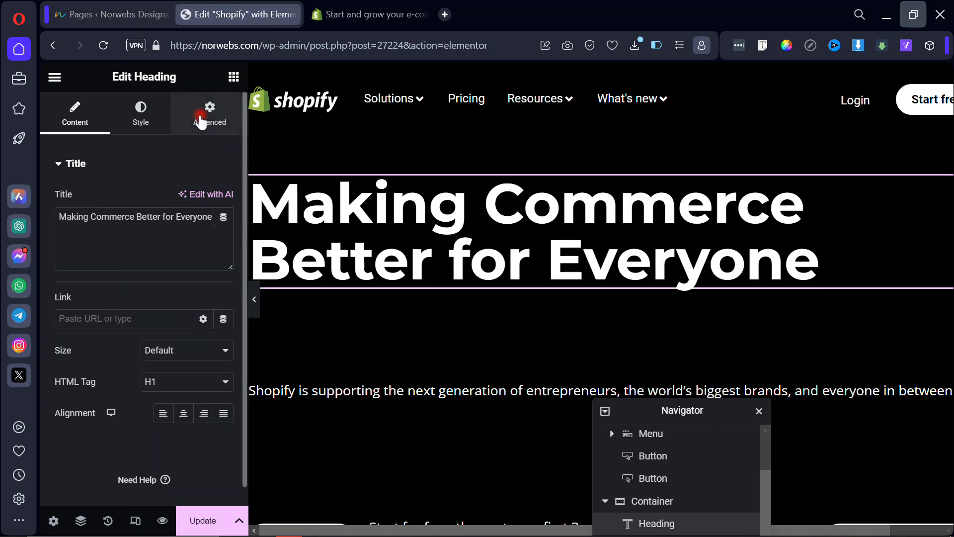
click(201, 121)
click(168, 321)
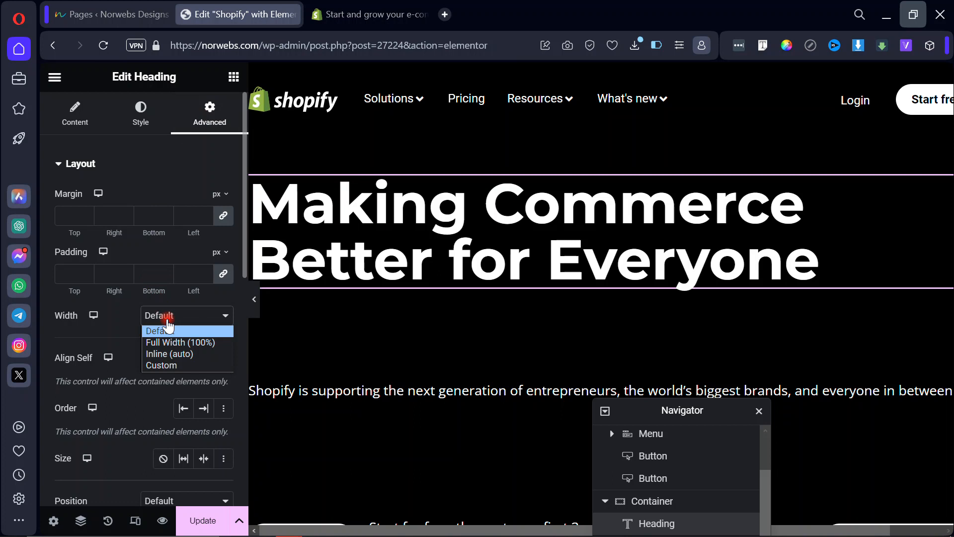
click(180, 342)
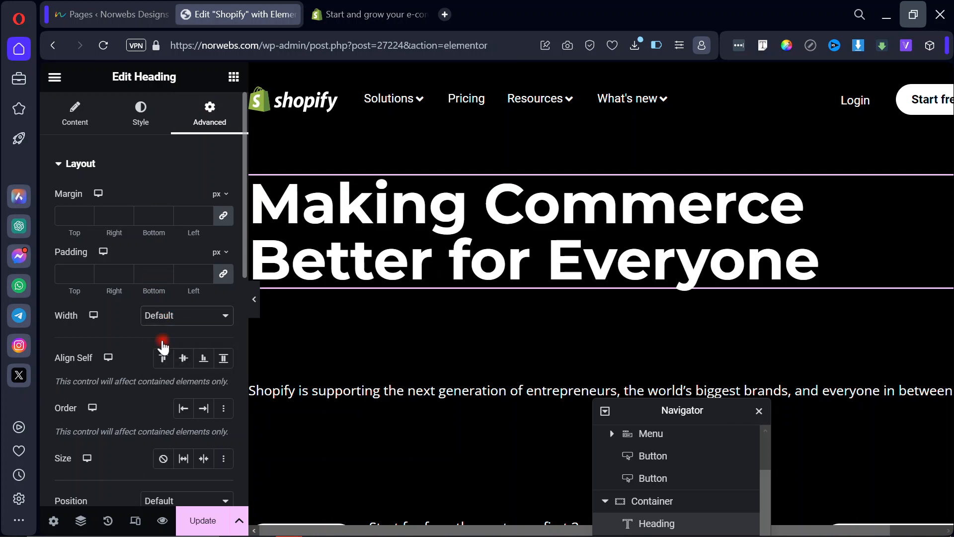
Set the width of the text below the hero heading to Full Width (100%) and close the Navigator.
click(434, 392)
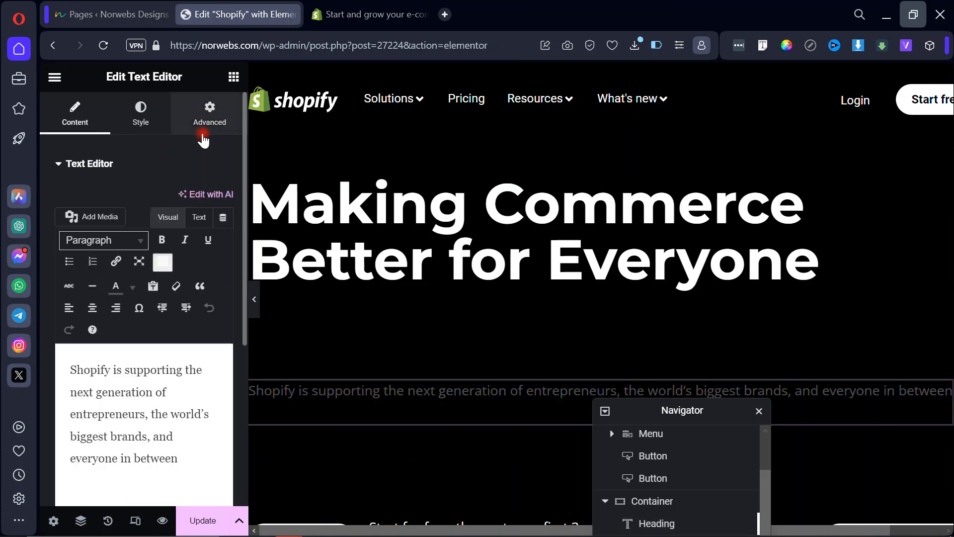
click(203, 133)
click(179, 315)
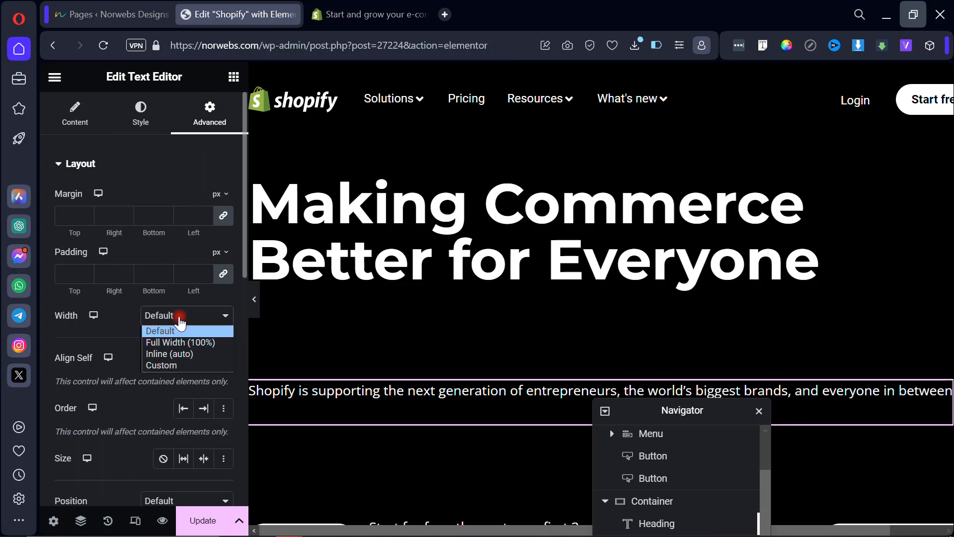
click(170, 343)
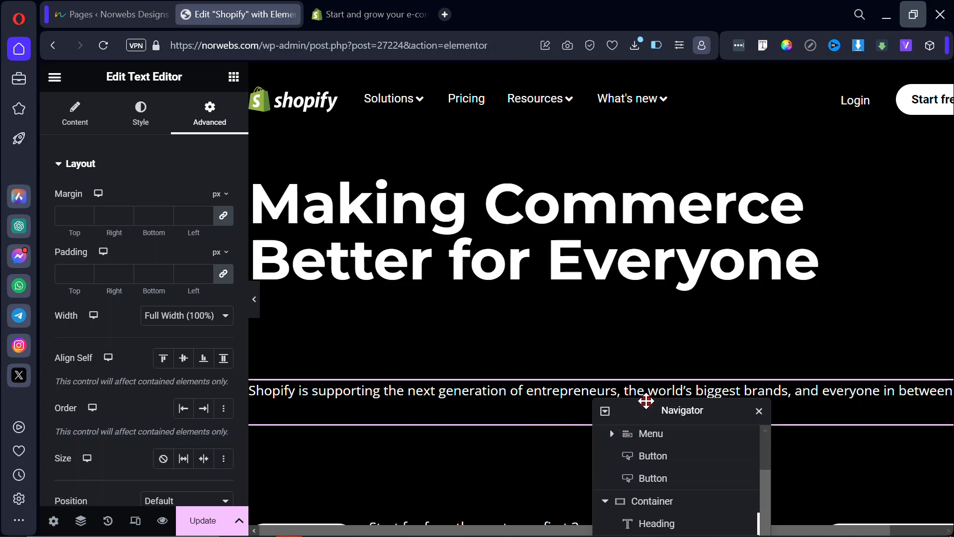
drag(646, 401, 497, 259)
click(609, 271)
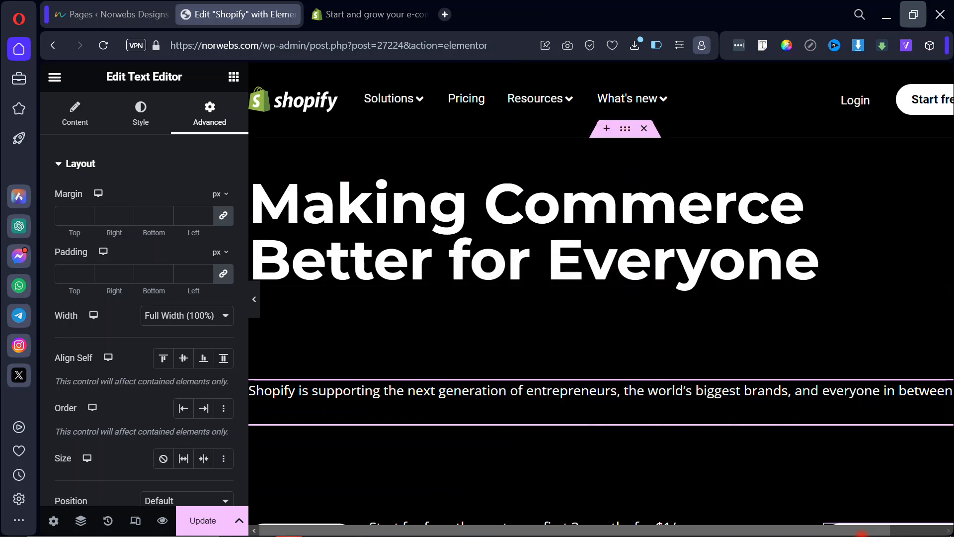
Check the whole hero section at full page width, examining how the heading, texts and two buttons are distributed.
drag(814, 531, 879, 531)
drag(949, 182, 431, 271)
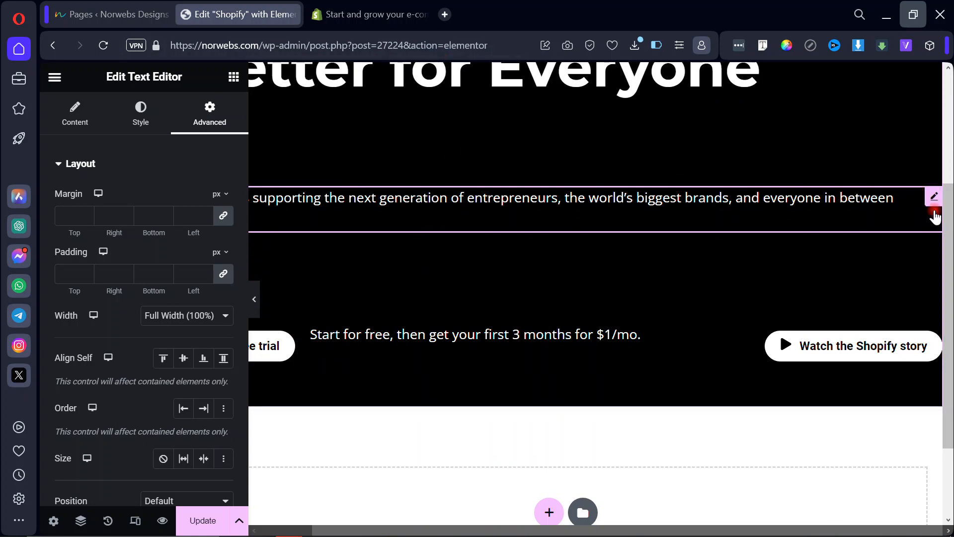
drag(950, 230, 949, 188)
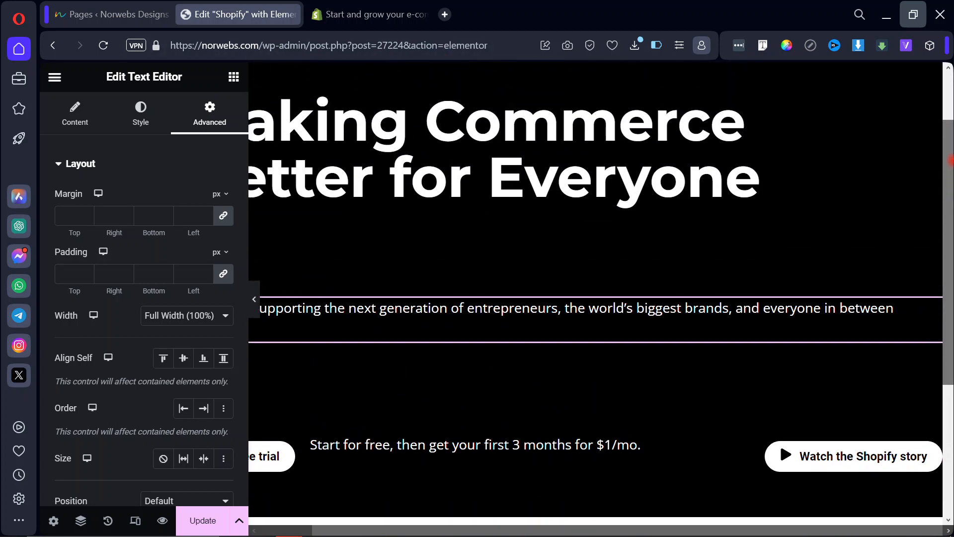
scroll(617, 294, up, 1)
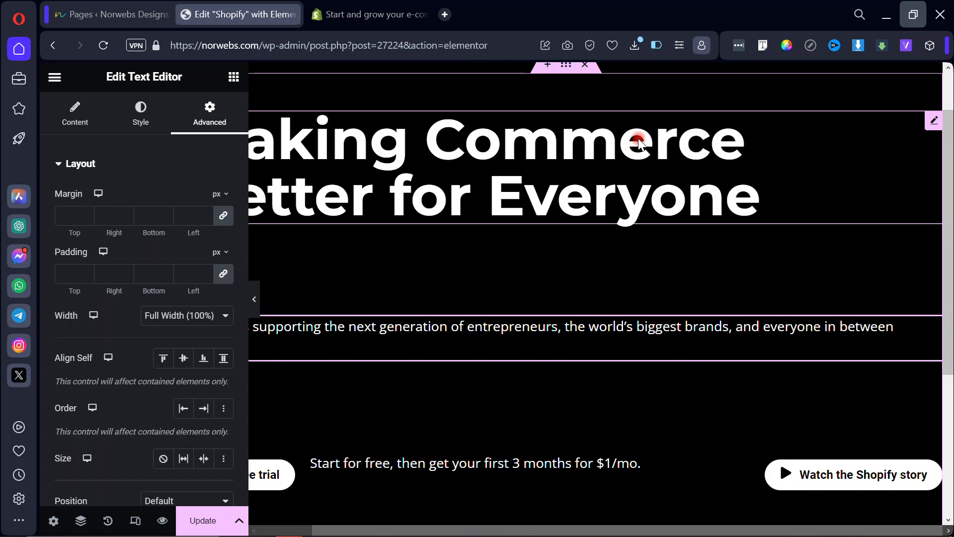
click(254, 299)
scroll(308, 264, up, 1)
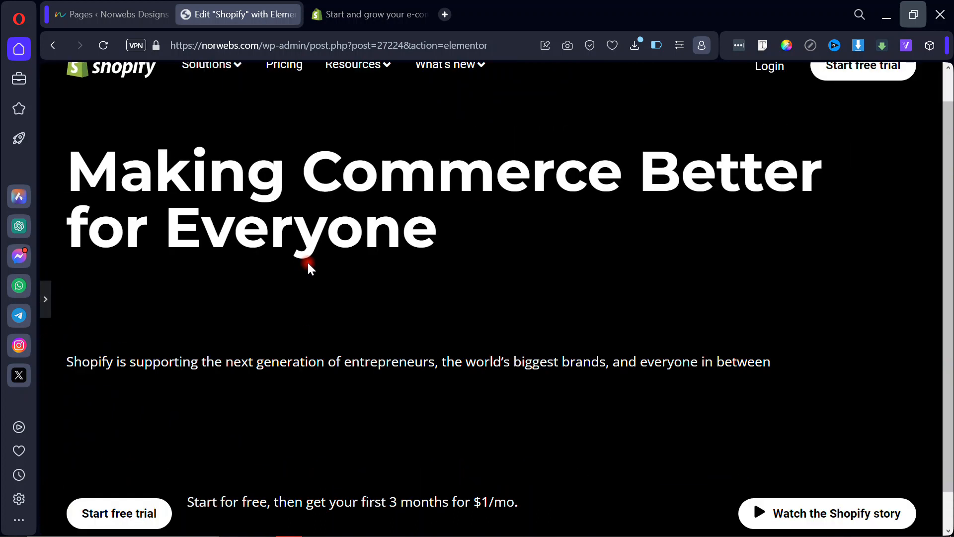
scroll(309, 269, down, 1)
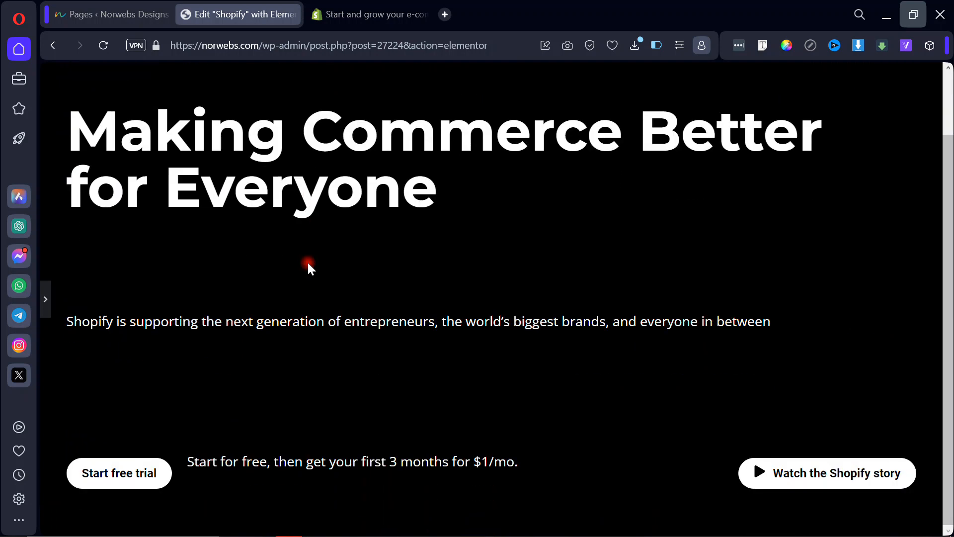
scroll(309, 268, up, 1)
scroll(308, 264, down, 1)
scroll(308, 264, up, 2)
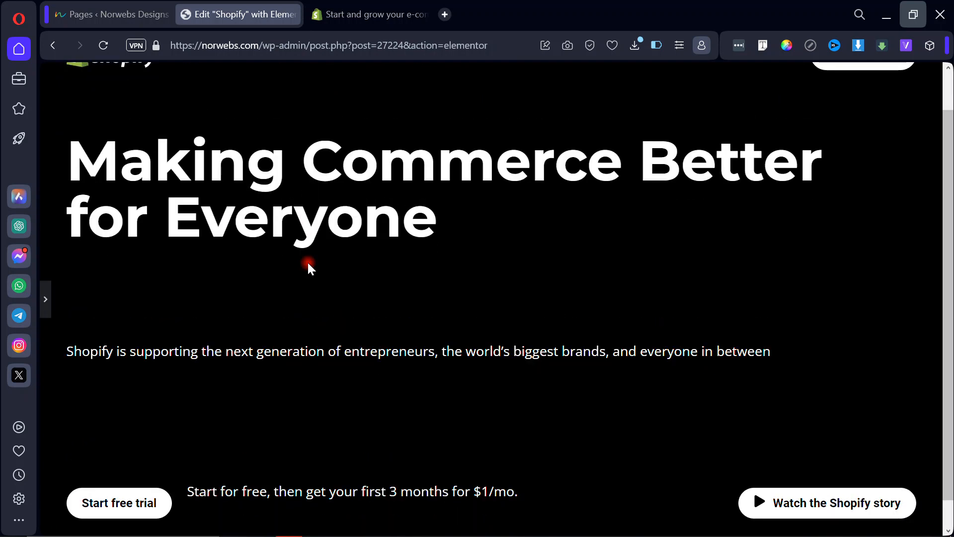
scroll(308, 264, down, 1)
scroll(224, 268, up, 1)
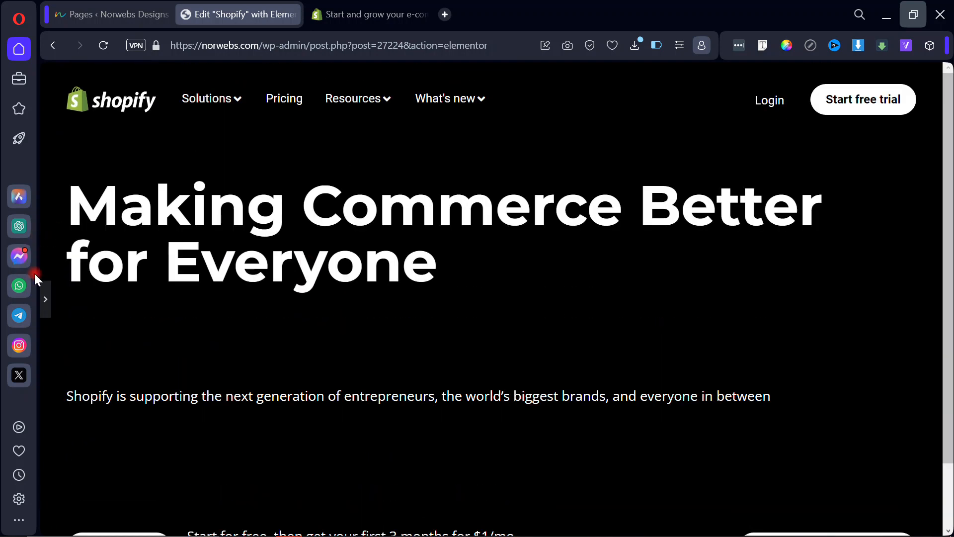
click(47, 304)
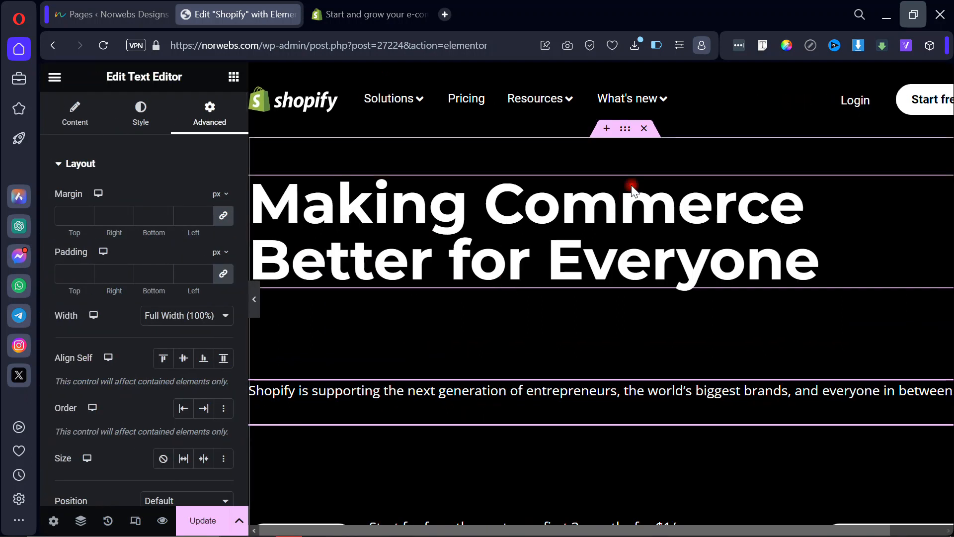
Set the hero container's Align Items to Start.
click(625, 130)
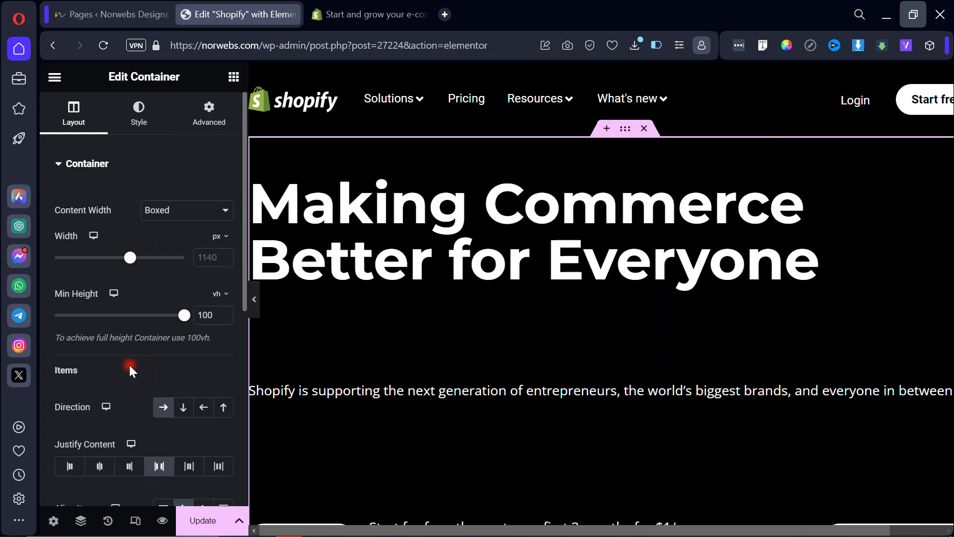
scroll(129, 363, down, 3)
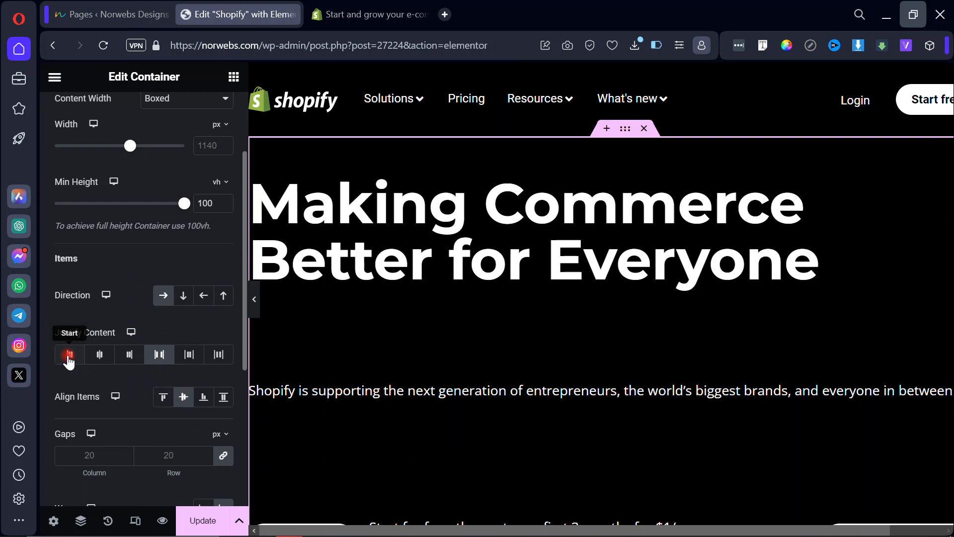
click(165, 400)
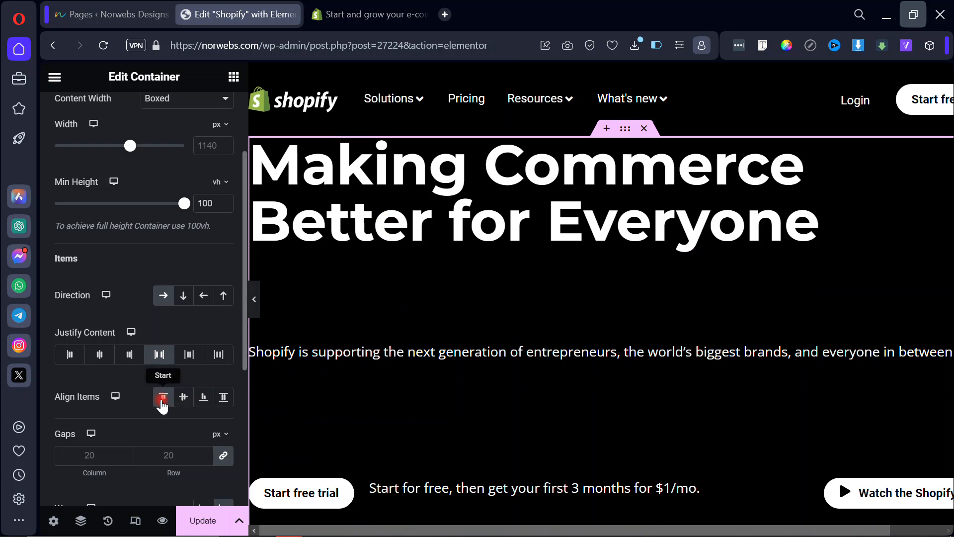
Set the hero container's Align Items and Align Content to Center and compare the layout with the original Shopify hero section.
click(182, 398)
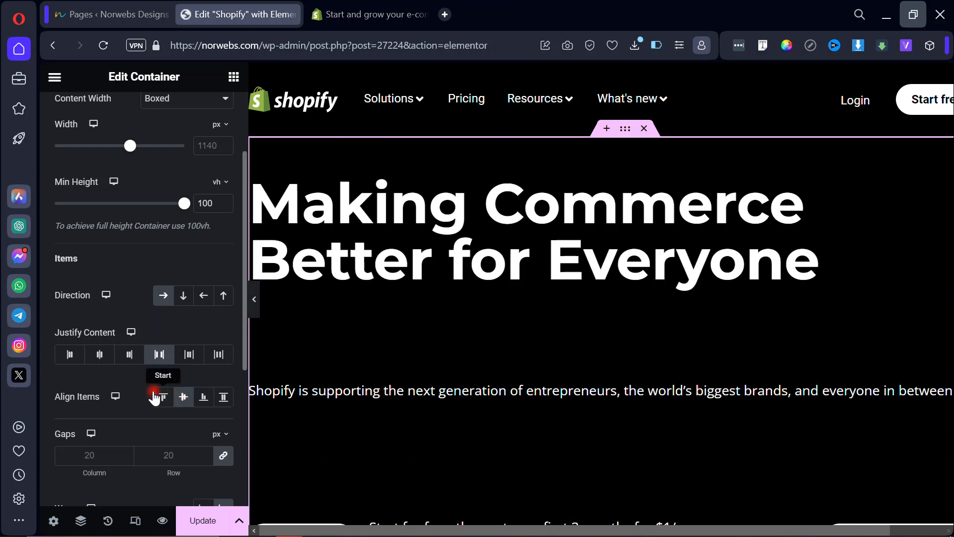
scroll(145, 389, down, 4)
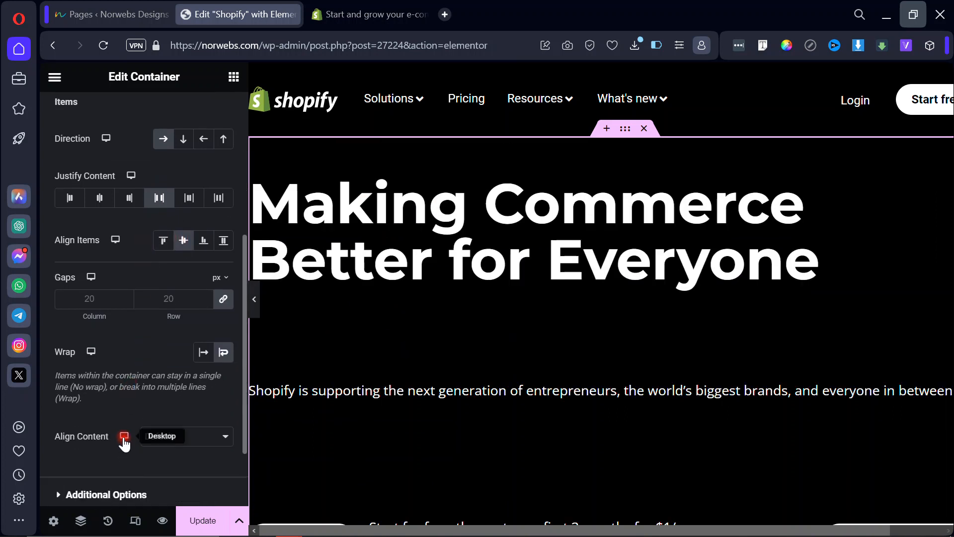
click(181, 418)
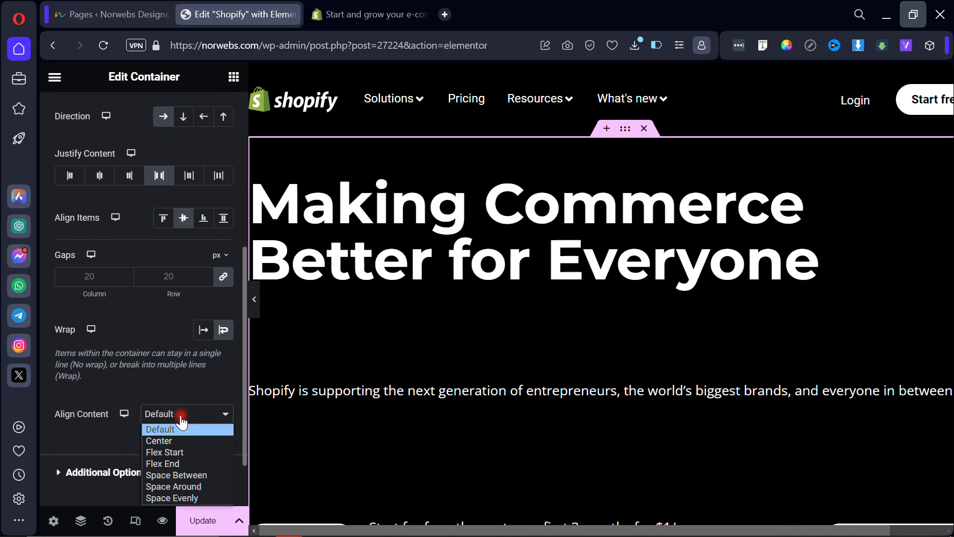
click(168, 441)
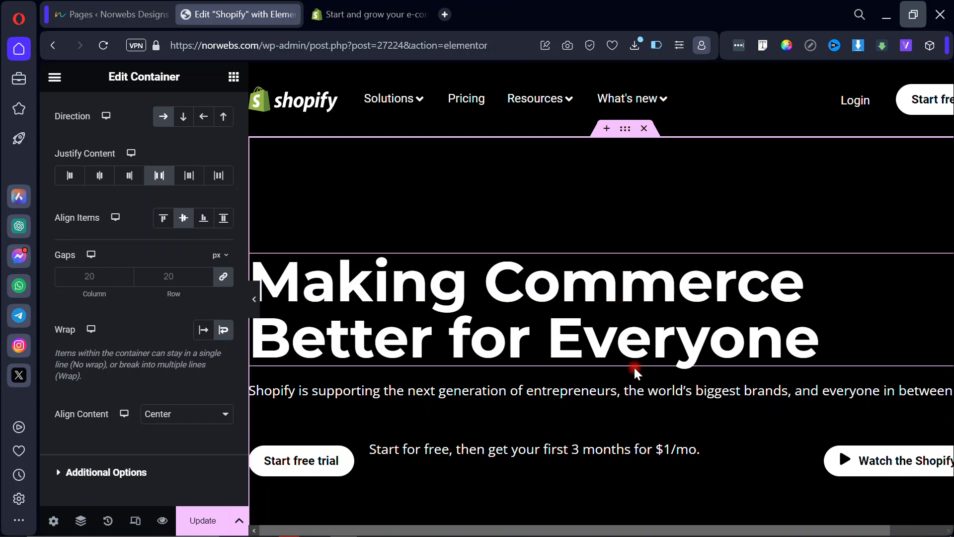
click(374, 19)
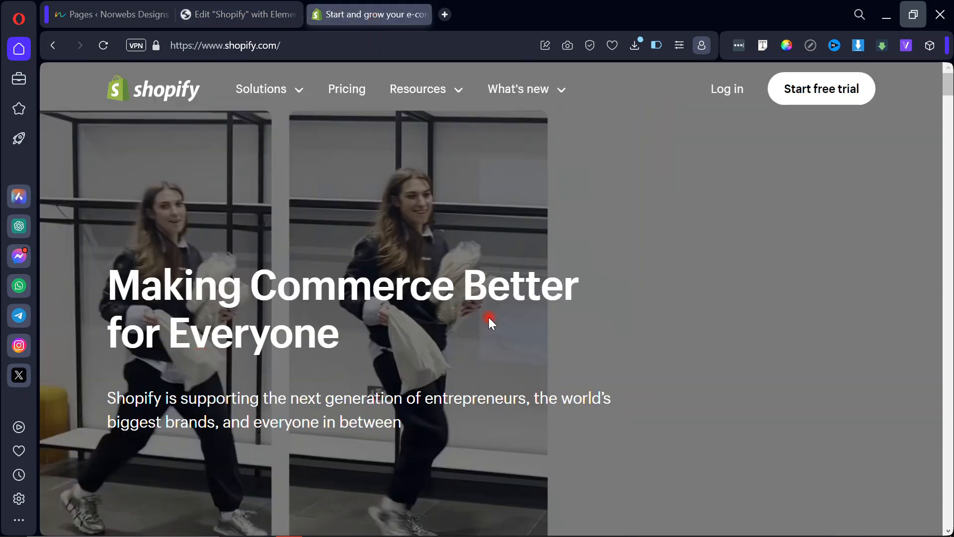
scroll(492, 326, down, 2)
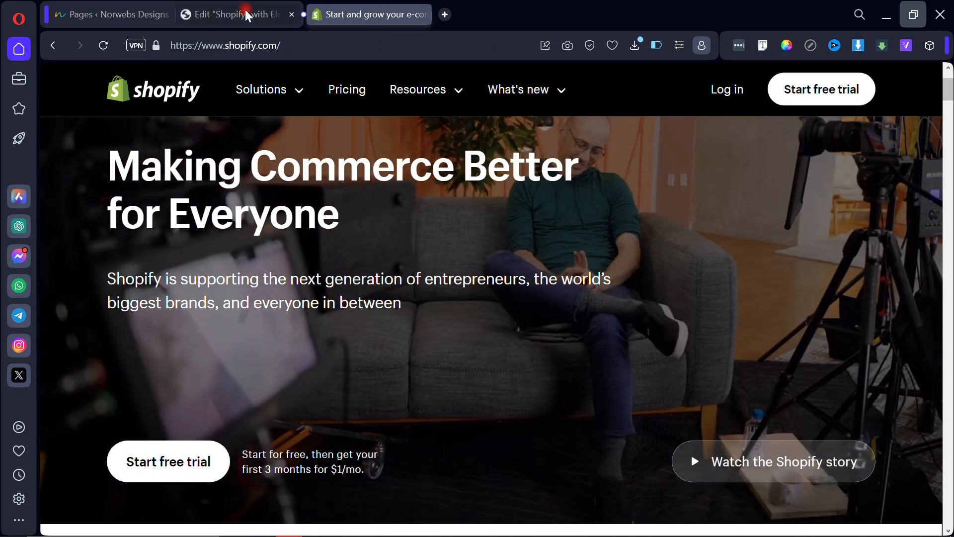
click(246, 15)
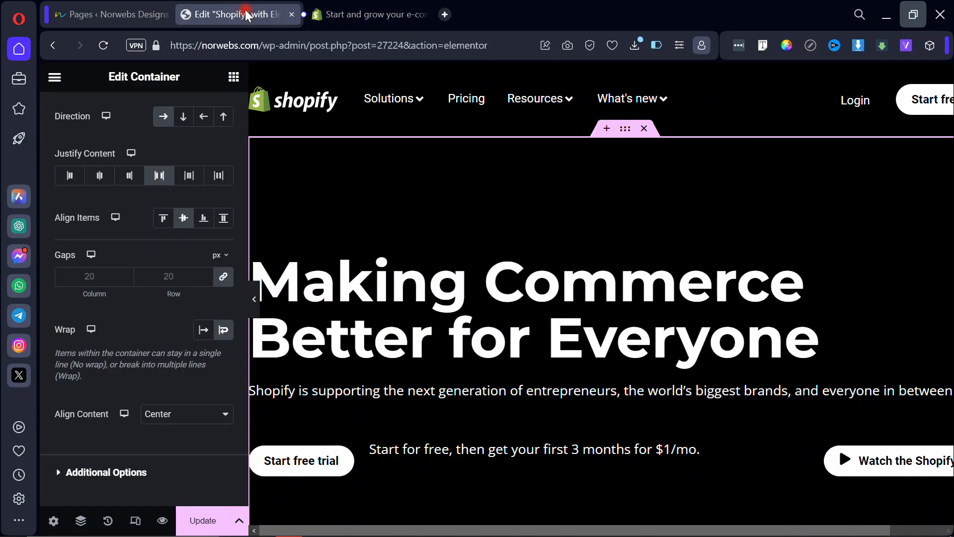
Unlink the margins of the text below the hero heading, set its bottom margin to 100 px, and check the layout at full page width.
click(587, 398)
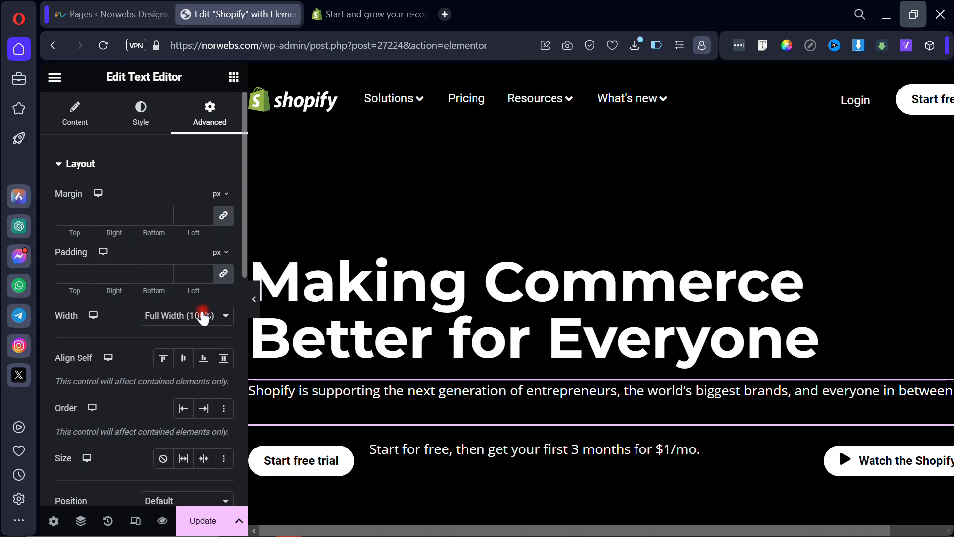
click(223, 216)
click(146, 218)
text(1)
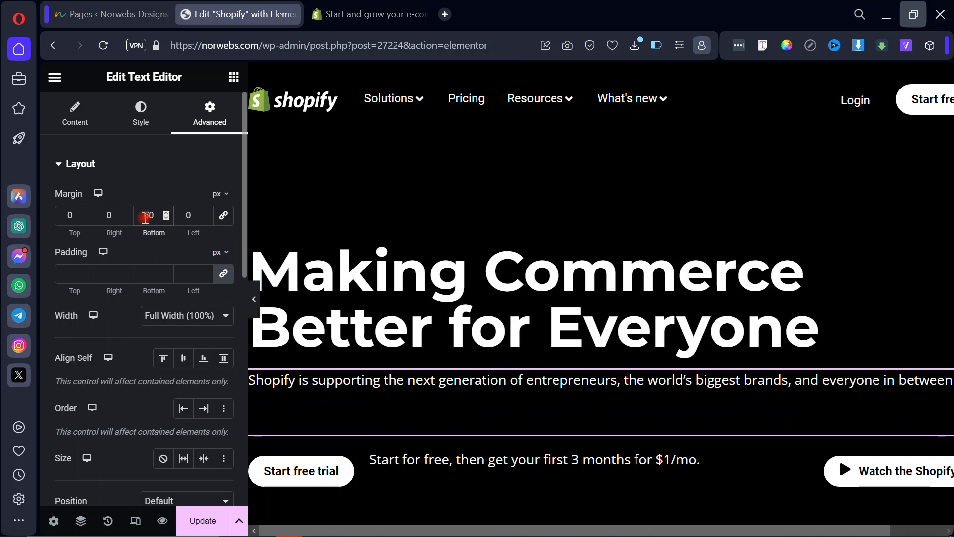
text(0)
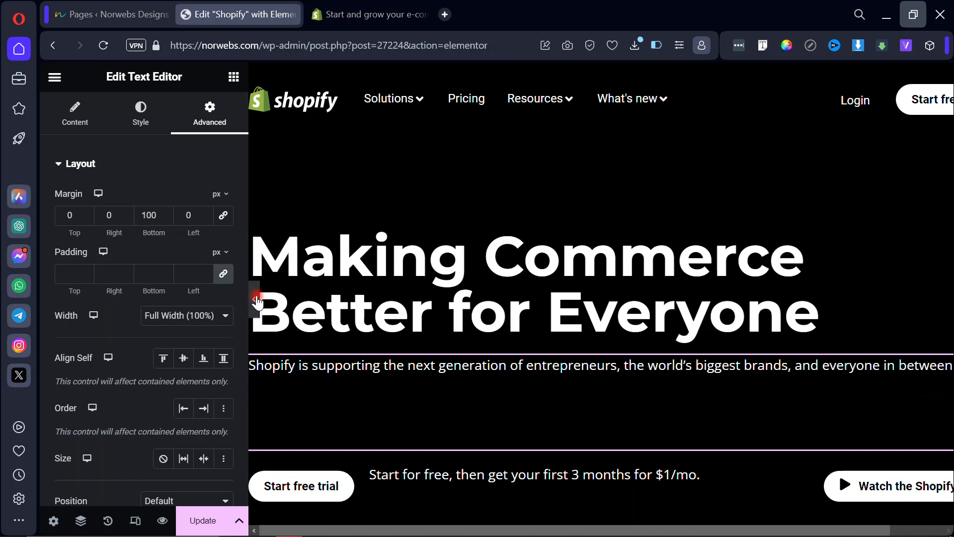
click(254, 298)
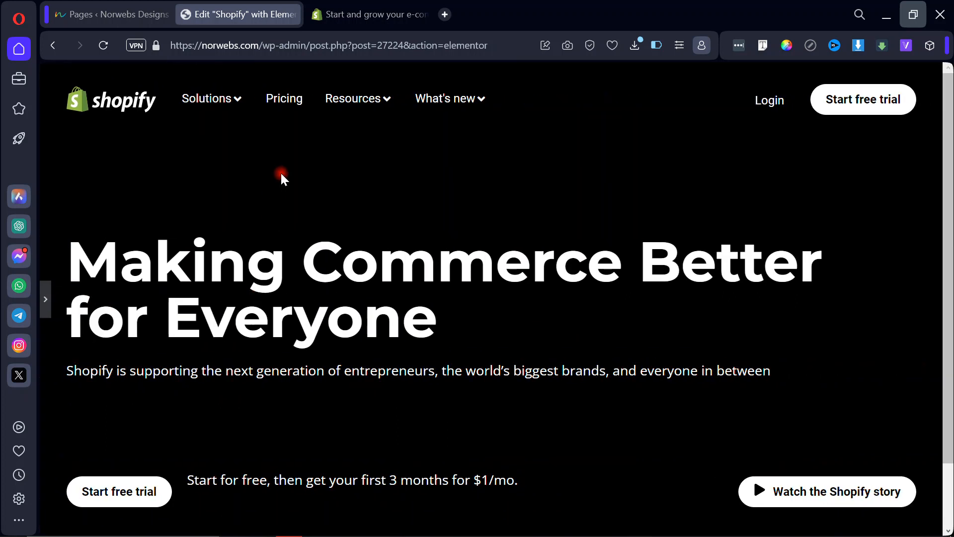
scroll(281, 174, down, 1)
scroll(281, 174, up, 1)
click(45, 301)
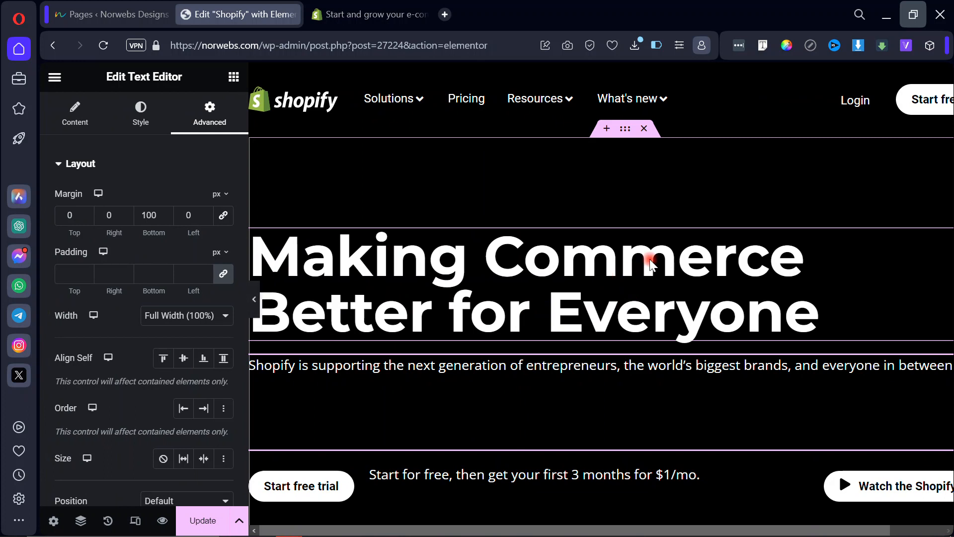
Inspect the hero heading on the original Shopify page with Font Finder and examine its font family and font size.
click(405, 301)
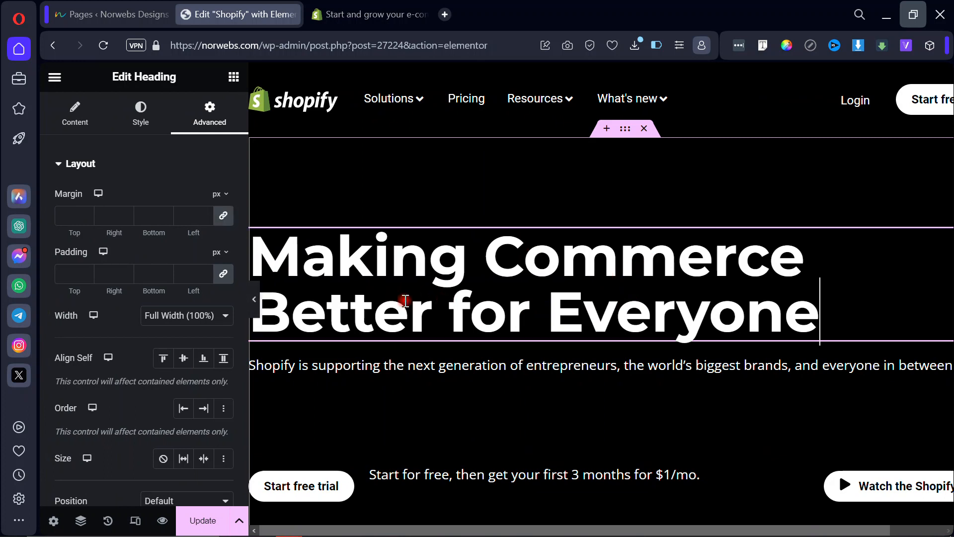
click(351, 16)
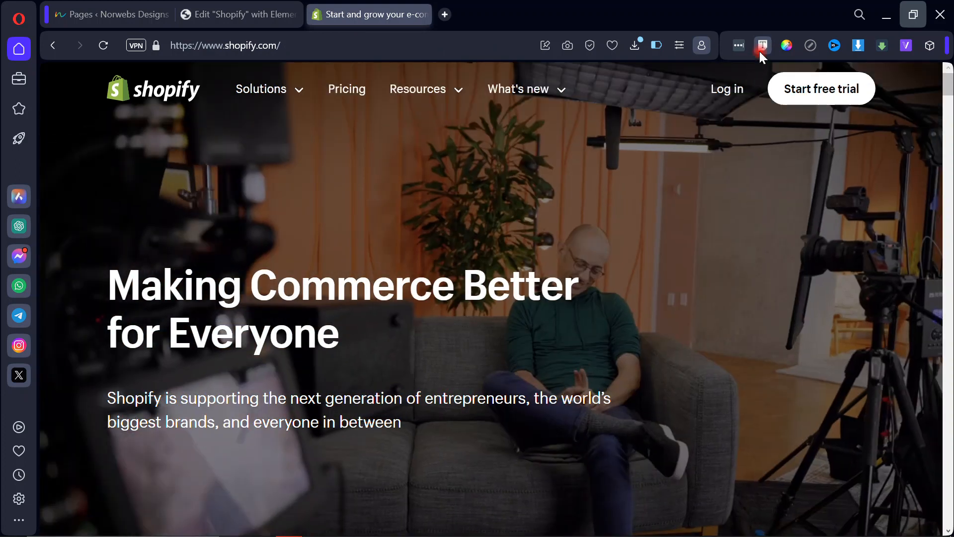
click(761, 45)
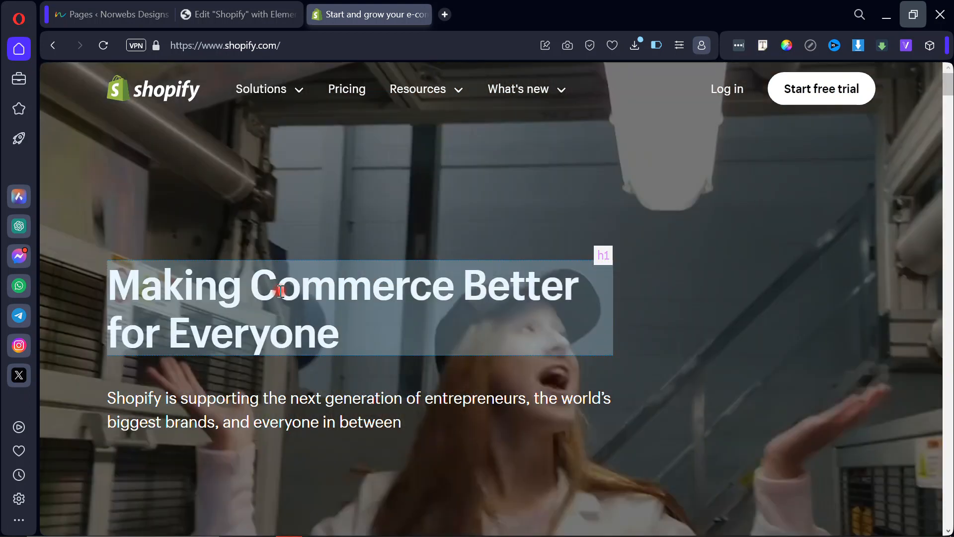
click(278, 287)
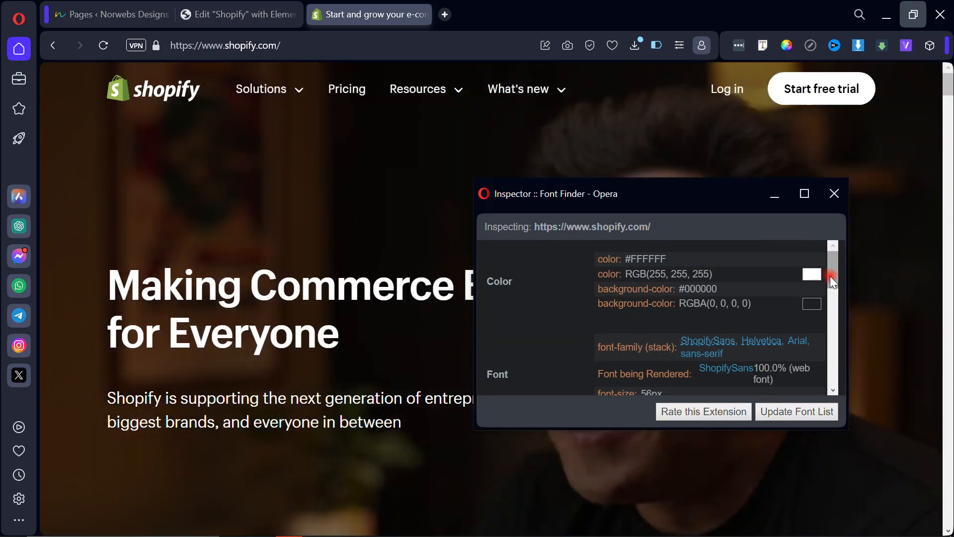
drag(830, 276, 828, 291)
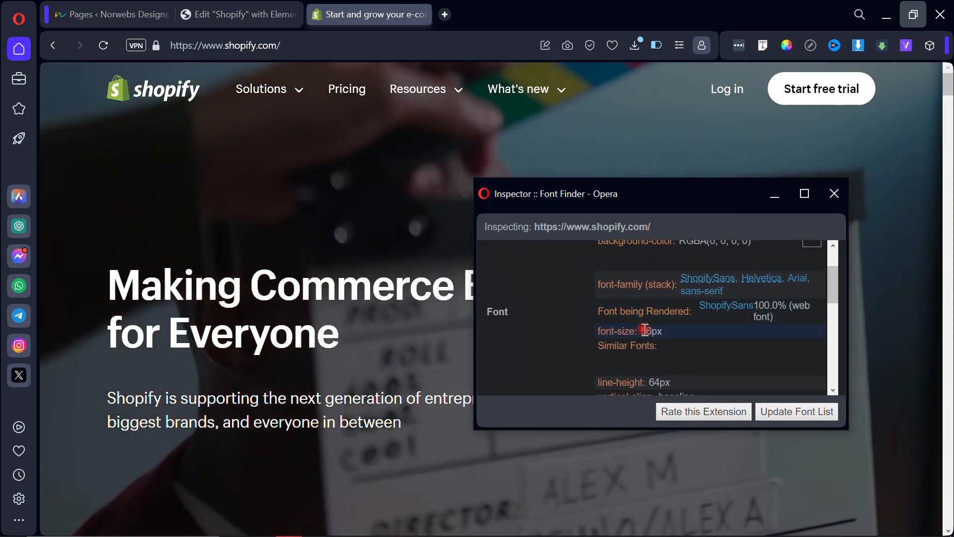
drag(643, 330, 657, 330)
click(661, 330)
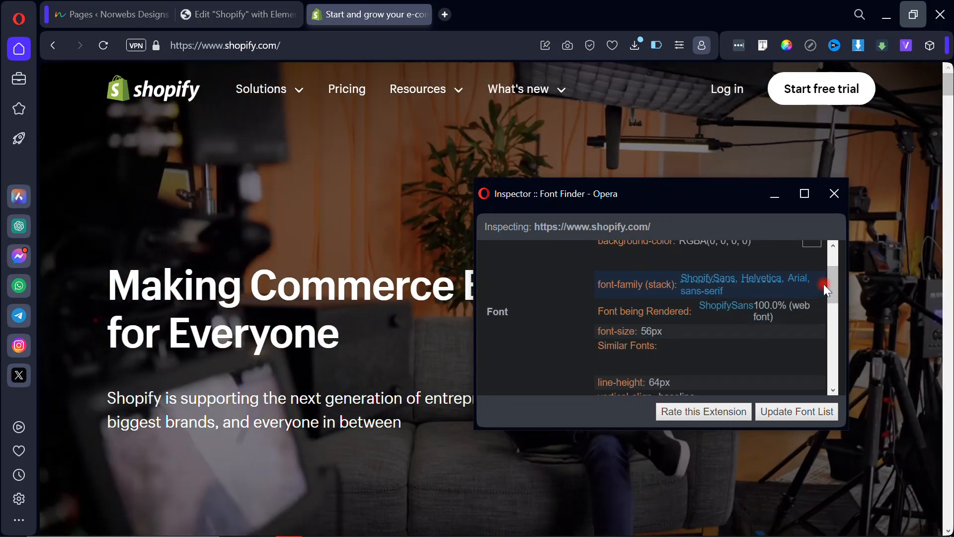
Examine the original heading's font weight and line height in the inspector, and copy the 1.12 from its letter-spacing value.
drag(831, 282, 831, 319)
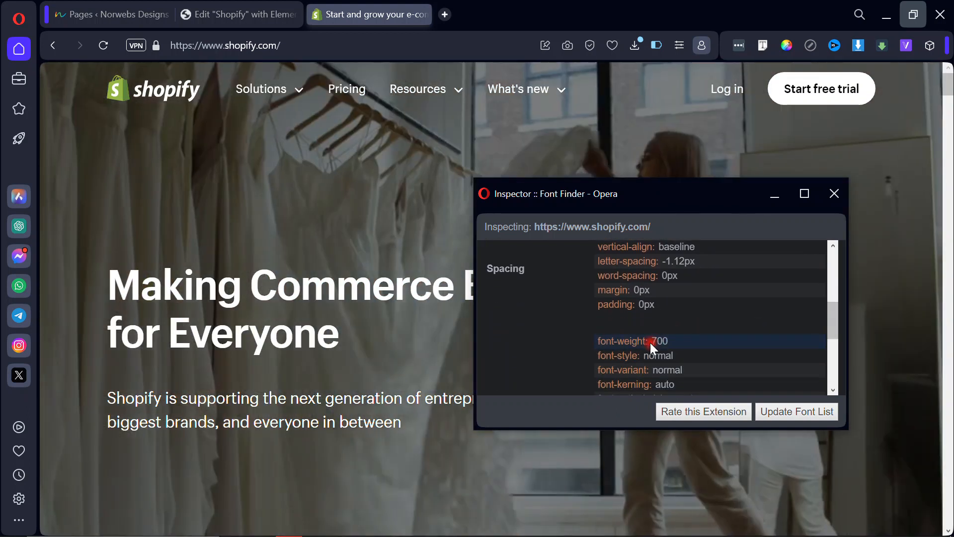
double_click(657, 341)
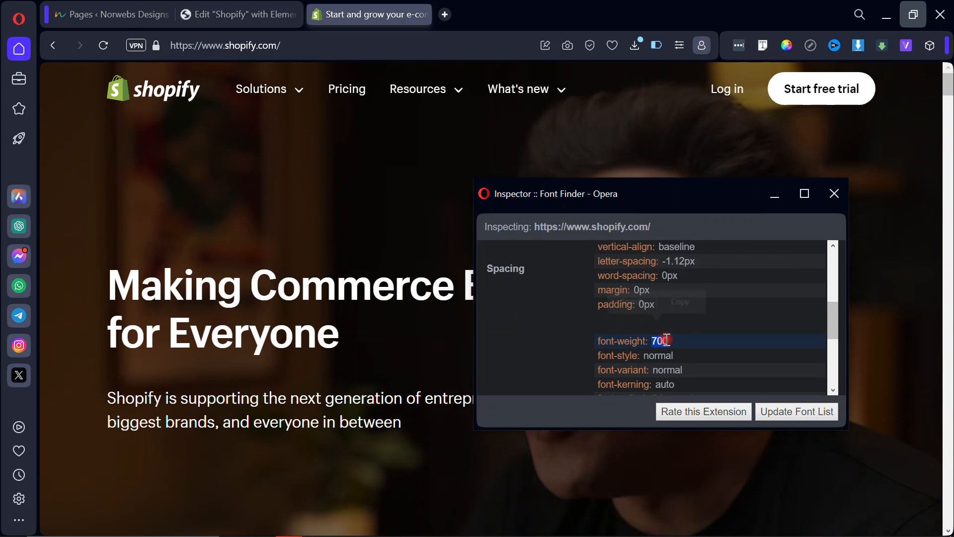
click(666, 340)
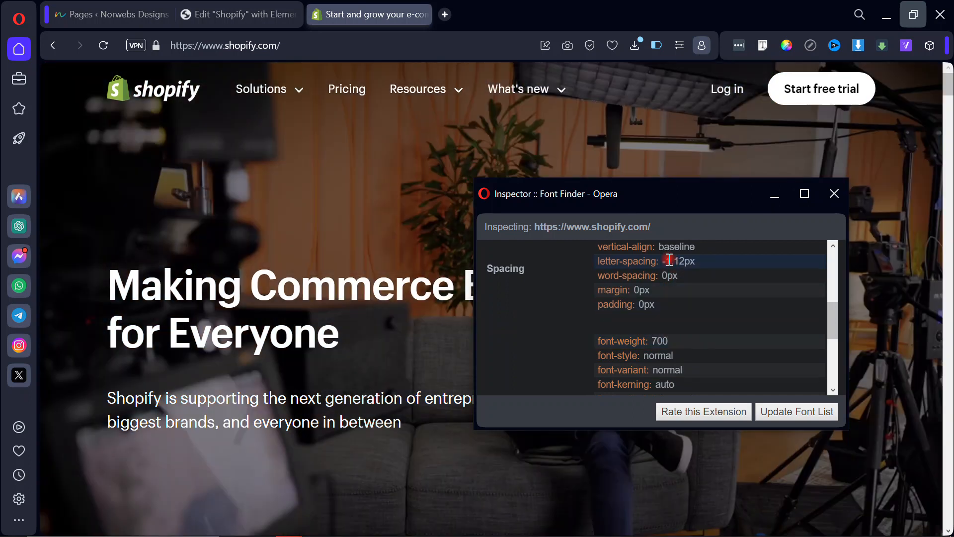
drag(663, 261, 685, 263)
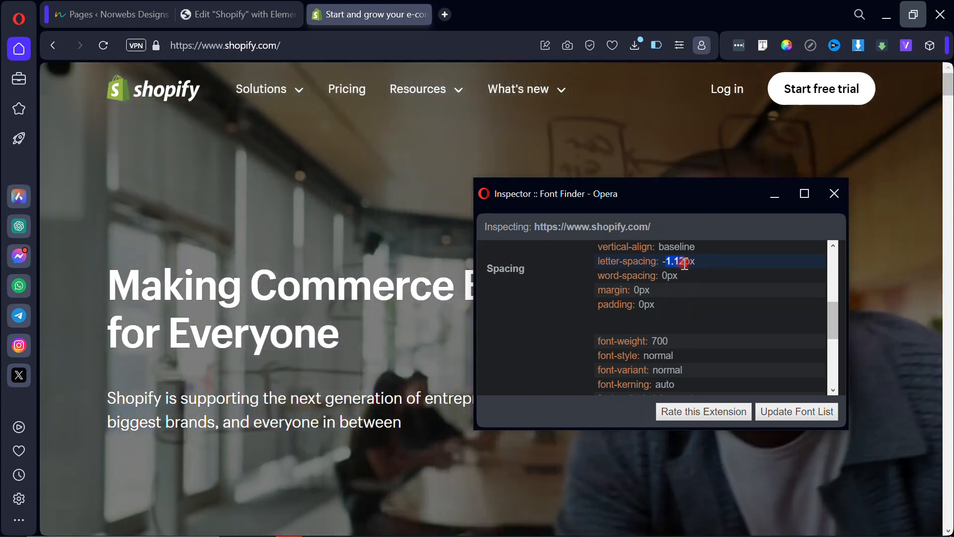
key(ctrl+c)
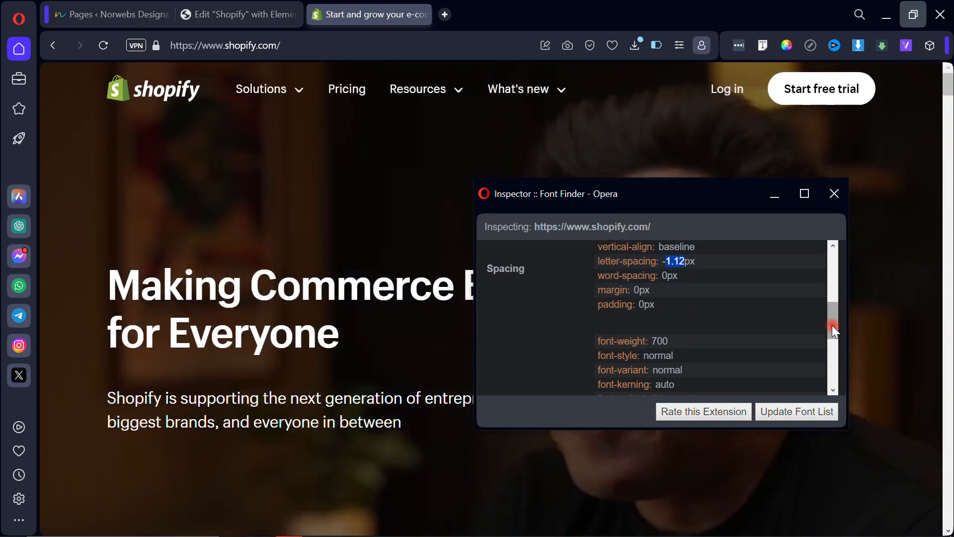
drag(831, 327, 829, 303)
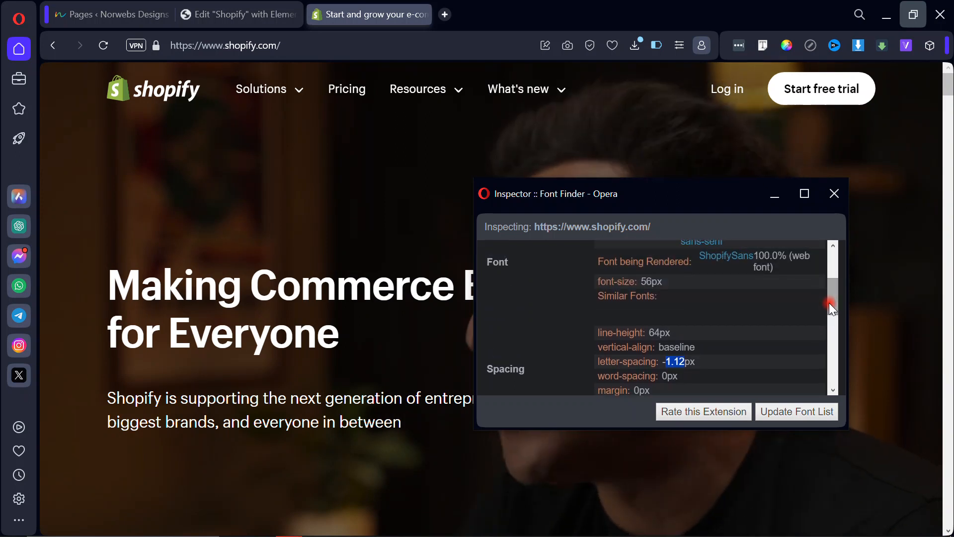
Return to the Elementor editor and set the hero heading's font family to Roboto.
click(206, 11)
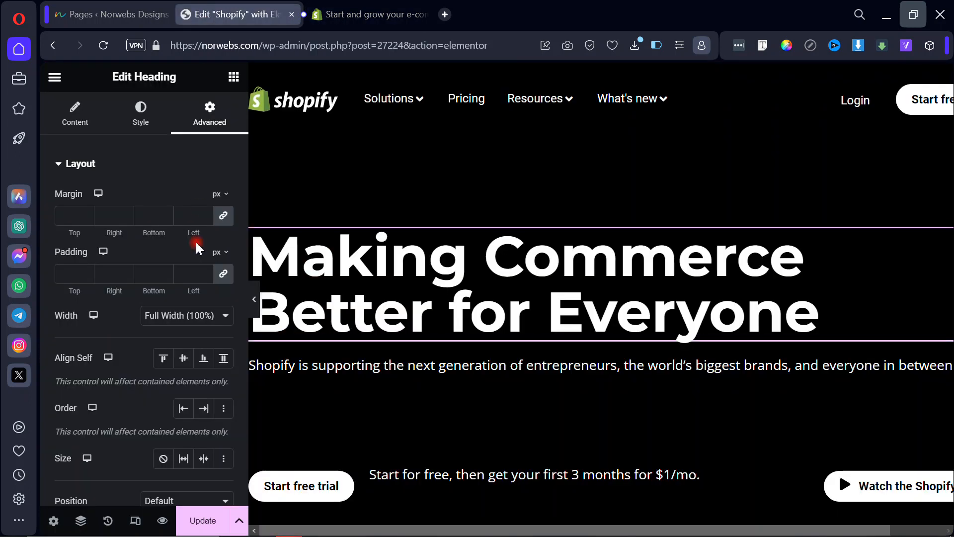
click(139, 119)
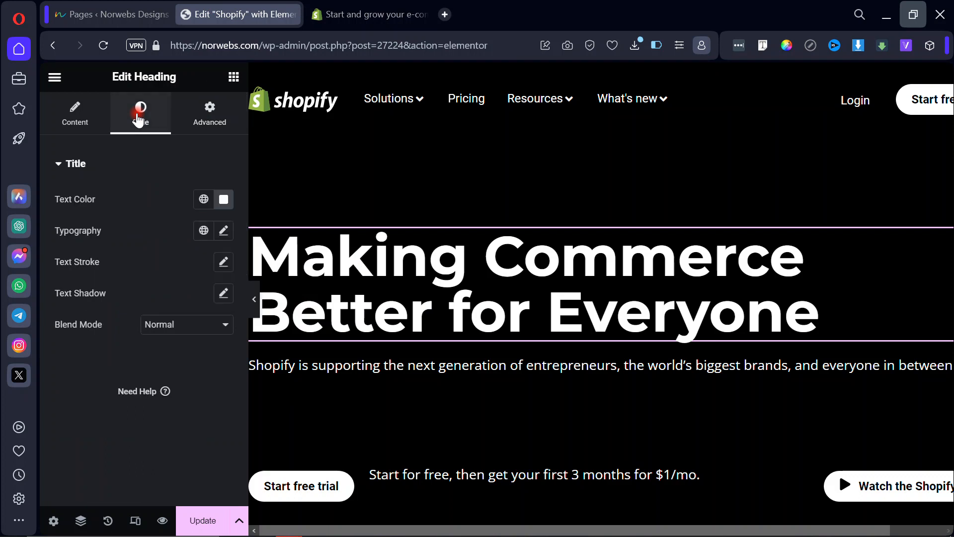
click(222, 231)
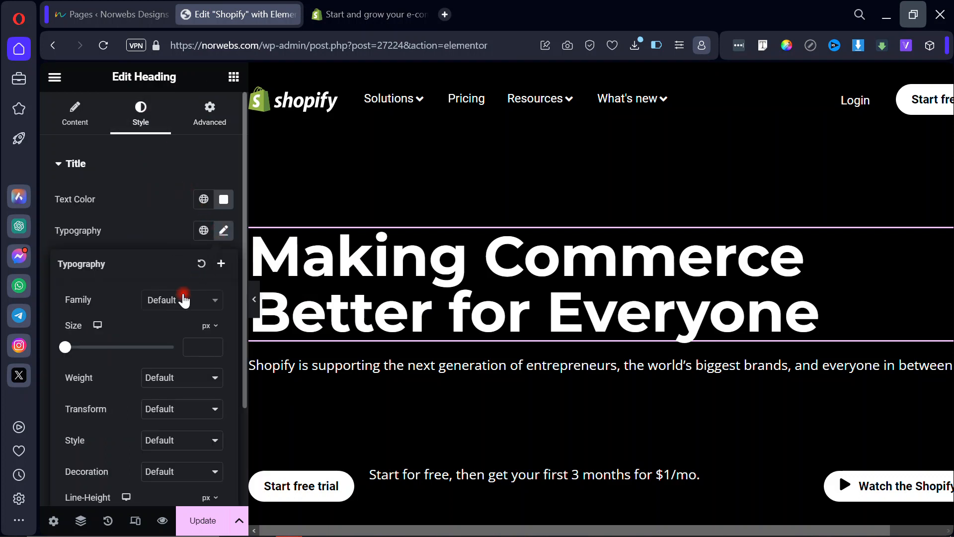
click(184, 303)
text(ro)
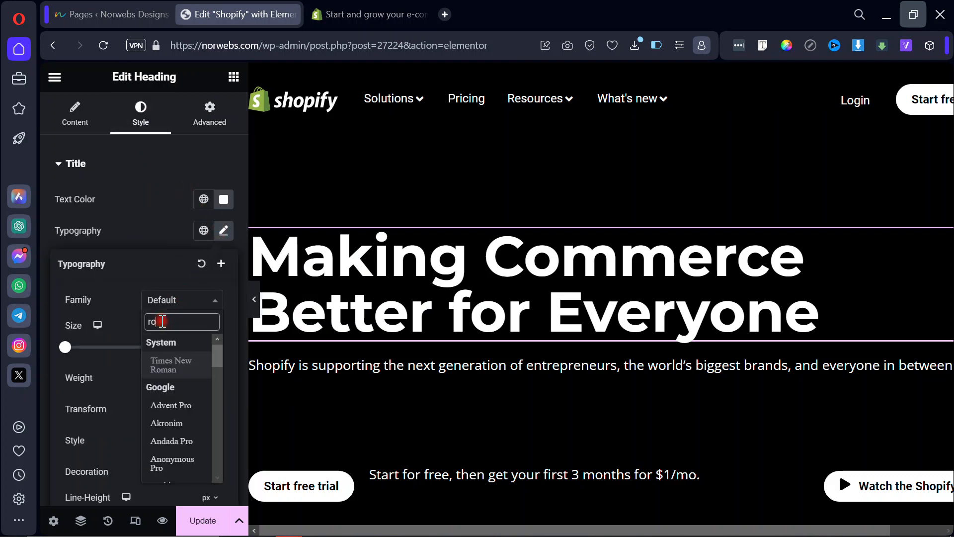
text(boto)
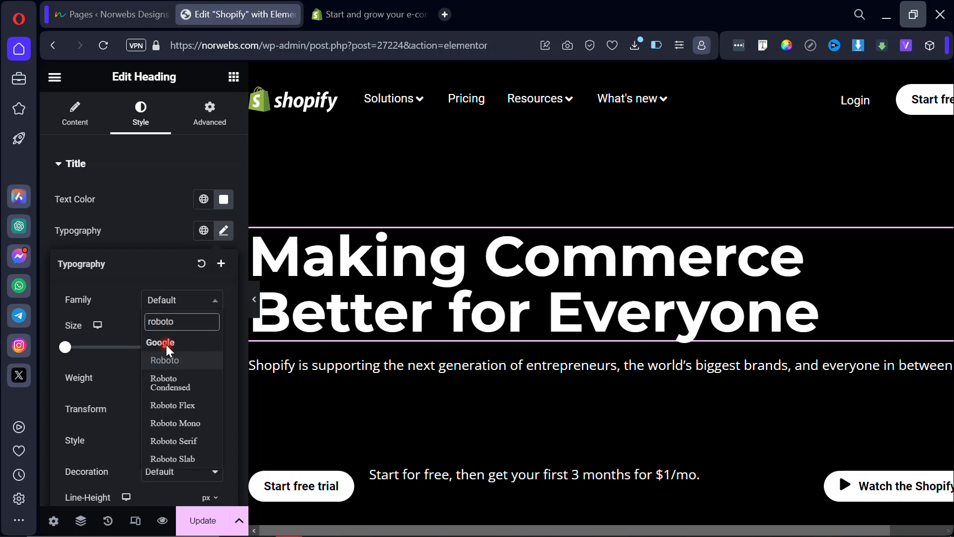
click(169, 360)
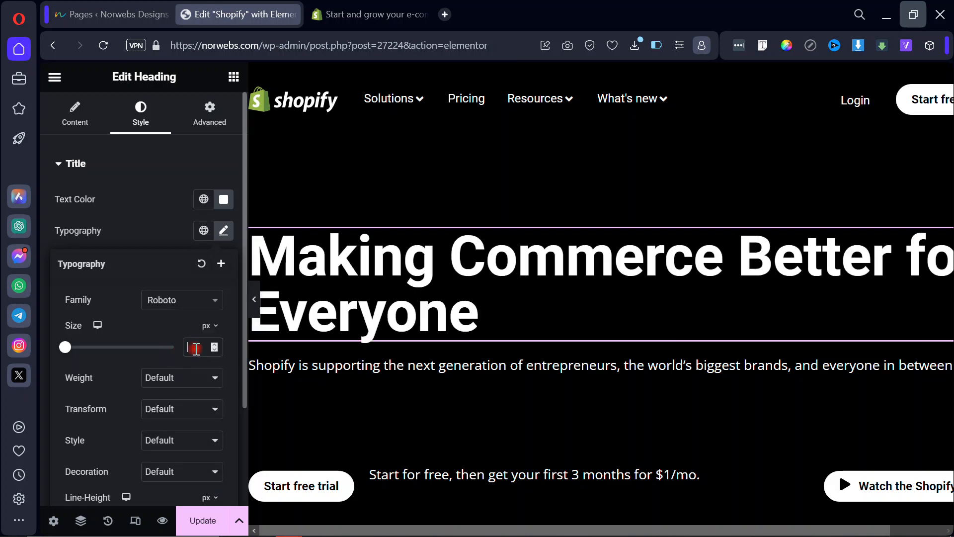
Set the hero heading's font size to 56 px and its weight to 700 (Bold).
click(196, 347)
text(6)
key(BackSpace)
text(56)
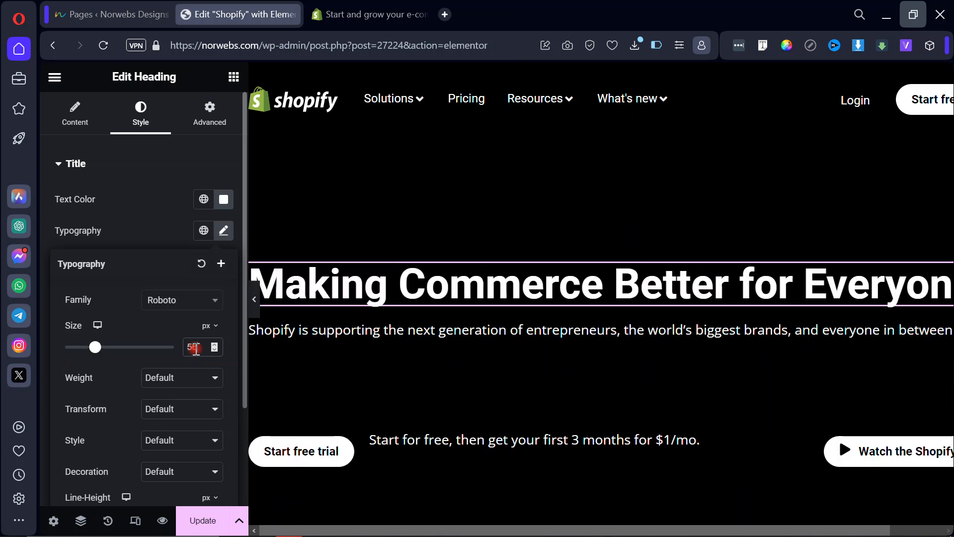
scroll(131, 394, down, 2)
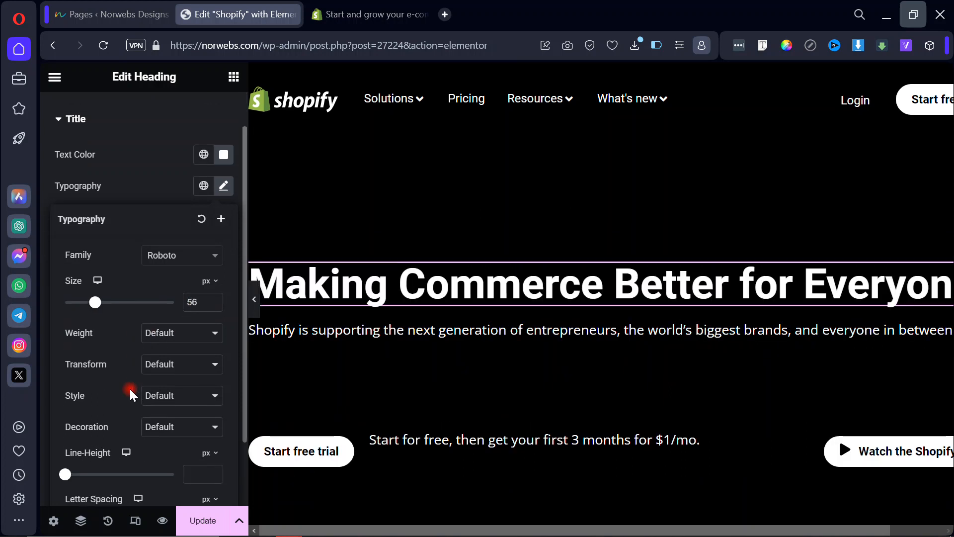
click(183, 313)
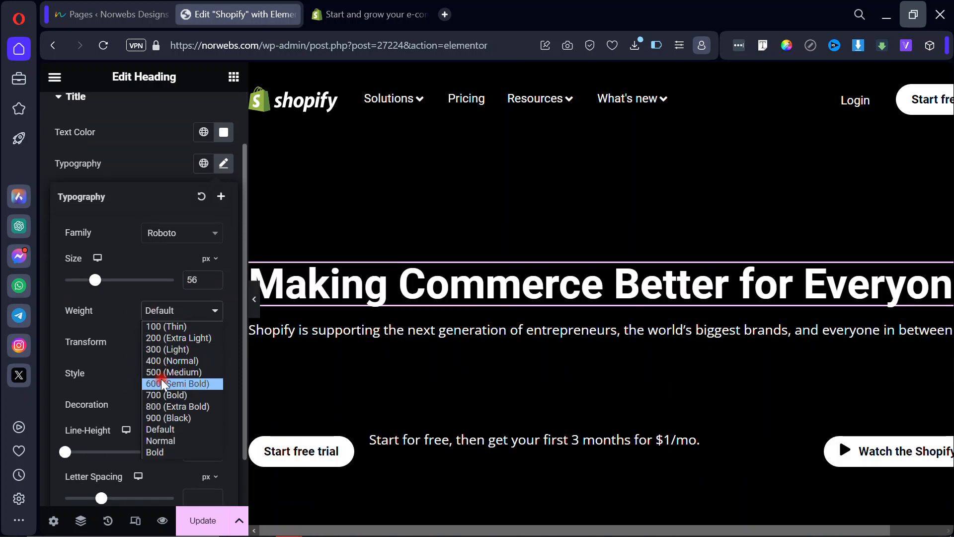
click(169, 395)
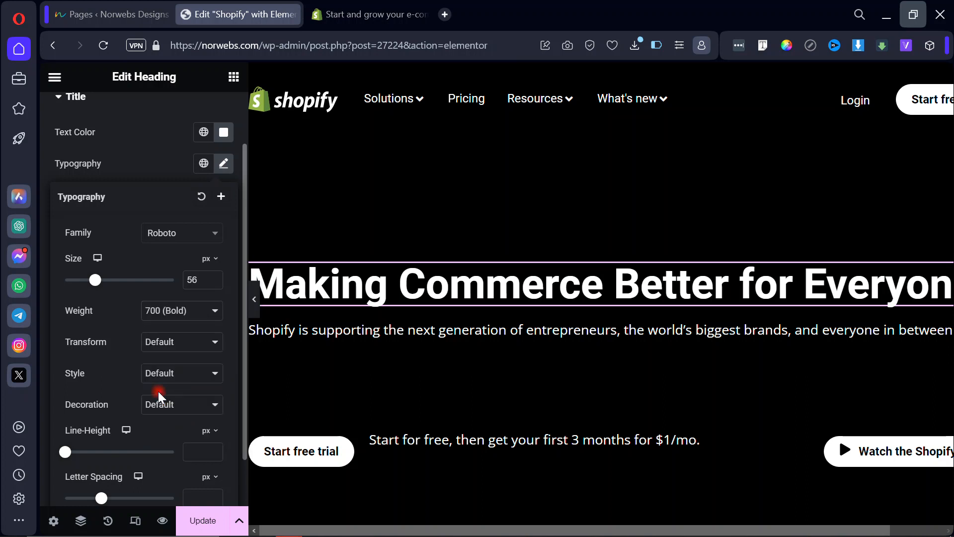
scroll(132, 402, down, 1)
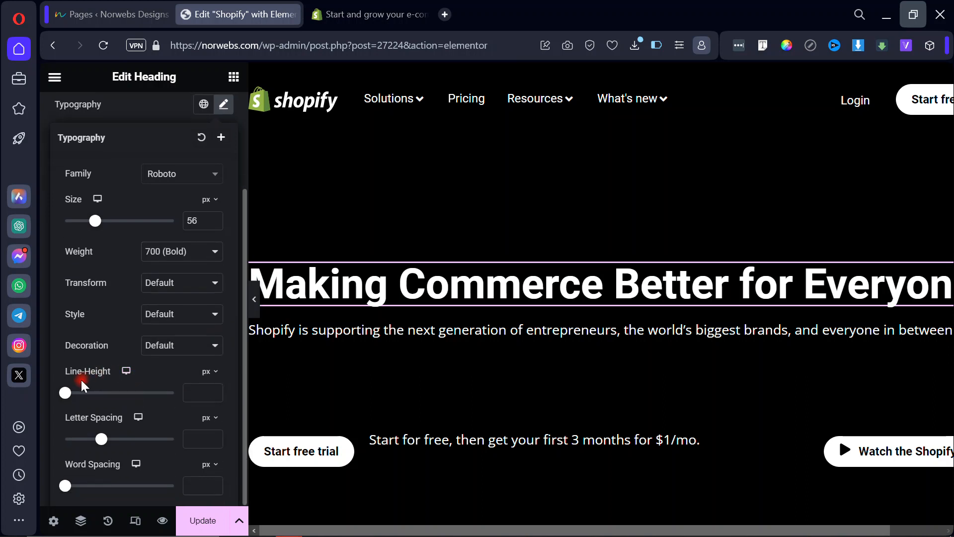
Set the hero heading's letter spacing to -1.12 px and close its typography settings.
text(1.12)
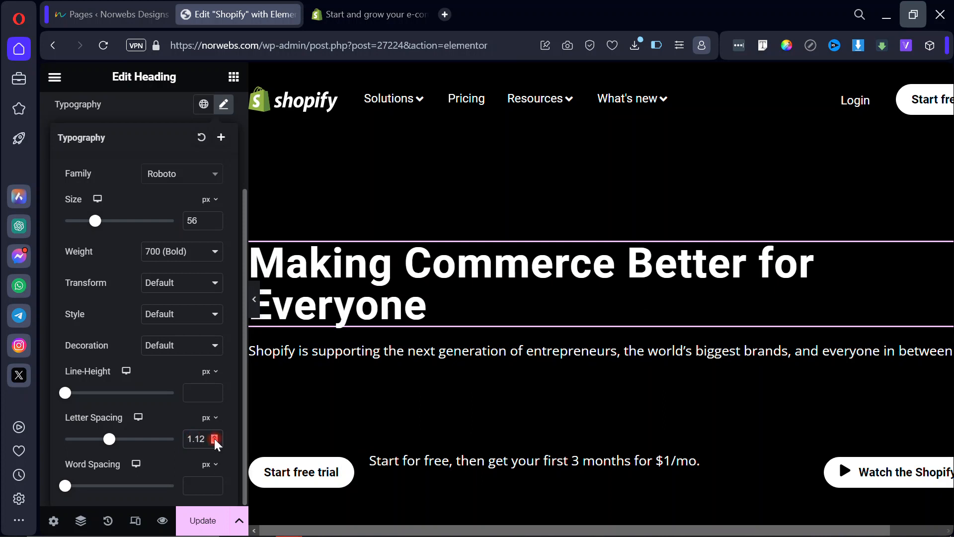
key(Home)
text(-)
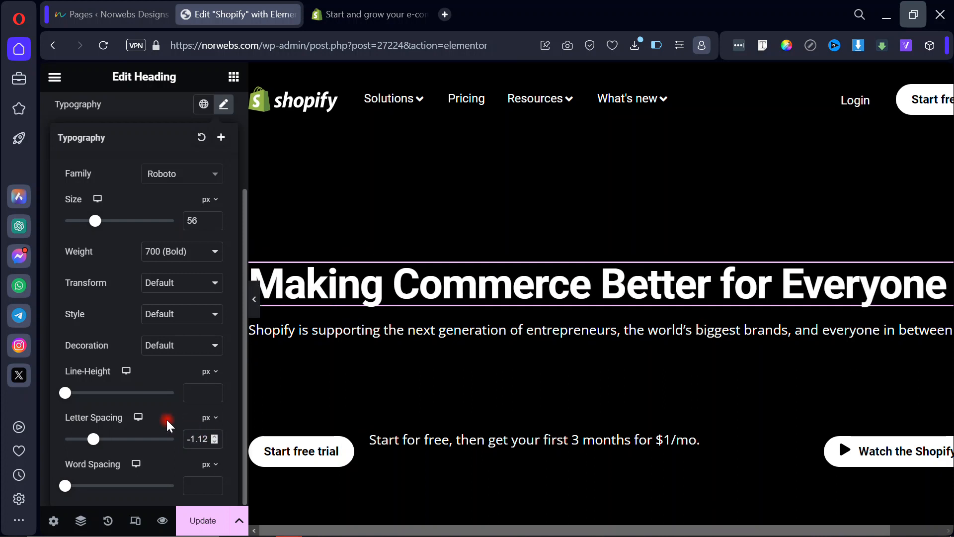
click(132, 107)
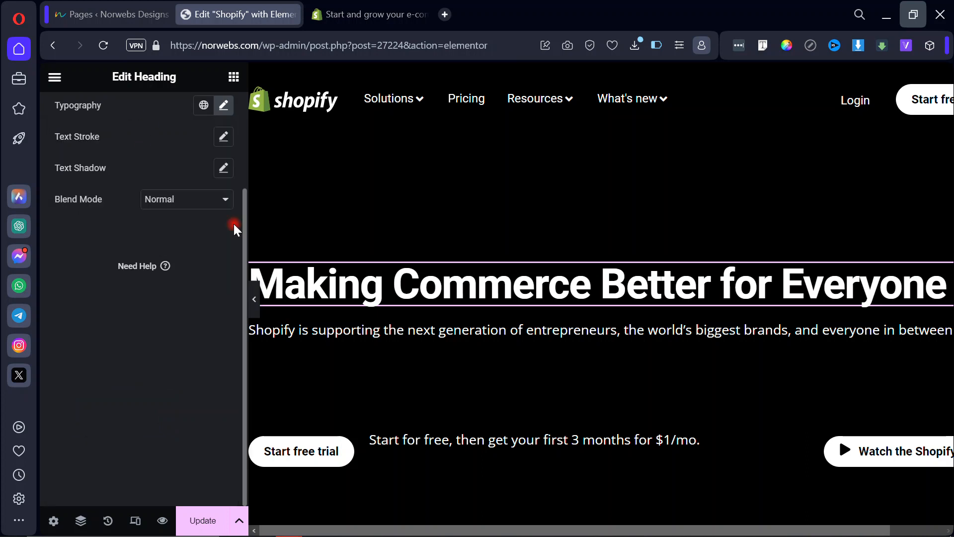
Inspect the hero paragraph on the original Shopify page with Font Finder and examine its font family, size, line height and weight.
click(351, 334)
click(358, 14)
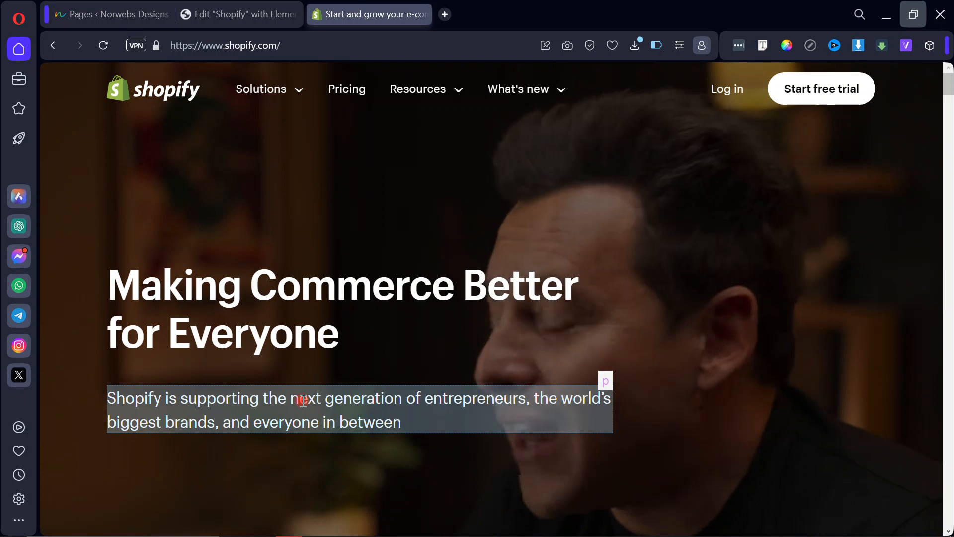
click(303, 400)
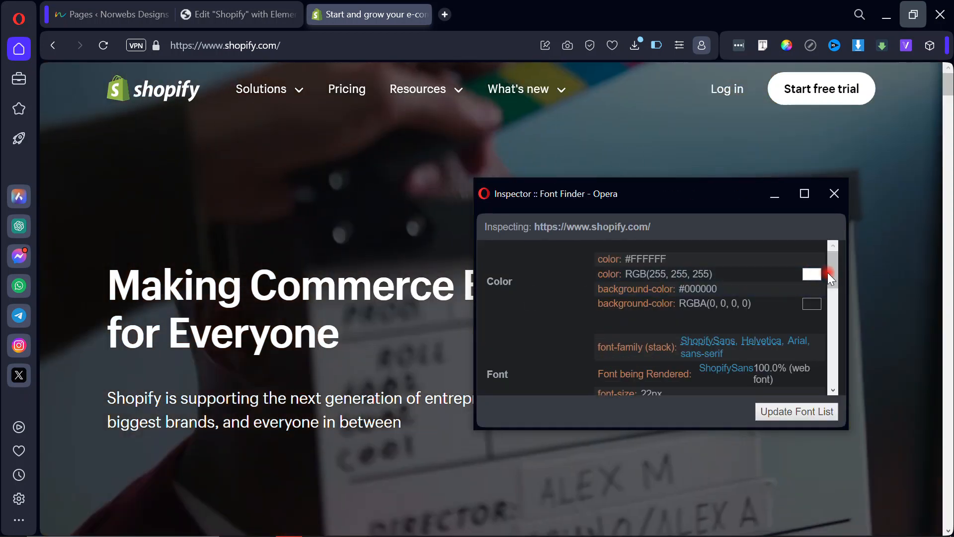
drag(832, 275, 831, 287)
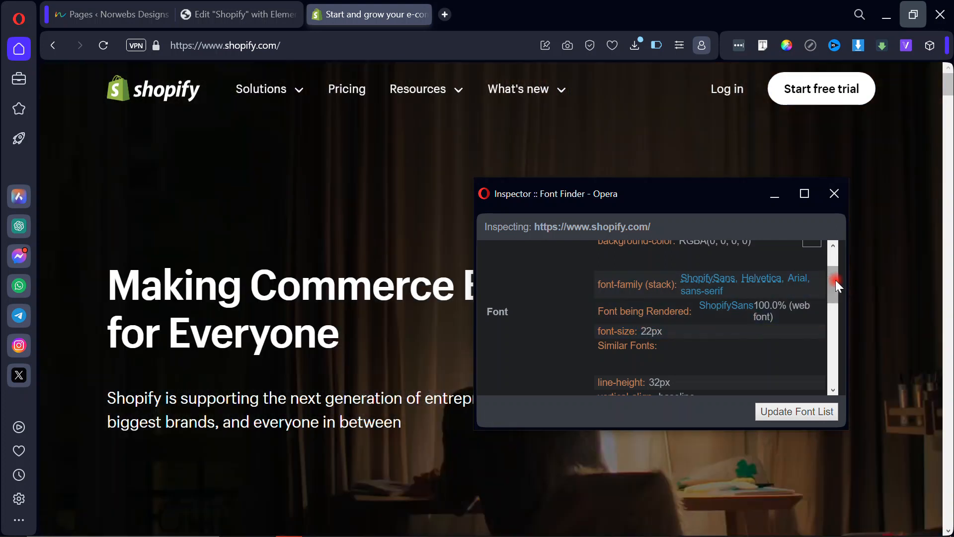
drag(836, 279, 830, 306)
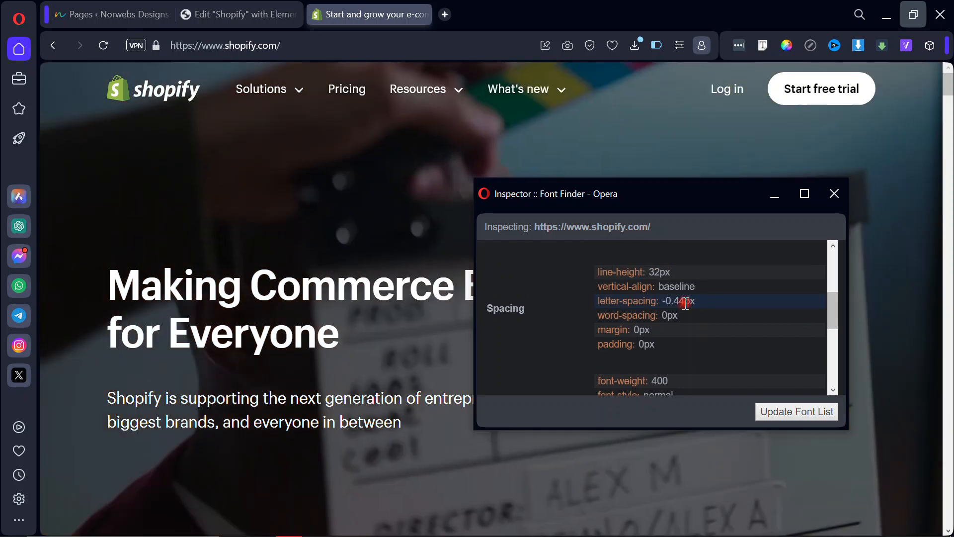
Copy the 0.44 from the paragraph's letter-spacing value, recheck its font size and close the inspector.
drag(666, 301, 686, 301)
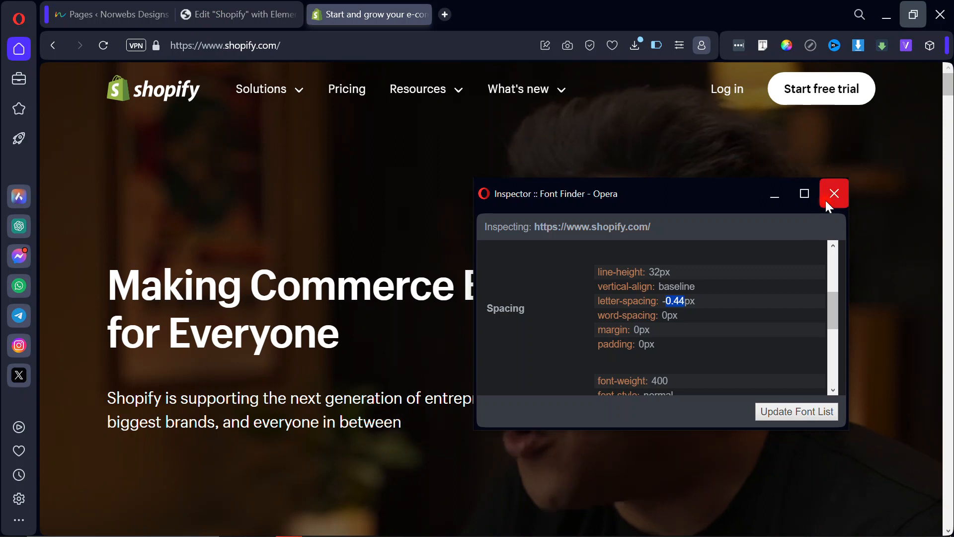
drag(835, 303, 832, 284)
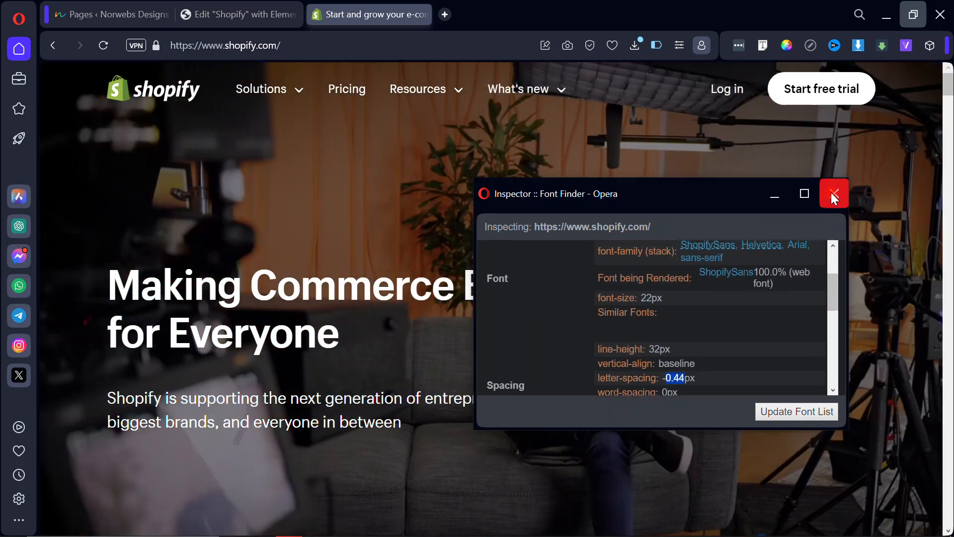
click(834, 193)
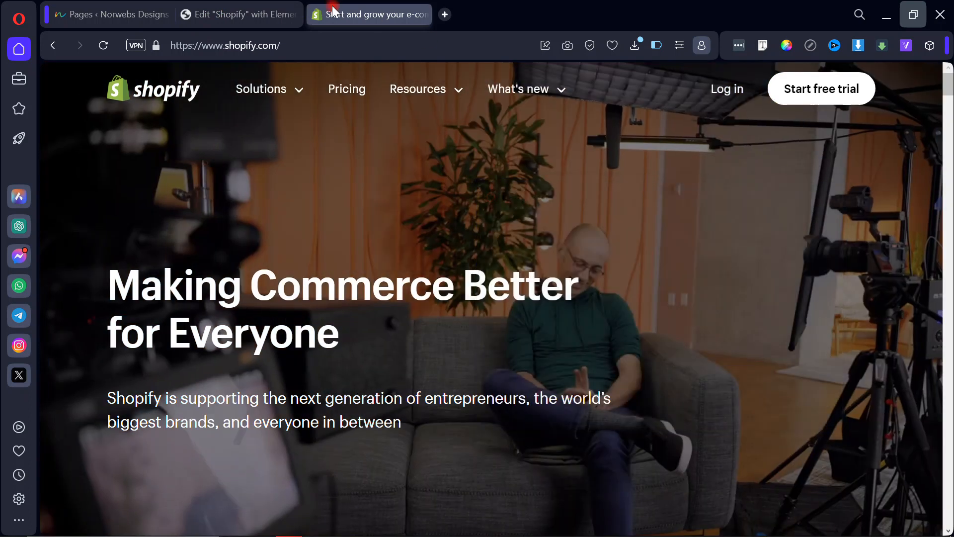
Return to the Elementor editor and set the hero paragraph's font family to Roboto.
click(240, 7)
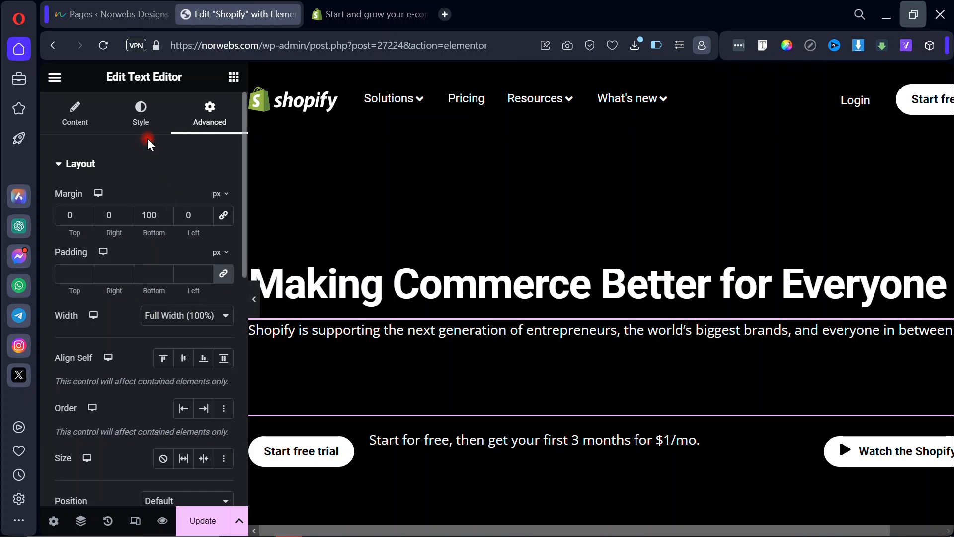
click(141, 121)
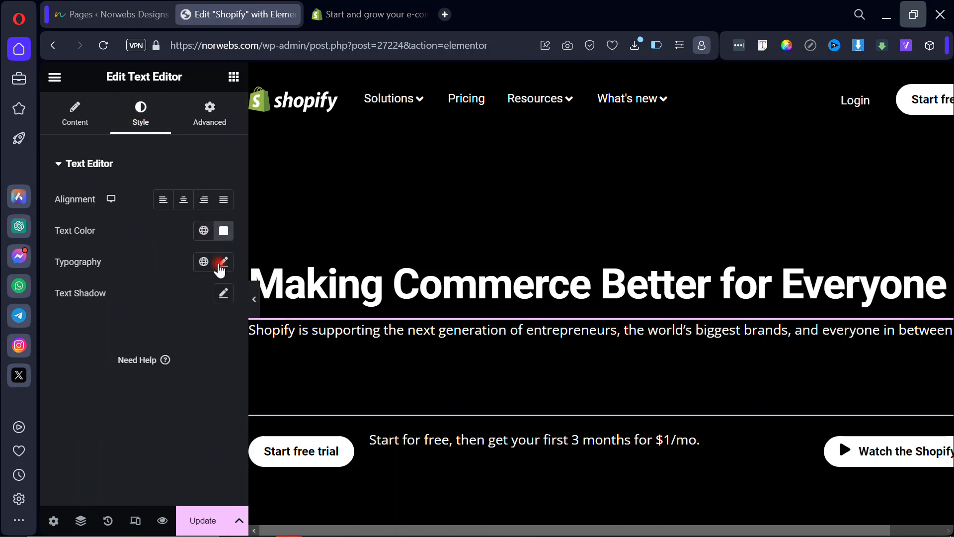
click(221, 264)
click(175, 333)
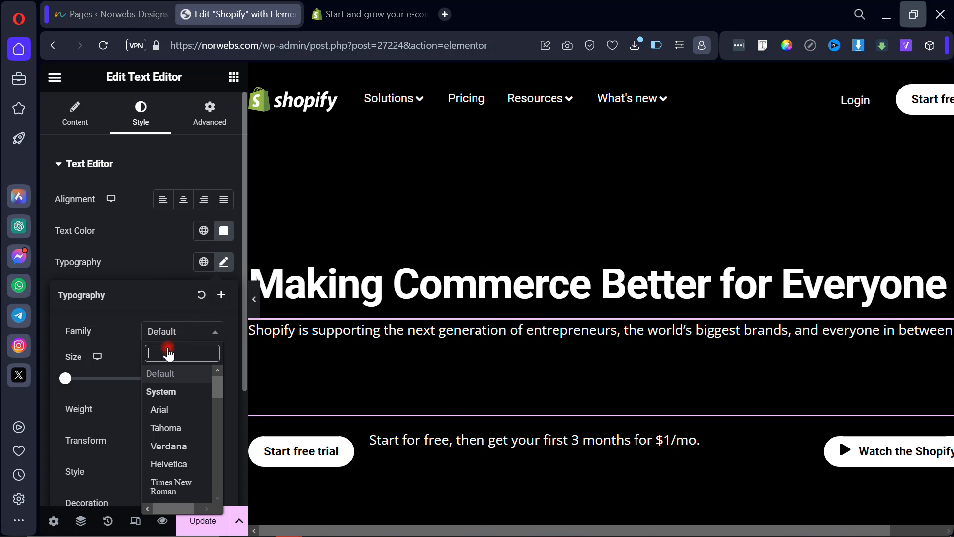
text(roboto)
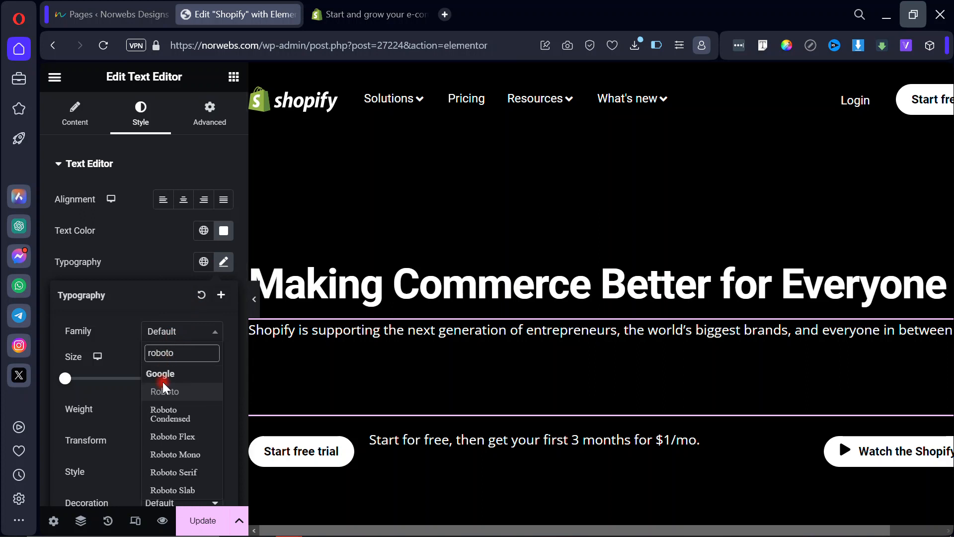
click(164, 392)
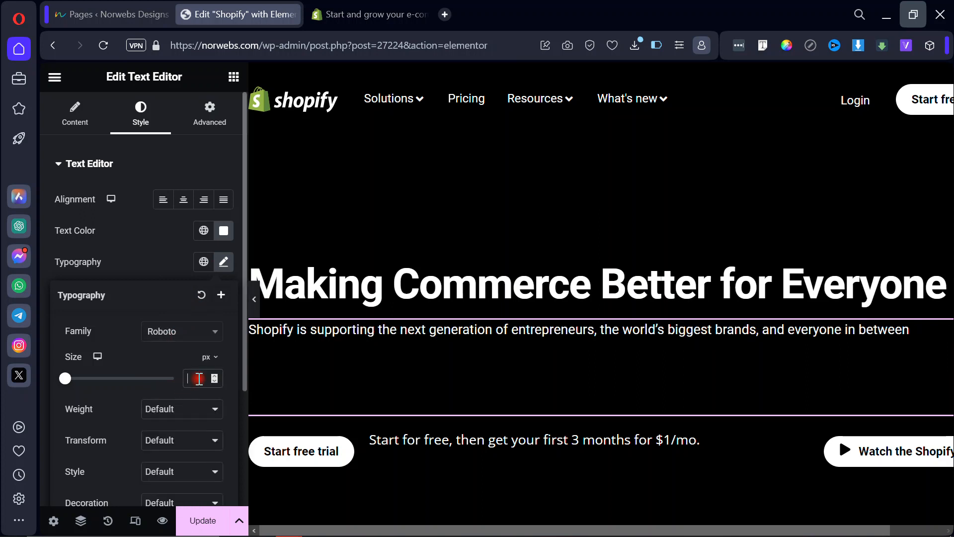
Set the hero paragraph's font size to 22 px and its weight to 400 (Normal).
text(22)
click(175, 411)
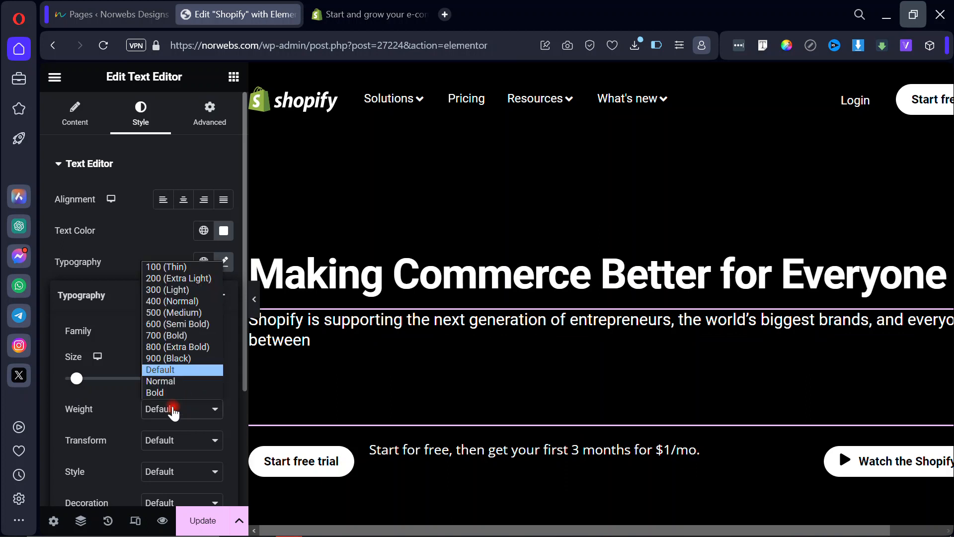
click(160, 302)
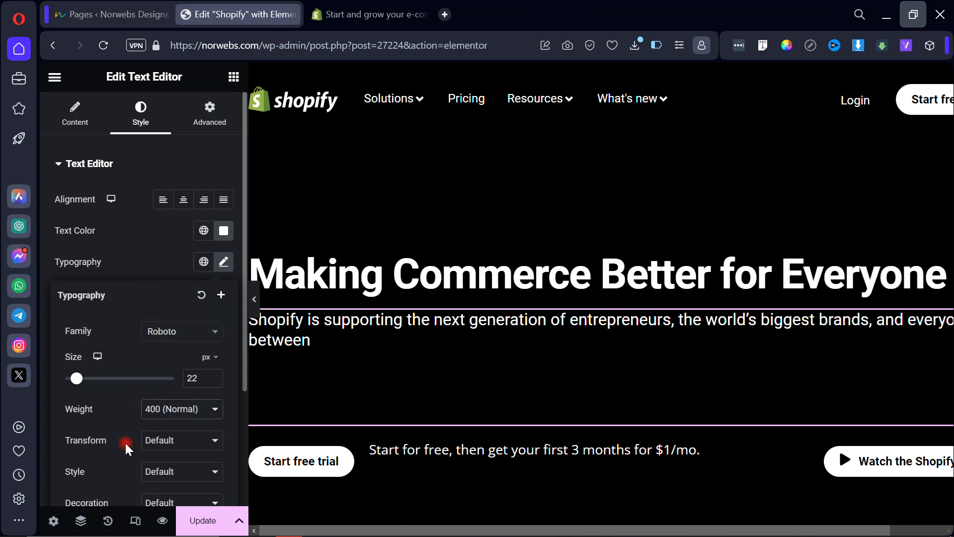
Set the hero paragraph's letter spacing to -0.44 px and close its typography settings.
scroll(127, 447, down, 3)
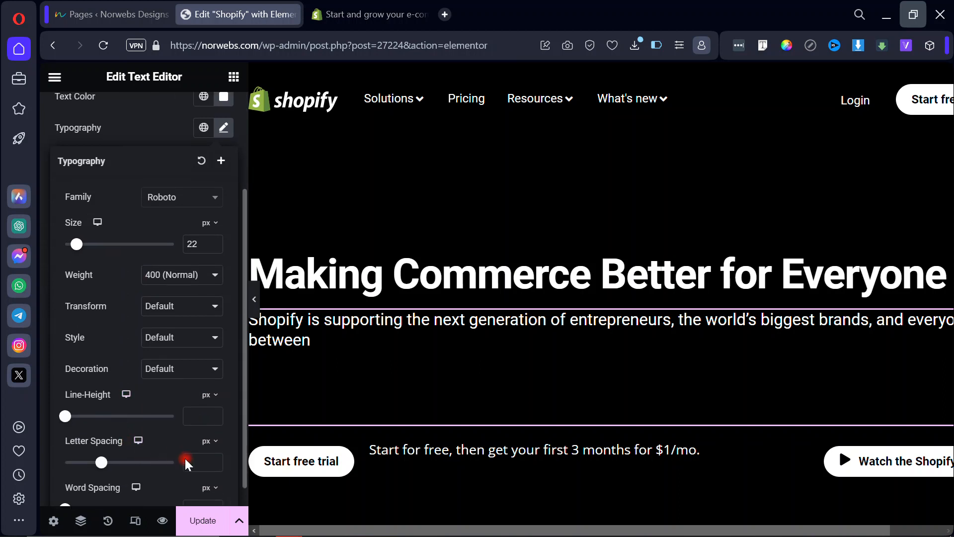
click(197, 460)
text(-0.44)
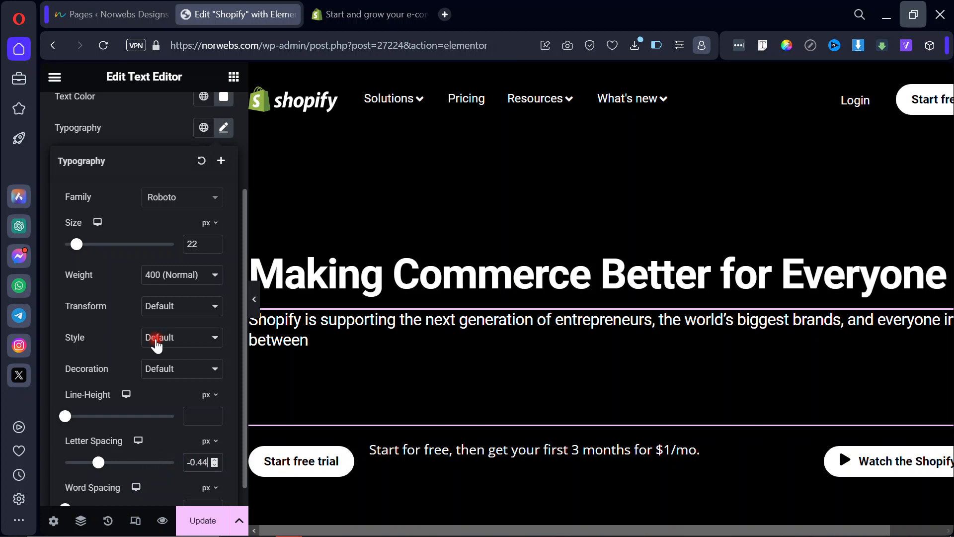
click(143, 142)
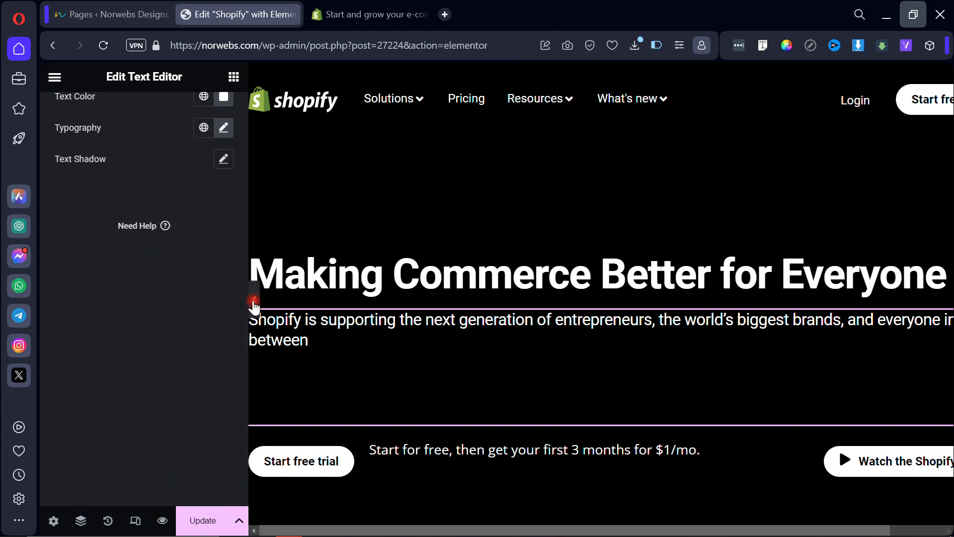
View the recreated hero section at full width, compare it with the original Shopify page, and dismiss the browser notification.
click(254, 305)
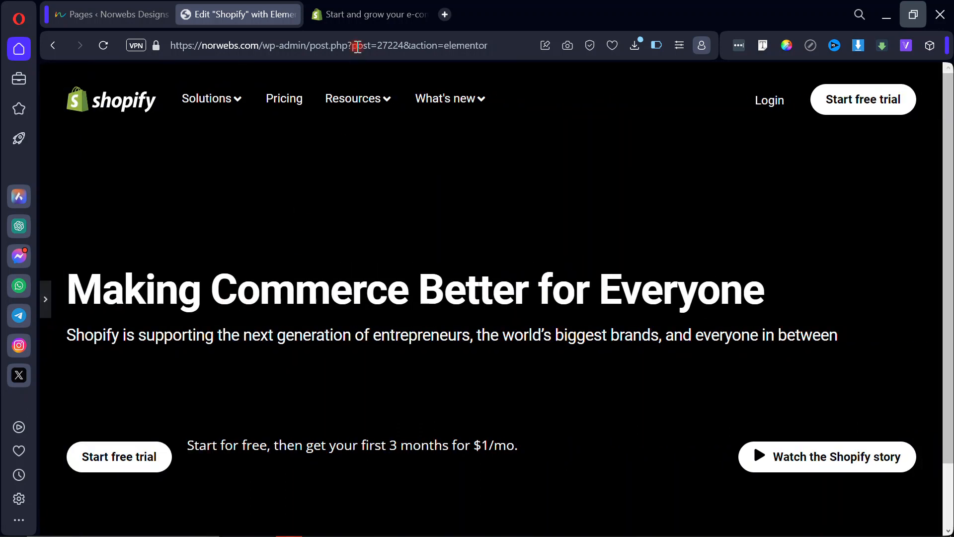
click(367, 14)
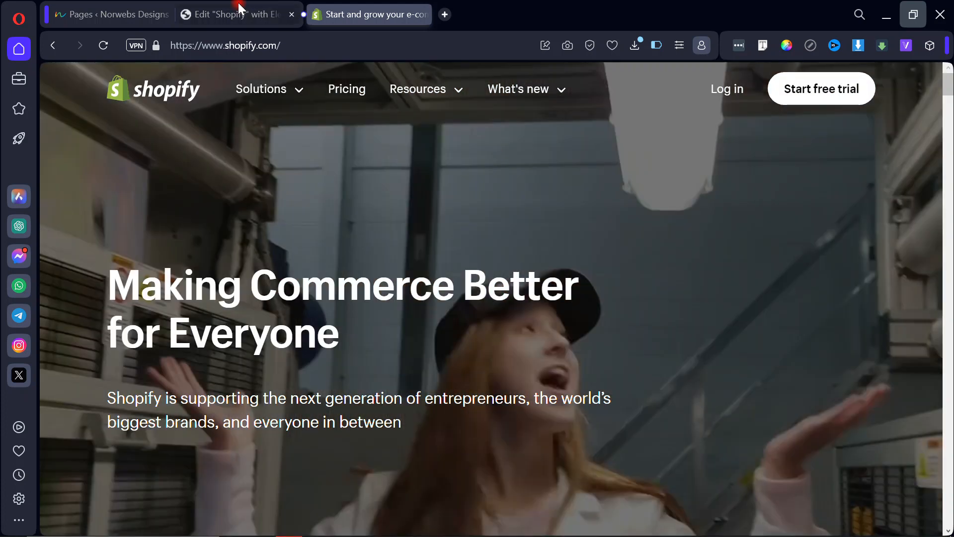
click(241, 10)
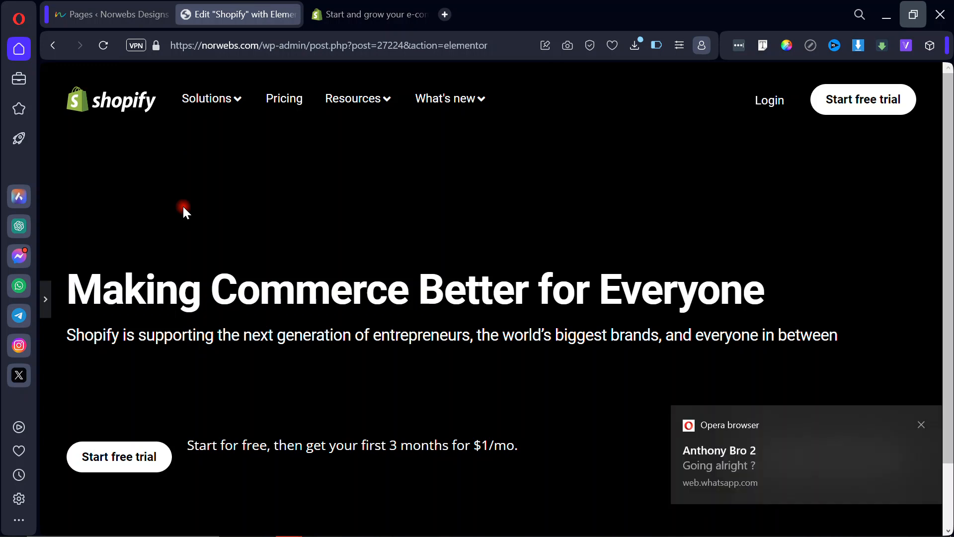
click(922, 425)
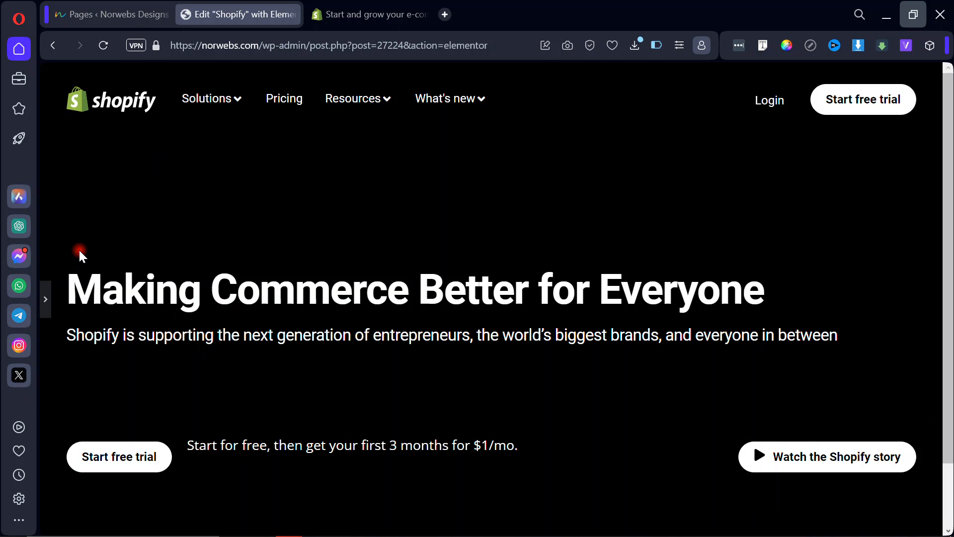
Try a boxed content width of 1080 px on the header container and compare its alignment with the original Shopify header.
click(46, 304)
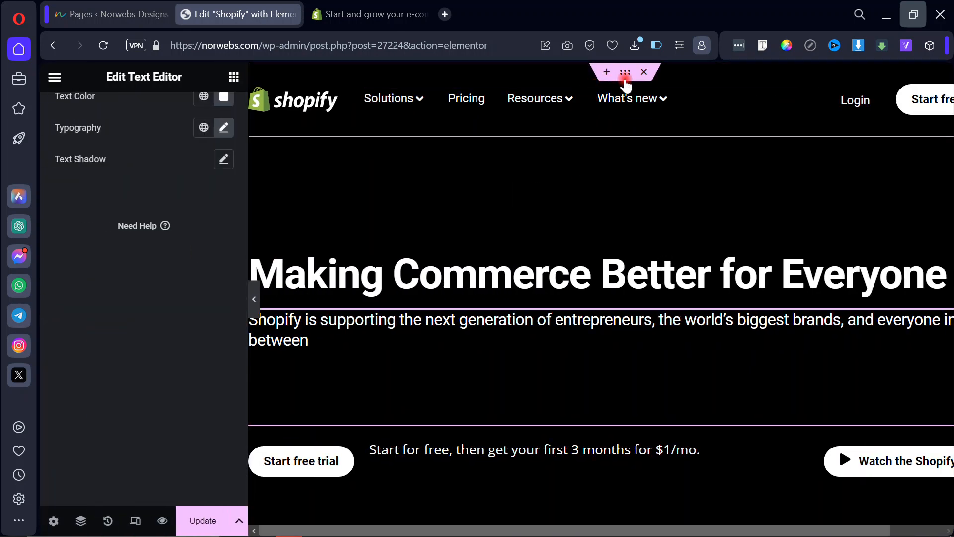
click(625, 73)
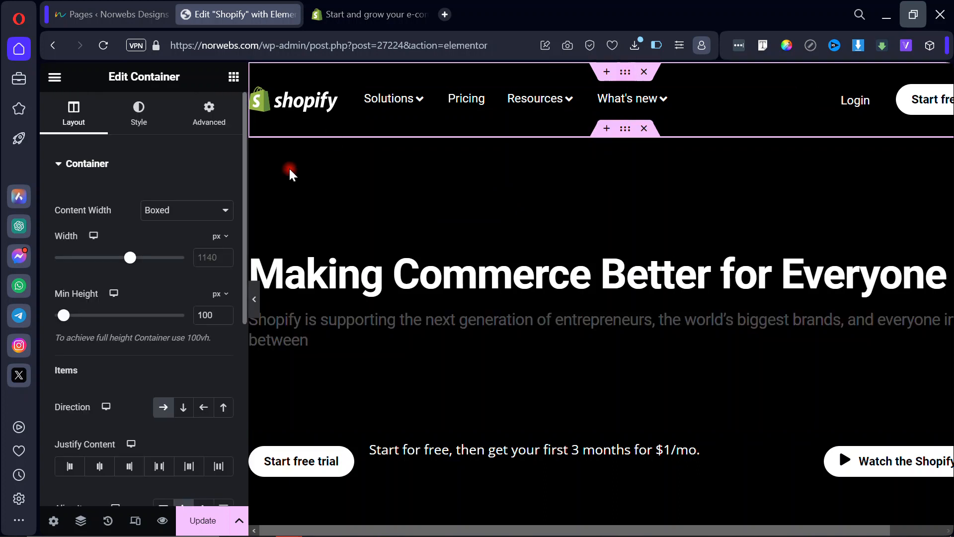
text(1080)
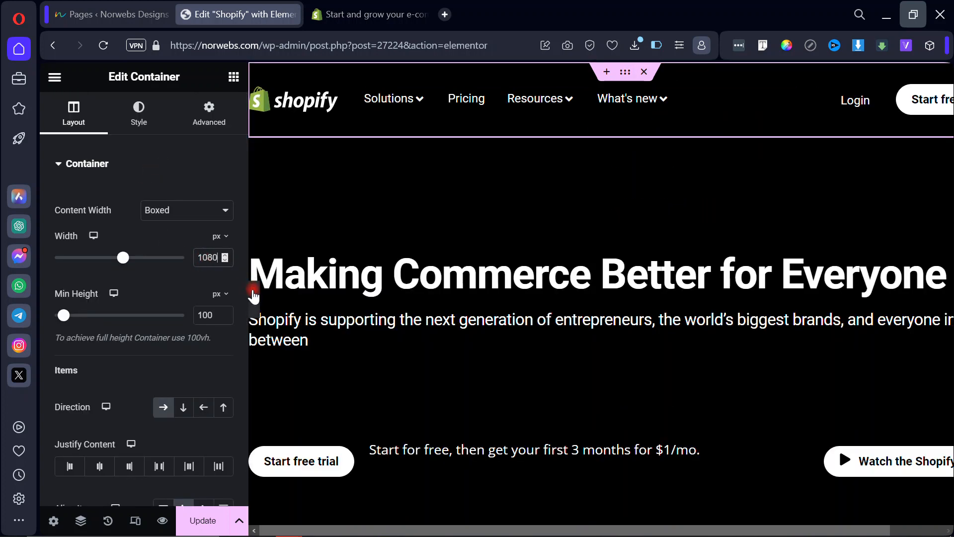
click(254, 297)
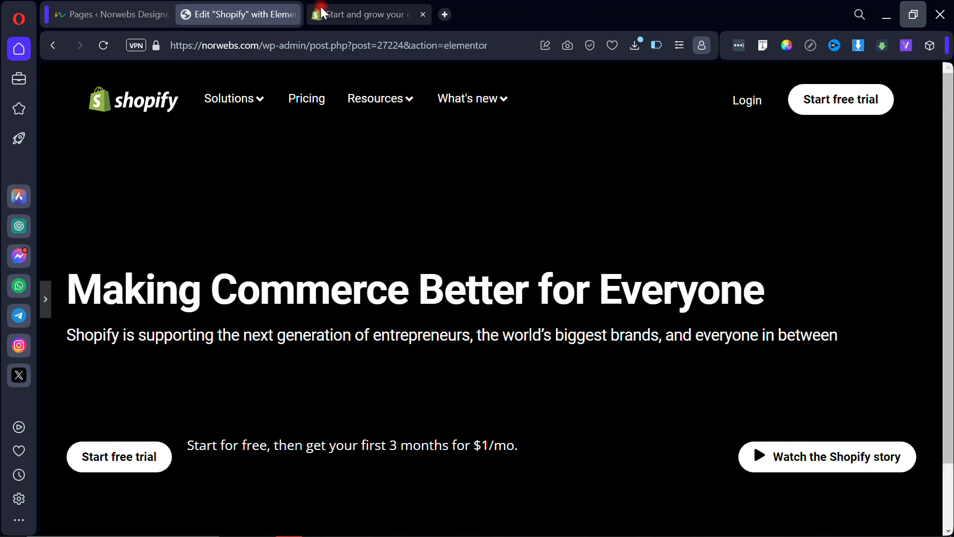
click(346, 18)
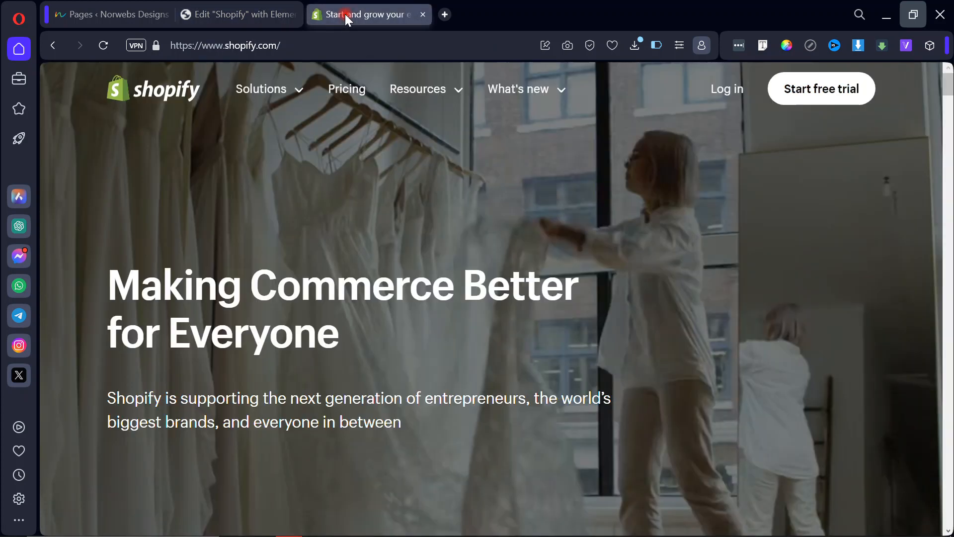
click(242, 14)
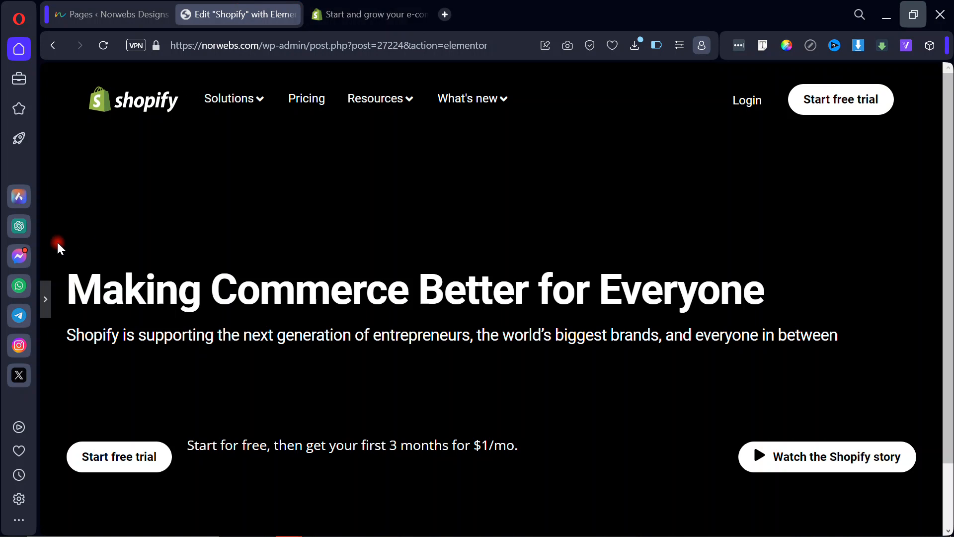
Set the header container's boxed content width to 1000 px and compare its alignment with the original Shopify header.
click(44, 300)
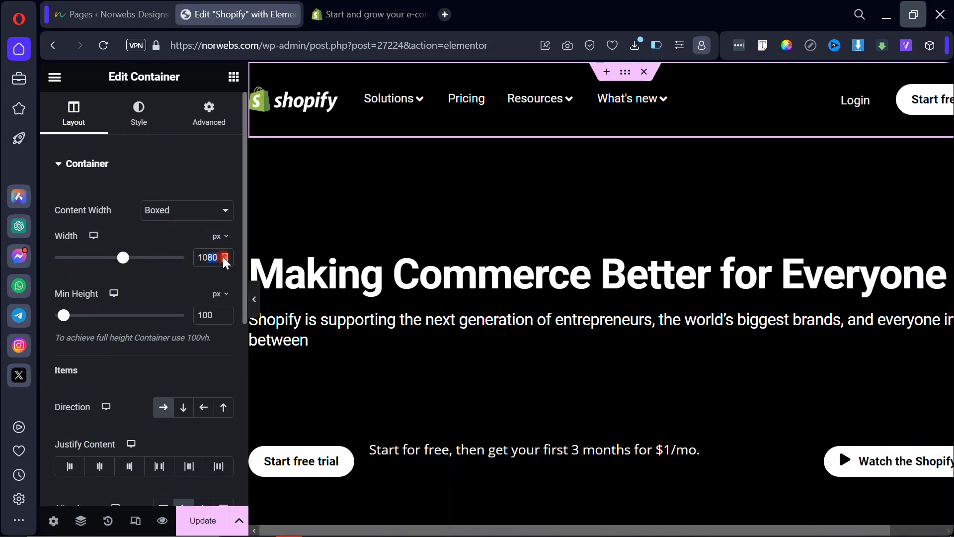
text(00)
click(254, 301)
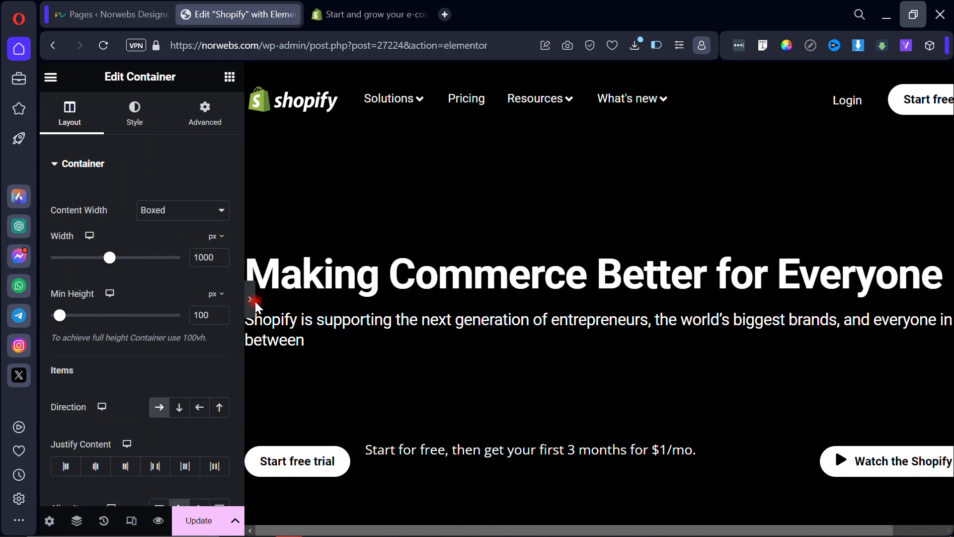
click(371, 15)
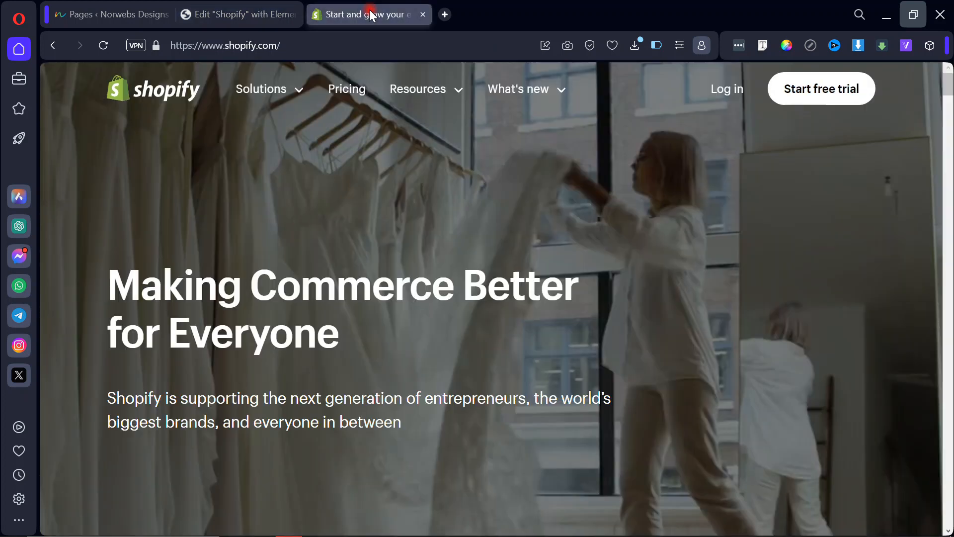
click(238, 16)
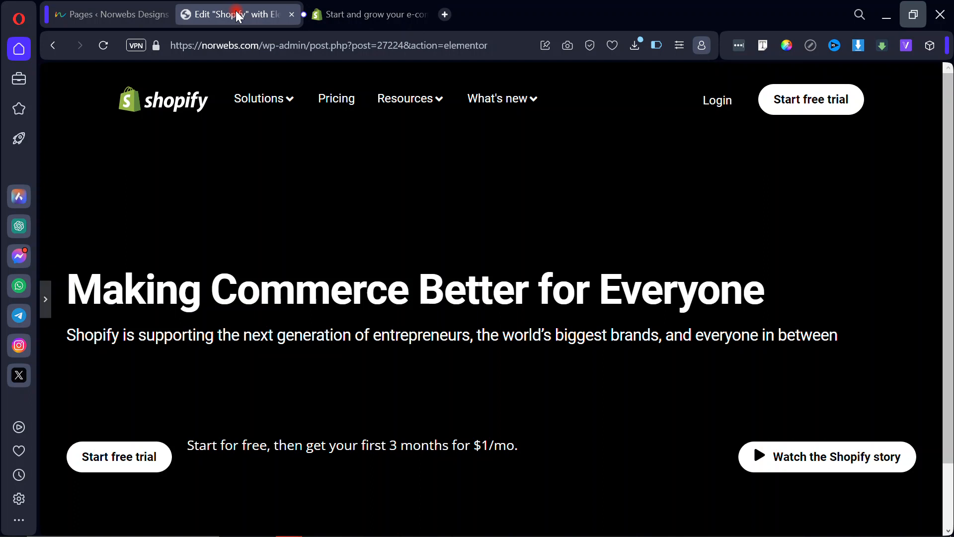
click(339, 14)
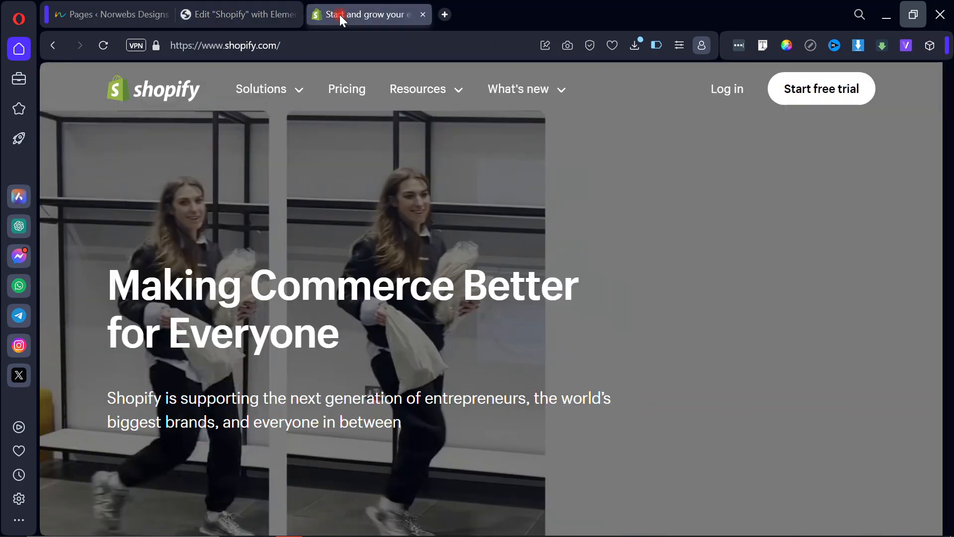
Measure the original Shopify header's content width with the page ruler, and set the header container's boxed content width to 1040 px.
click(231, 17)
click(43, 314)
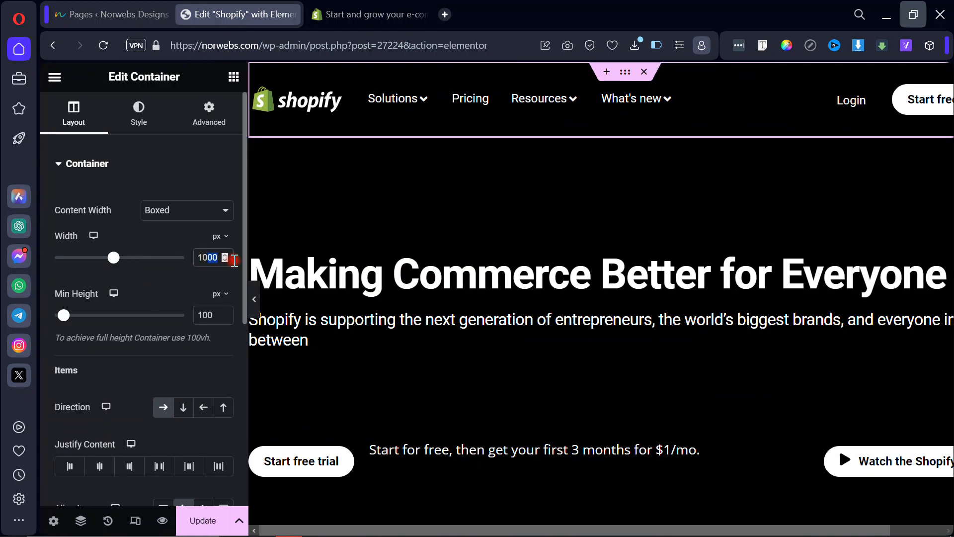
click(357, 16)
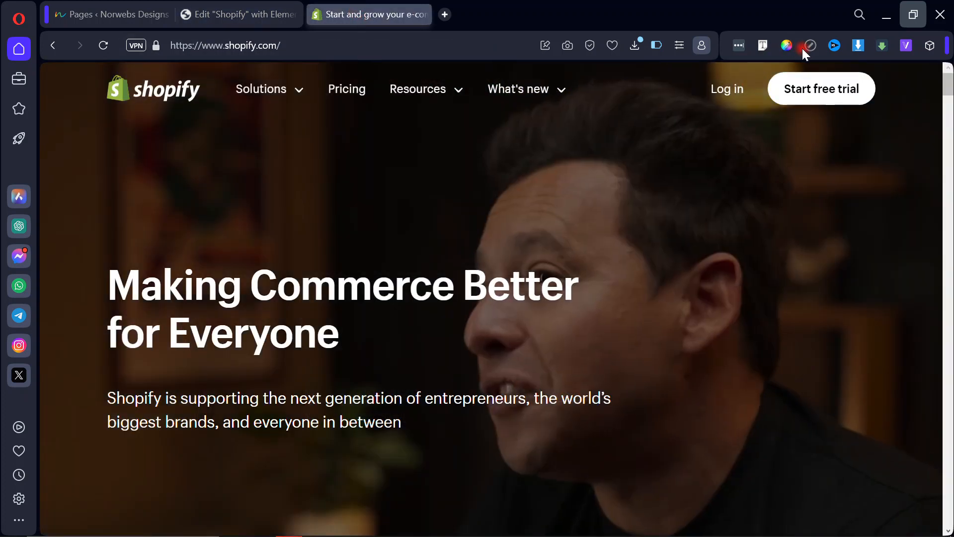
click(809, 46)
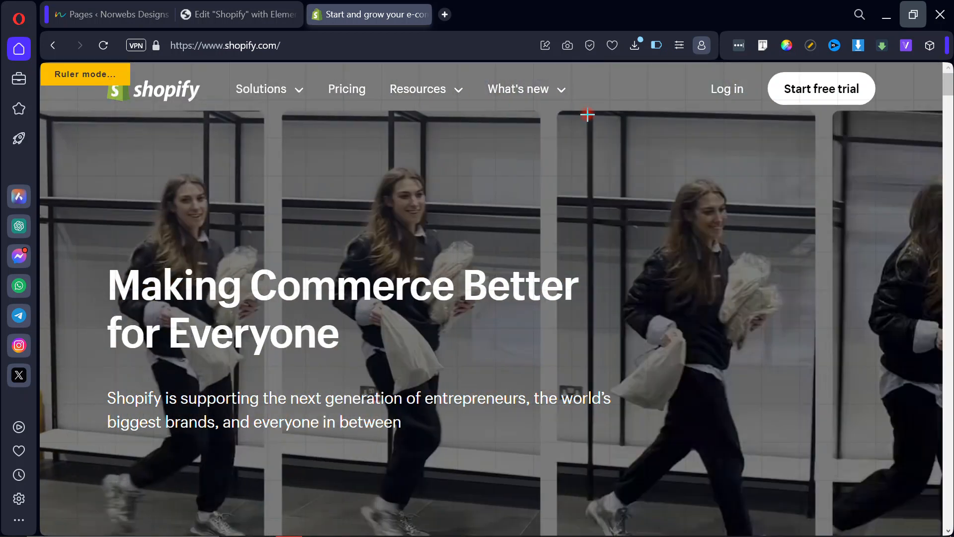
drag(587, 115, 876, 88)
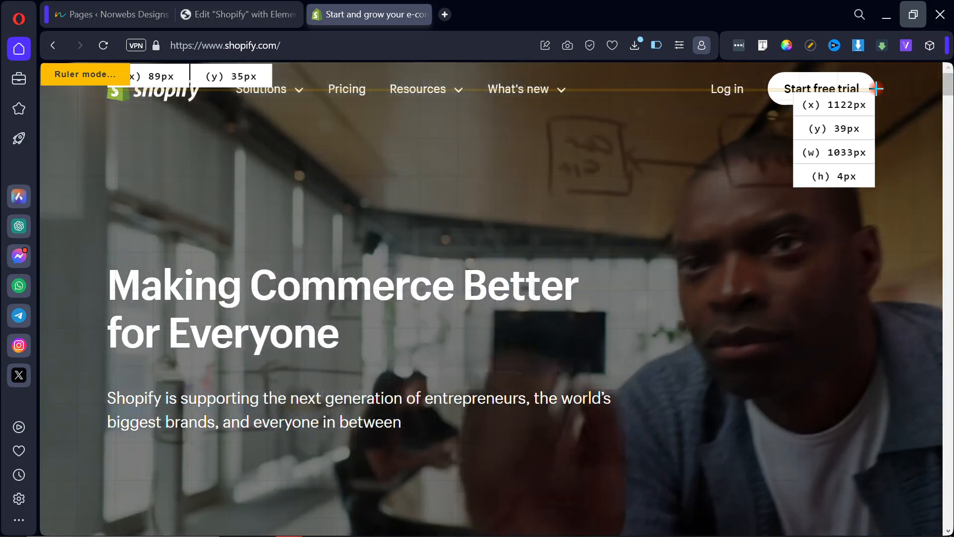
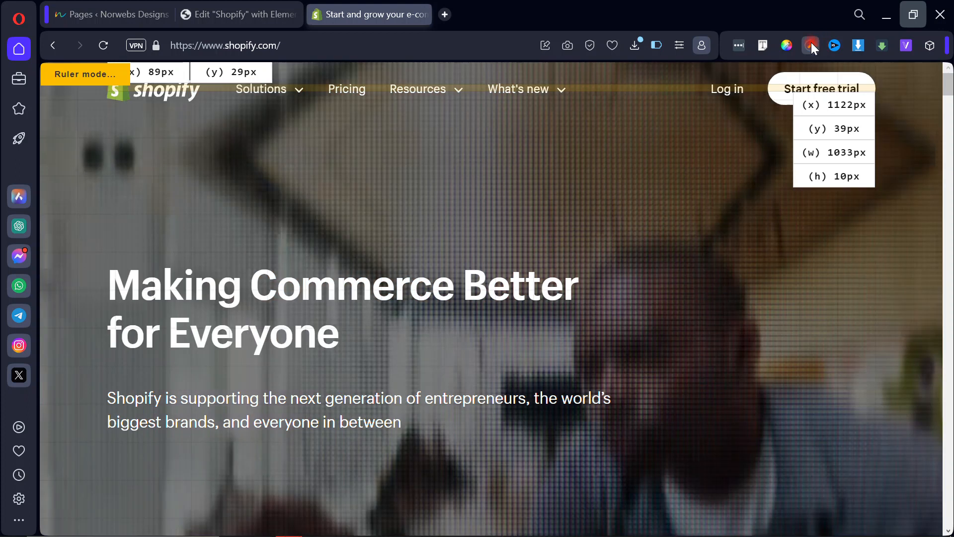
click(224, 14)
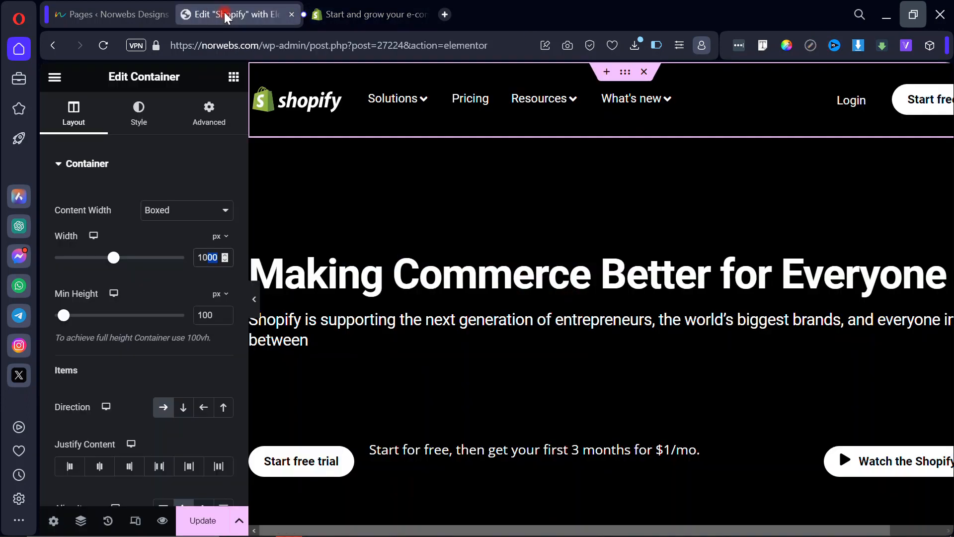
key(BackSpace)
text(4)
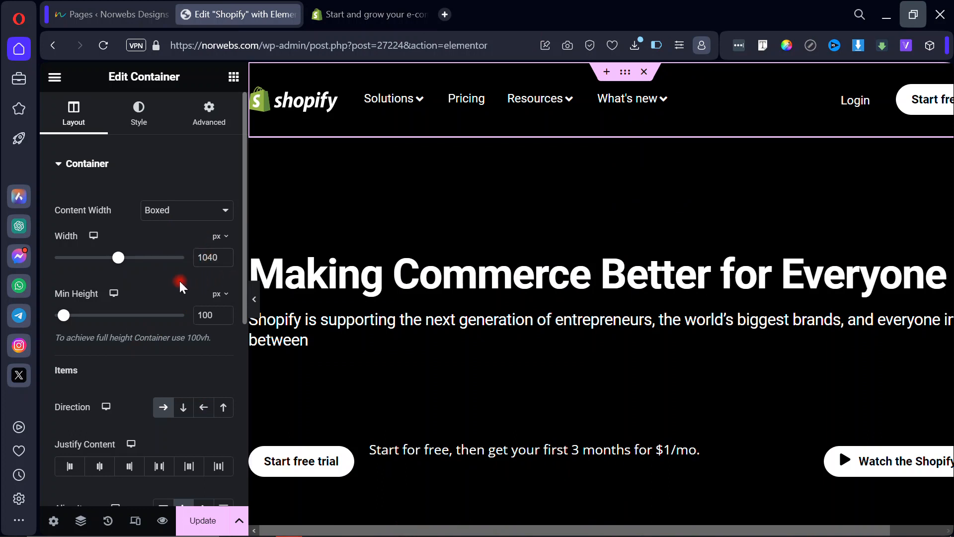
Set the hero container's boxed content width to 1040 px and compare its alignment and heading line break with the original Shopify page.
mouse_move(727, 220)
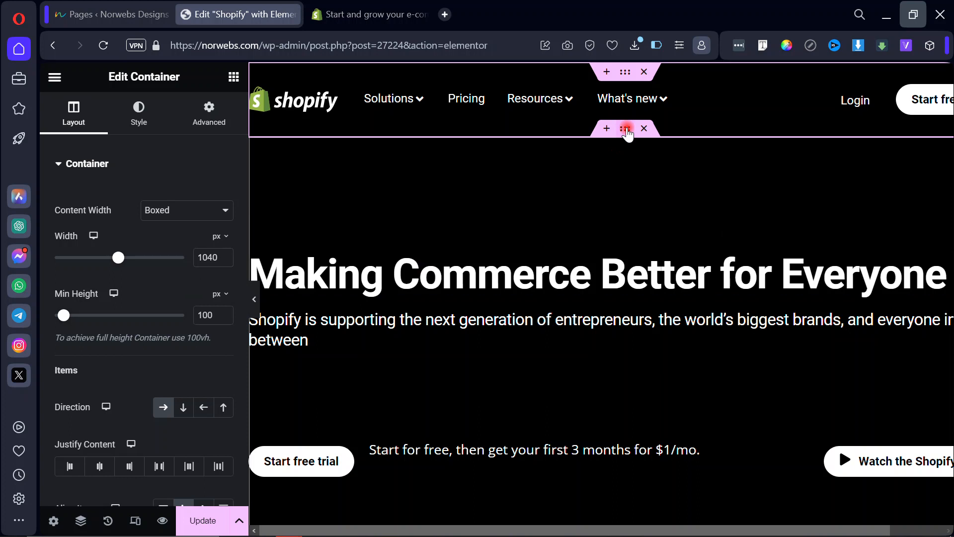
click(626, 130)
click(204, 258)
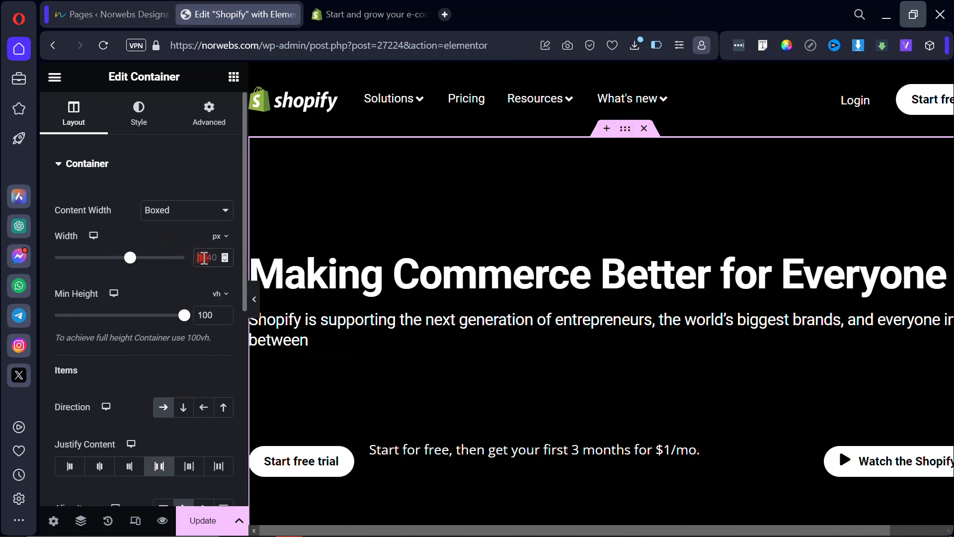
text(1040)
click(254, 299)
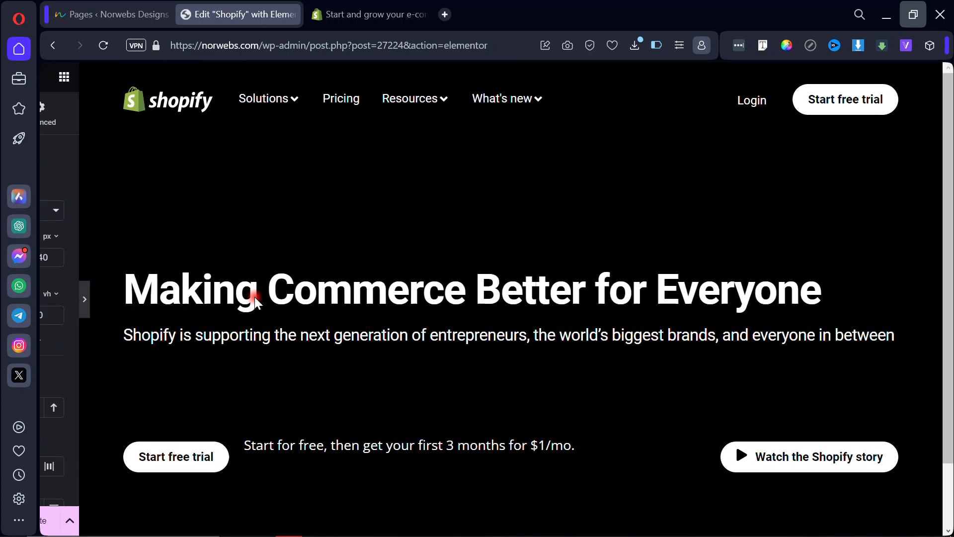
click(372, 12)
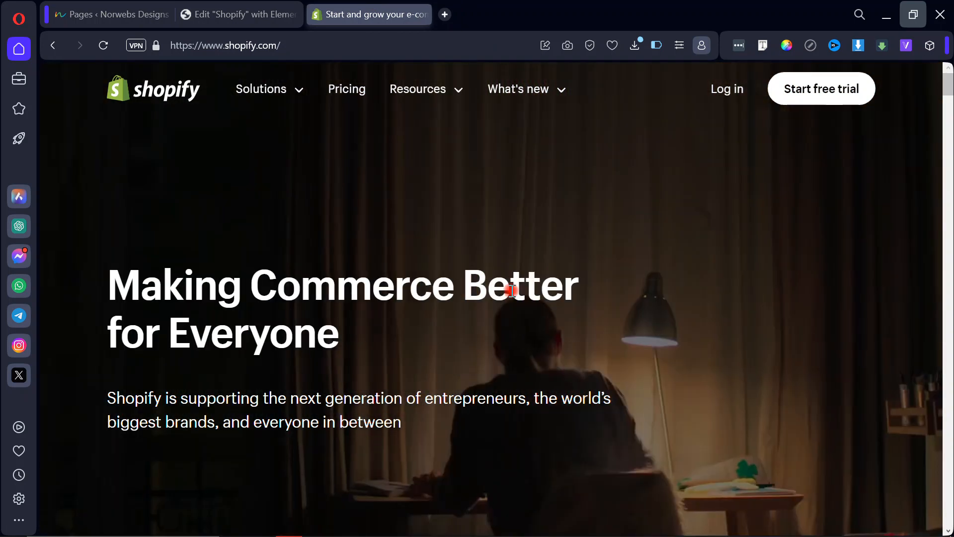
double_click(511, 291)
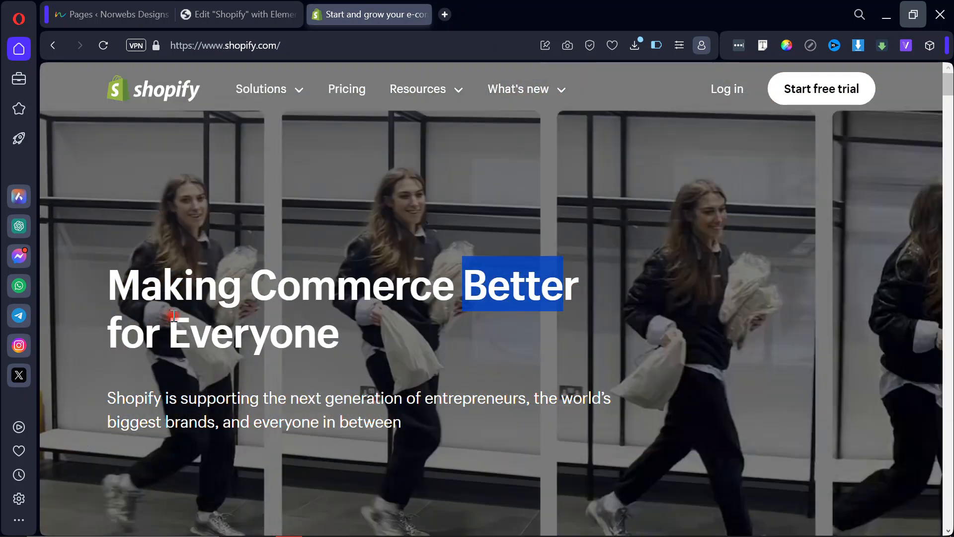
click(193, 381)
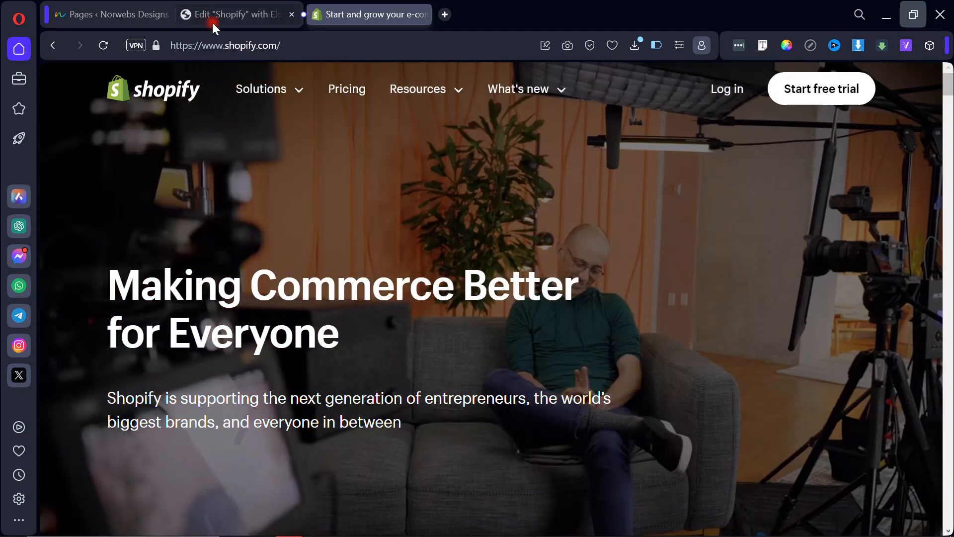
click(212, 21)
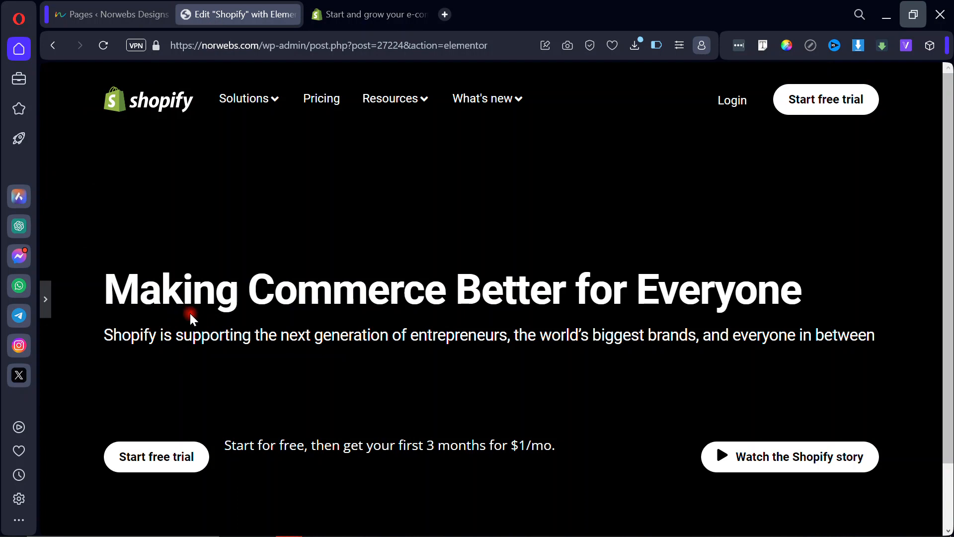
Switch the hero heading's padding unit to percent and enter 0 for the linked padding on all sides.
click(47, 299)
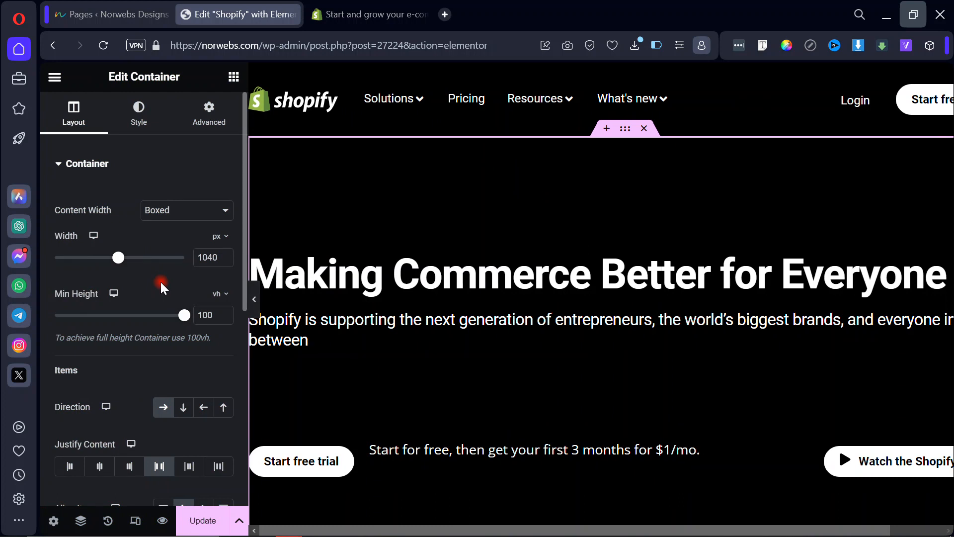
click(493, 280)
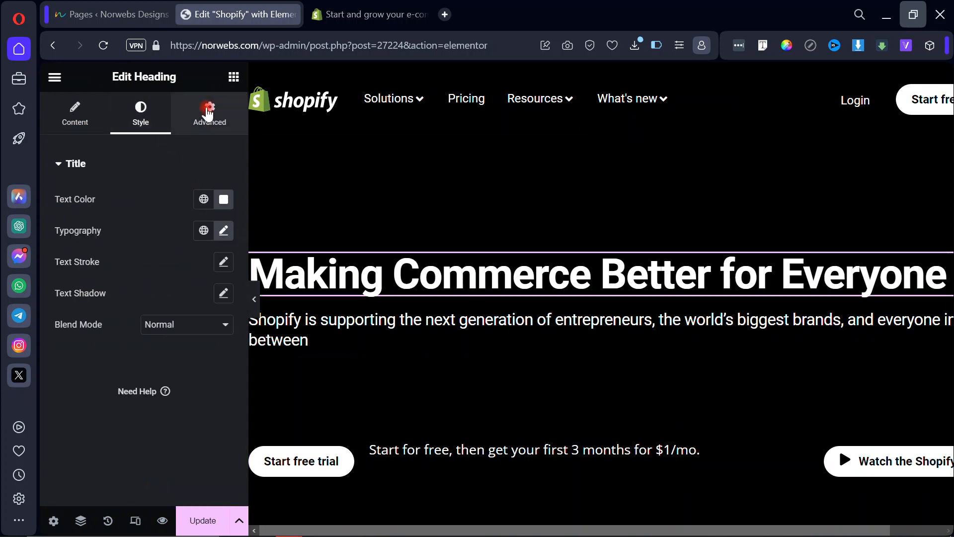
click(208, 113)
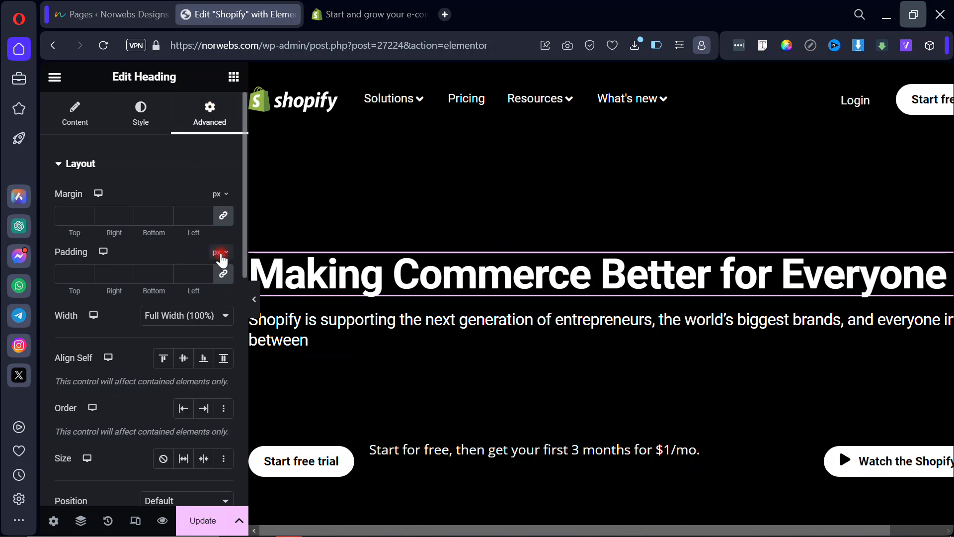
click(222, 258)
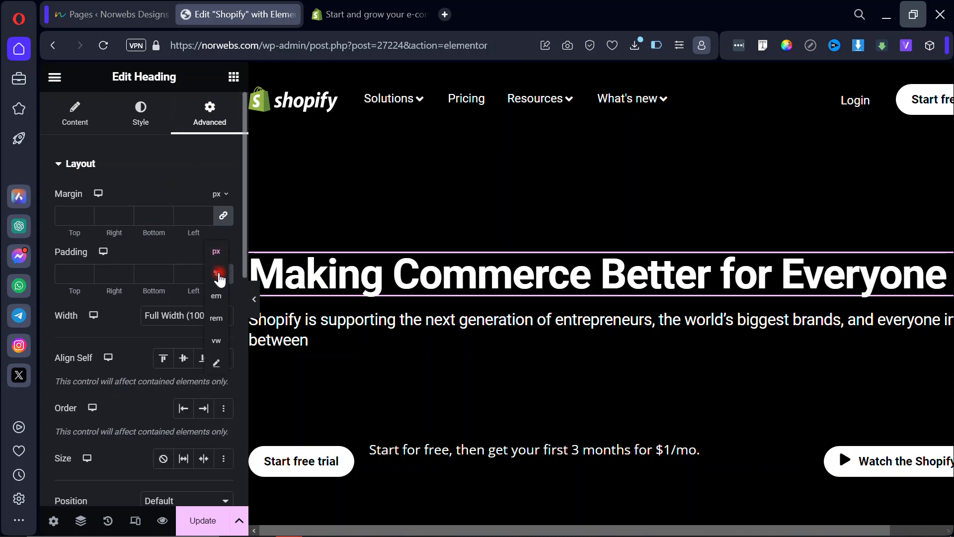
click(220, 280)
click(107, 273)
text(0)
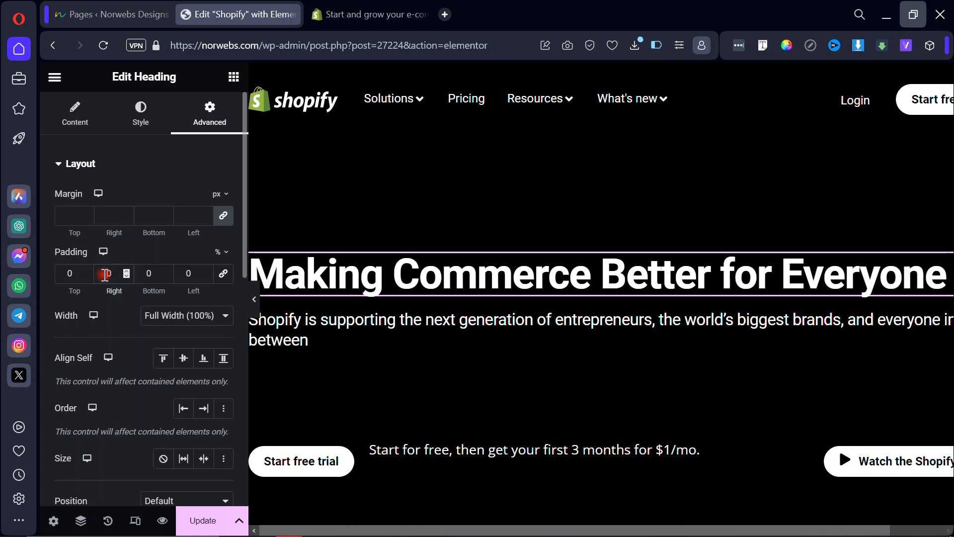
Set the "Making Commerce Better for Everyone" heading's right padding to 40% and preview the page at full width.
text(3)
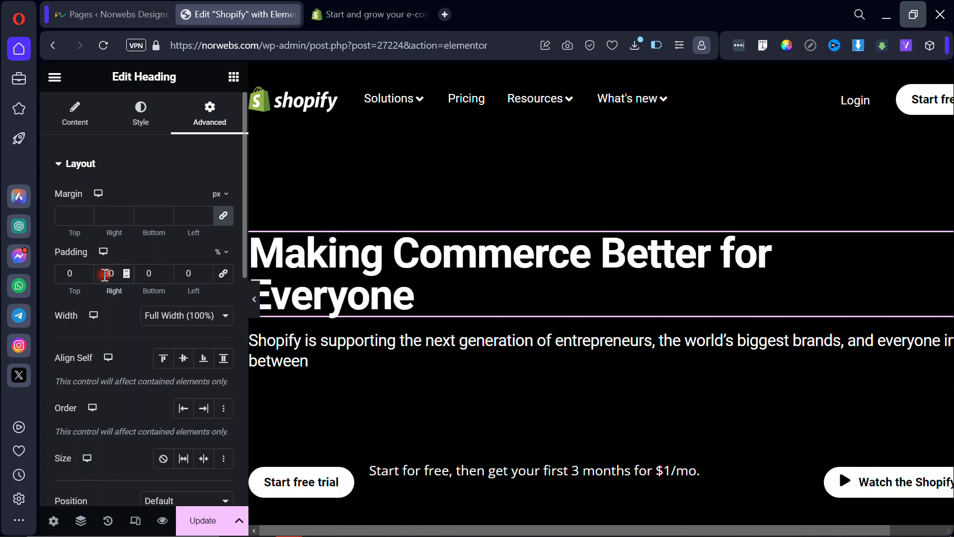
key(BackSpace)
text(4)
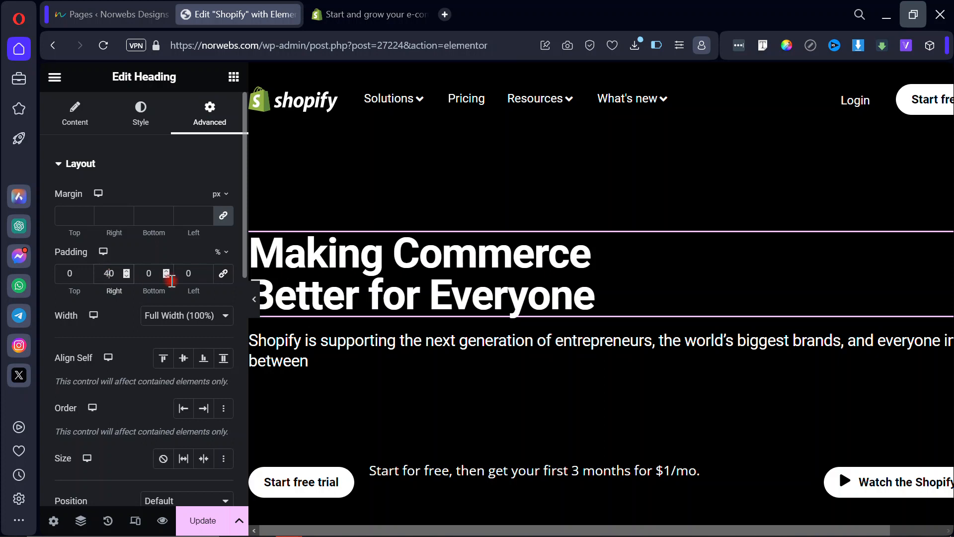
click(254, 313)
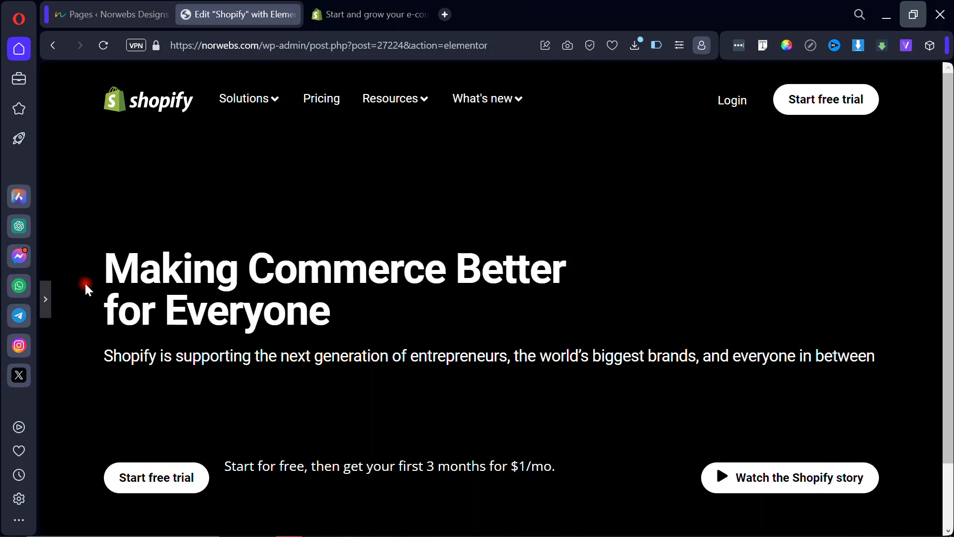
click(45, 306)
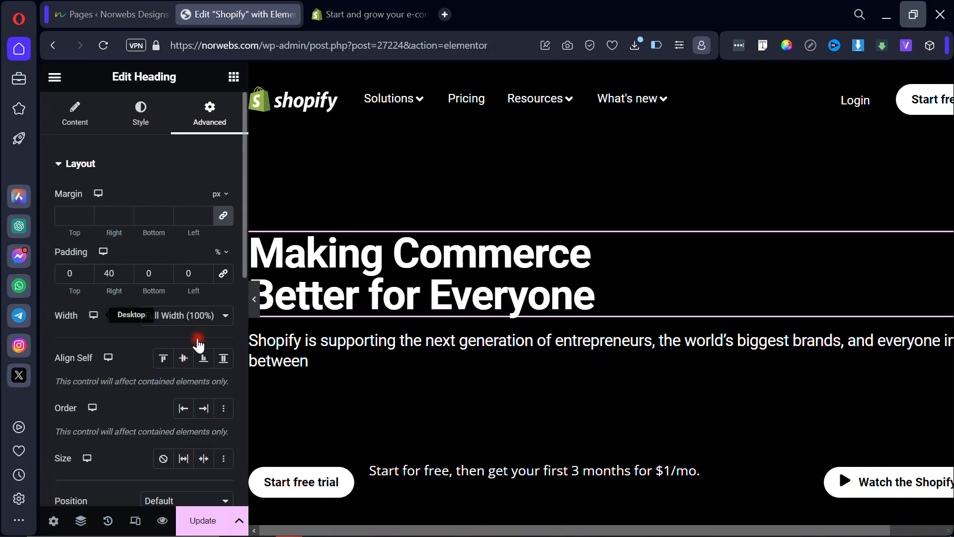
Set the right padding of the paragraph below the heading to 40%, with unlinked sides, and preview the page at full width.
click(292, 347)
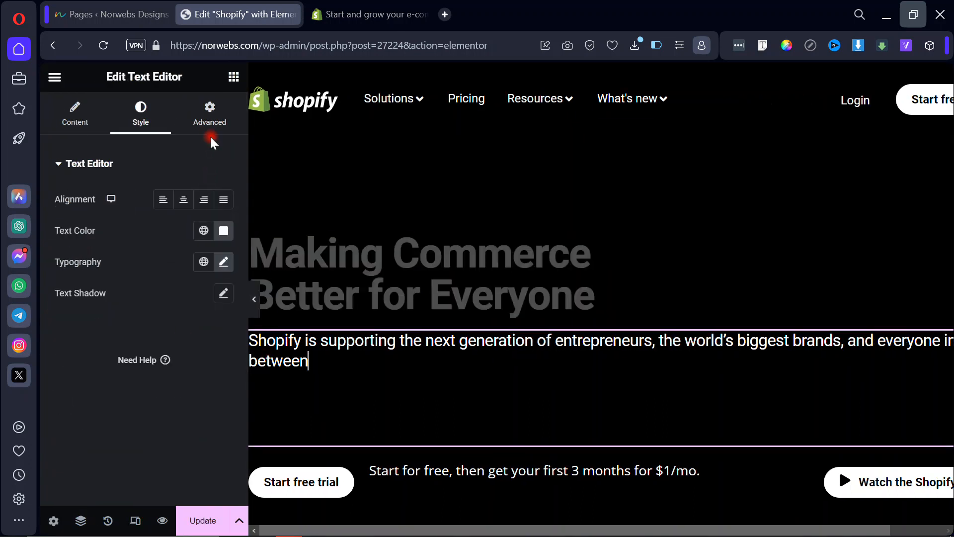
click(208, 129)
click(216, 251)
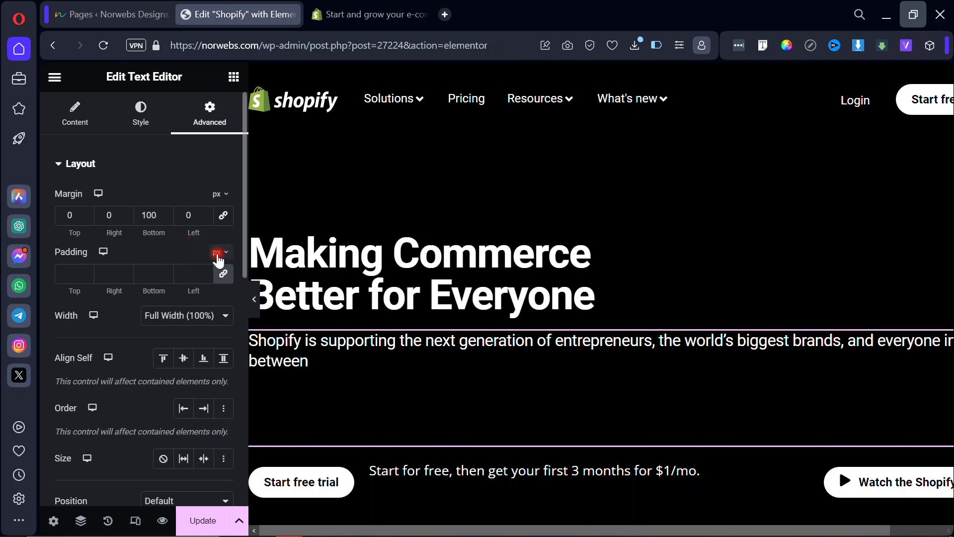
click(215, 276)
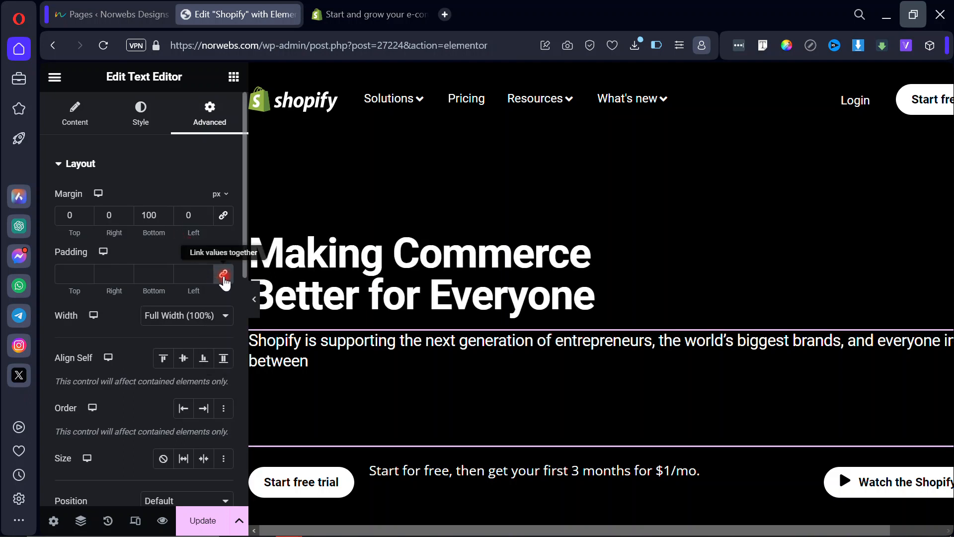
click(103, 278)
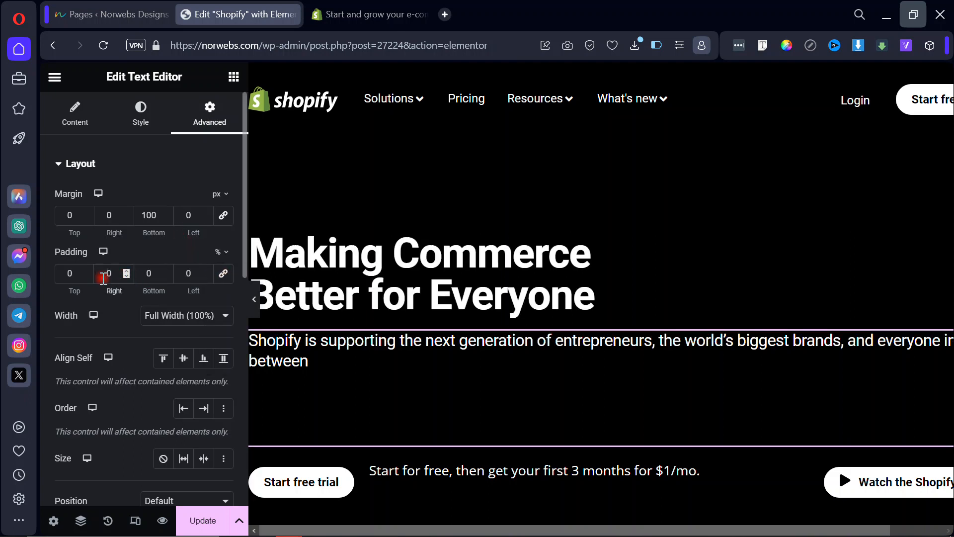
text(4)
click(250, 298)
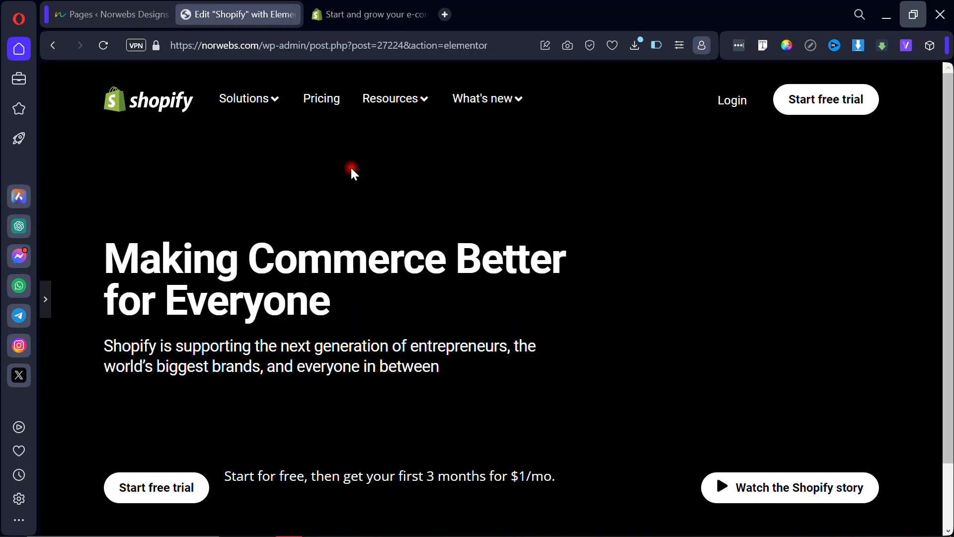
Compare the heading and paragraph wrapping with the original Shopify homepage.
click(920, 425)
click(46, 305)
click(366, 14)
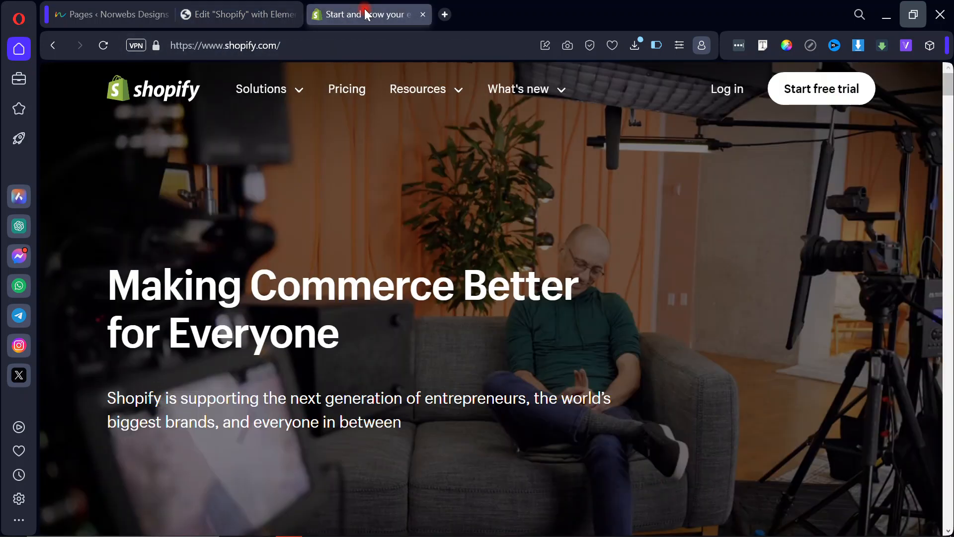
click(252, 14)
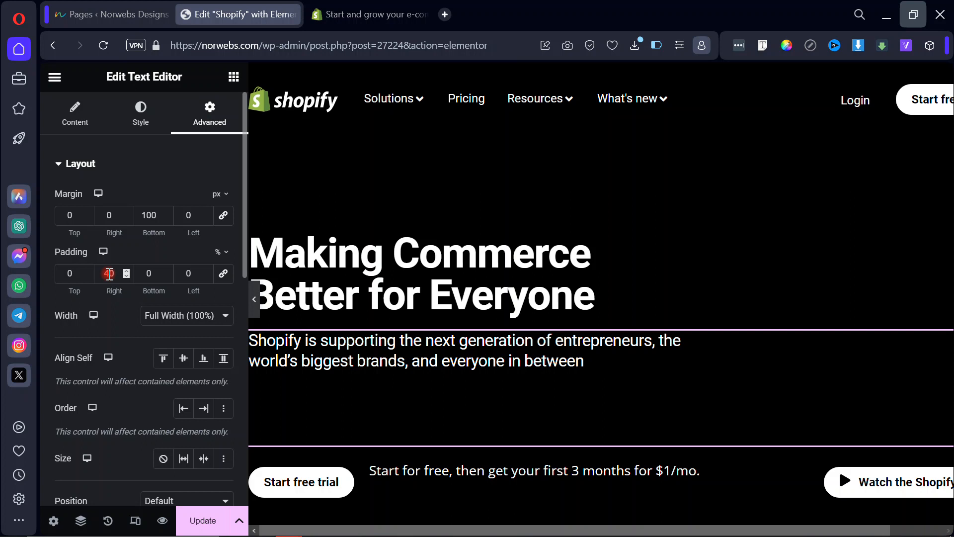
click(254, 299)
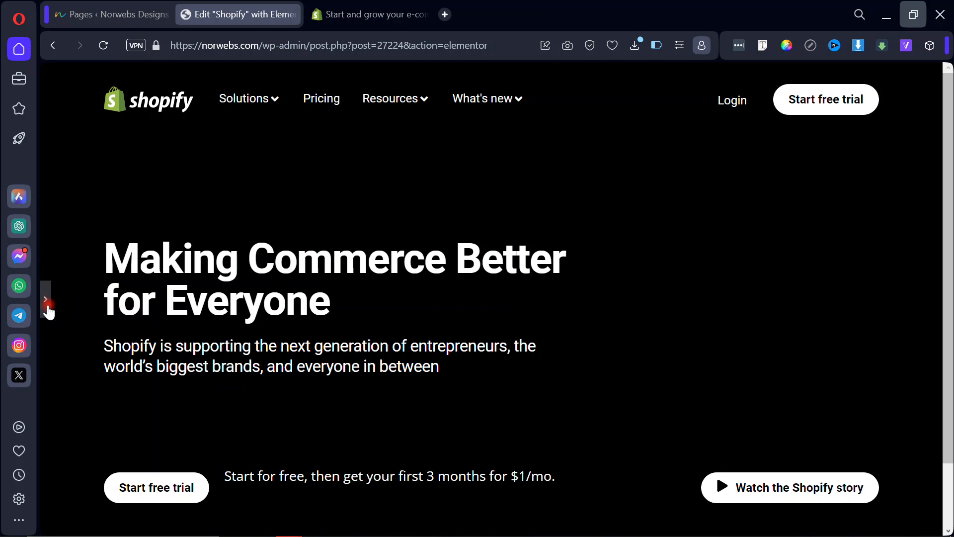
click(47, 300)
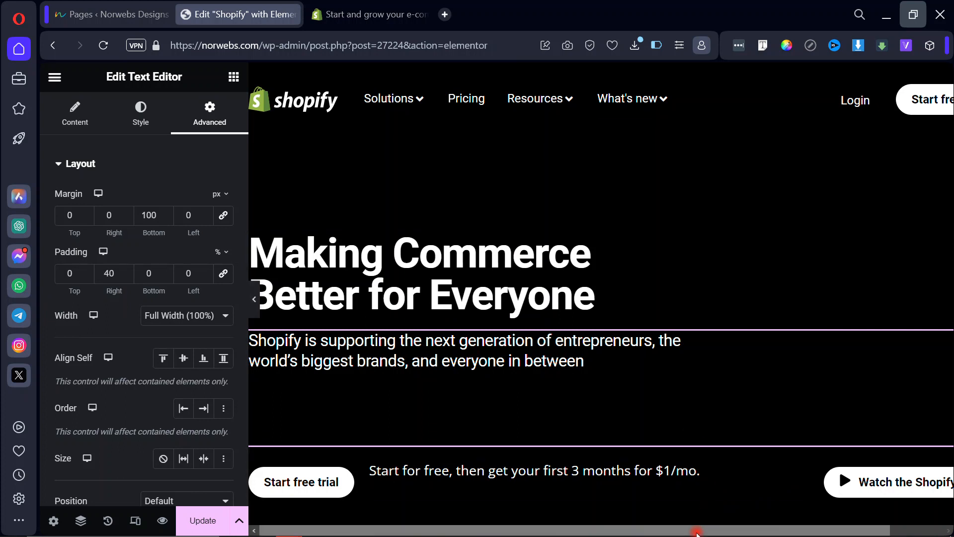
Select the "Start for free, then get your first 3 months for $1/mo." text widget for editing.
drag(697, 531, 750, 531)
drag(946, 166, 944, 227)
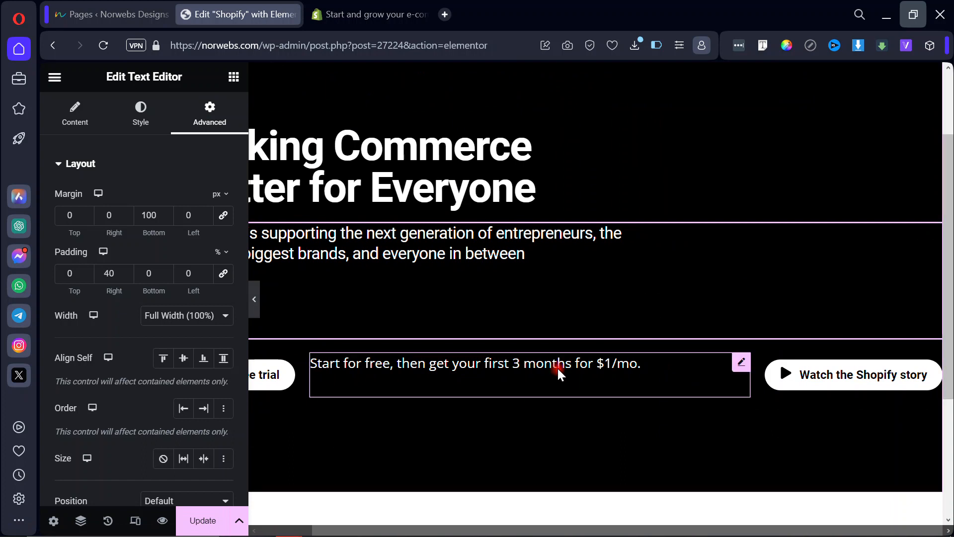
click(699, 362)
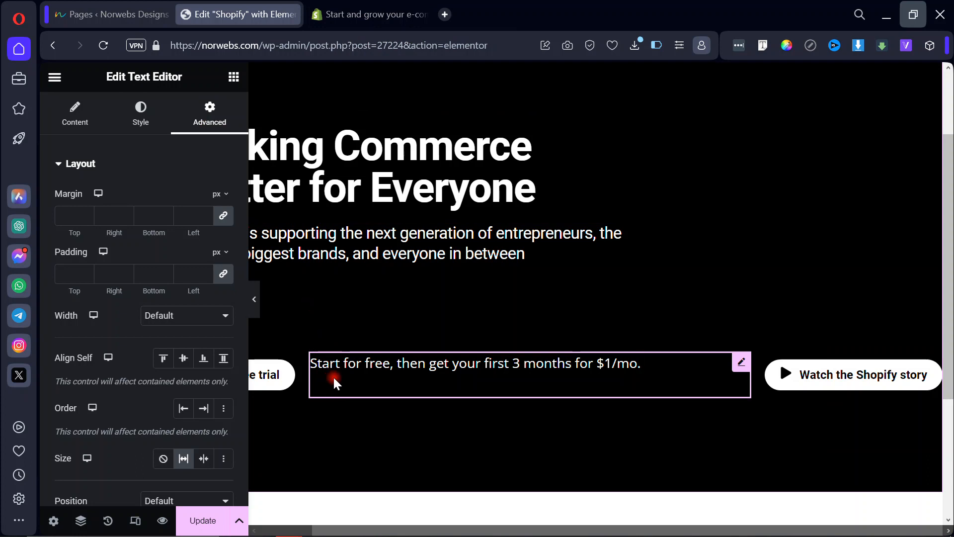
Inspect the color, font and spacing of the "Start for free" text on the original Shopify page with Font Finder.
click(362, 13)
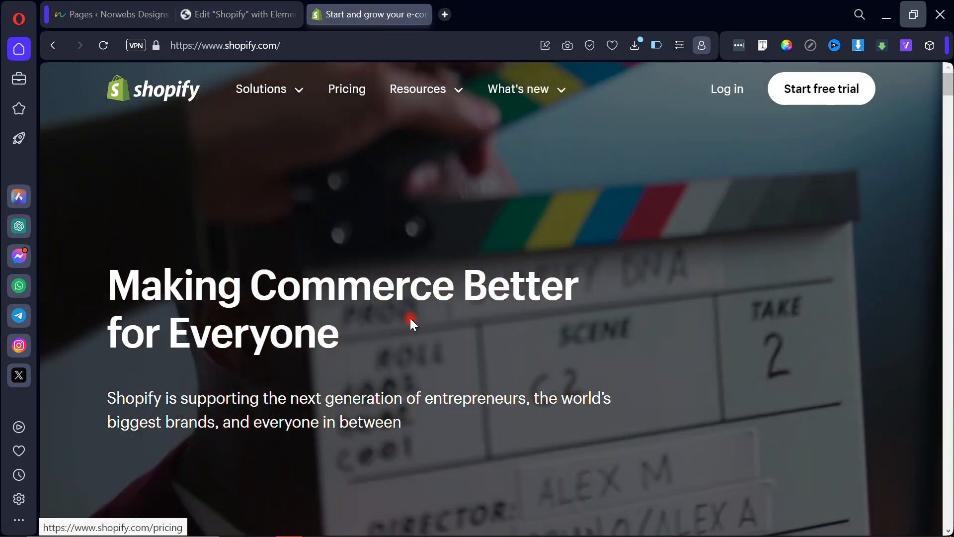
scroll(410, 324, down, 1)
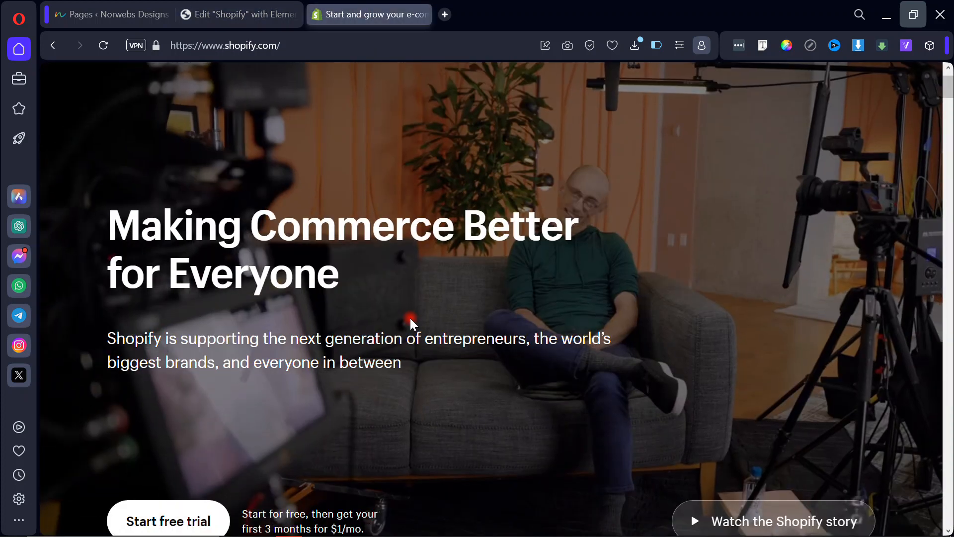
scroll(410, 322, down, 4)
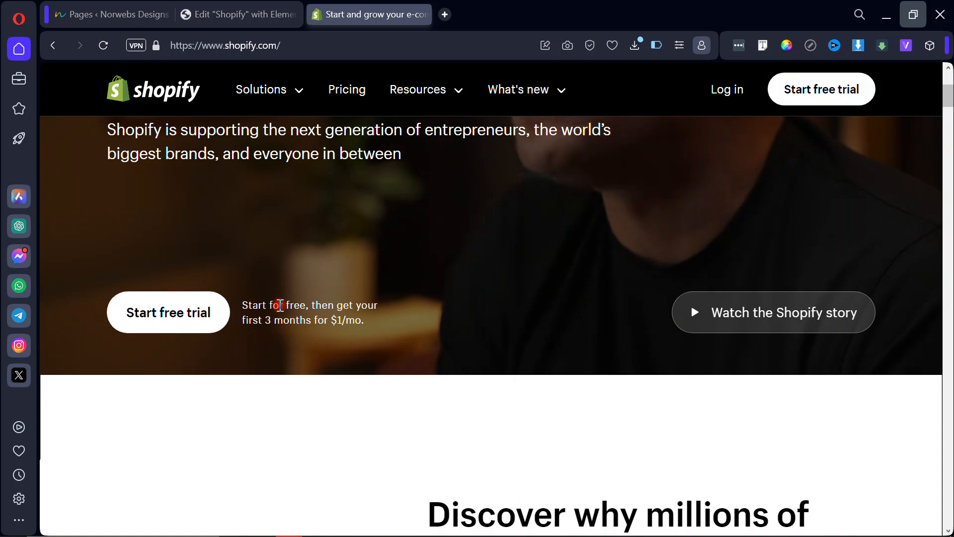
triple_click(294, 305)
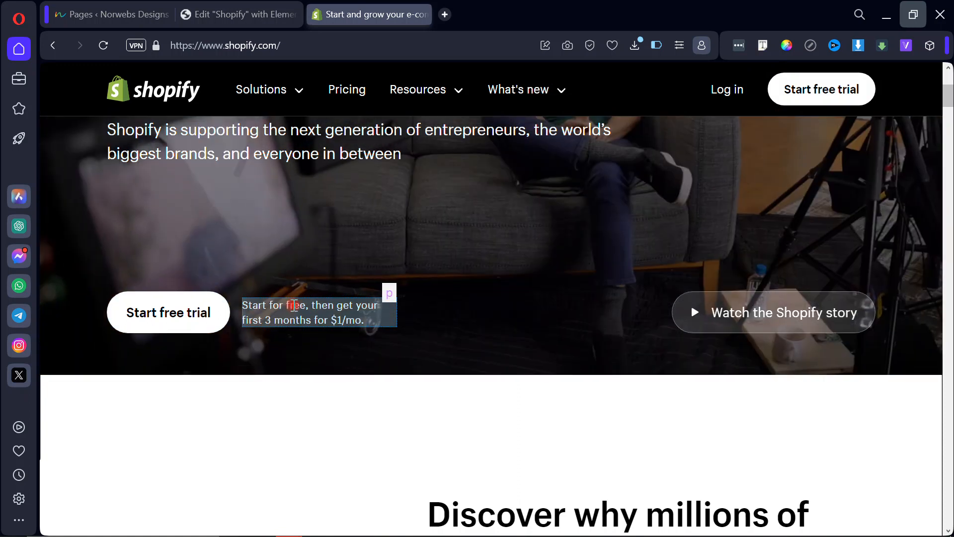
click(294, 305)
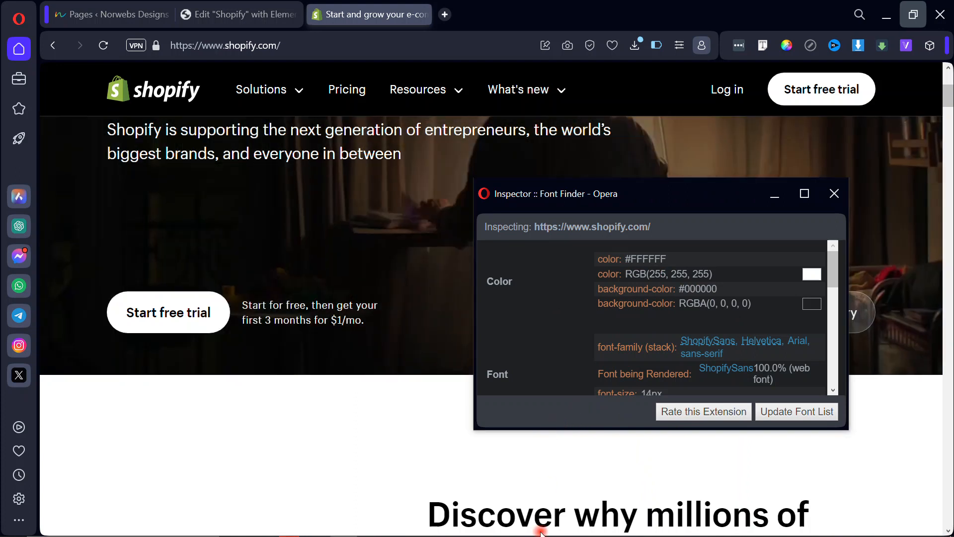
drag(830, 273, 834, 308)
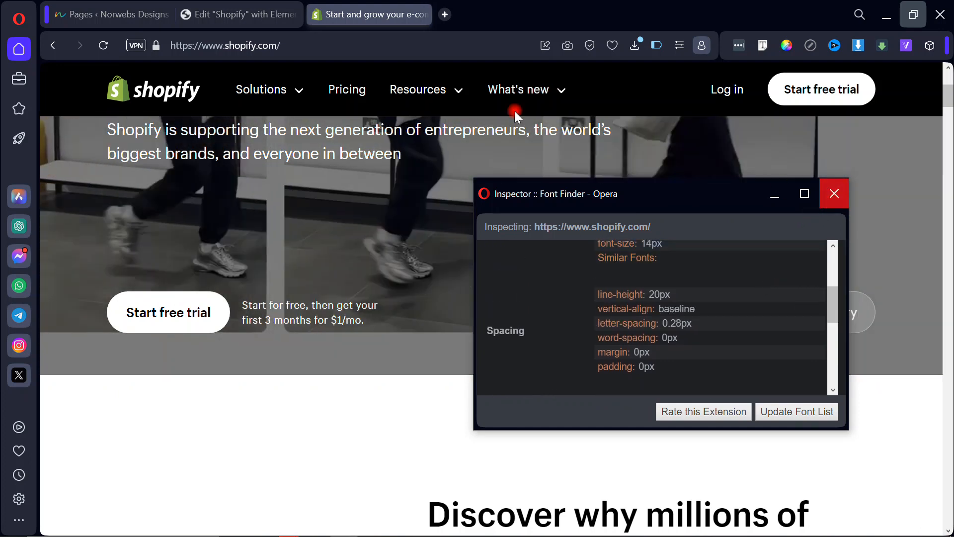
click(834, 194)
click(236, 14)
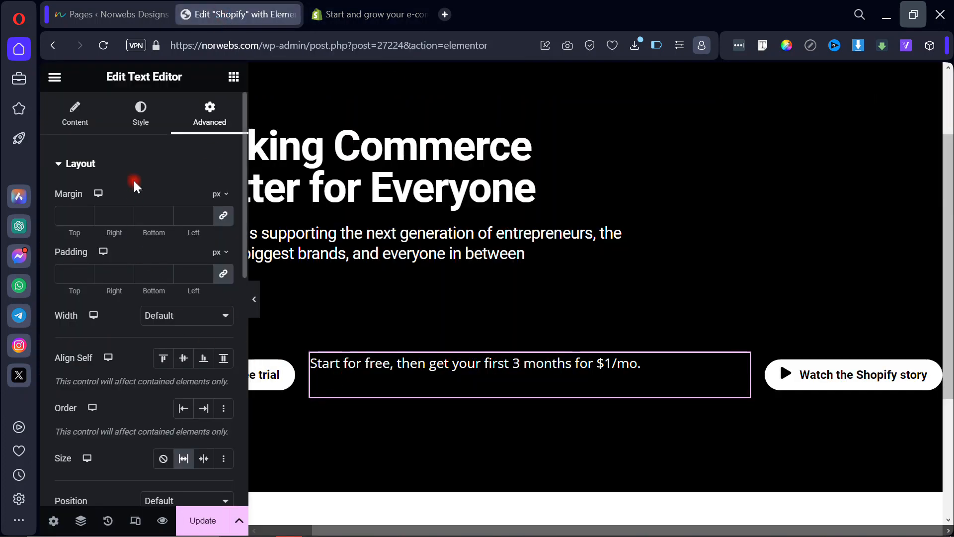
Log back in to the expired WordPress session by filling in the saved username and password.
click(139, 128)
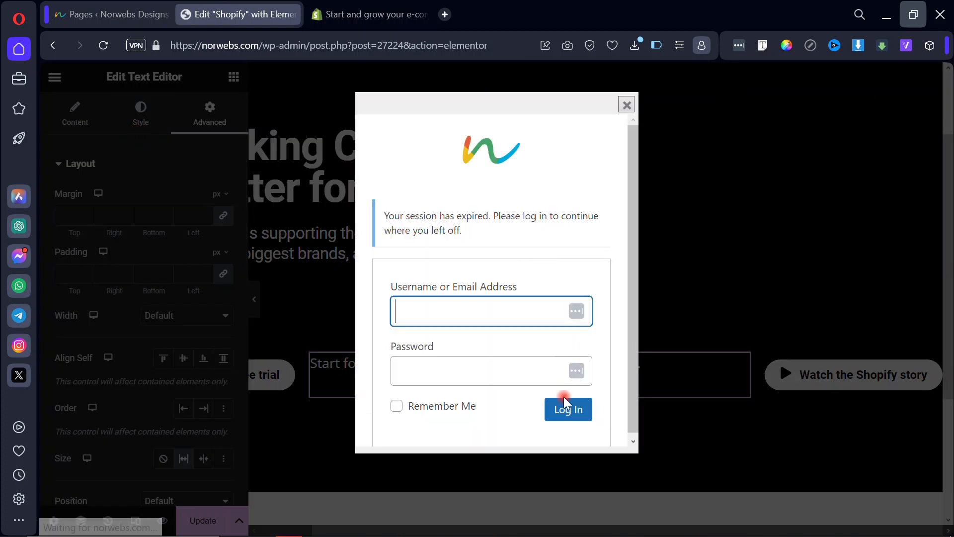
click(567, 405)
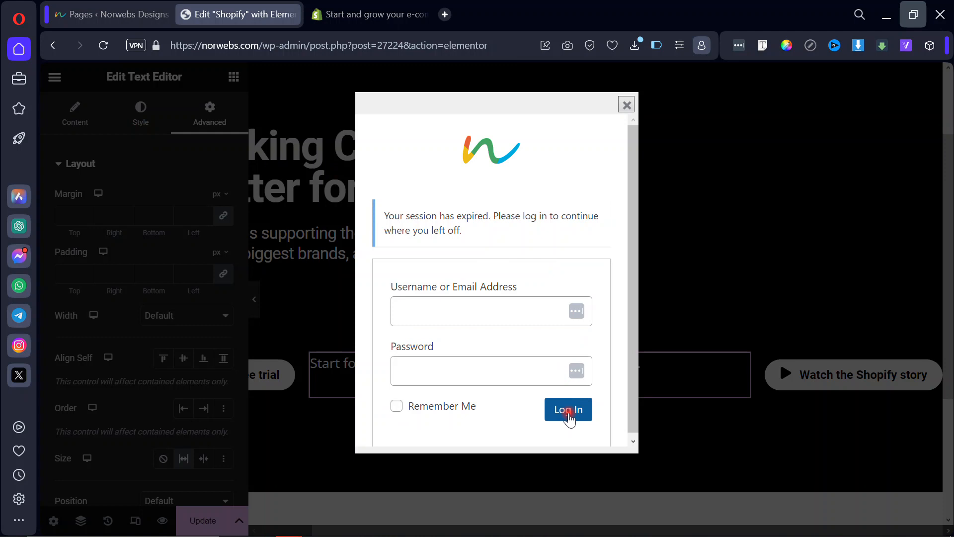
click(577, 312)
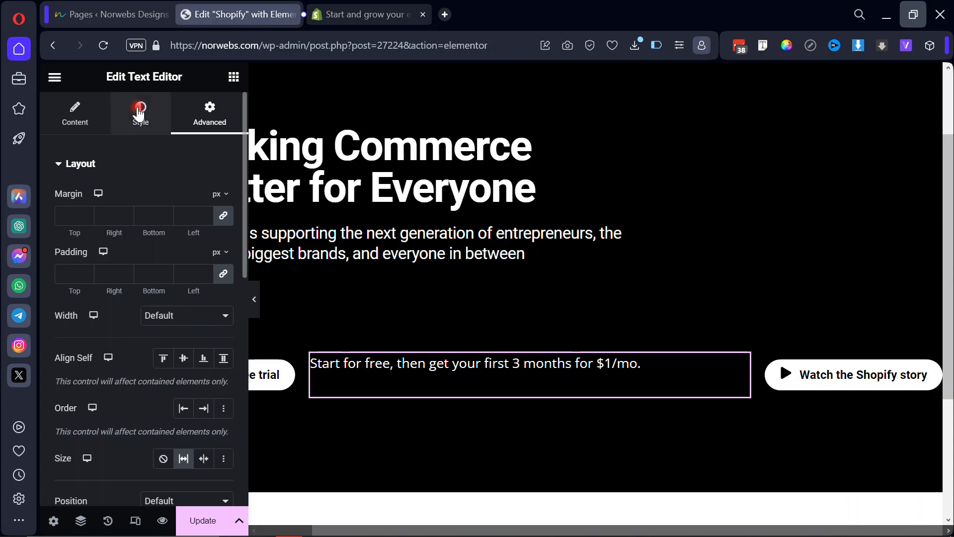
Show the text widget's style settings and recheck the original "Start for free" text's font size, spacing and weight in Font Finder.
click(139, 114)
click(364, 13)
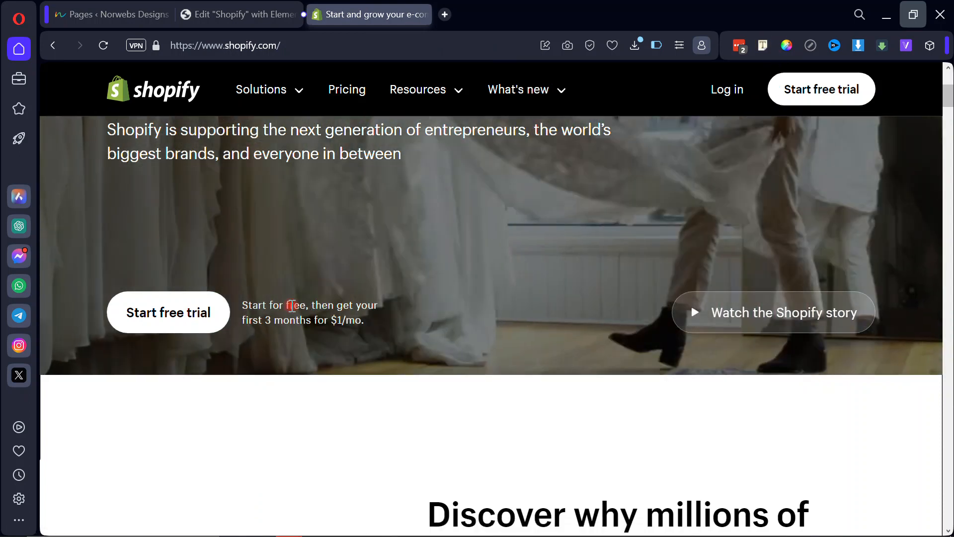
click(291, 305)
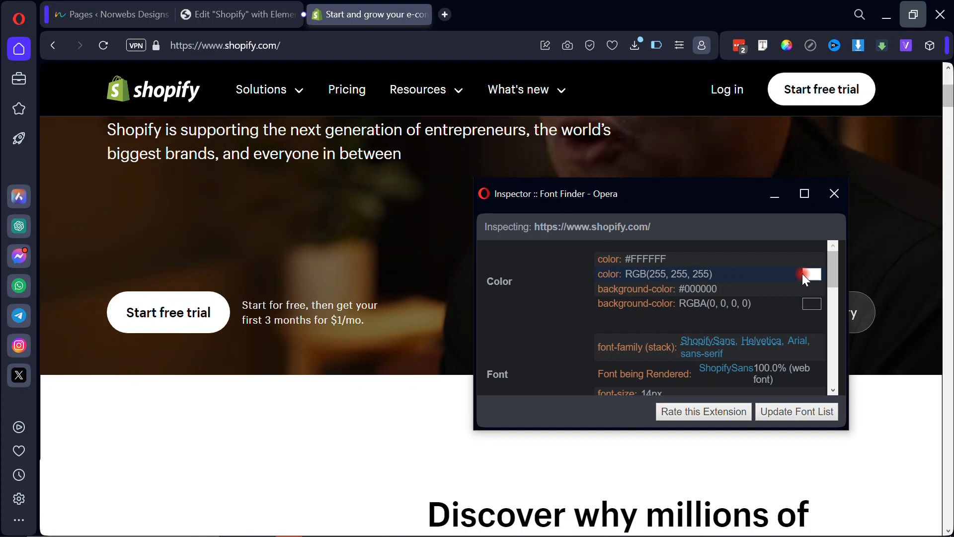
drag(833, 276, 830, 321)
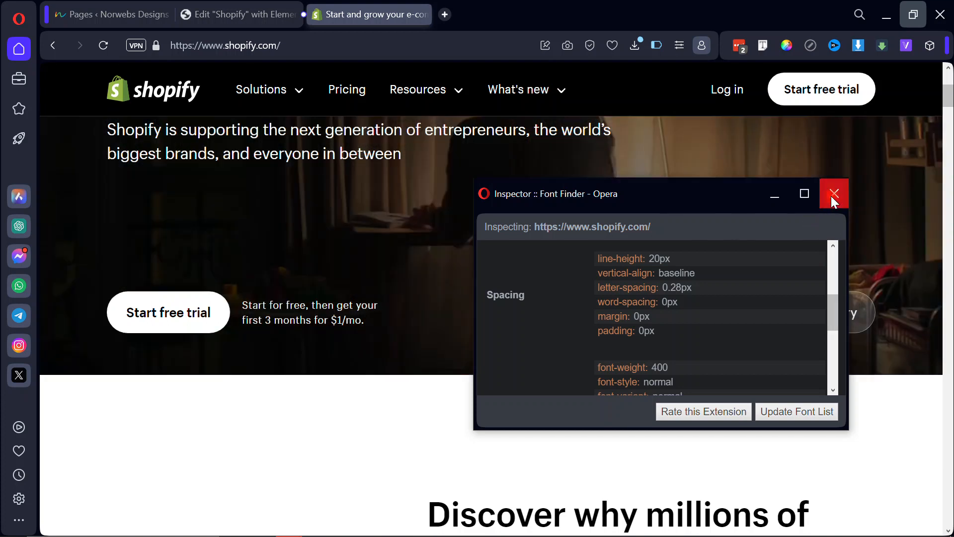
click(831, 197)
click(241, 12)
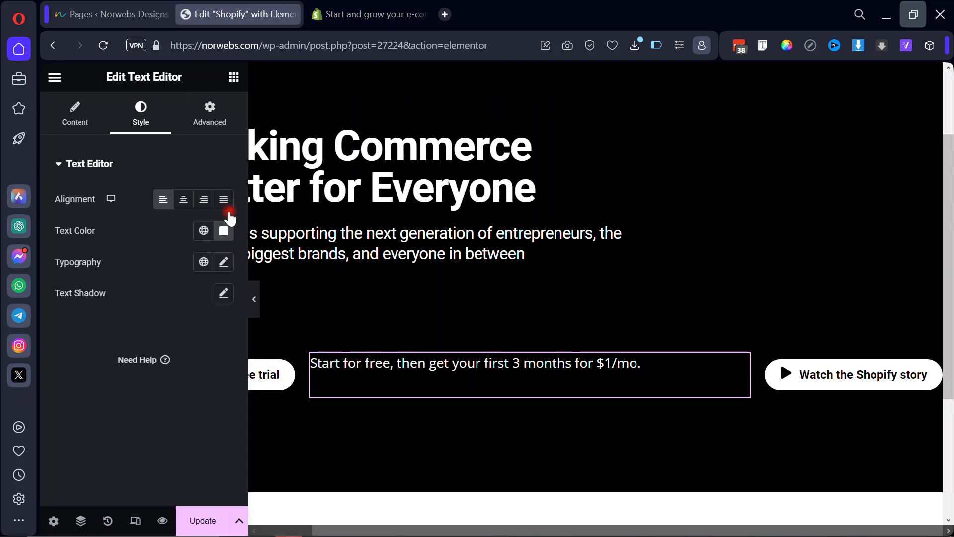
Set the "Start for free" text's typography to Roboto, size 14 px and weight 400 (Normal).
click(223, 264)
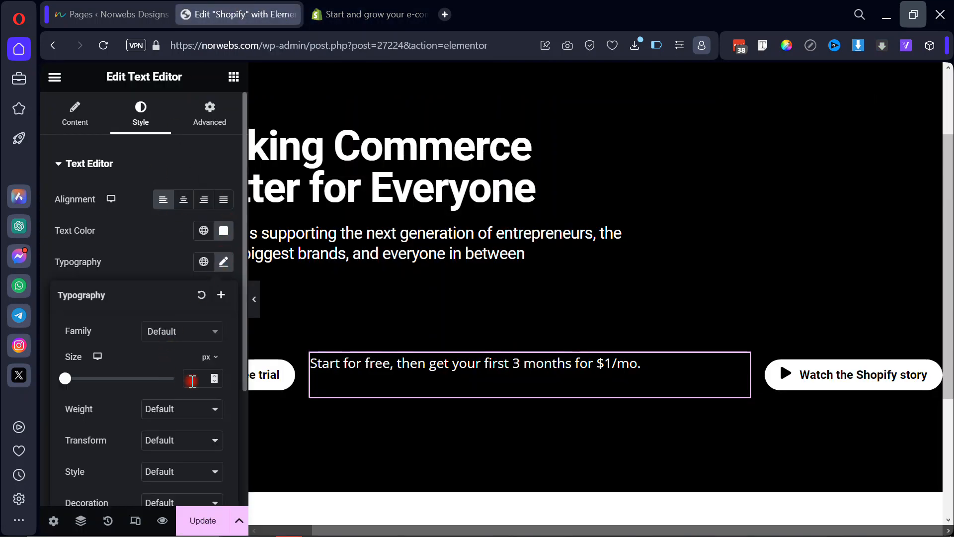
click(191, 379)
text(14)
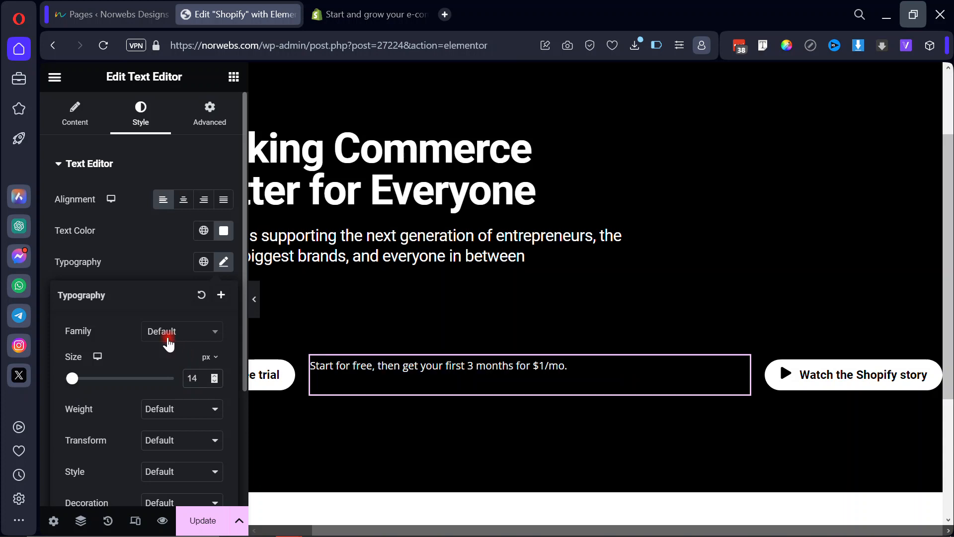
click(168, 337)
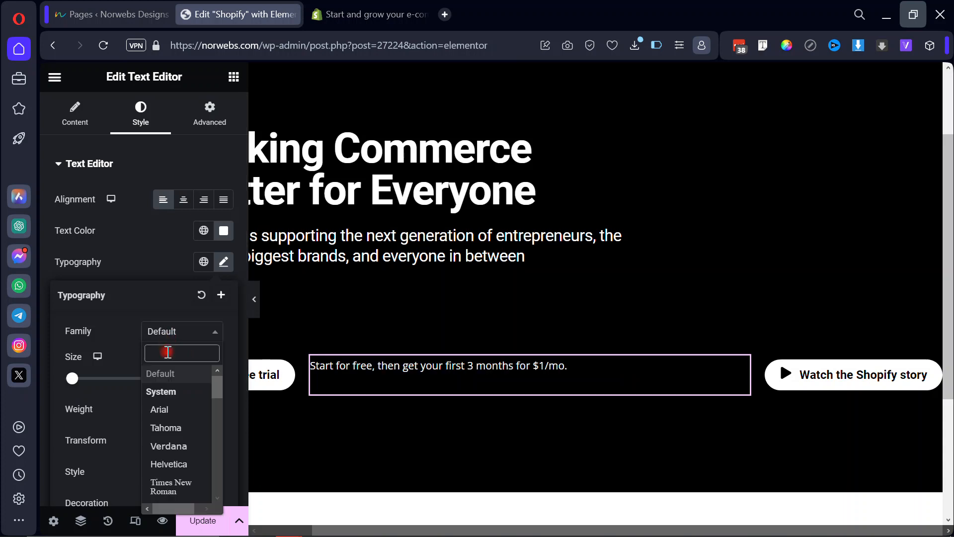
text(roboto)
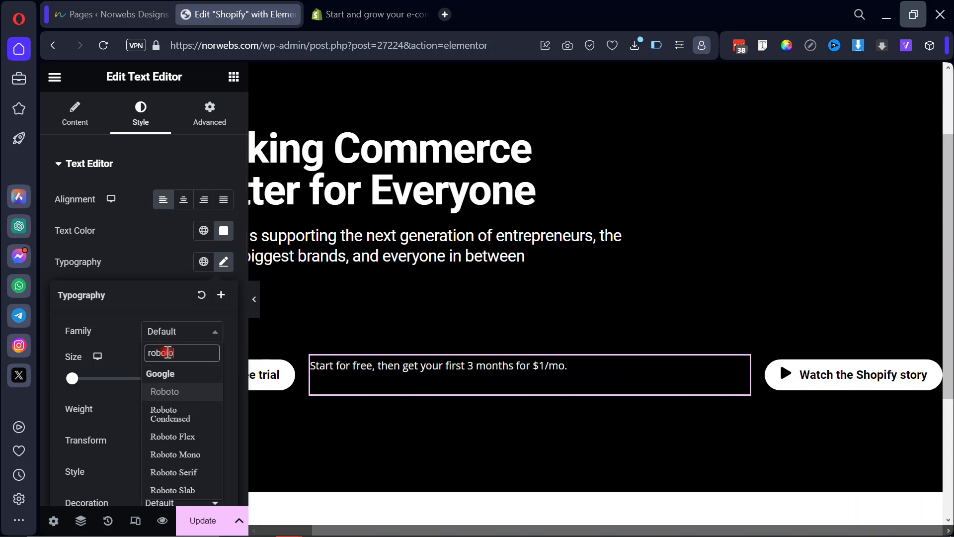
click(176, 391)
click(175, 409)
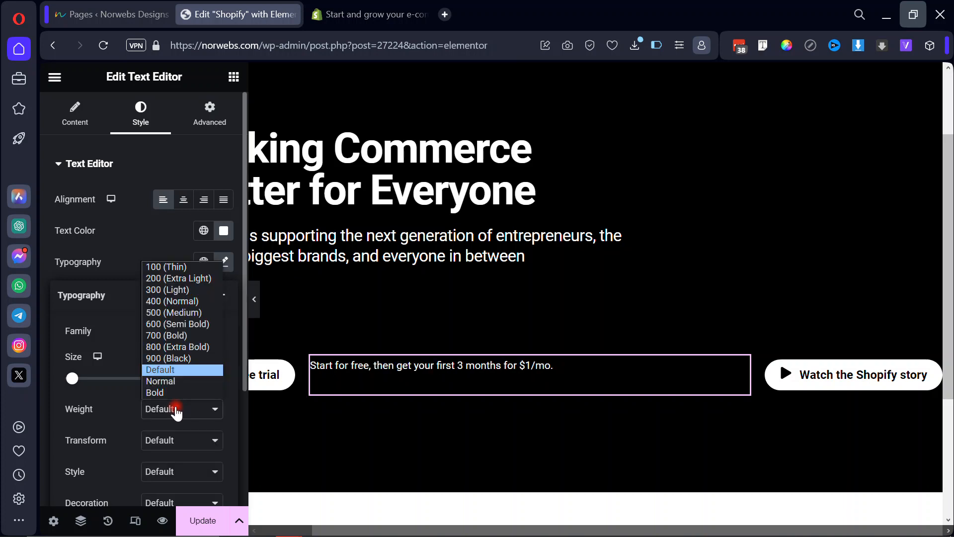
click(170, 301)
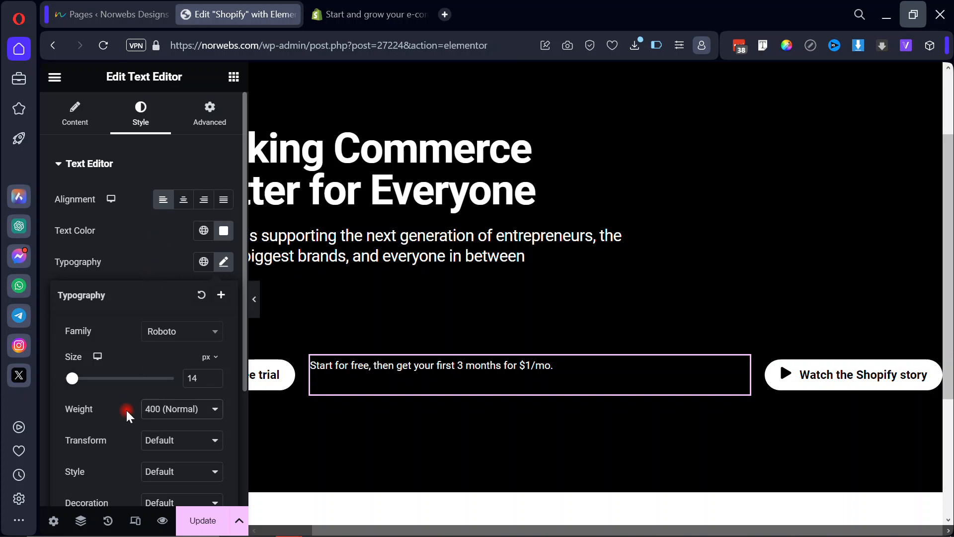
Unlink the "Start for free" text's margin values and set its bottom margin to -25 px.
scroll(127, 418, down, 2)
scroll(128, 420, up, 2)
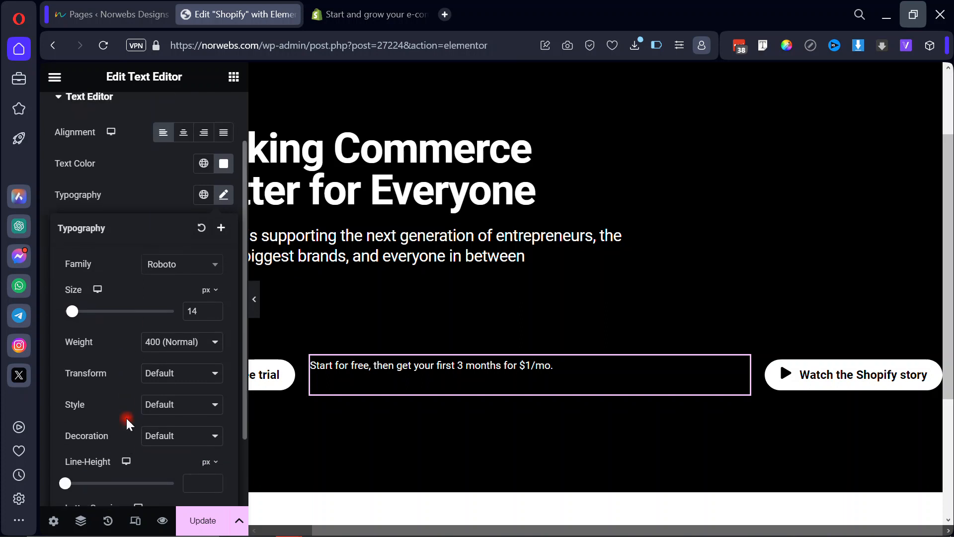
click(179, 258)
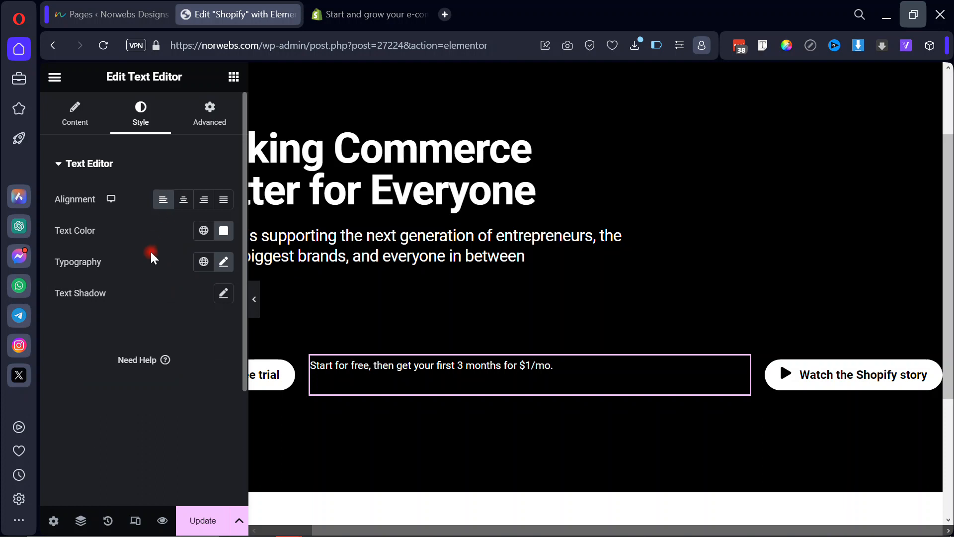
click(213, 108)
click(223, 220)
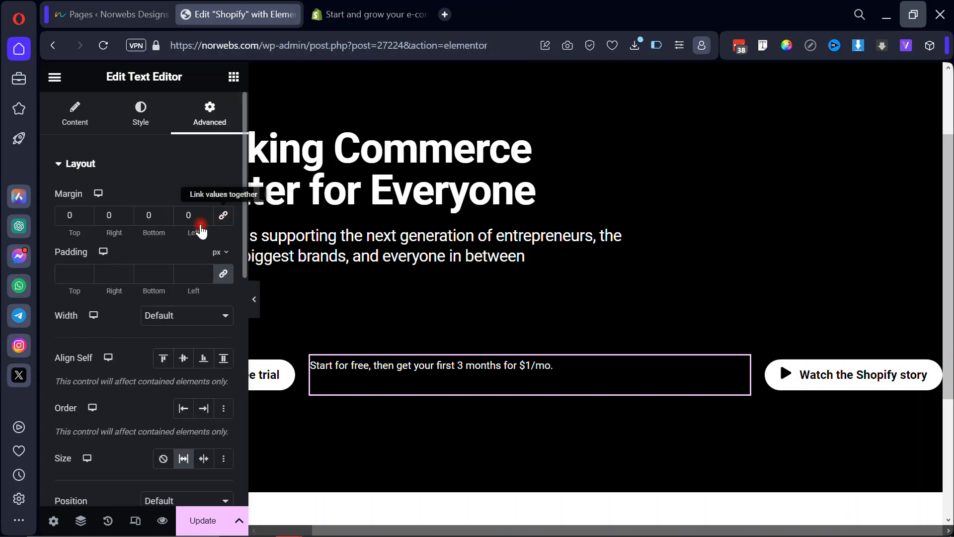
text(2)
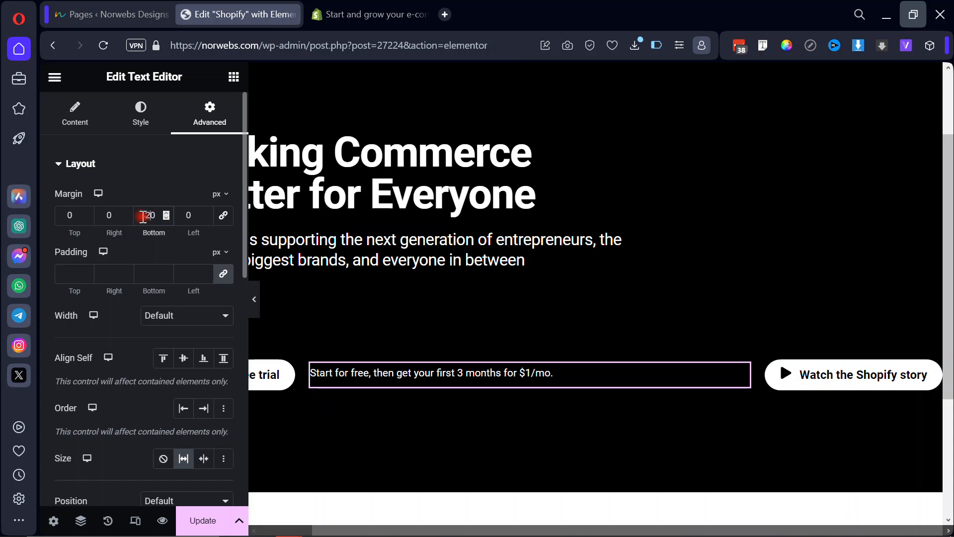
key(BackSpace)
text(3)
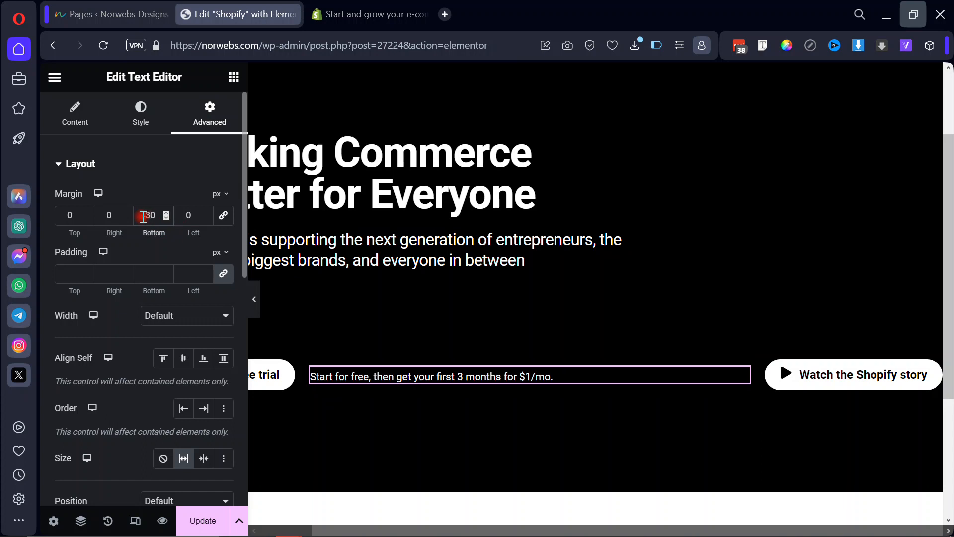
key(BackSpace)
text(2)
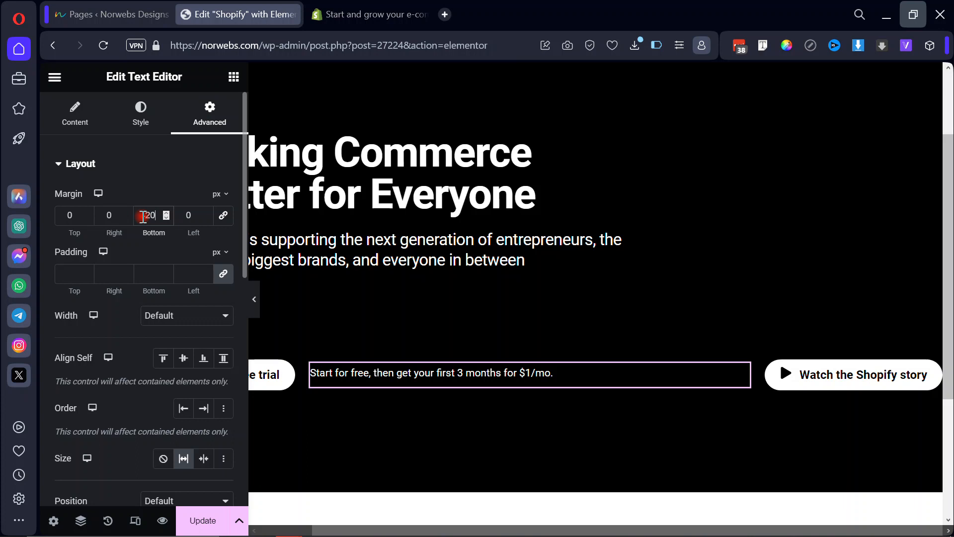
key(BackSpace)
text(5)
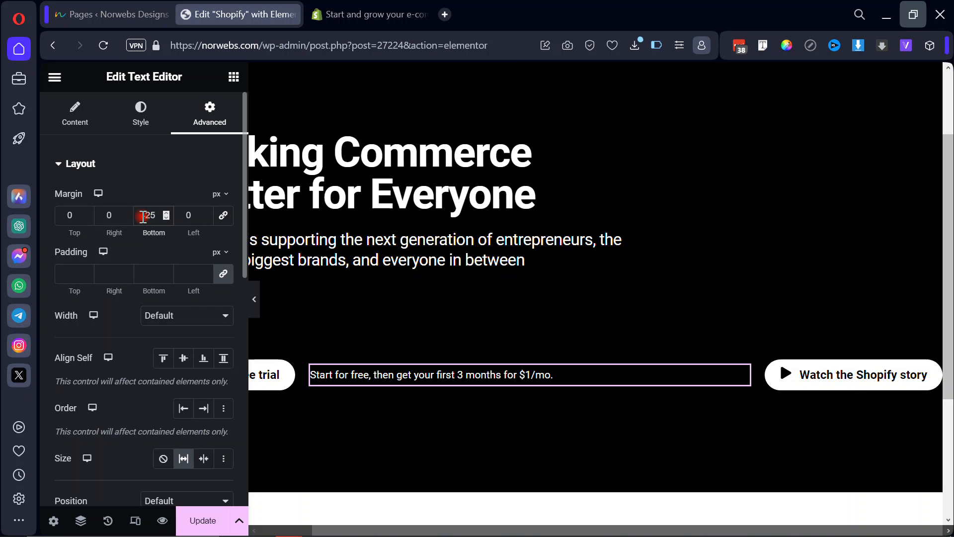
Check the original Shopify button row and turn off the Grow sizing of the "Start for free" text.
click(343, 15)
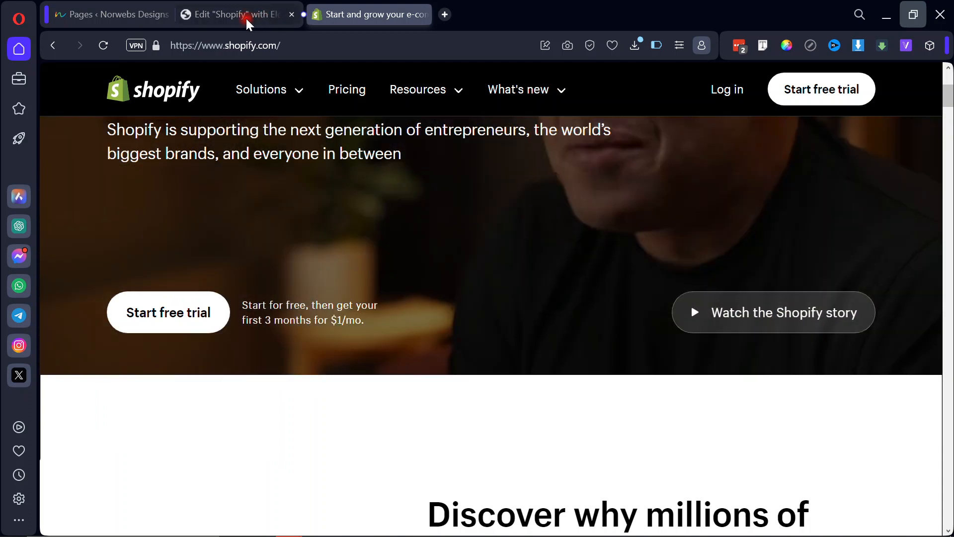
click(249, 14)
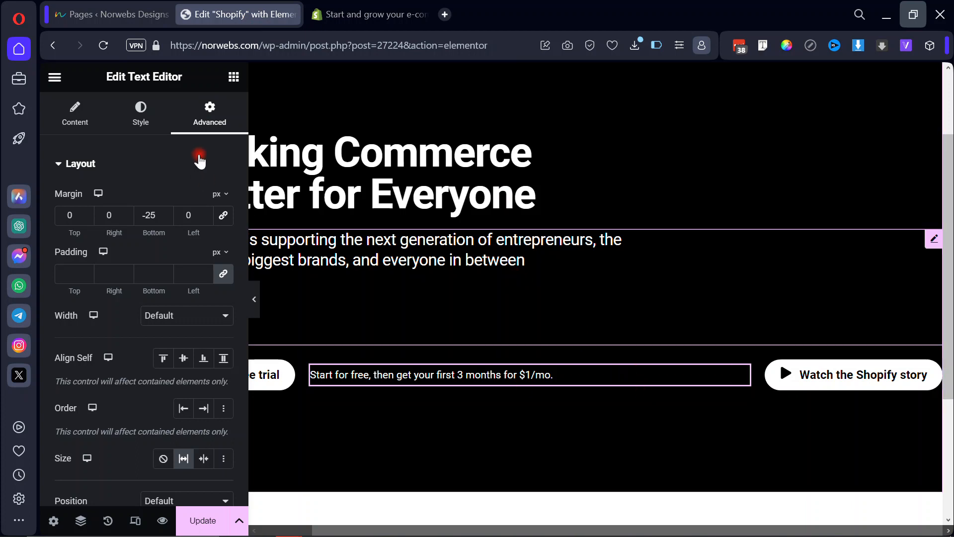
scroll(139, 357, down, 3)
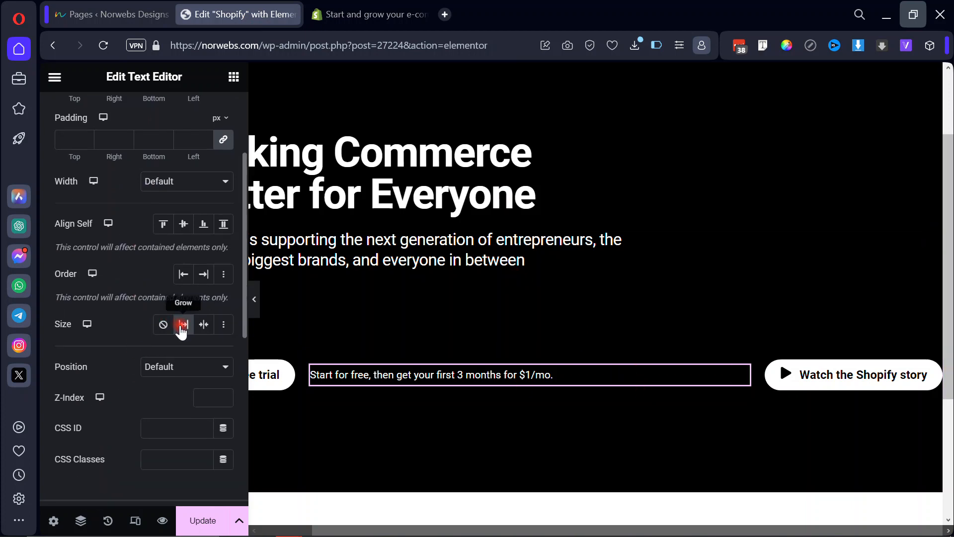
click(182, 325)
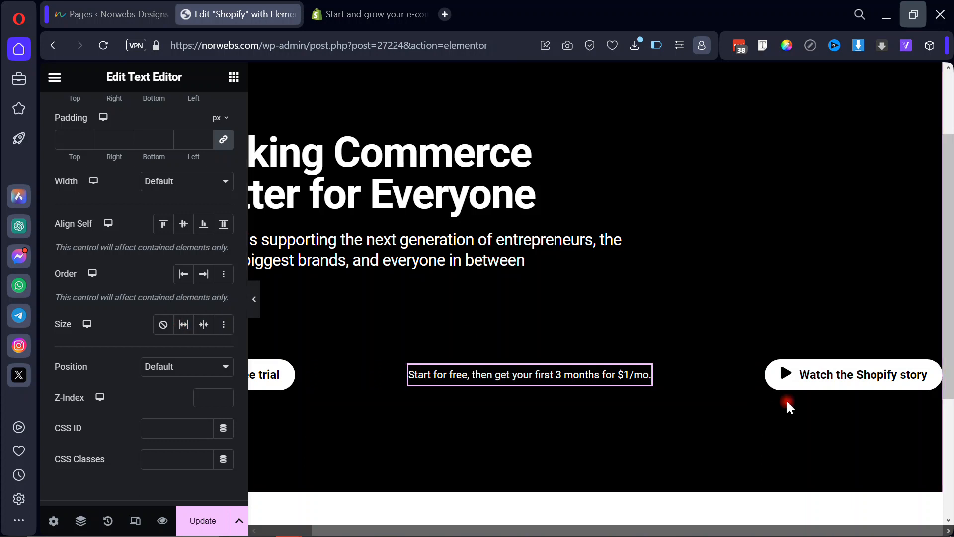
Set the "Watch the Shopify story" button's size option to Grow.
click(845, 387)
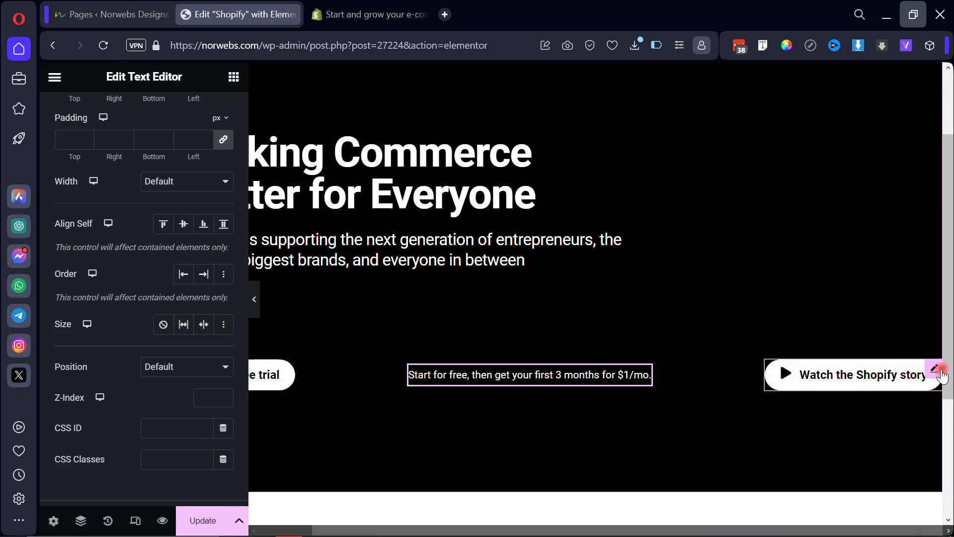
click(332, 221)
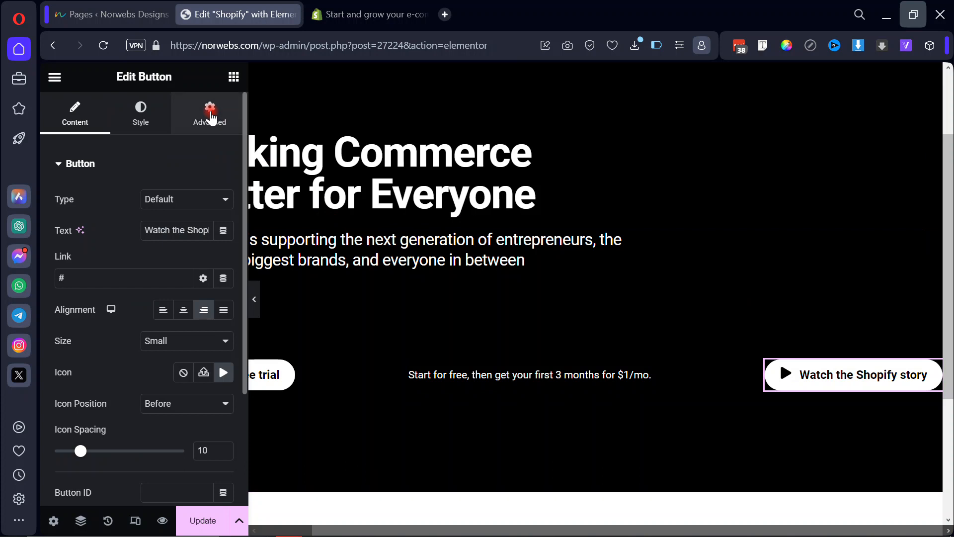
click(209, 112)
scroll(141, 398, down, 2)
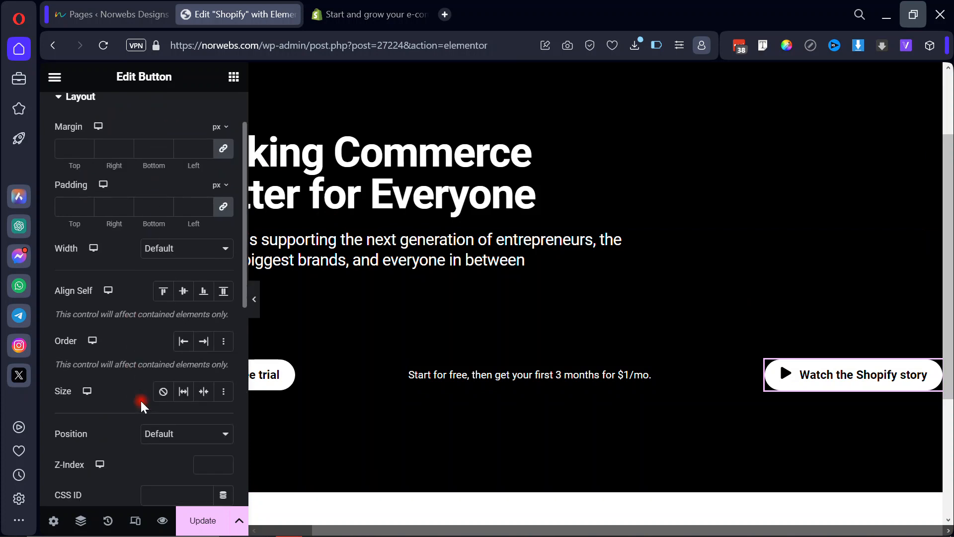
click(182, 370)
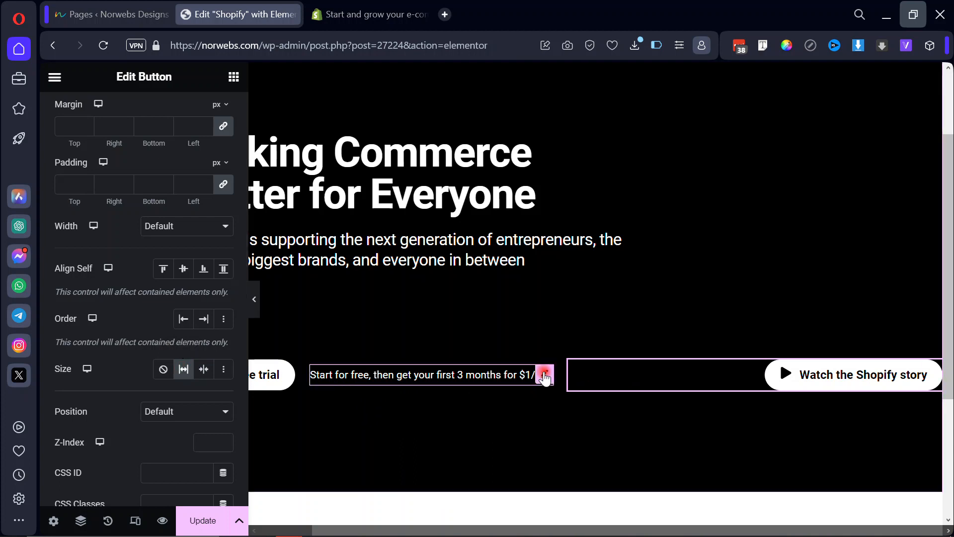
Give the "Start for free" text a custom width of 18%, checking its line wrapping against the original Shopify page.
click(545, 377)
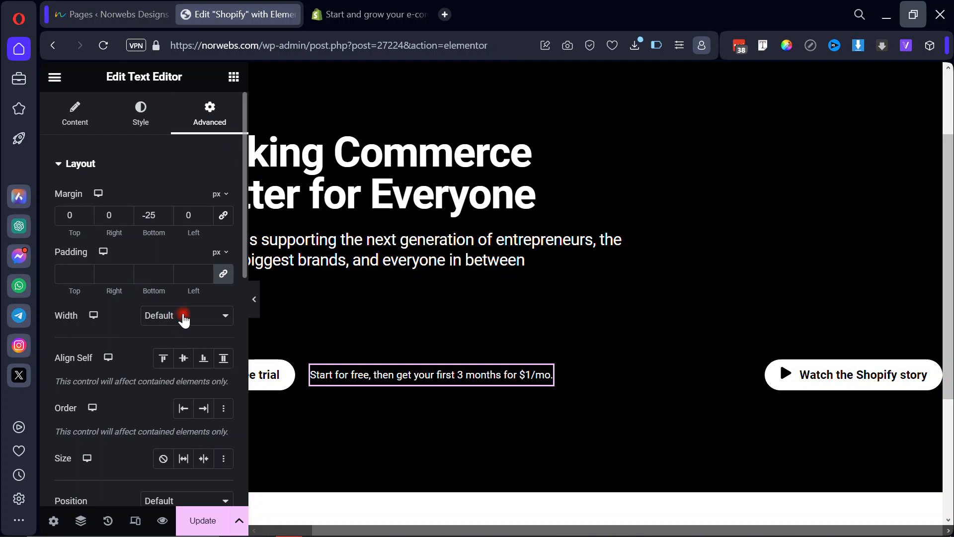
click(173, 317)
click(164, 366)
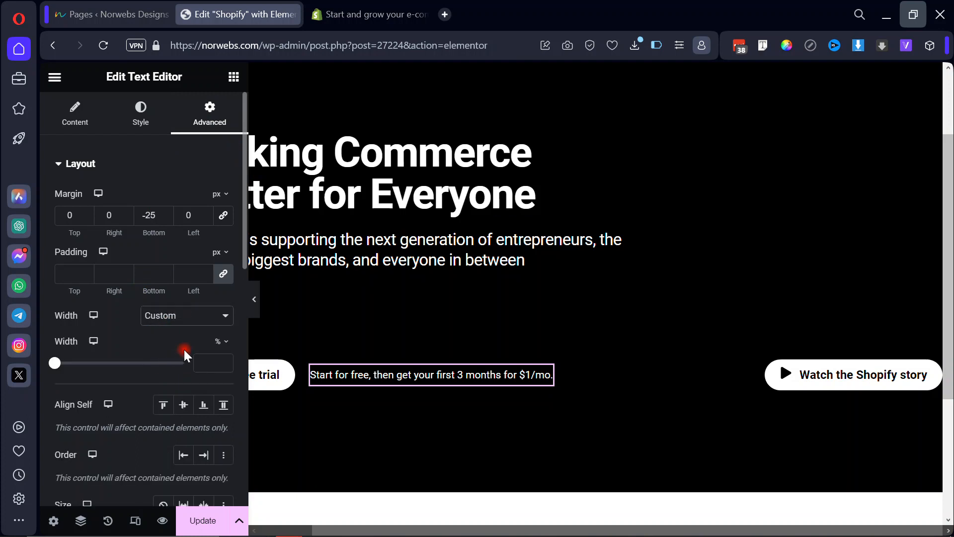
text(20)
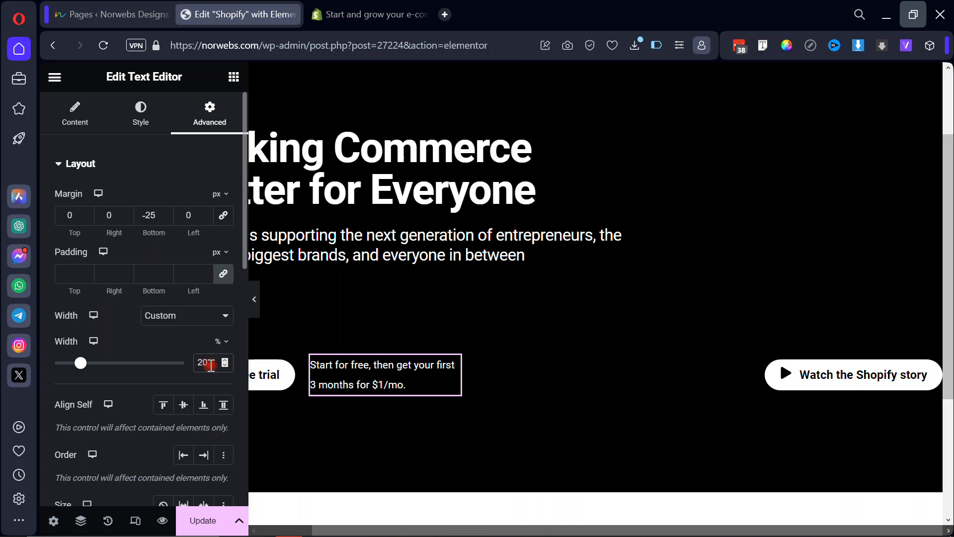
key(BackSpace)
text(5)
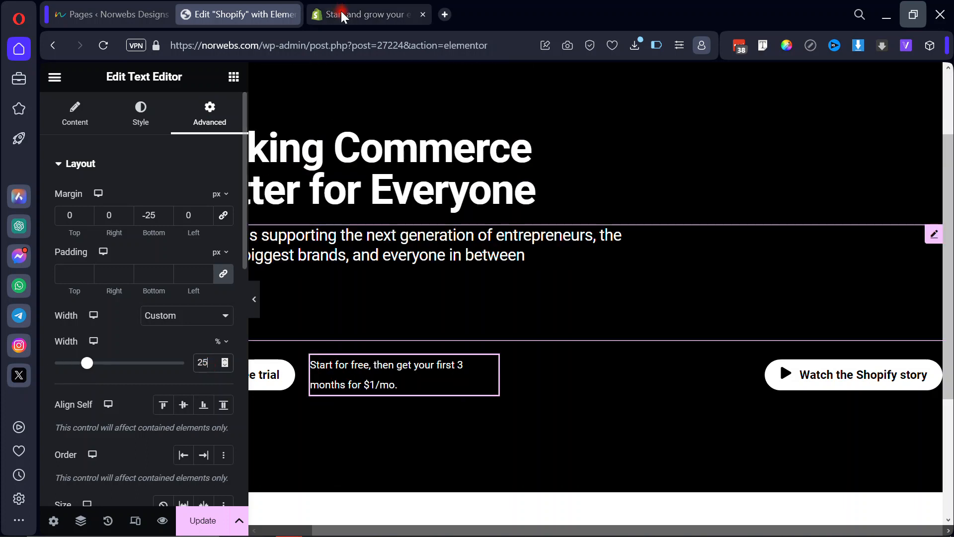
click(346, 15)
click(240, 18)
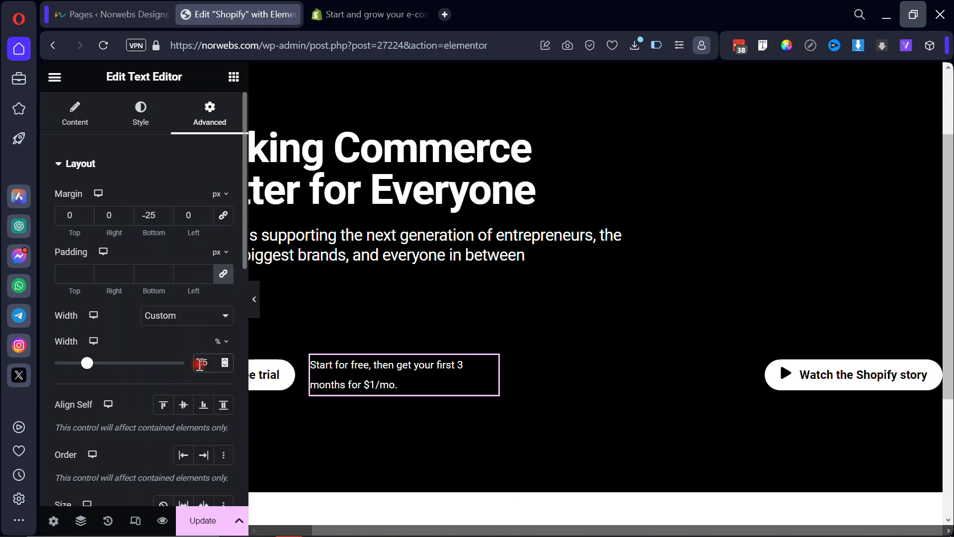
text(15)
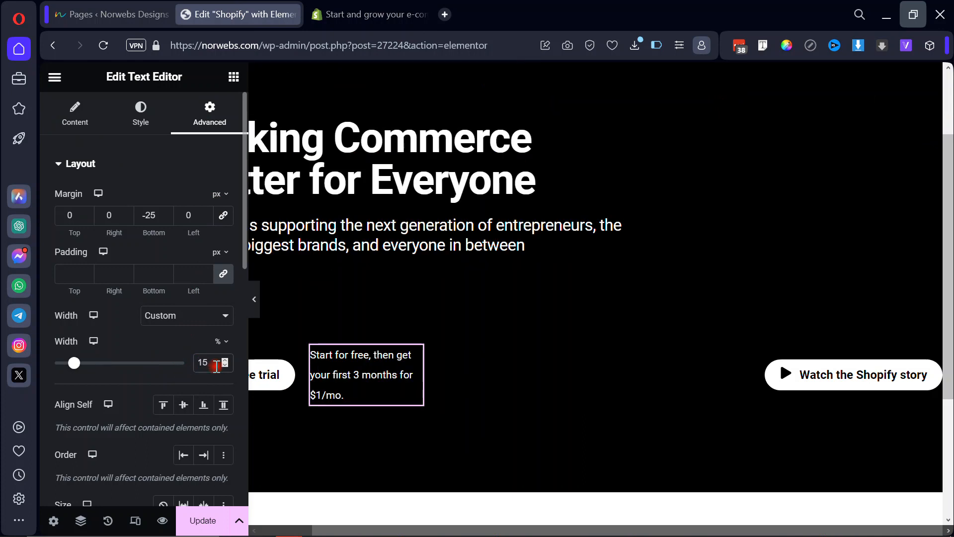
key(BackSpace)
text(8)
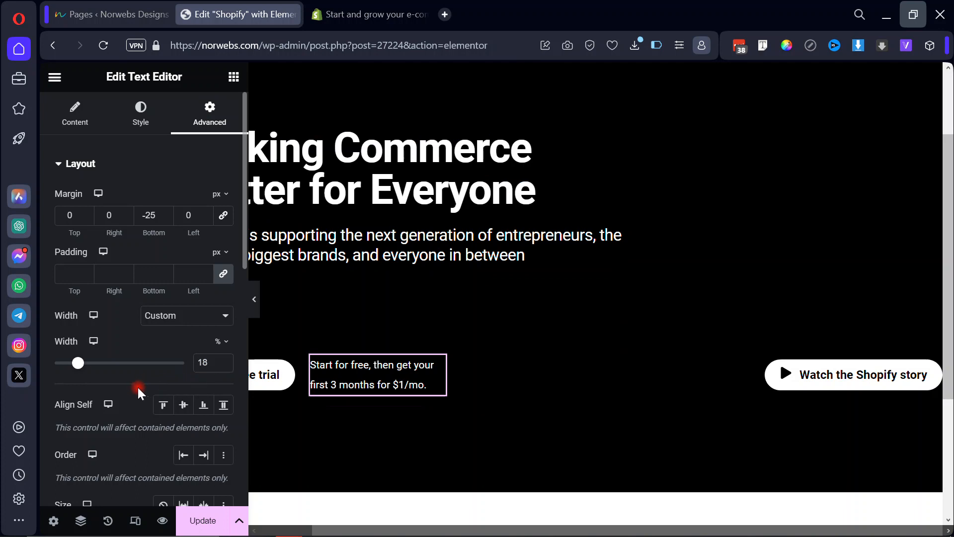
Set the line height of the "Start for free" text to 20 px.
click(142, 128)
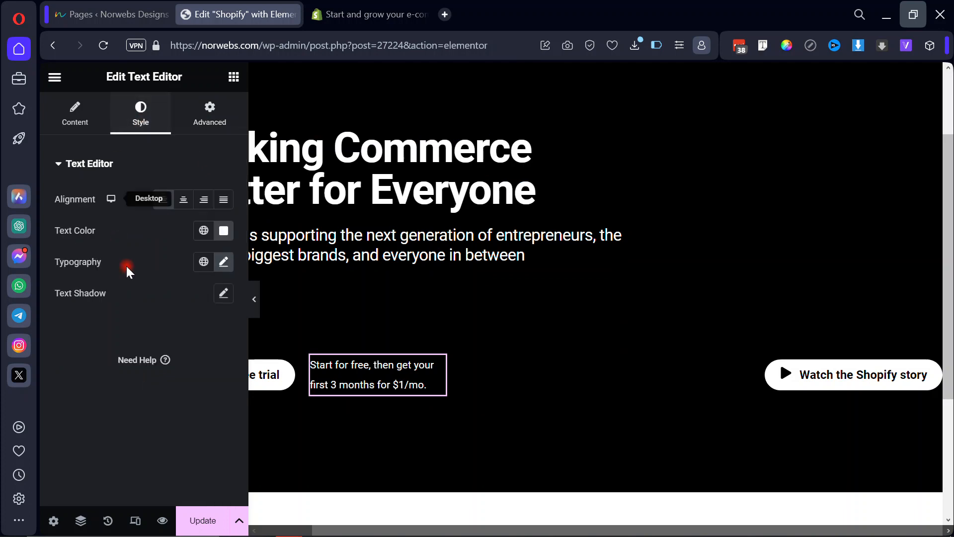
click(223, 262)
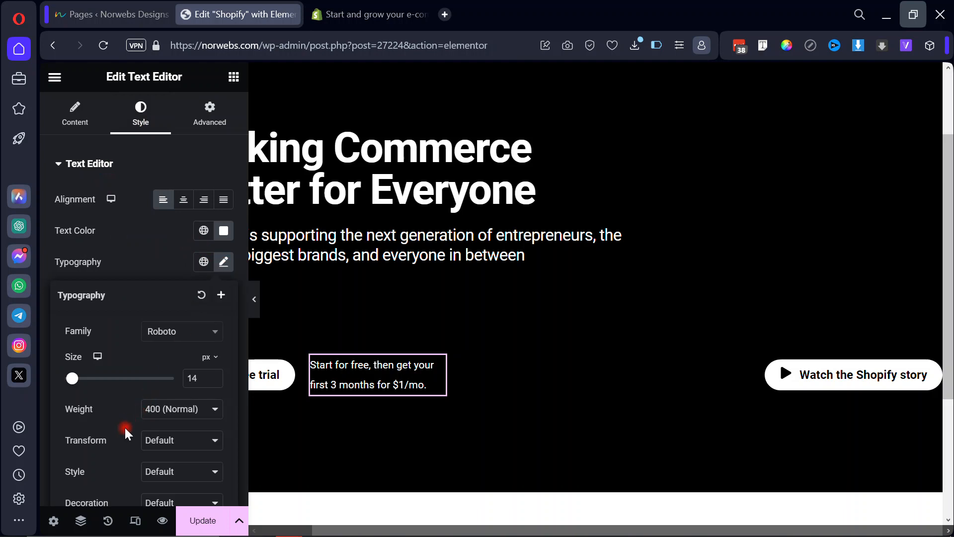
scroll(123, 428, down, 3)
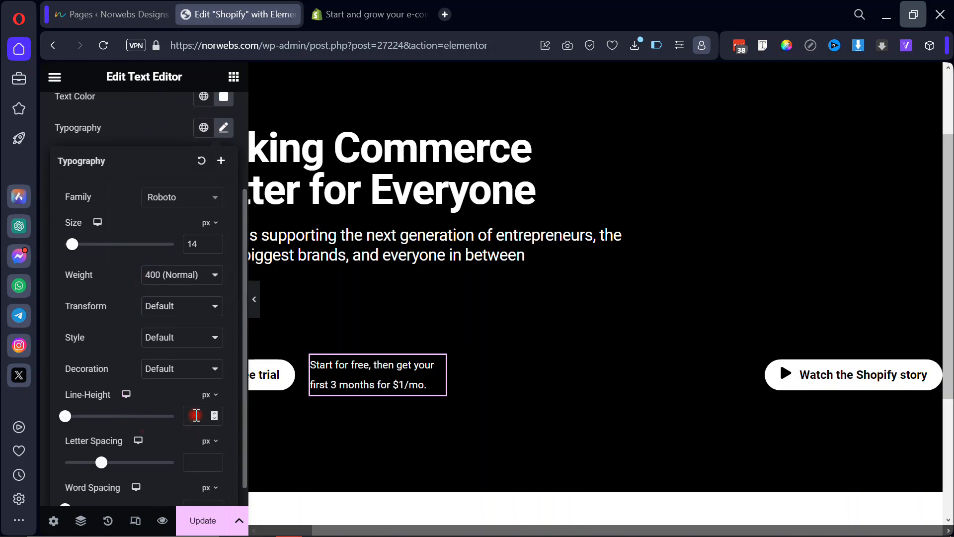
text(20)
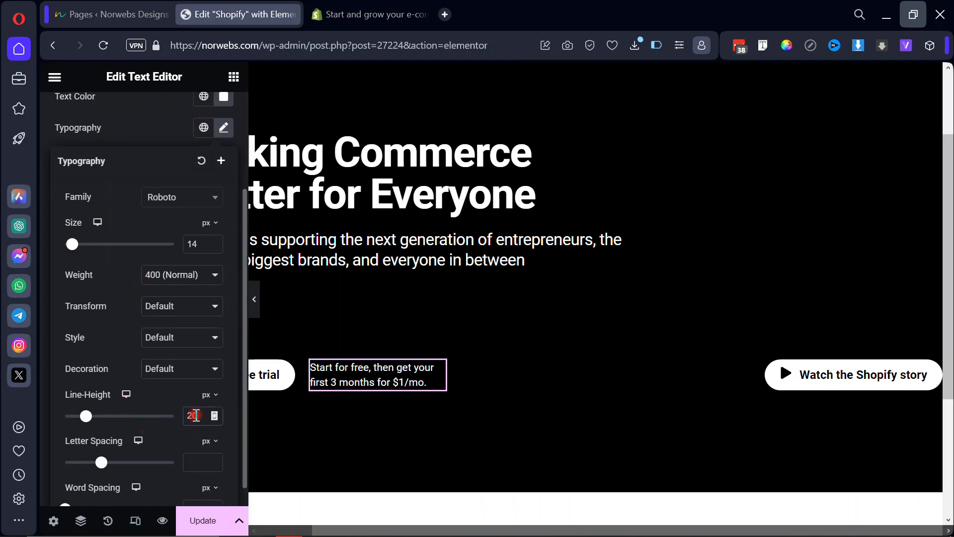
click(152, 139)
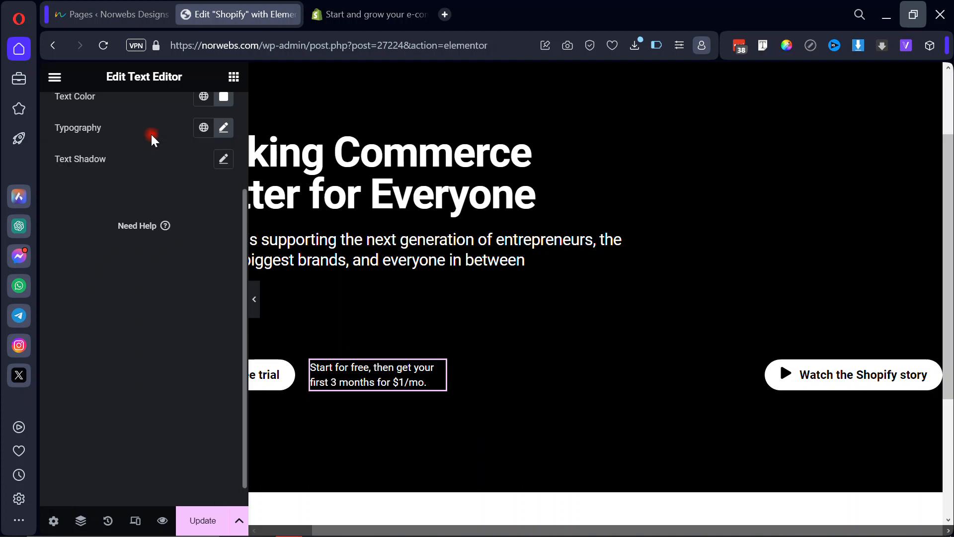
Preview the hero section without the editing panel and compare its layout with the original Shopify page.
click(251, 301)
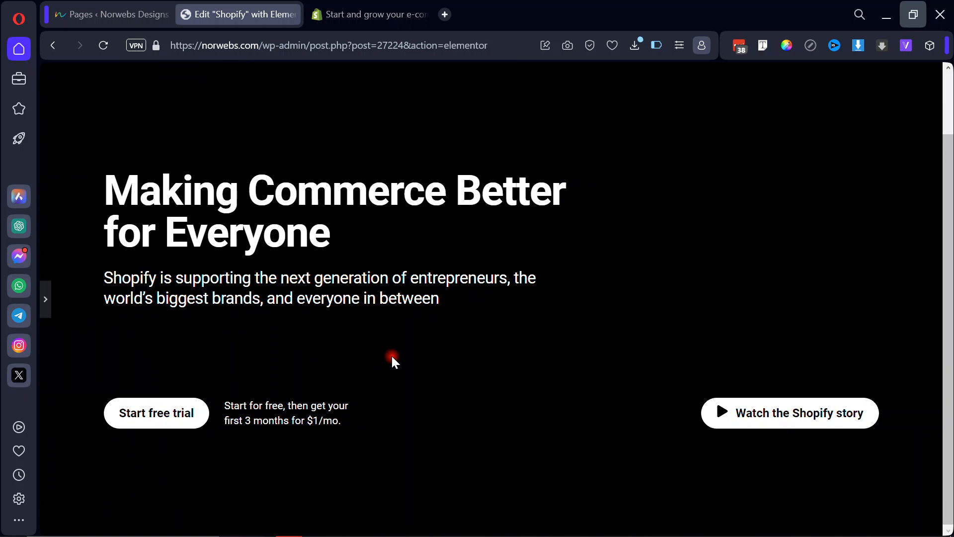
scroll(392, 356, up, 2)
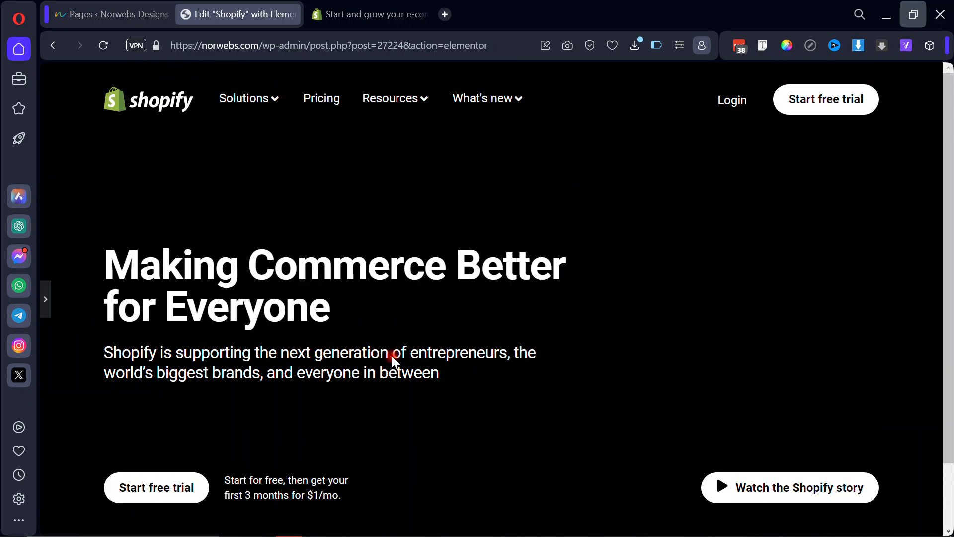
scroll(392, 356, down, 2)
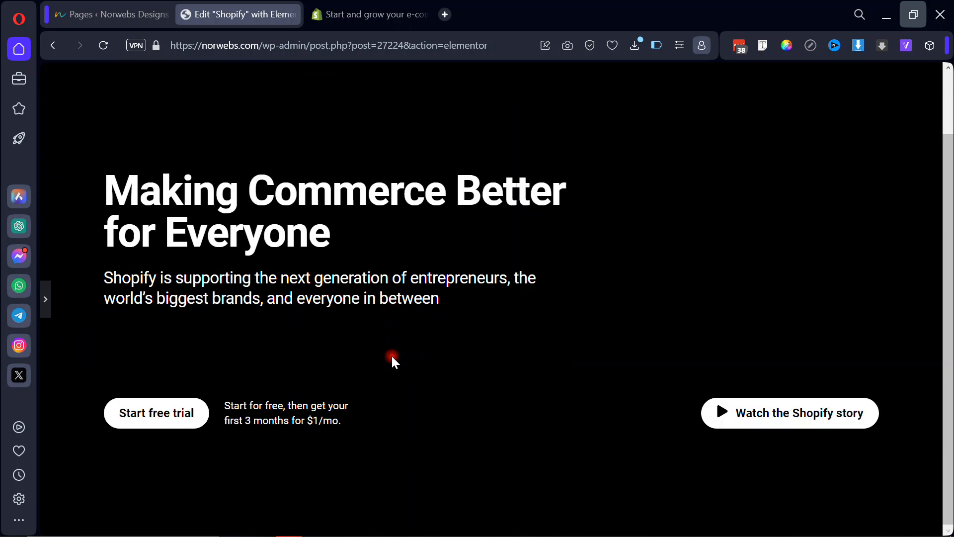
scroll(392, 356, up, 2)
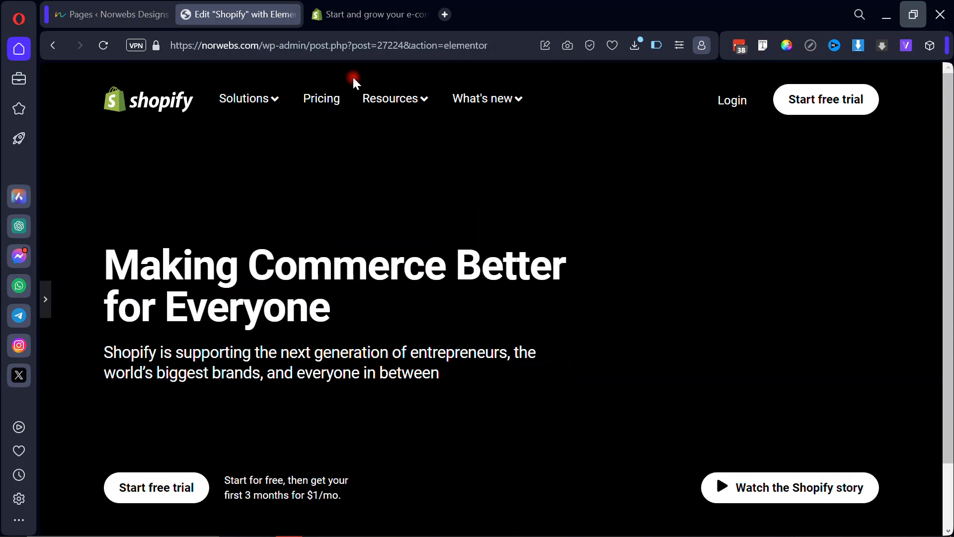
click(366, 13)
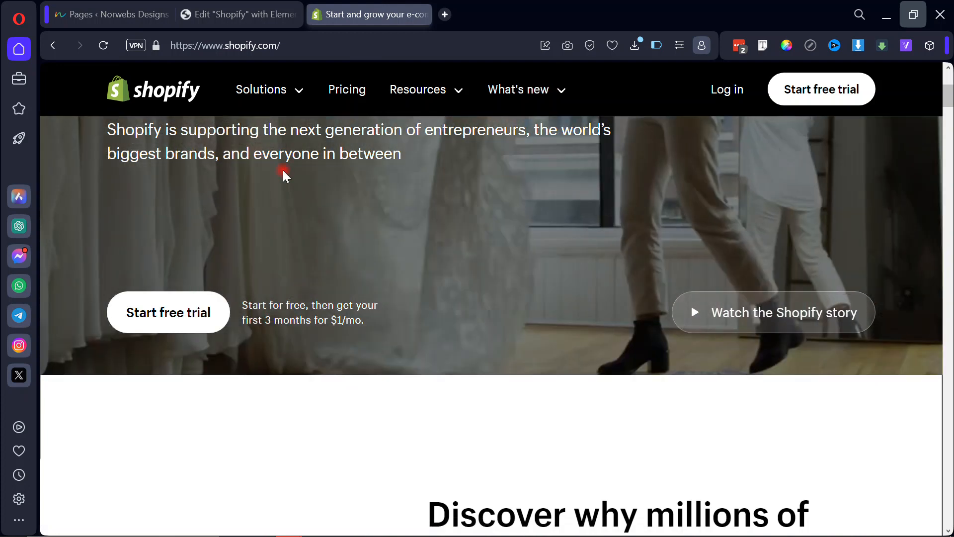
click(241, 12)
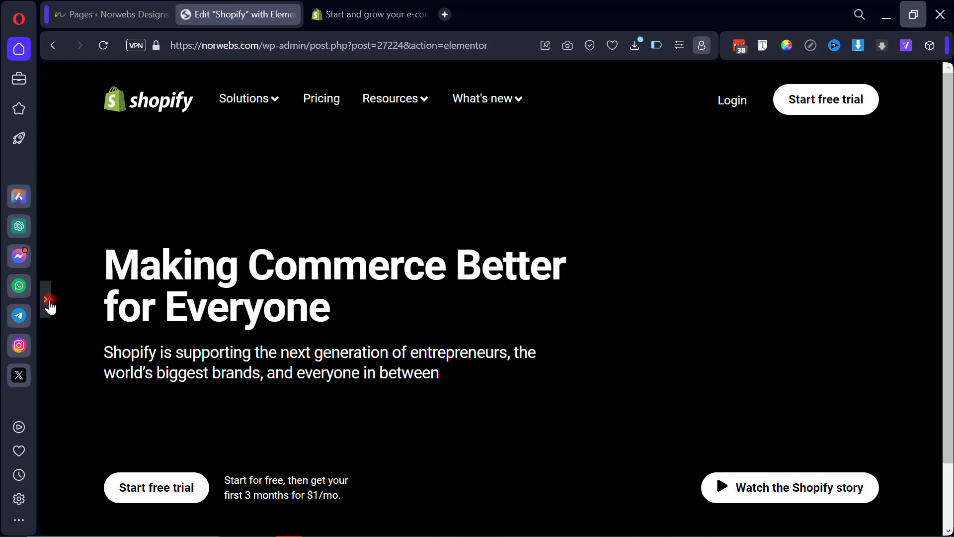
Remove the minimum height from the hero section's main container.
click(48, 301)
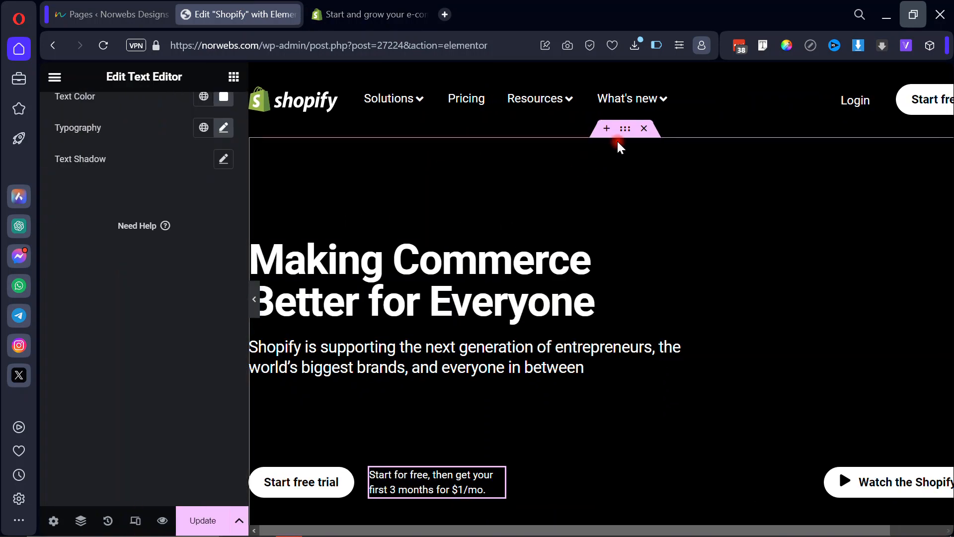
click(624, 130)
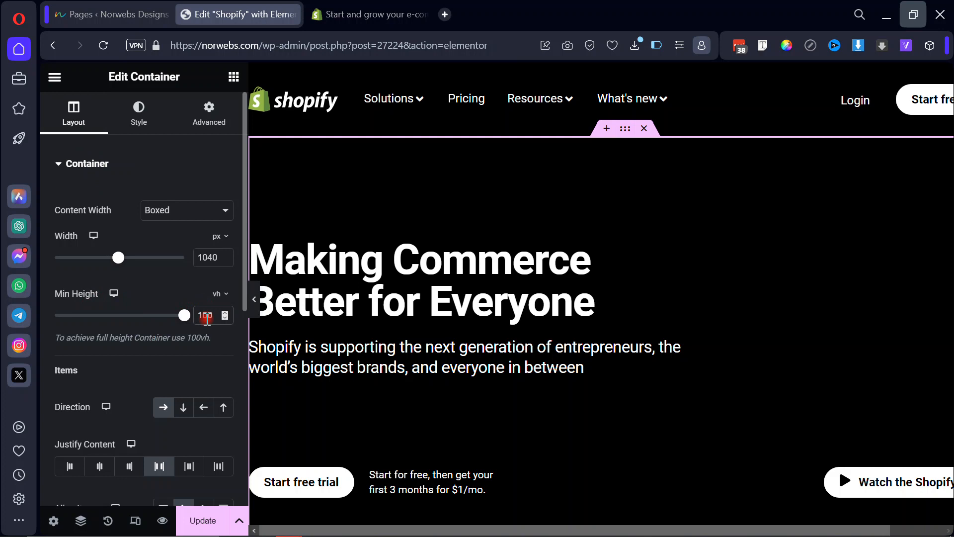
key(BackSpace)
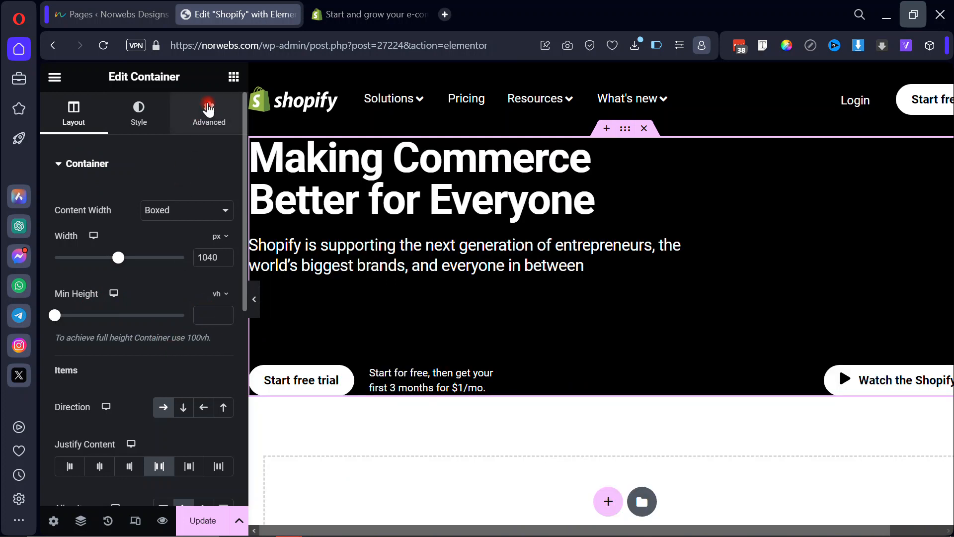
Unlink the hero container's padding values and set its bottom padding to 60 px.
click(209, 110)
click(226, 272)
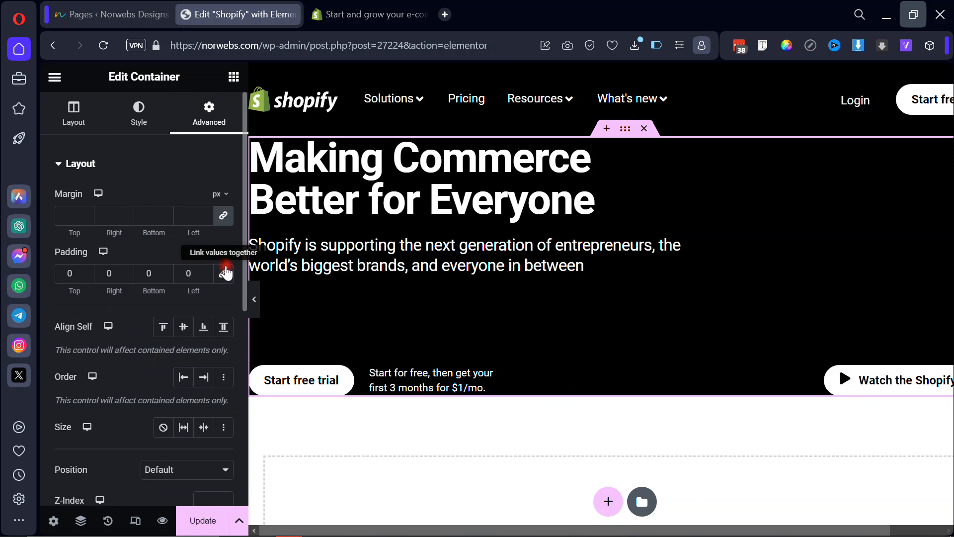
click(142, 275)
text(8)
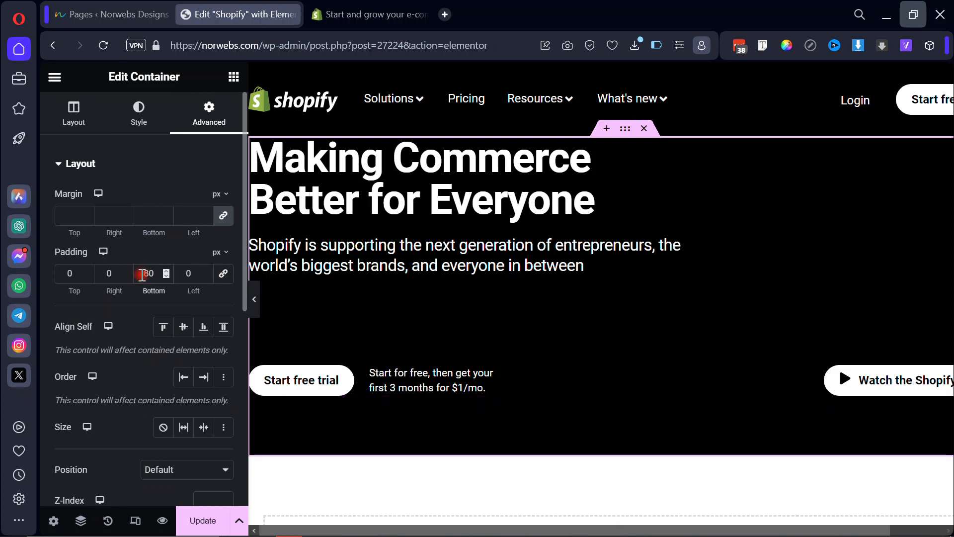
text(60)
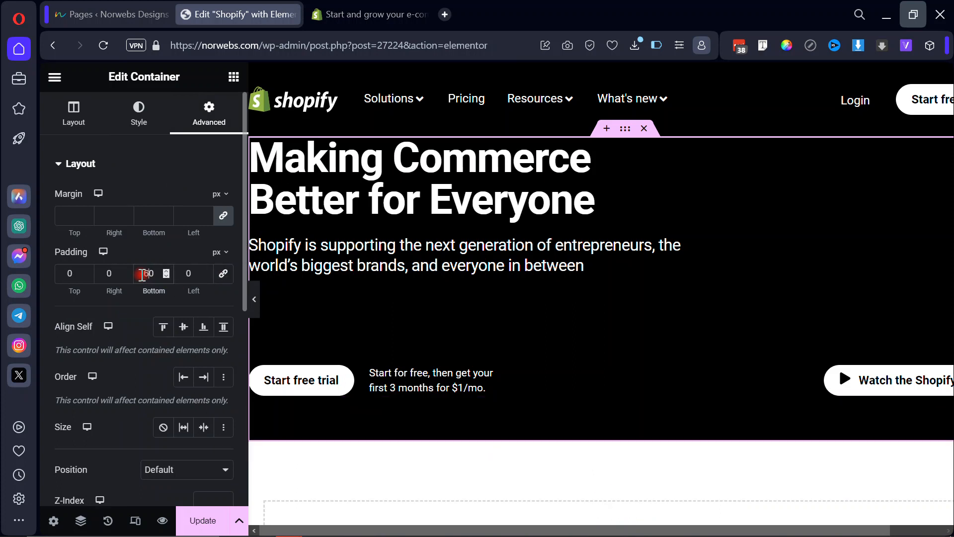
Try a top padding of 120 px on the hero container and compare the section with the original Shopify page.
click(63, 273)
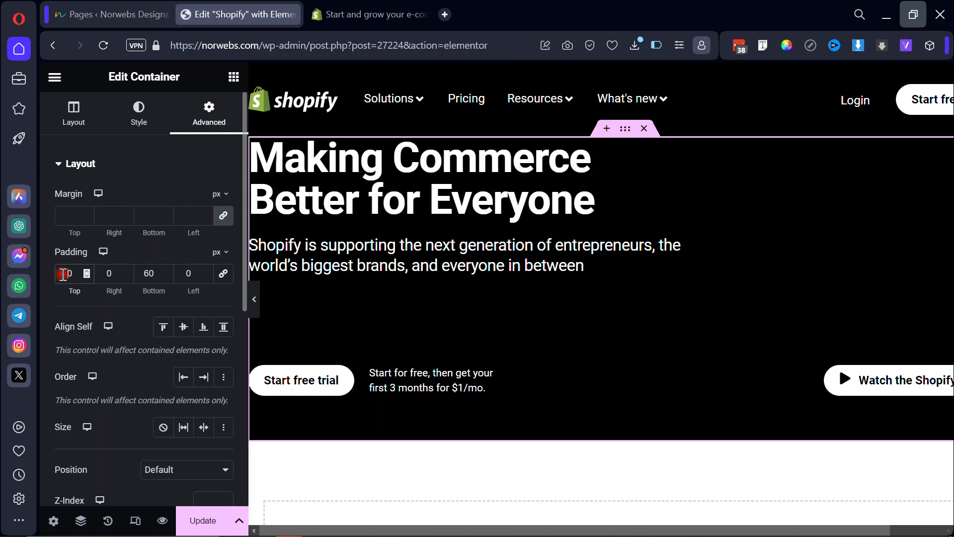
text(8)
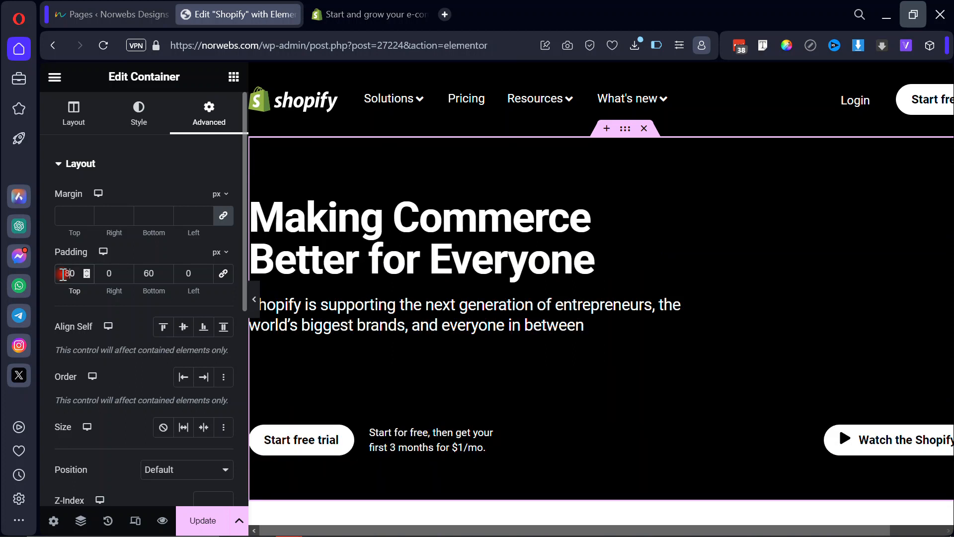
key(BackSpace)
text(1)
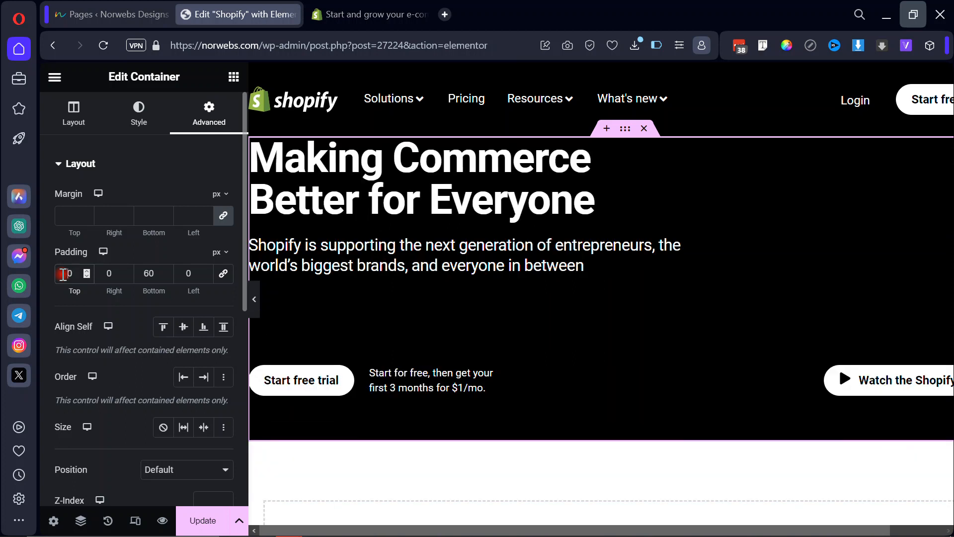
text(0)
key(BackSpace)
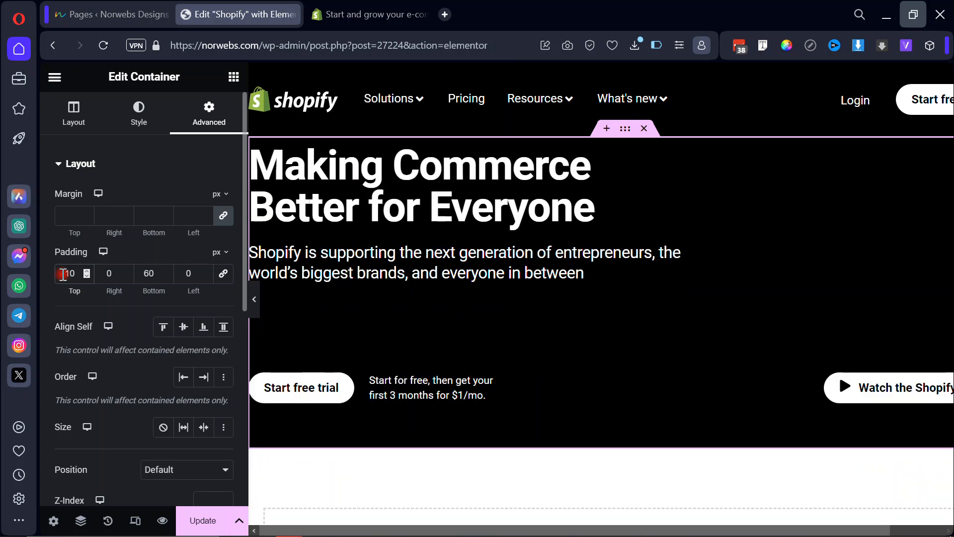
text(2)
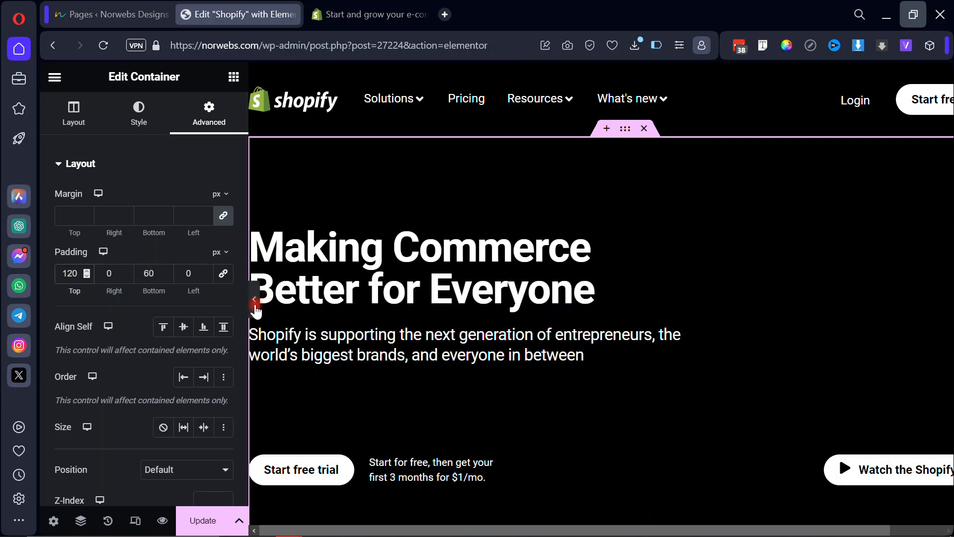
click(254, 300)
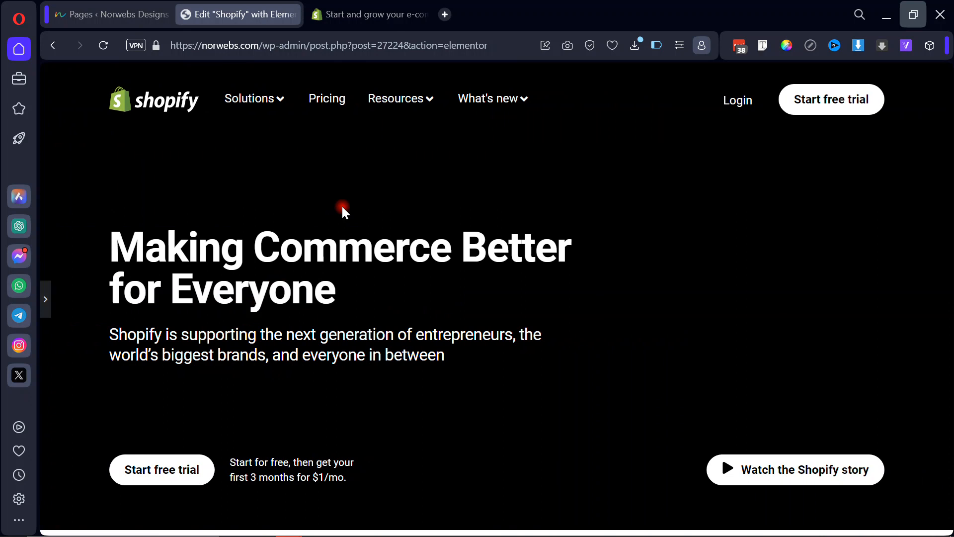
click(356, 18)
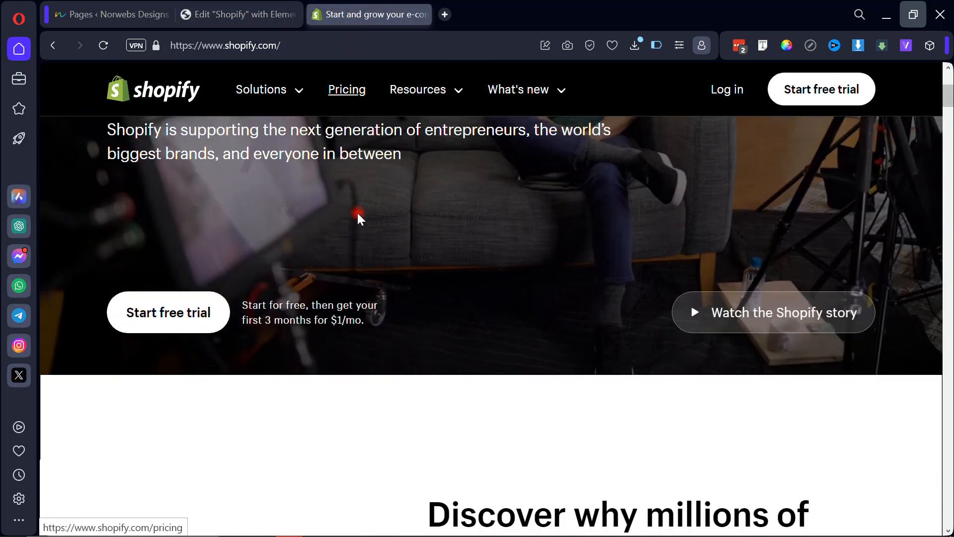
scroll(358, 219, up, 5)
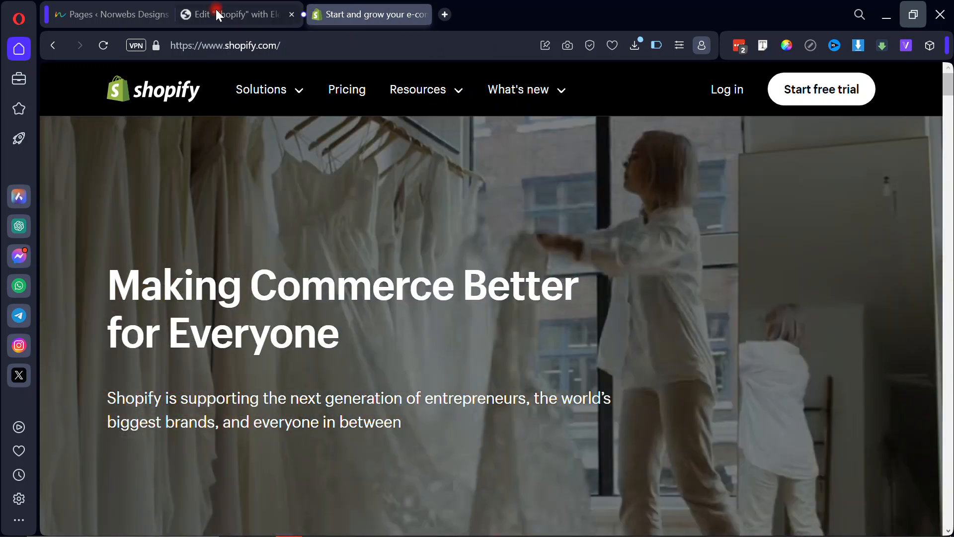
click(218, 14)
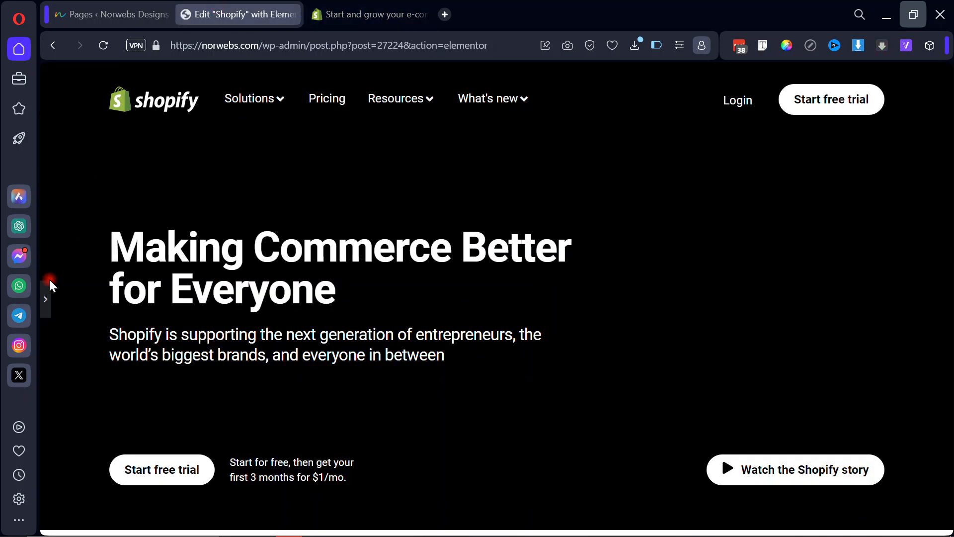
Set the hero container's top padding to 200 px.
click(45, 299)
click(72, 273)
drag(73, 273, 49, 280)
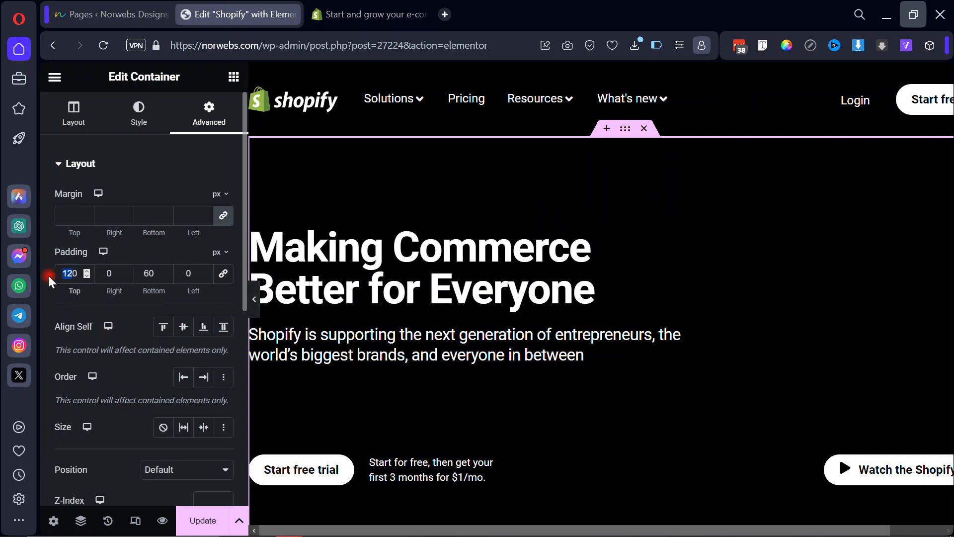
text(20)
Preview the hero section and compare its heading position and the spacing above the subtitle with the original Shopify page.
click(255, 301)
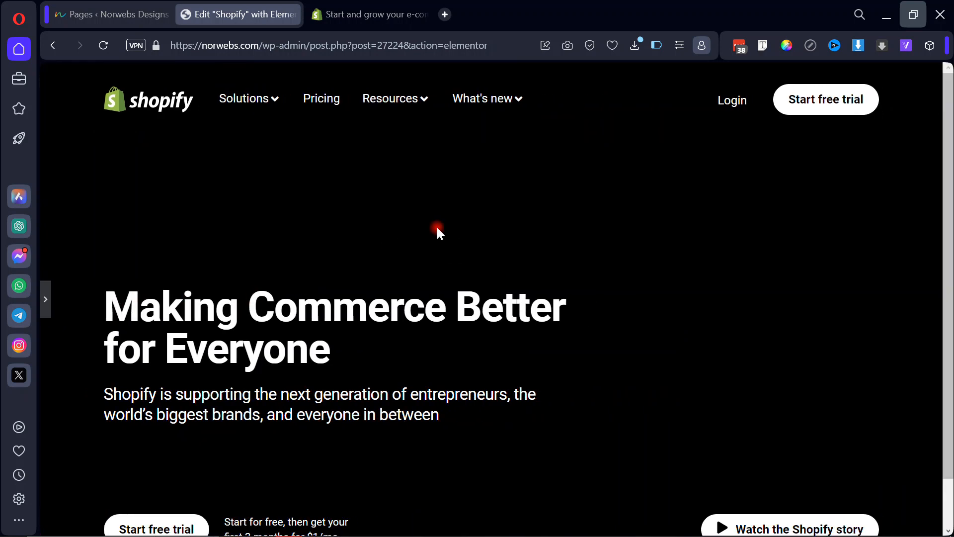
scroll(438, 231, down, 1)
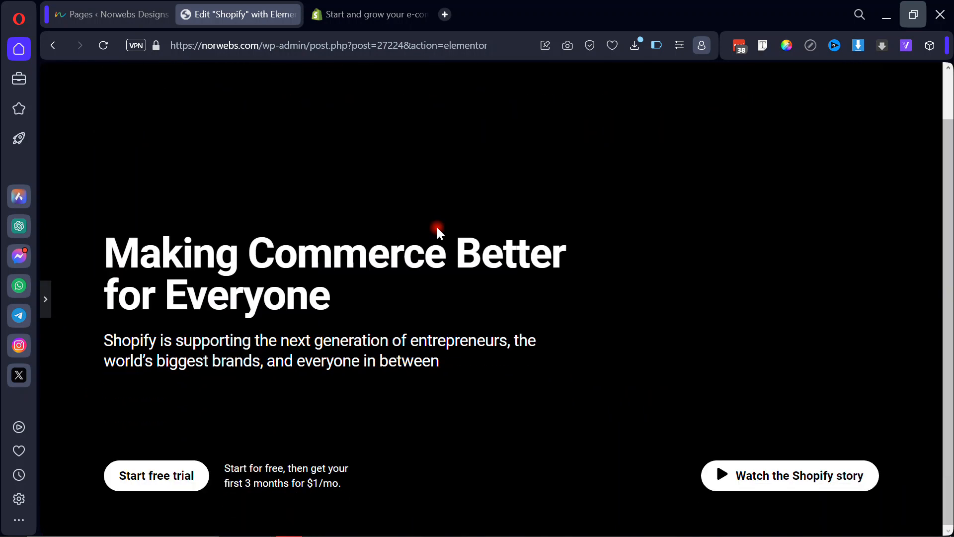
scroll(438, 231, up, 1)
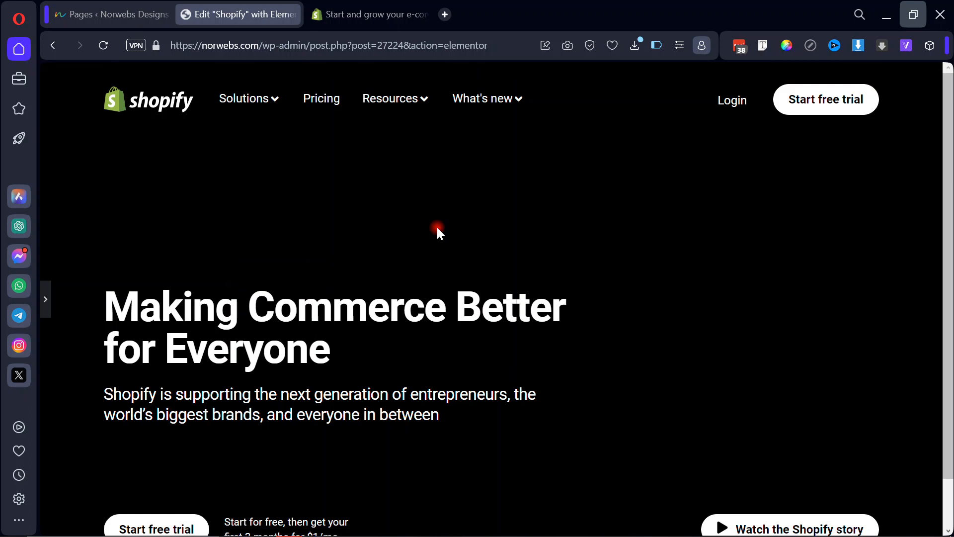
click(359, 12)
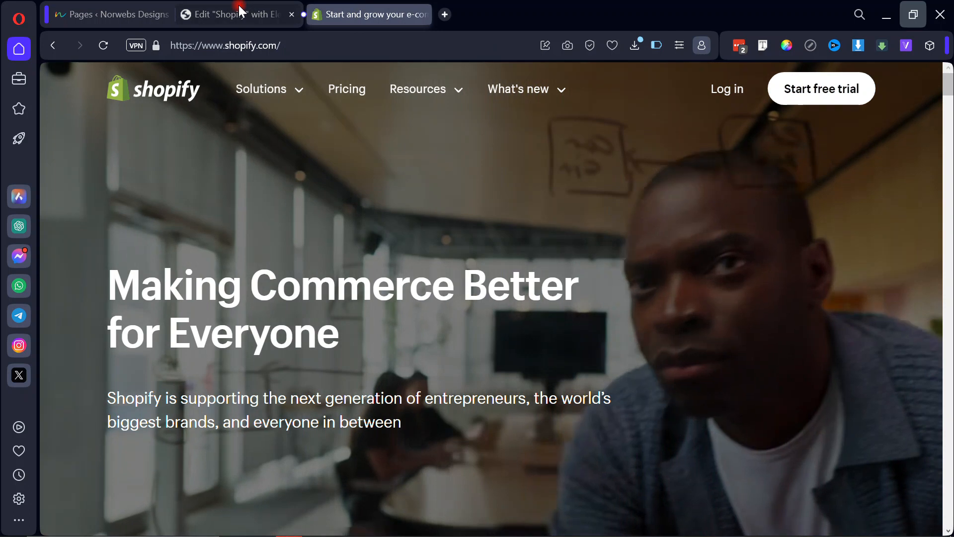
click(240, 11)
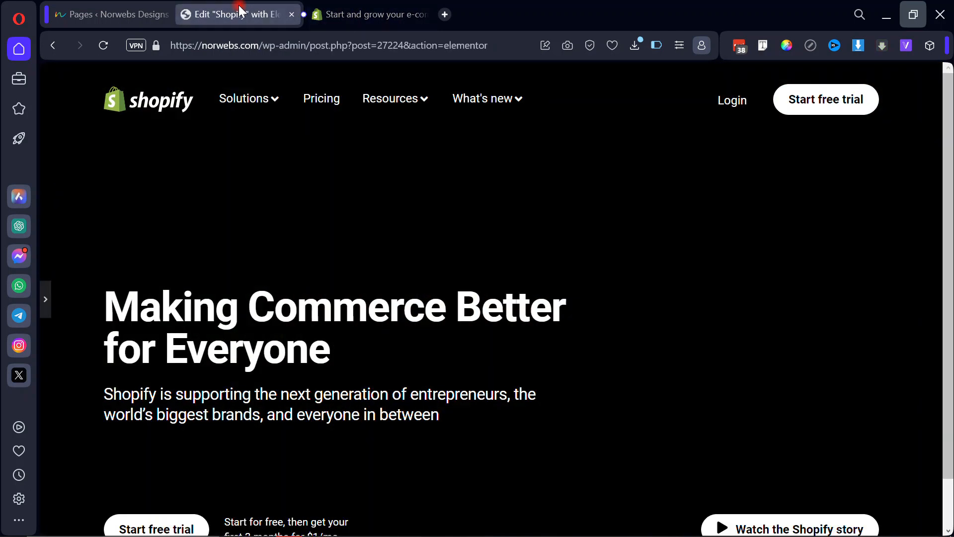
click(351, 10)
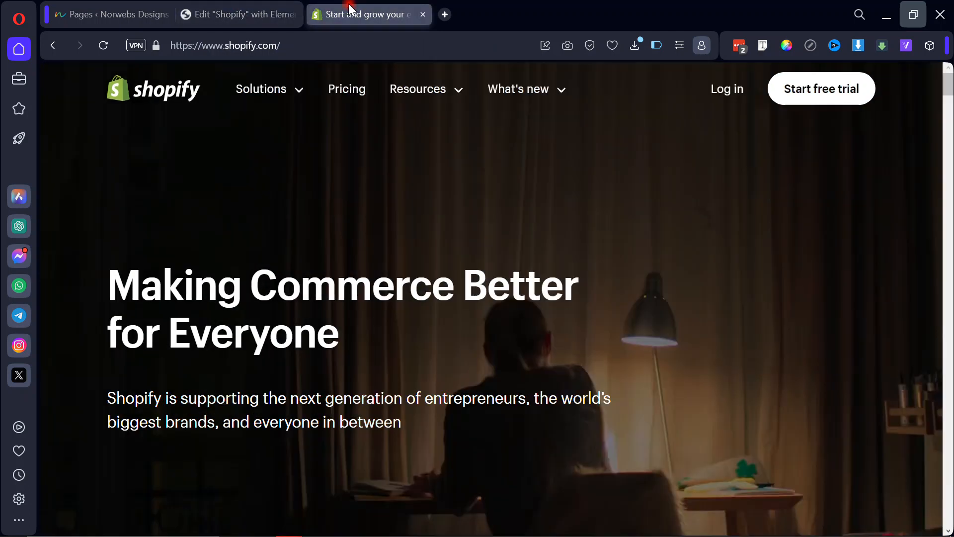
click(248, 14)
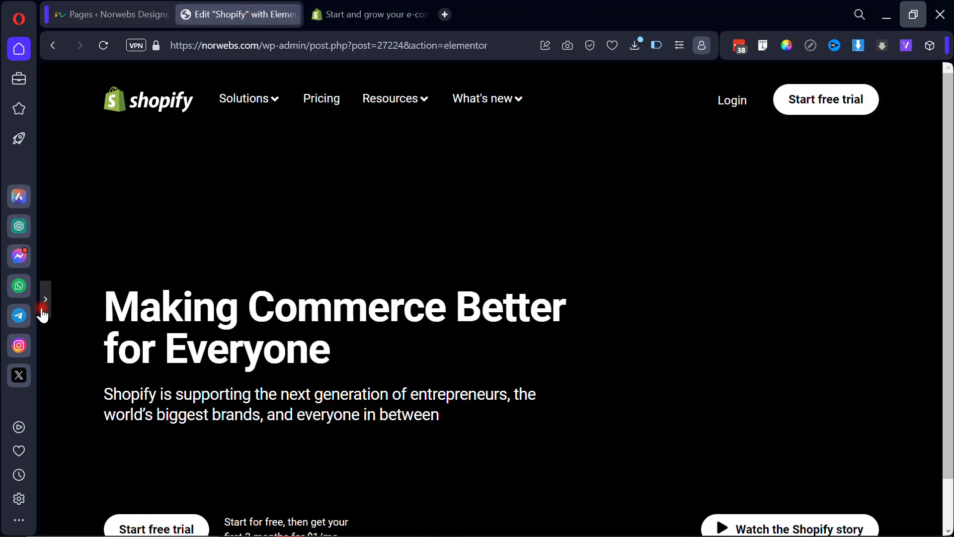
click(306, 273)
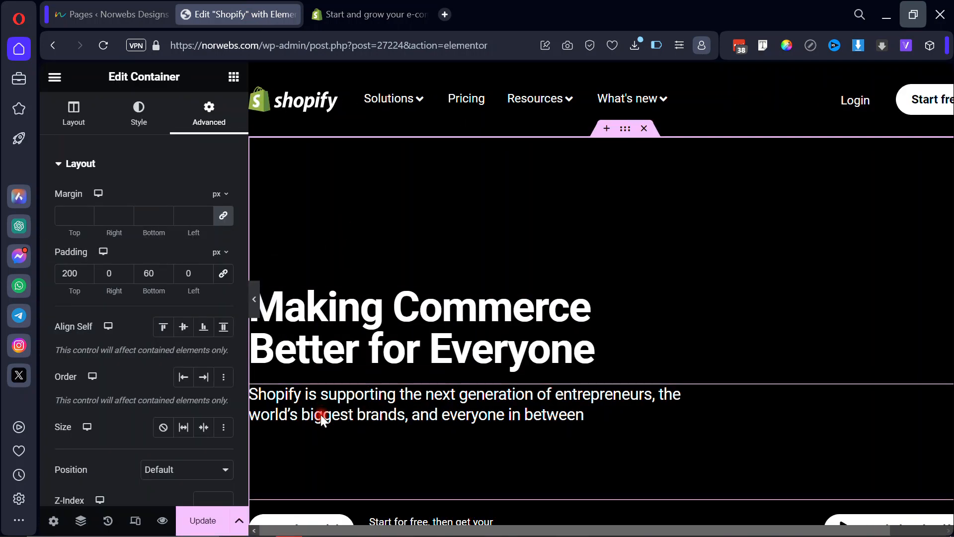
click(349, 13)
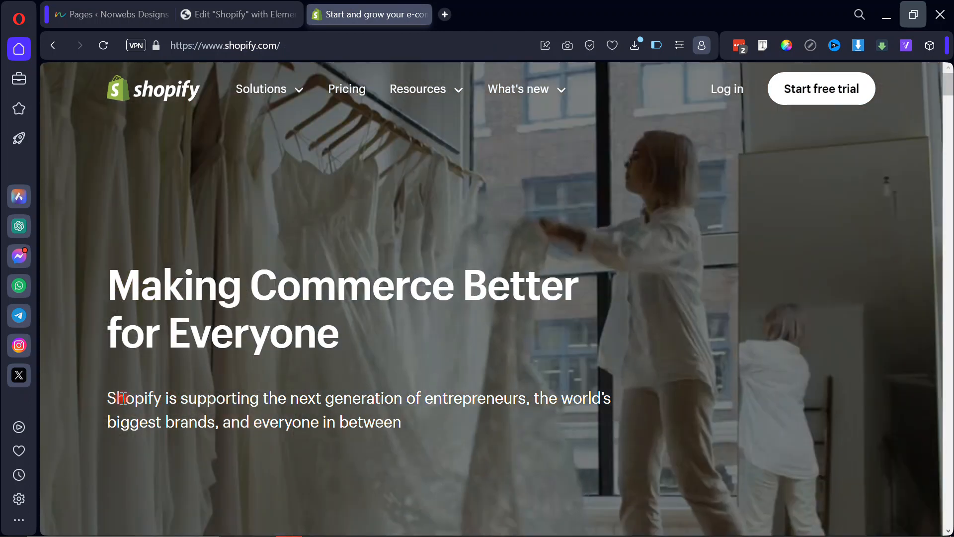
drag(132, 400, 388, 420)
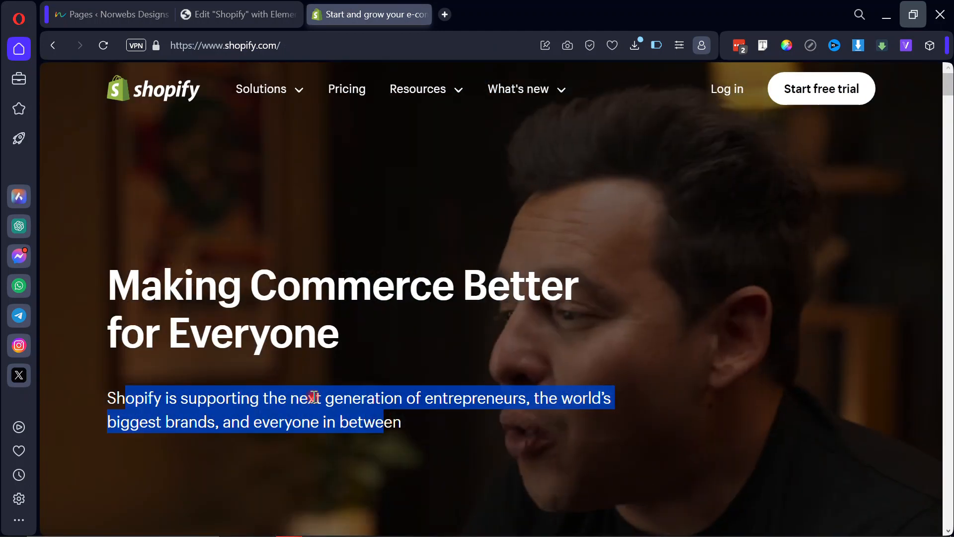
click(277, 400)
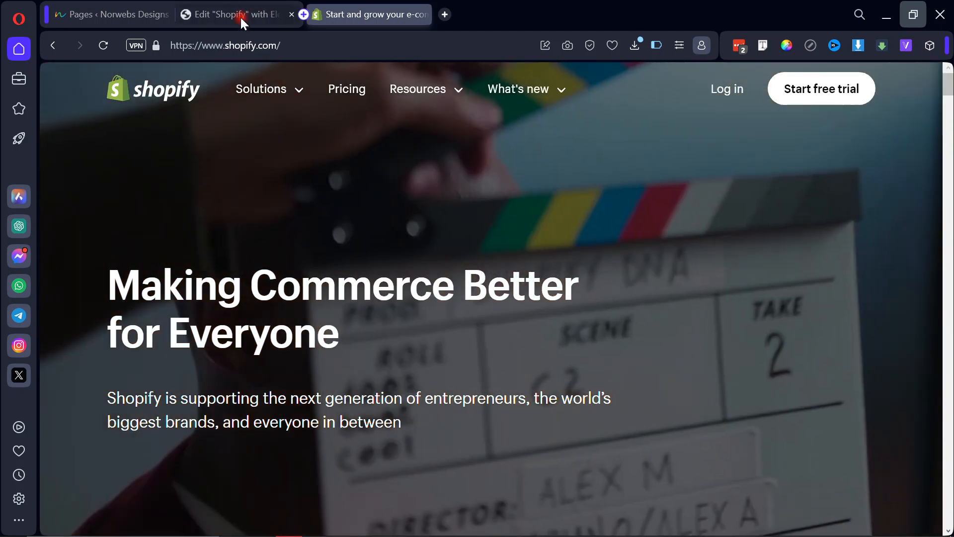
click(240, 16)
Try linked column and row gaps of 60 px on the hero container and preview the spacing.
click(91, 122)
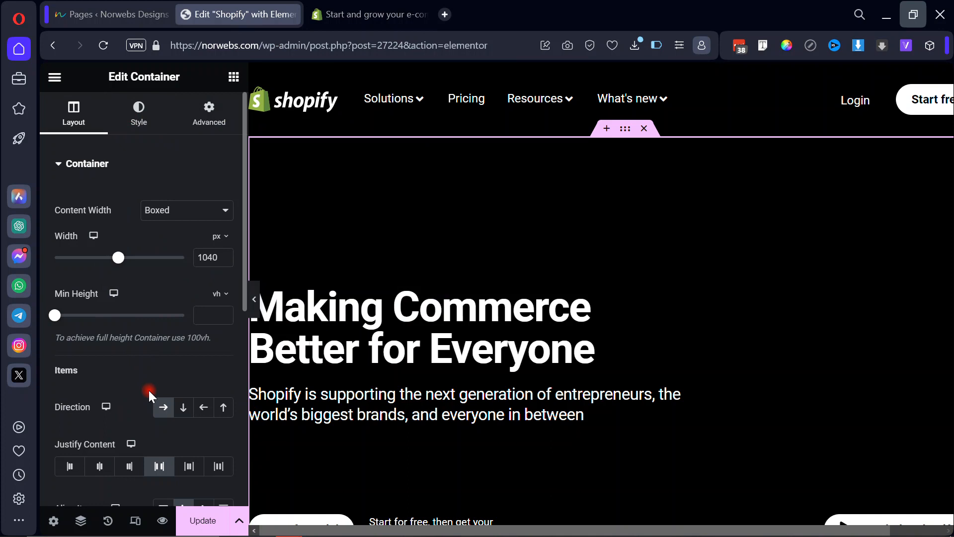
scroll(148, 388, down, 5)
click(90, 346)
text(60)
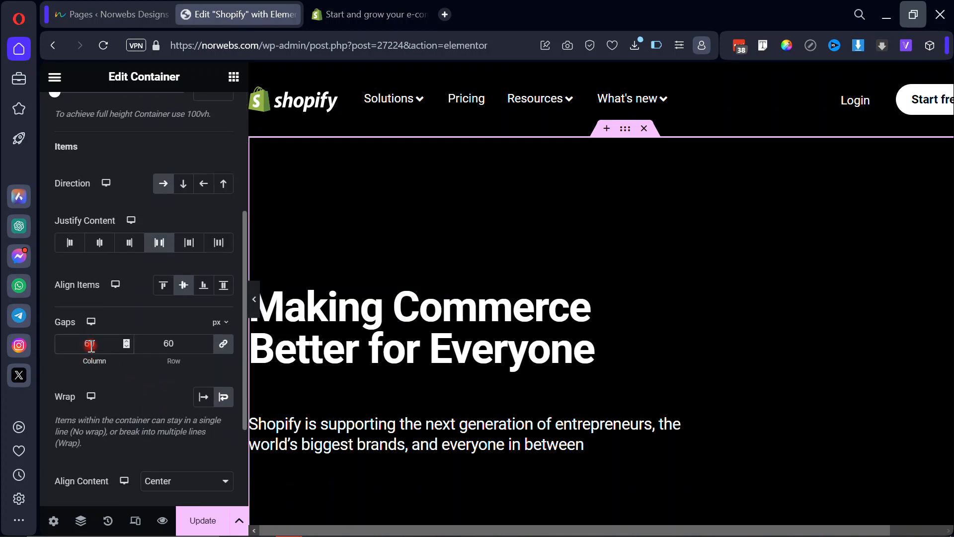
click(255, 302)
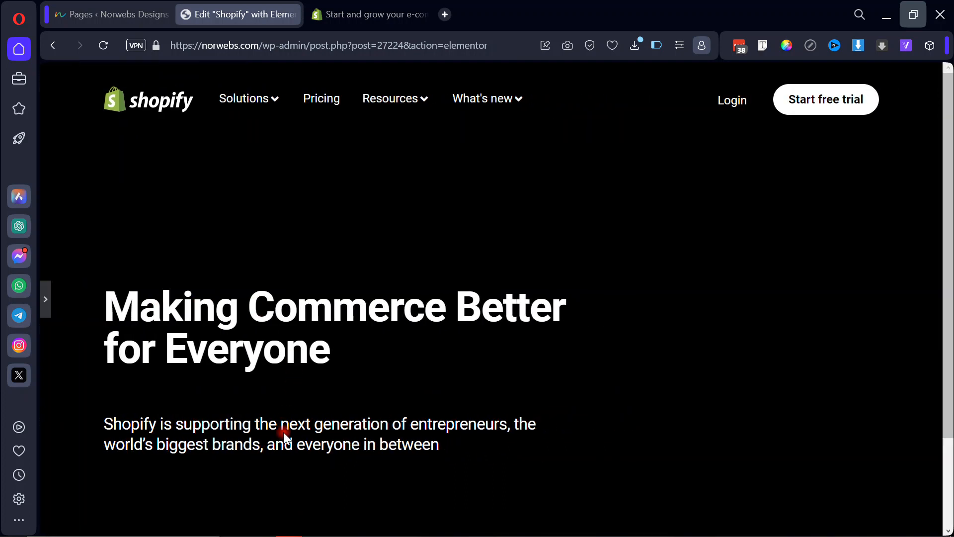
scroll(283, 437, down, 2)
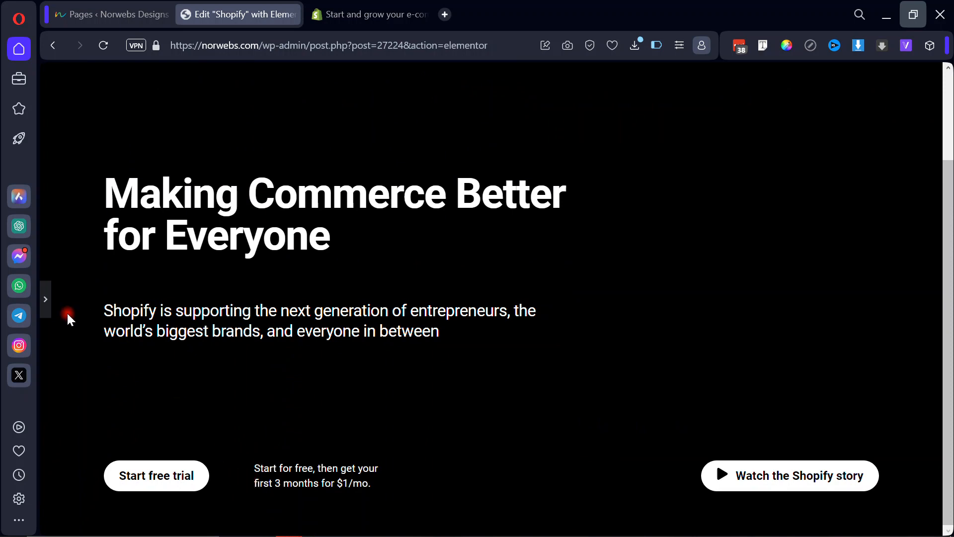
Unlink the hero container's gaps and set the column gap to 20 px and the row gap to 60 px.
click(45, 300)
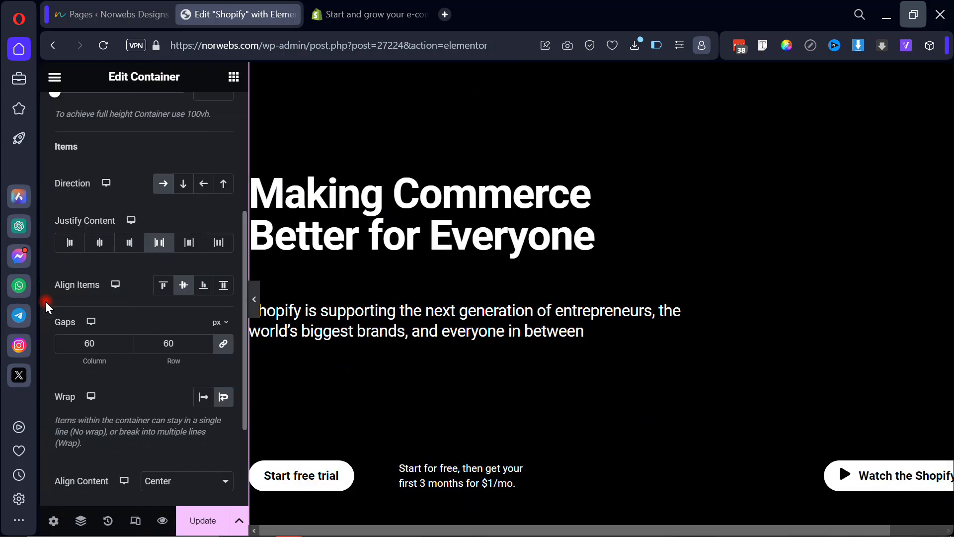
drag(98, 342, 73, 342)
key(BackSpace)
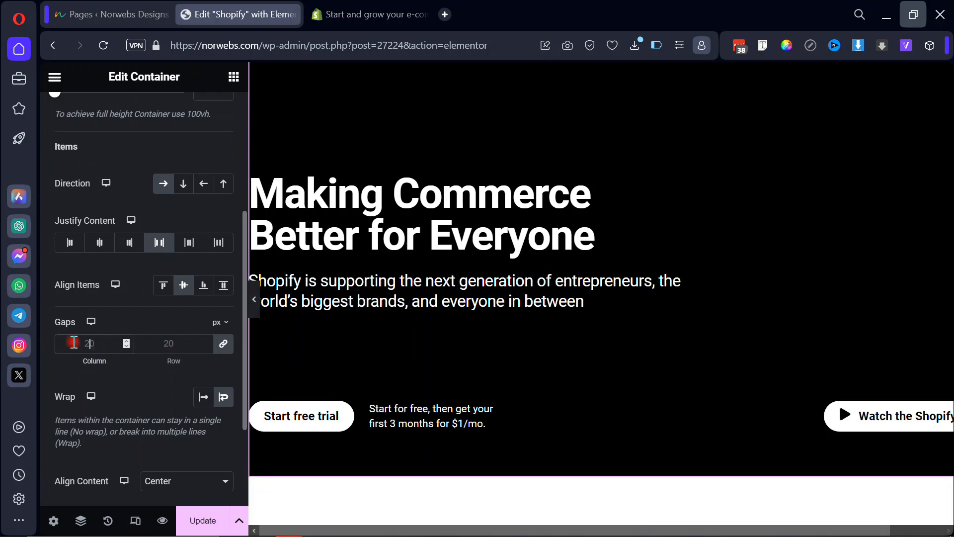
click(220, 351)
click(82, 344)
text(6)
key(BackSpace)
text(20)
click(156, 343)
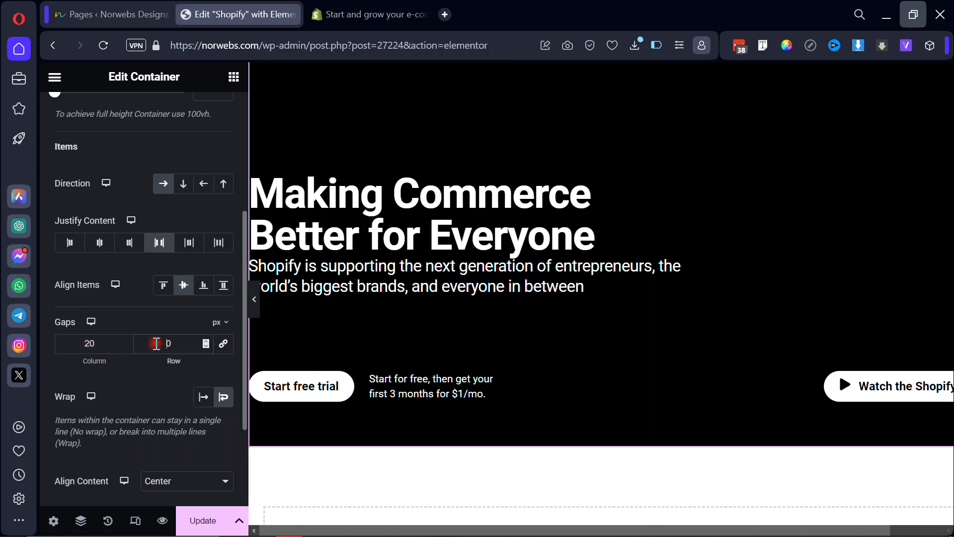
text(6)
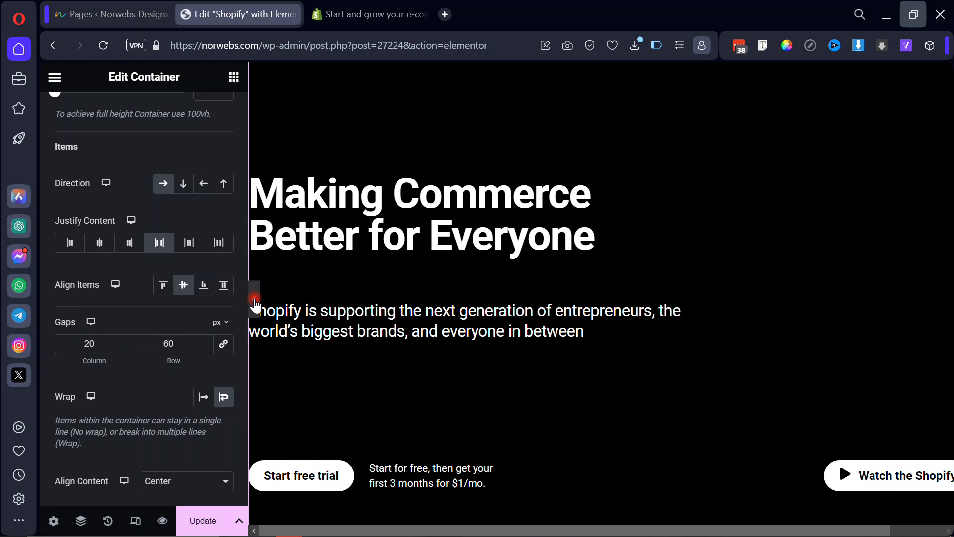
Preview the hero section at full width and compare its vertical spacing with the original Shopify page.
click(254, 298)
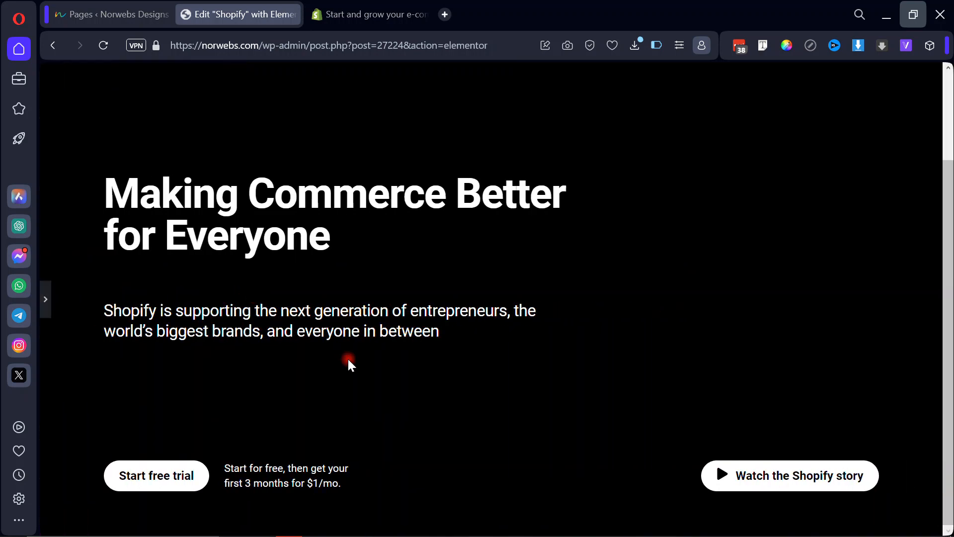
scroll(349, 360, up, 2)
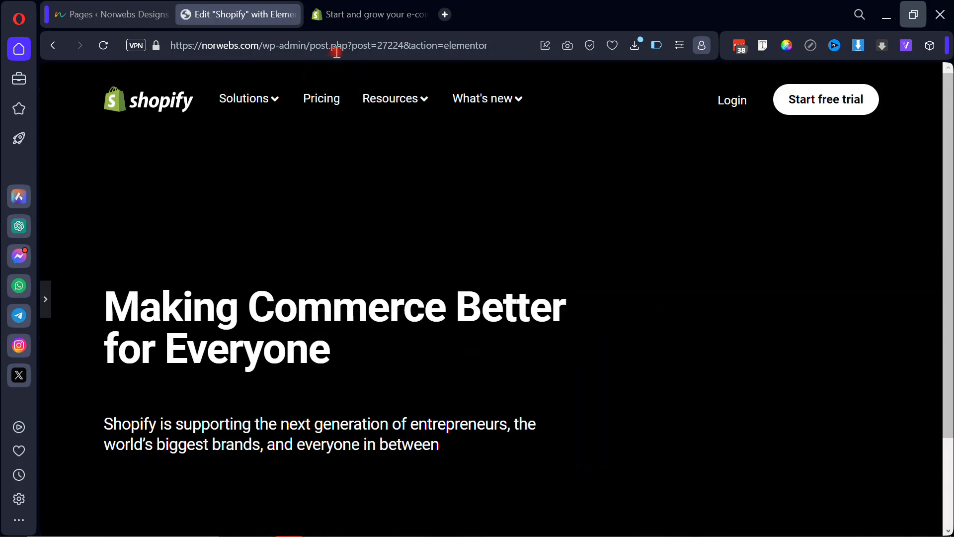
click(356, 13)
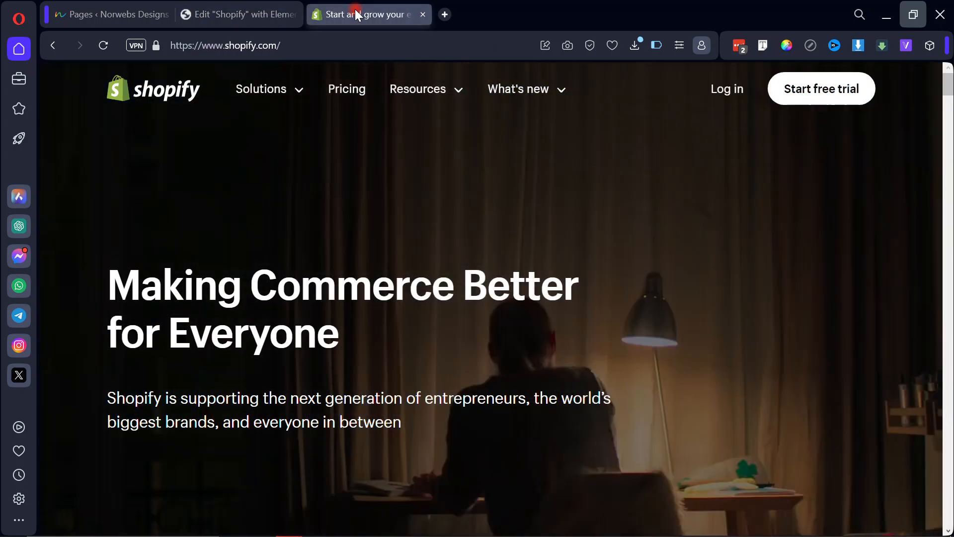
click(245, 7)
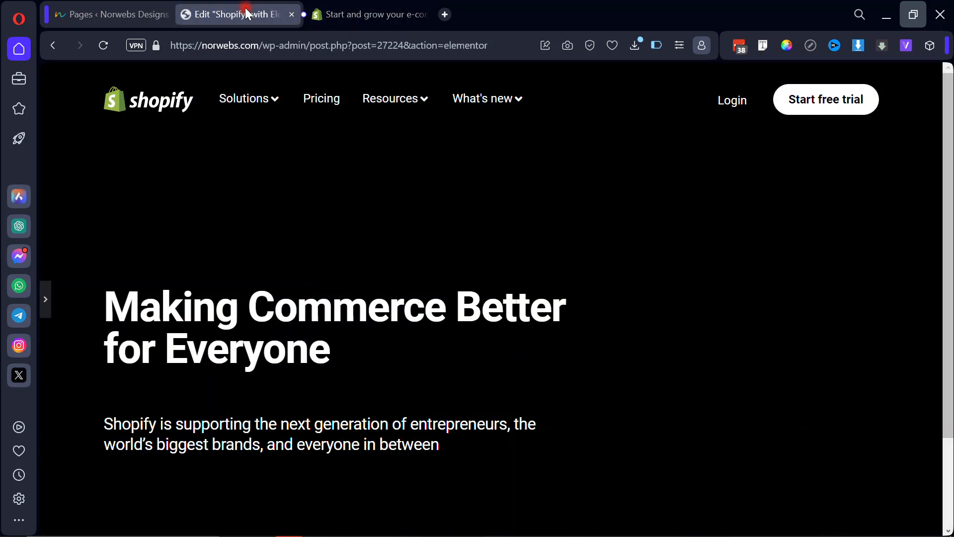
Try a row gap of 40 px on the hero container and compare the preview with the original Shopify page.
click(45, 302)
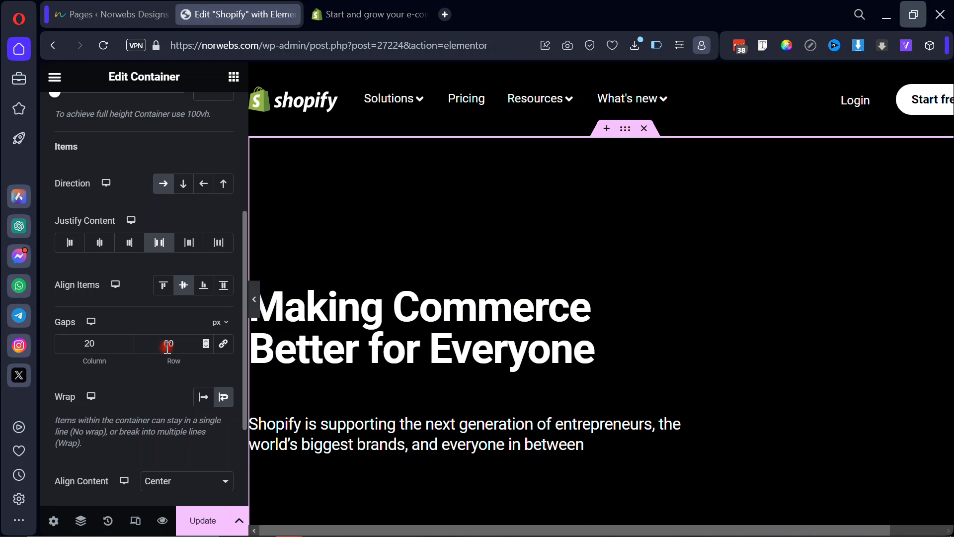
key(BackSpace)
text(4)
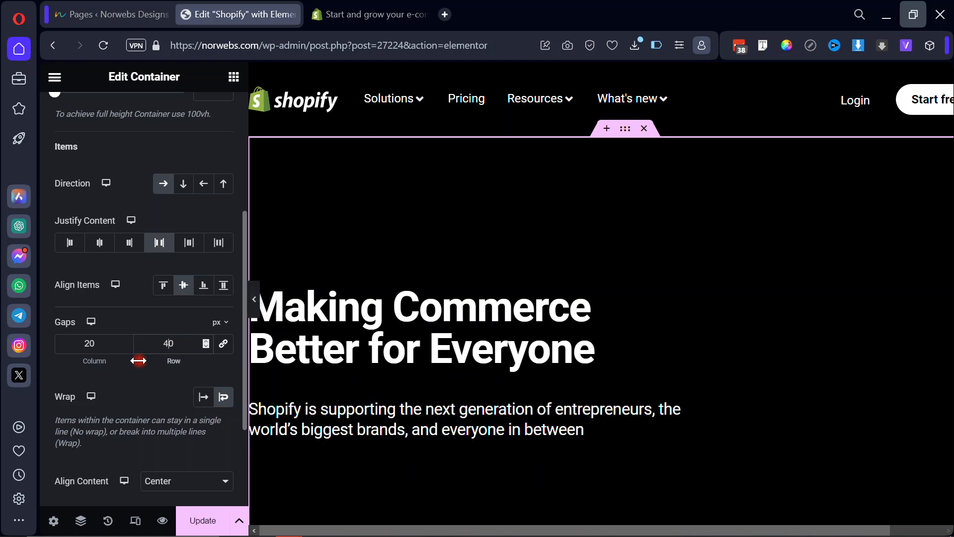
click(254, 307)
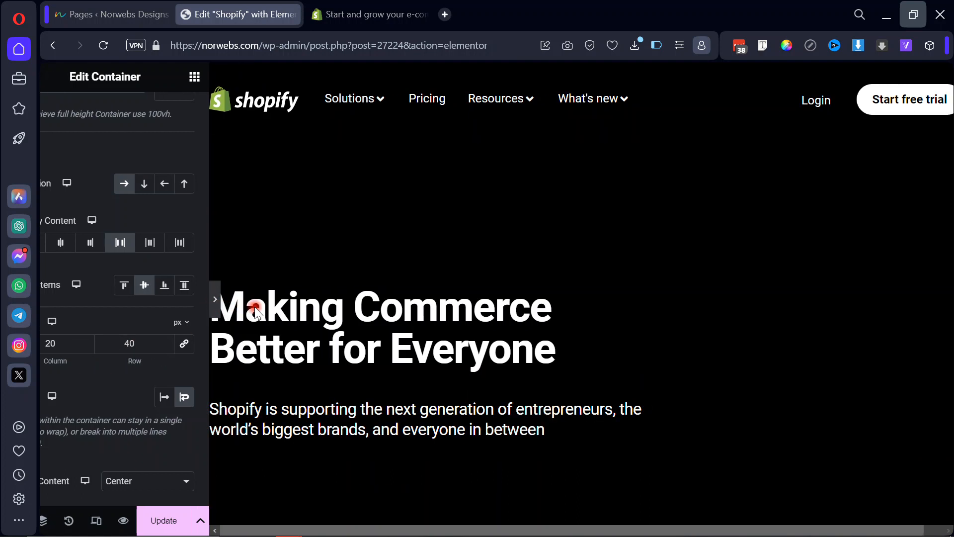
click(338, 15)
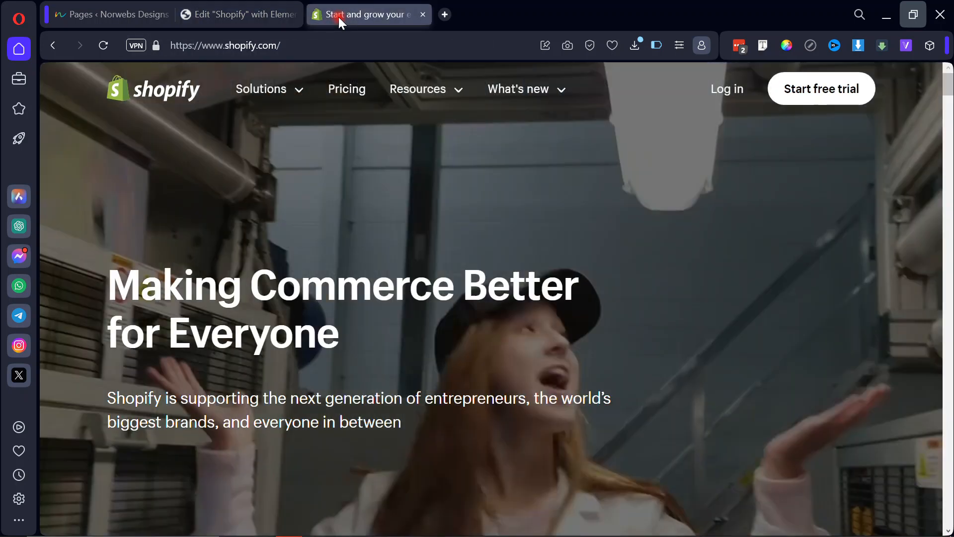
click(244, 12)
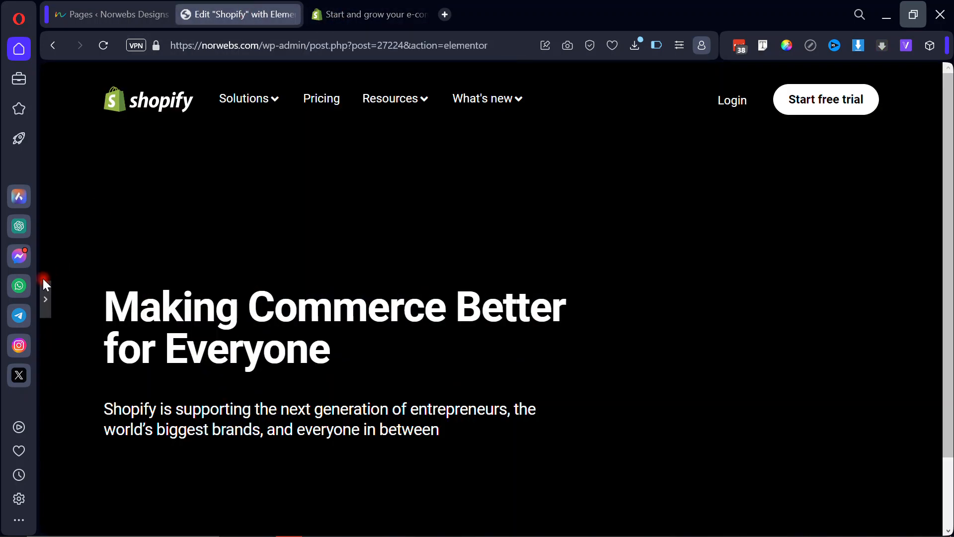
Set the hero container's row gap to 50 px.
click(44, 308)
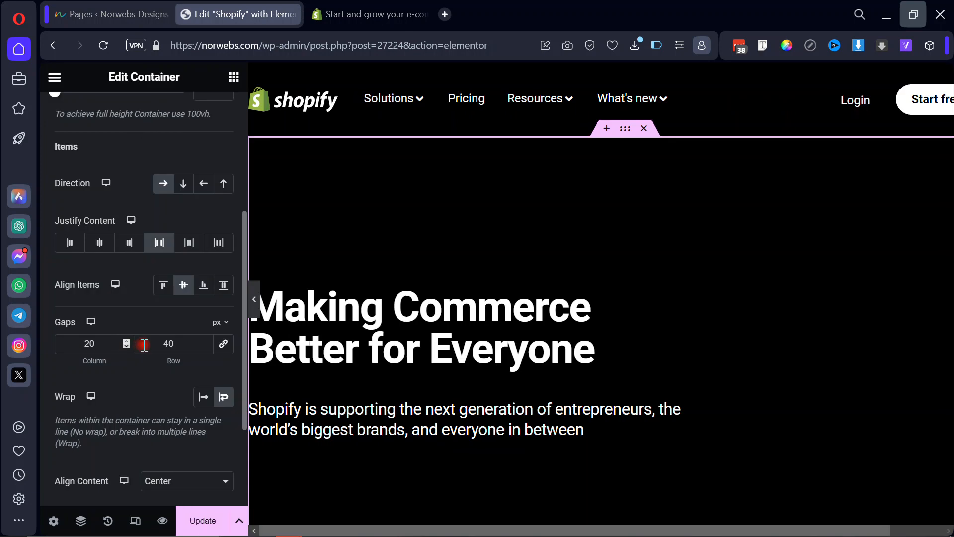
drag(169, 343, 151, 349)
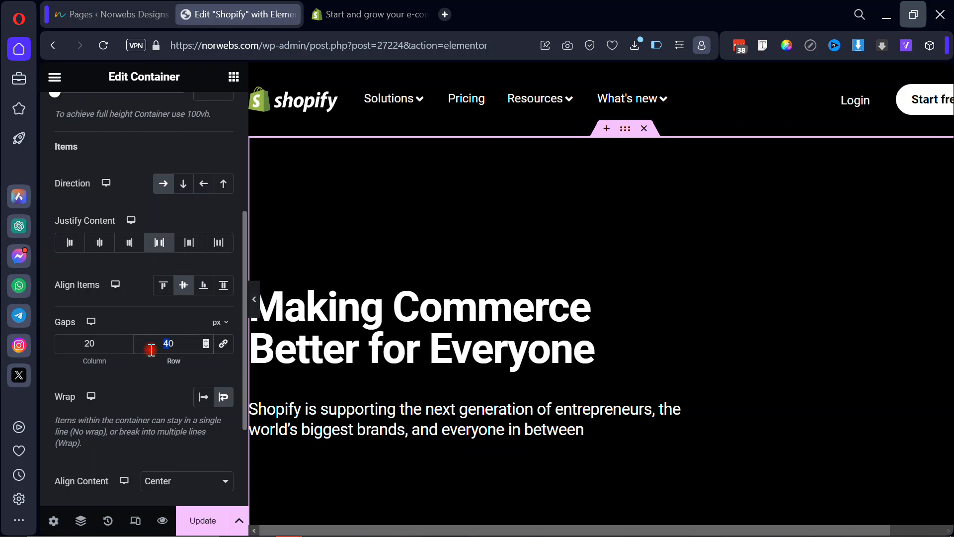
text(5)
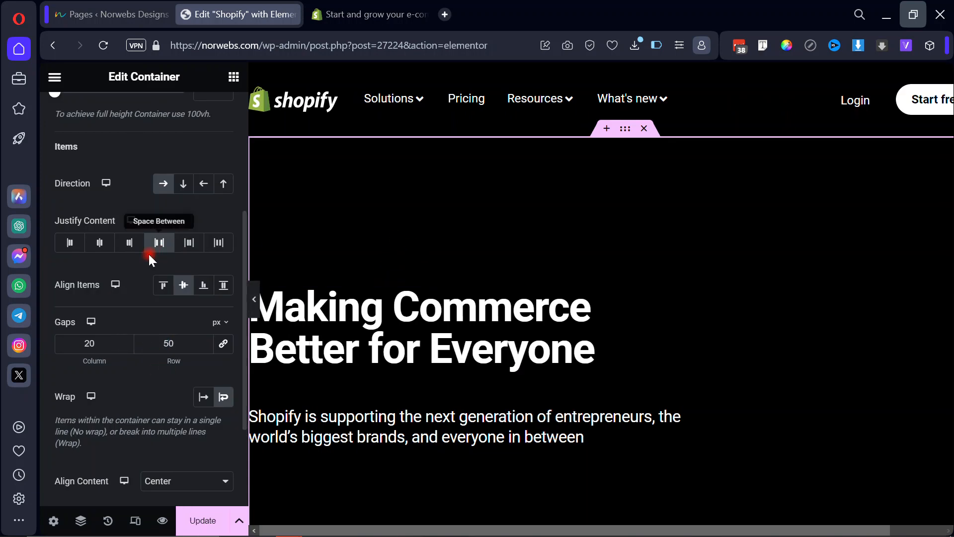
Try a top padding of 160 px on the hero container and compare the preview with the original Shopify page.
scroll(159, 207, up, 5)
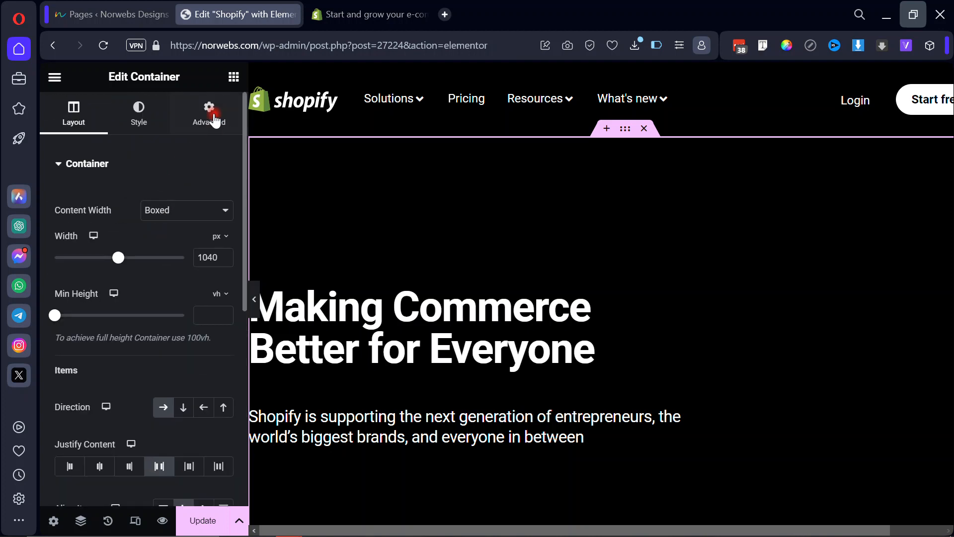
click(214, 120)
click(71, 271)
click(65, 274)
double_click(65, 275)
text(160)
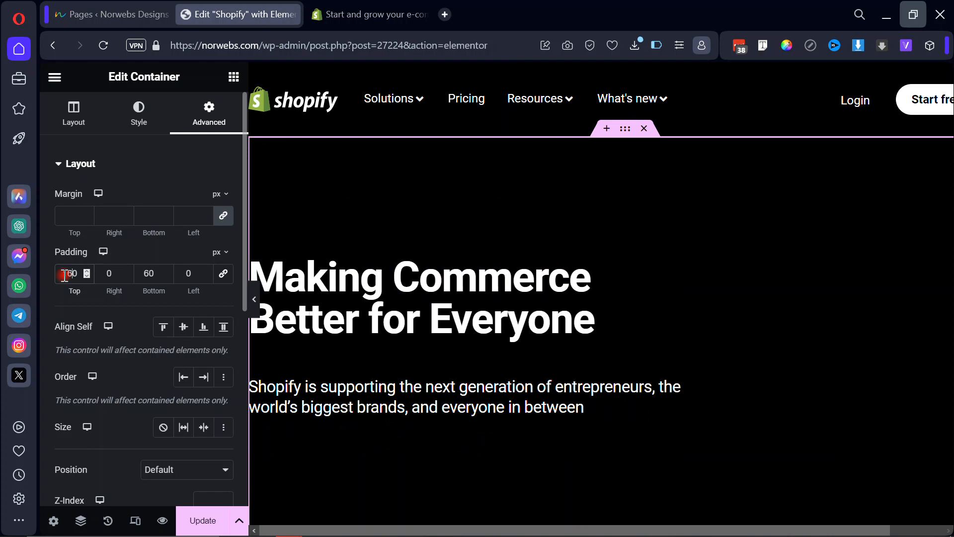
click(254, 299)
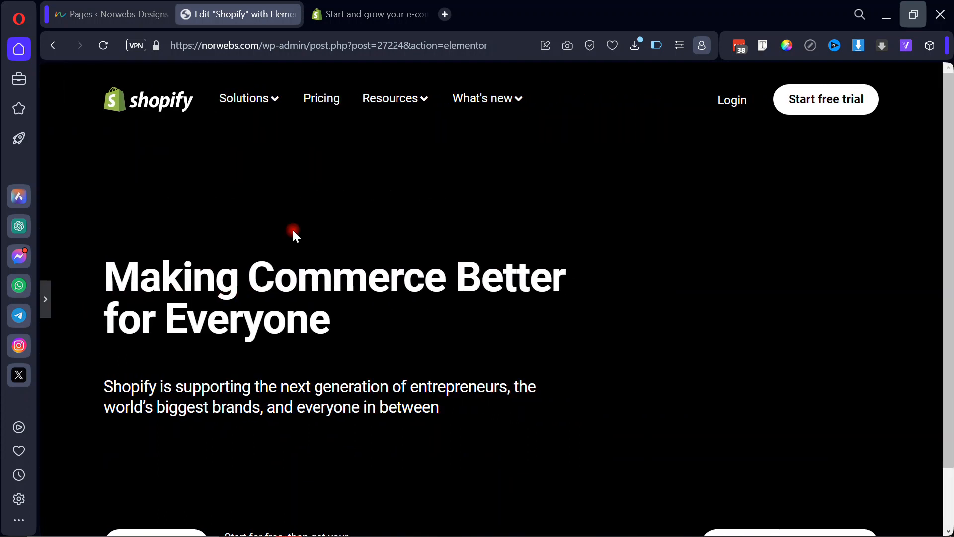
click(344, 20)
click(256, 12)
Set the hero container's top padding to 180 px and compare the preview with the original Shopify page.
click(46, 296)
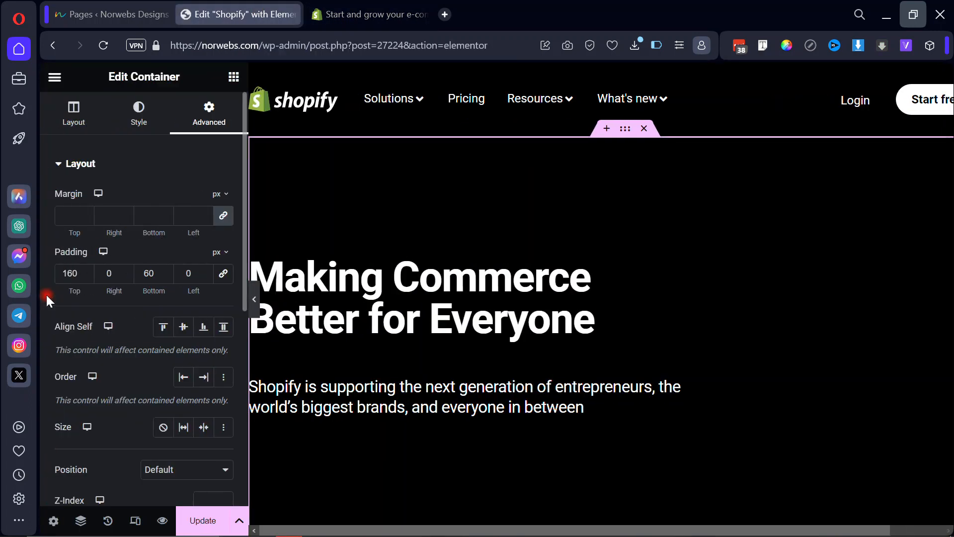
drag(75, 271, 65, 284)
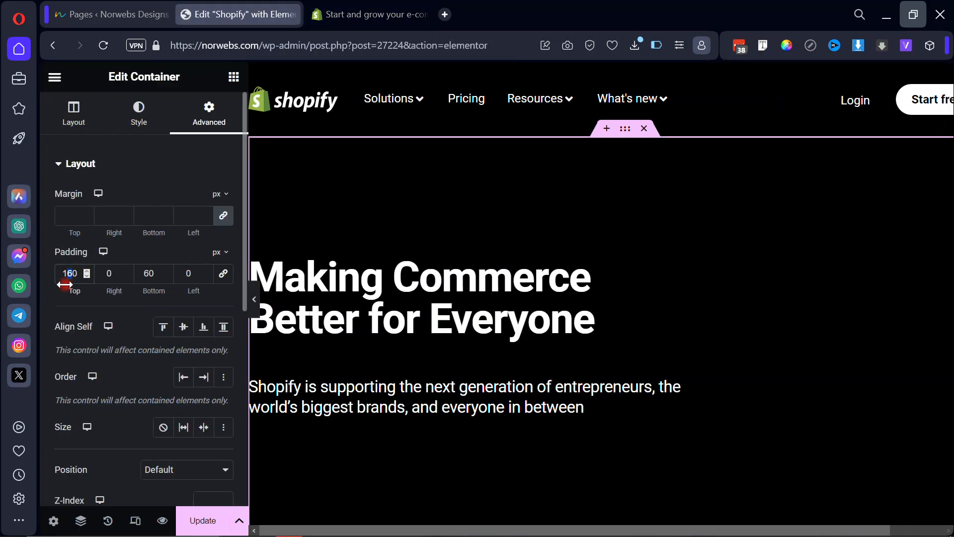
text(8)
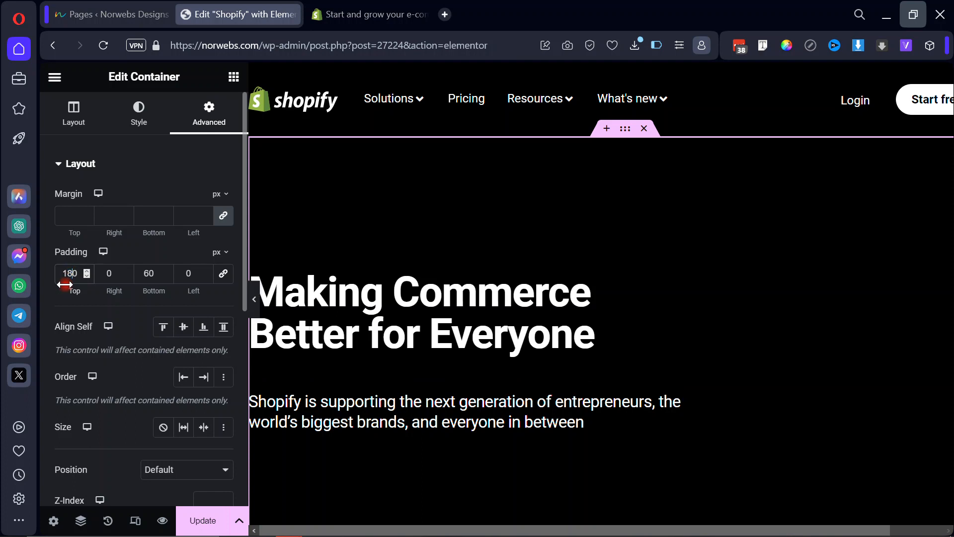
click(254, 300)
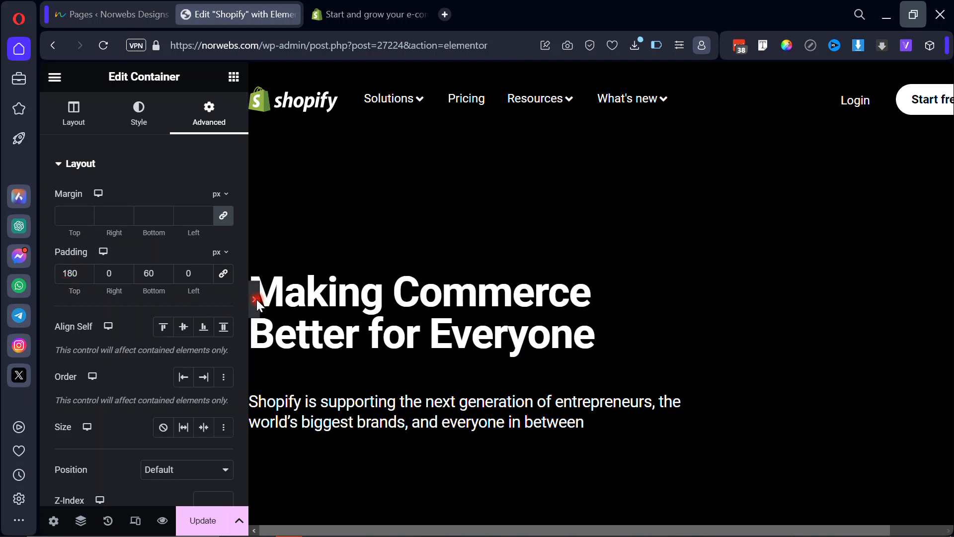
scroll(380, 235, down, 1)
scroll(379, 235, up, 1)
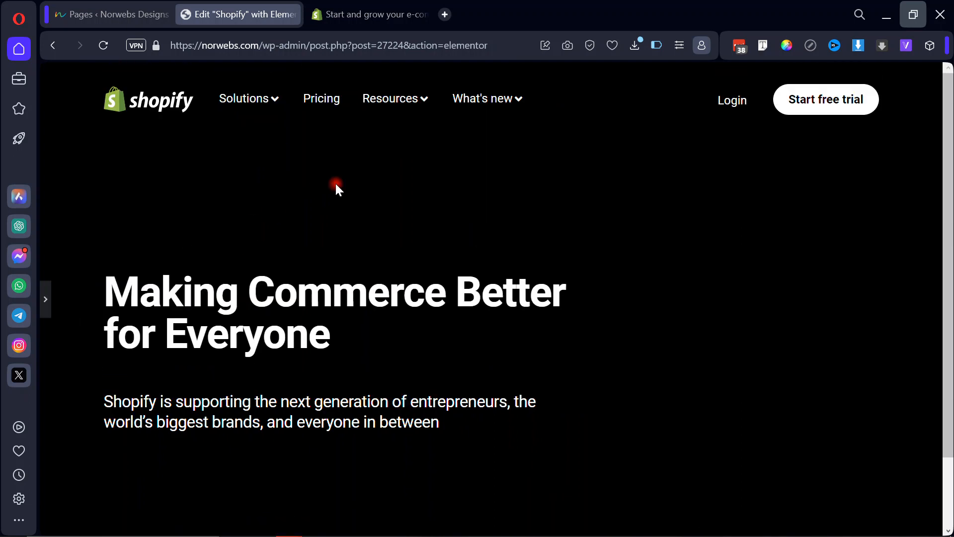
click(360, 10)
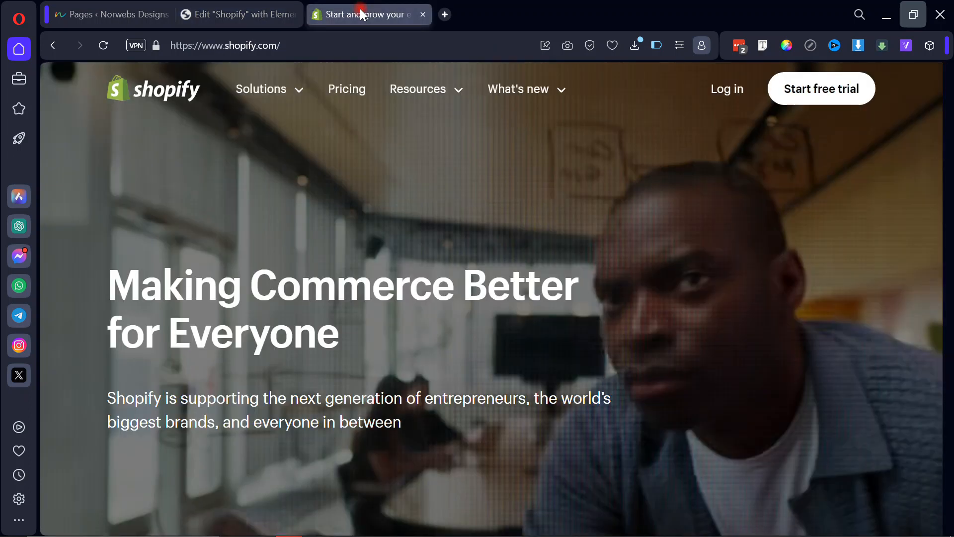
click(240, 12)
Set the hero container's background type to video.
click(49, 304)
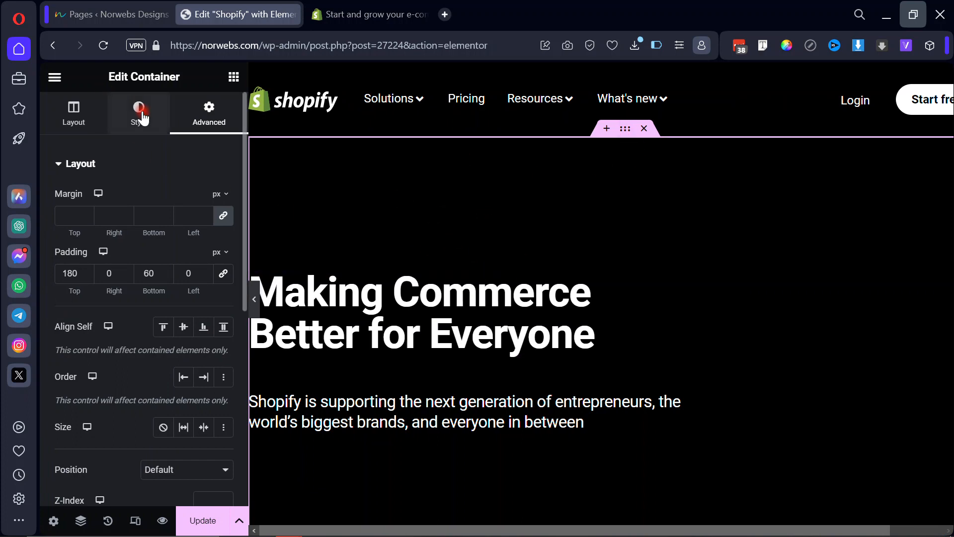
click(143, 118)
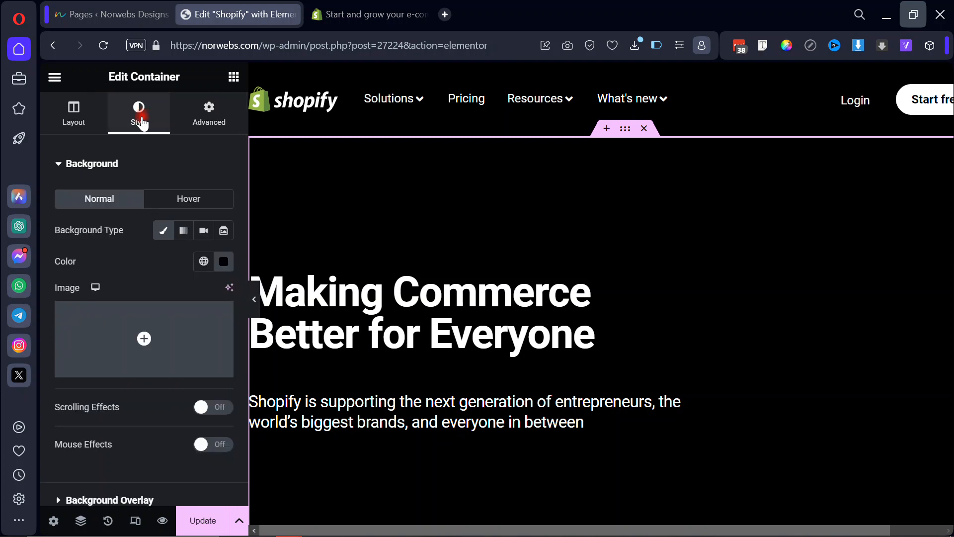
click(202, 231)
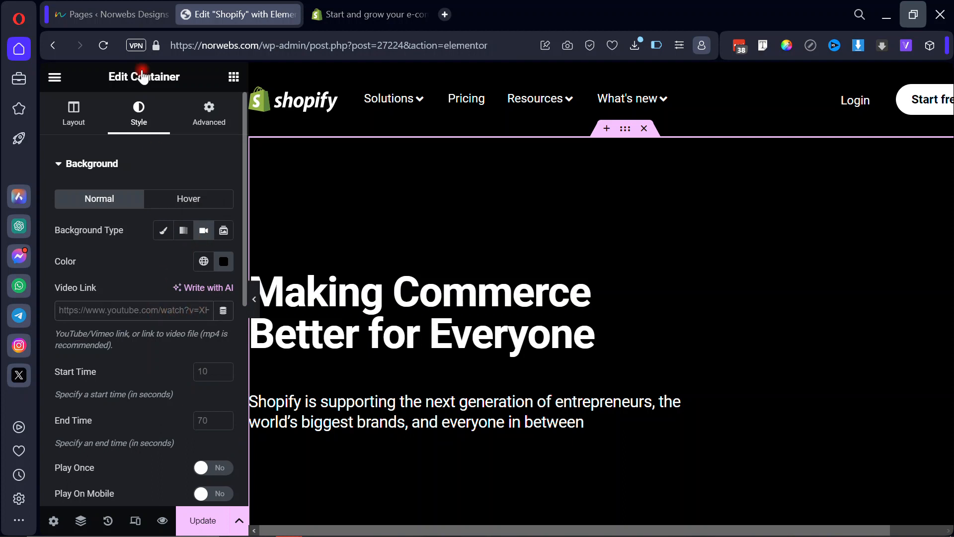
click(131, 16)
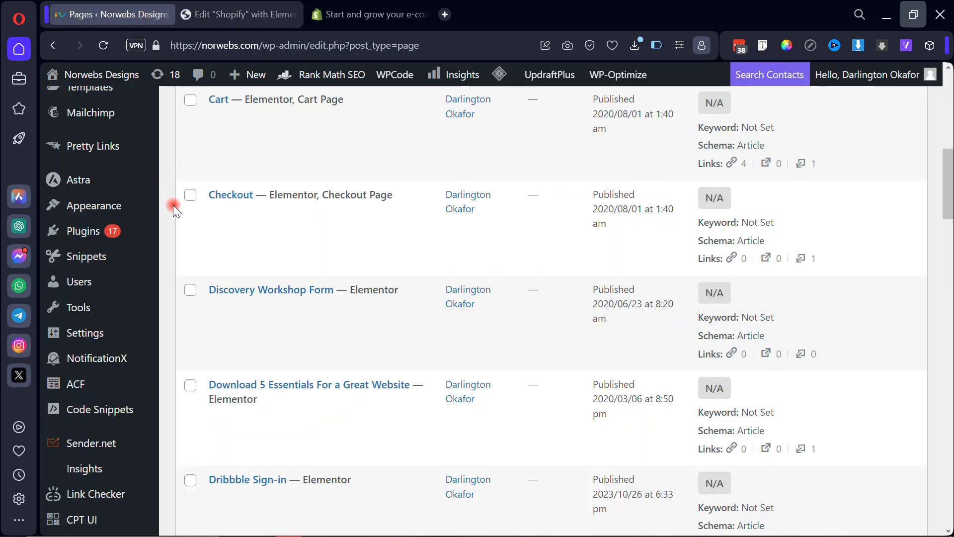
scroll(174, 191, up, 8)
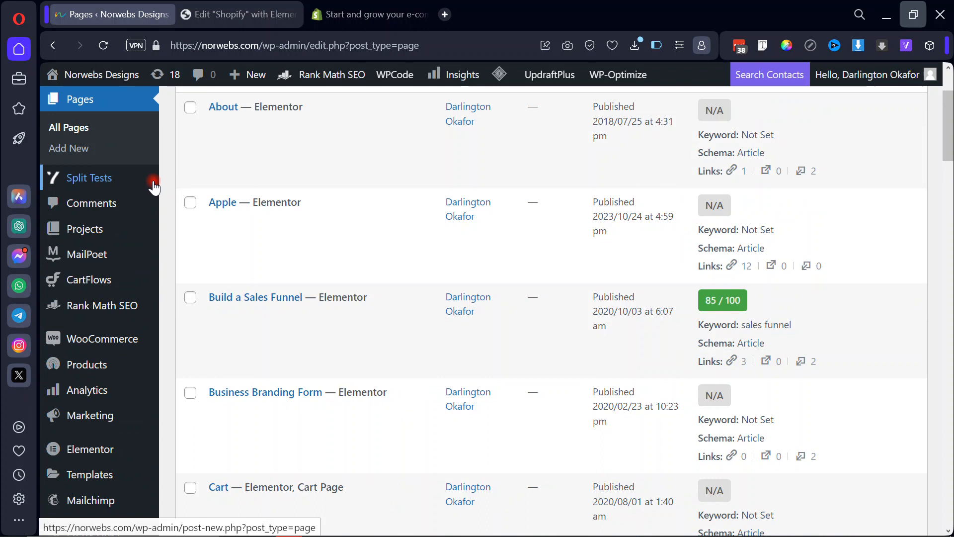
scroll(154, 187, up, 2)
mouse_move(98, 191)
click(191, 219)
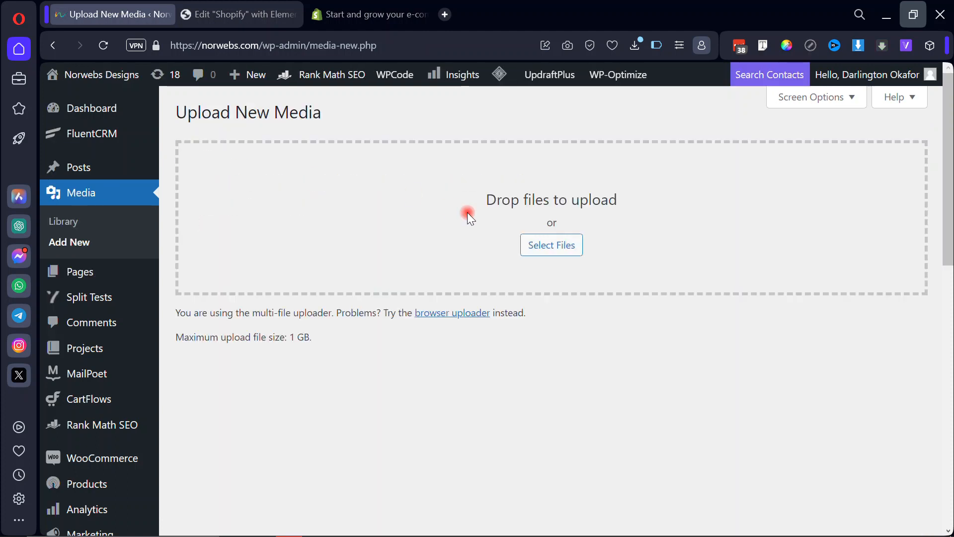
click(536, 247)
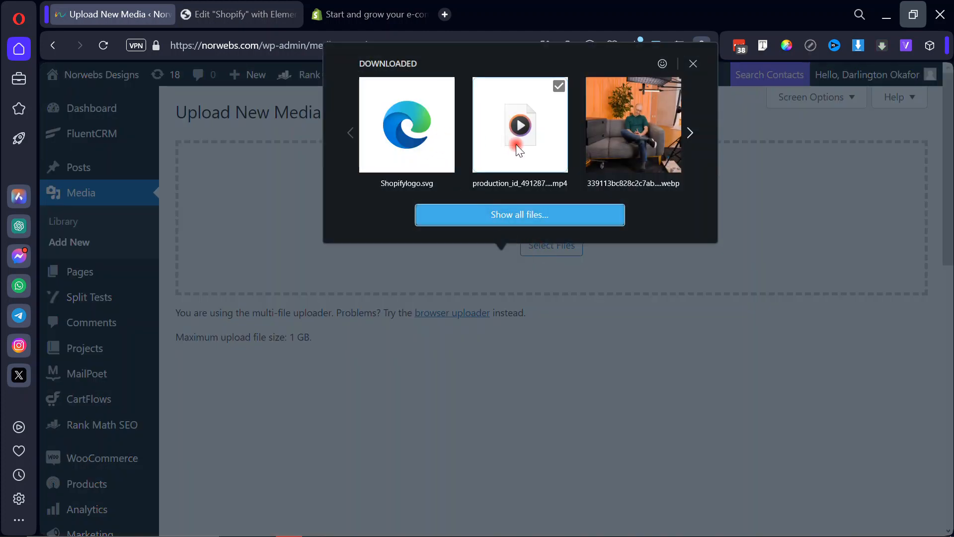
click(527, 150)
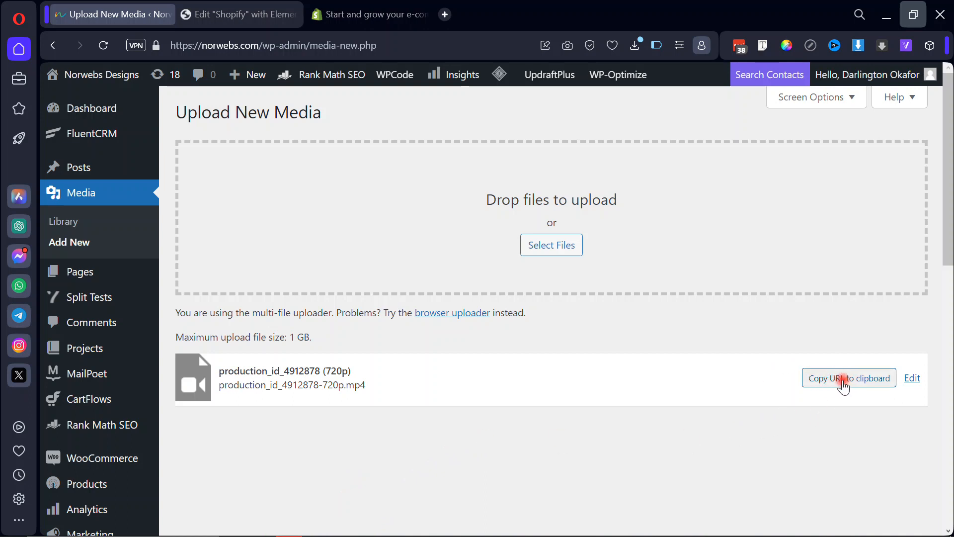
Use the uploaded video's URL as the hero container's background video link in Elementor and enable Play On Mobile.
click(844, 381)
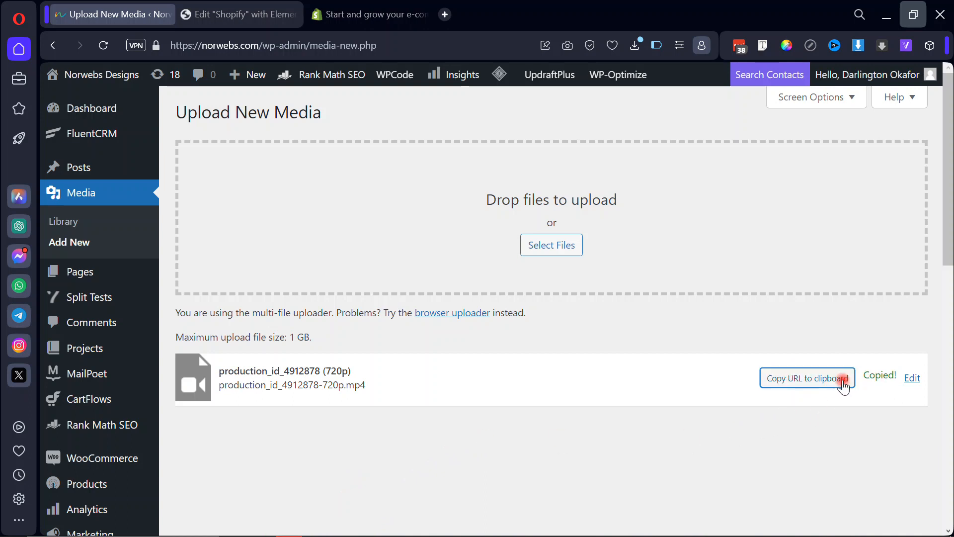
click(256, 15)
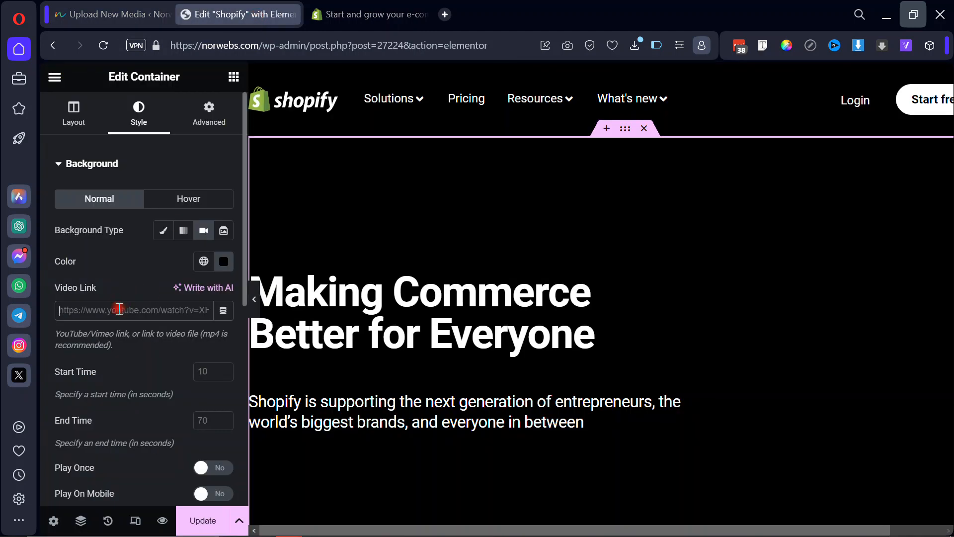
key(ctrl+v)
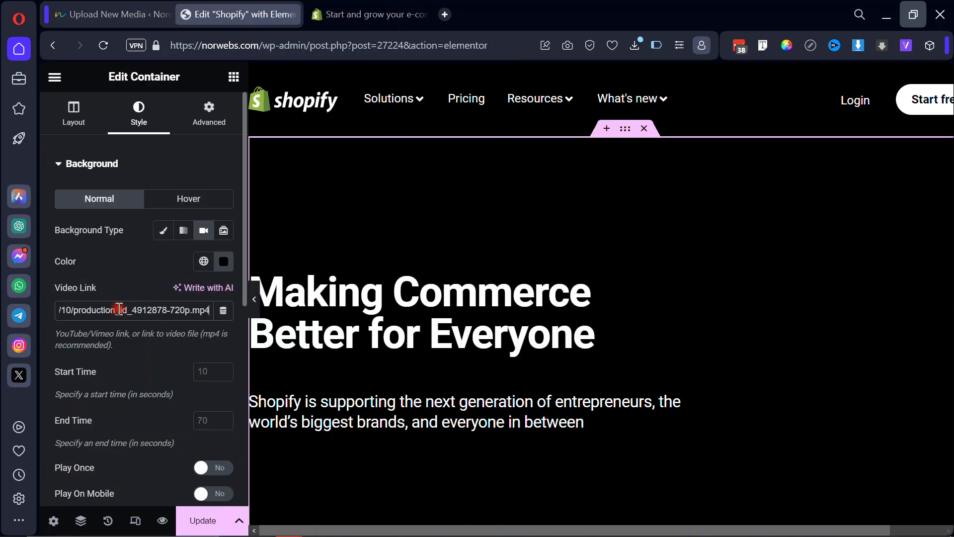
click(150, 343)
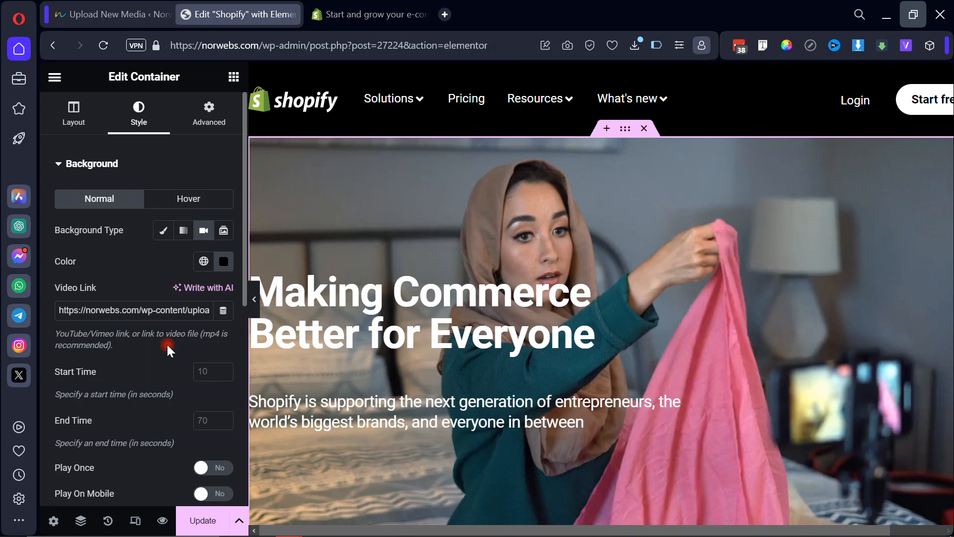
scroll(167, 346, down, 4)
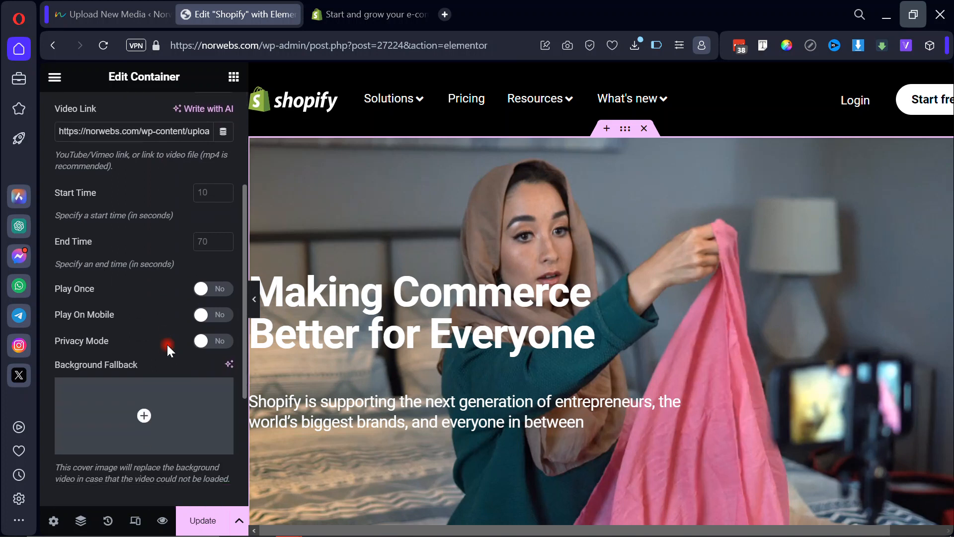
click(209, 314)
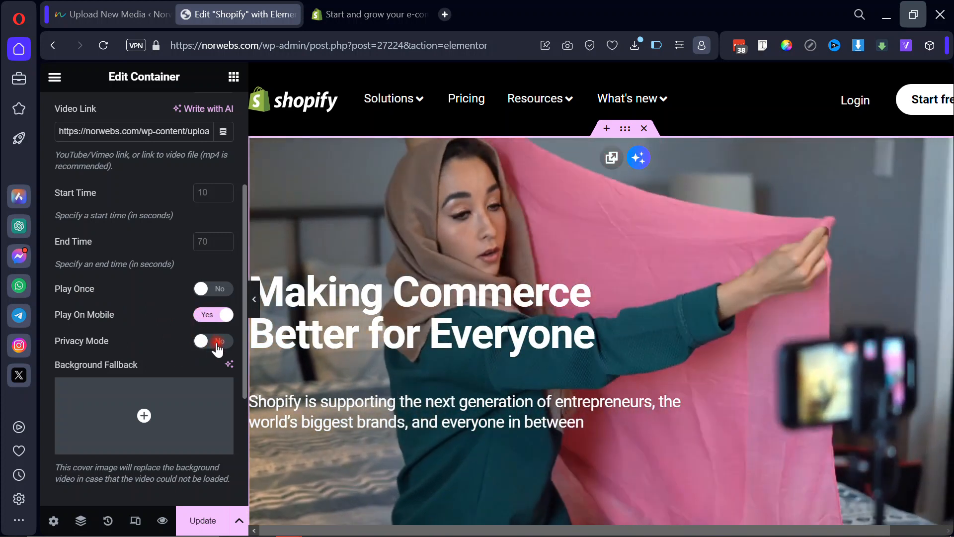
Enable Privacy Mode for the hero's background video and try to upload 339113bc828c2c7ab760a434e1703b93.webp as the background fallback image.
click(217, 346)
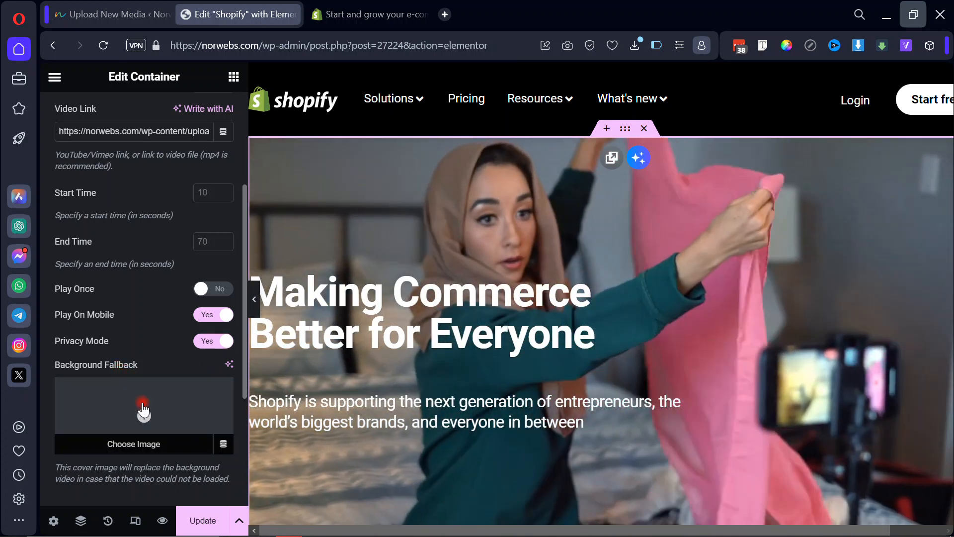
click(143, 411)
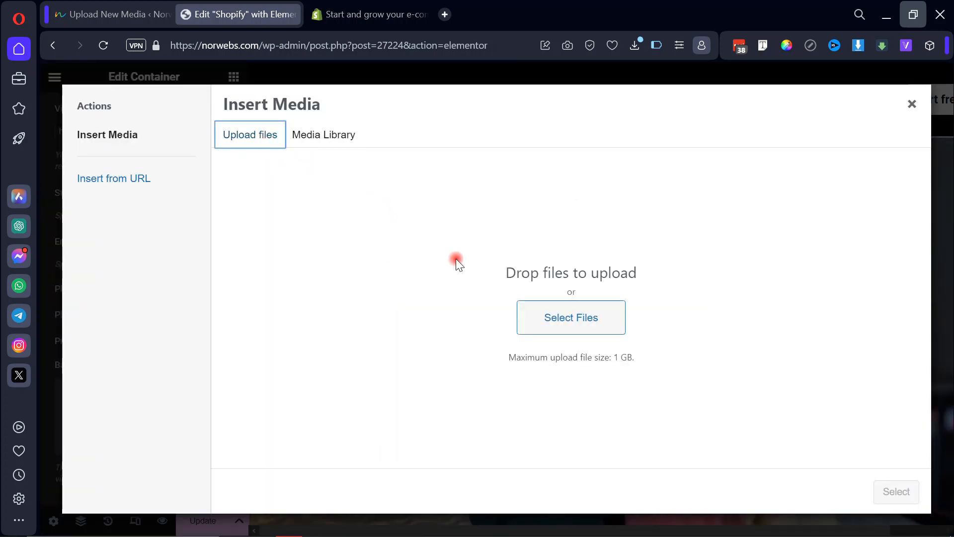
click(530, 305)
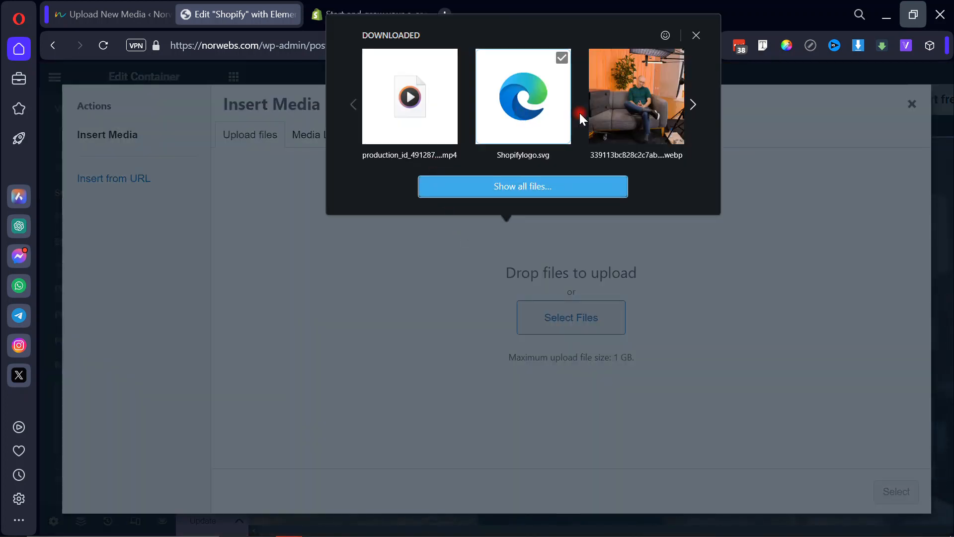
click(621, 117)
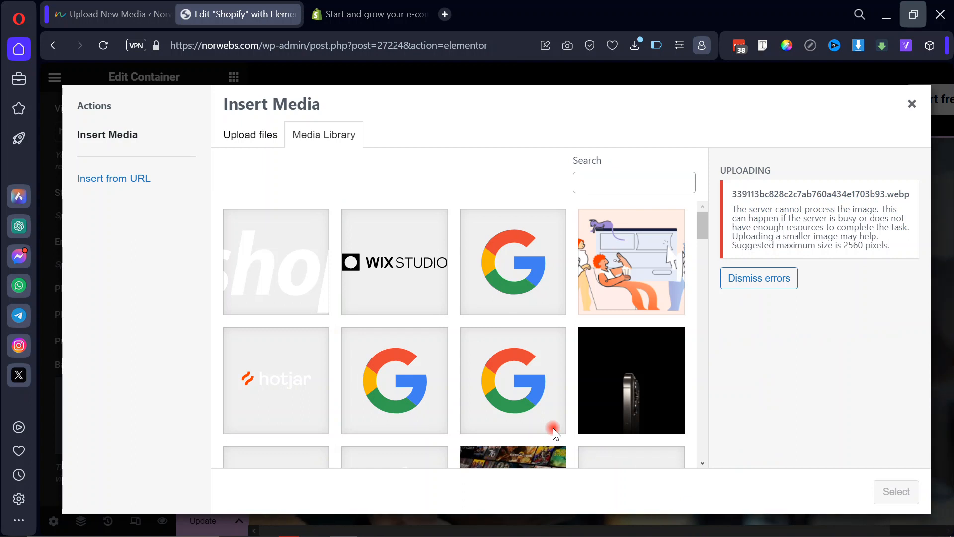
click(779, 280)
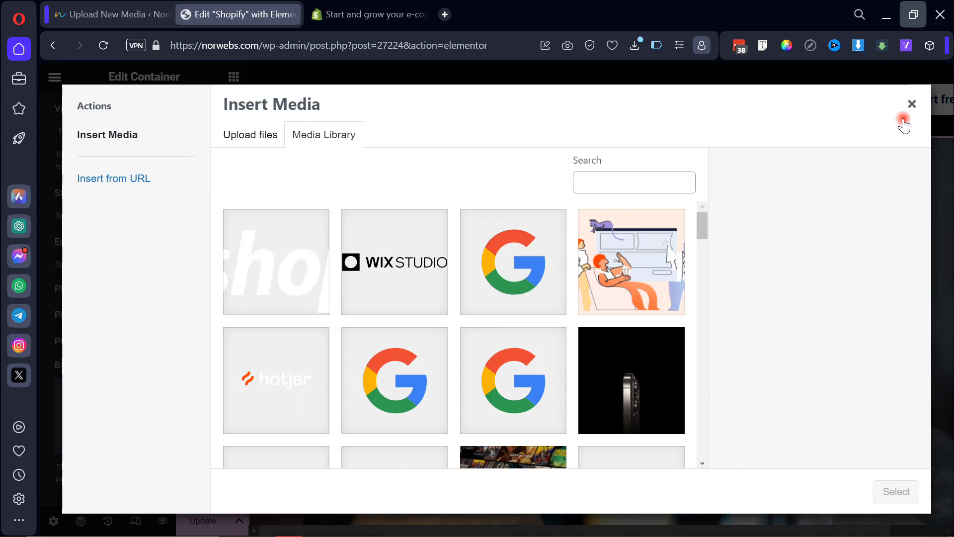
click(912, 105)
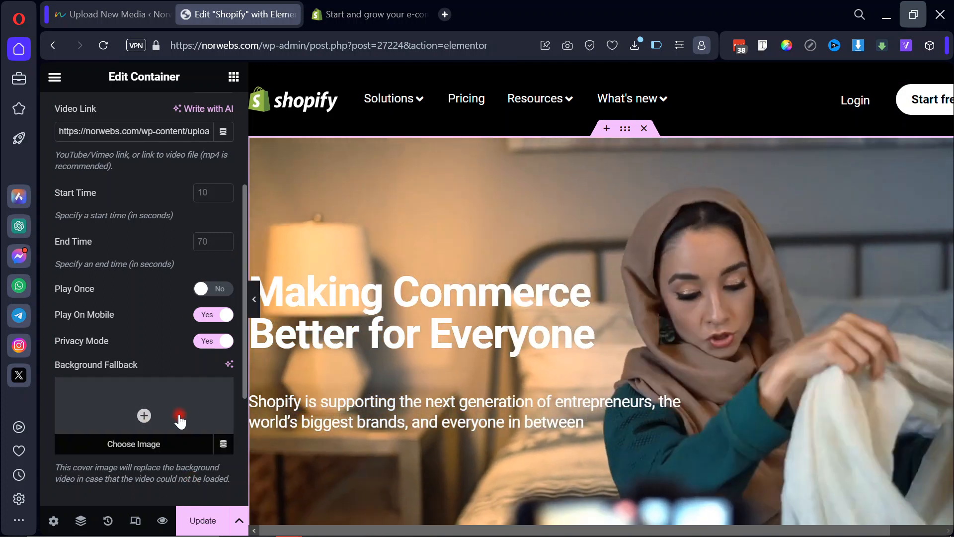
Try once more to upload the downloaded .webp photo for the hero's background fallback, and close the media window.
click(182, 417)
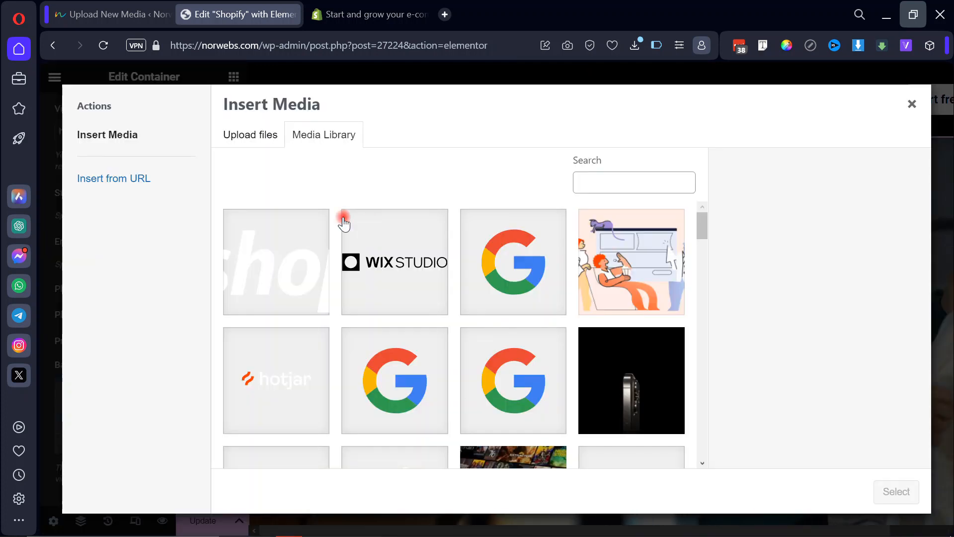
click(262, 142)
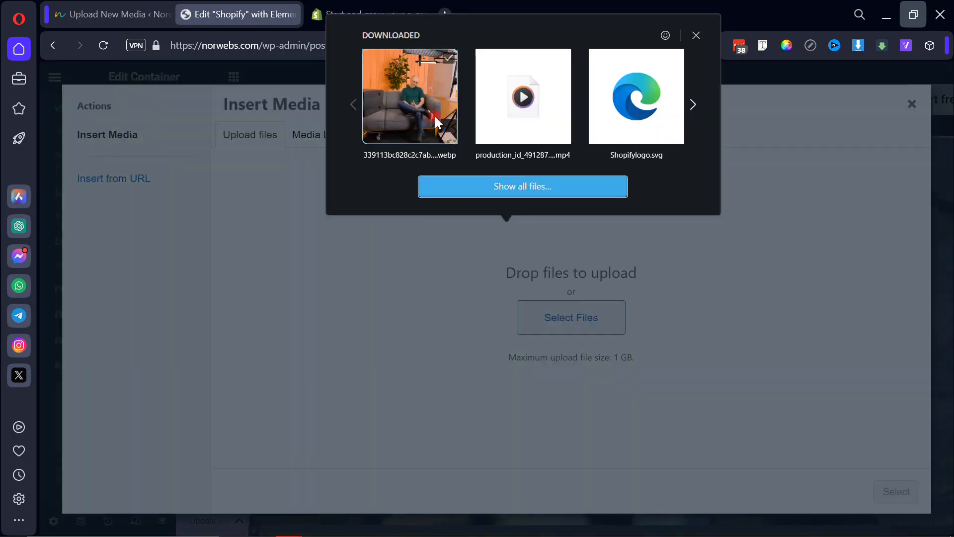
drag(434, 116, 762, 289)
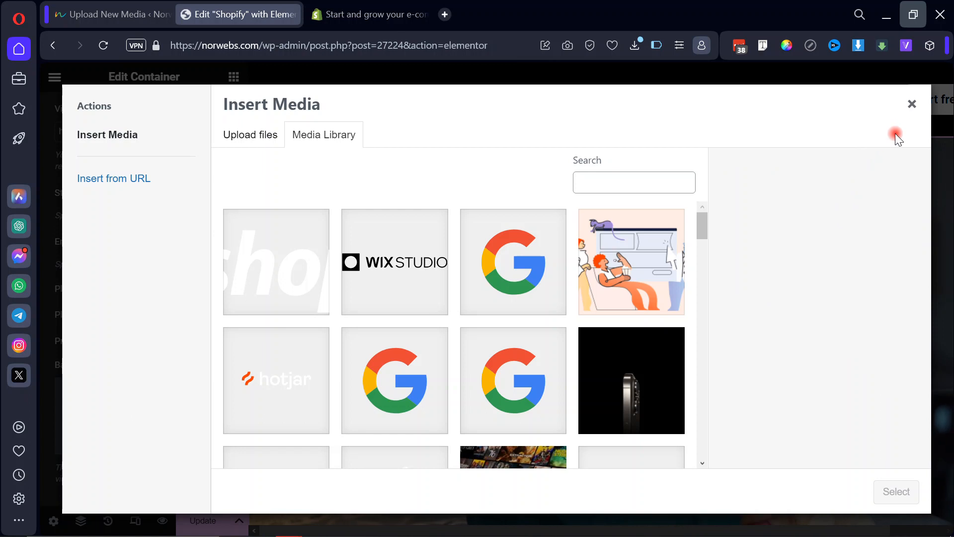
key(Escape)
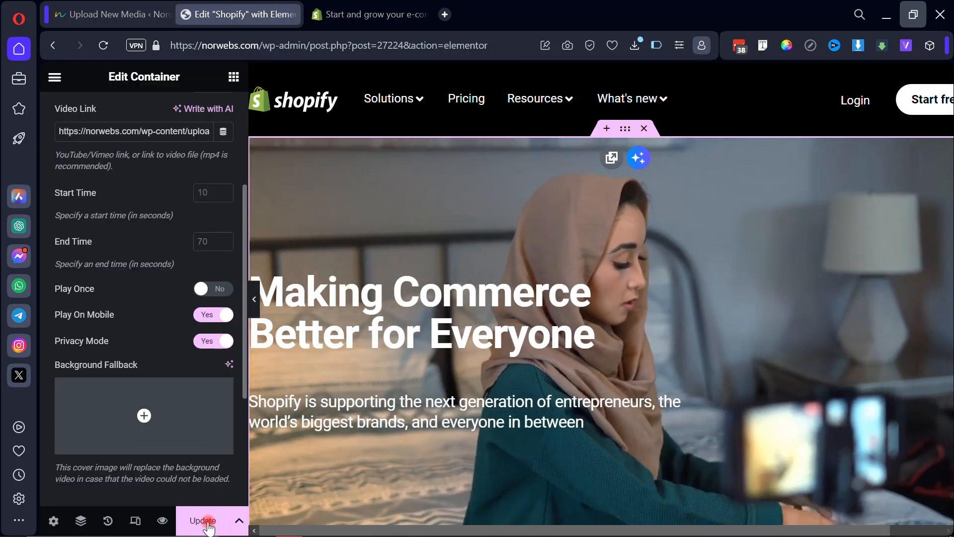
Save the page changes and reload the Elementor editor.
click(207, 521)
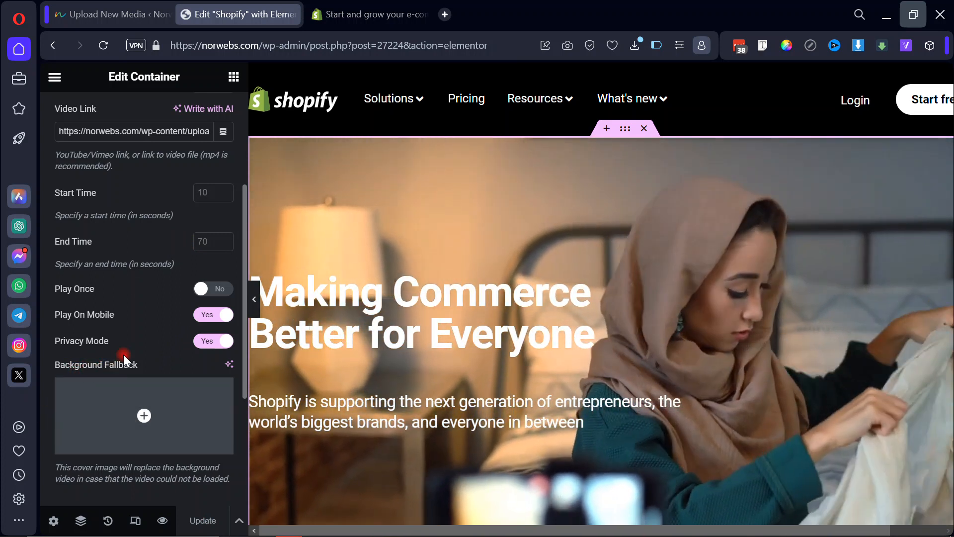
click(106, 43)
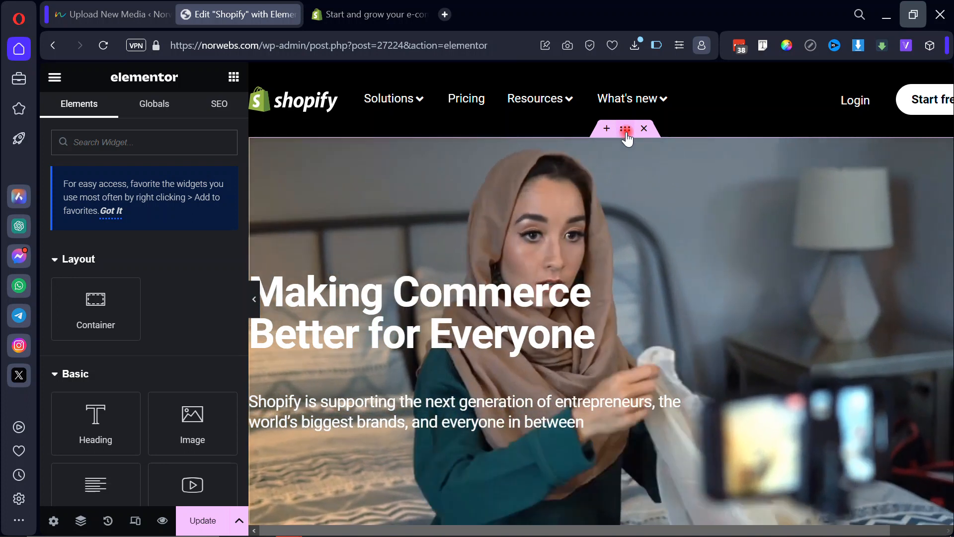
Upload 339113bc828c2c7ab760a434e1703b93.webp and select it as the hero container's background fallback image.
click(626, 130)
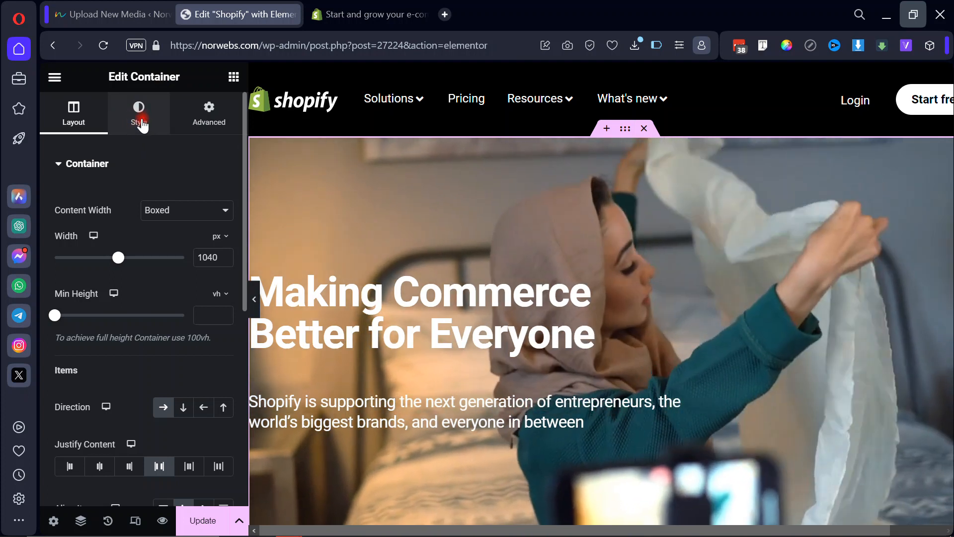
click(139, 132)
scroll(140, 356, down, 6)
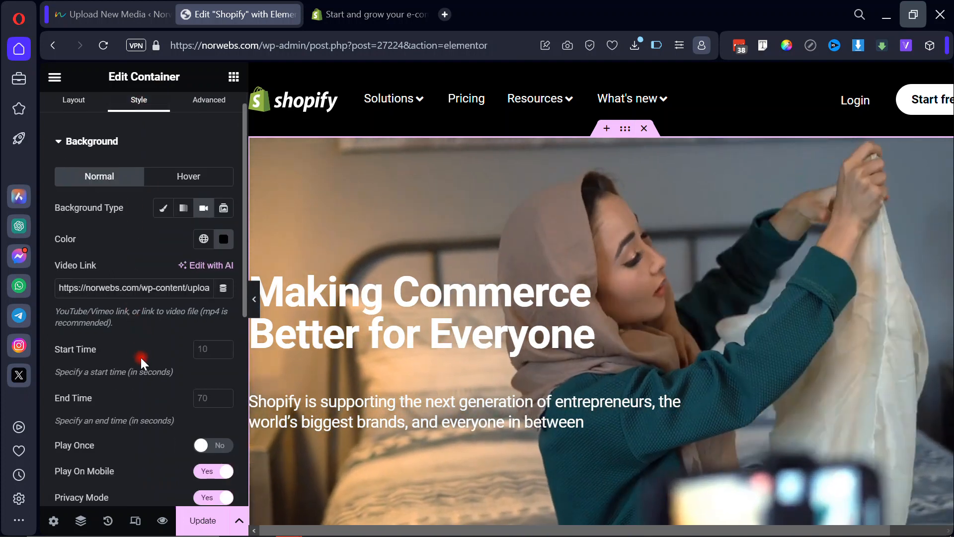
scroll(141, 364, down, 2)
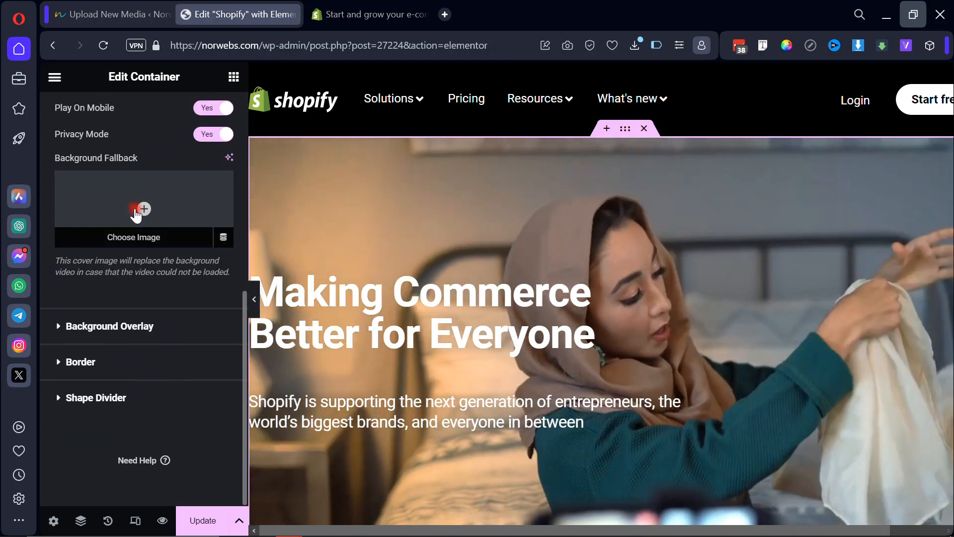
click(141, 209)
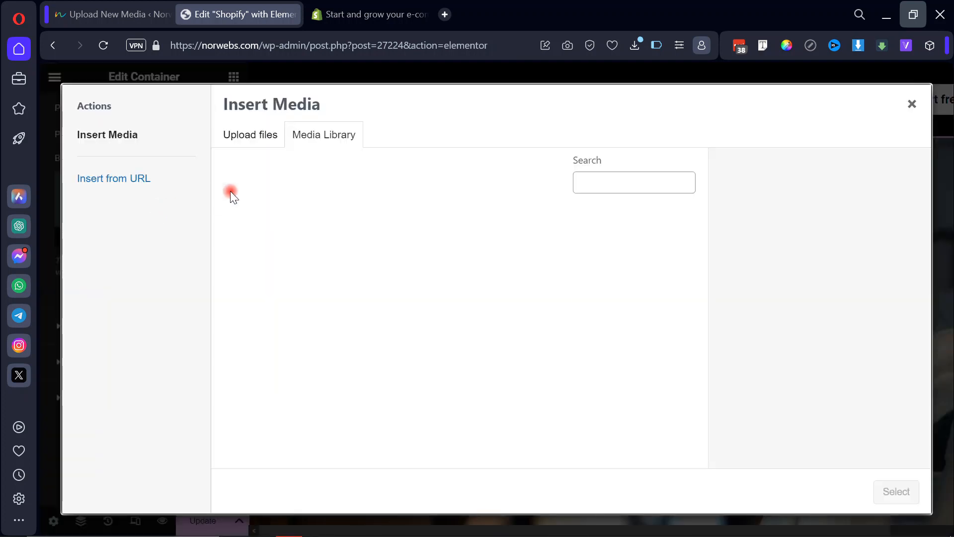
click(251, 138)
click(560, 321)
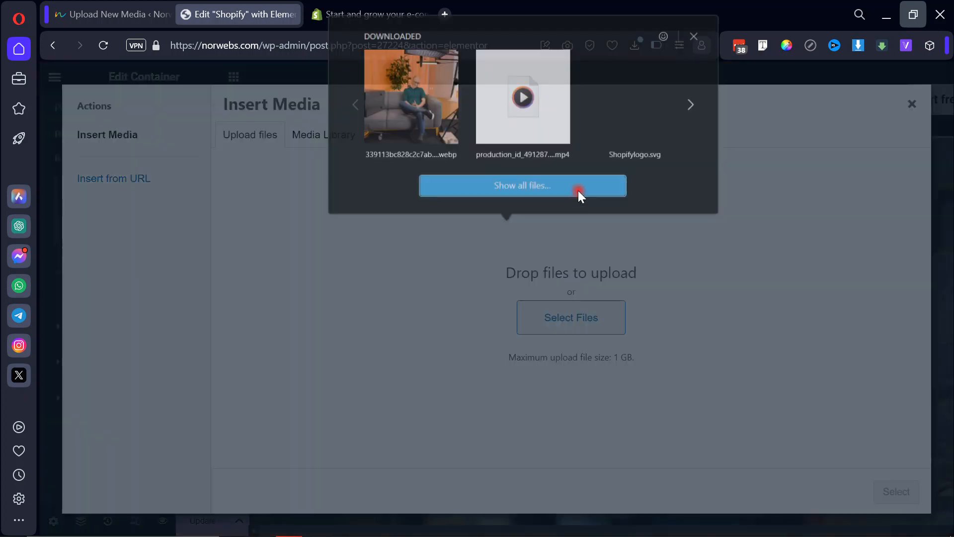
click(417, 109)
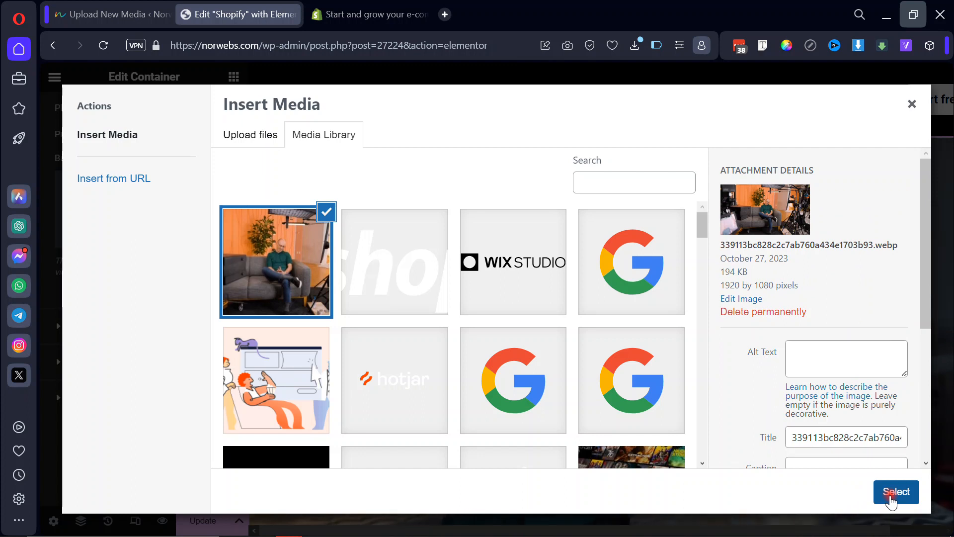
click(891, 502)
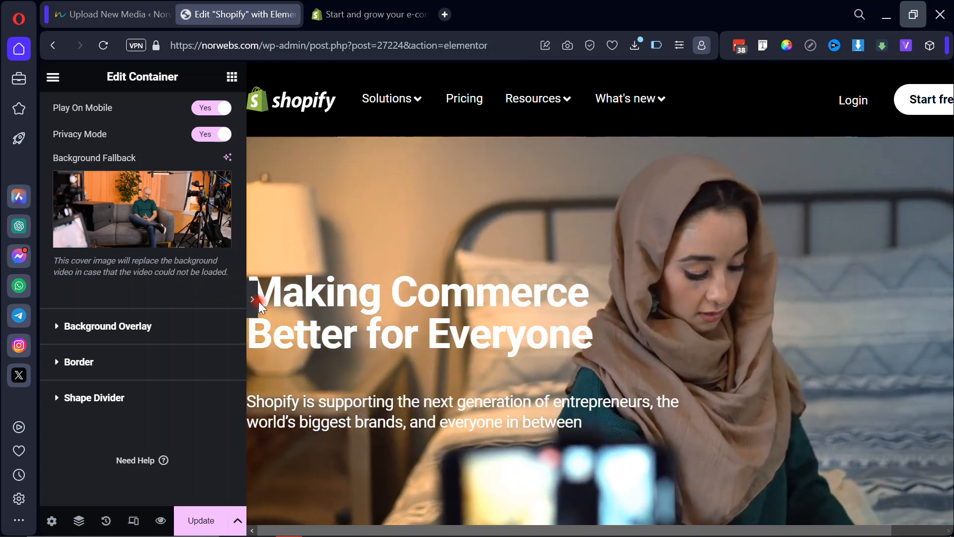
Preview the hero section at full width and compare it with the original Shopify homepage.
click(258, 300)
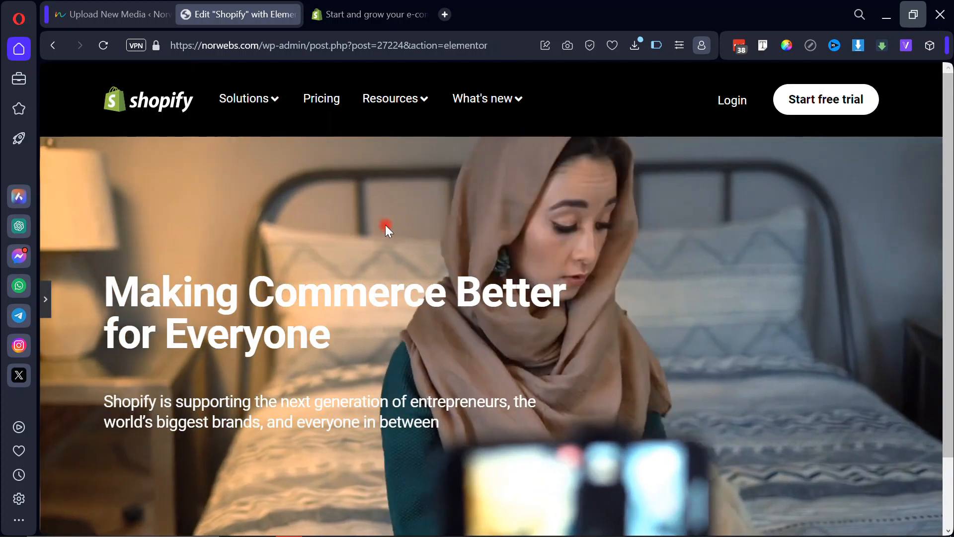
scroll(390, 214, down, 2)
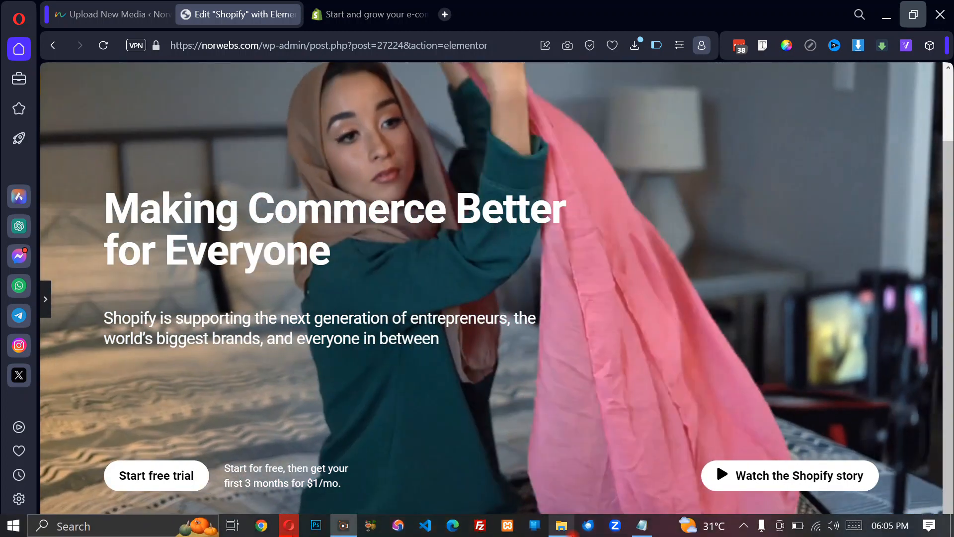
scroll(603, 202, up, 2)
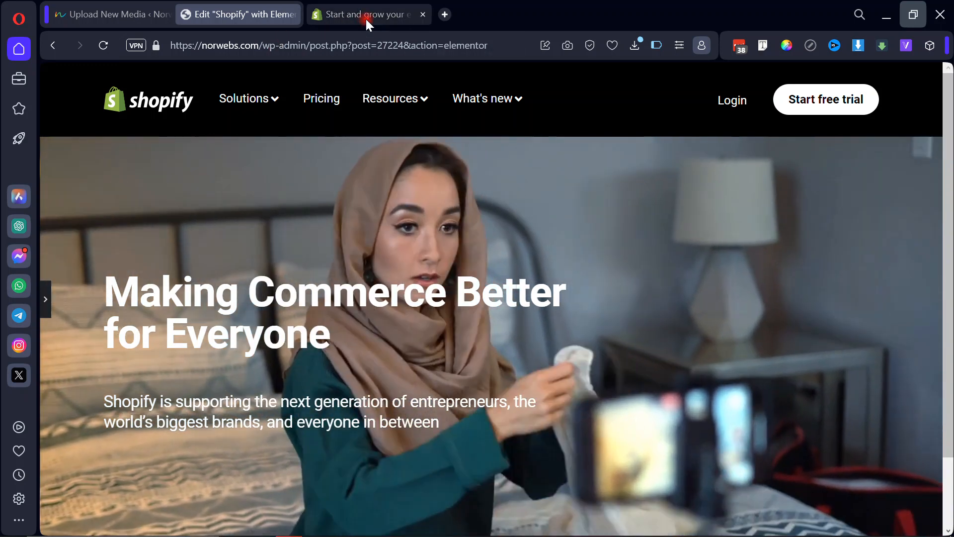
click(366, 17)
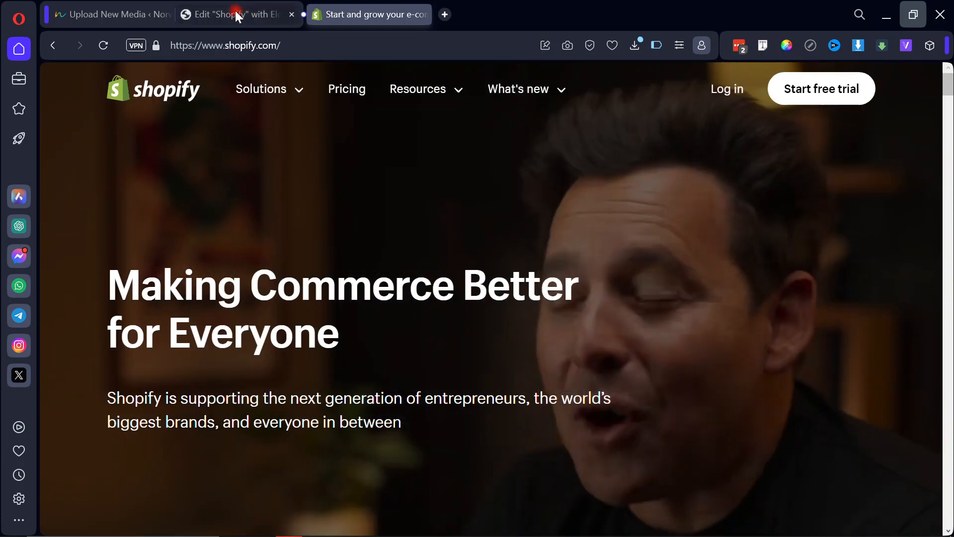
click(235, 12)
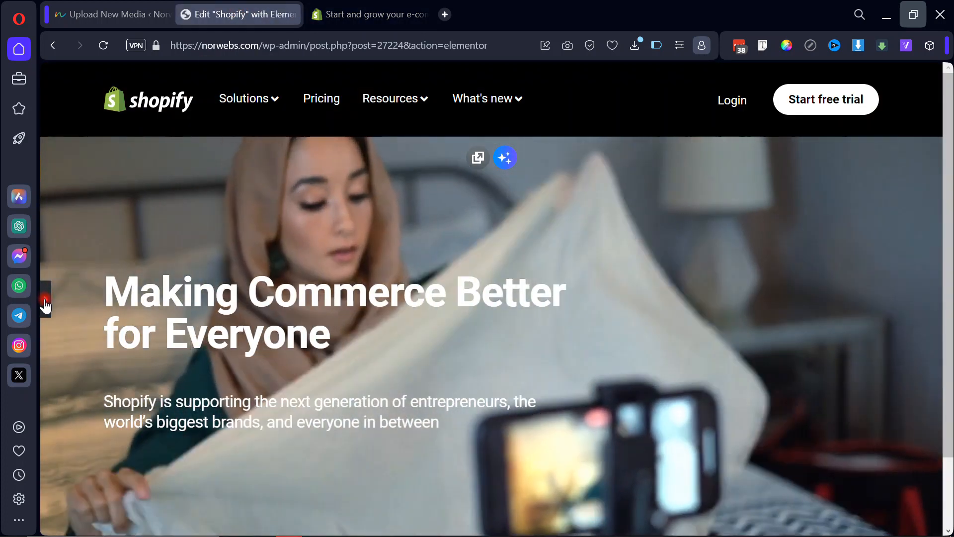
click(45, 304)
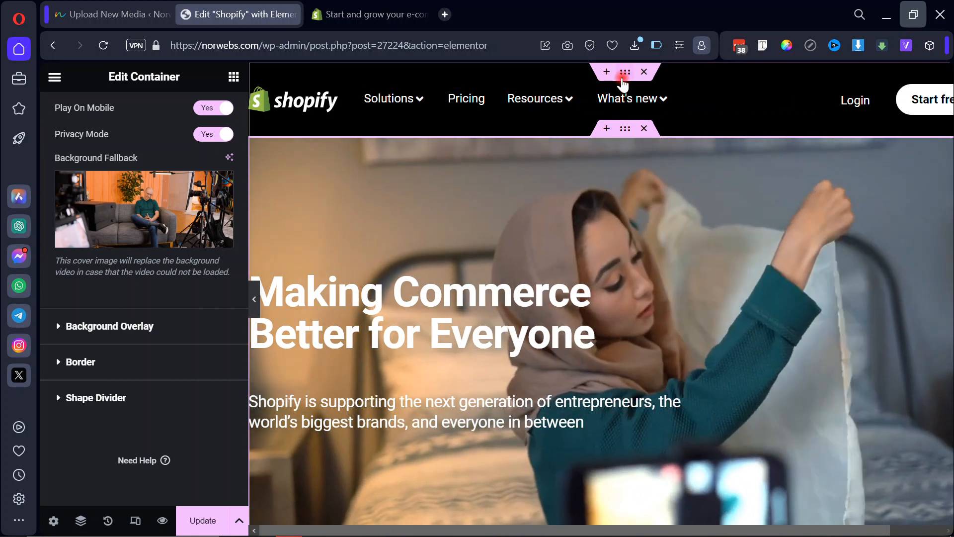
Remove the classic black background from the header container.
click(625, 76)
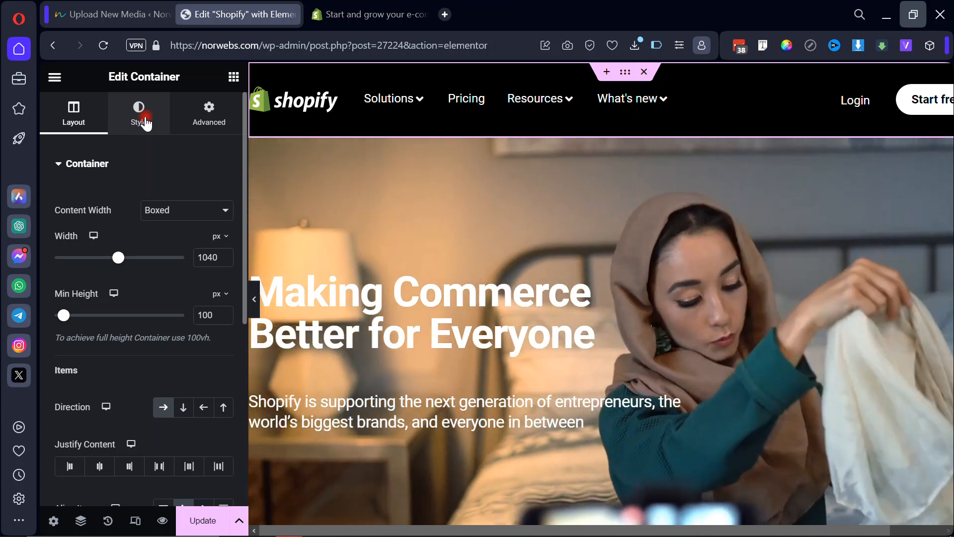
click(145, 122)
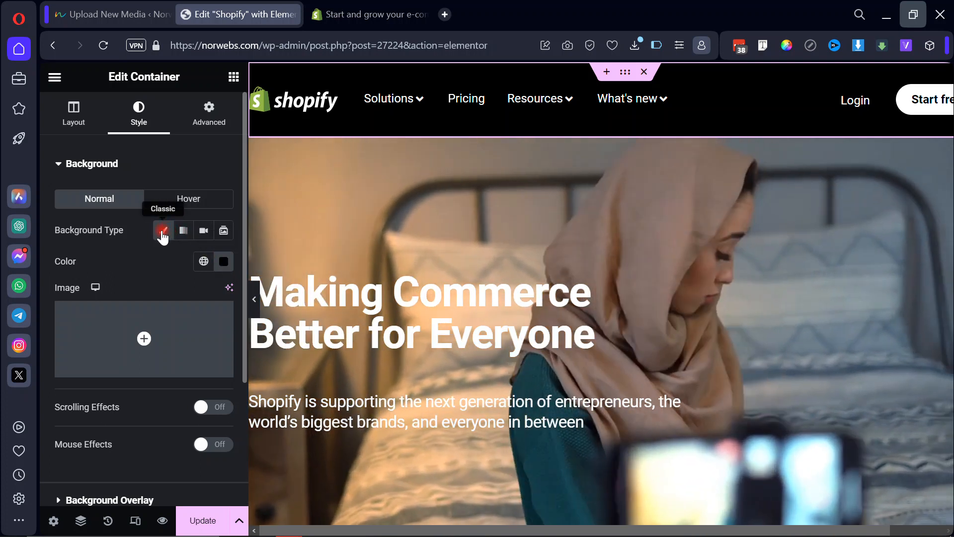
click(163, 232)
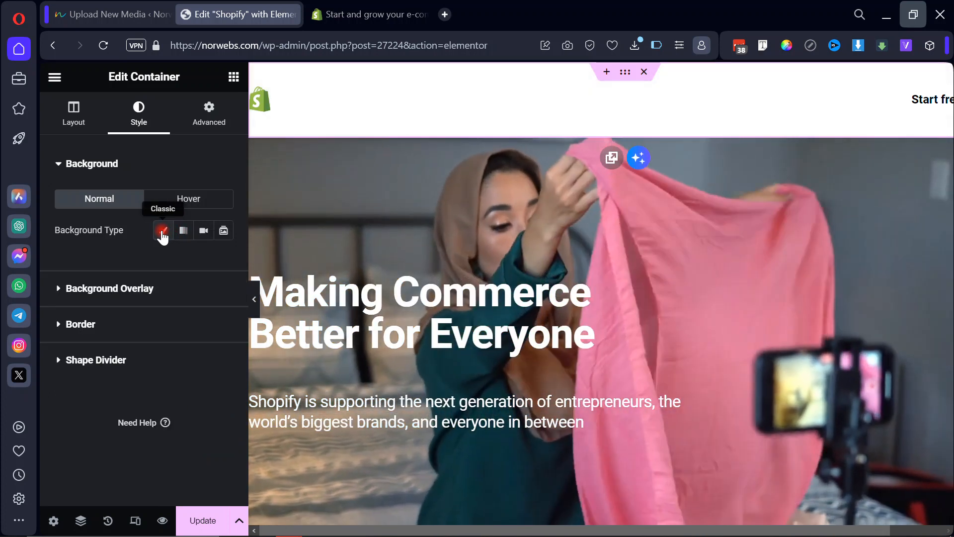
Set the header container's minimum height to 60 px.
click(65, 108)
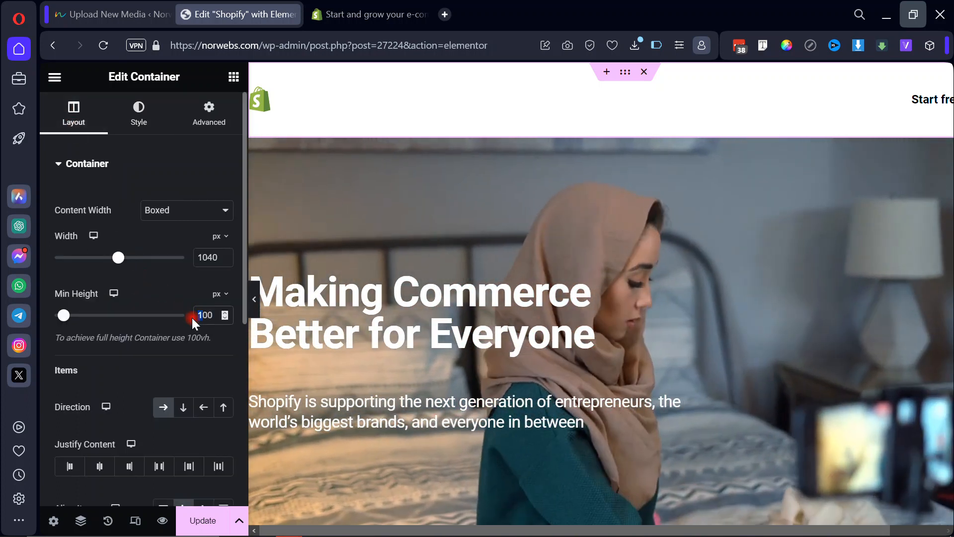
click(205, 316)
drag(207, 317, 163, 318)
text(60)
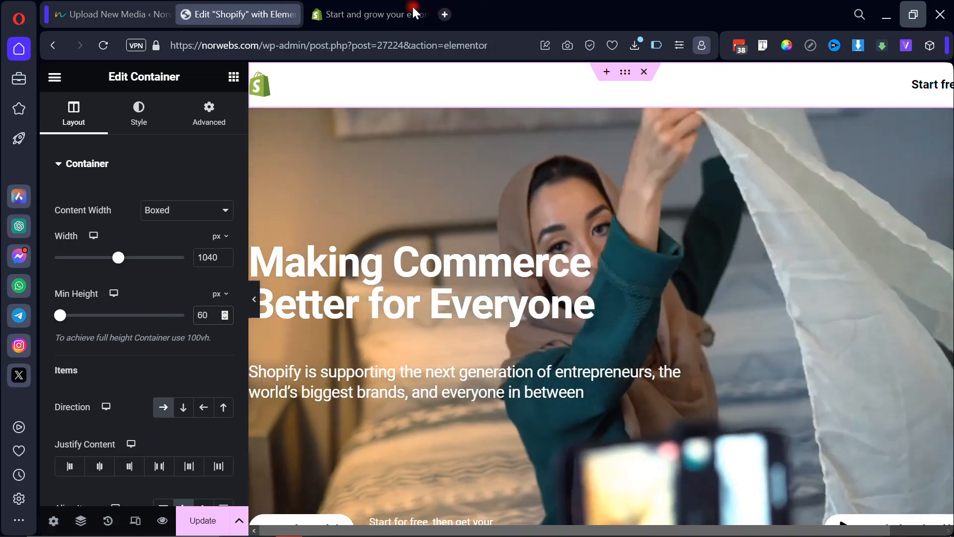
Check the header on the original Shopify page and set the header container's minimum height to 70 px.
click(398, 11)
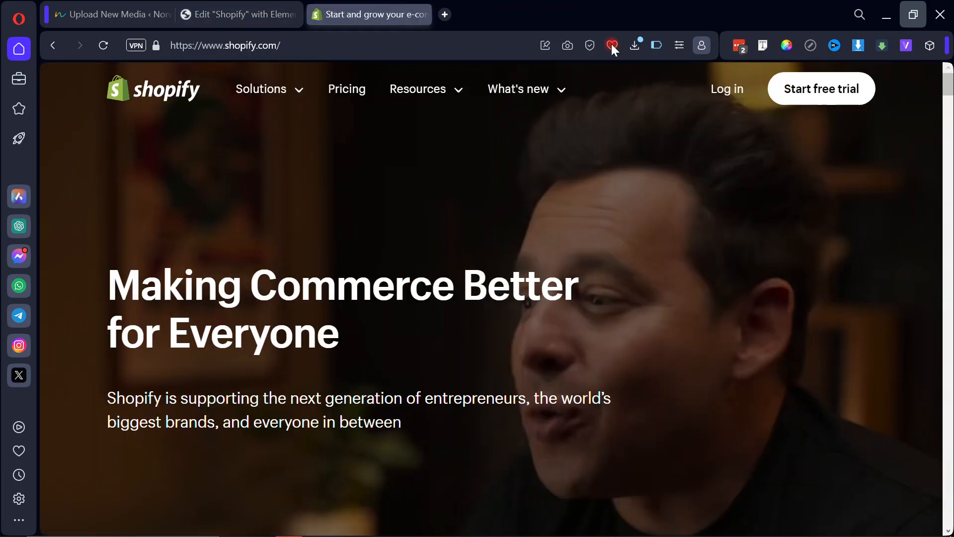
click(216, 15)
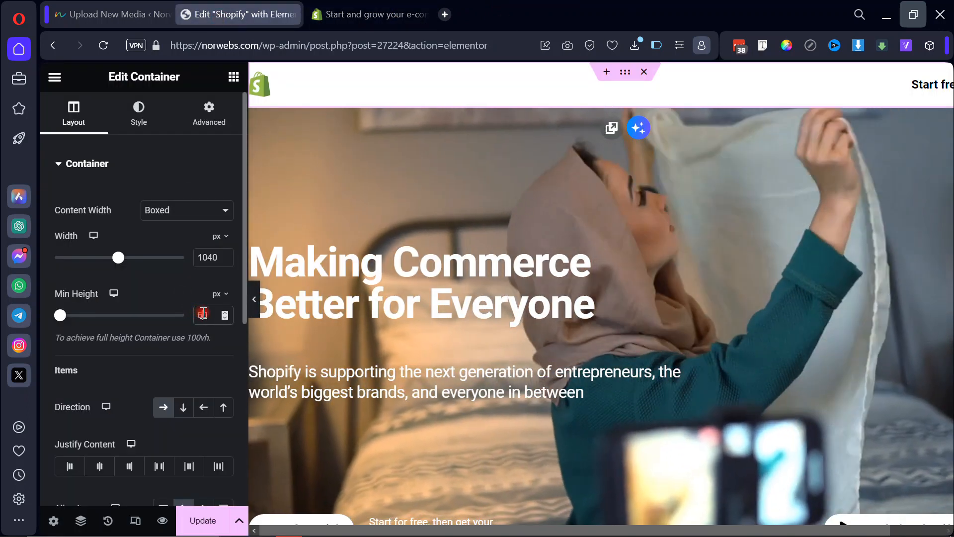
drag(203, 312, 179, 319)
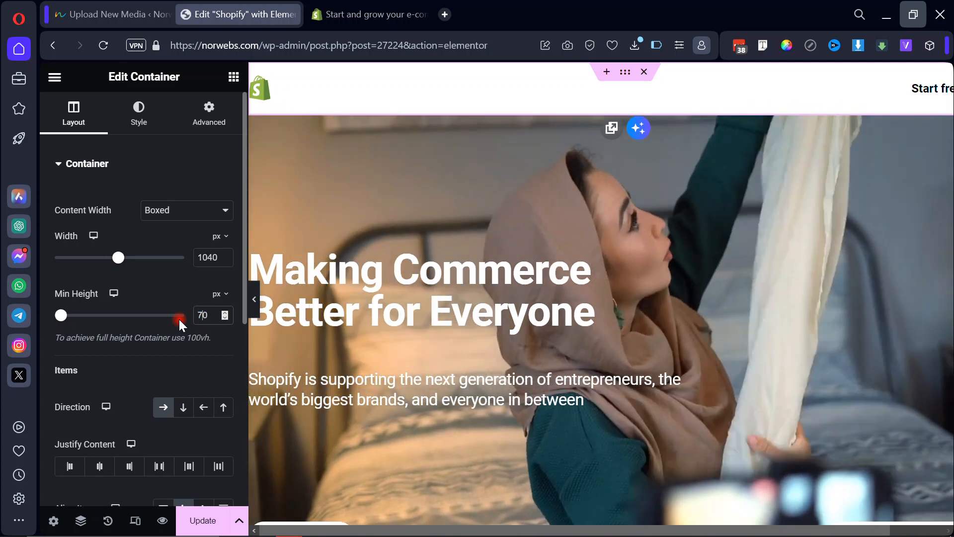
text(7)
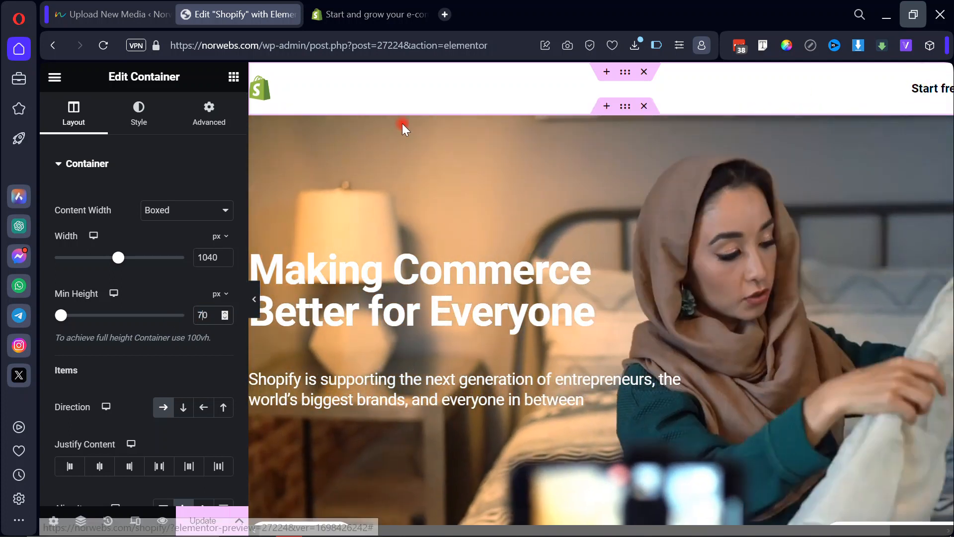
Set the hero video container's top margin to -70 px so it extends behind the header.
click(153, 289)
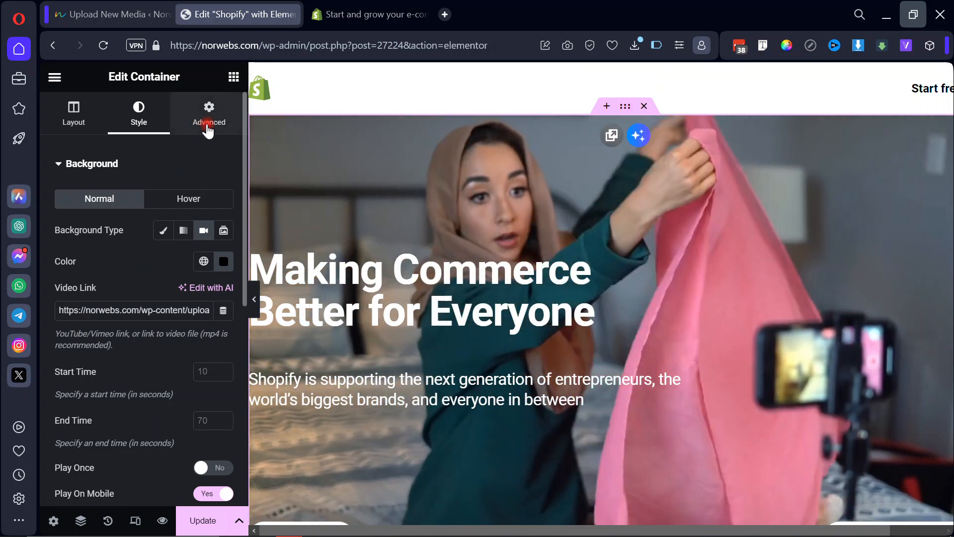
click(208, 131)
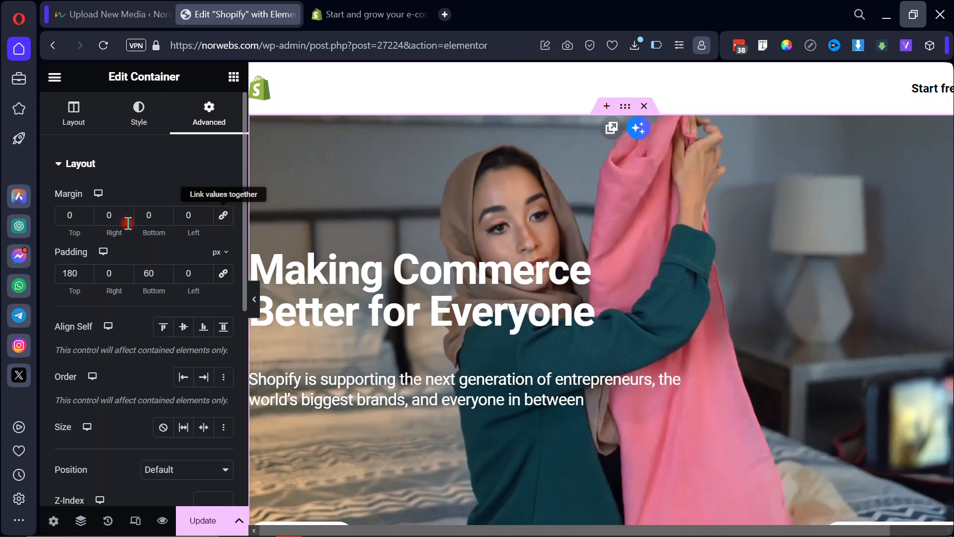
click(65, 216)
text(0)
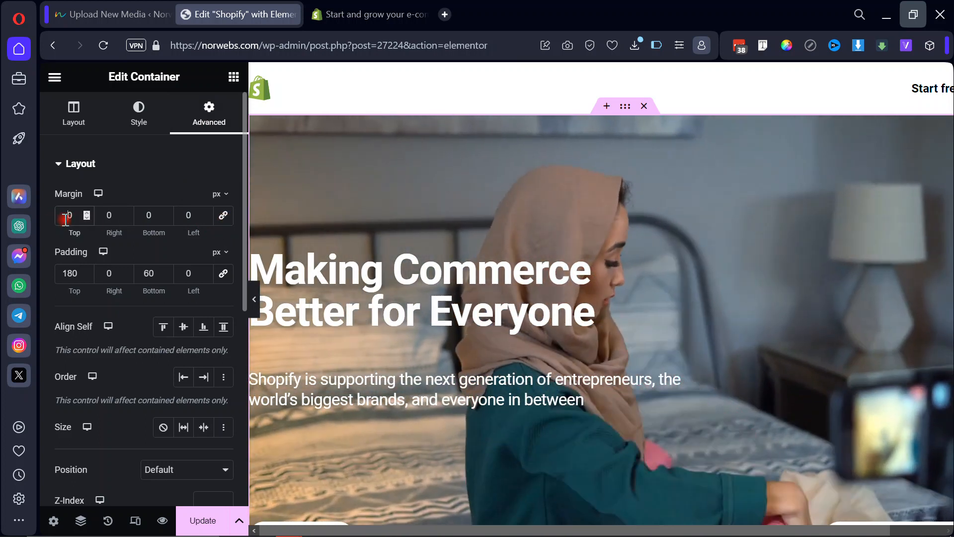
text(-7)
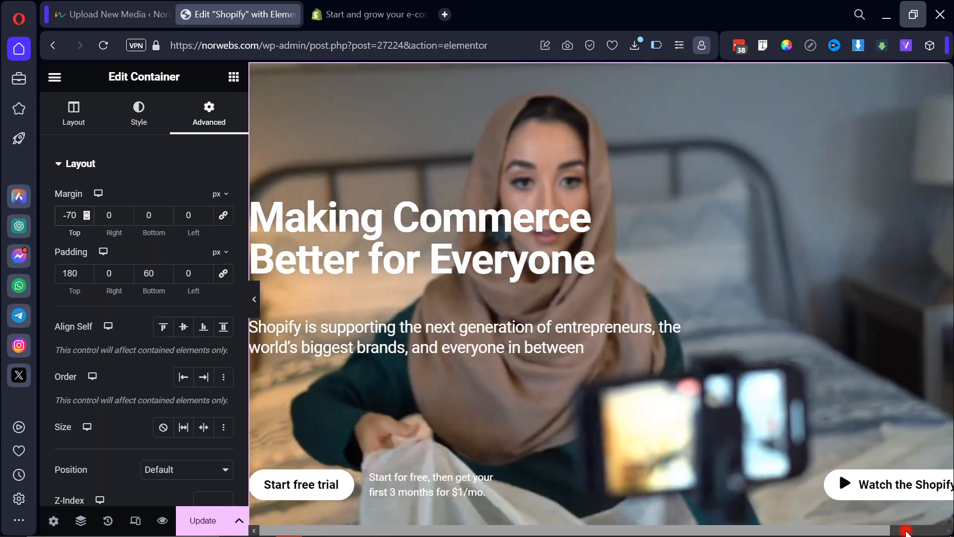
drag(855, 531, 948, 531)
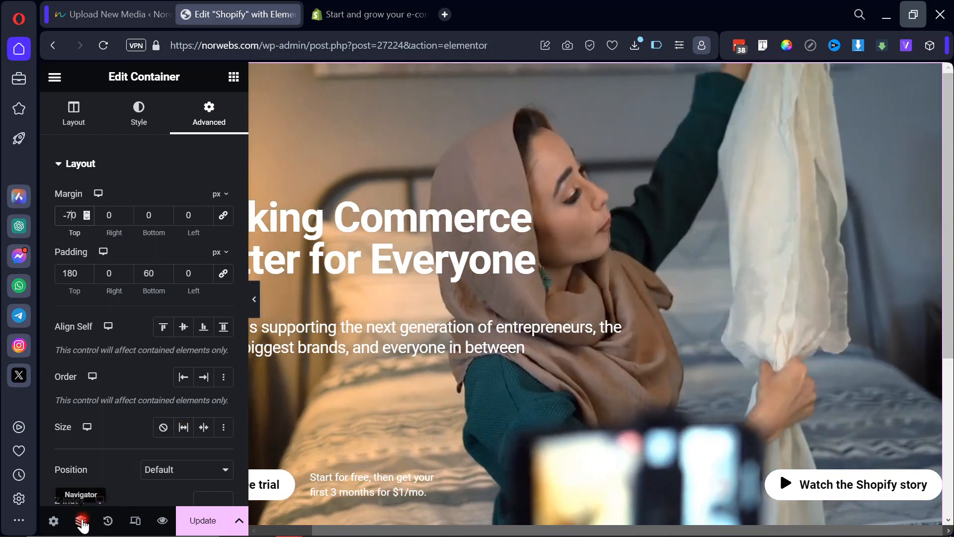
Select the header container through the Navigator, set its Z-Index to 9 and preview the section at full width.
click(81, 519)
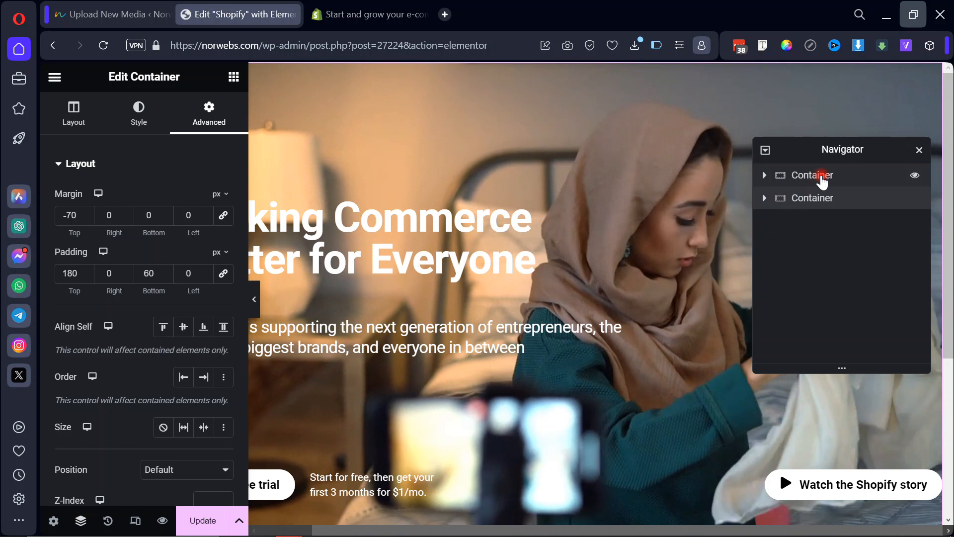
click(826, 182)
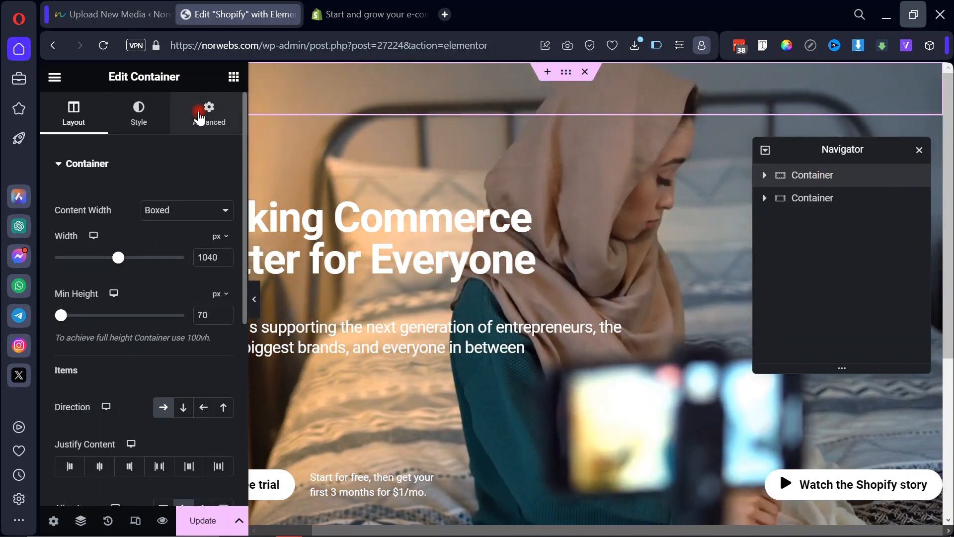
click(199, 119)
scroll(142, 390, down, 3)
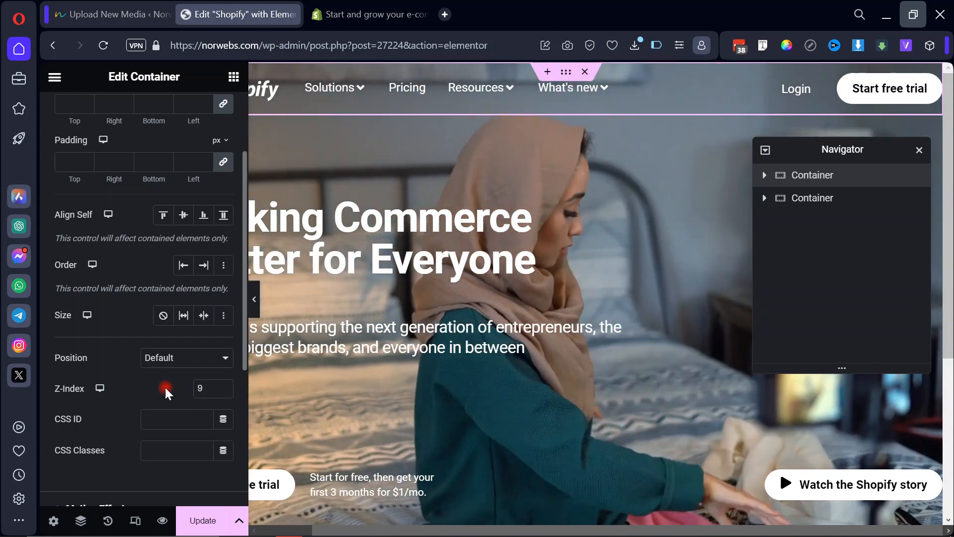
click(255, 302)
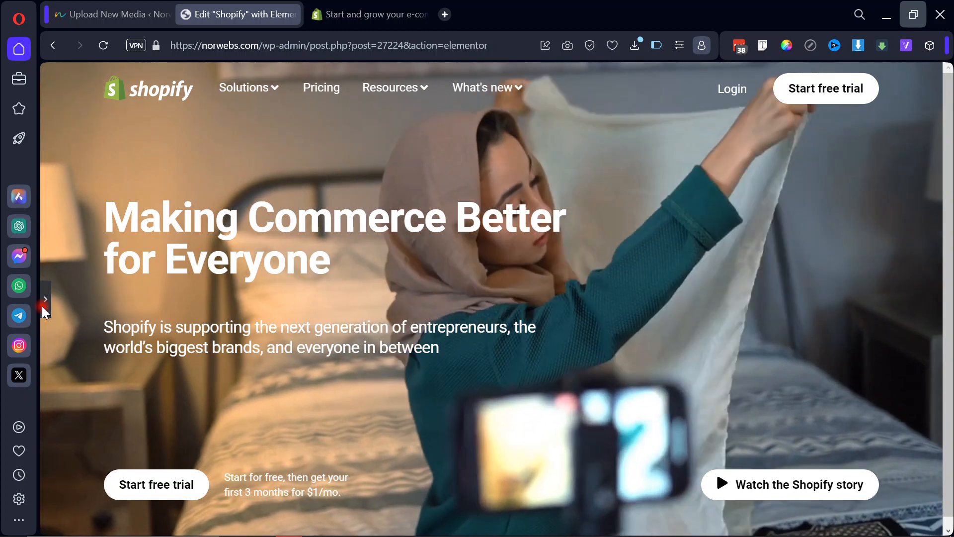
Set the hero container's top padding to 220 px and preview the section at full width.
click(42, 305)
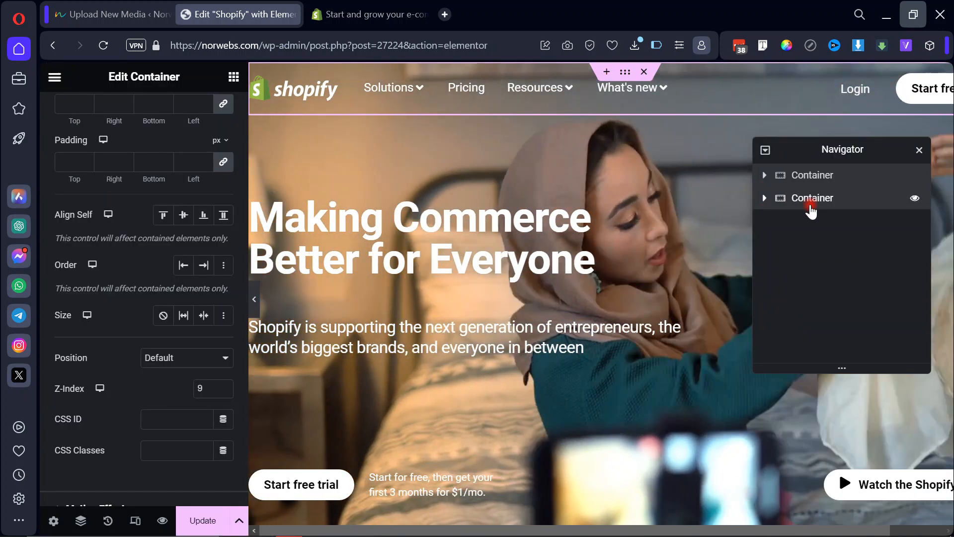
click(810, 202)
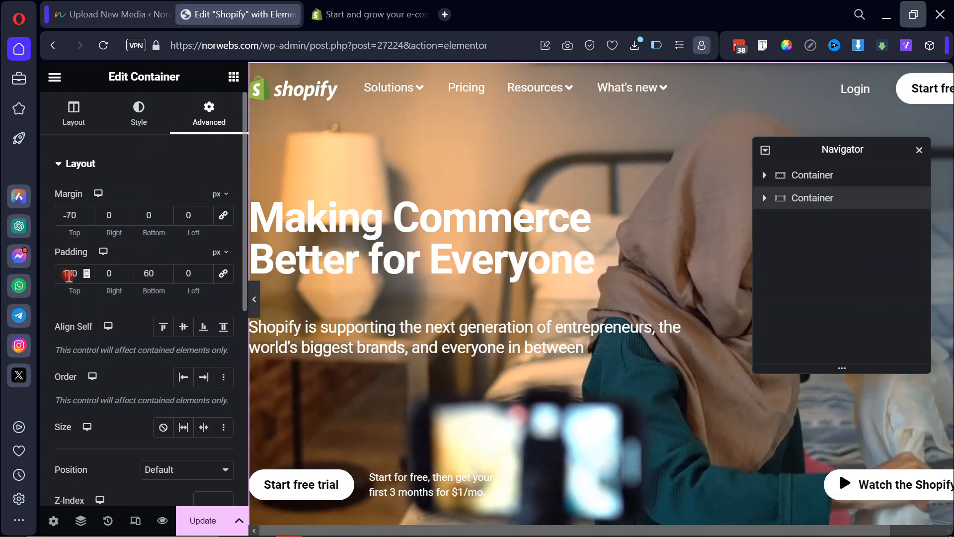
double_click(72, 275)
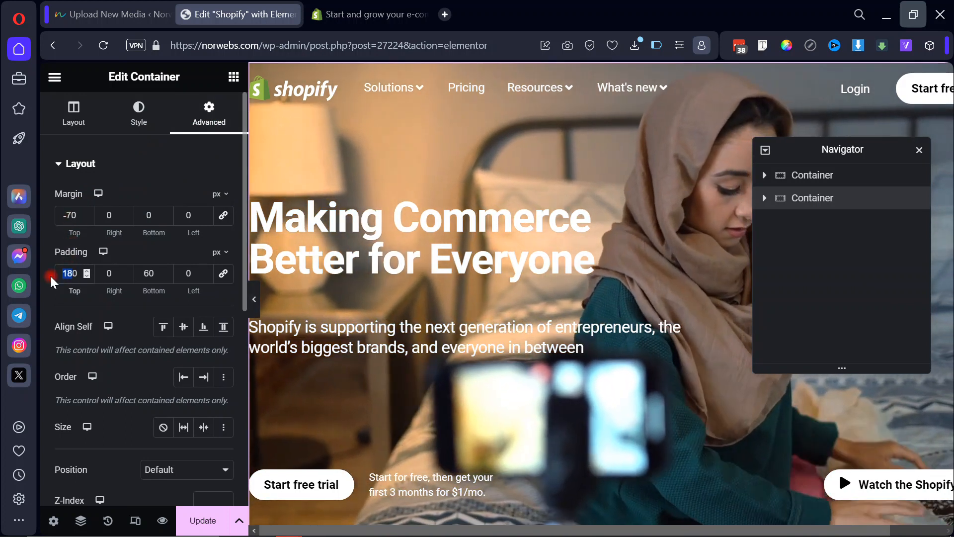
text(220)
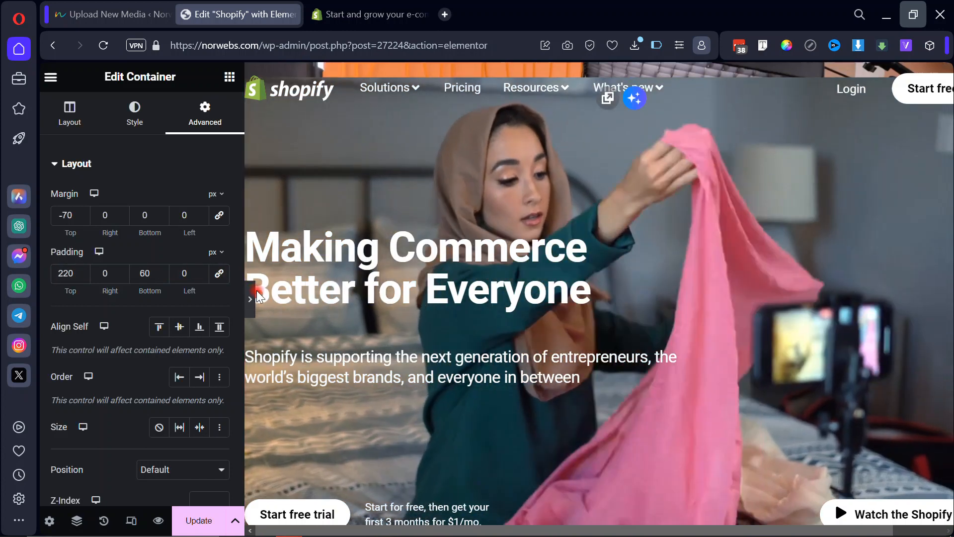
click(255, 293)
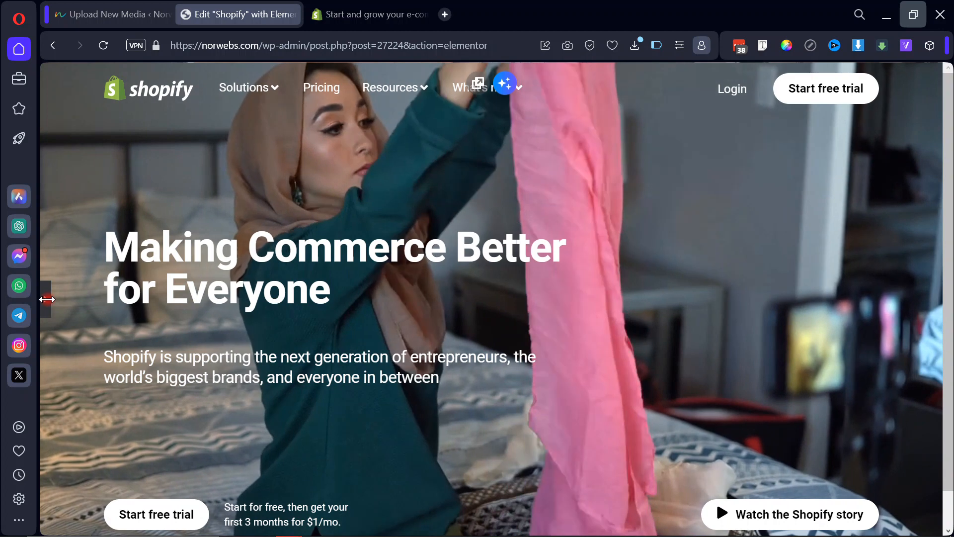
Set the hero container's top padding to 270 px and check the full-width preview against the original Shopify page.
click(46, 301)
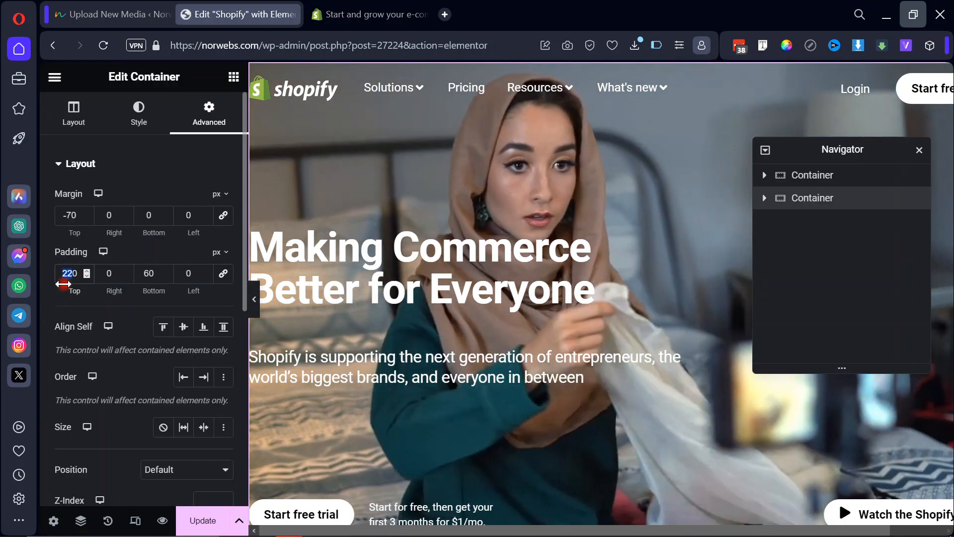
text(27)
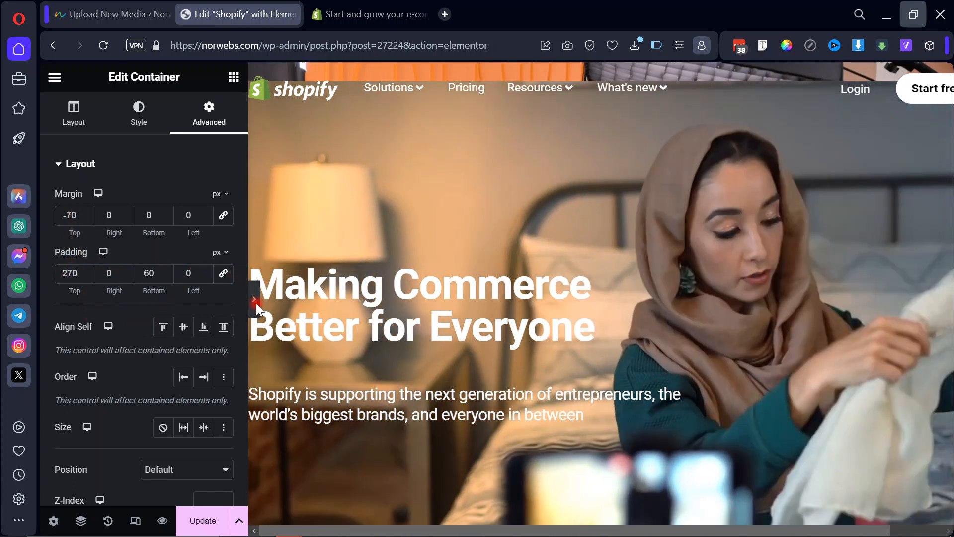
click(256, 303)
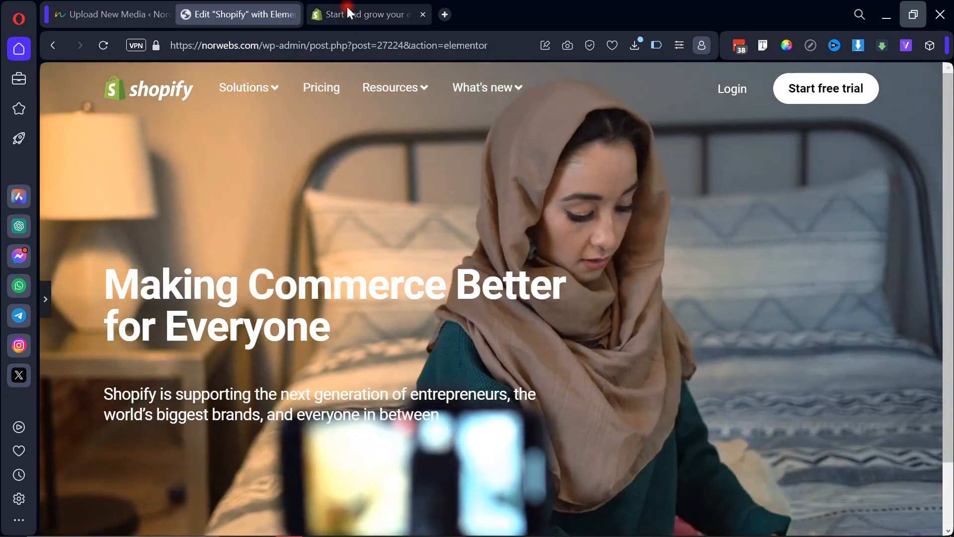
click(347, 8)
click(263, 15)
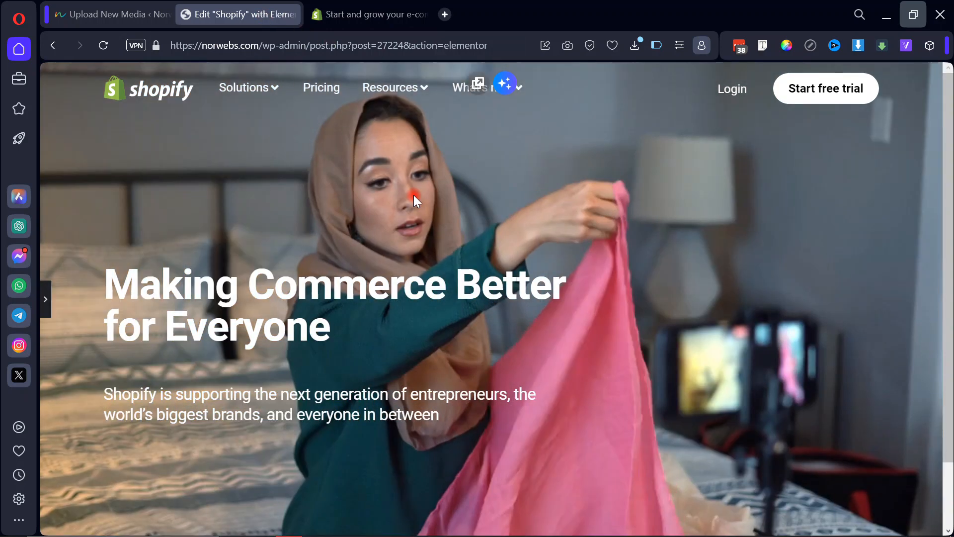
Examine the full height of the hero preview and compare its text and button layout with the original Shopify homepage.
scroll(413, 194, down, 2)
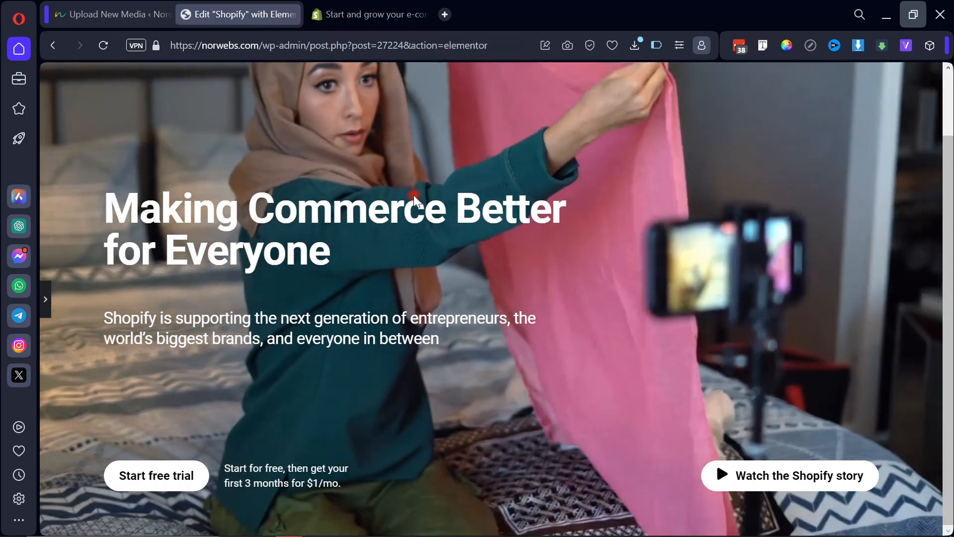
scroll(413, 195, up, 2)
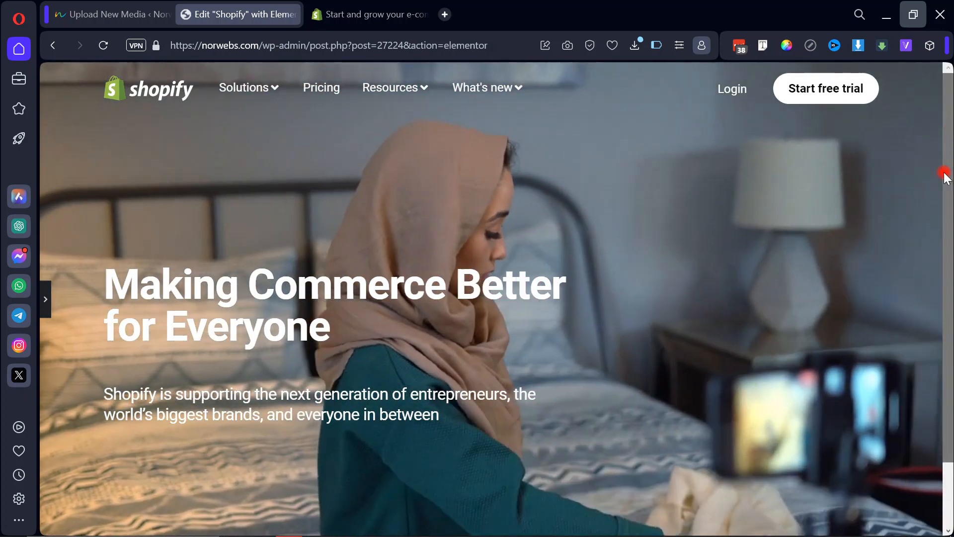
scroll(935, 247, down, 2)
drag(935, 244, 952, 169)
scroll(942, 189, up, 2)
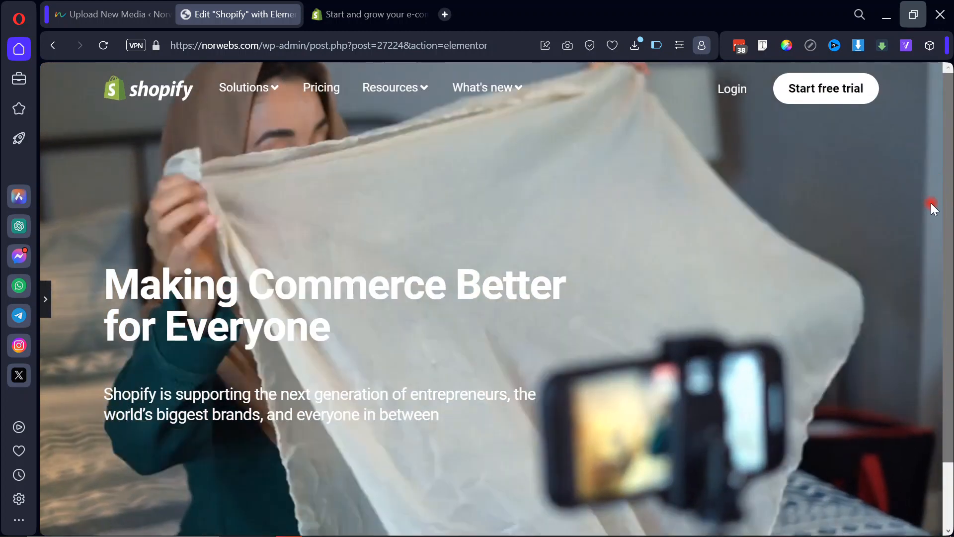
scroll(931, 224, down, 2)
click(370, 15)
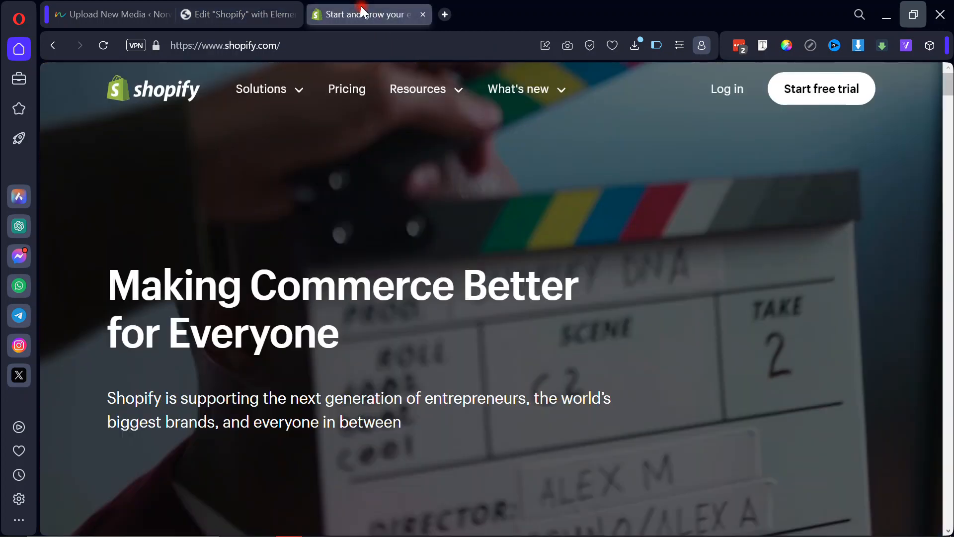
scroll(628, 252, down, 2)
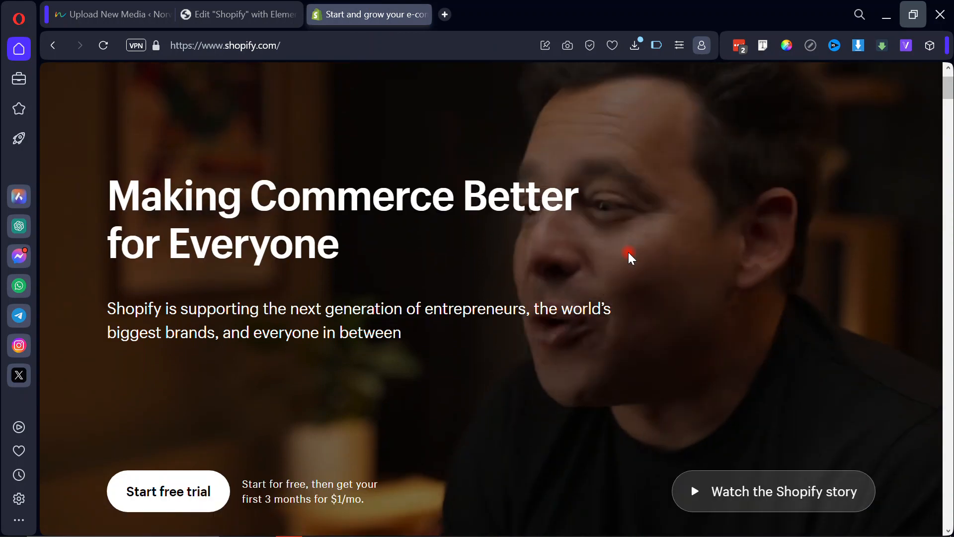
scroll(628, 252, down, 2)
scroll(629, 255, down, 1)
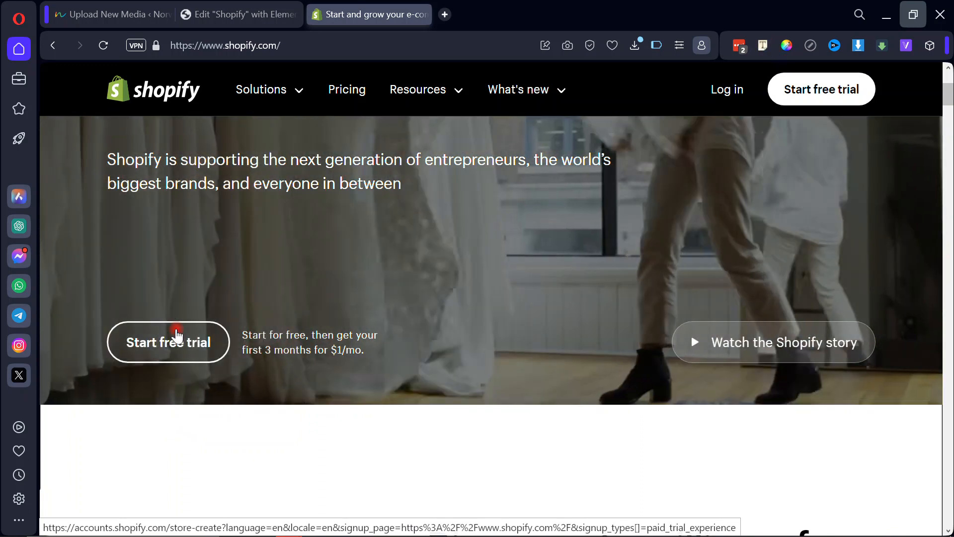
Inspect the original Start free trial button's font size, line height and padding with Font Finder.
click(158, 343)
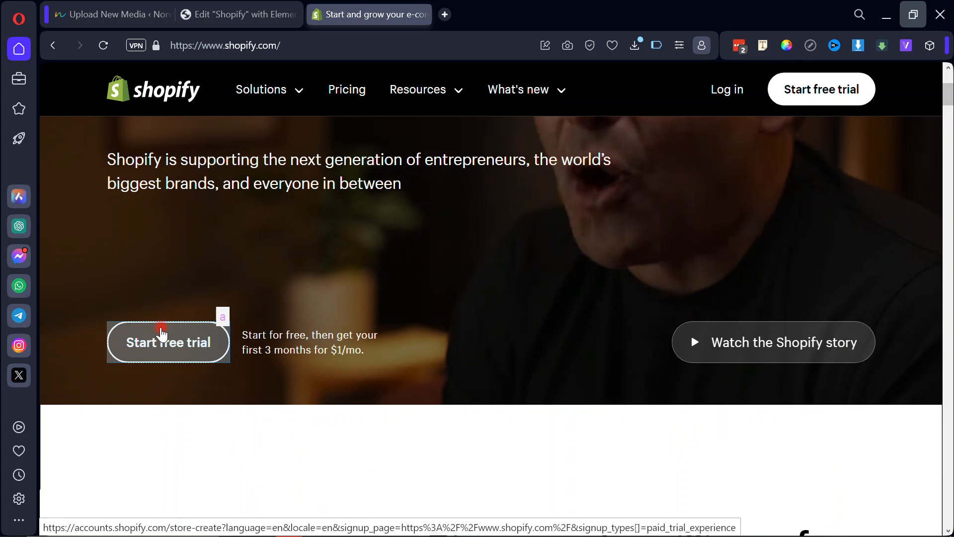
click(570, 322)
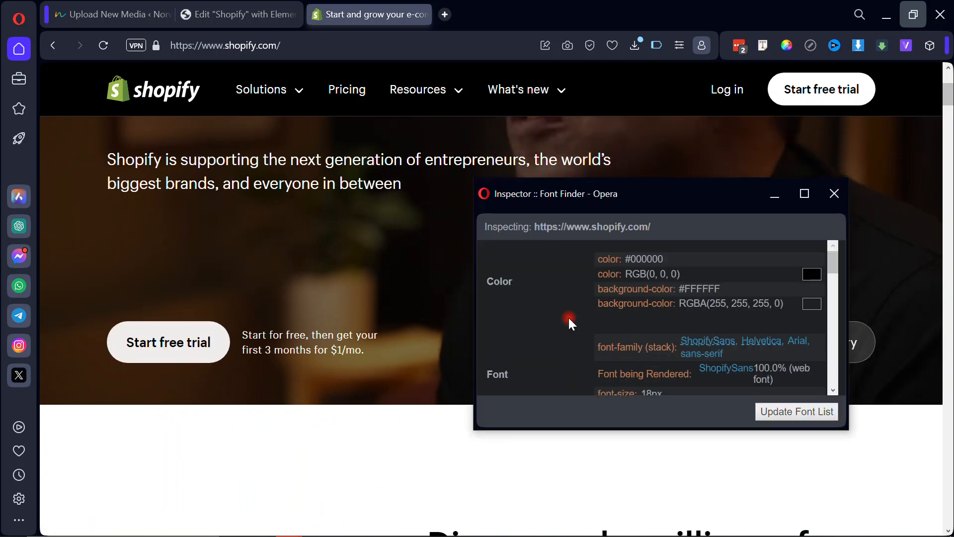
drag(833, 264, 827, 282)
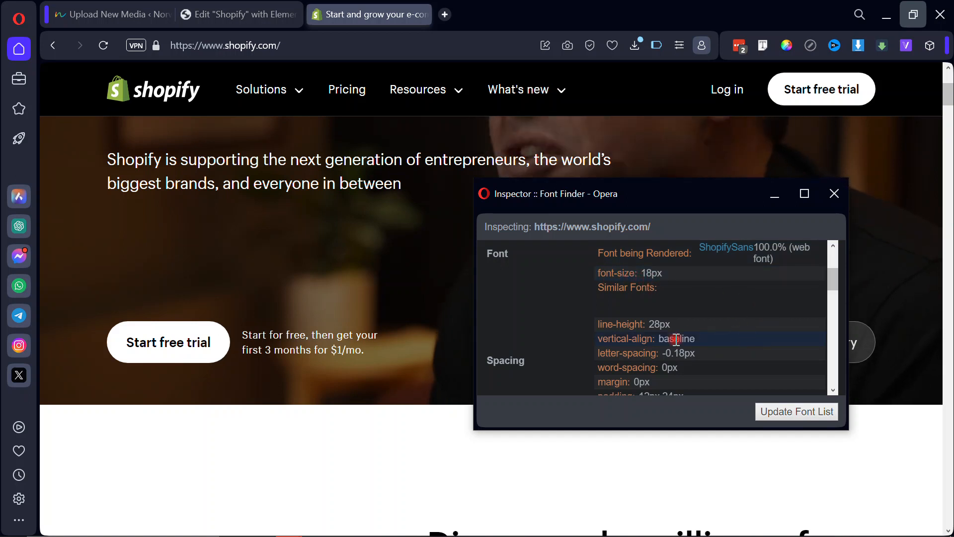
drag(833, 284, 837, 299)
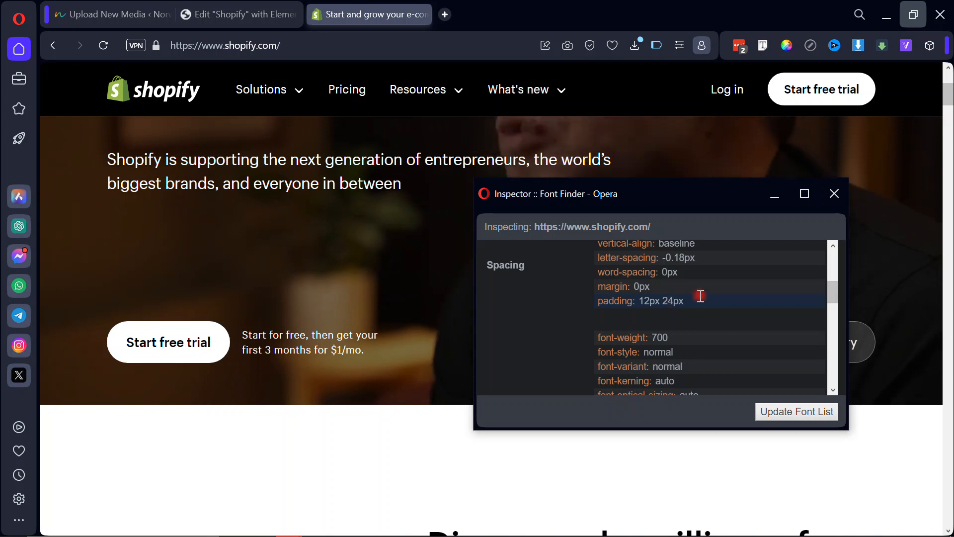
drag(831, 299, 839, 282)
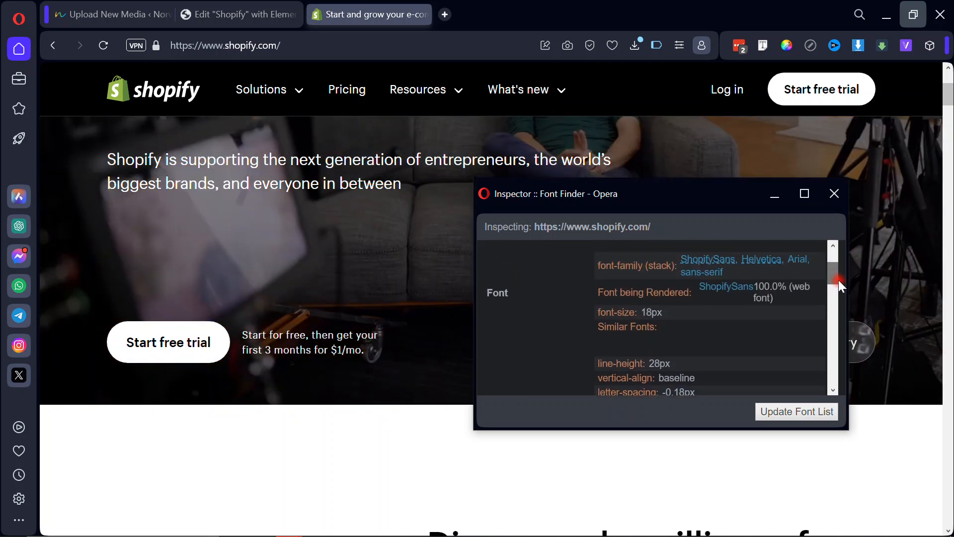
click(833, 194)
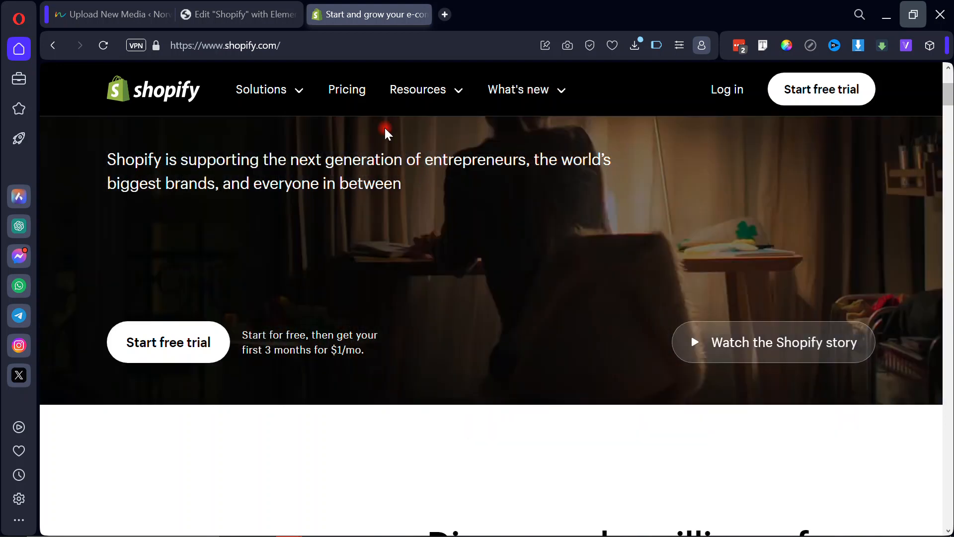
Back in the Elementor page, set the hero's Start free trial button font size to 18 px.
click(221, 15)
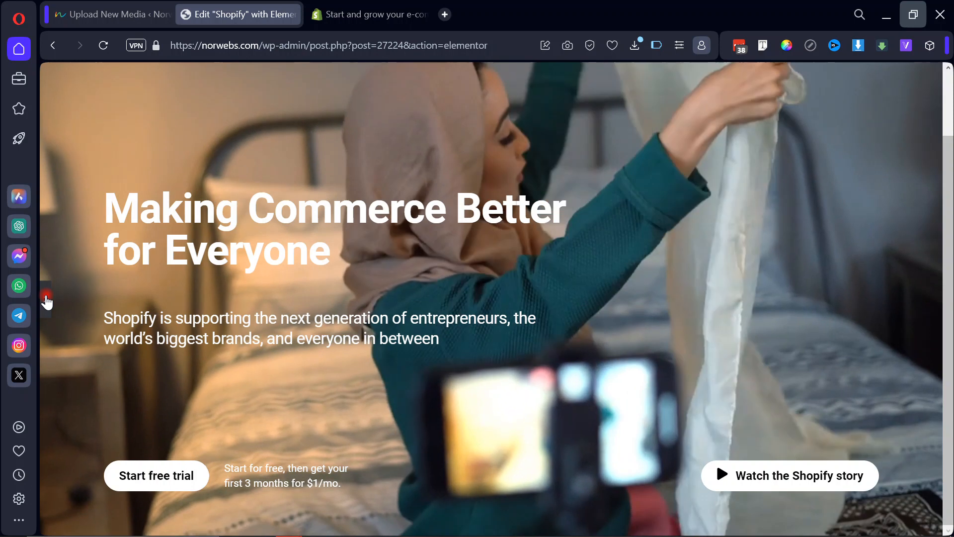
click(46, 299)
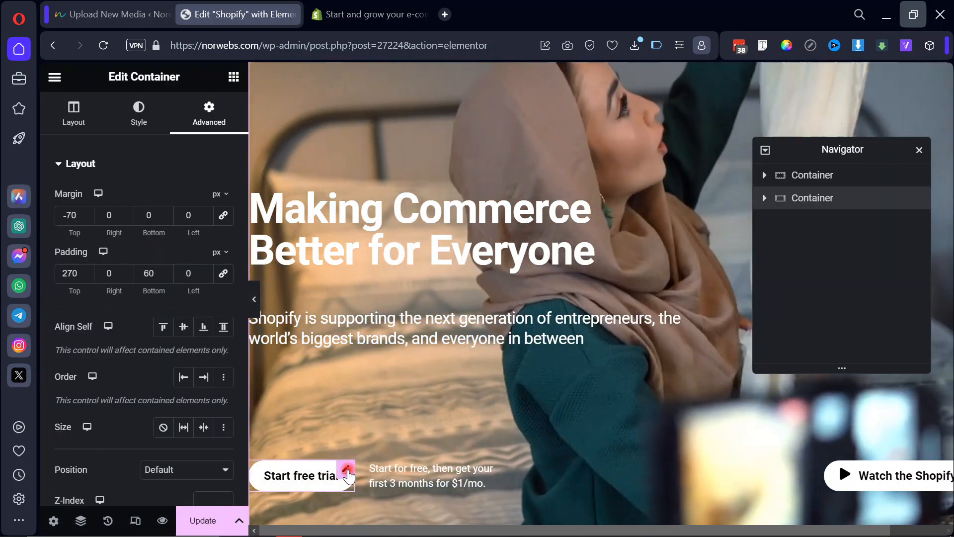
click(347, 472)
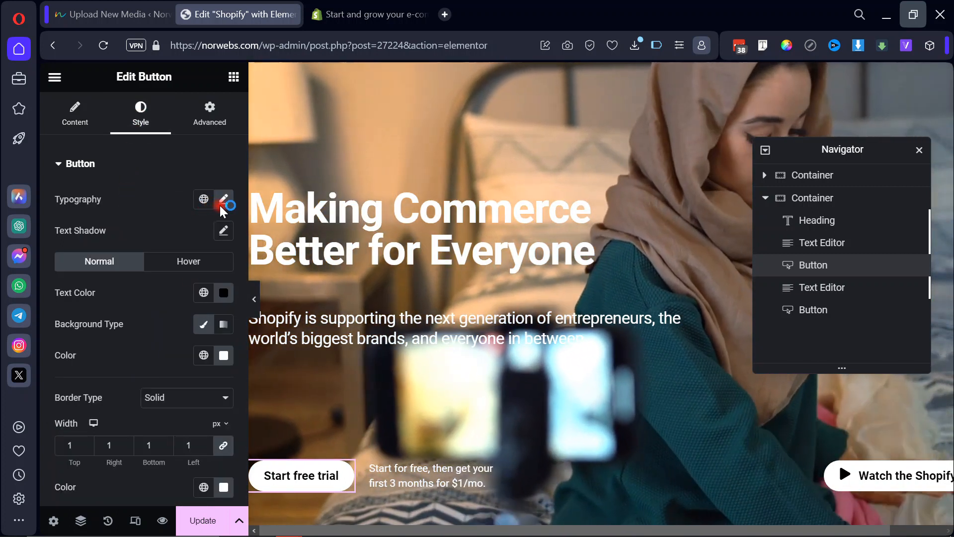
click(222, 205)
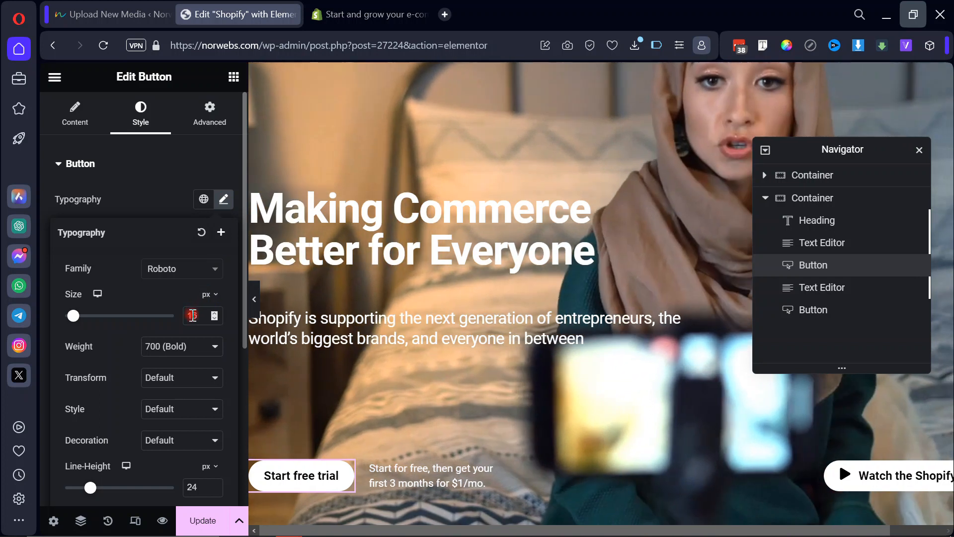
double_click(193, 315)
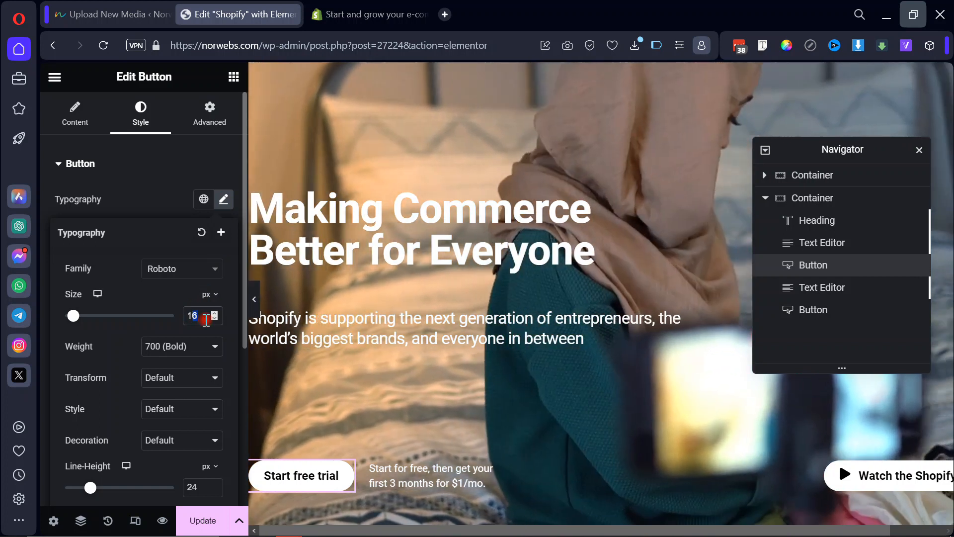
text(18)
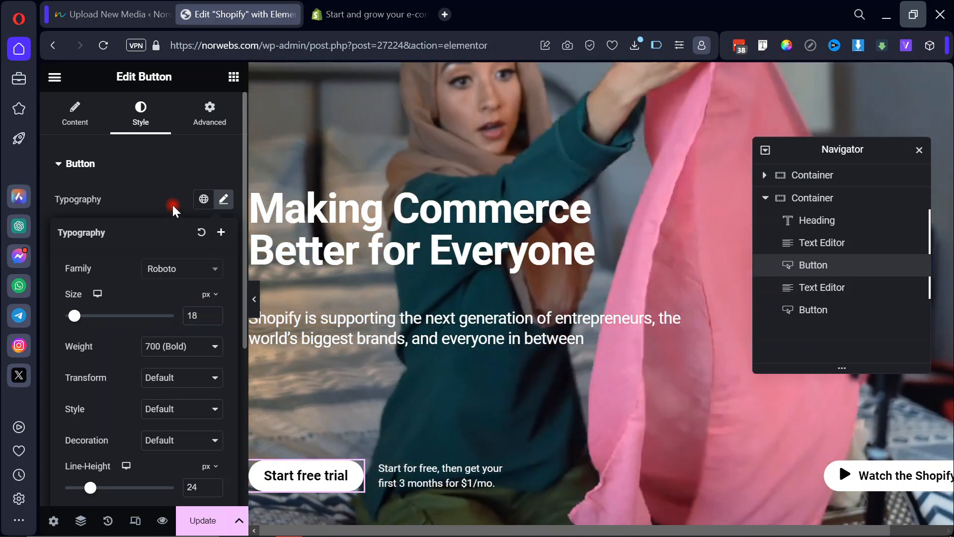
click(175, 207)
Set the Start free trial button's padding to 12 px top and bottom and 24 px on the sides, and compare it with the original.
scroll(148, 329, down, 5)
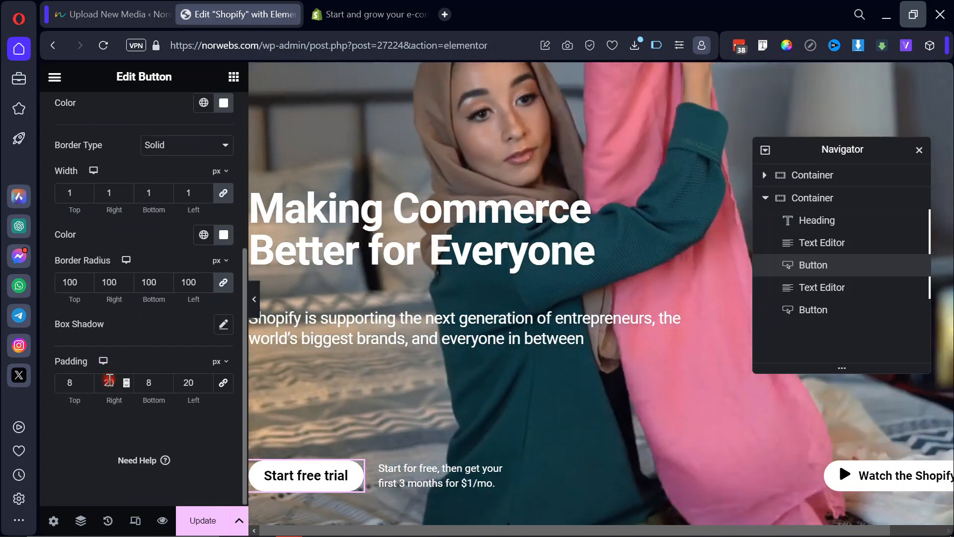
drag(108, 382, 133, 387)
text(4)
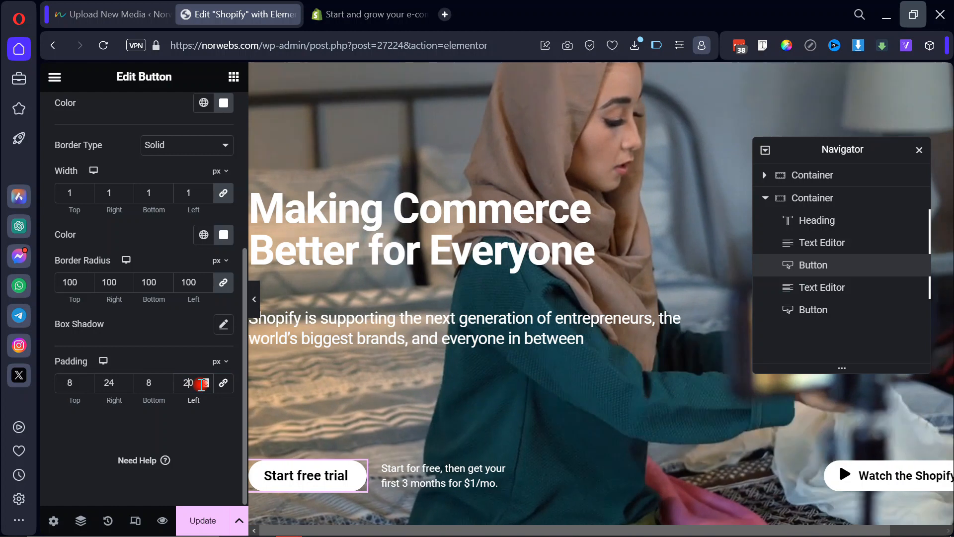
drag(201, 384, 203, 385)
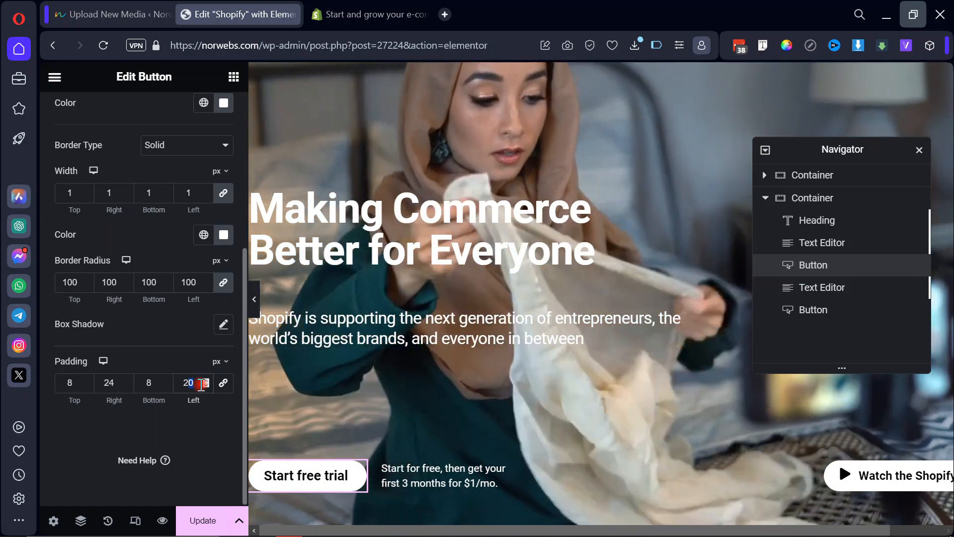
text(4)
drag(75, 383, 12, 385)
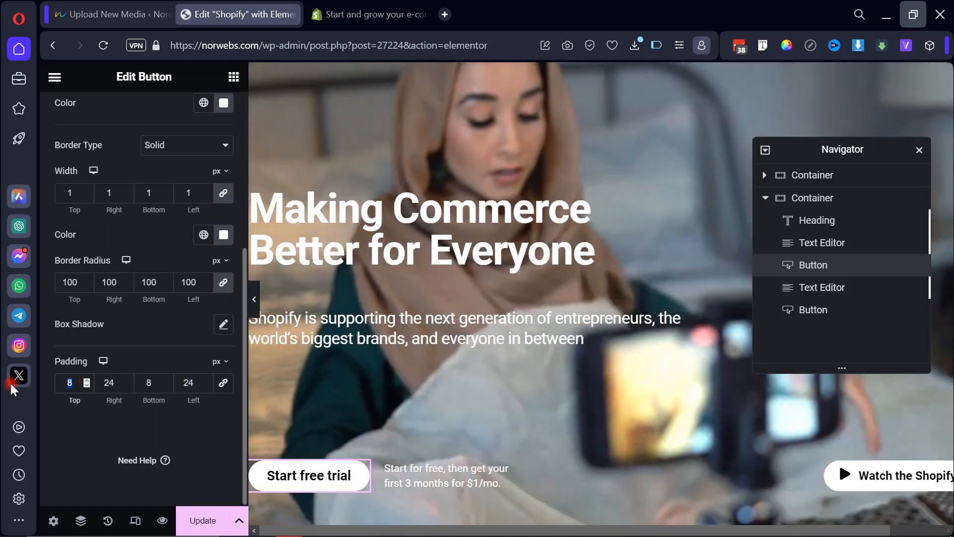
text(12)
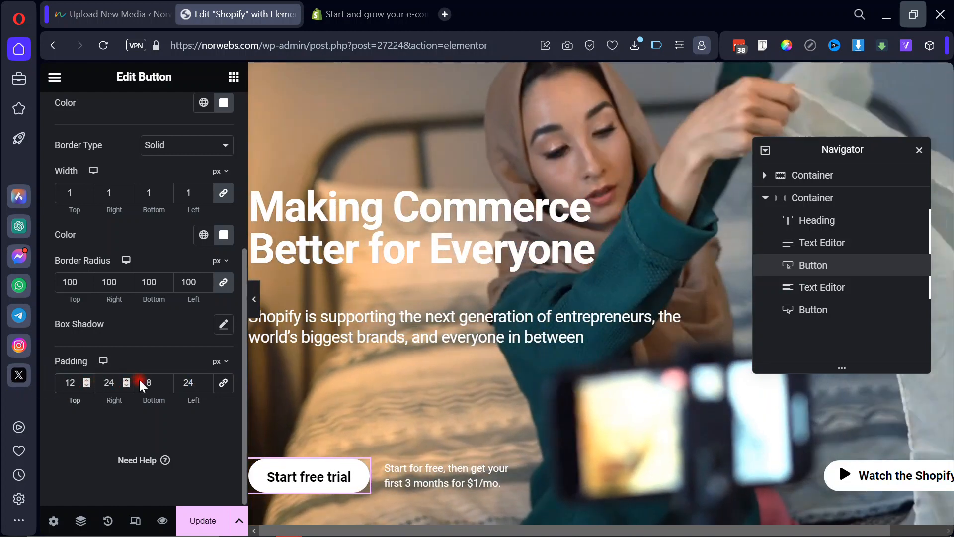
double_click(151, 382)
text(12)
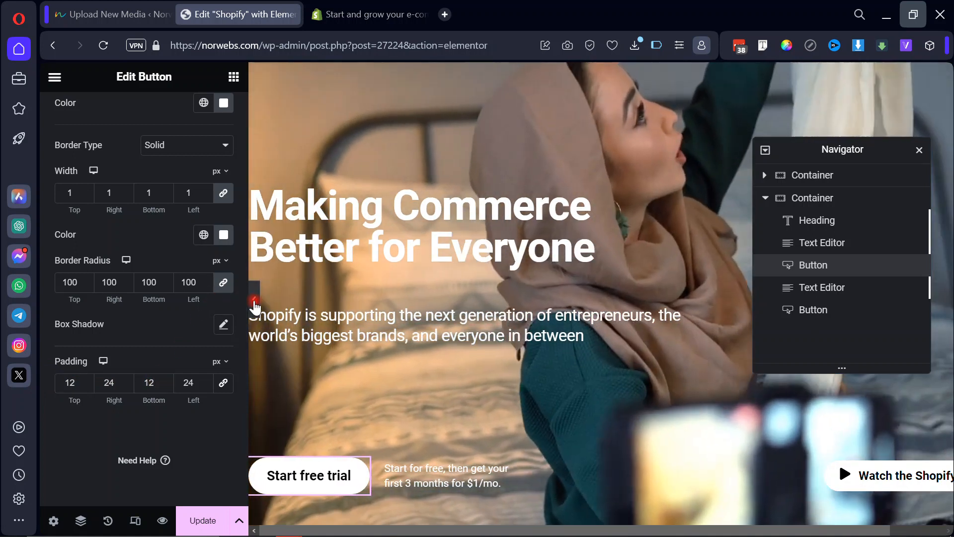
click(254, 299)
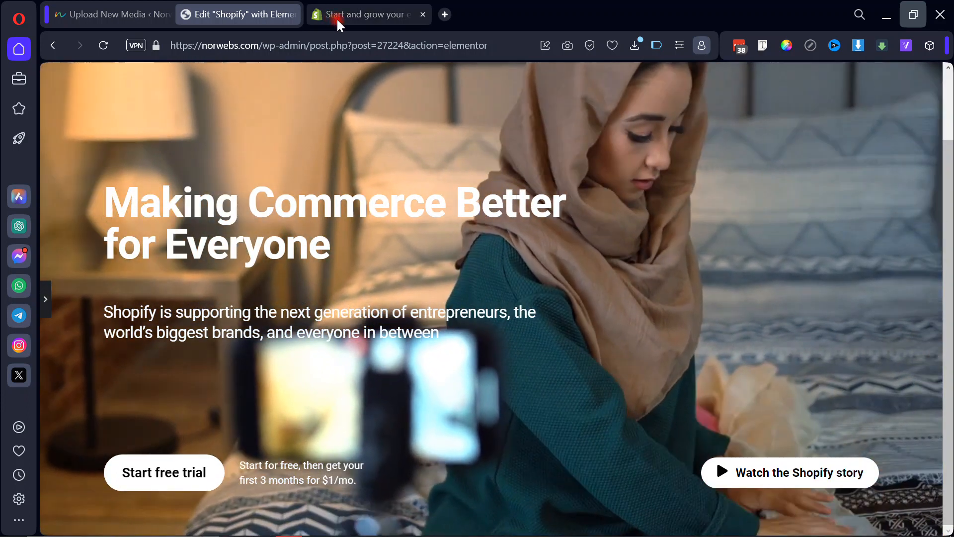
click(336, 16)
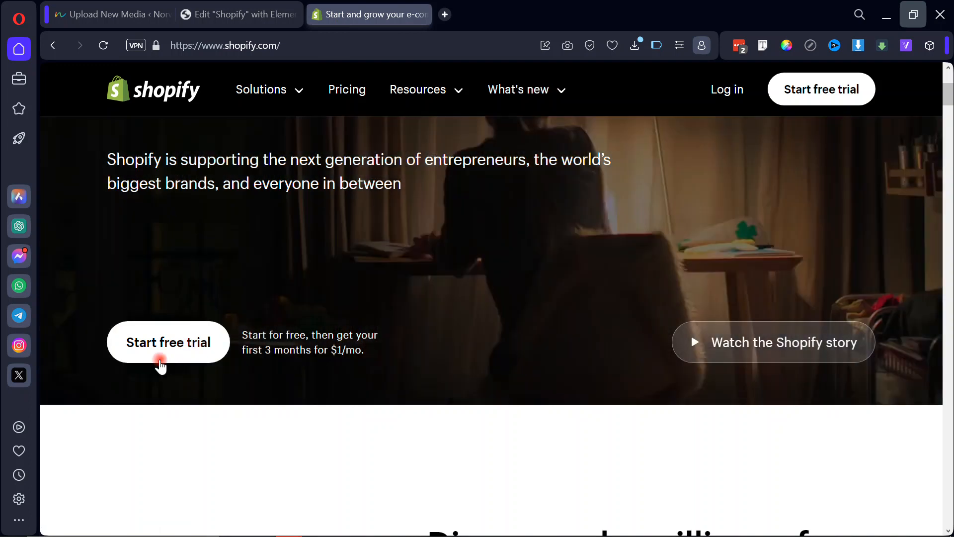
click(176, 347)
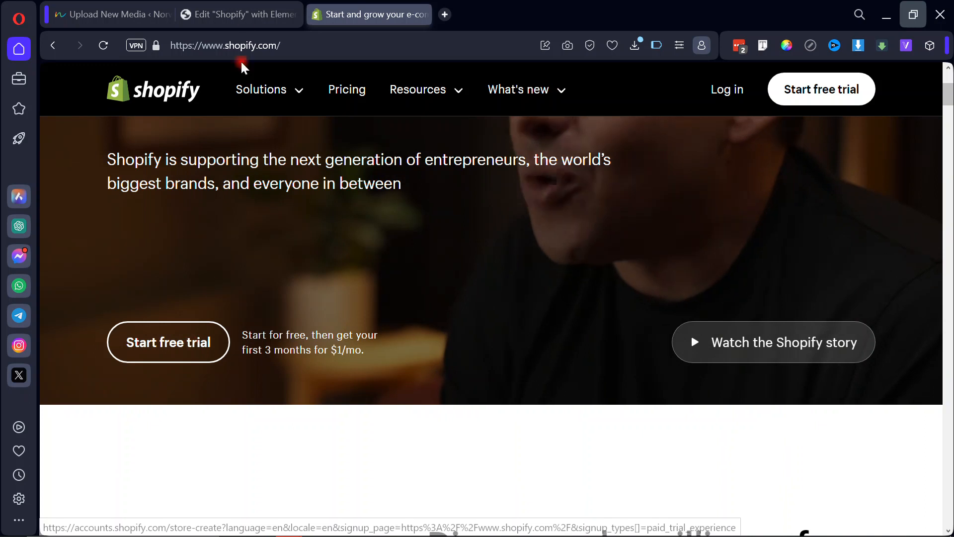
In the Elementor page, set the Start free trial button's border width to 2 px on all sides.
click(243, 14)
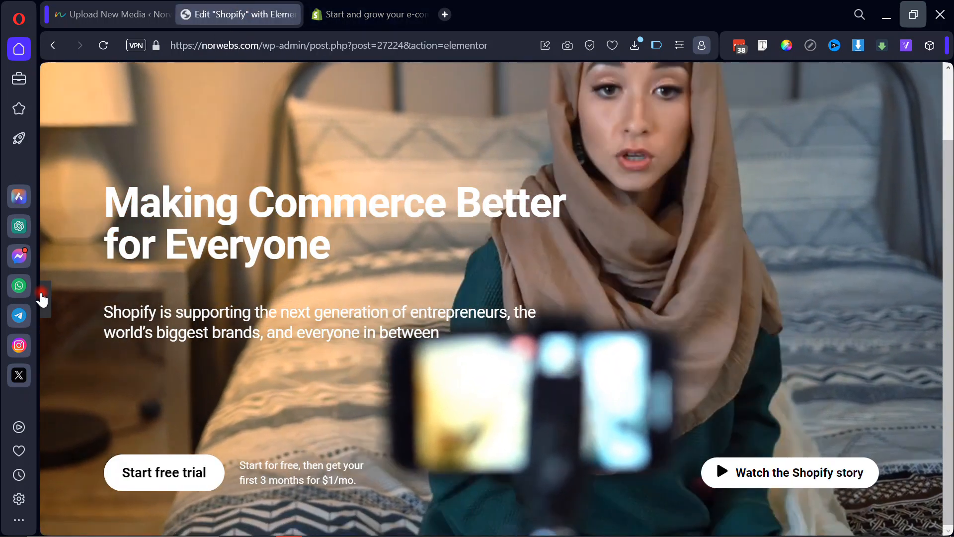
click(42, 294)
click(42, 297)
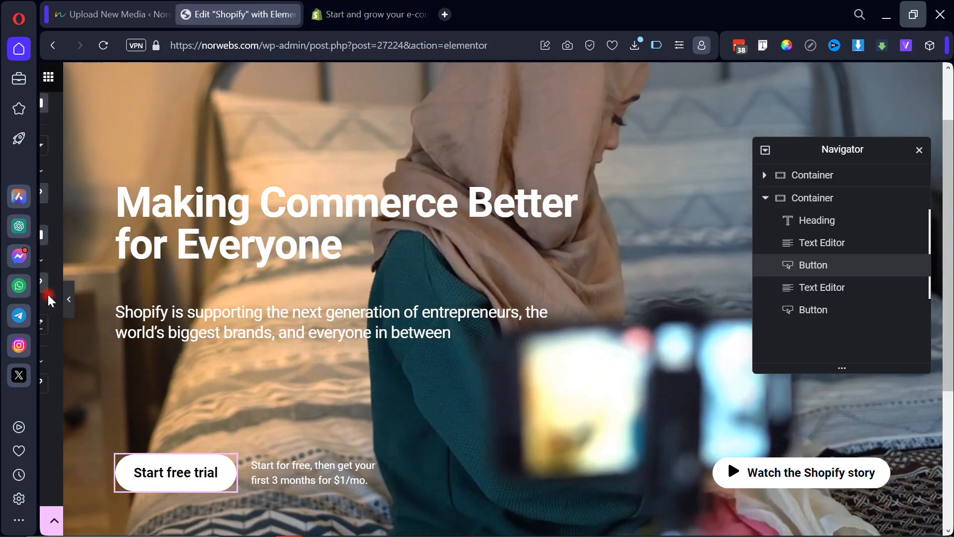
scroll(139, 324, up, 4)
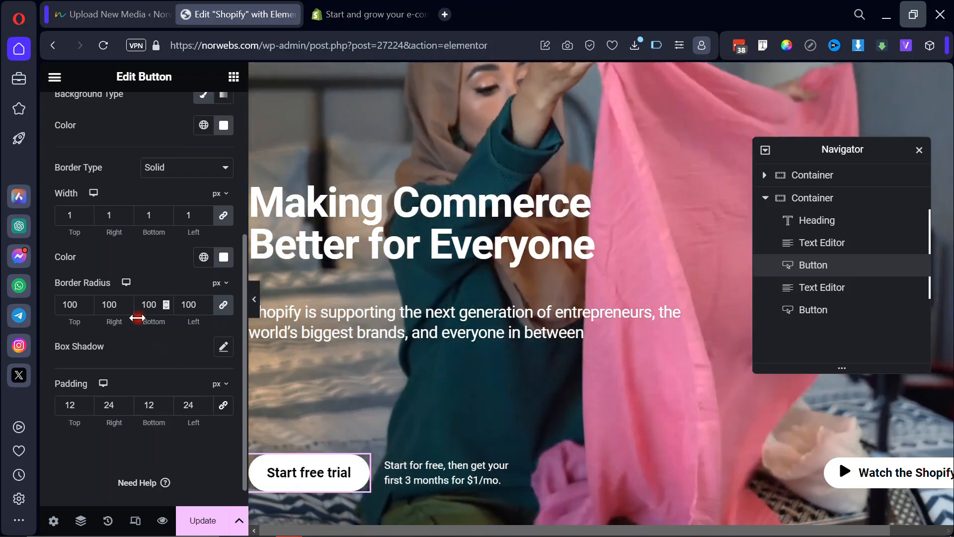
scroll(83, 363, down, 1)
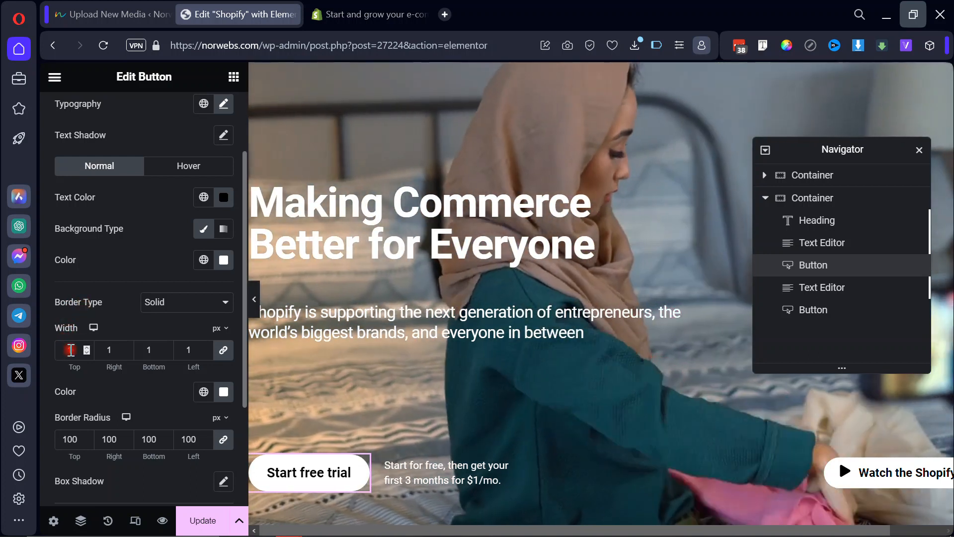
double_click(71, 350)
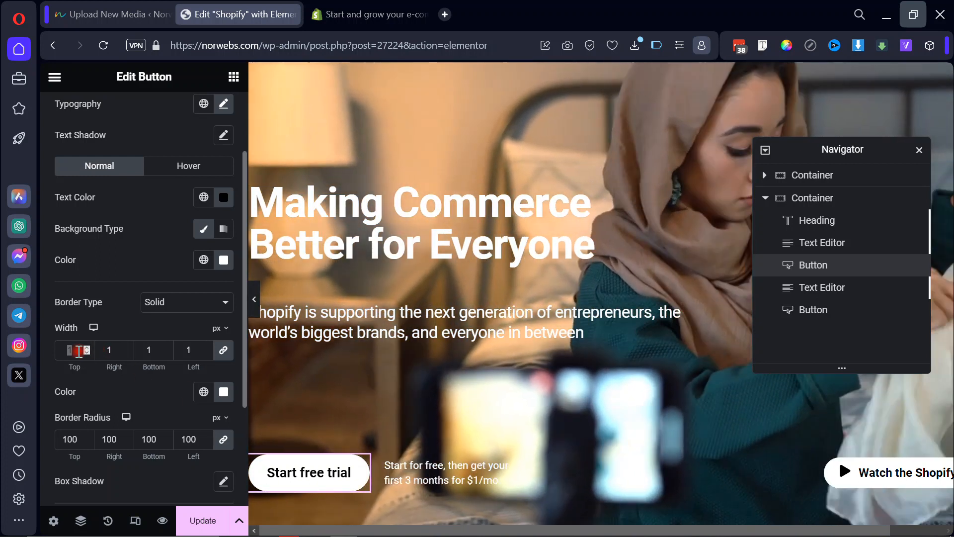
double_click(73, 350)
text(2)
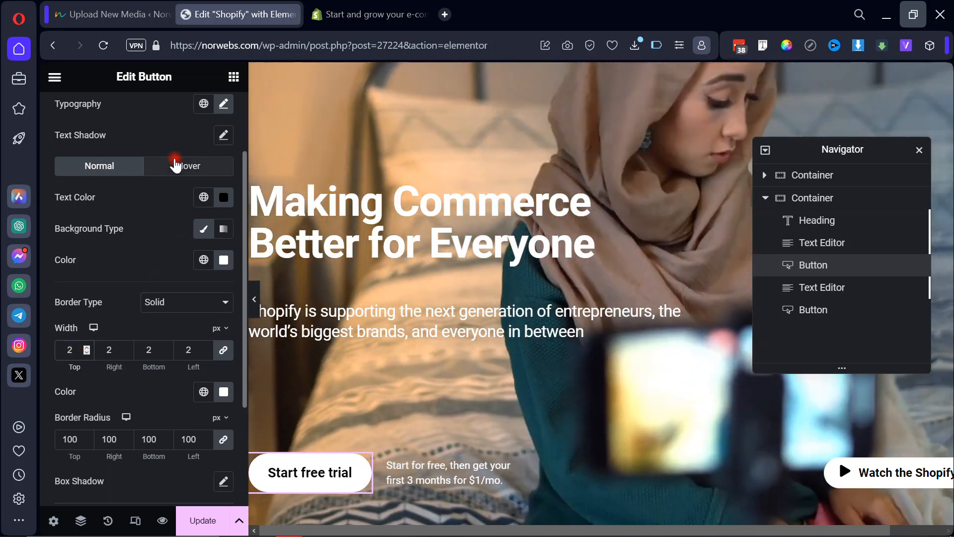
Make the Start free trial button's hover background color fully transparent and test the hover effect on the canvas.
click(180, 164)
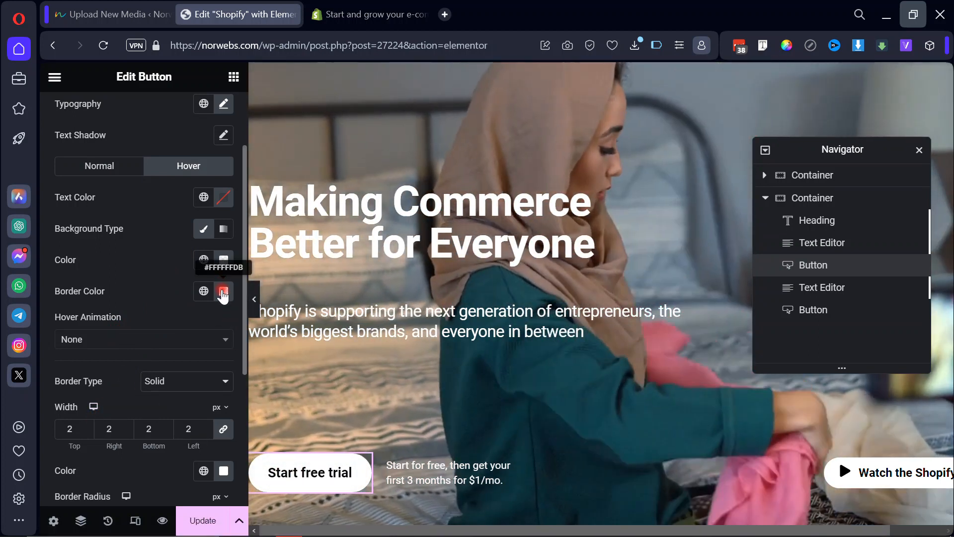
click(224, 259)
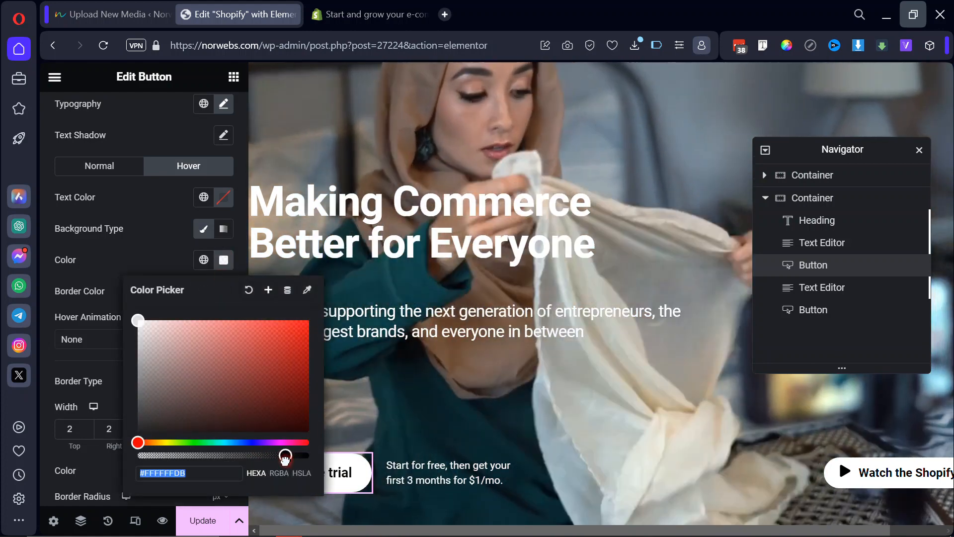
drag(284, 454, 138, 454)
click(69, 380)
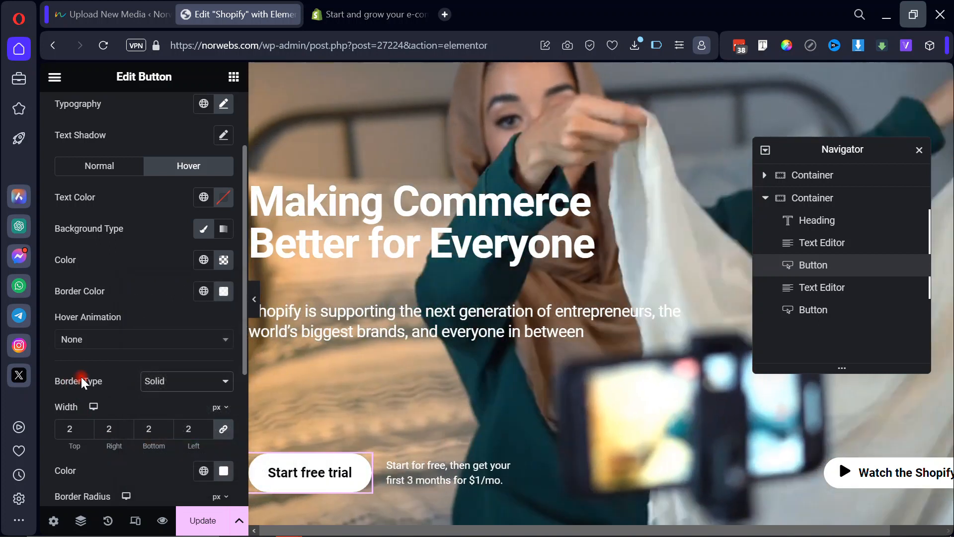
click(293, 478)
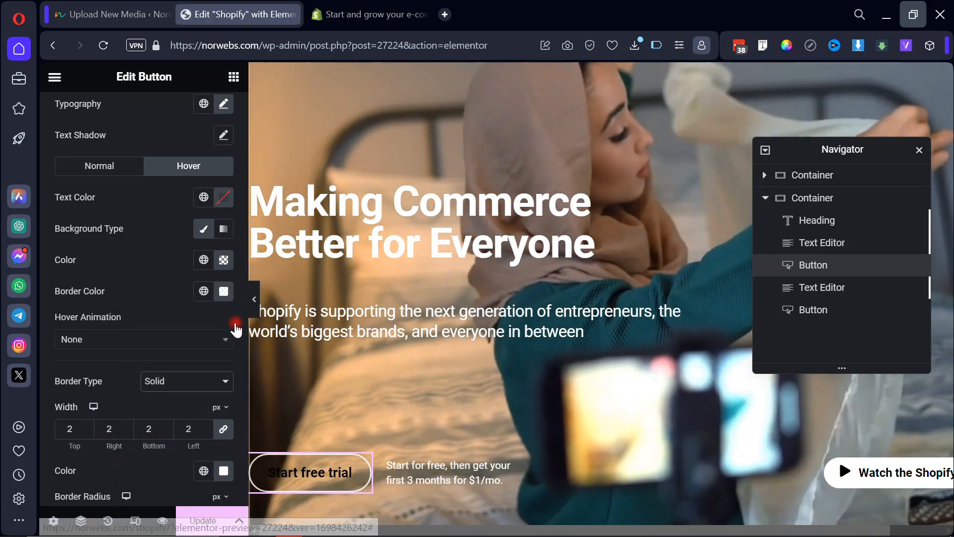
Set the button's hover border and text colors to opaque white #FFFFFF and compare the full-width preview with the original Shopify page.
click(224, 291)
drag(285, 487, 321, 501)
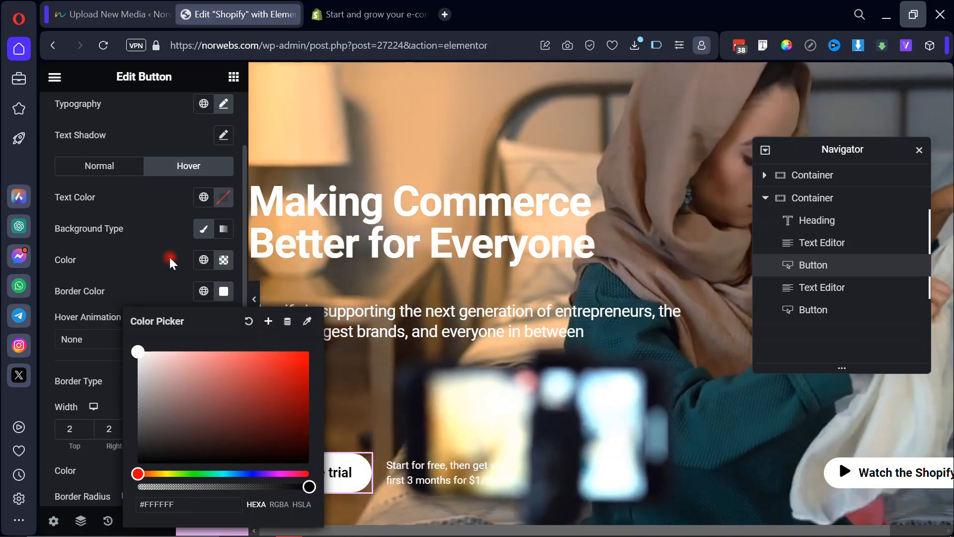
click(170, 261)
click(224, 198)
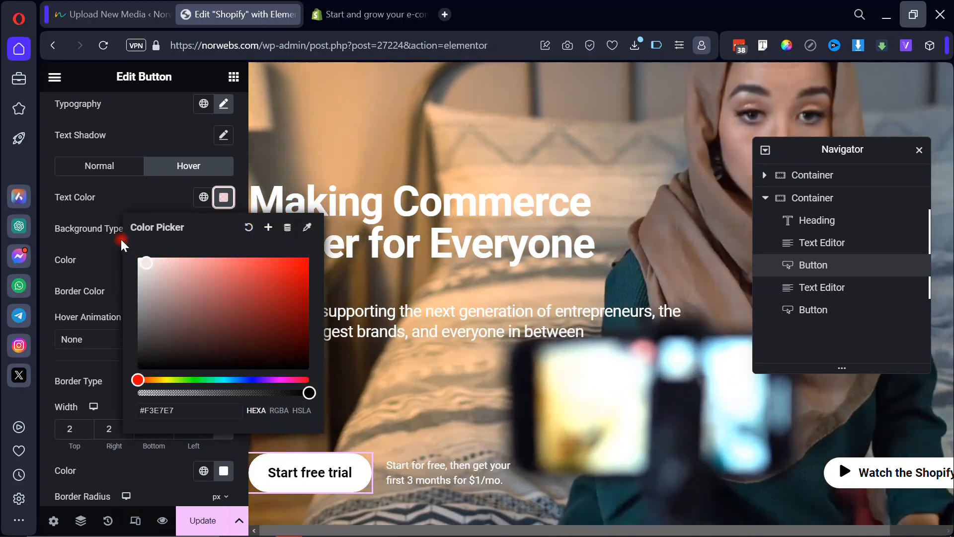
drag(121, 241, 113, 221)
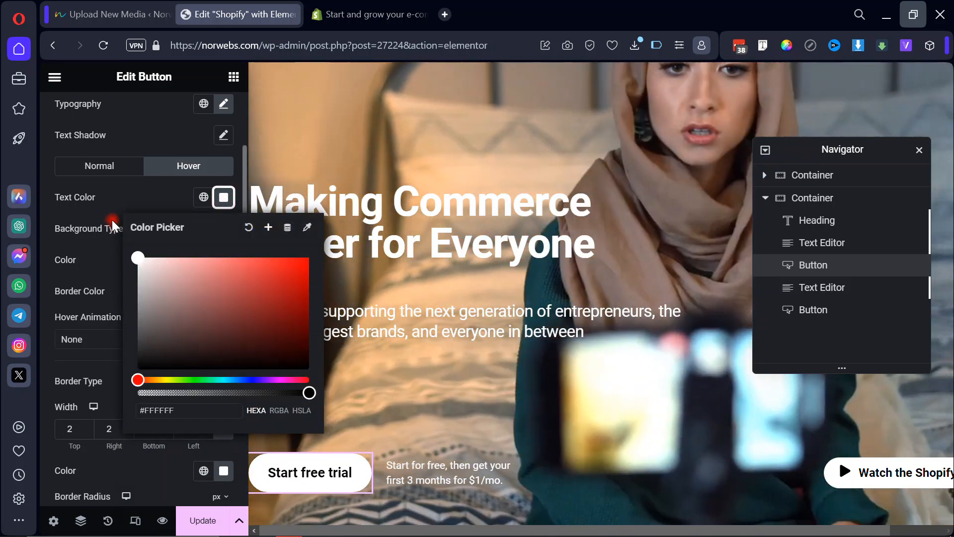
click(114, 222)
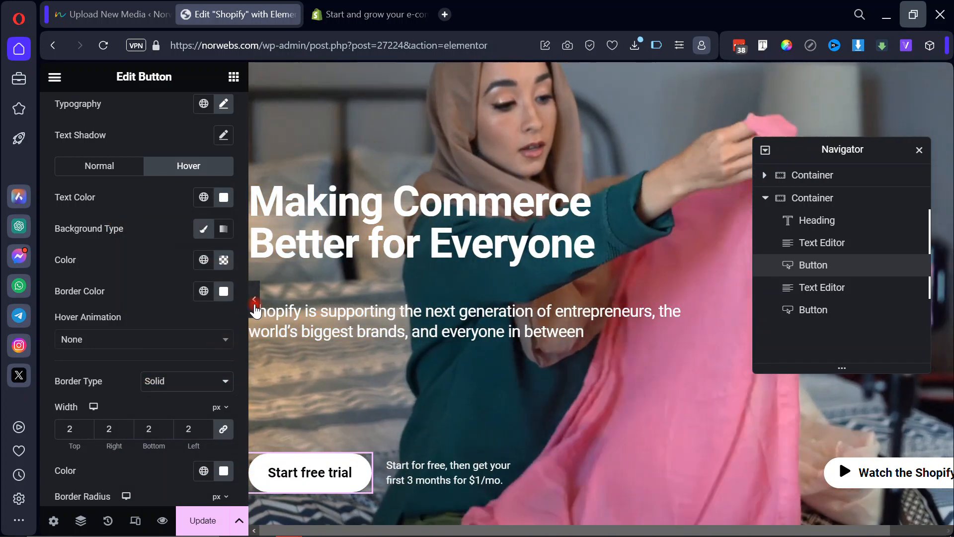
click(254, 301)
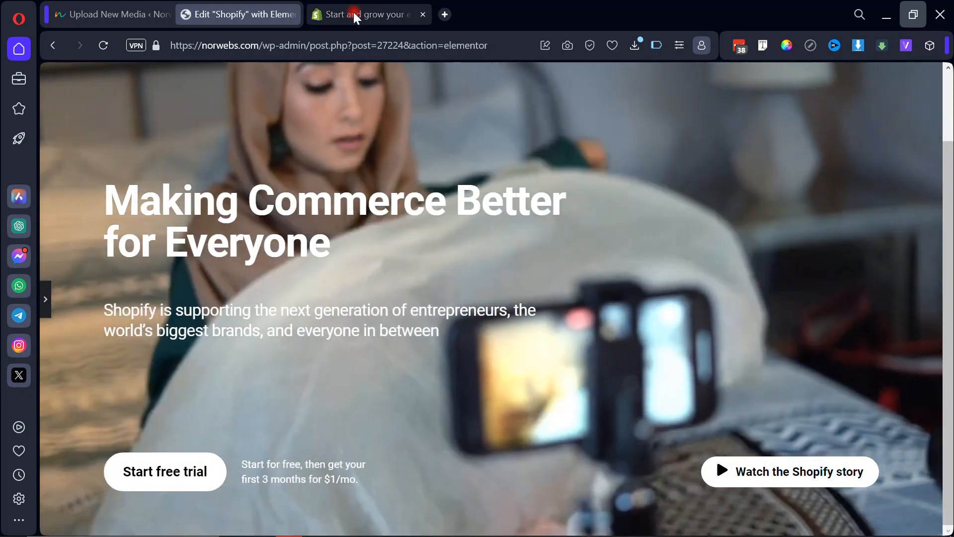
click(355, 15)
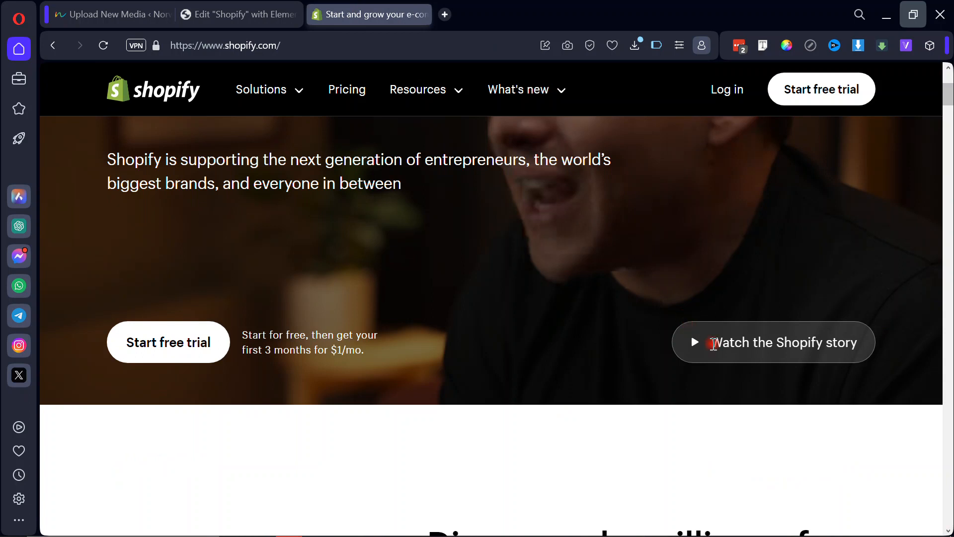
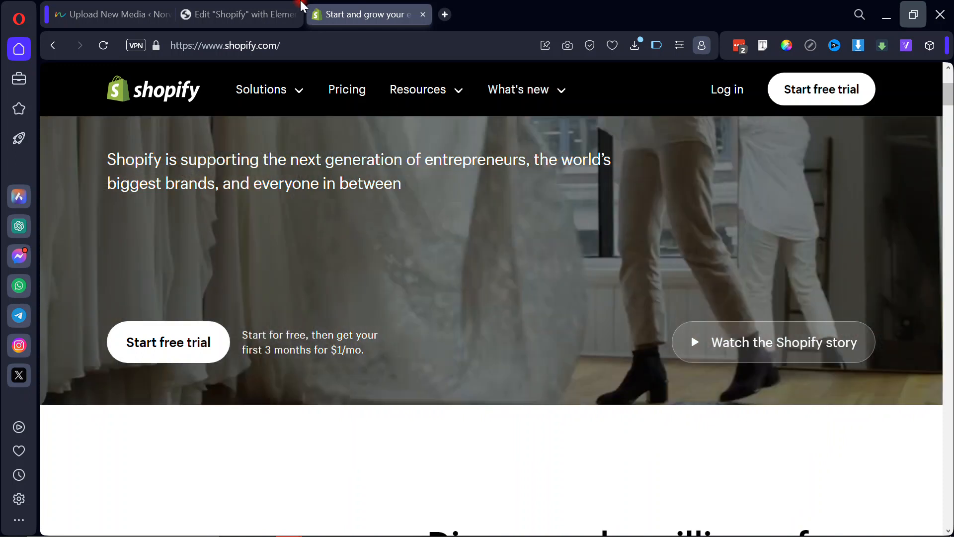
click(245, 14)
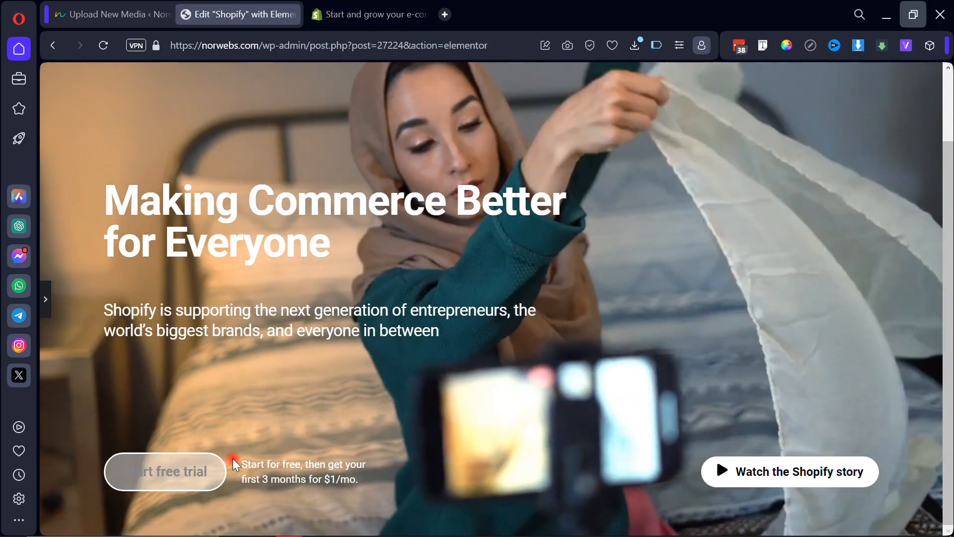
Copy the Start free trial button and paste its style onto the Watch the Shopify story button.
click(44, 294)
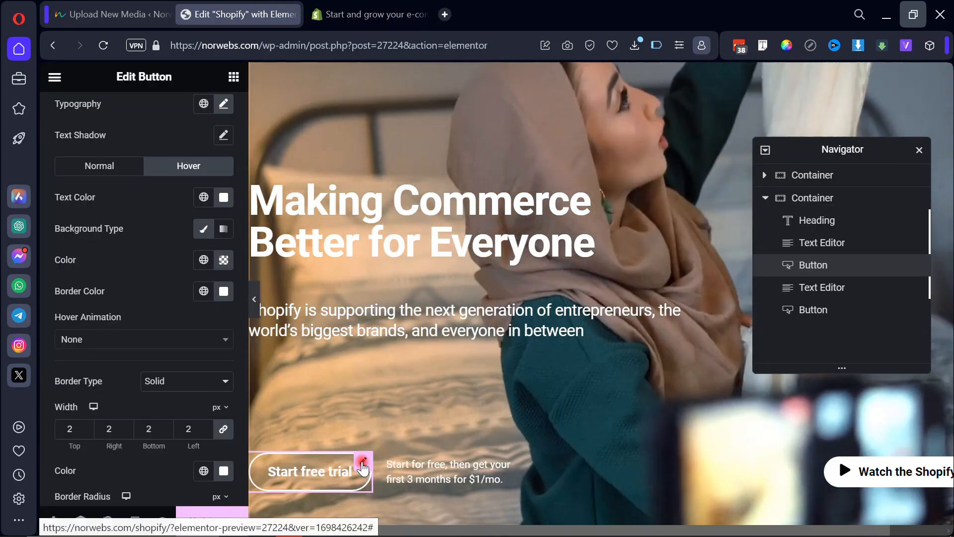
right_click(366, 465)
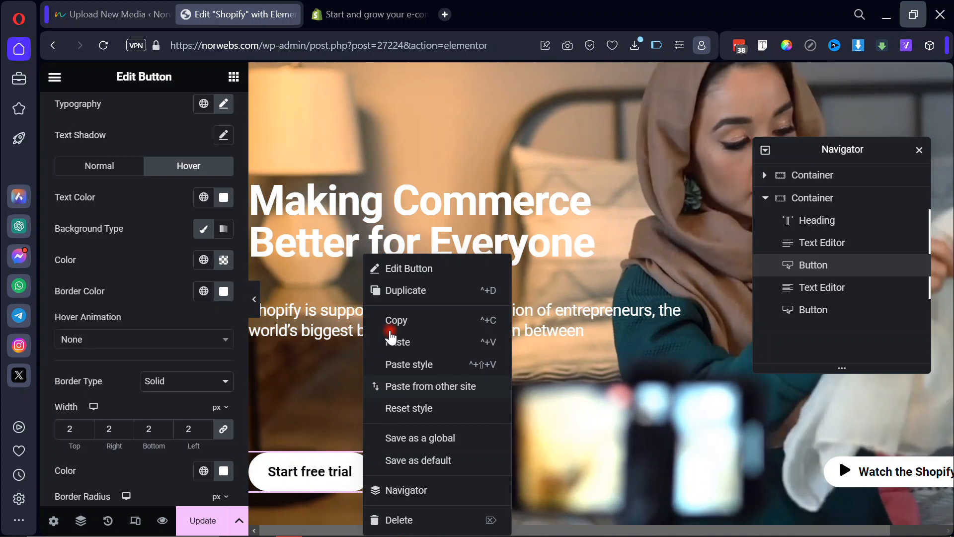
click(397, 321)
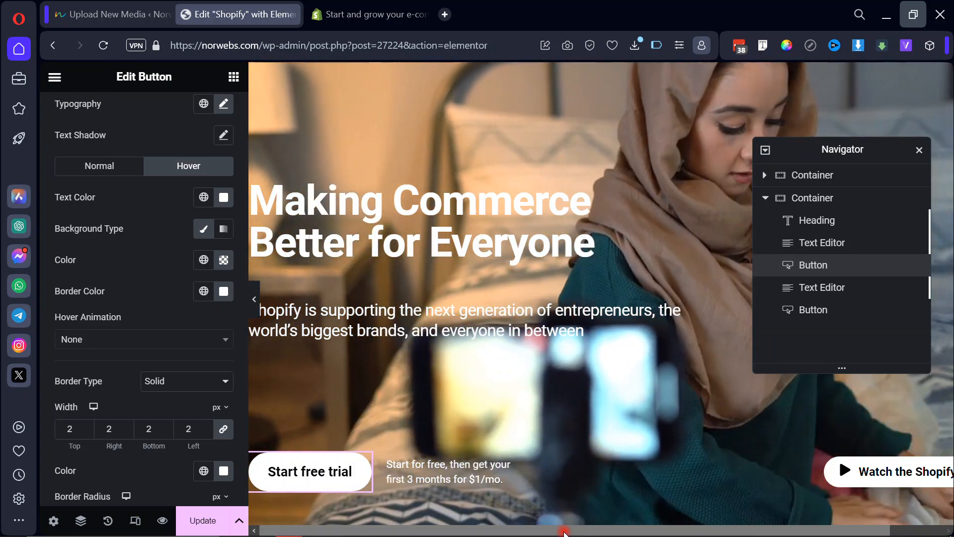
drag(571, 530, 733, 532)
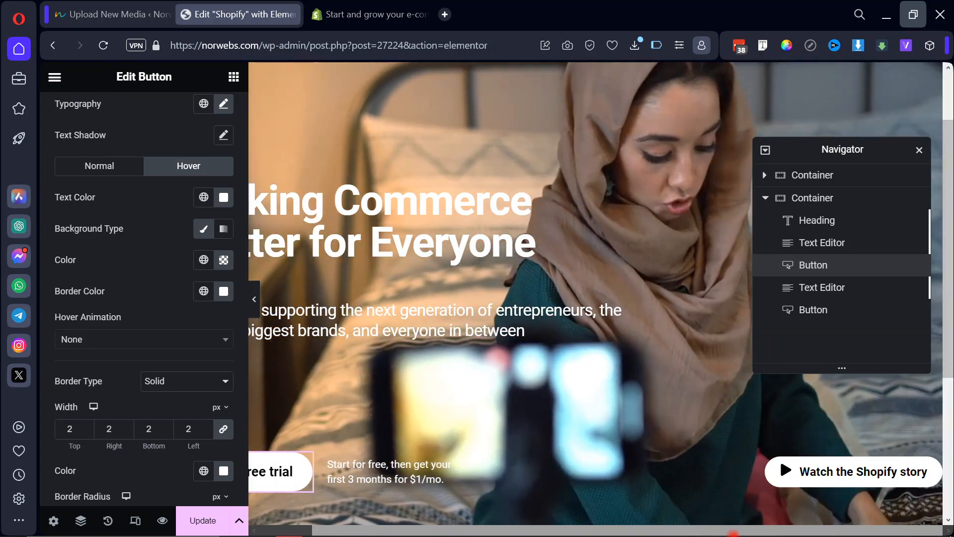
key(super+Down)
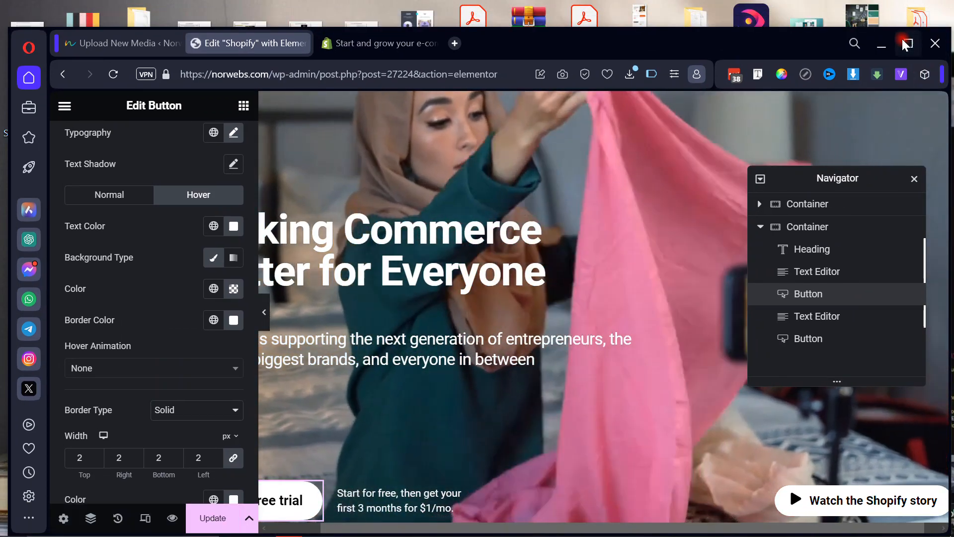
click(908, 44)
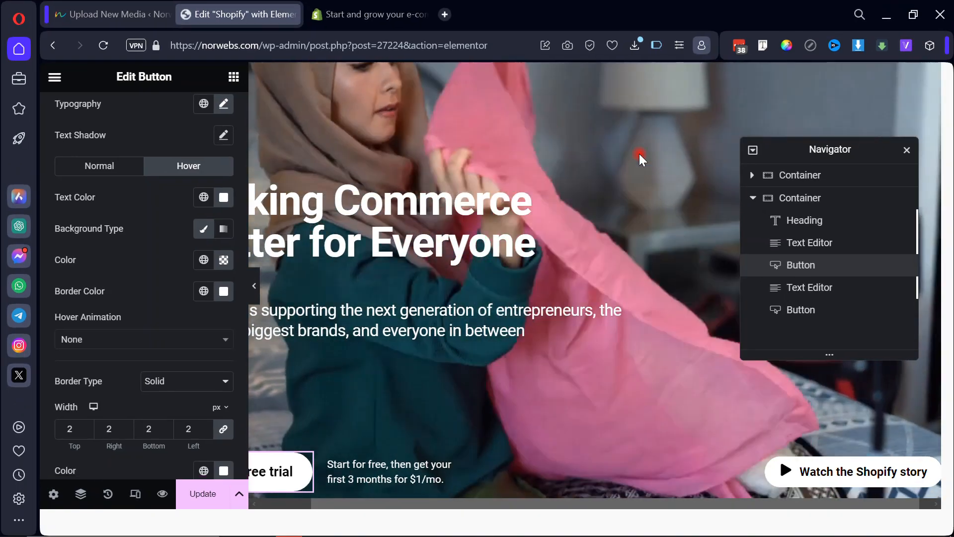
drag(762, 162, 514, 200)
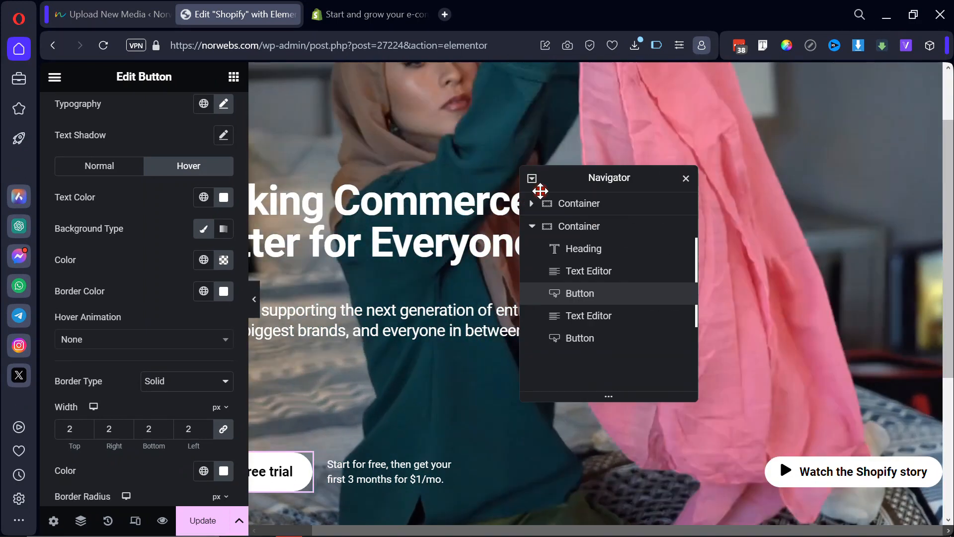
scroll(378, 278, down, 2)
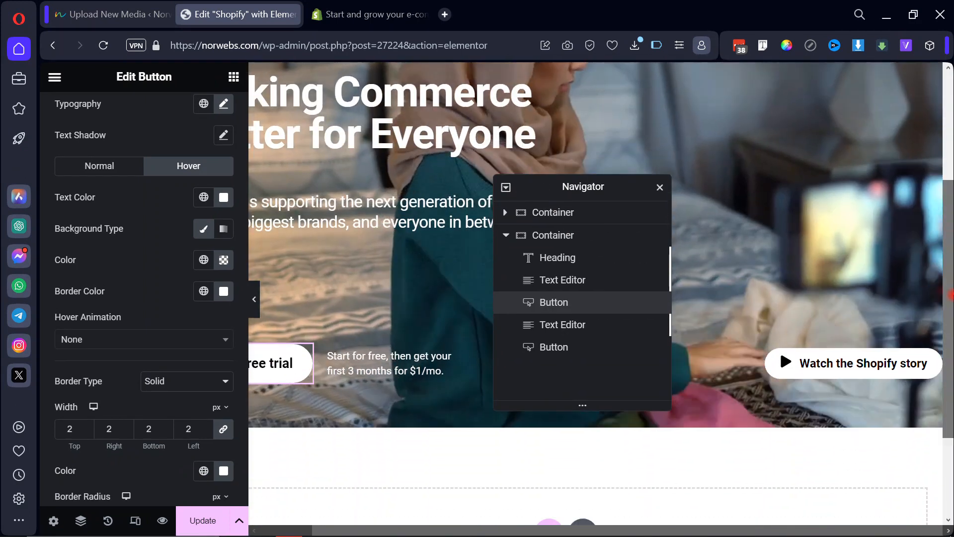
scroll(596, 293, down, 1)
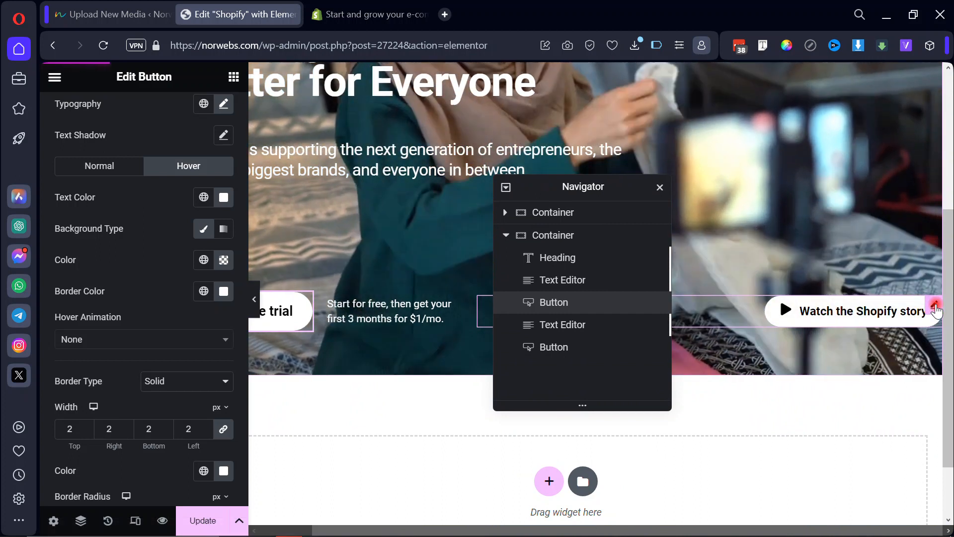
click(935, 306)
right_click(933, 307)
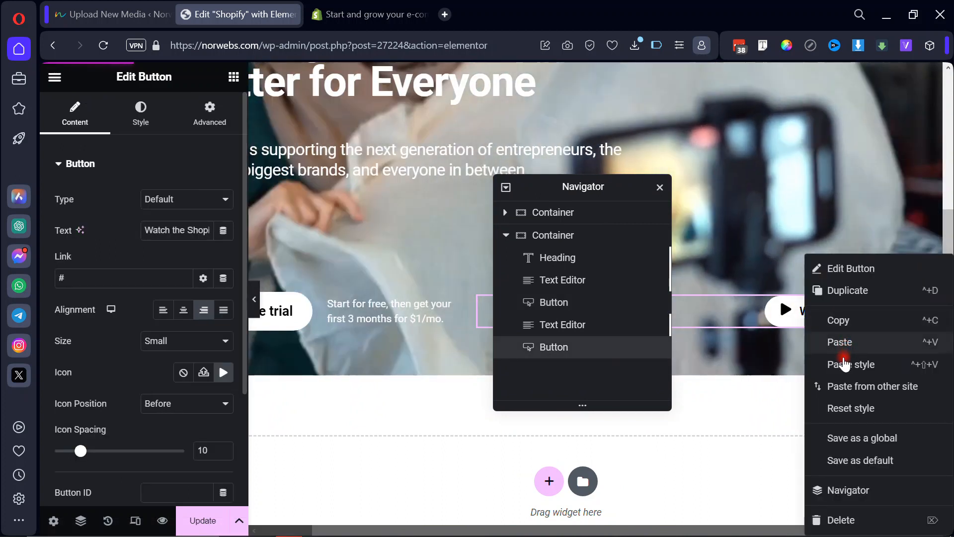
click(844, 364)
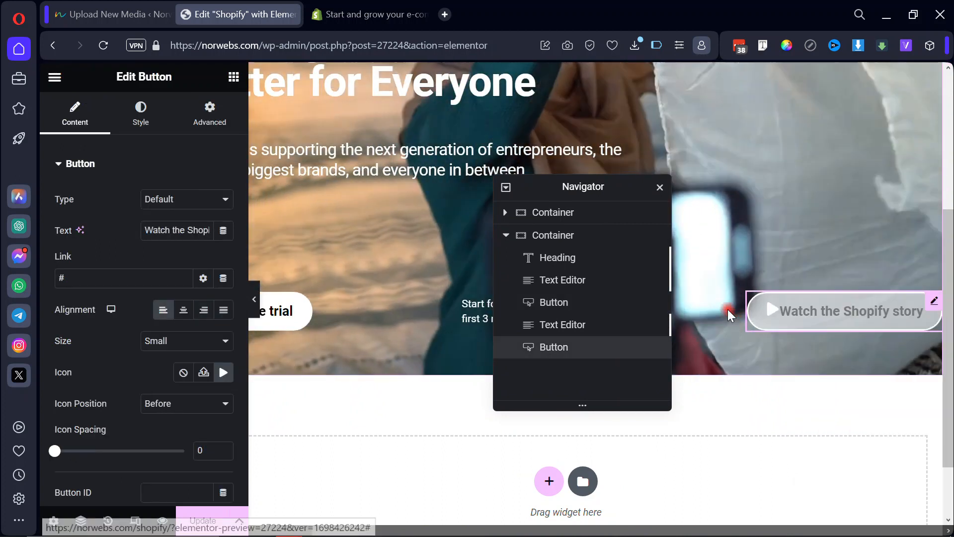
Align the Watch the Shopify story button to the right and set its flex size to Grow.
drag(581, 186, 543, 416)
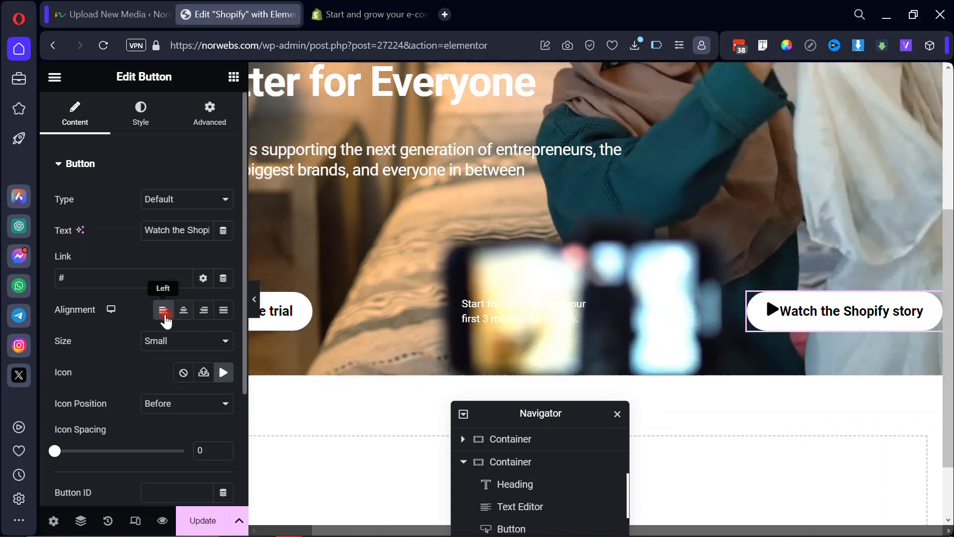
click(208, 311)
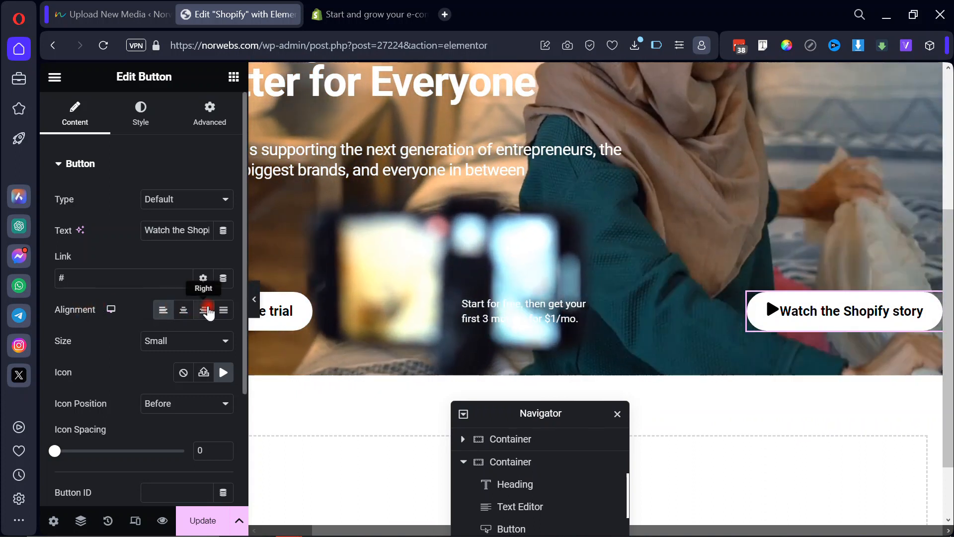
click(194, 112)
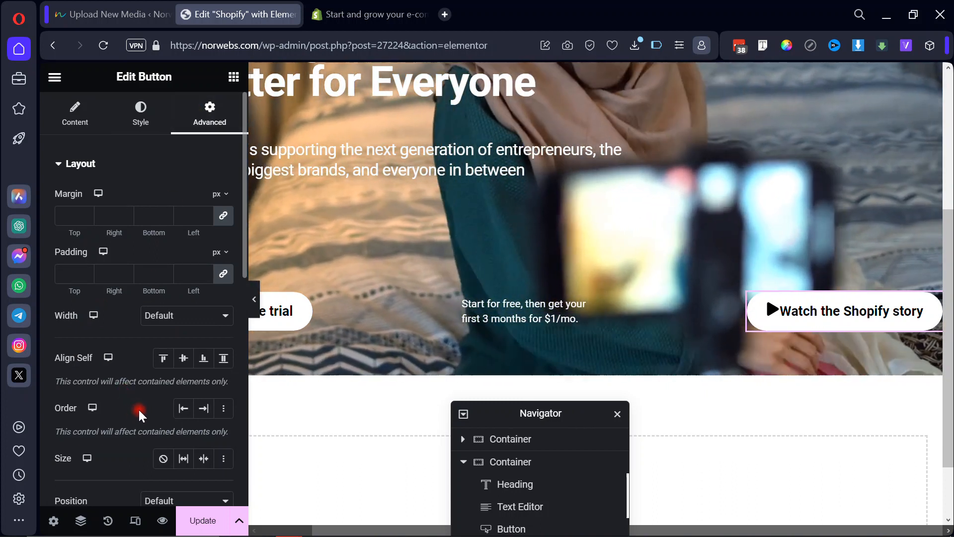
scroll(130, 441, down, 1)
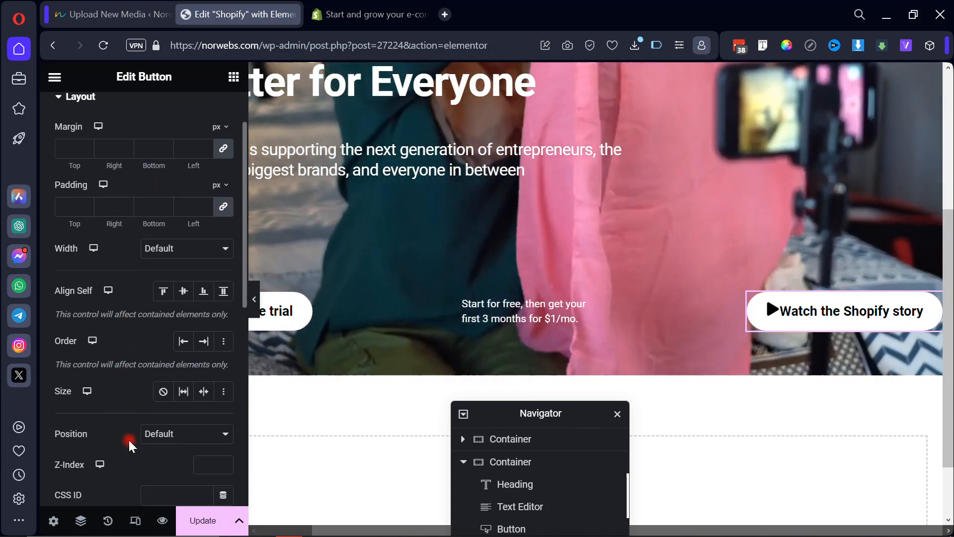
scroll(130, 444, down, 1)
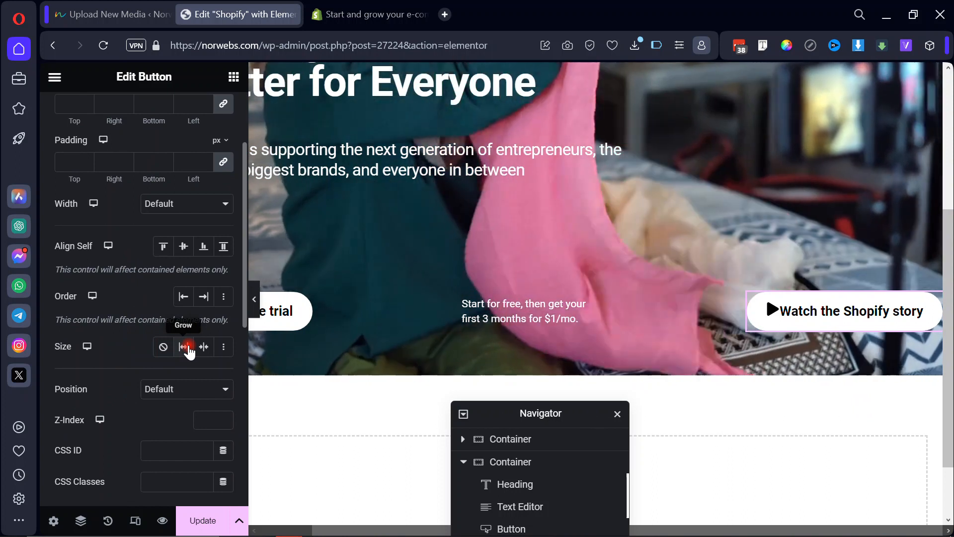
click(186, 348)
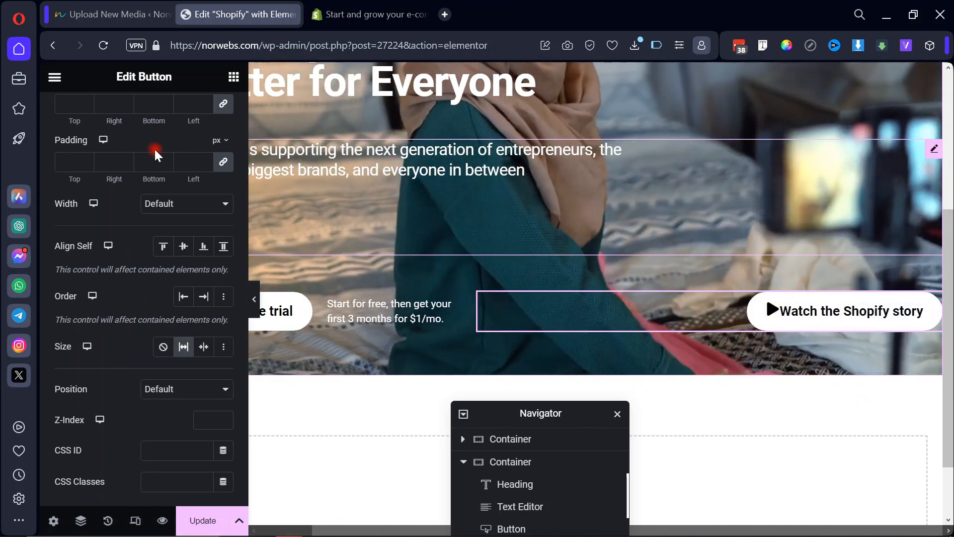
Set the Watch the Shopify story button's border width to 1 px on all sides.
scroll(123, 221, up, 3)
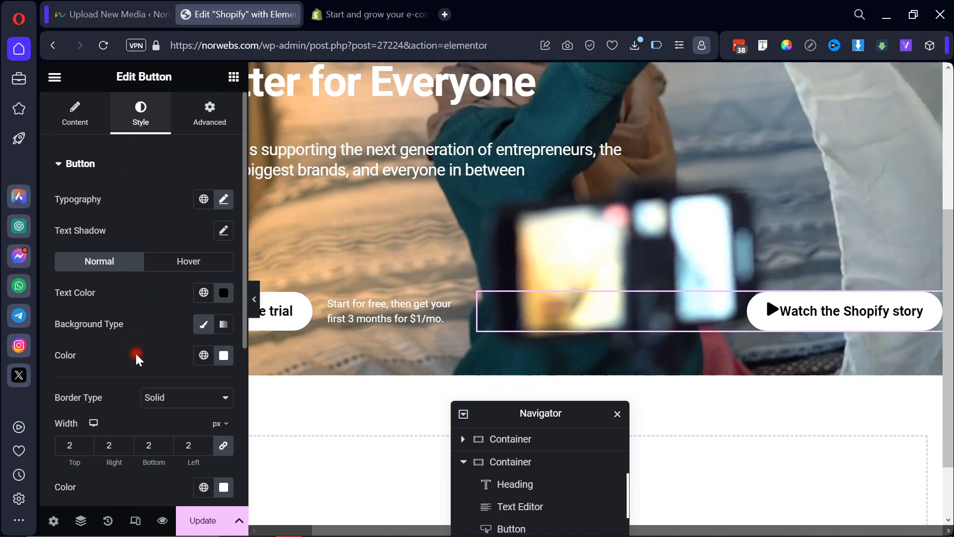
scroll(137, 359, down, 2)
click(149, 356)
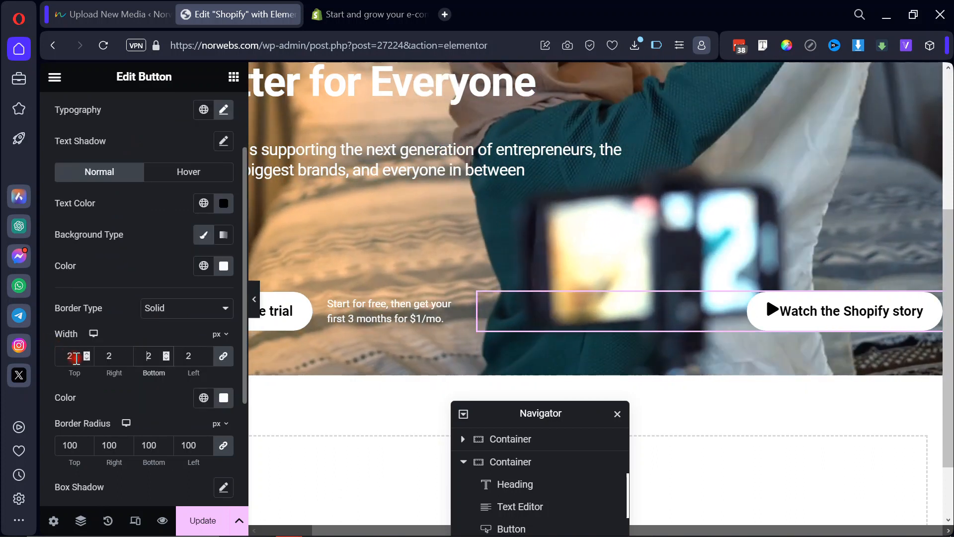
drag(76, 358, 38, 360)
text(1)
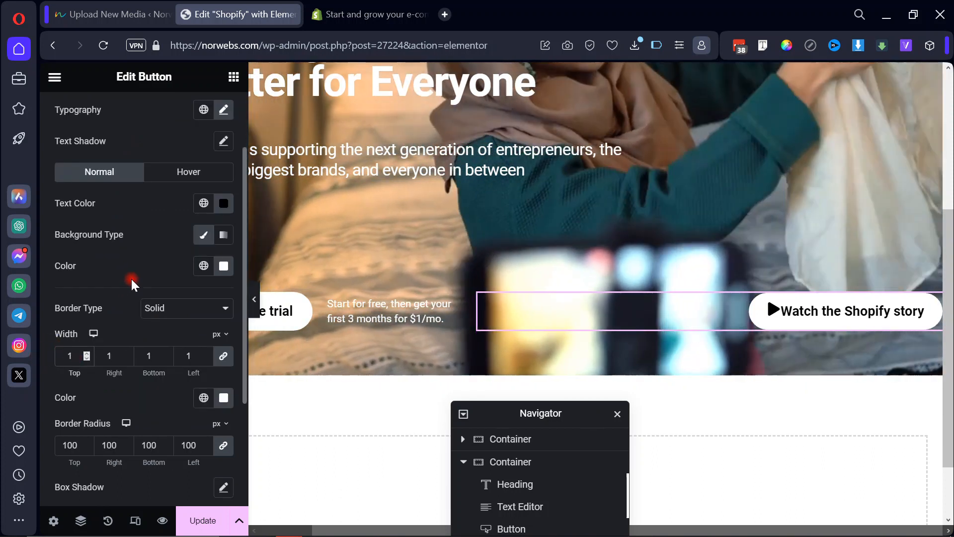
click(132, 280)
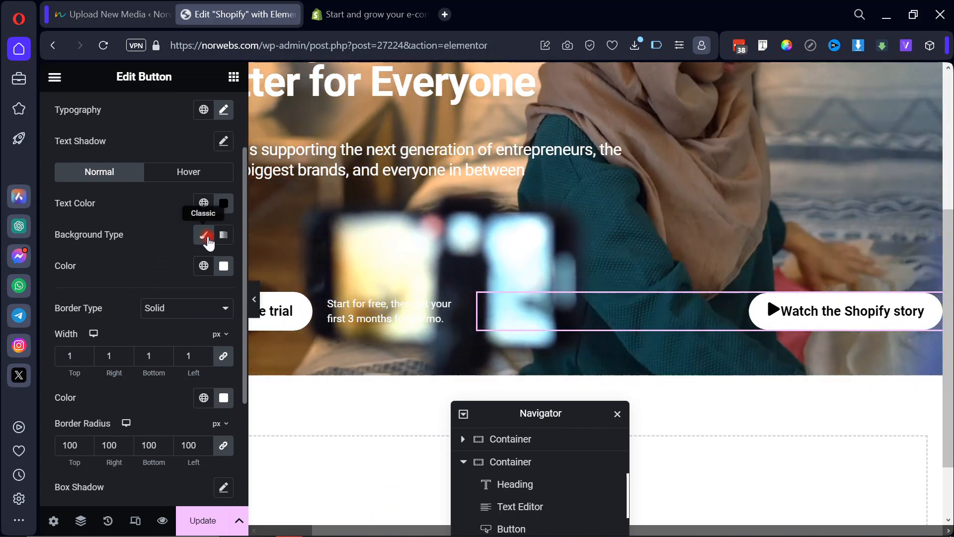
Make the Watch the Shopify story button's normal background color semi-transparent white #FFFFFF54 and compare it with the original Shopify page.
click(207, 238)
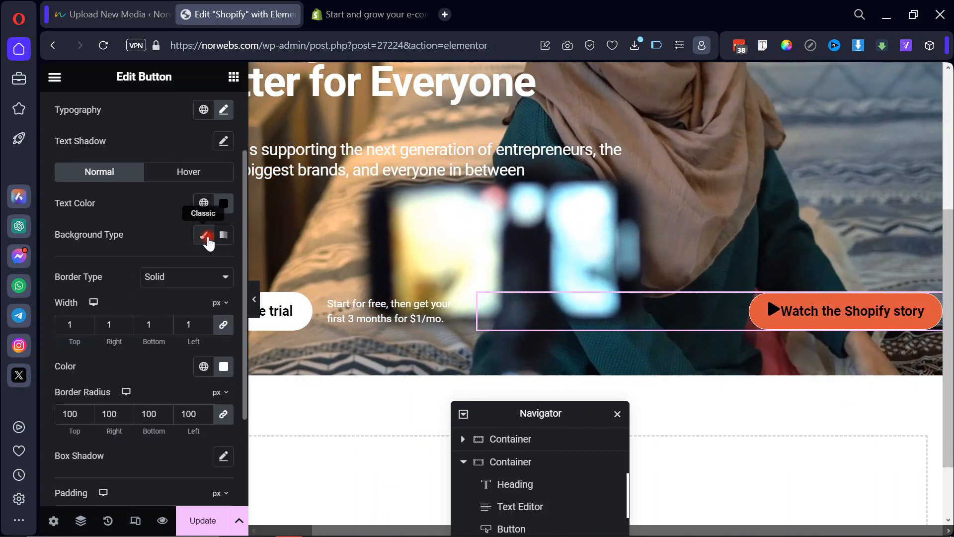
click(207, 237)
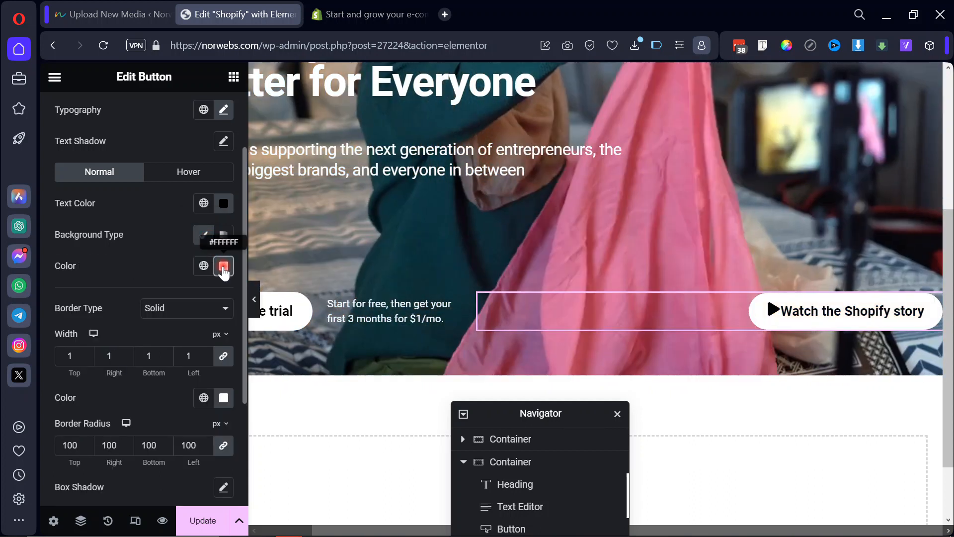
click(223, 266)
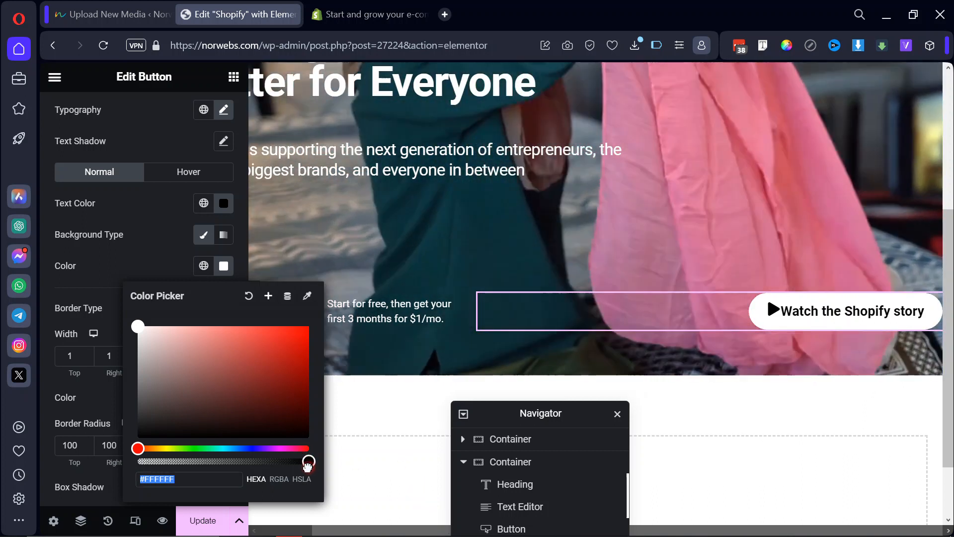
drag(308, 465, 194, 462)
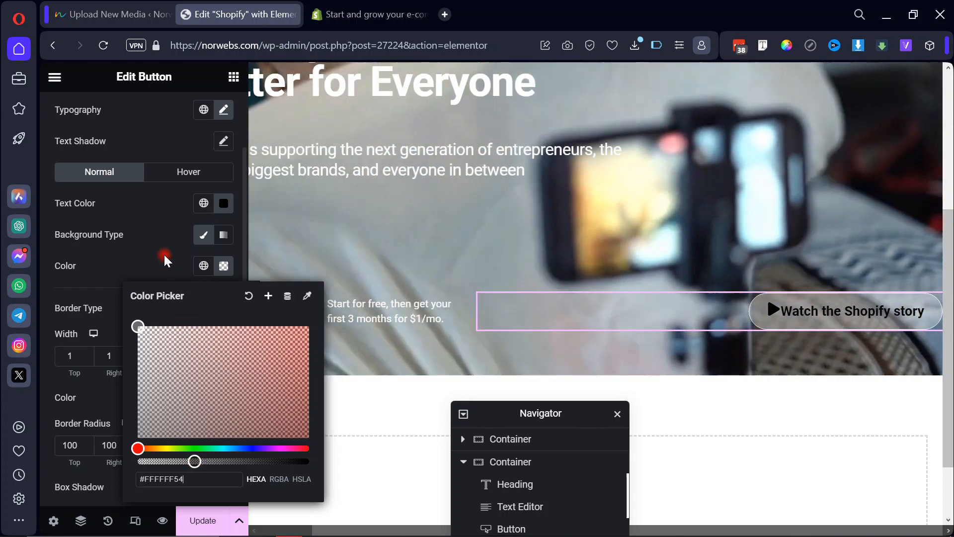
click(164, 252)
click(346, 13)
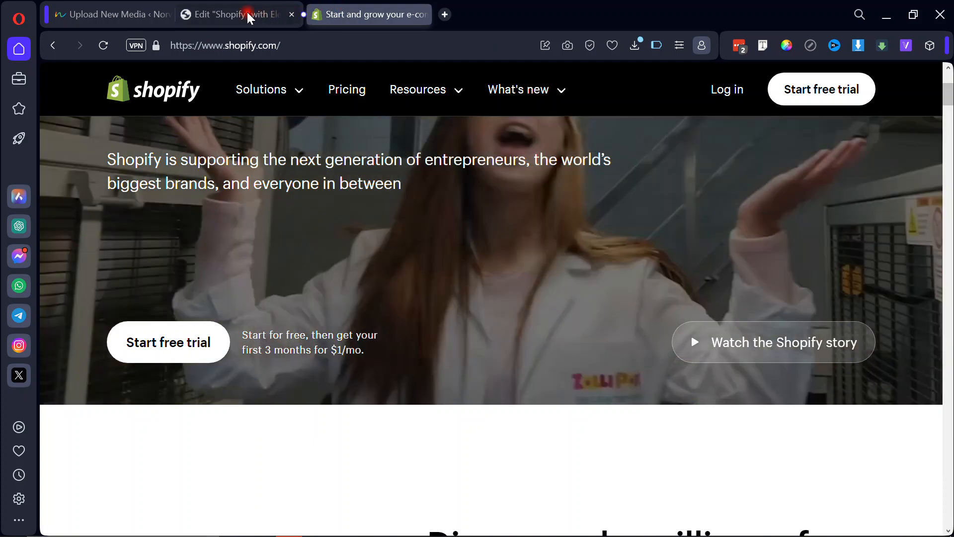
click(247, 12)
Set the Watch the Shopify story button's normal text color to white and its font weight to 400 (Normal).
click(224, 203)
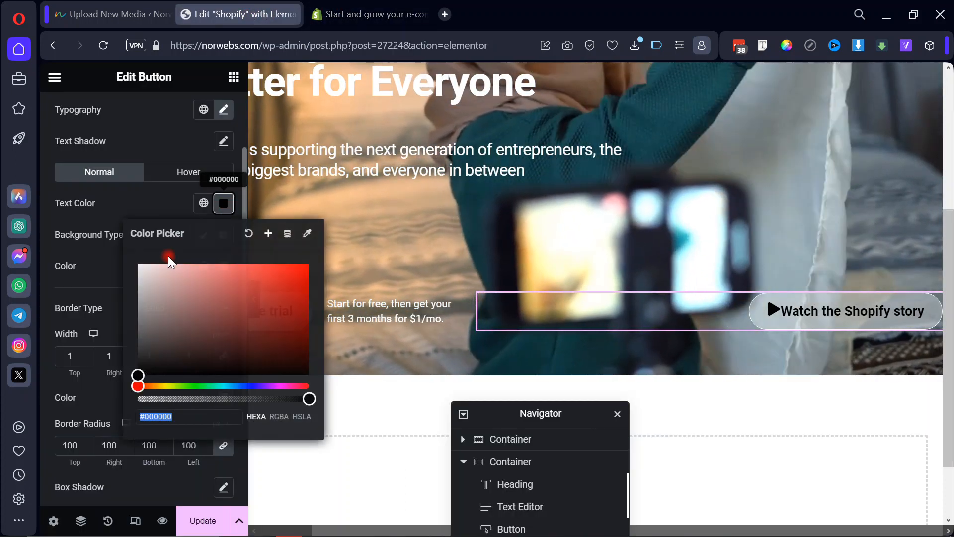
drag(149, 274, 137, 263)
click(103, 208)
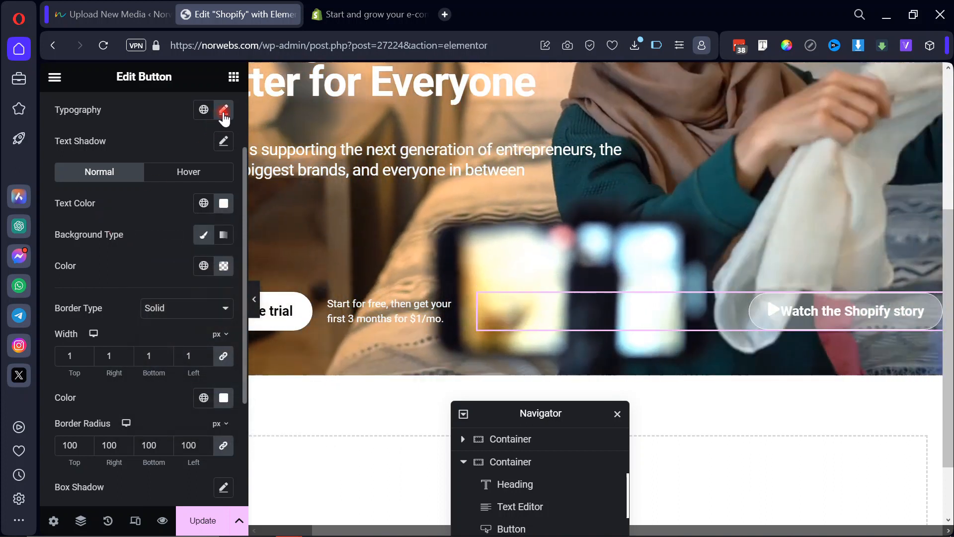
click(224, 113)
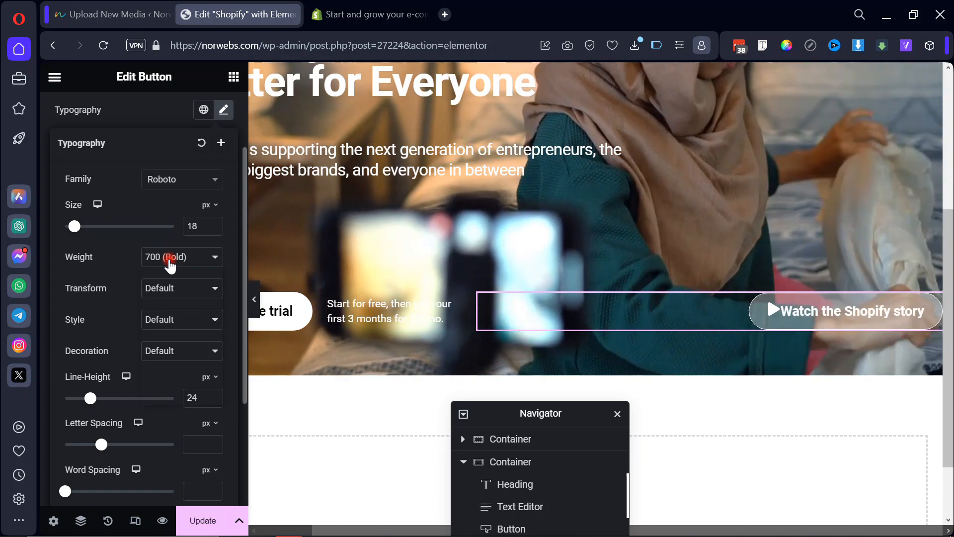
click(169, 258)
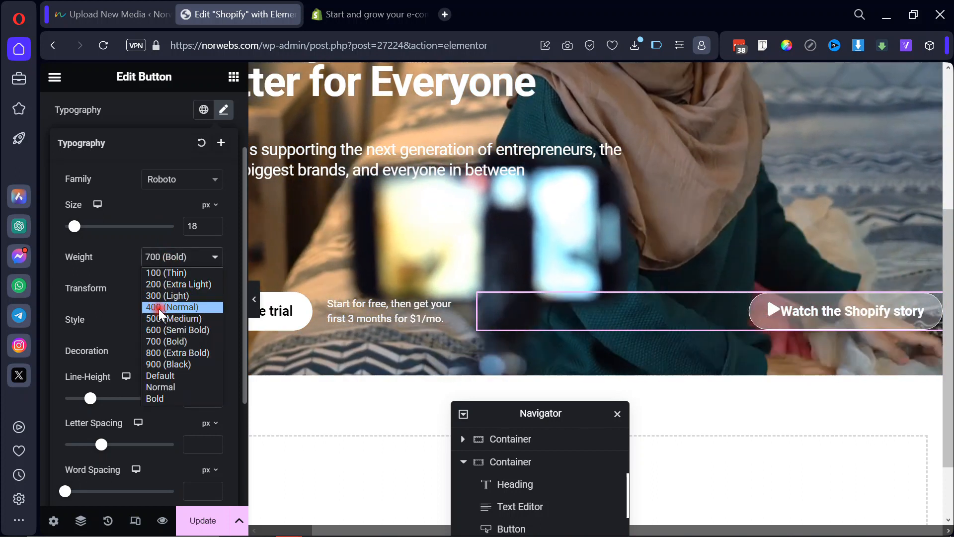
click(160, 308)
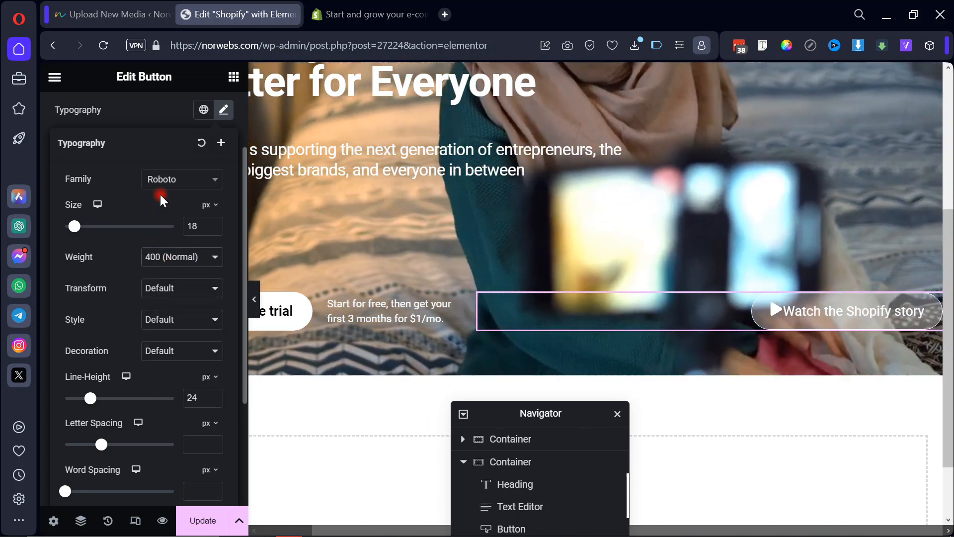
Set the spacing between the play icon and the Watch the Shopify story button's text to 10.
scroll(169, 114, up, 3)
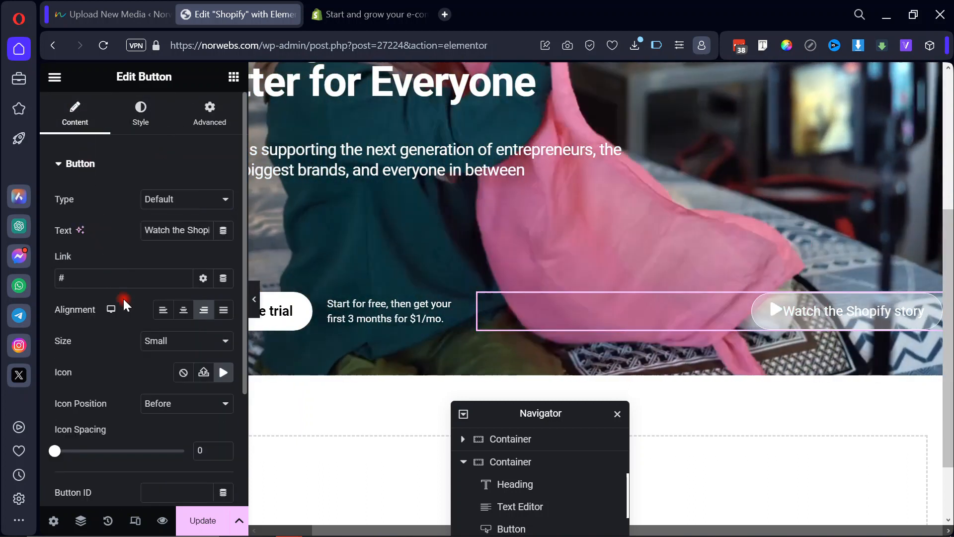
scroll(132, 351, down, 3)
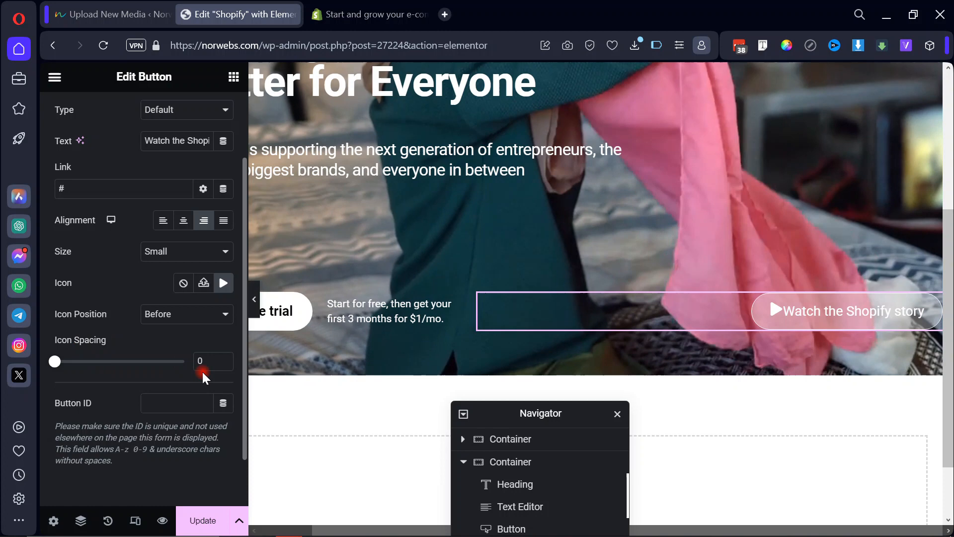
click(198, 360)
text(1)
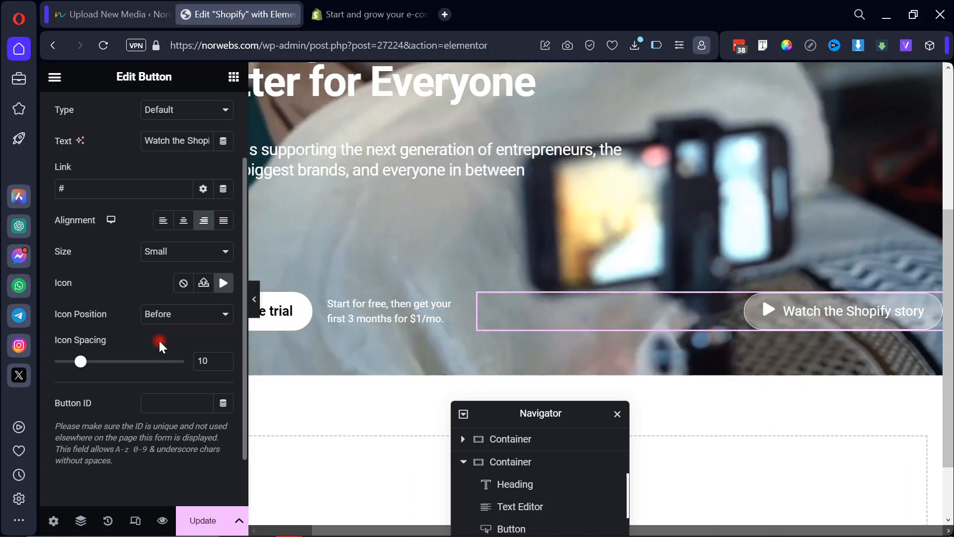
scroll(159, 339, up, 2)
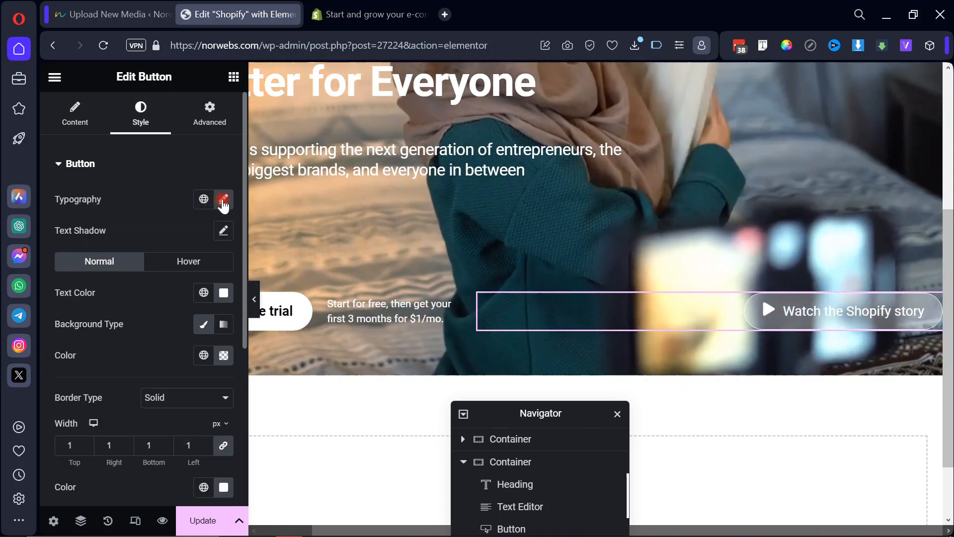
Set the Watch the Shopify story button's top and bottom padding to 16 px.
scroll(124, 356, down, 2)
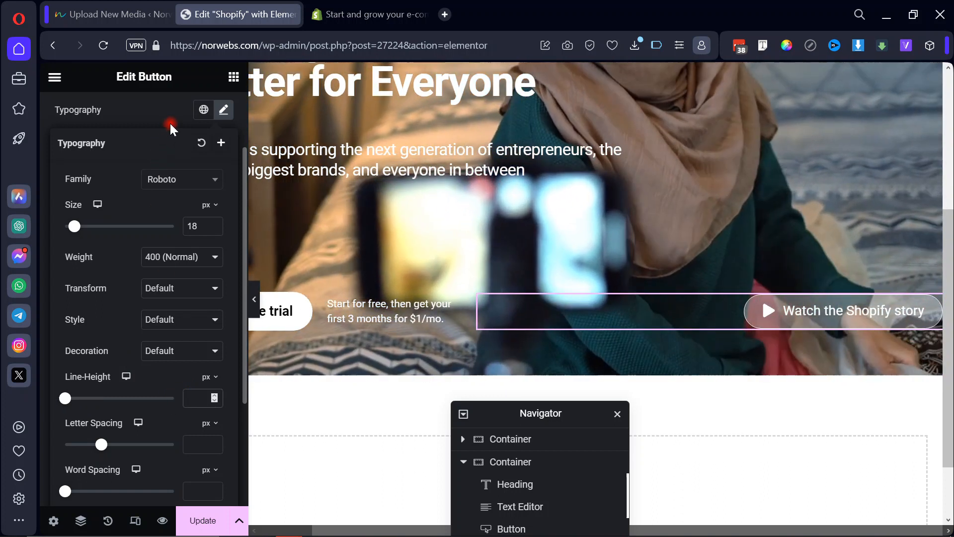
click(171, 117)
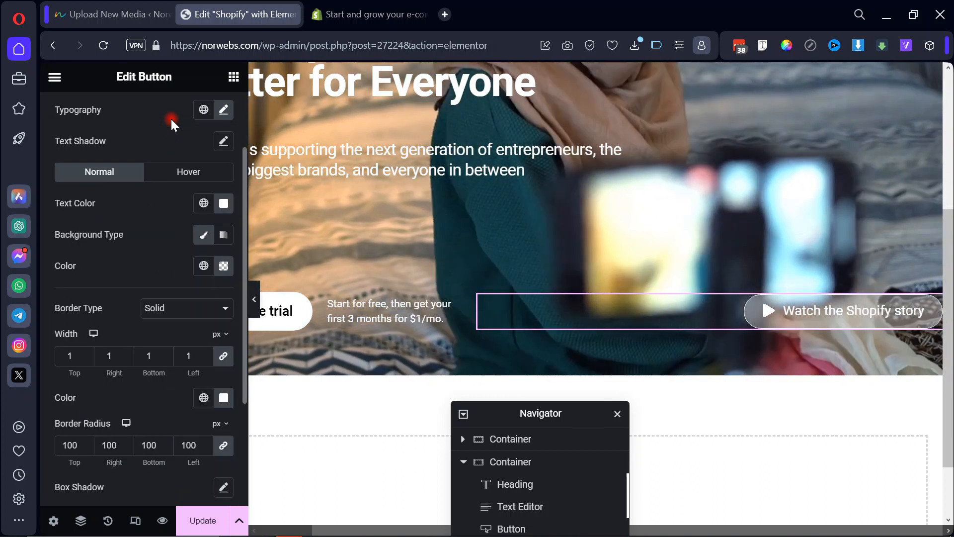
scroll(148, 246, down, 1)
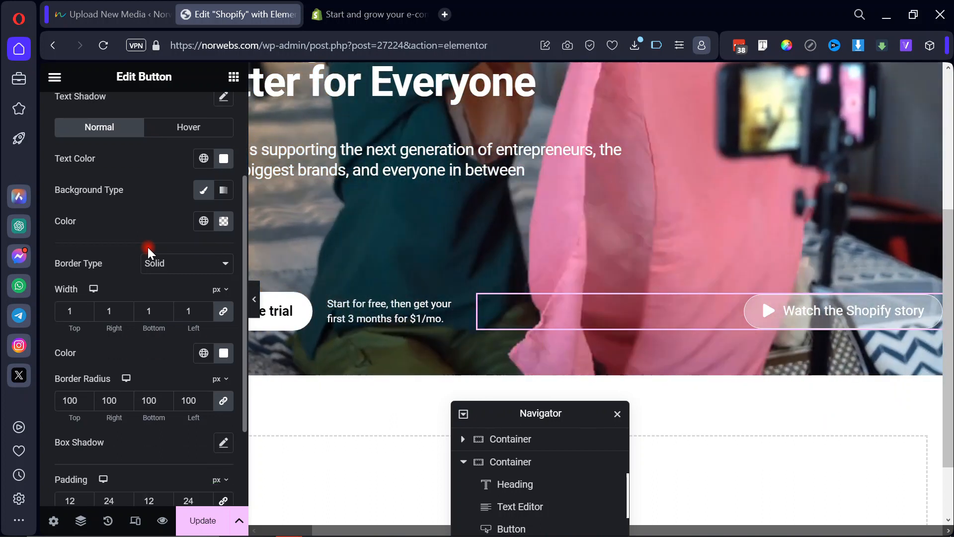
scroll(147, 245, down, 3)
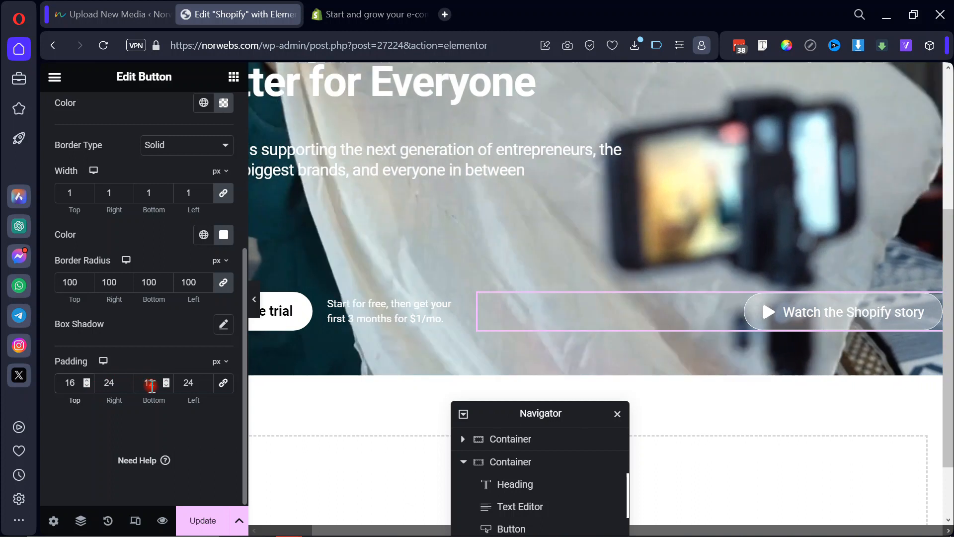
drag(149, 386, 178, 392)
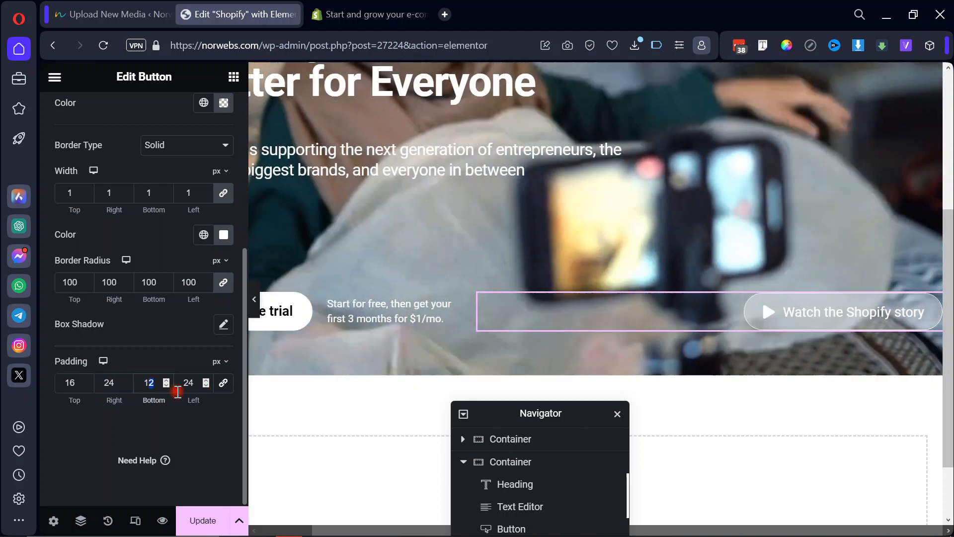
text(6)
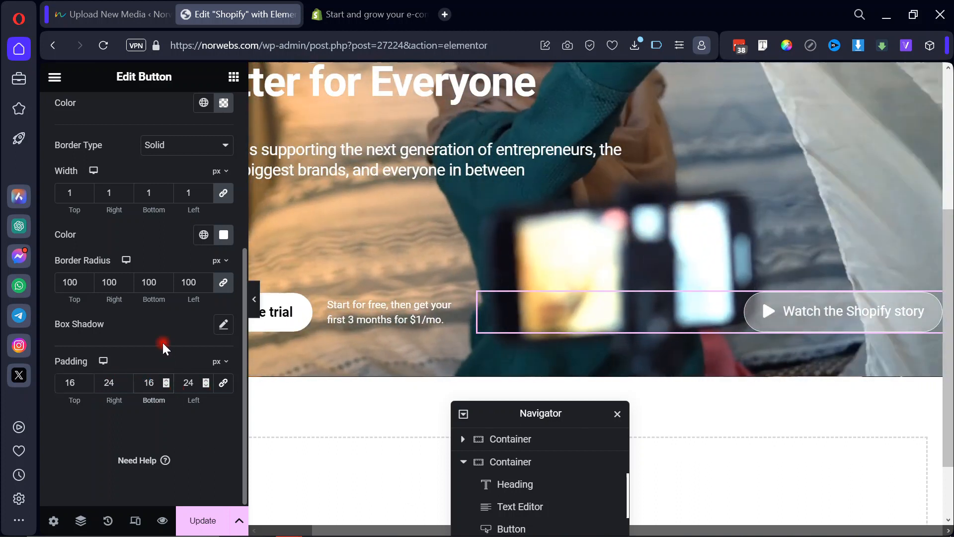
click(156, 338)
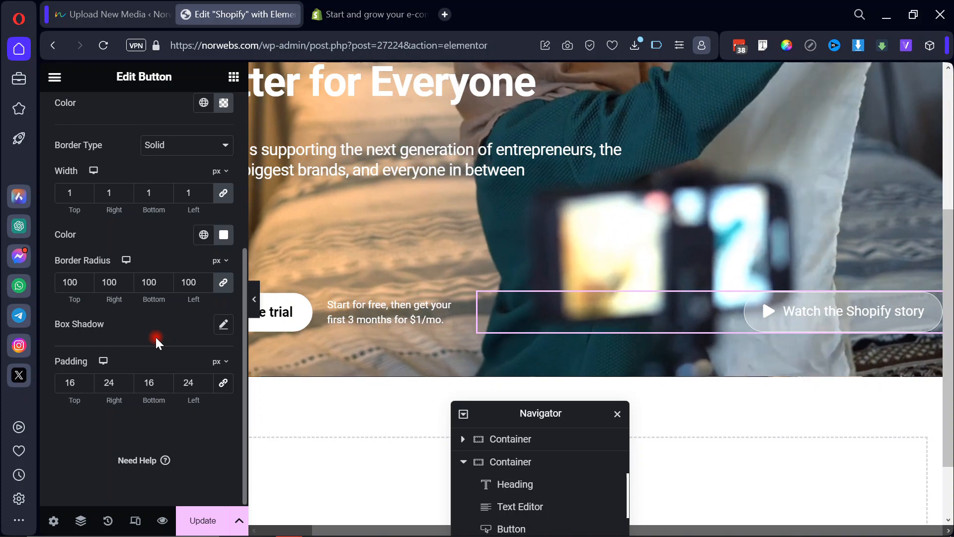
Compare the full-width hero preview with the original Shopify page, examining the Watch the Shopify story button's size and hover style.
click(380, 3)
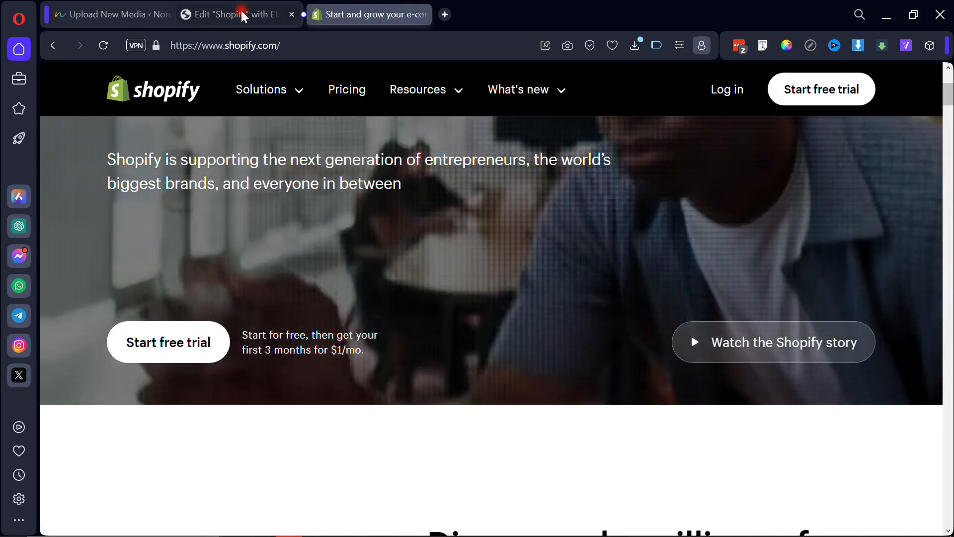
click(242, 13)
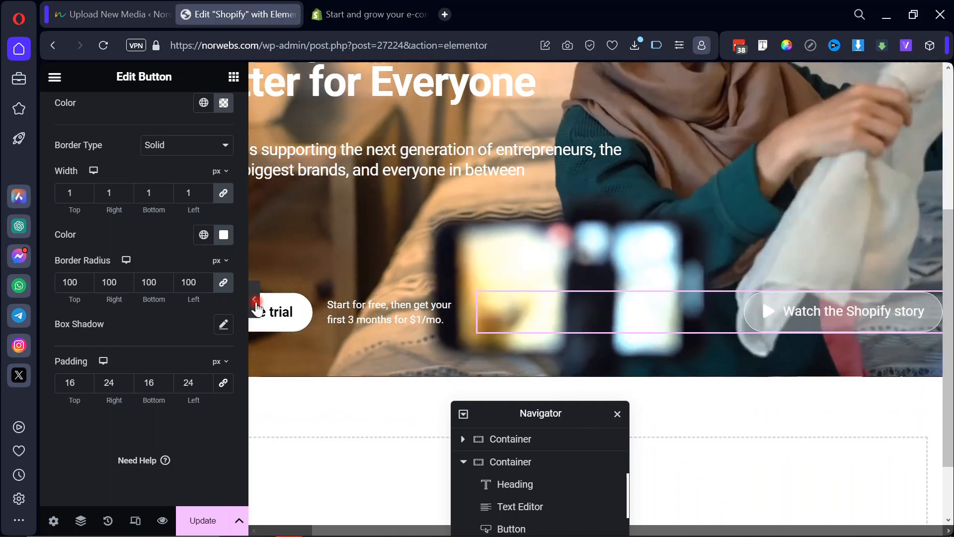
click(254, 299)
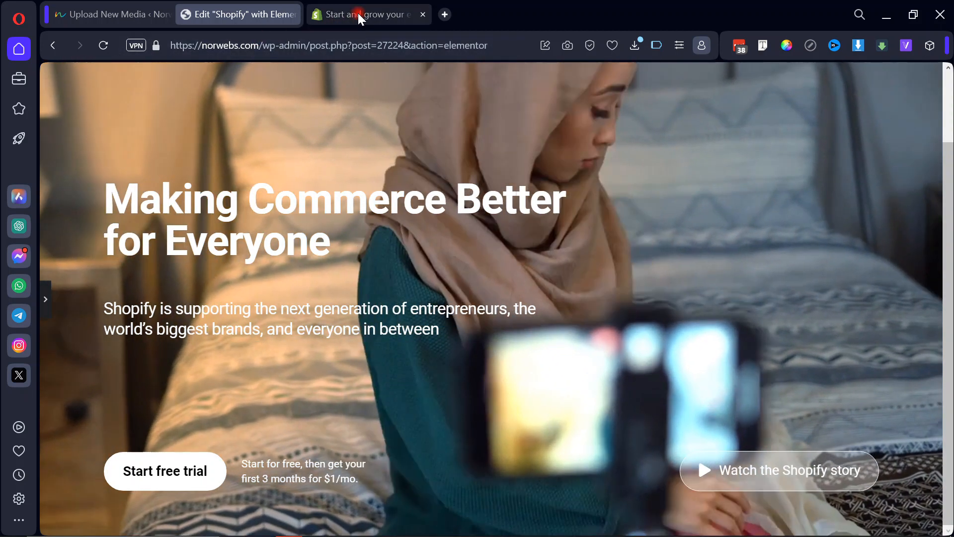
click(358, 13)
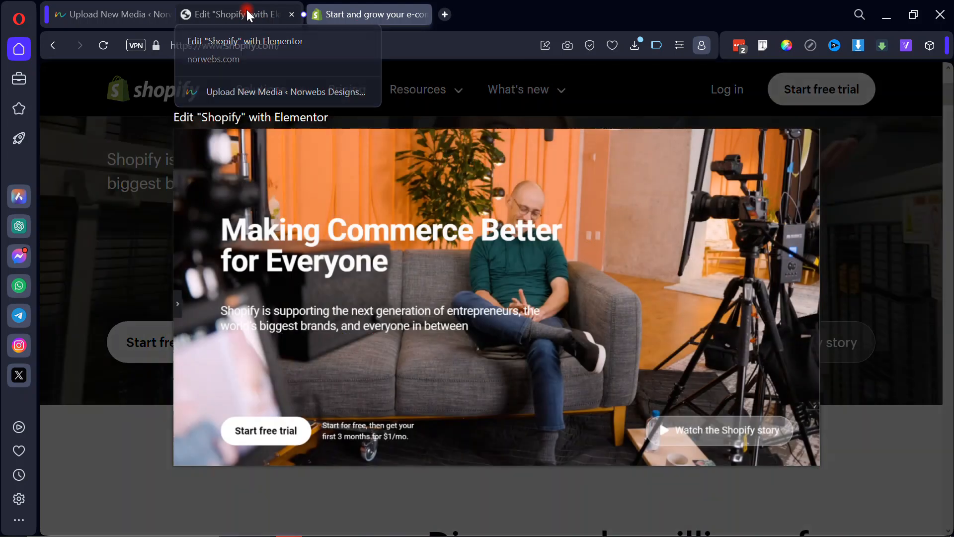
click(247, 11)
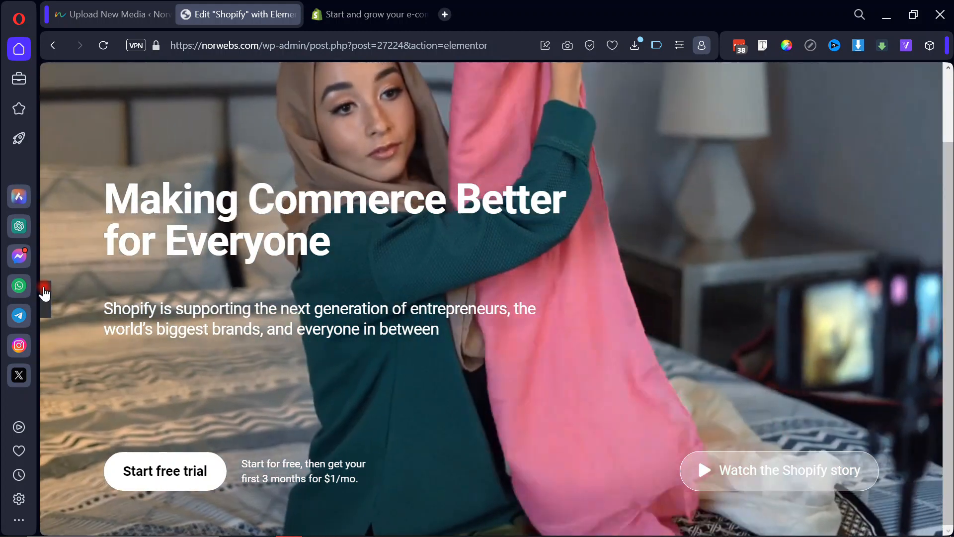
click(44, 293)
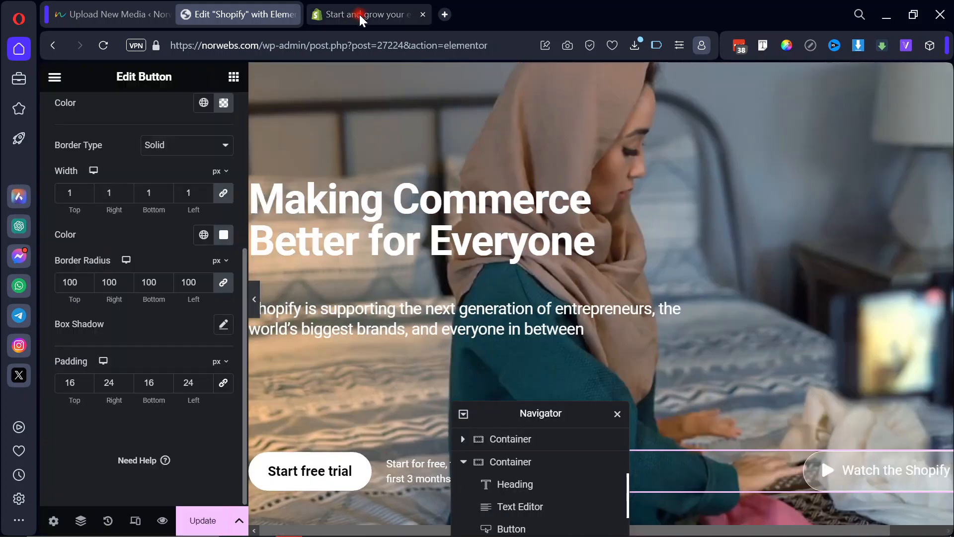
click(359, 13)
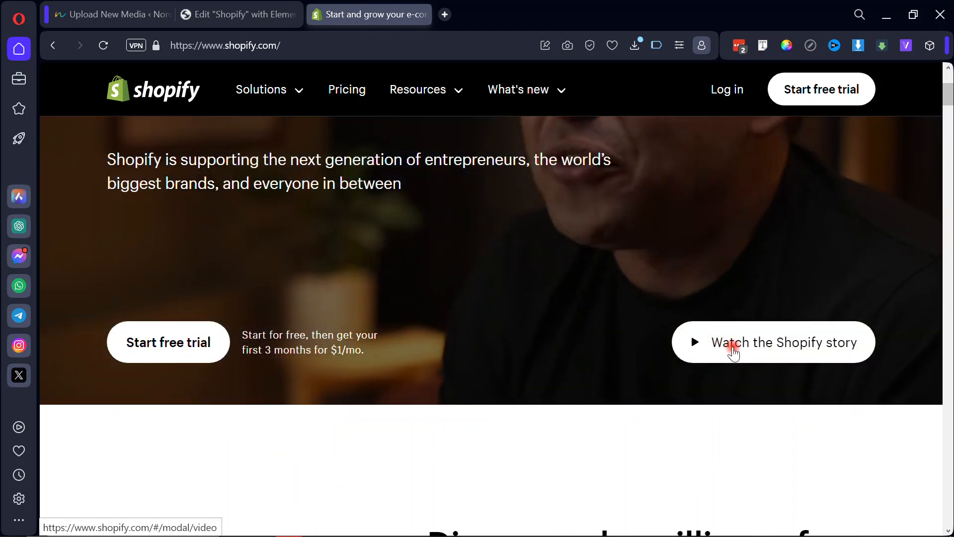
click(243, 11)
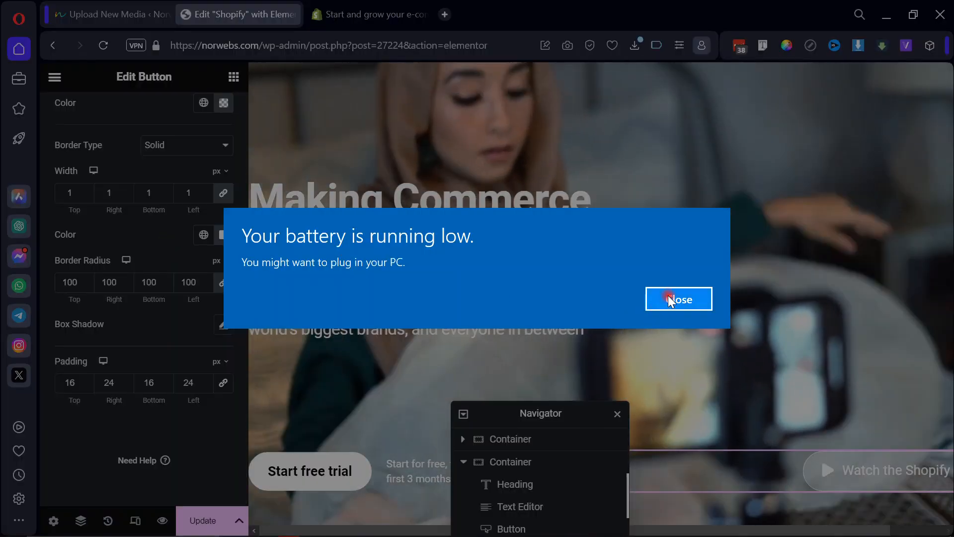
click(668, 296)
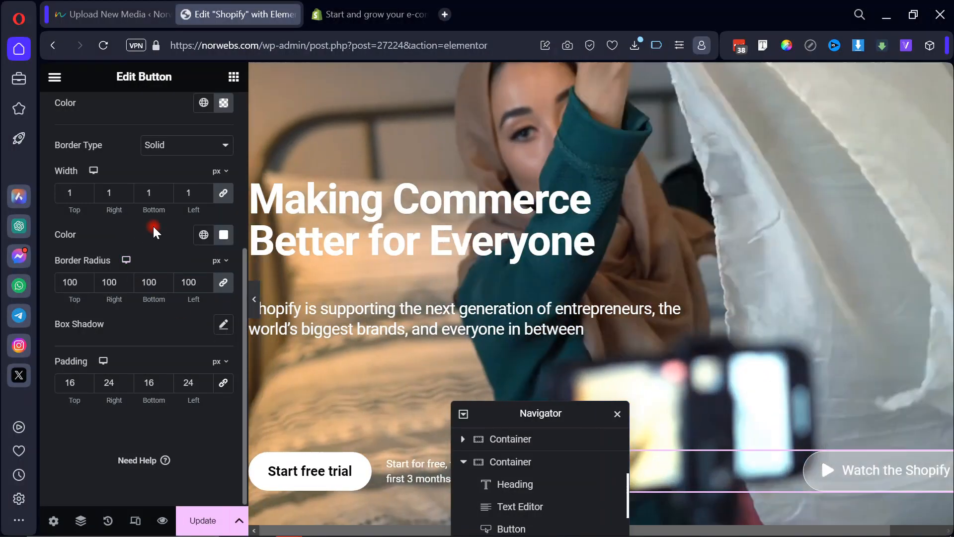
Make the Watch the Shopify story button's hover background color fully opaque white #FFFFFF.
scroll(154, 227, up, 3)
scroll(153, 224, up, 1)
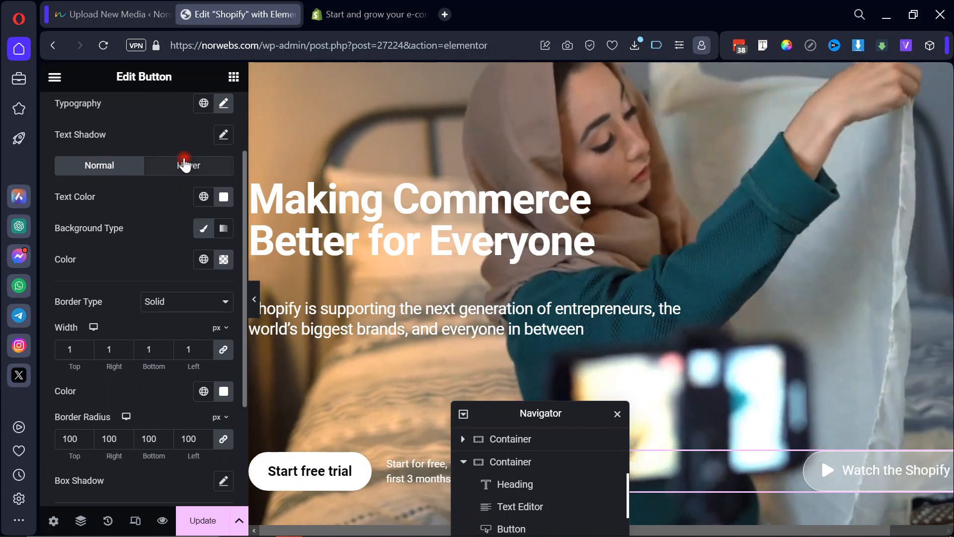
click(184, 164)
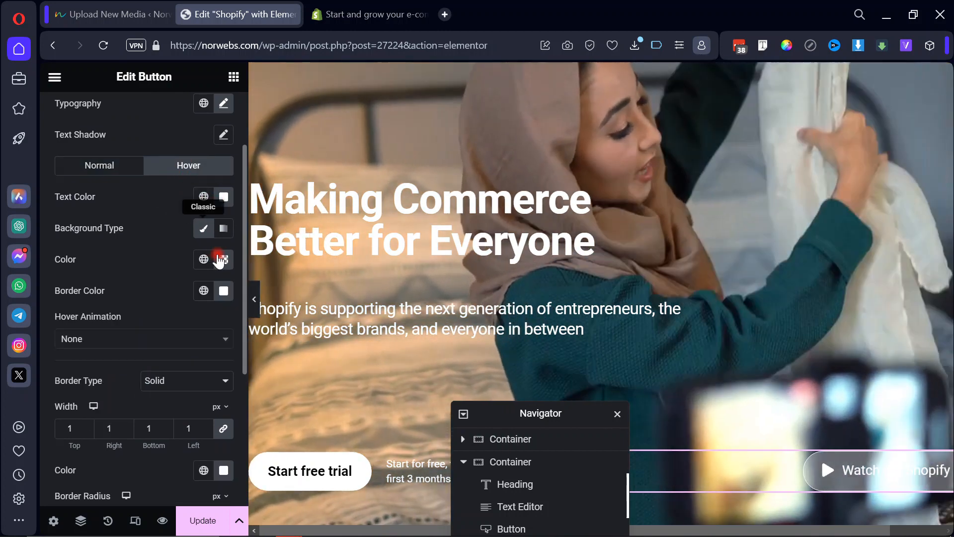
click(218, 259)
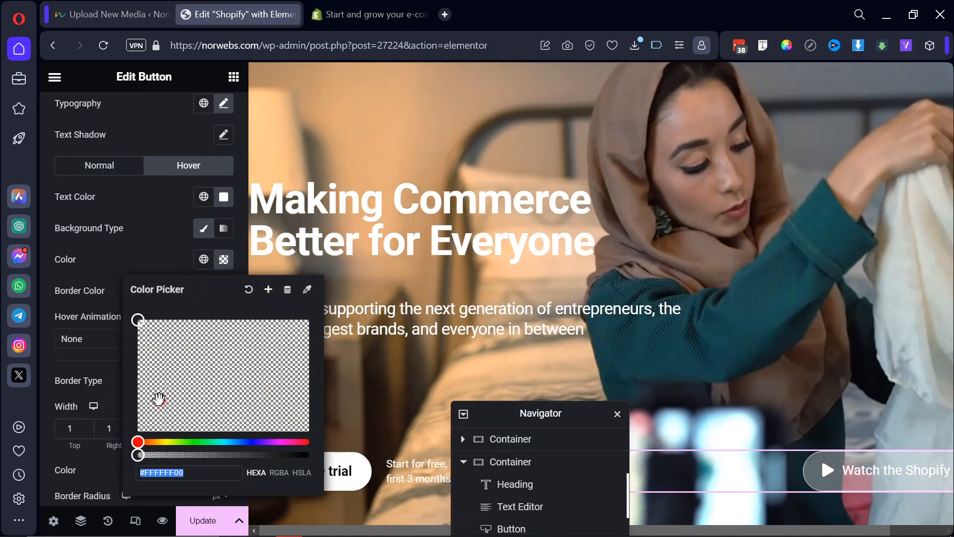
drag(138, 455, 156, 455)
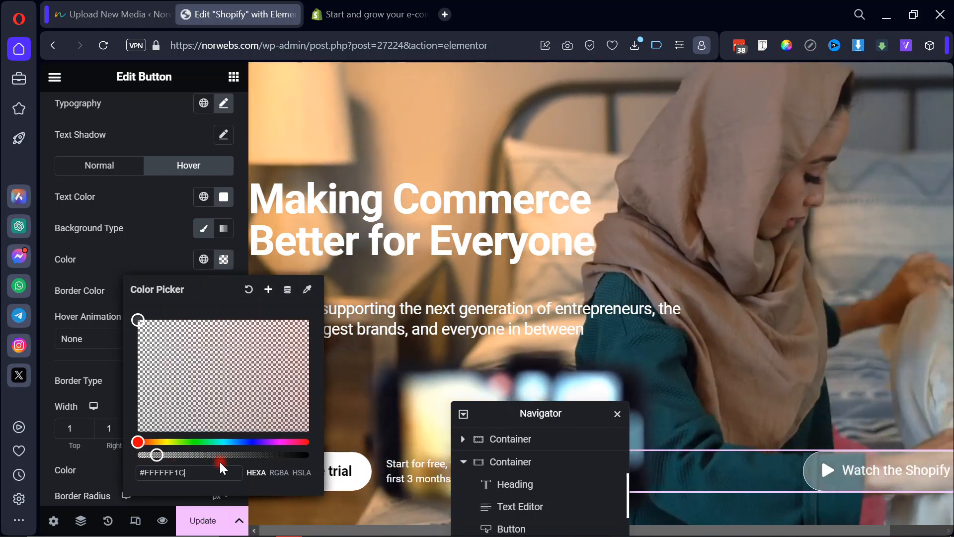
drag(222, 467, 317, 469)
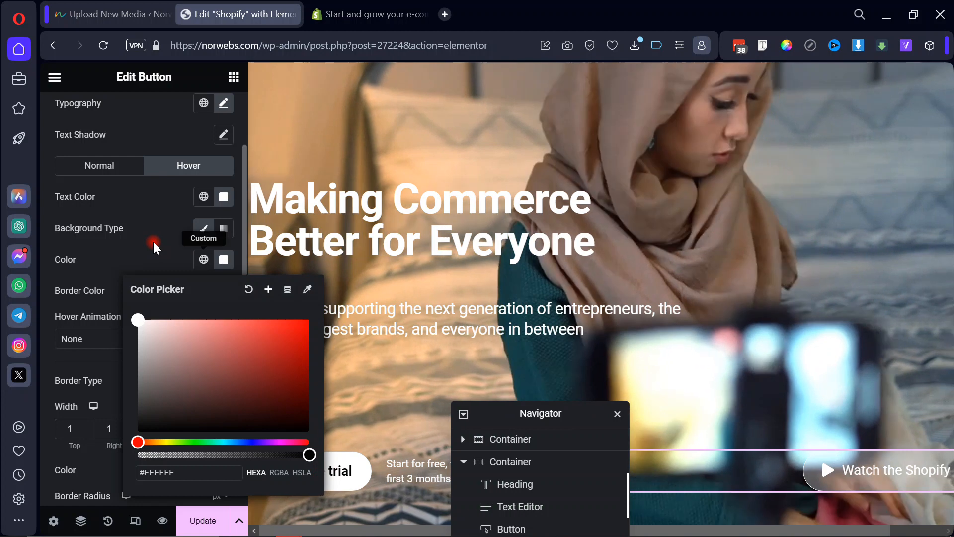
click(153, 240)
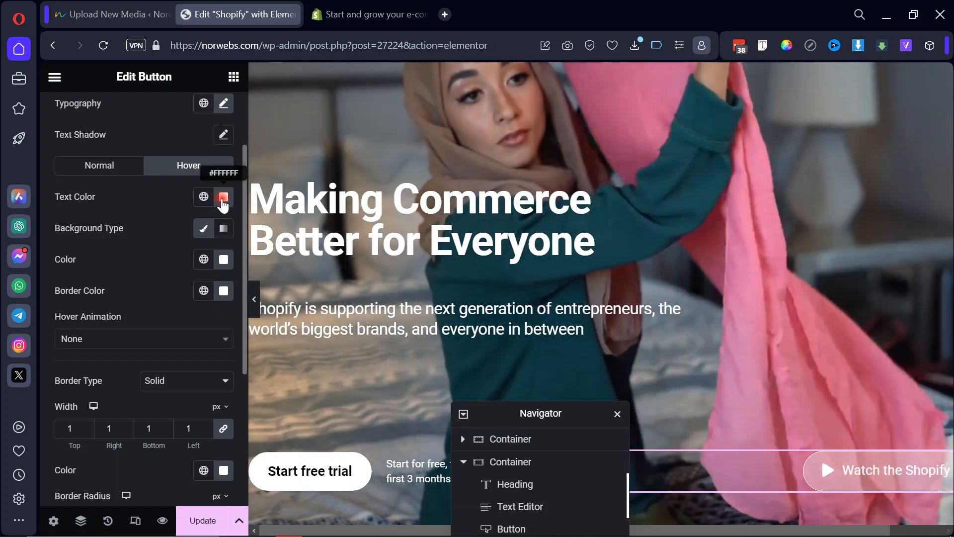
Set the Watch the Shopify story button's hover text color to black #000000 and save the page.
click(224, 197)
drag(145, 368, 99, 383)
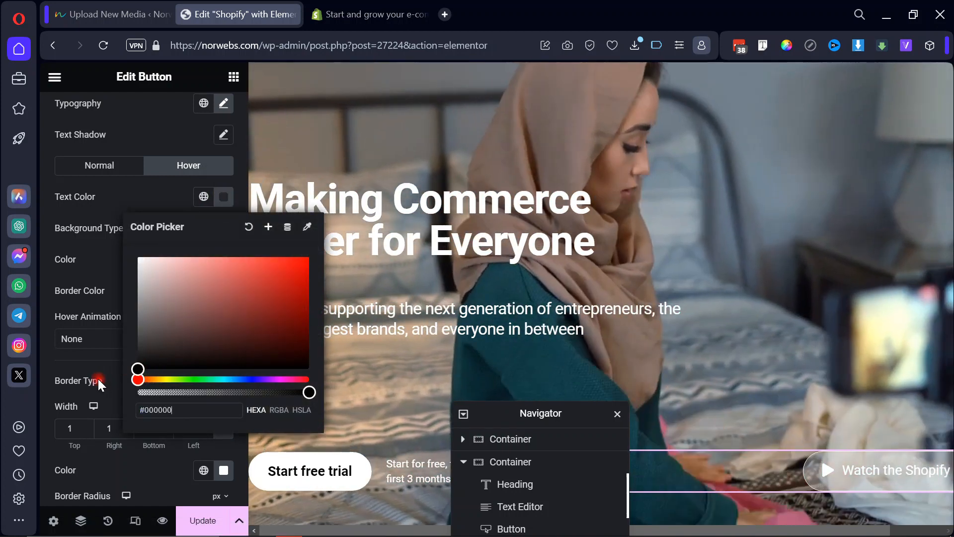
click(88, 315)
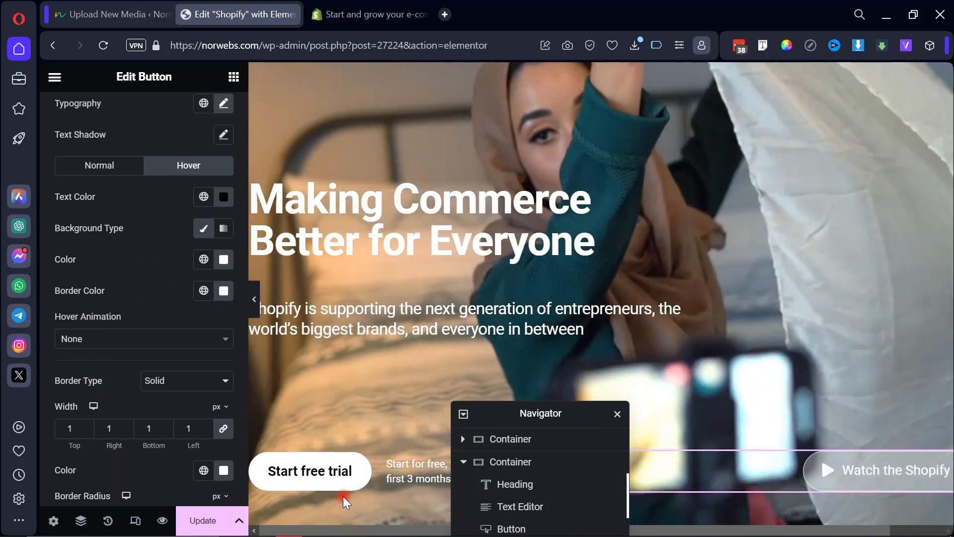
key(ctrl+s)
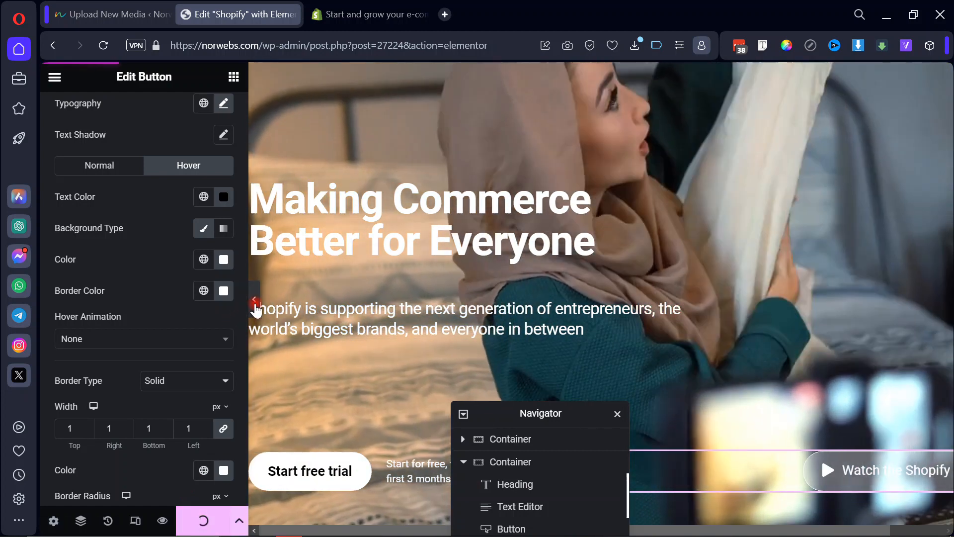
Preview the full-width page and review the button's hover effect, the header and the whole hero section.
click(254, 299)
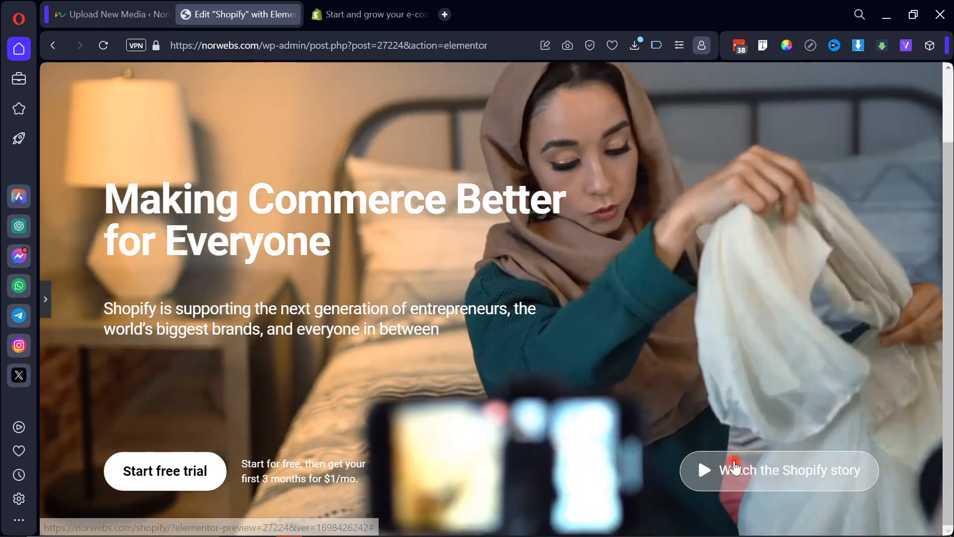
scroll(700, 261, up, 2)
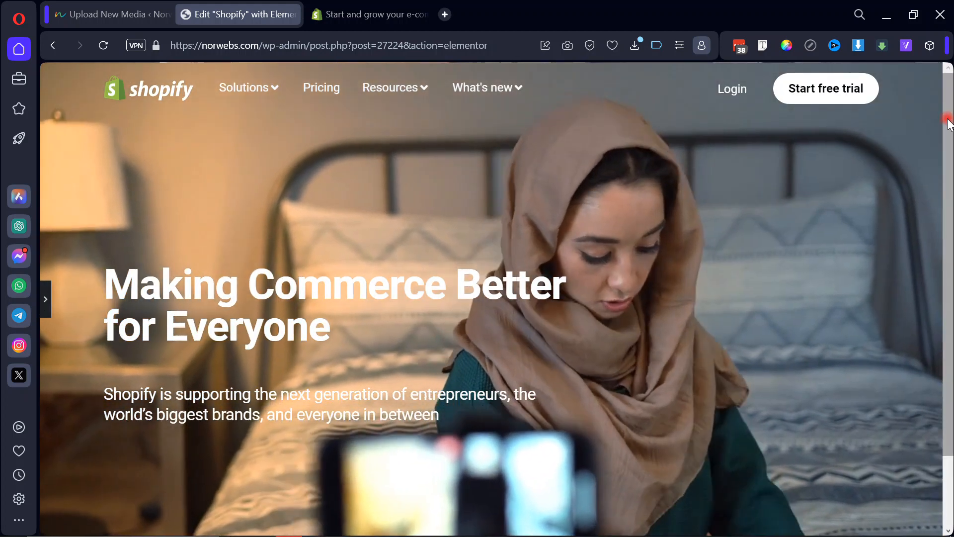
drag(948, 119, 951, 65)
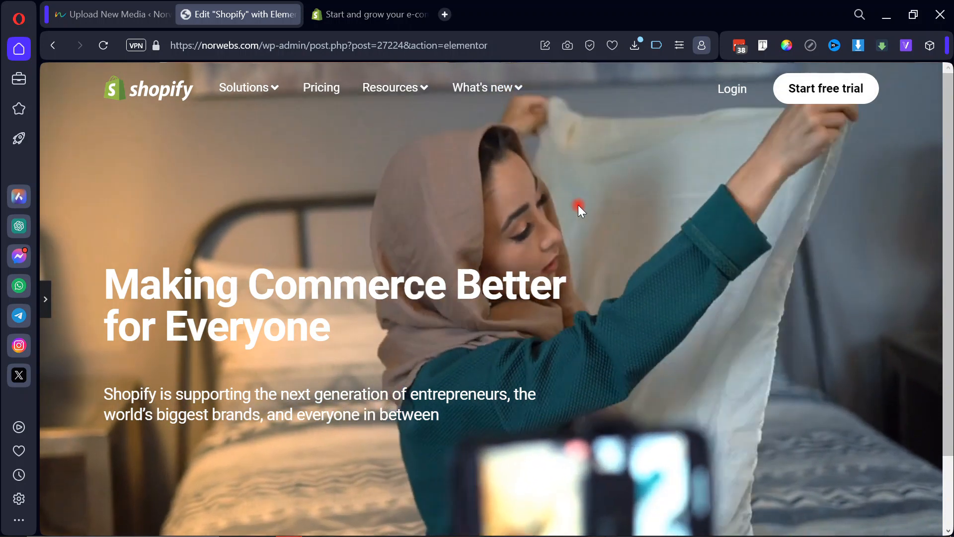
scroll(577, 208, down, 2)
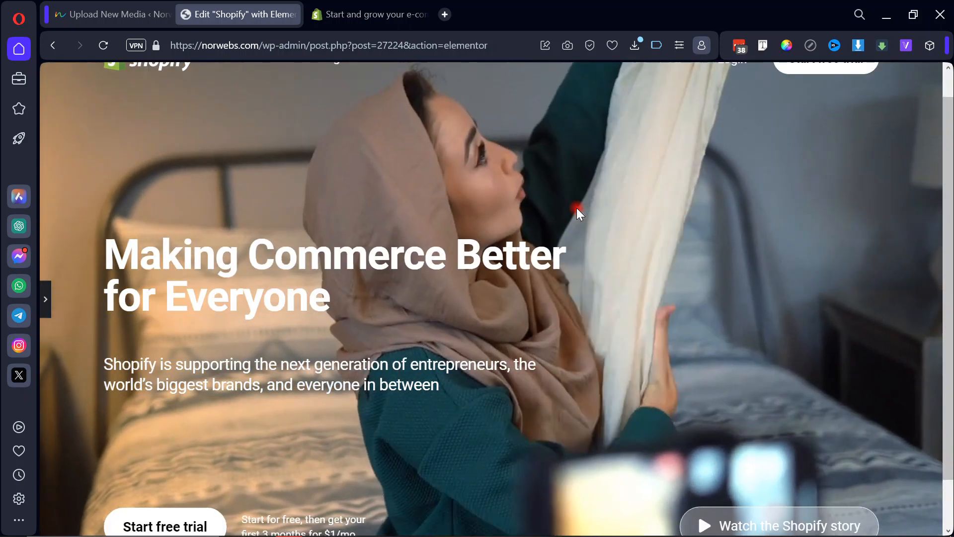